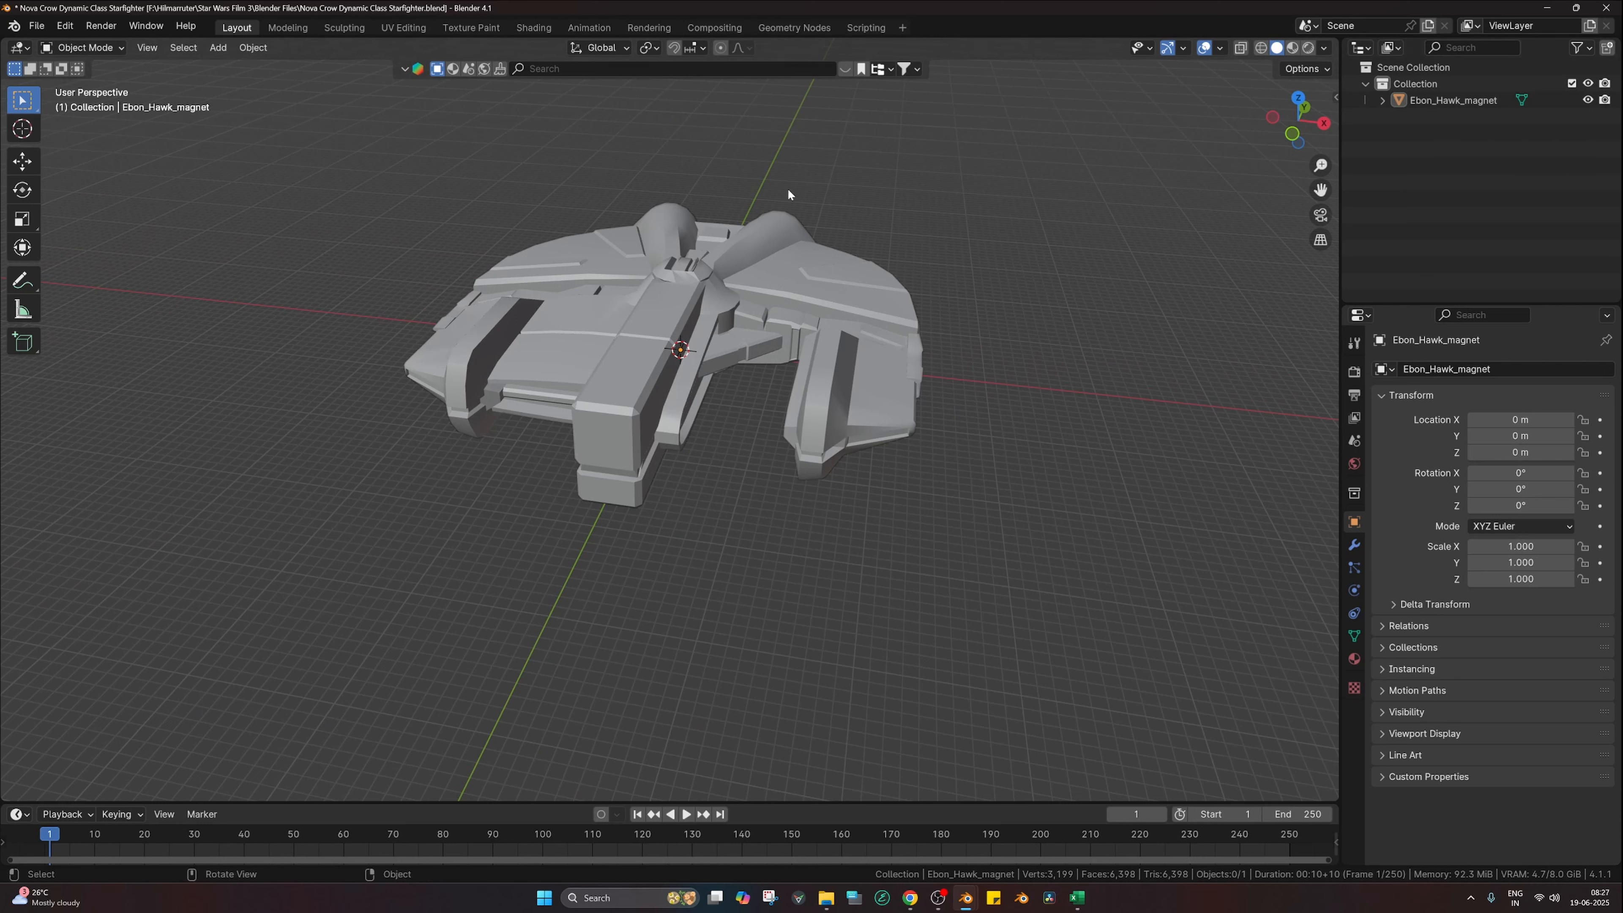
# Step: Switch to the Shading workspace and check the Easy HDRI sky environment around the ship
pyautogui.click(537, 30)
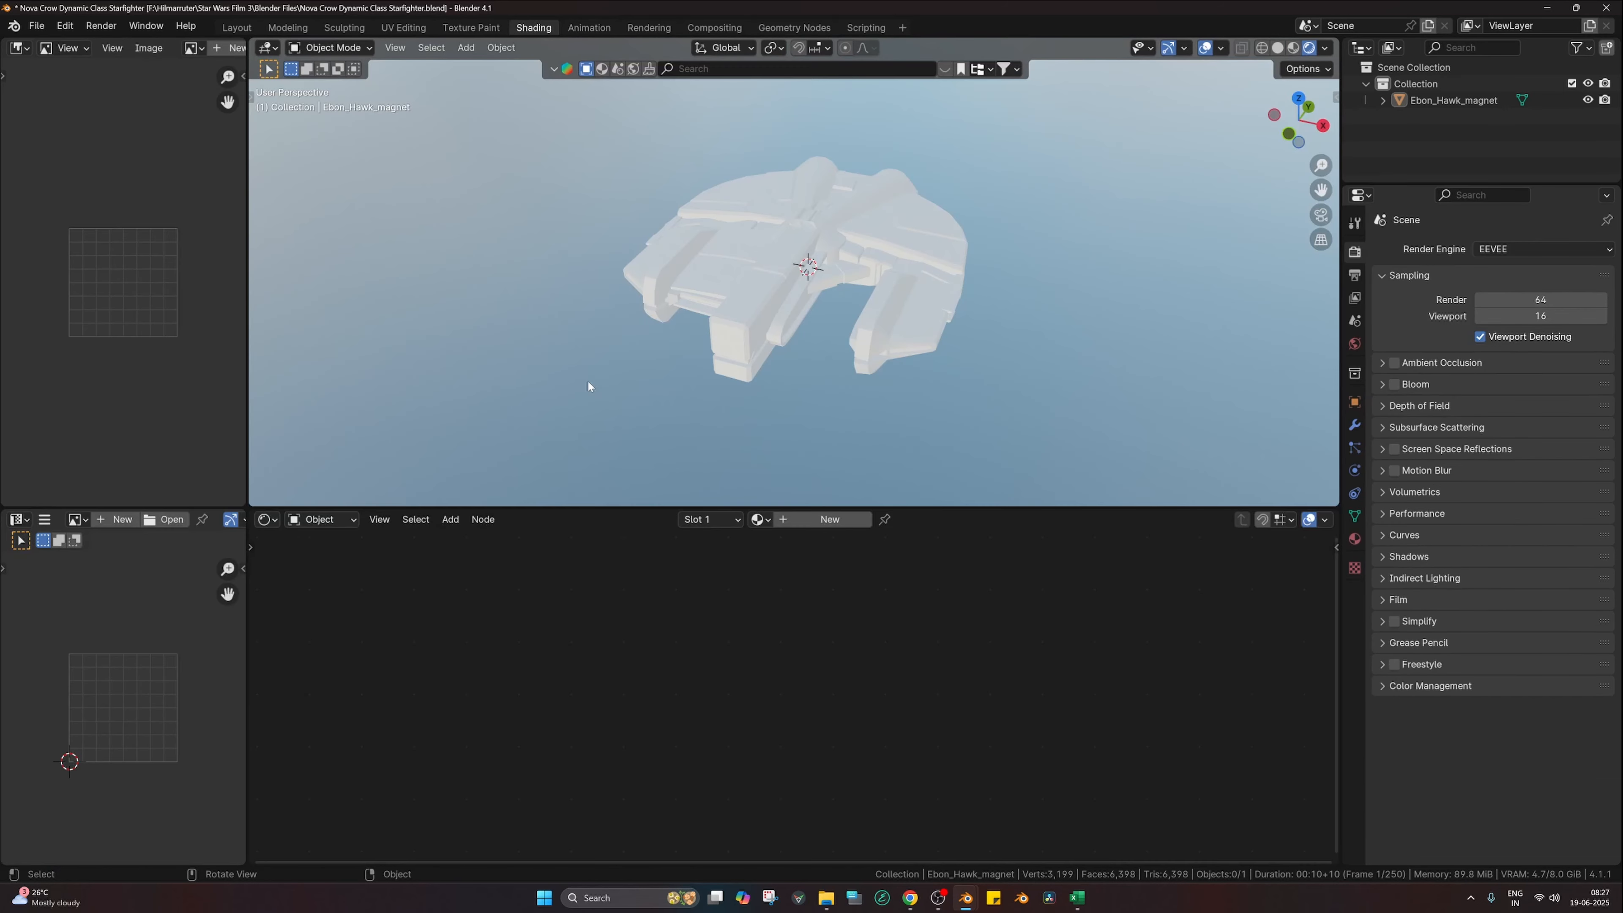
pyautogui.moveTo(867, 451); pyautogui.dragTo(888, 369, button='middle')
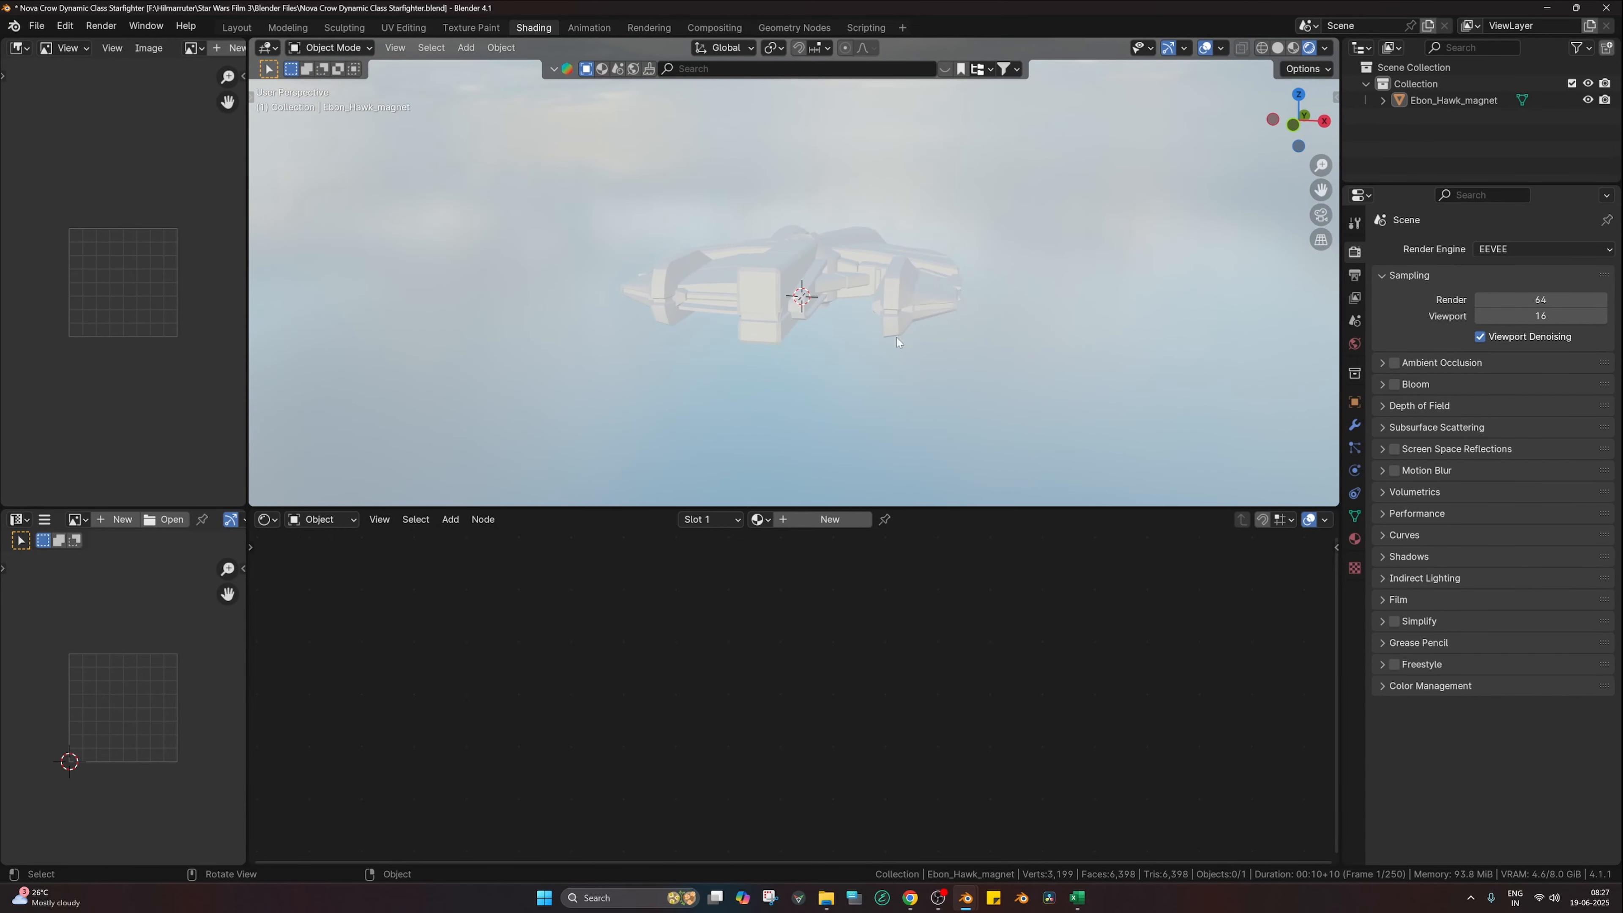
pyautogui.press('n')
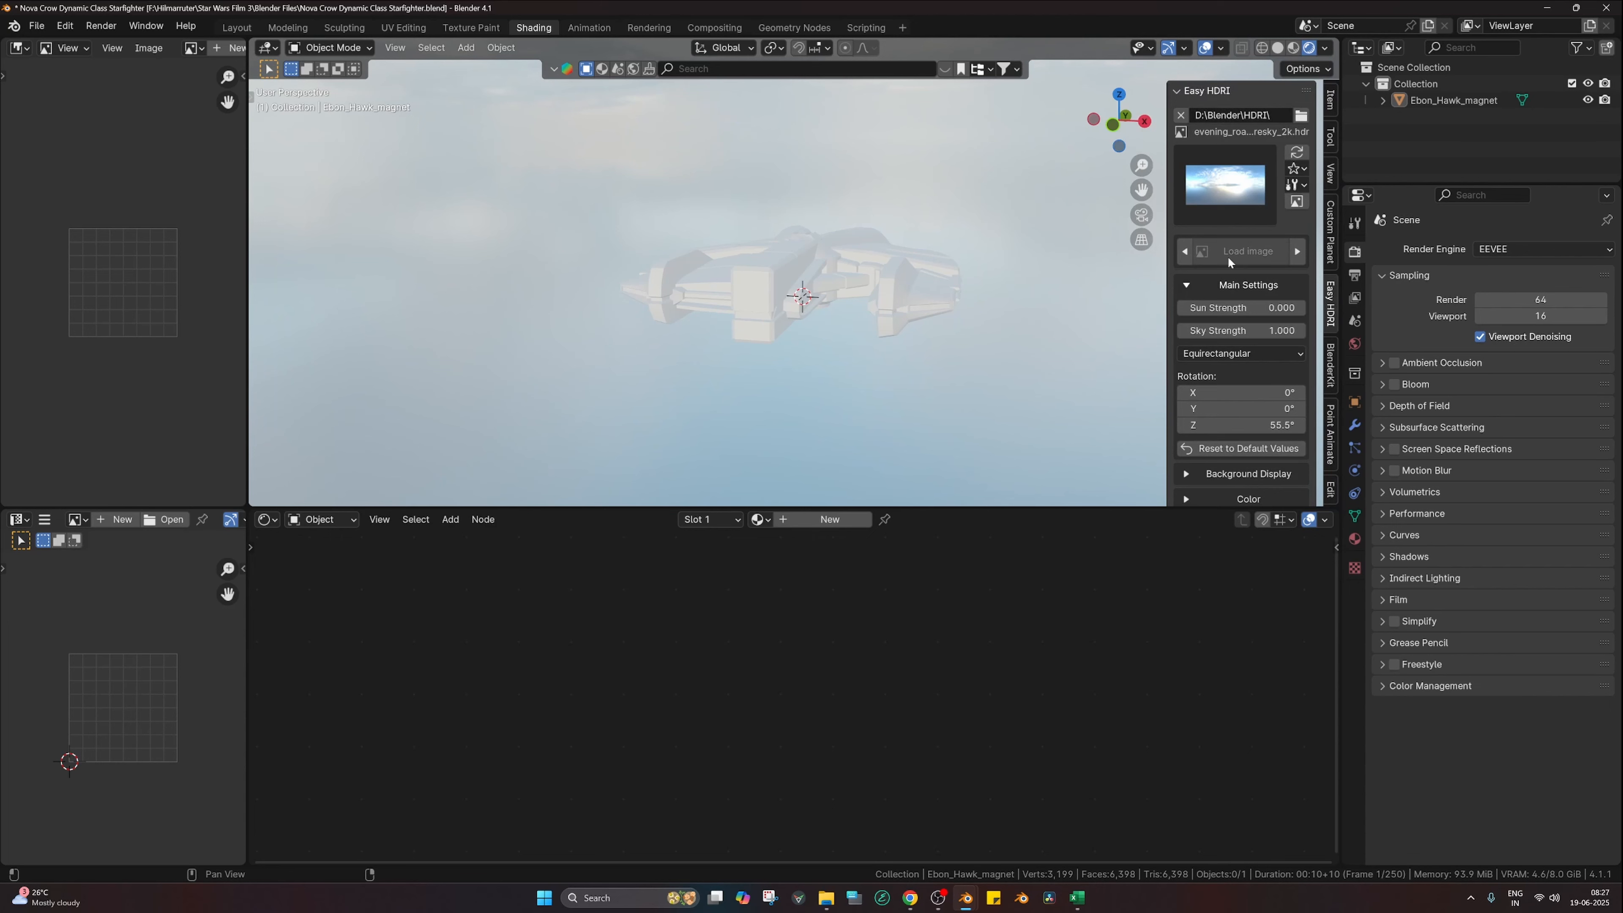
pyautogui.click(1205, 200)
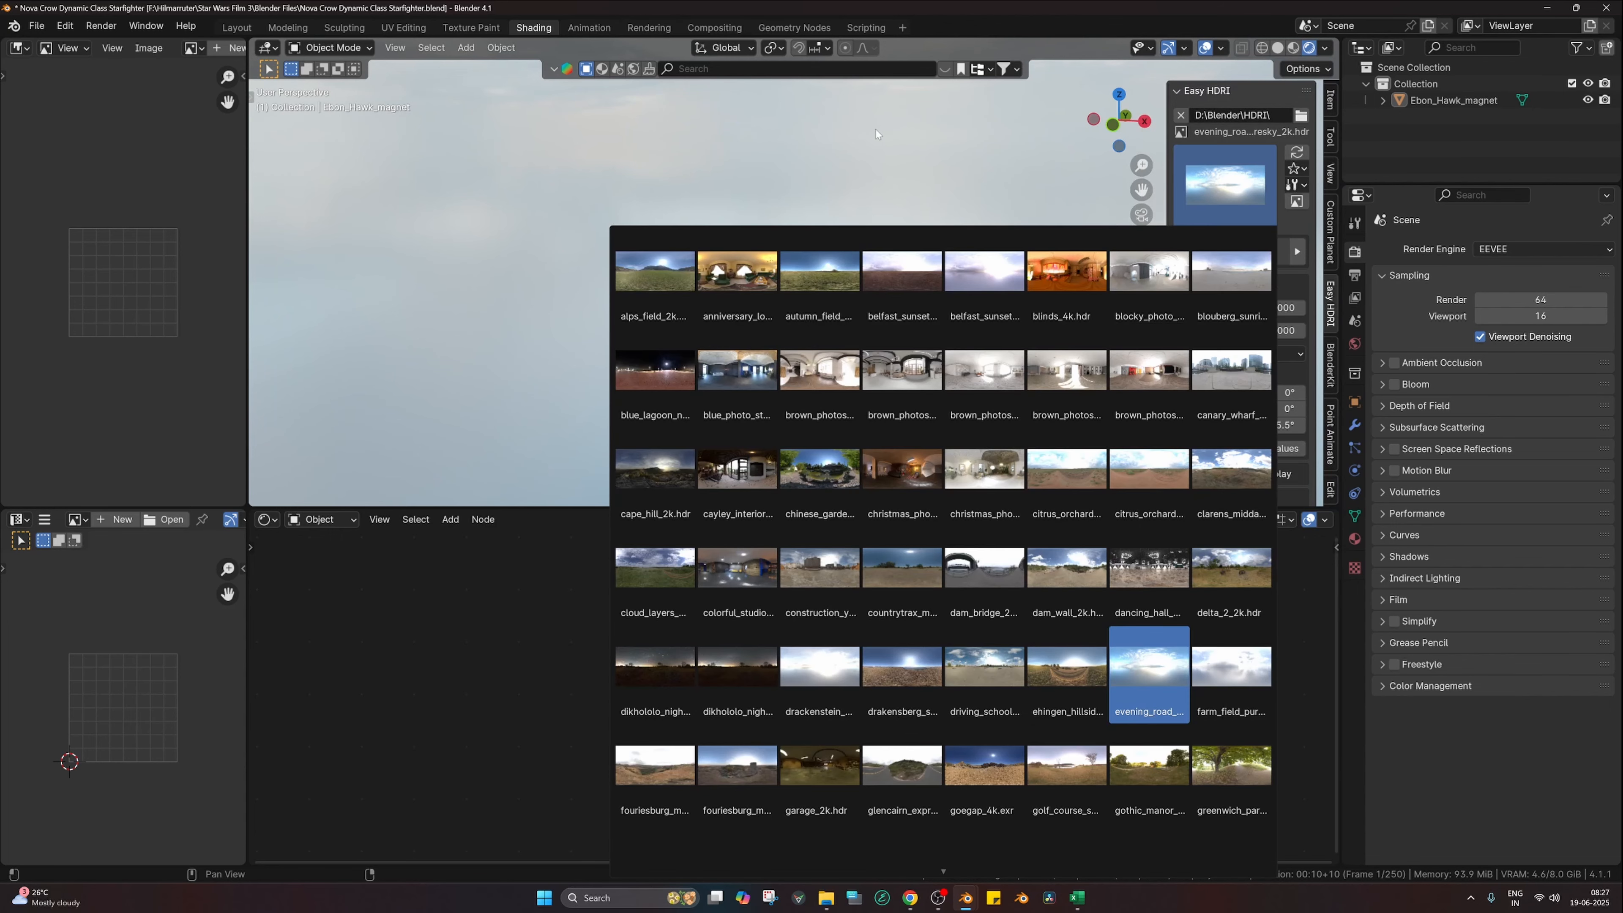
pyautogui.press('n')
pyautogui.moveTo(972, 168); pyautogui.dragTo(881, 189, button='middle')
# Step: Set the render engine to Cycles with GPU Compute as the device
pyautogui.click(1477, 250)
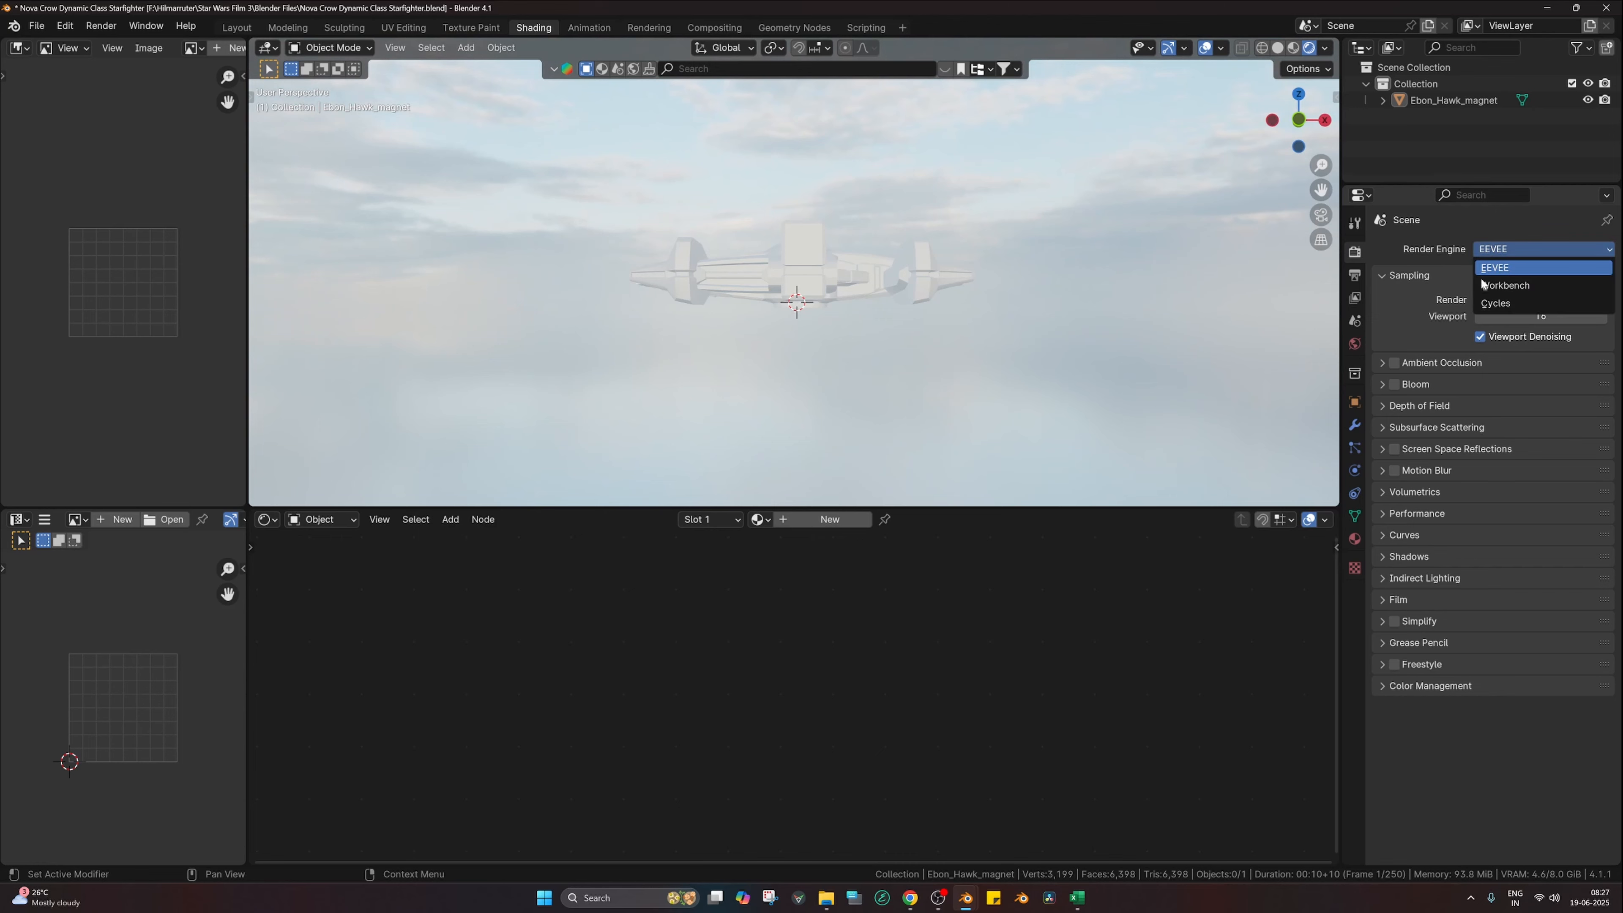
pyautogui.click(1489, 308)
pyautogui.click(1491, 289)
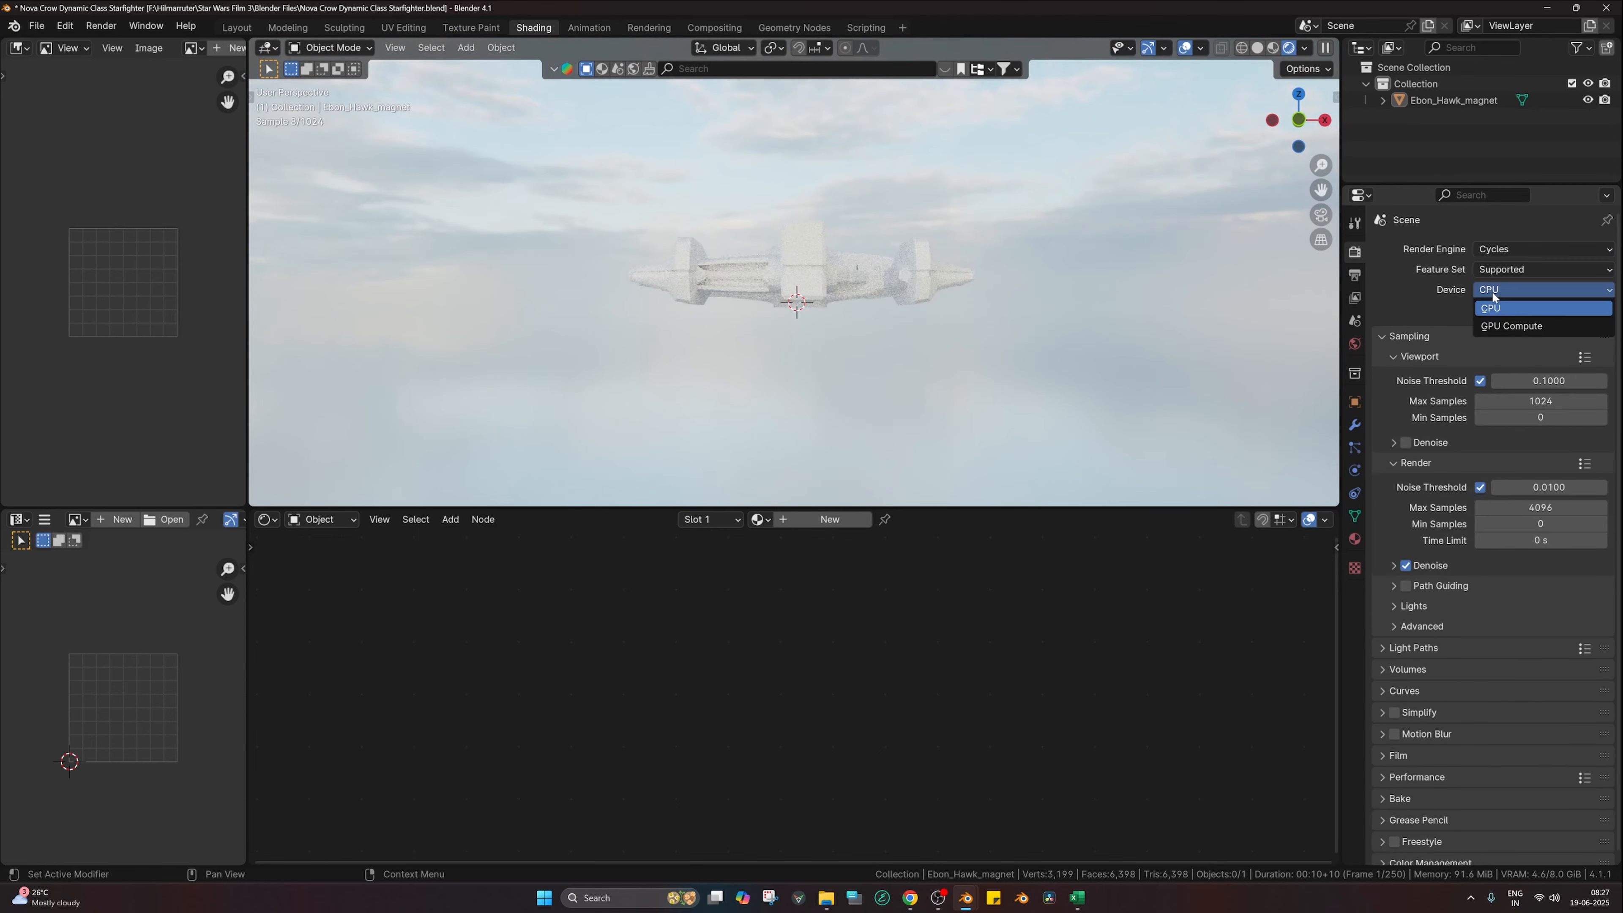
pyautogui.click(1503, 326)
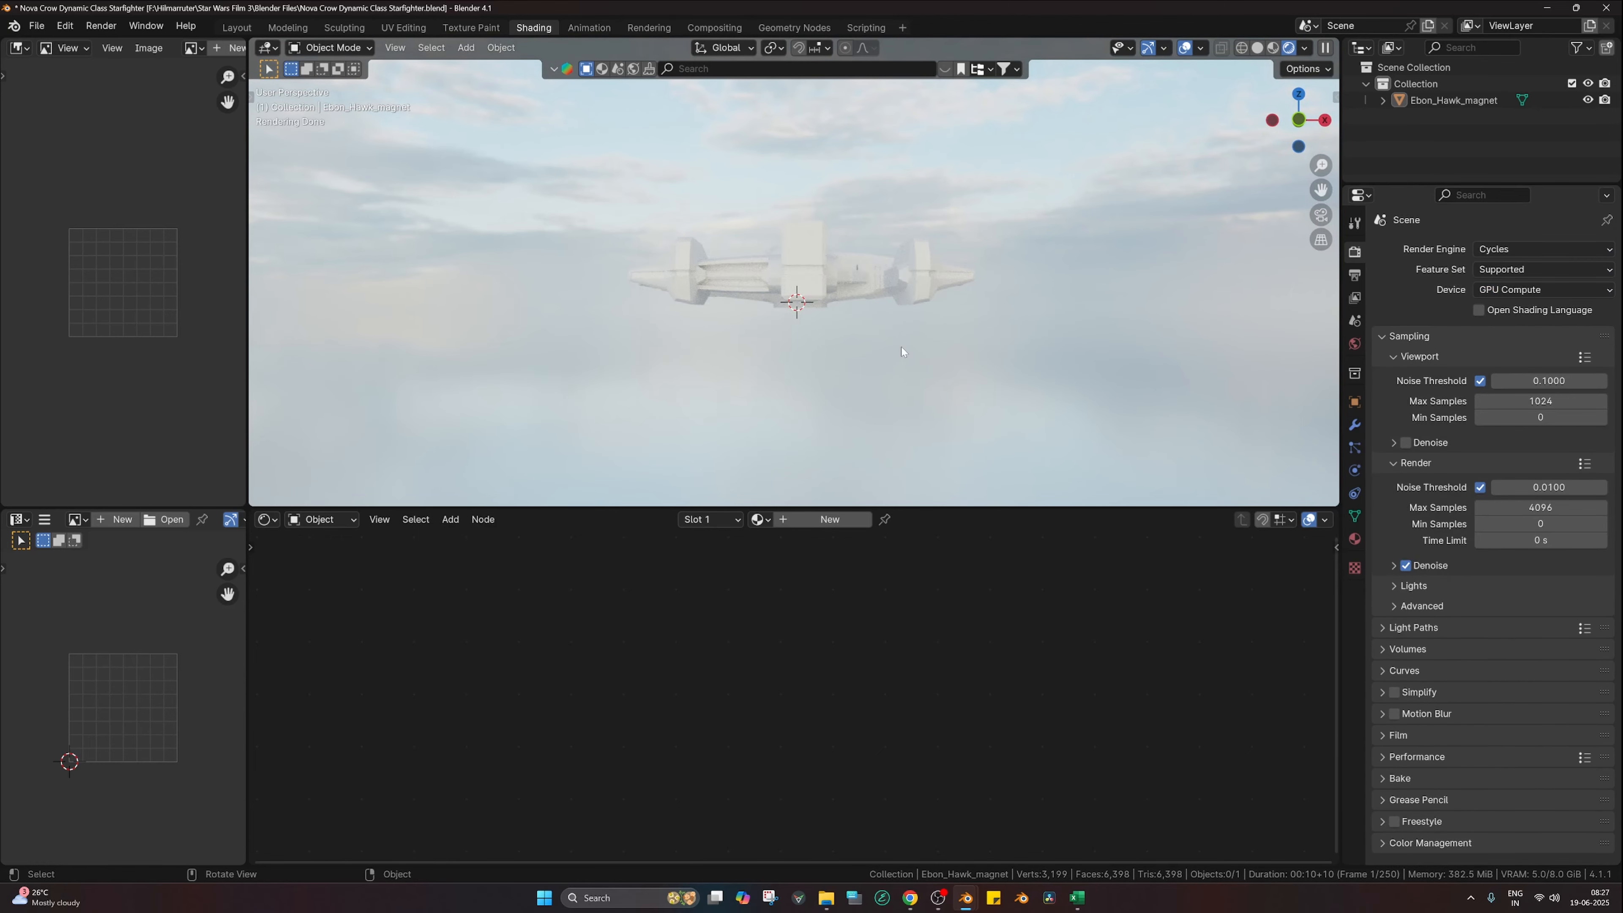
pyautogui.moveTo(854, 345); pyautogui.dragTo(828, 381, button='middle')
pyautogui.scroll(1, 828, 380)
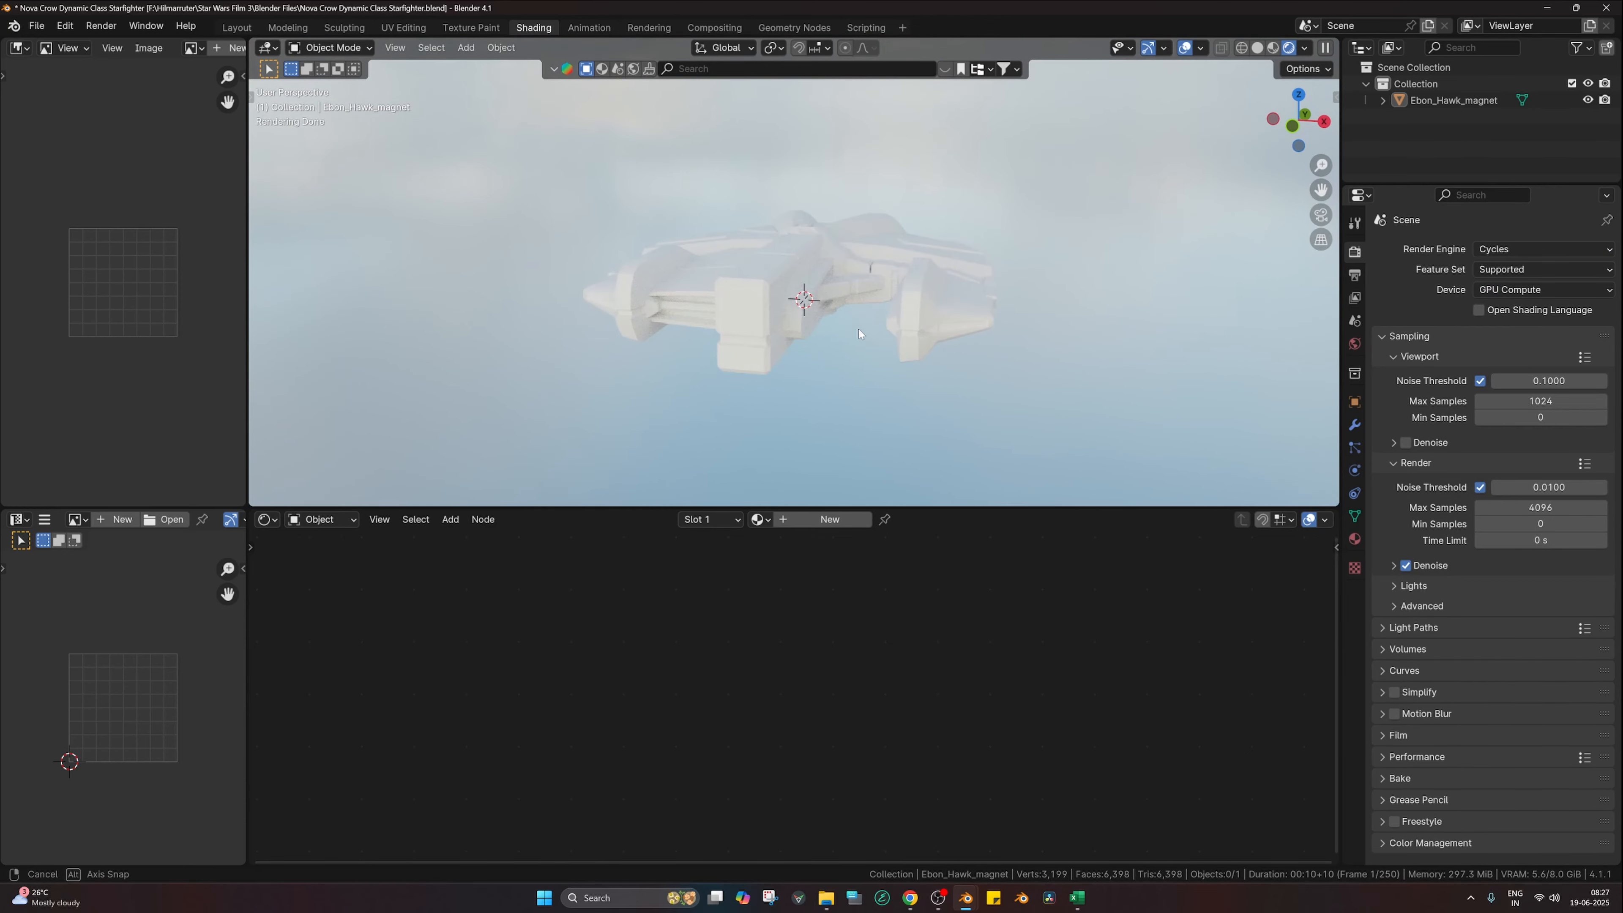
pyautogui.moveTo(858, 330); pyautogui.dragTo(1118, 369, button='middle')
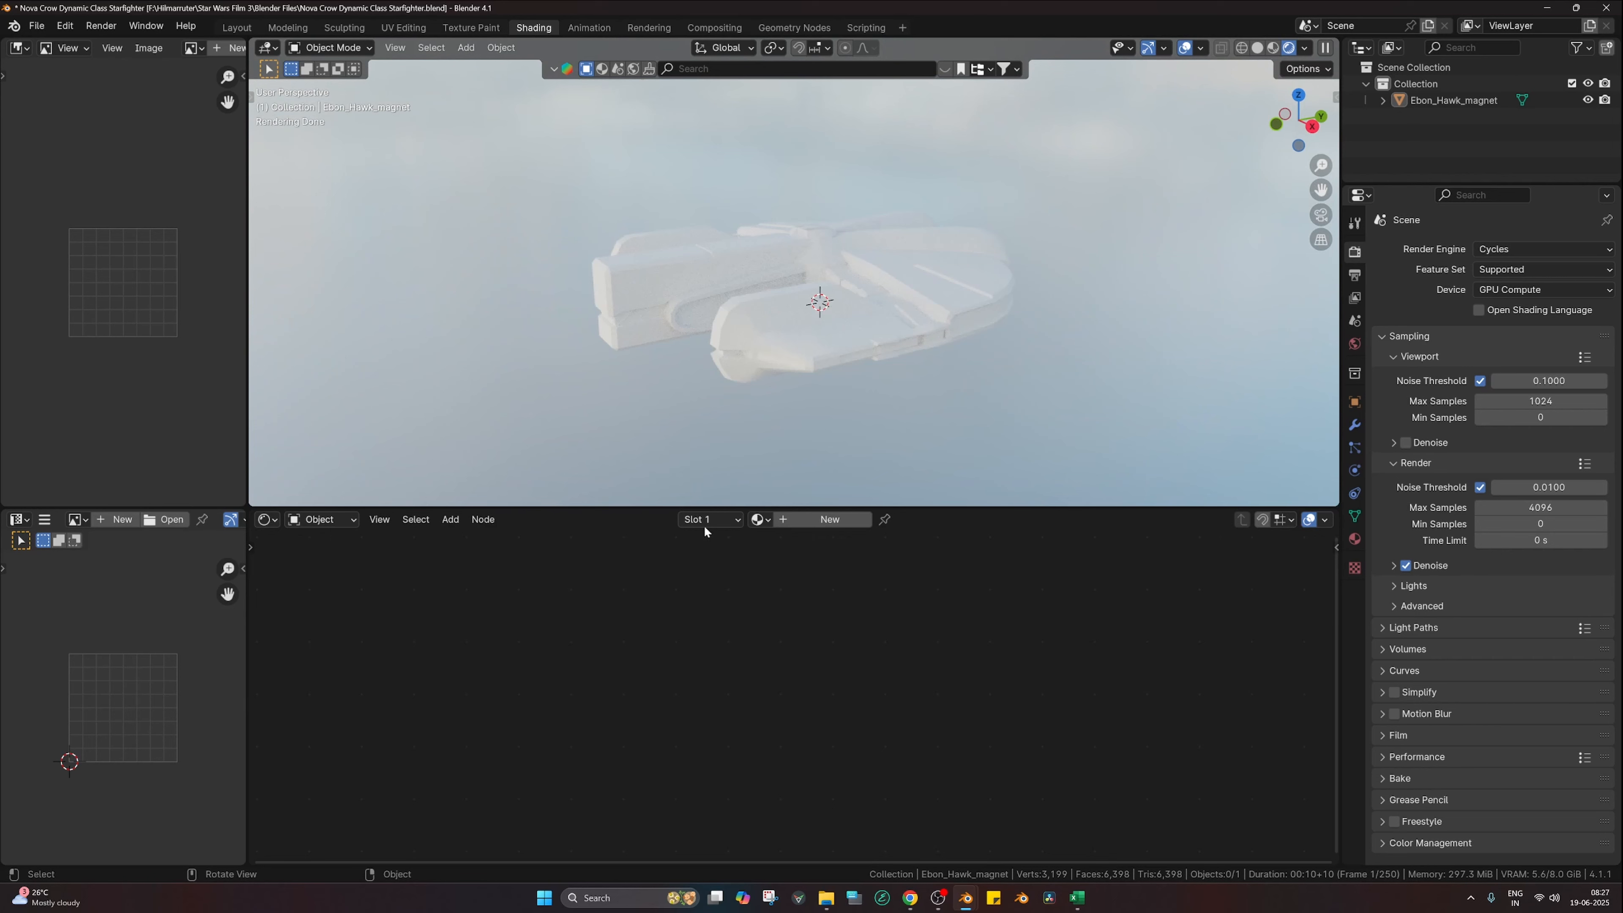
# Step: Create a new material for the ship and bring its Principled BSDF nodes into view
pyautogui.click(824, 528)
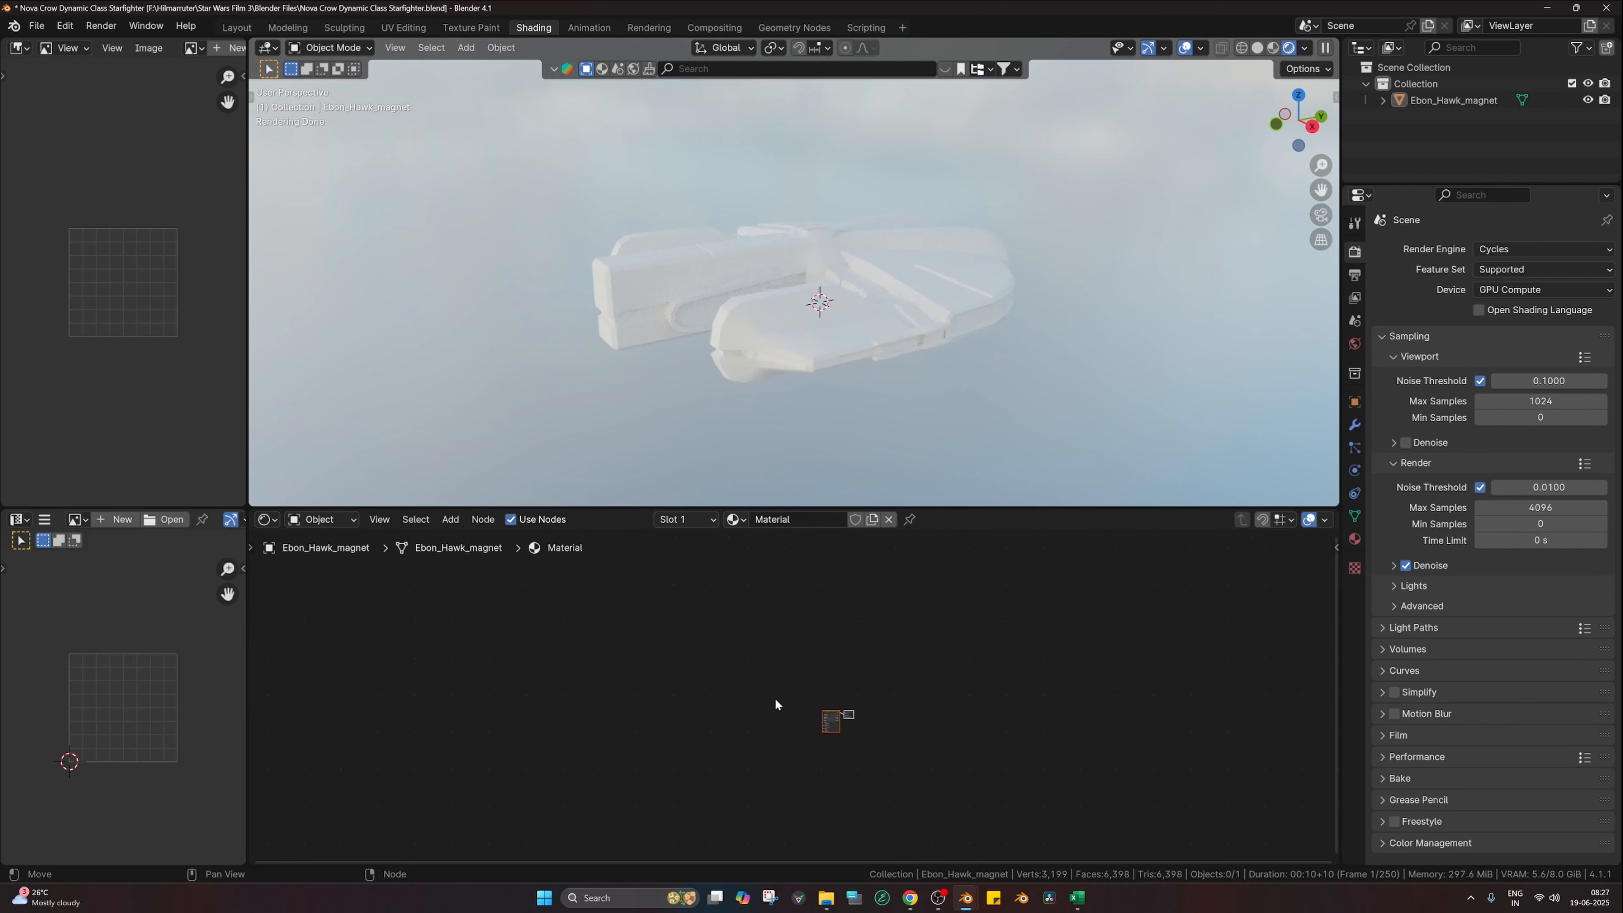
pyautogui.scroll(5, 825, 690)
pyautogui.moveTo(895, 751); pyautogui.dragTo(895, 679, button='middle')
pyautogui.scroll(7, 887, 657)
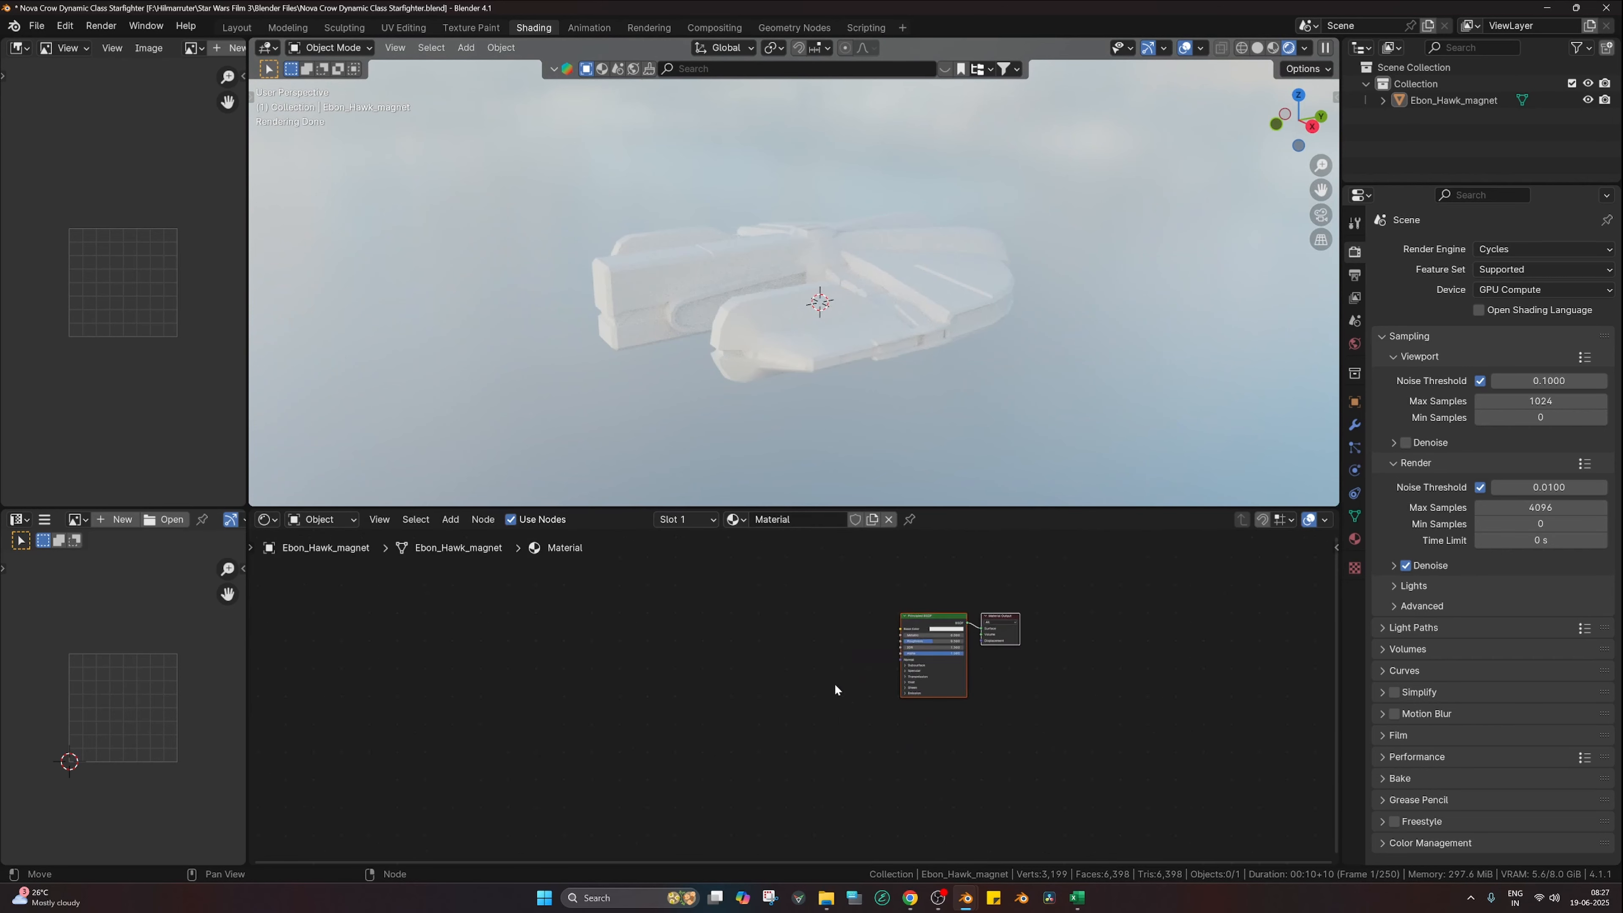
pyautogui.click(812, 681)
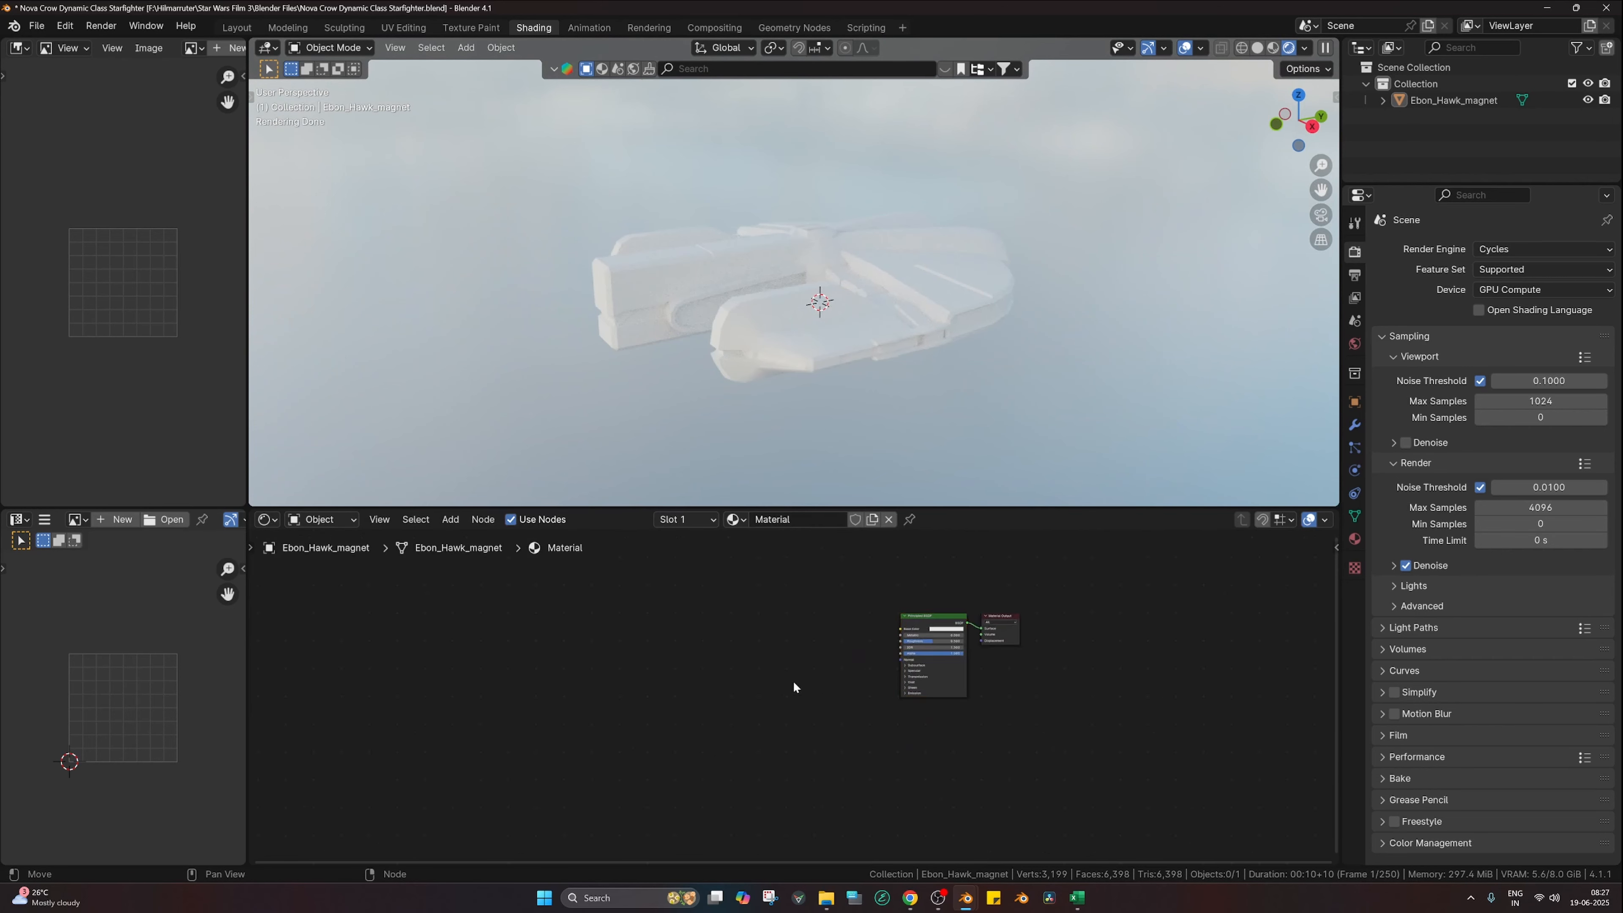
# Step: Search the add-on preferences for 'nod' to confirm Node Wrangler is enabled, then clear the search
pyautogui.click(67, 28)
pyautogui.click(96, 236)
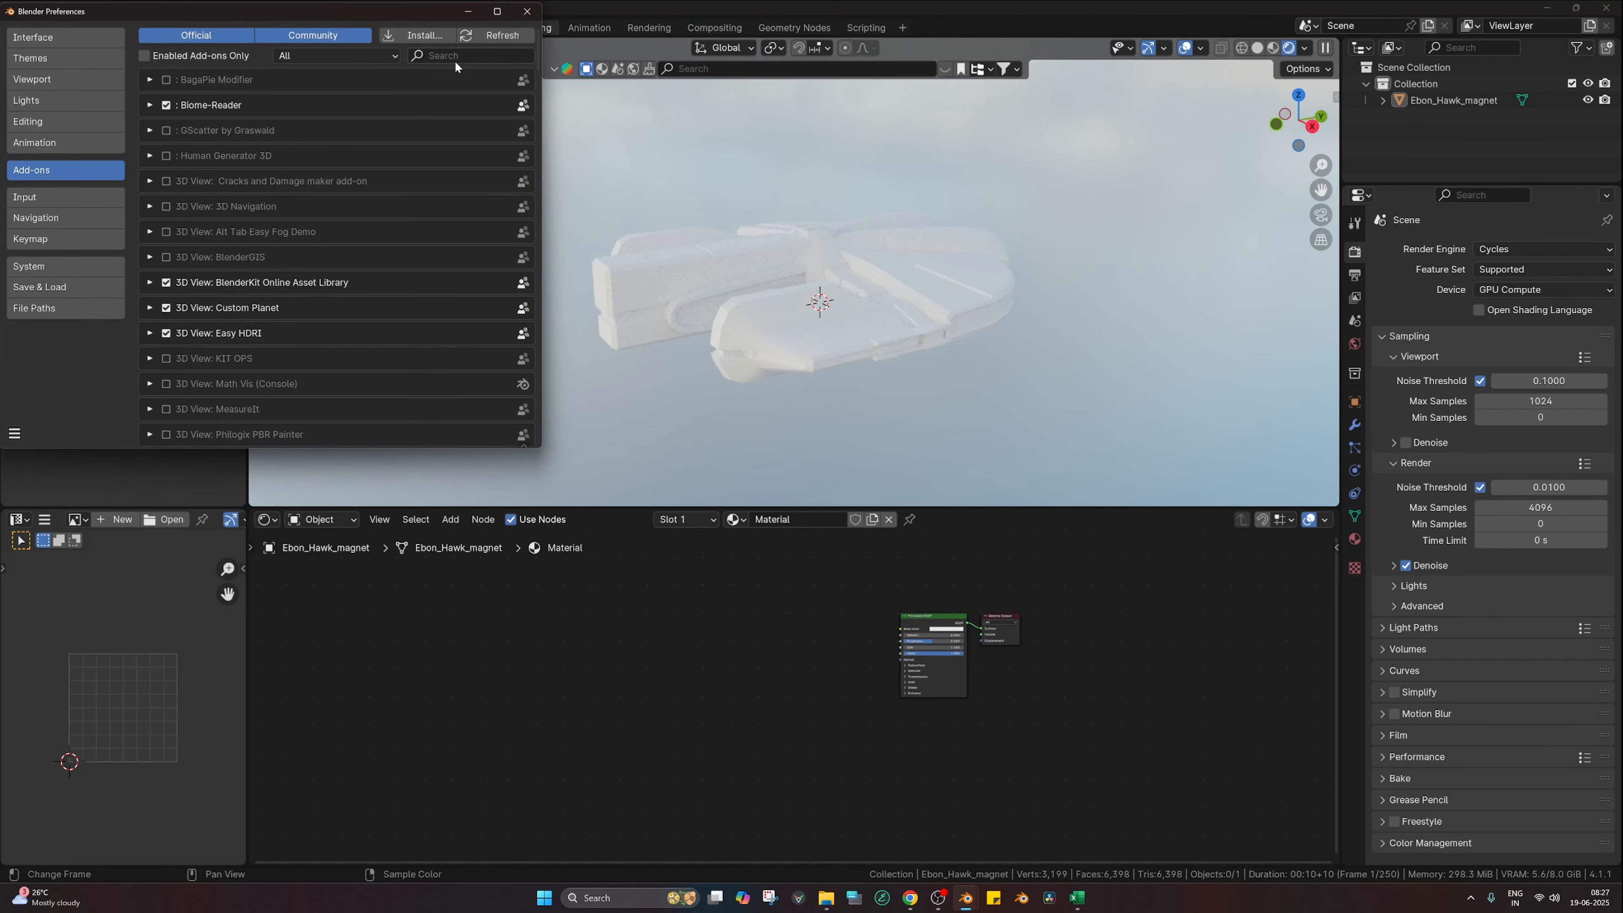
pyautogui.click(457, 63)
pyautogui.write('node')
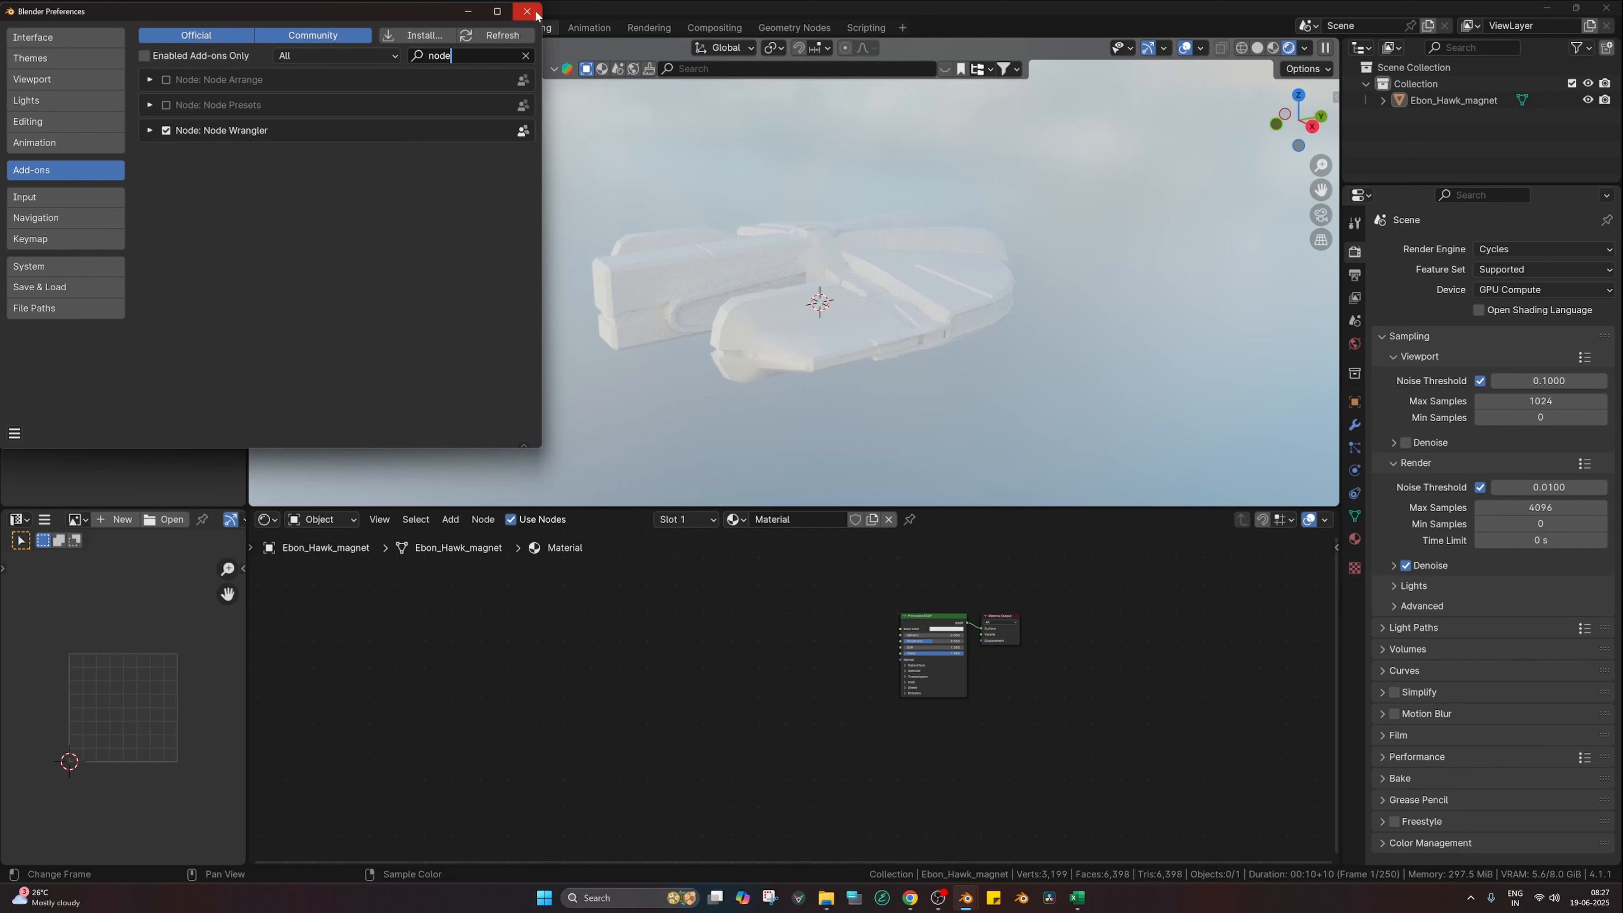
pyautogui.click(526, 55)
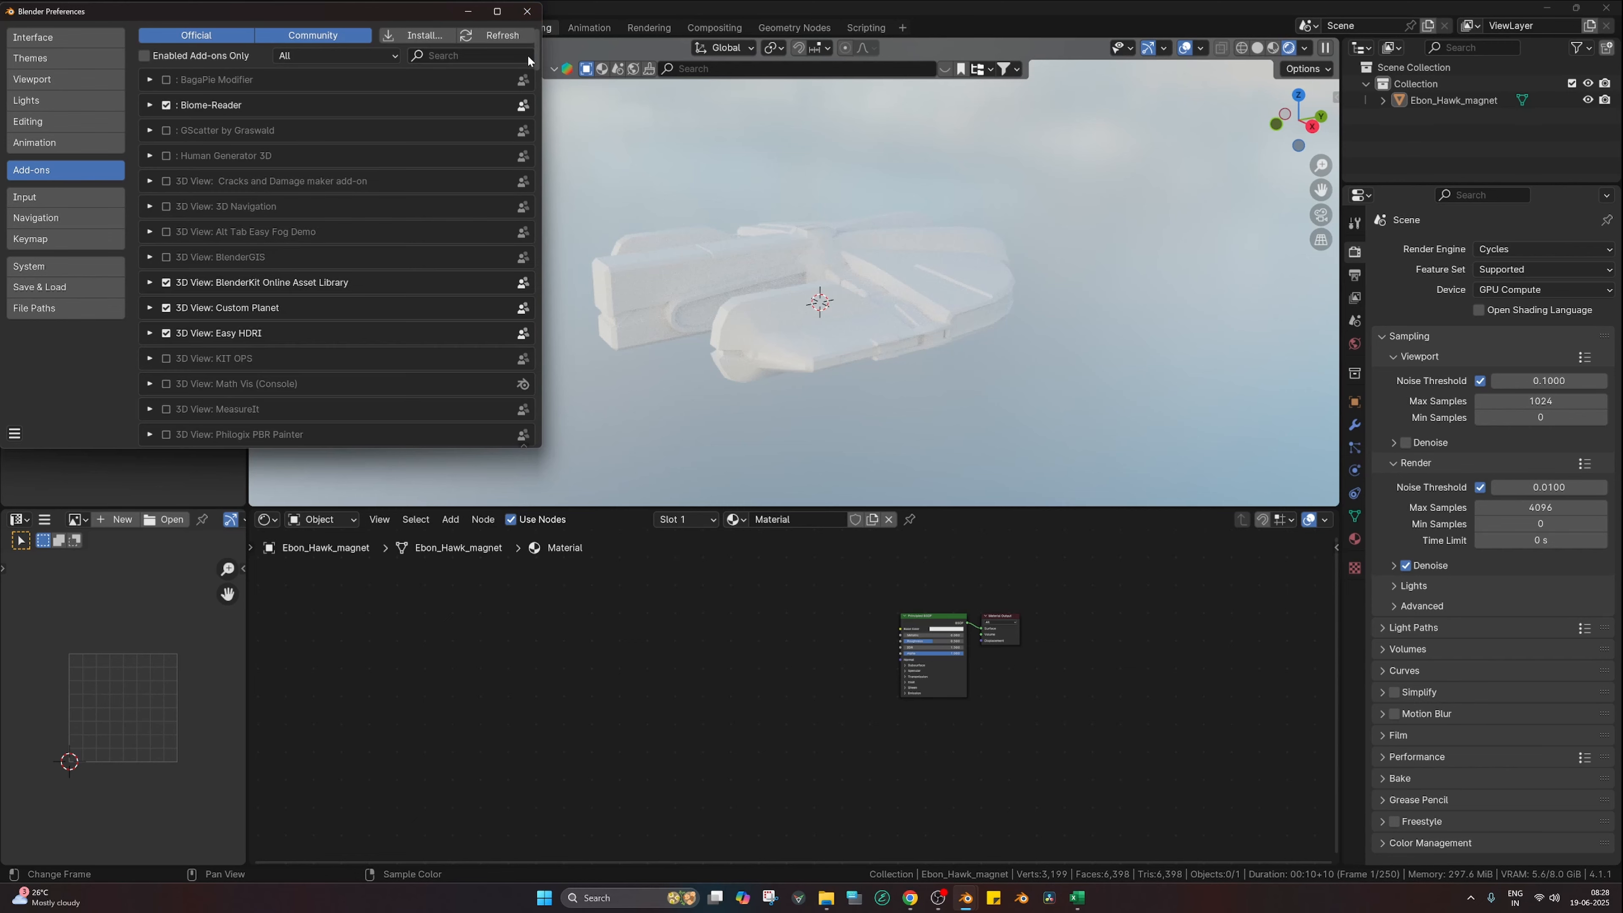
# Step: Close Preferences and hide viewport overlays for a clean view of the ship
pyautogui.click(527, 14)
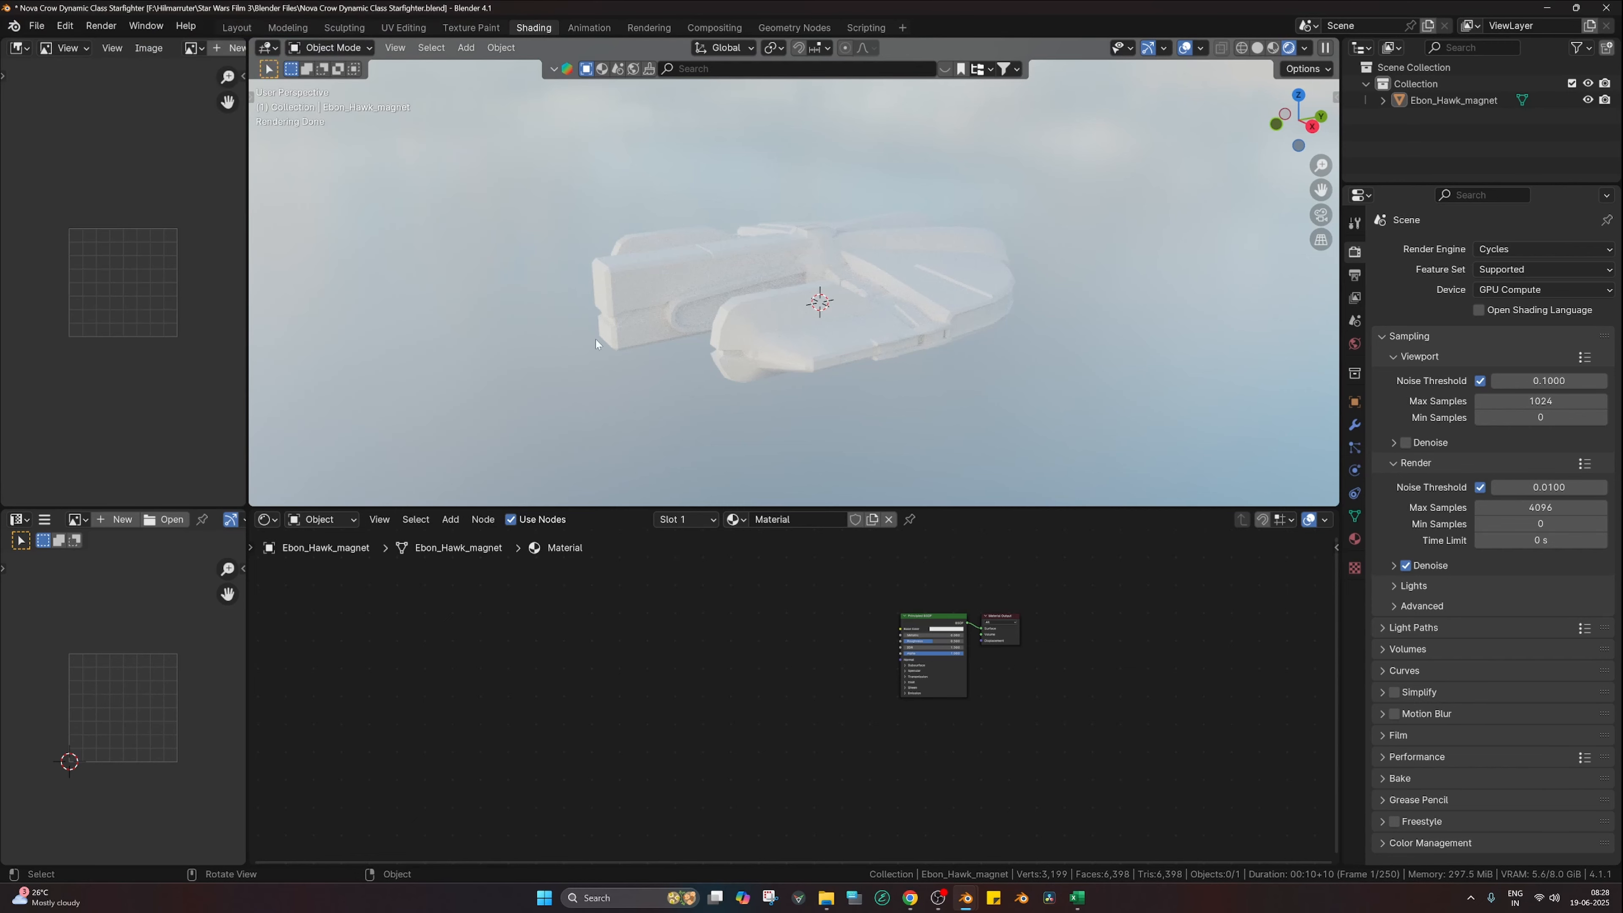
pyautogui.scroll(4, 766, 417)
pyautogui.scroll(-3, 824, 441)
pyautogui.moveTo(834, 446); pyautogui.dragTo(849, 458, button='middle')
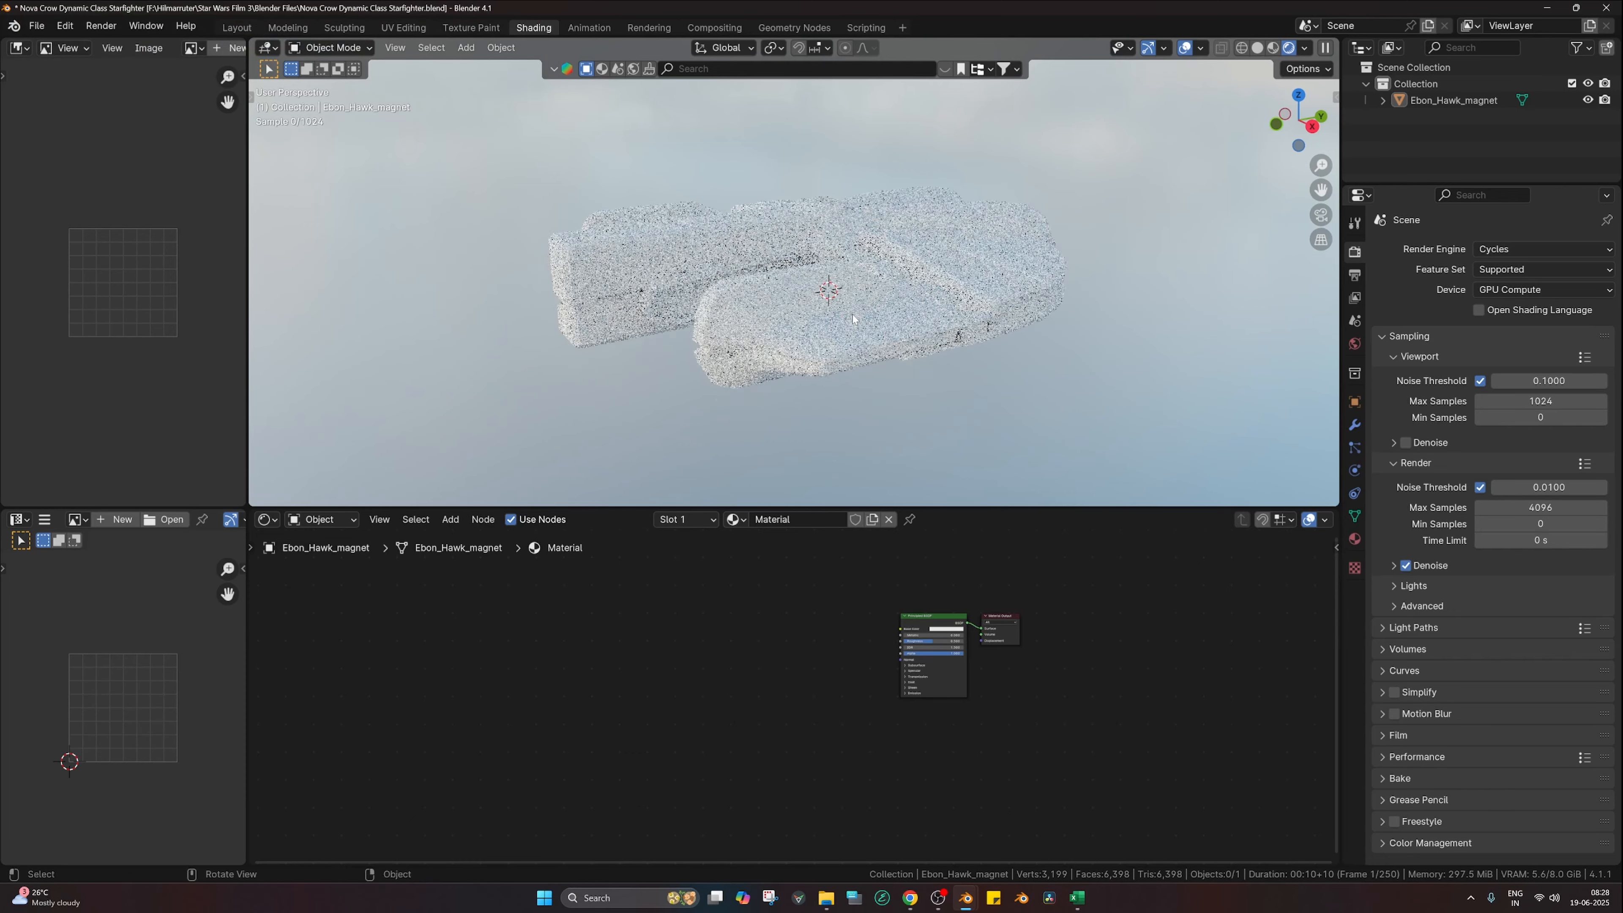
pyautogui.click(1185, 48)
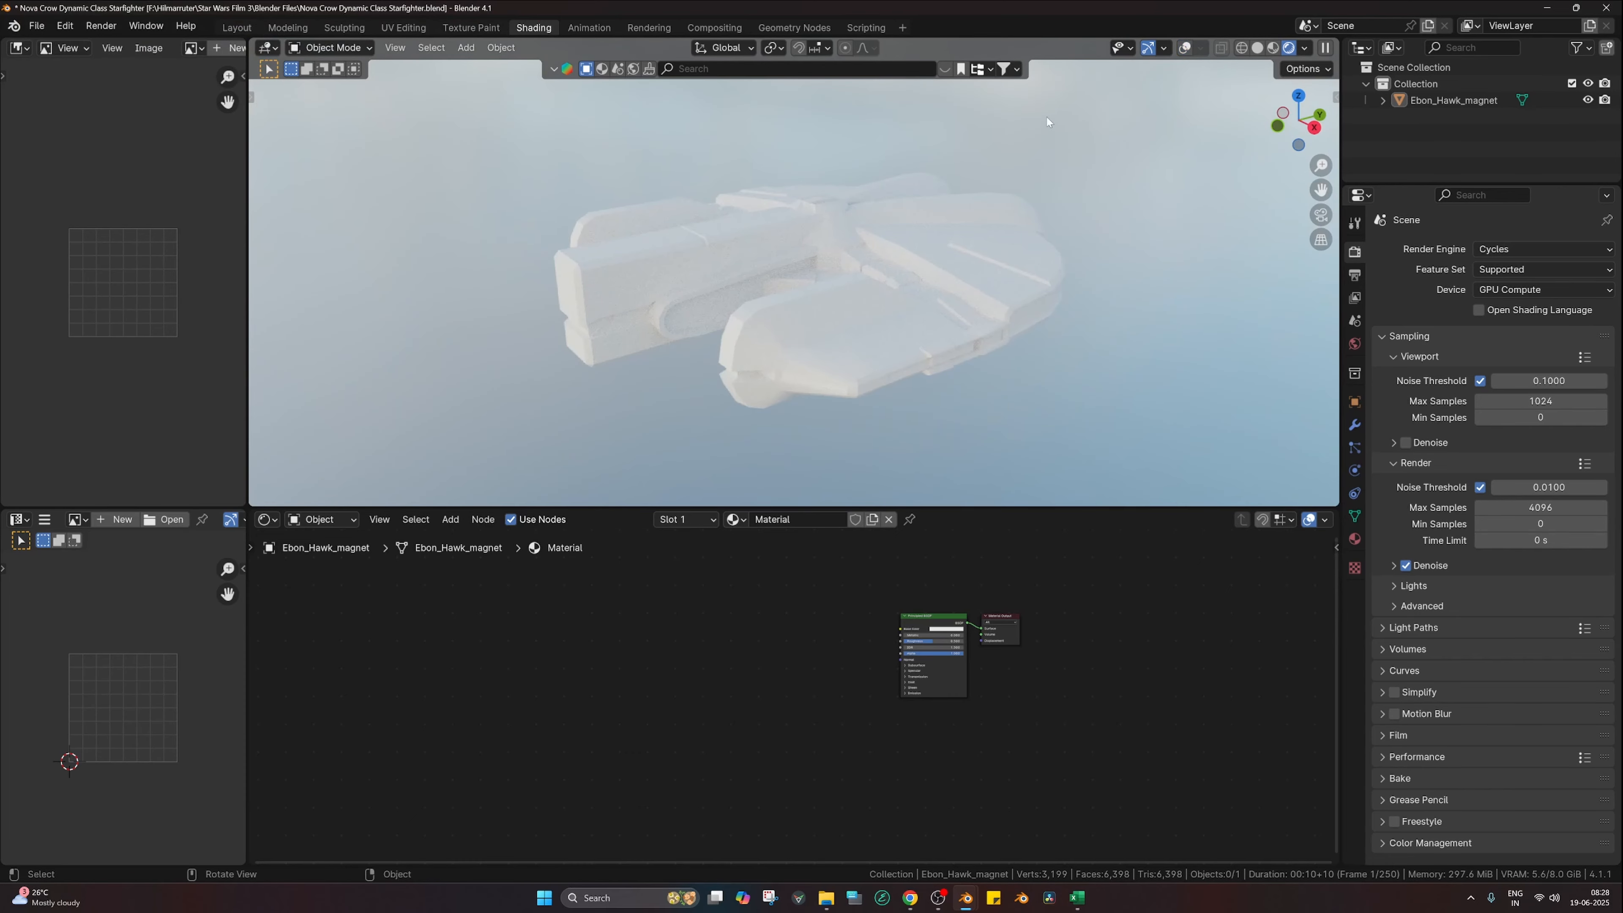
pyautogui.scroll(-1, 1049, 134)
pyautogui.moveTo(799, 409); pyautogui.dragTo(860, 355, button='middle')
pyautogui.scroll(3, 817, 564)
pyautogui.scroll(1, 895, 721)
pyautogui.scroll(1, 895, 720)
# Step: Add a Texture Coordinate, Mapping and Image Texture chain to the Principled BSDF with Ctrl+T
pyautogui.moveTo(952, 630); pyautogui.dragTo(861, 725, button='middle')
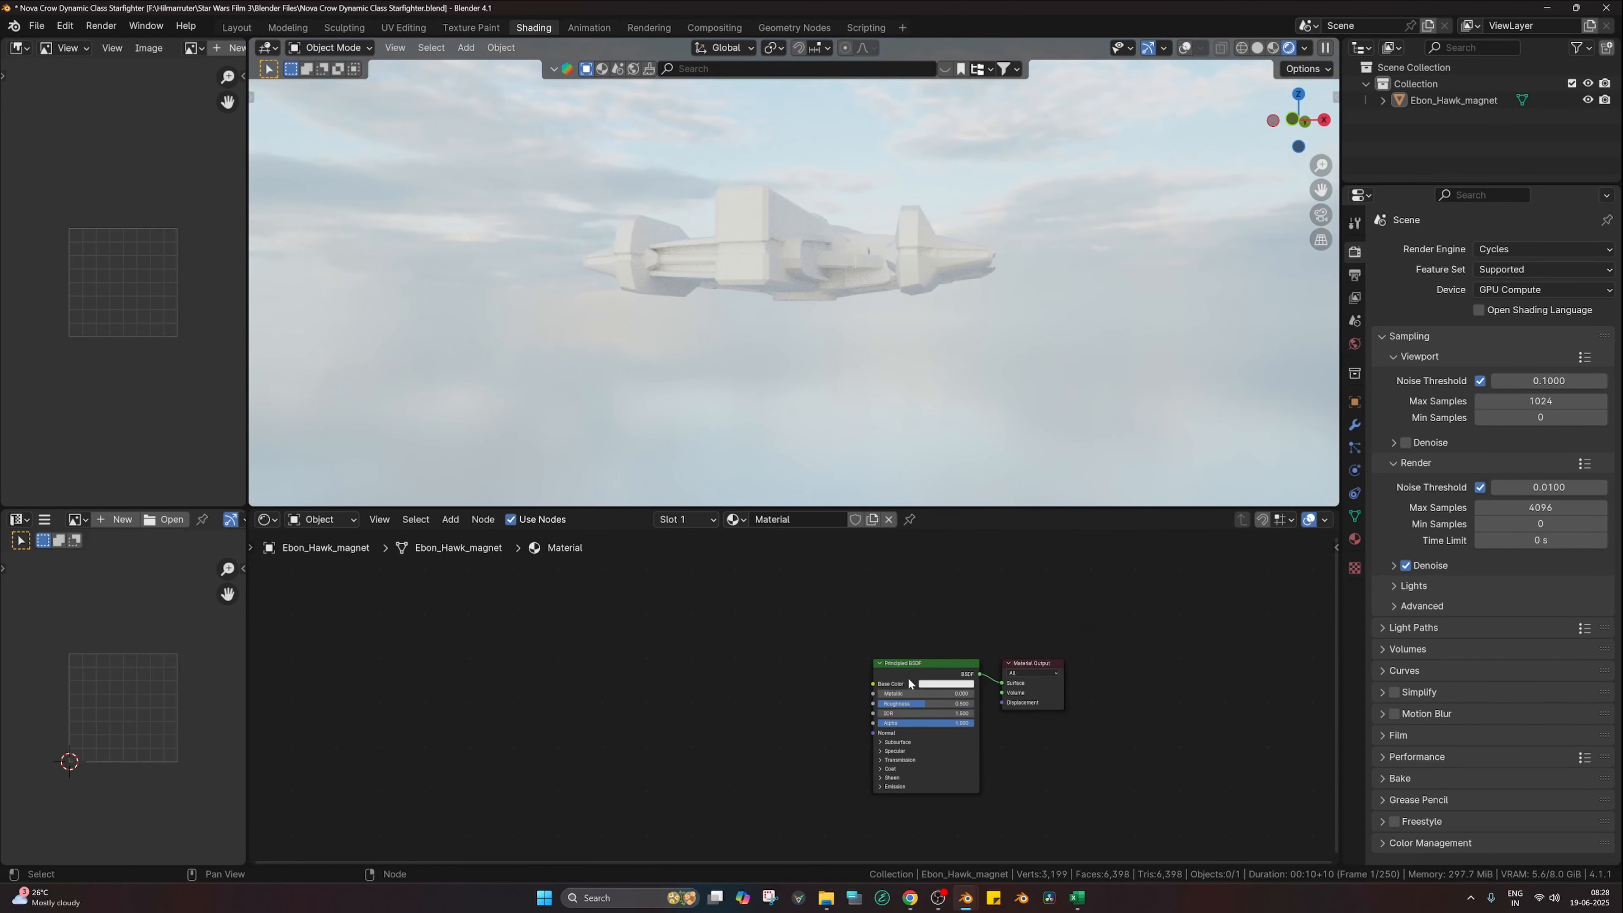
pyautogui.click(908, 679)
pyautogui.hotkey('ctrl', 't')
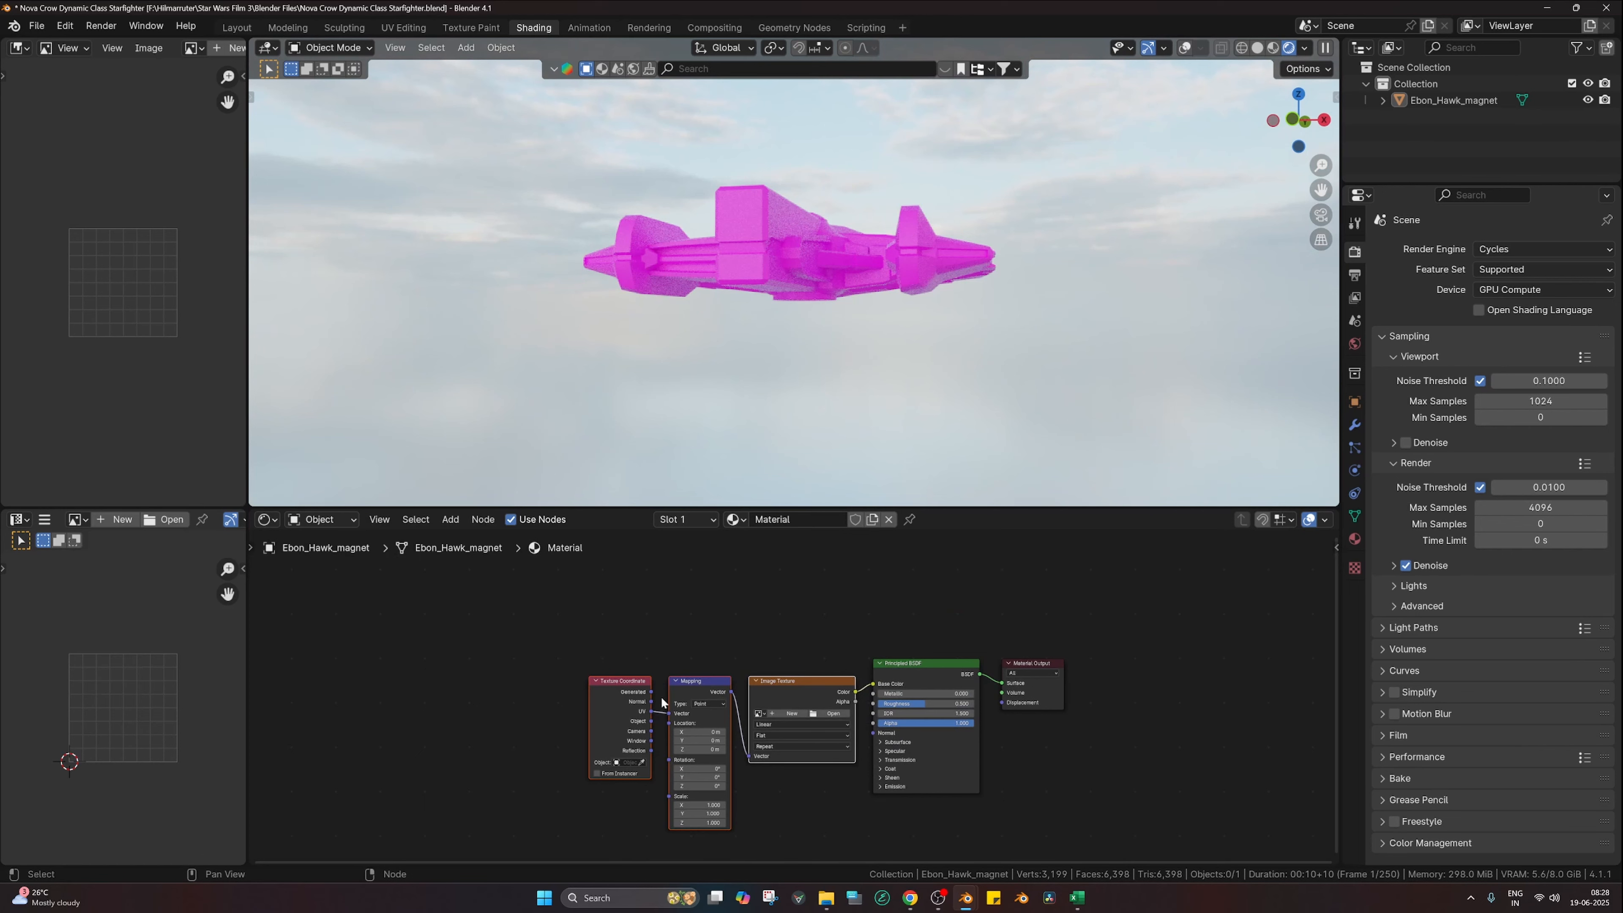
pyautogui.moveTo(550, 635); pyautogui.dragTo(763, 749)
pyautogui.press('g')
pyautogui.click(598, 728)
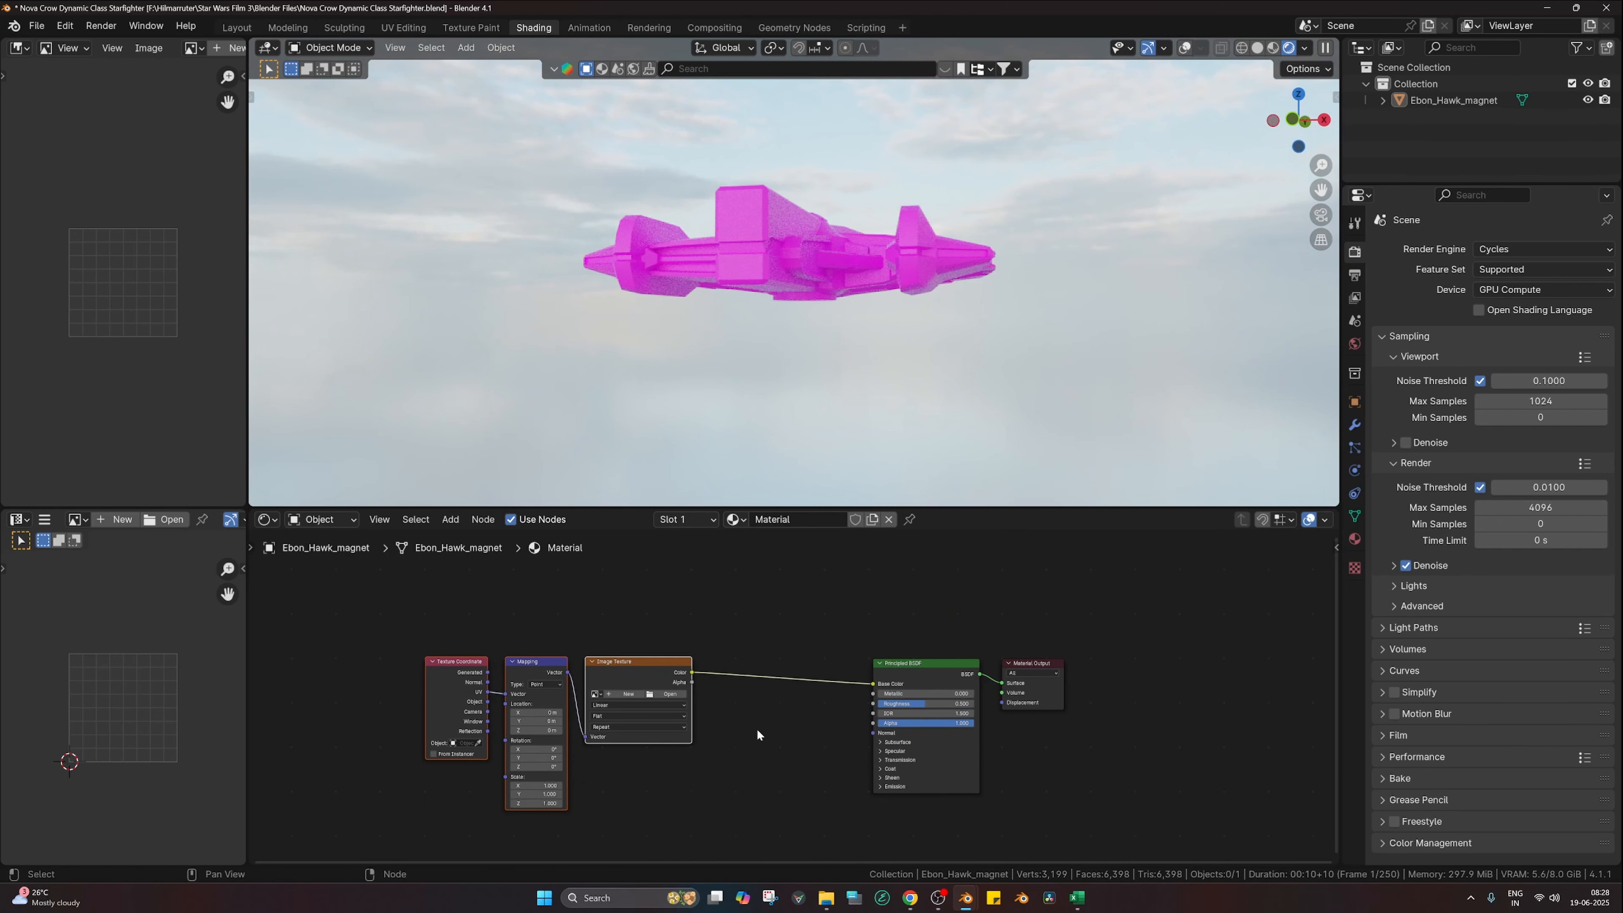
# Step: Load a TexturesCom image from the imperfections folder into the Image Texture
pyautogui.click(756, 728)
pyautogui.click(683, 699)
pyautogui.scroll(-5, 446, 567)
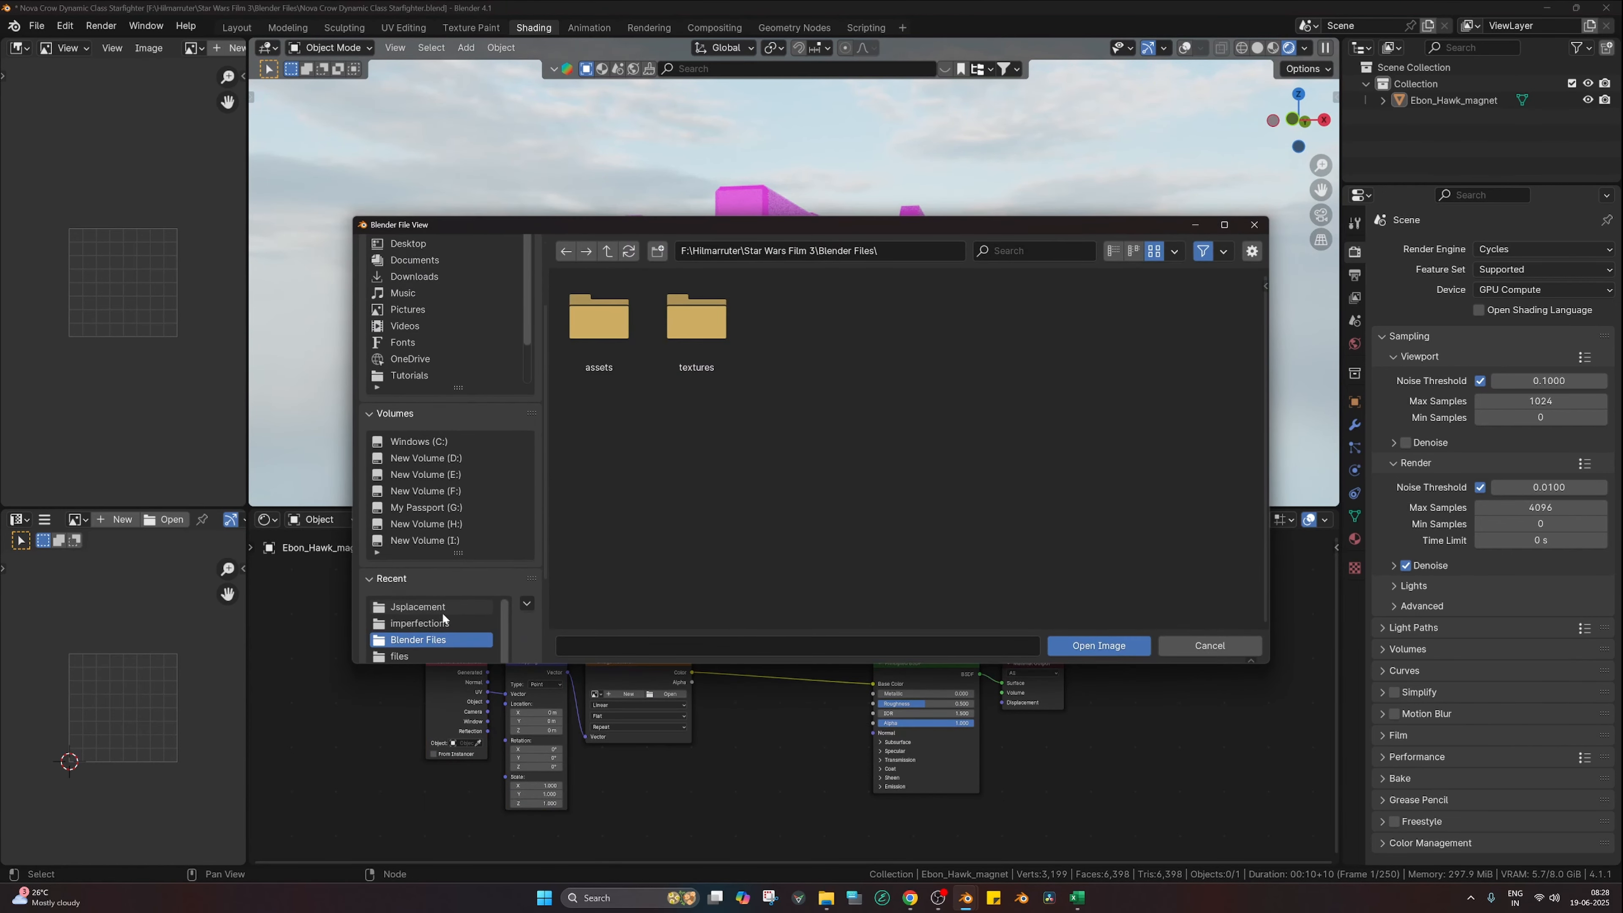
pyautogui.click(440, 623)
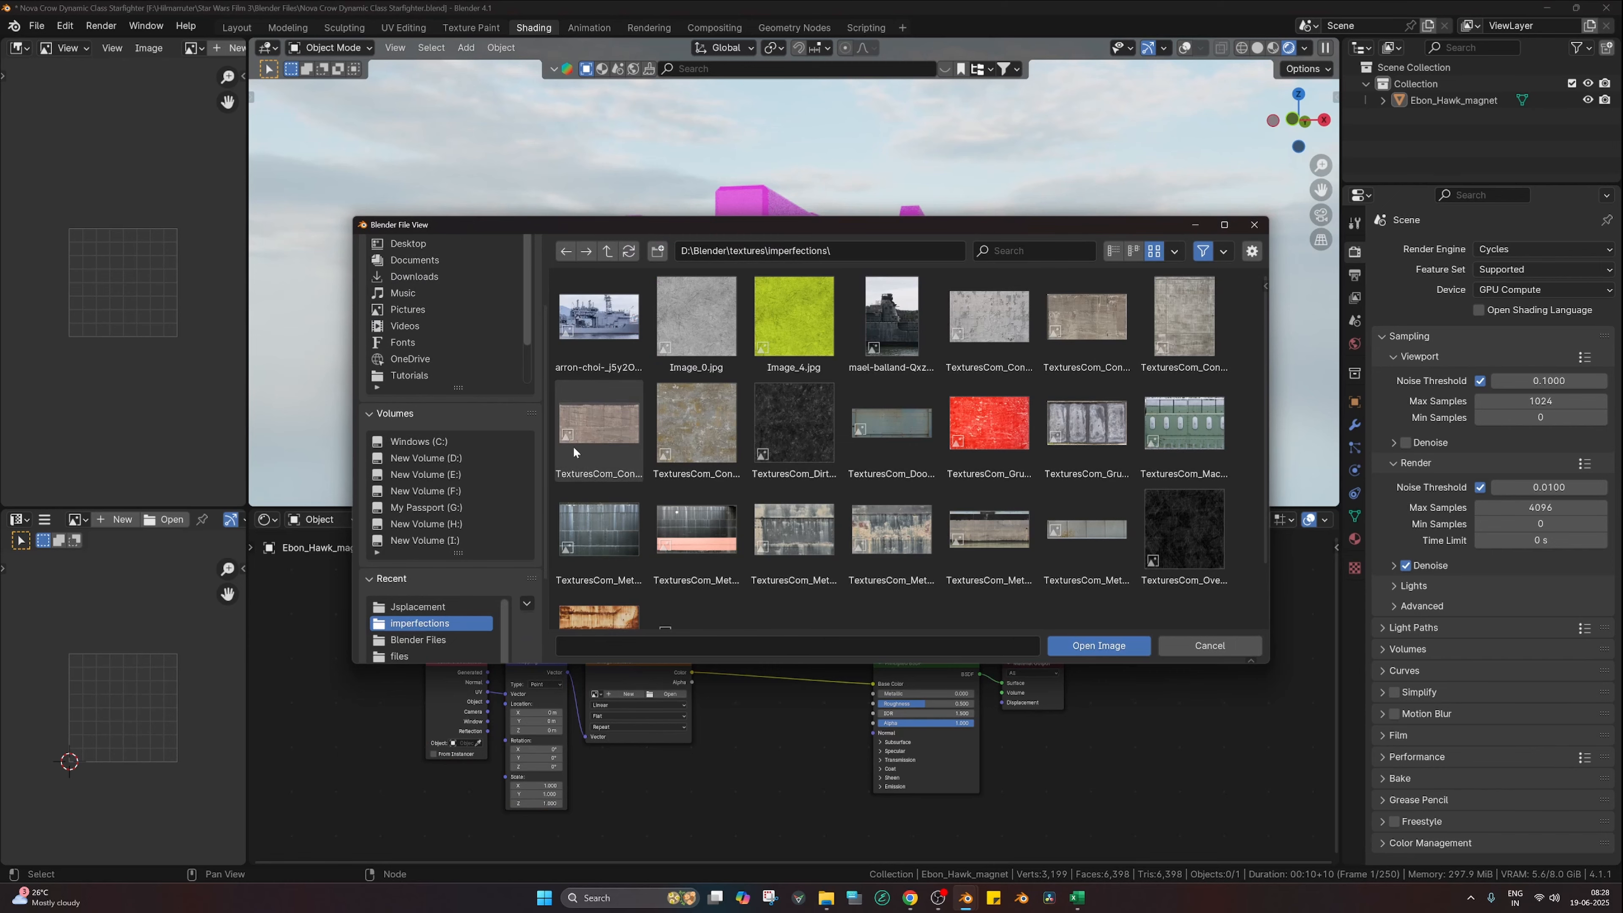
pyautogui.doubleClick(593, 445)
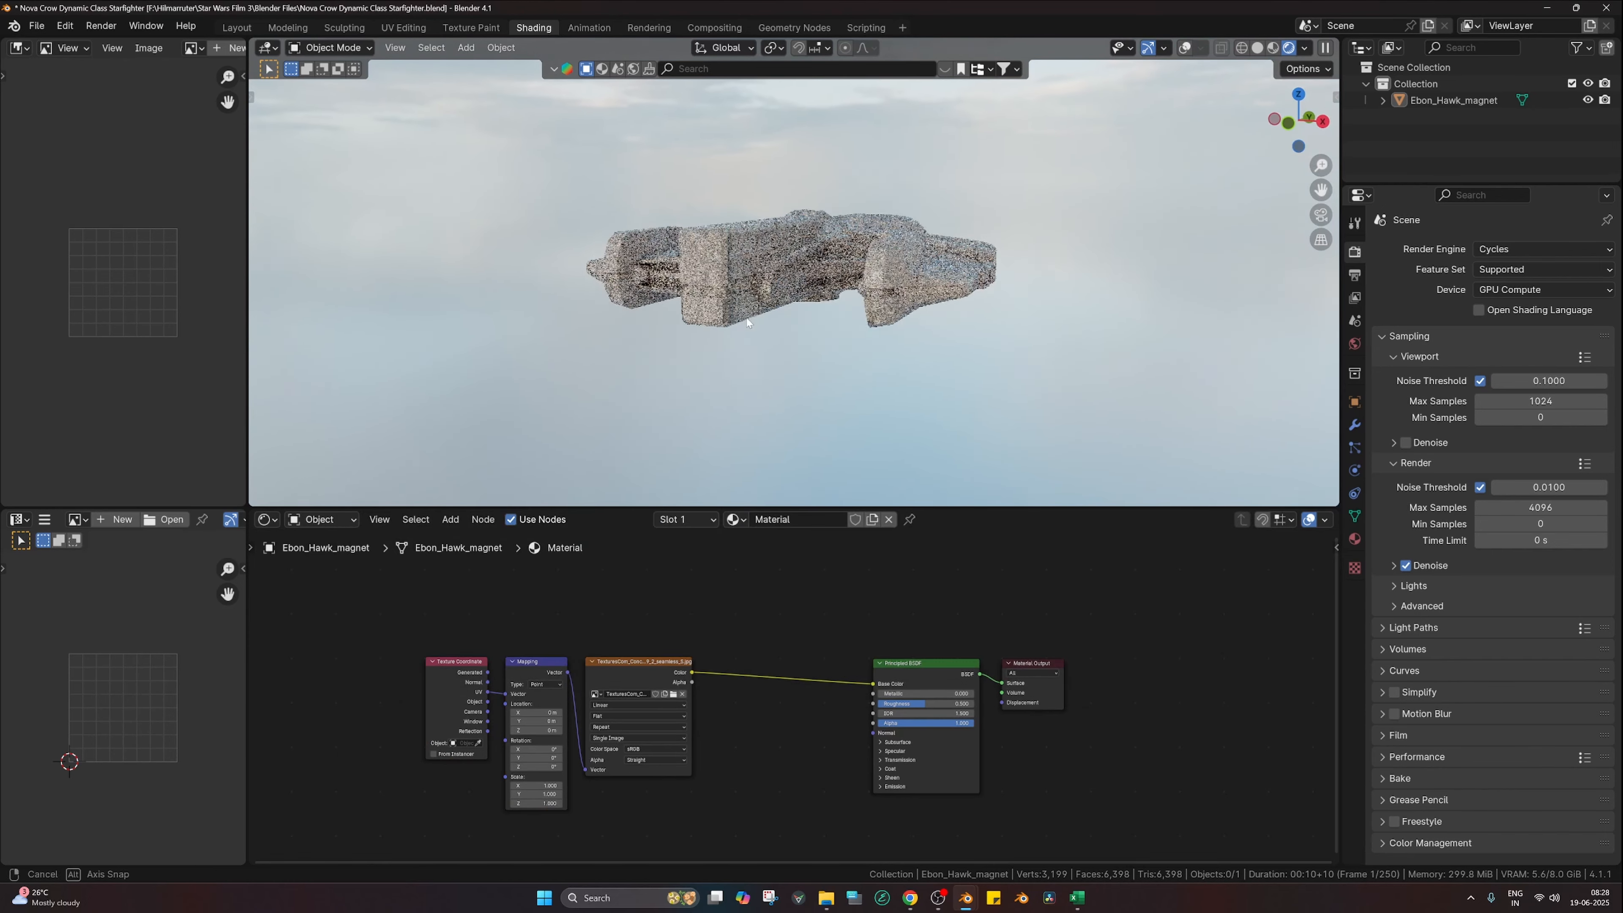
pyautogui.scroll(2, 761, 316)
# Step: Spread the node layout, moving the Principled BSDF and Material Output to the right
pyautogui.moveTo(761, 316); pyautogui.dragTo(765, 342, button='middle')
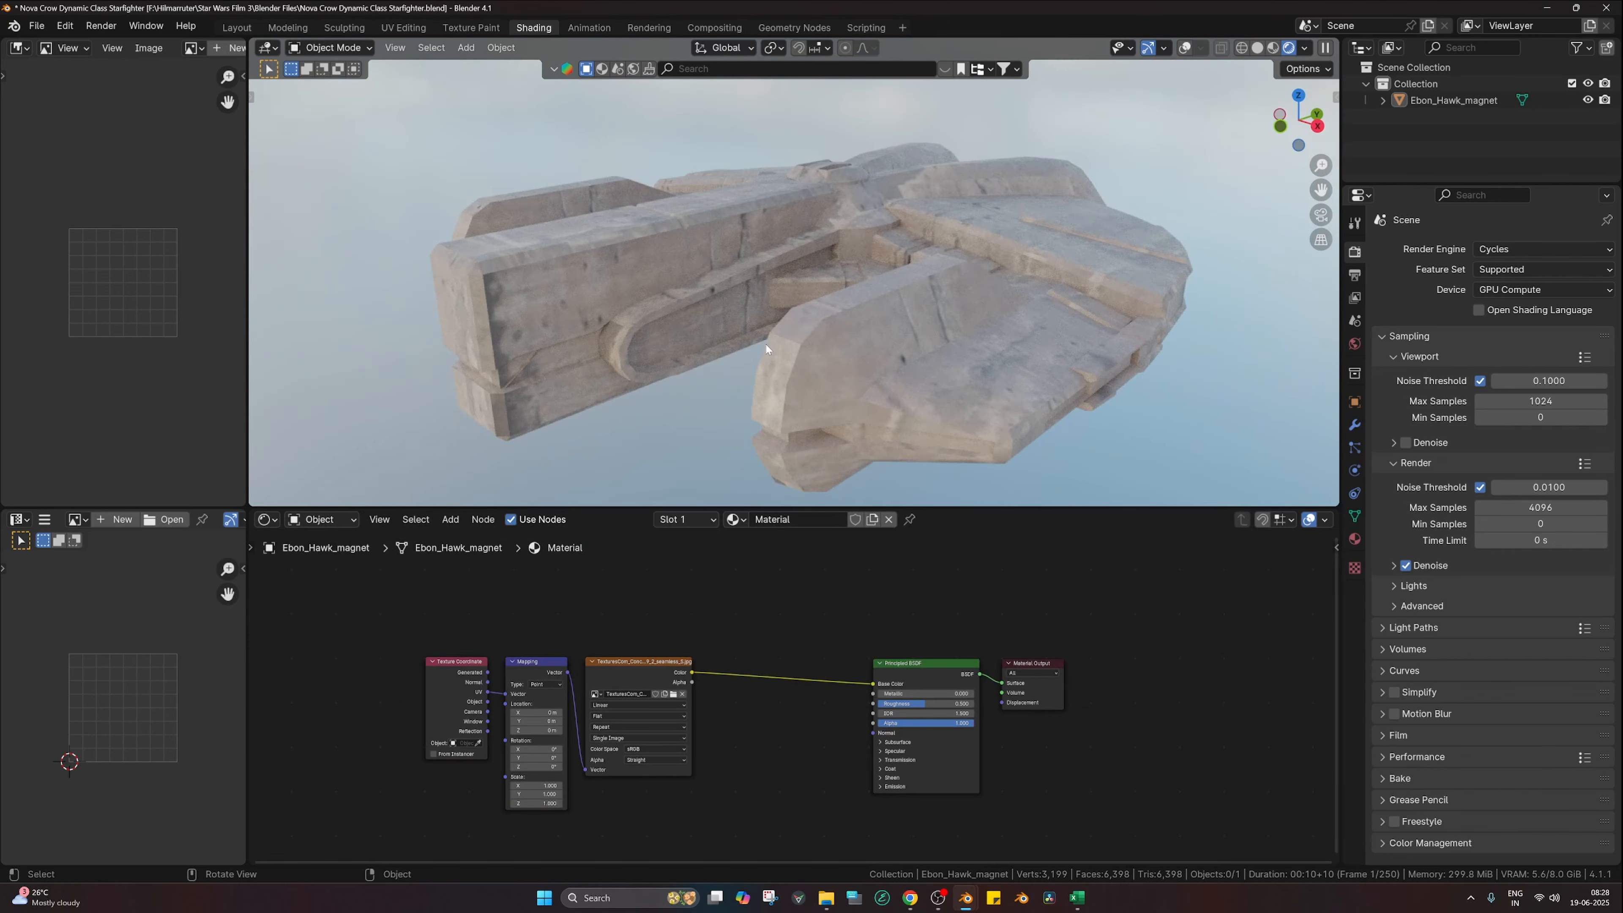
pyautogui.scroll(1, 861, 319)
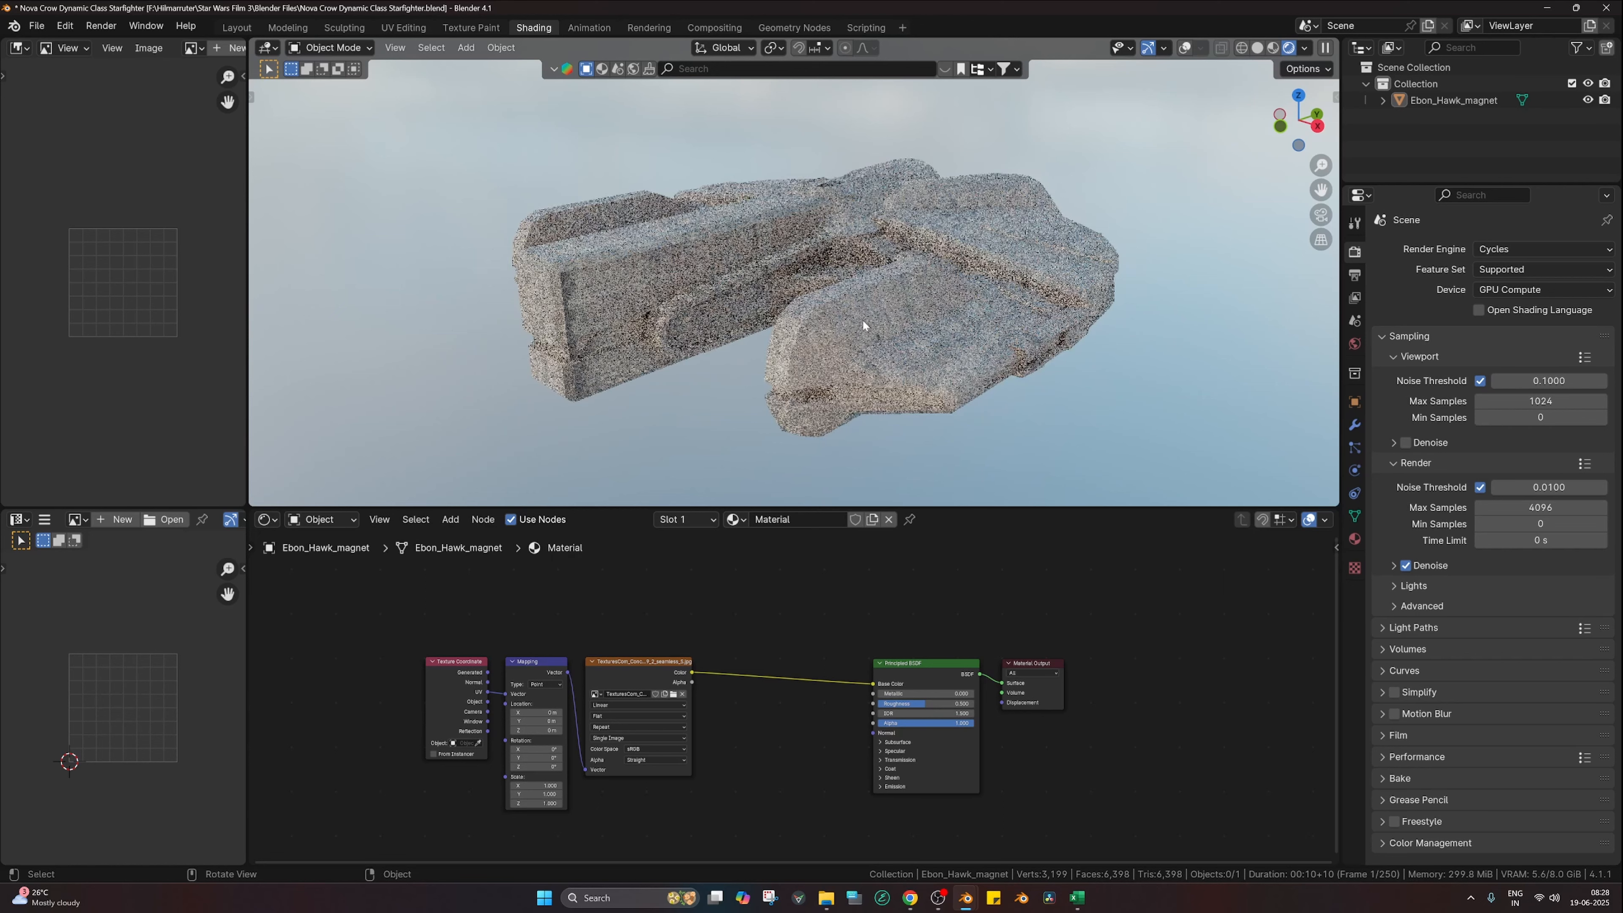
pyautogui.scroll(-1, 828, 693)
pyautogui.moveTo(820, 730); pyautogui.dragTo(838, 718, button='middle')
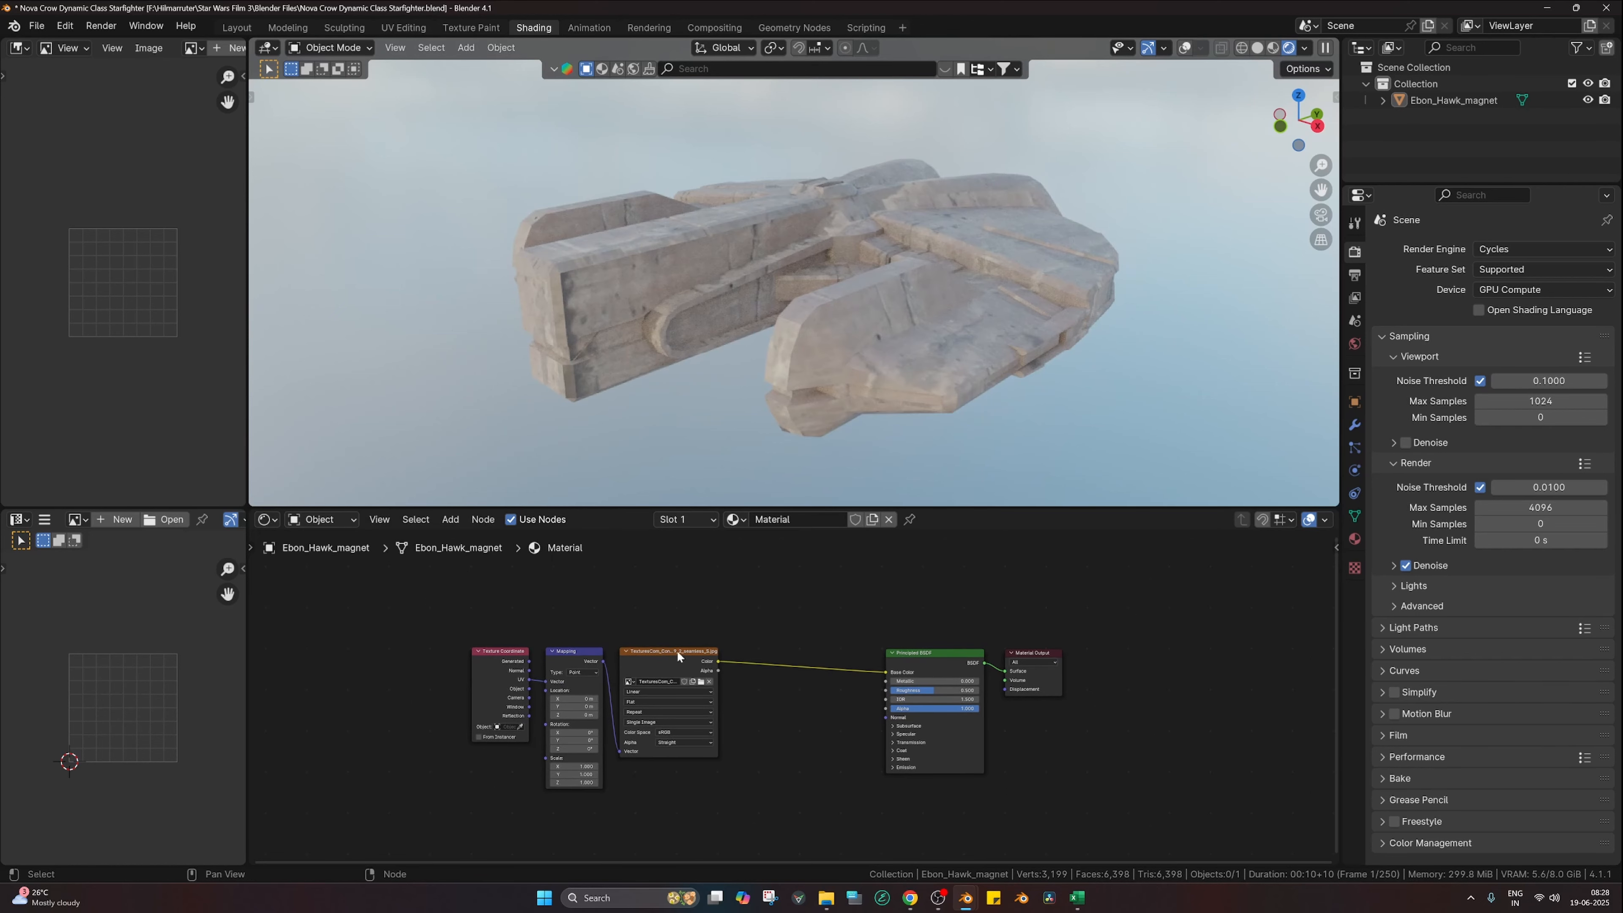
pyautogui.moveTo(681, 650); pyautogui.dragTo(693, 638)
pyautogui.moveTo(1067, 610); pyautogui.dragTo(965, 694)
pyautogui.press('g')
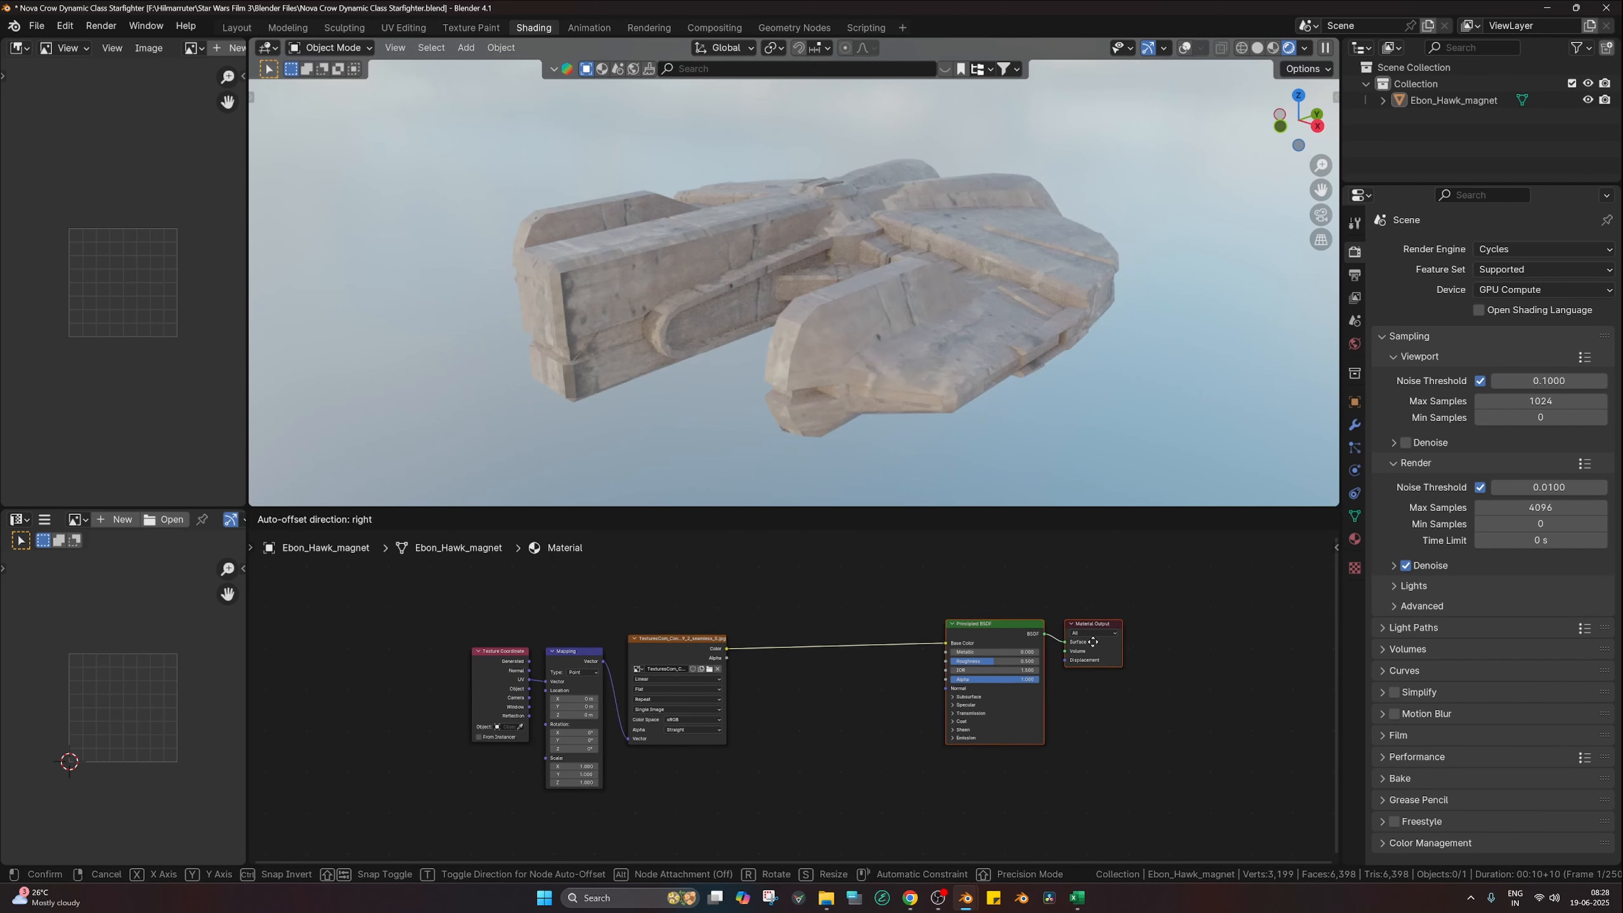
pyautogui.click(1027, 665)
# Step: Insert a Hue/Saturation/Value node on the texture link with Value 0.3
pyautogui.hotkey('shift', 'a')
pyautogui.write('hu')
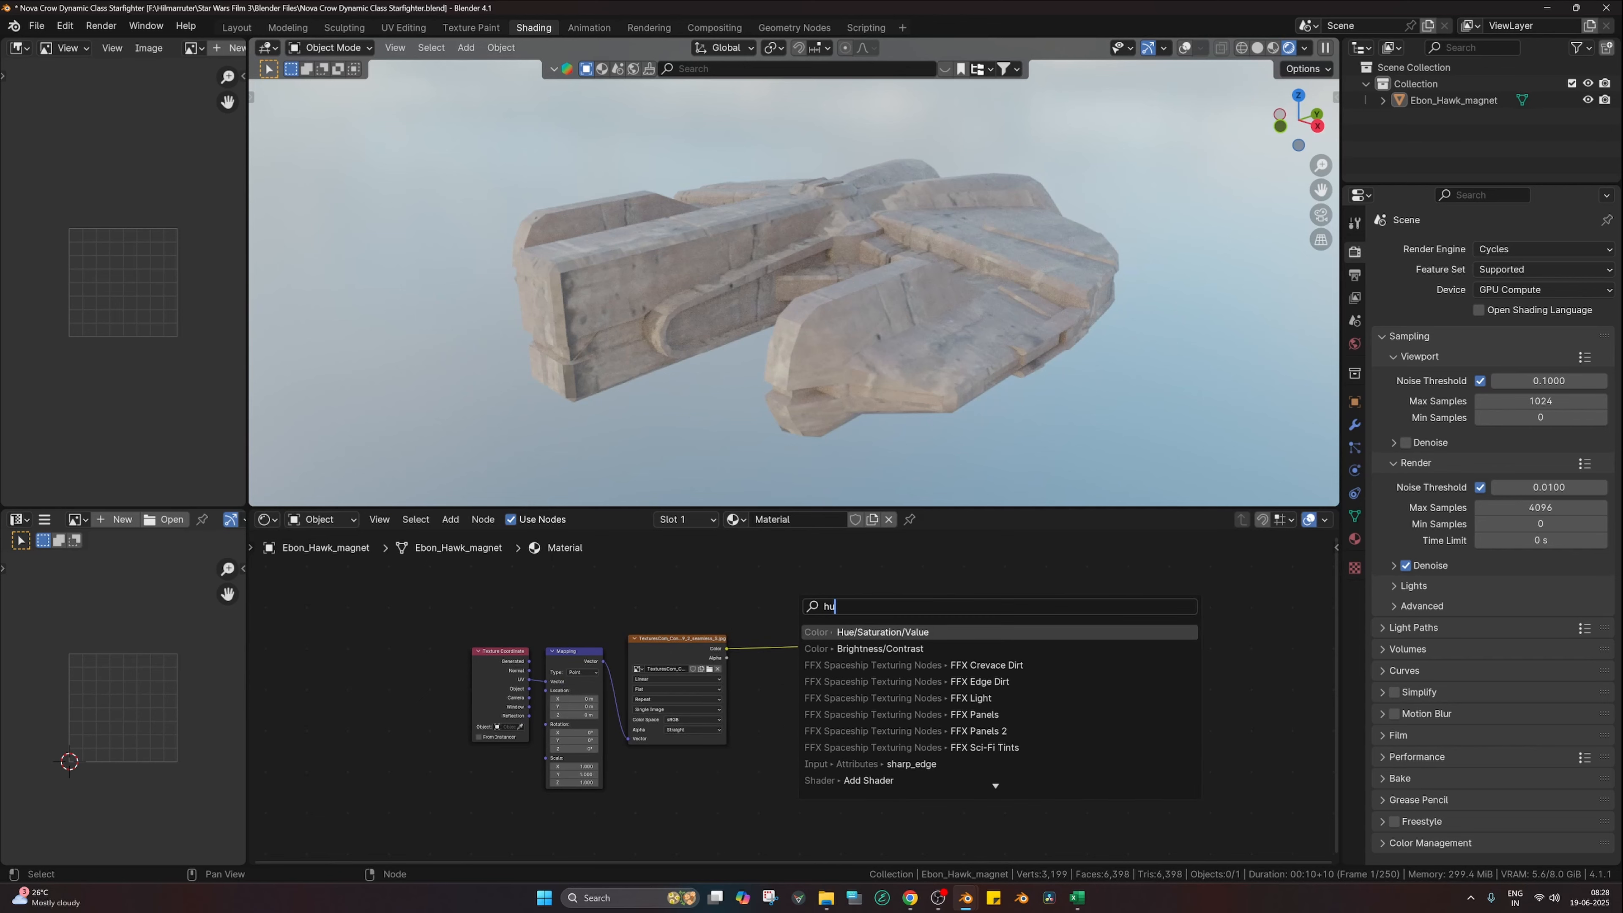
pyautogui.press('Return')
pyautogui.click(794, 649)
pyautogui.scroll(5, 793, 649)
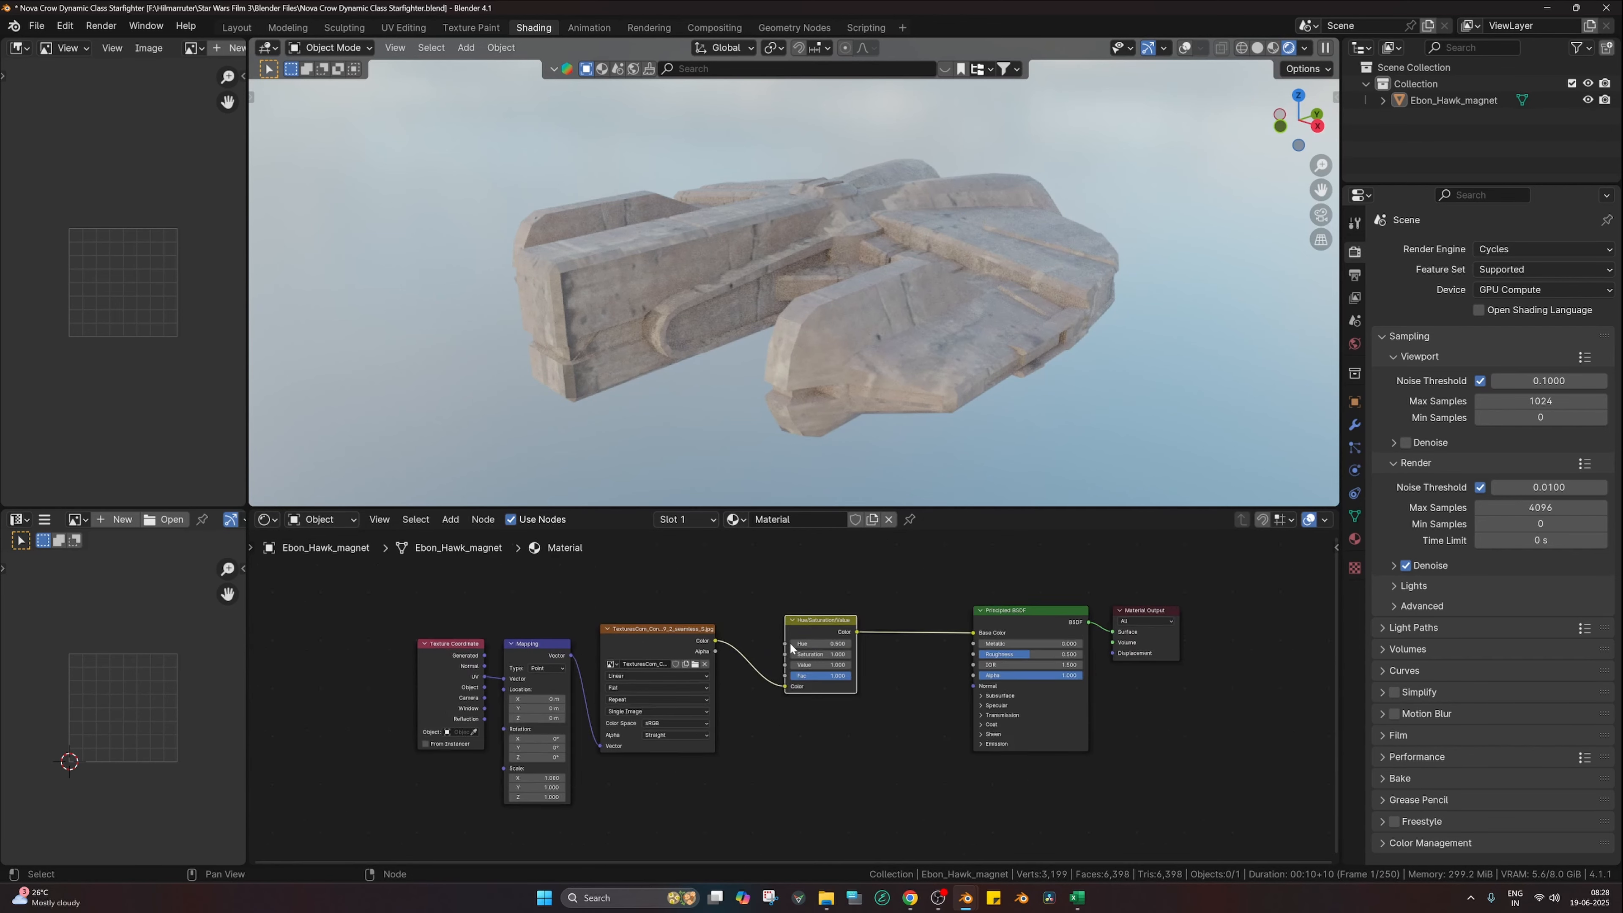
pyautogui.click(828, 657)
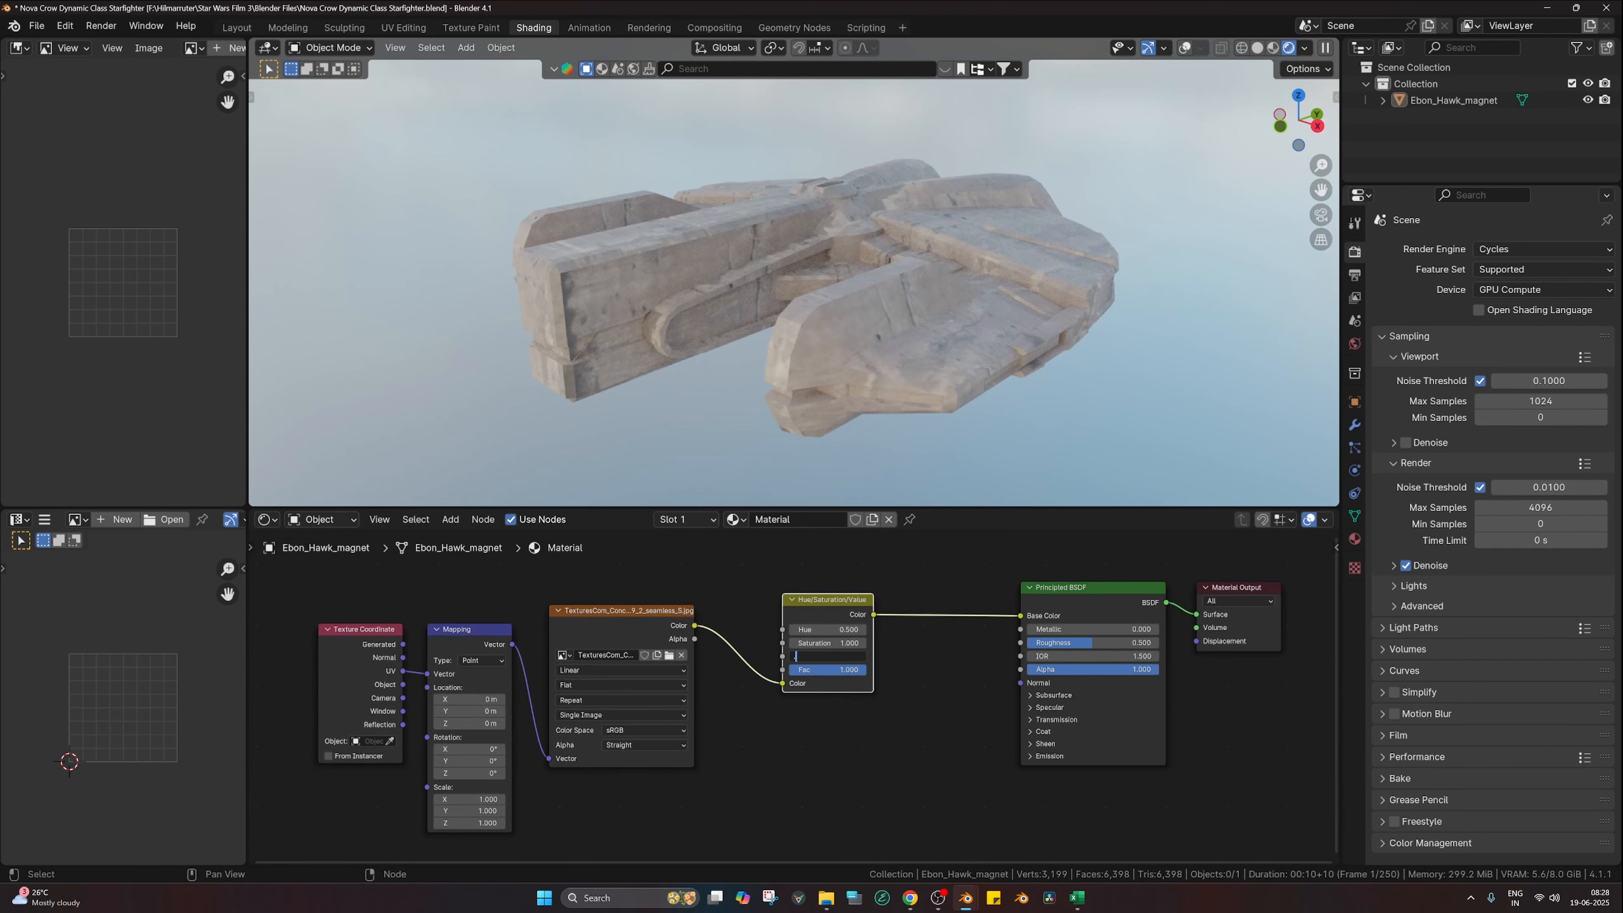
pyautogui.write('0.3')
pyautogui.press('Return')
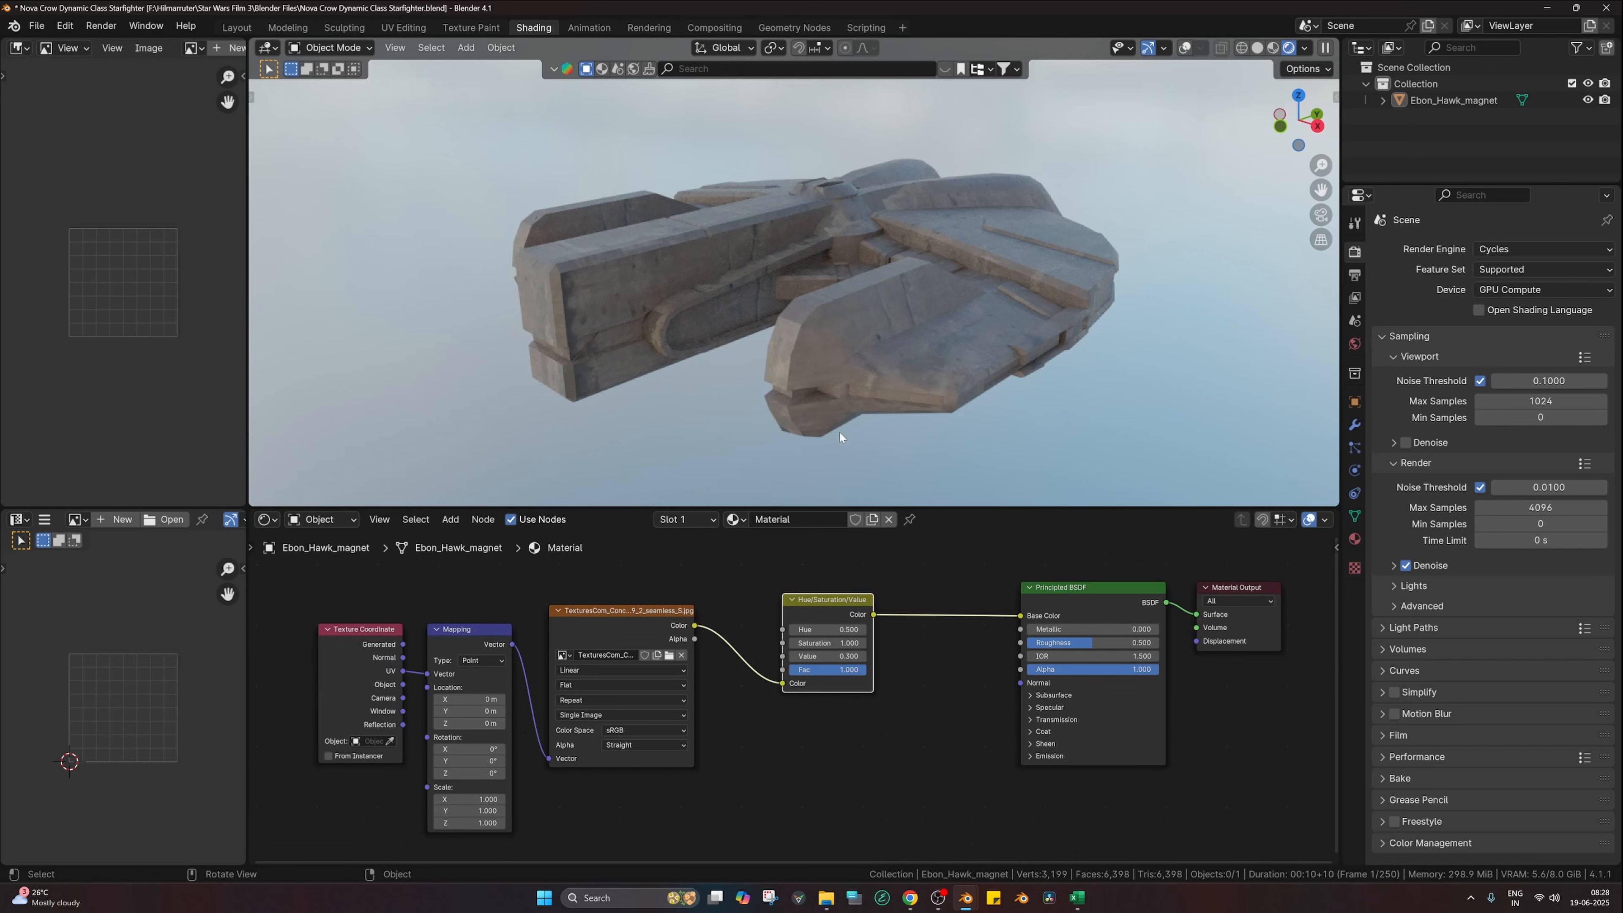
# Step: Move the texture nodes and the Hue/Saturation/Value node up and left to tidy the layout
pyautogui.moveTo(366, 597); pyautogui.dragTo(650, 686)
pyautogui.scroll(-6, 650, 686)
pyautogui.press('g')
pyautogui.click(602, 646)
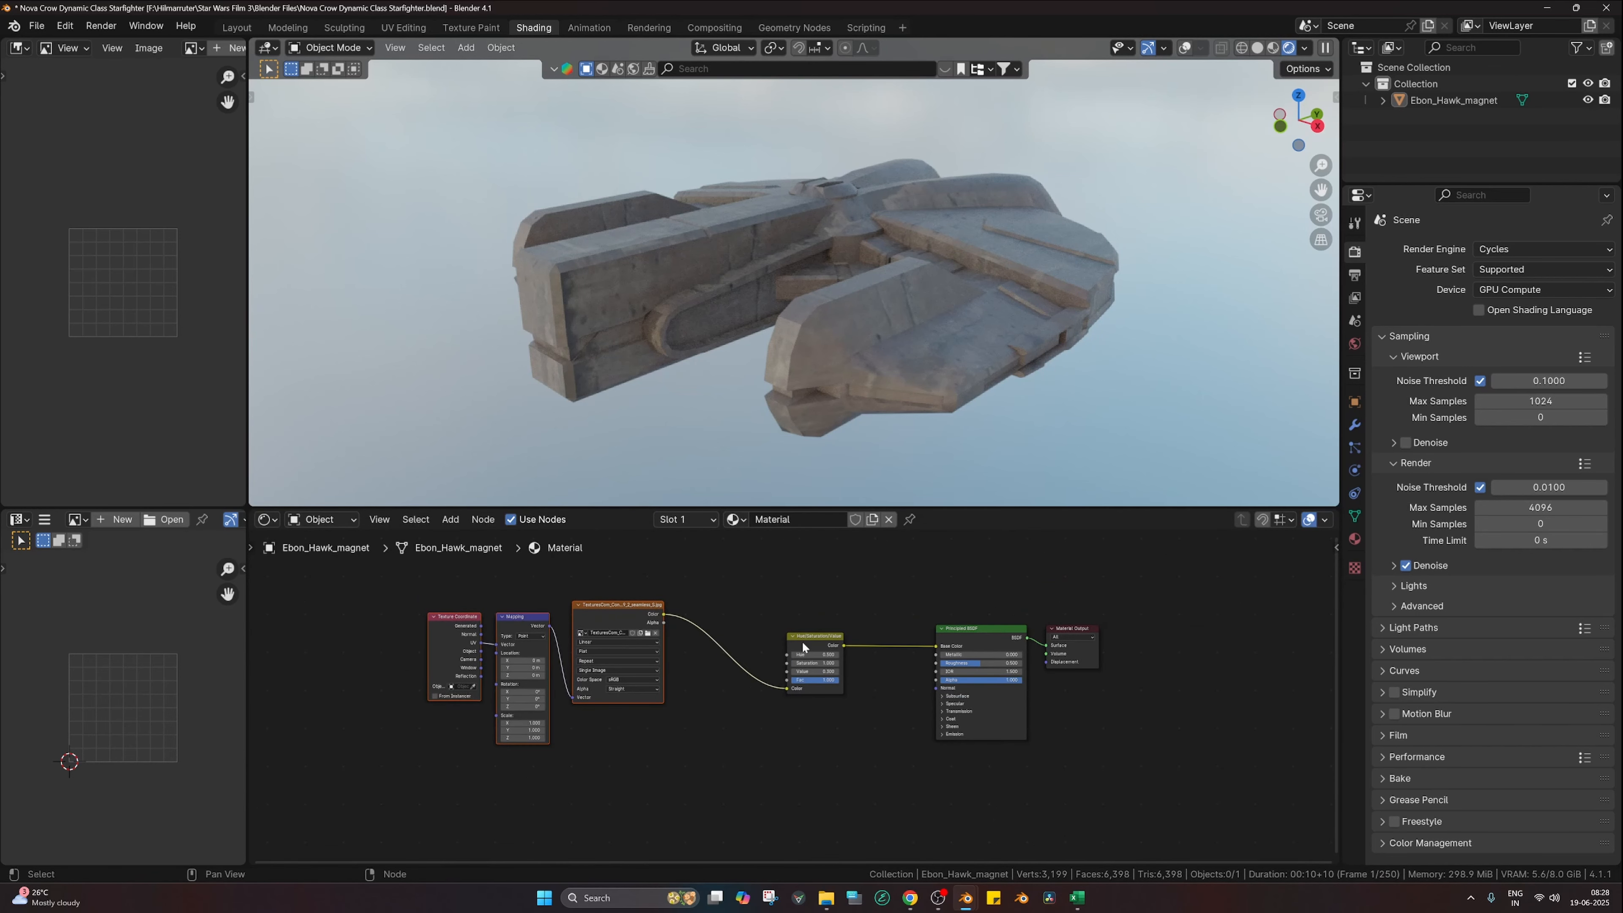
pyautogui.moveTo(803, 647); pyautogui.dragTo(752, 608)
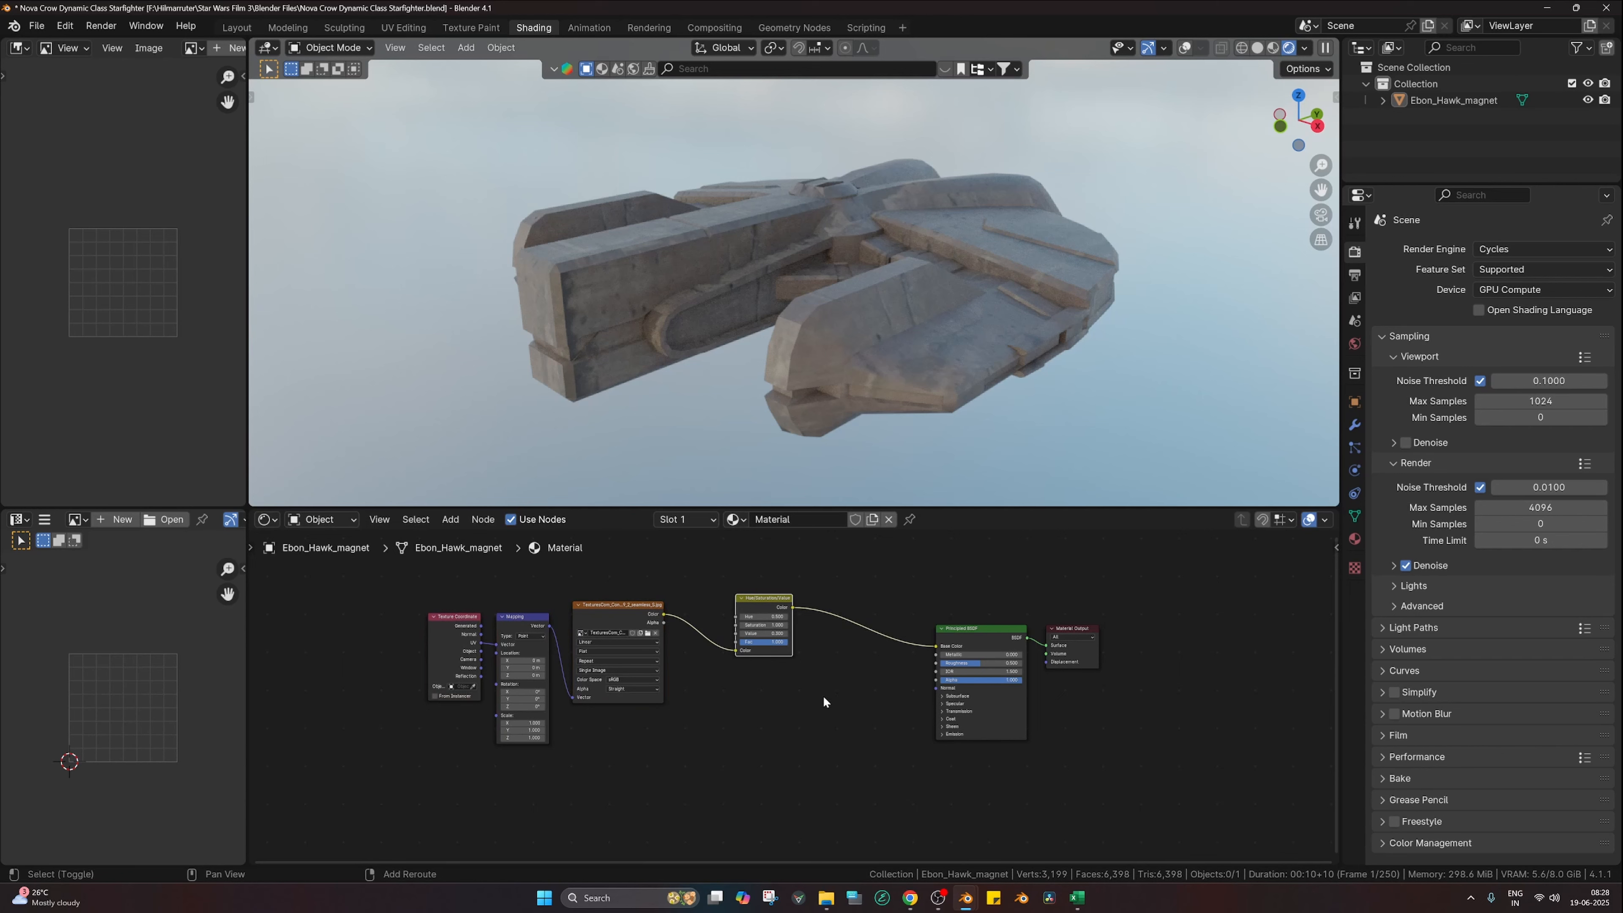
# Step: Add a Noise Texture feeding a Color Ramp and wire the ramp into Principled BSDF Roughness
pyautogui.hotkey('shift', 'a')
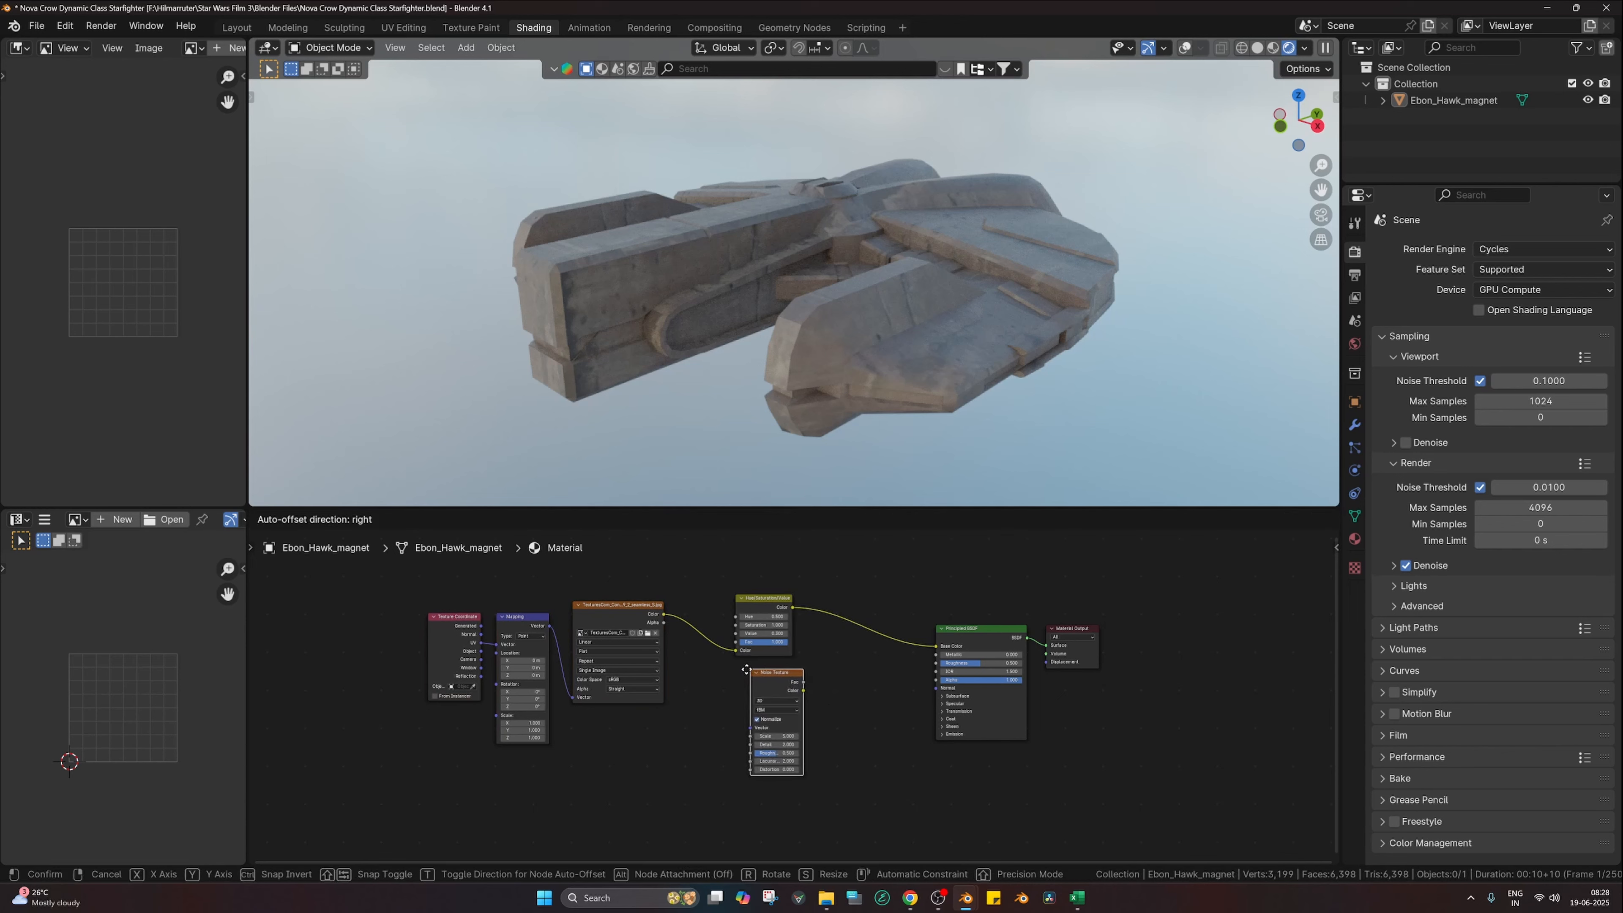
pyautogui.click(747, 670)
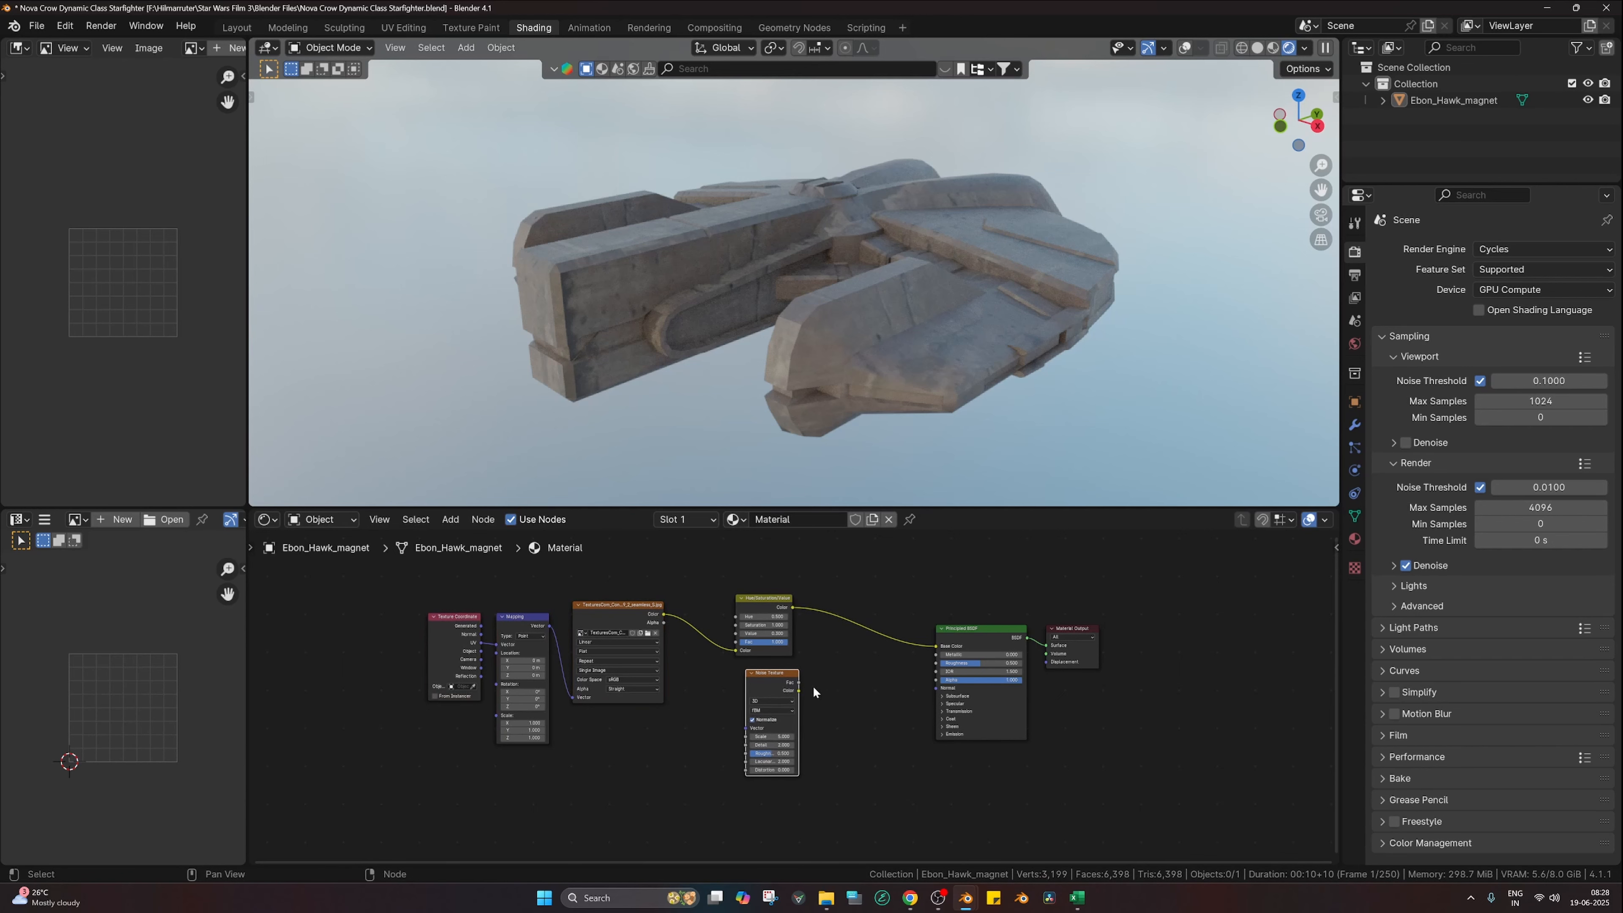
pyautogui.hotkey('shift', 'a')
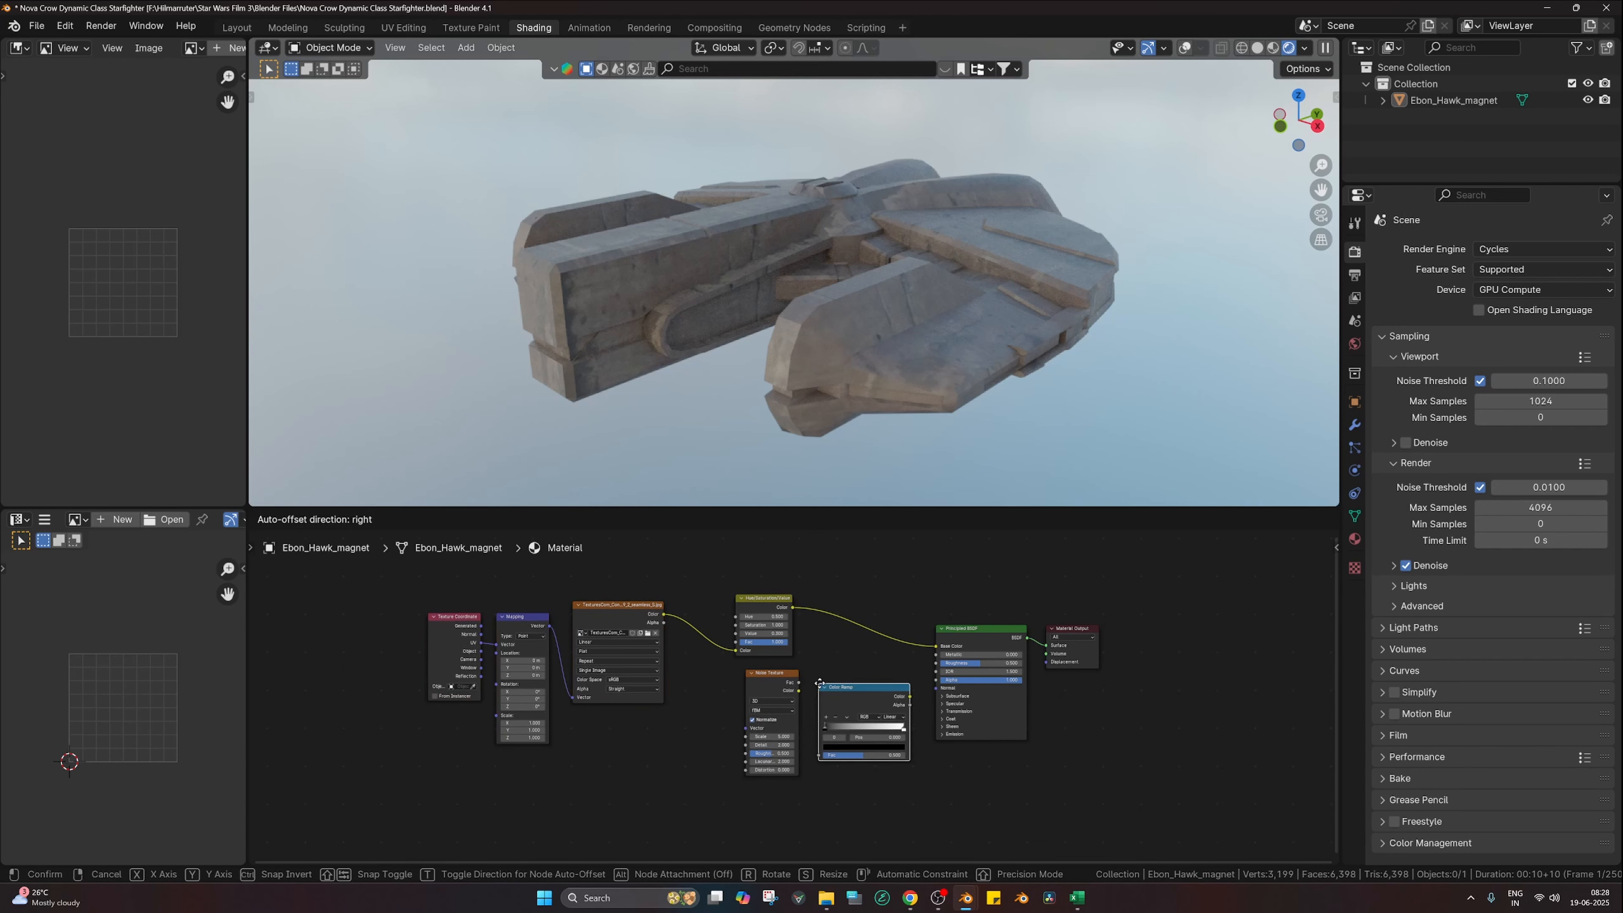
pyautogui.click(805, 680)
pyautogui.moveTo(775, 679); pyautogui.dragTo(800, 745)
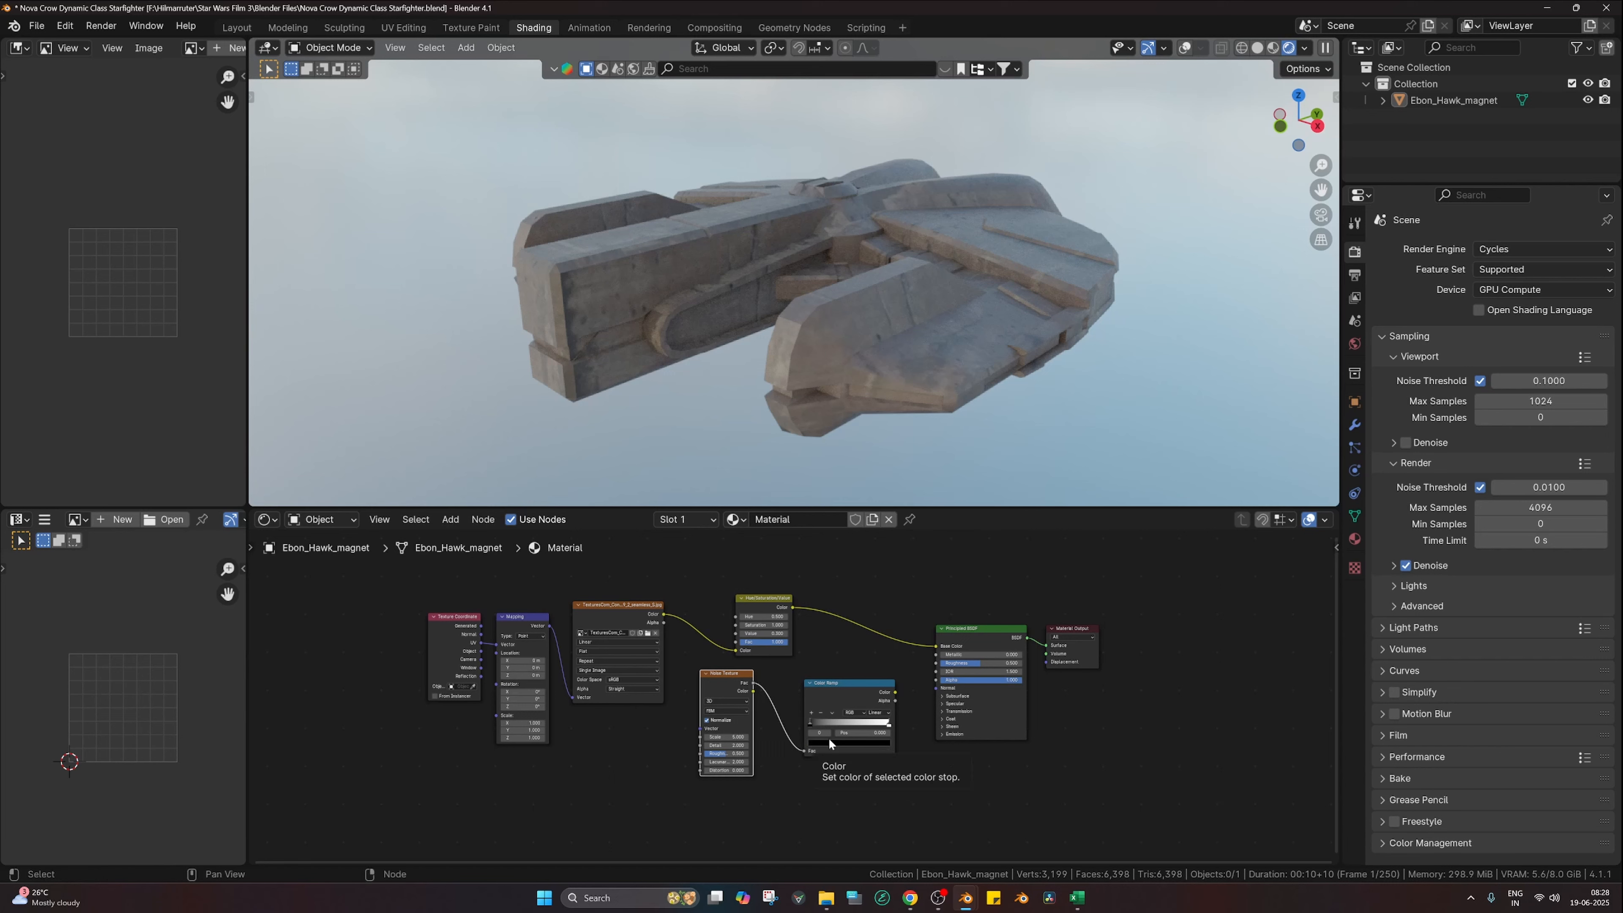
pyautogui.moveTo(893, 692); pyautogui.dragTo(936, 663)
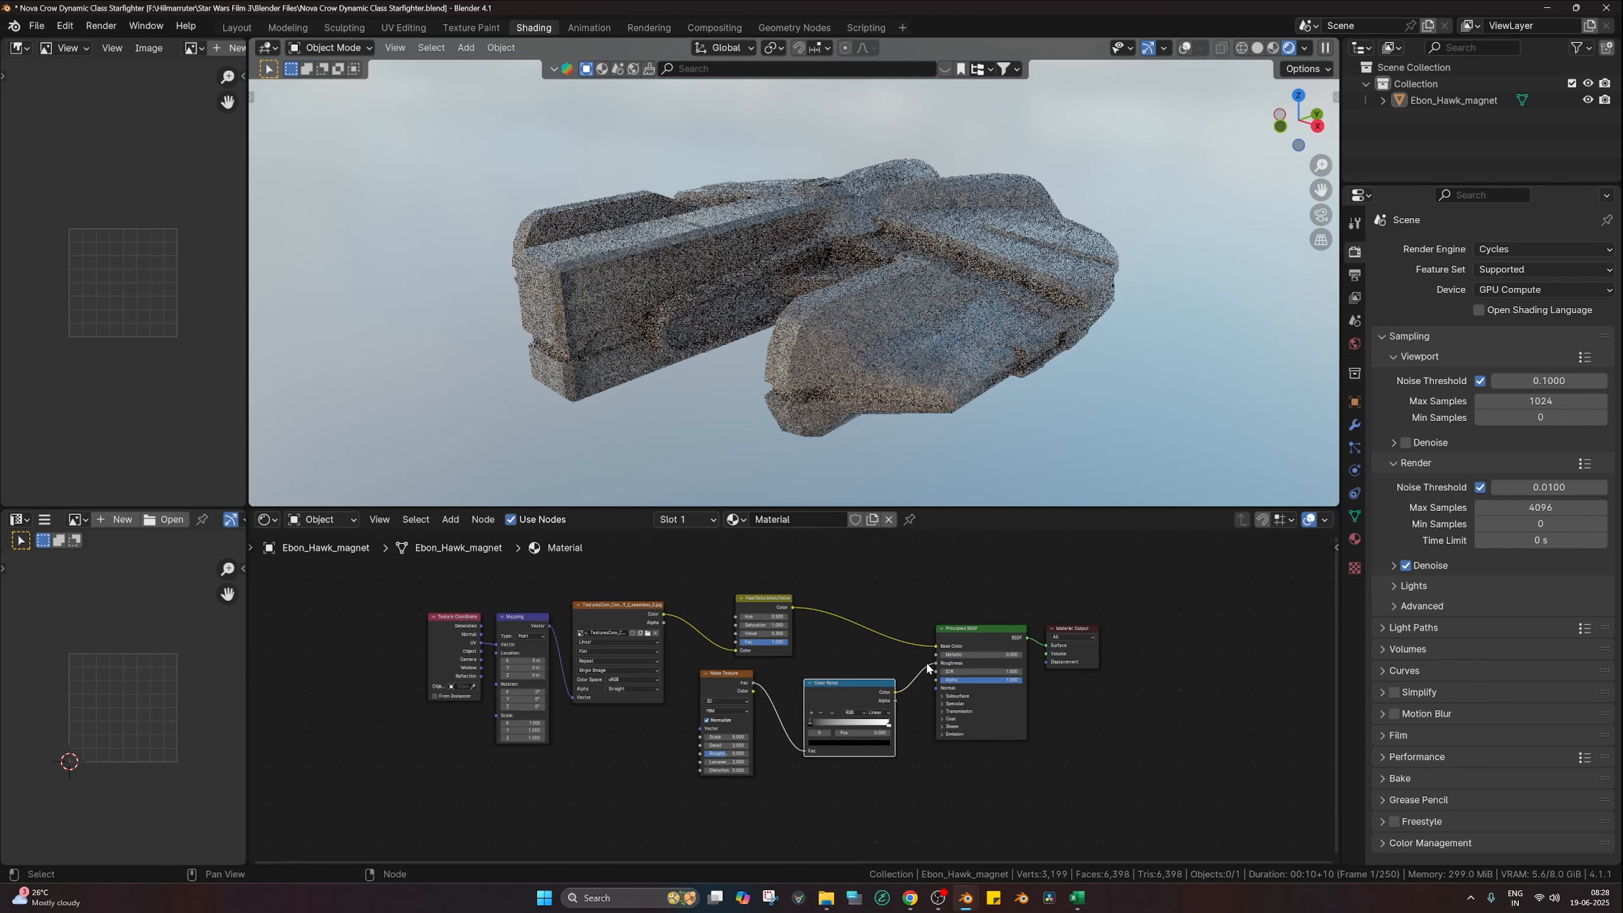
pyautogui.scroll(2, 872, 664)
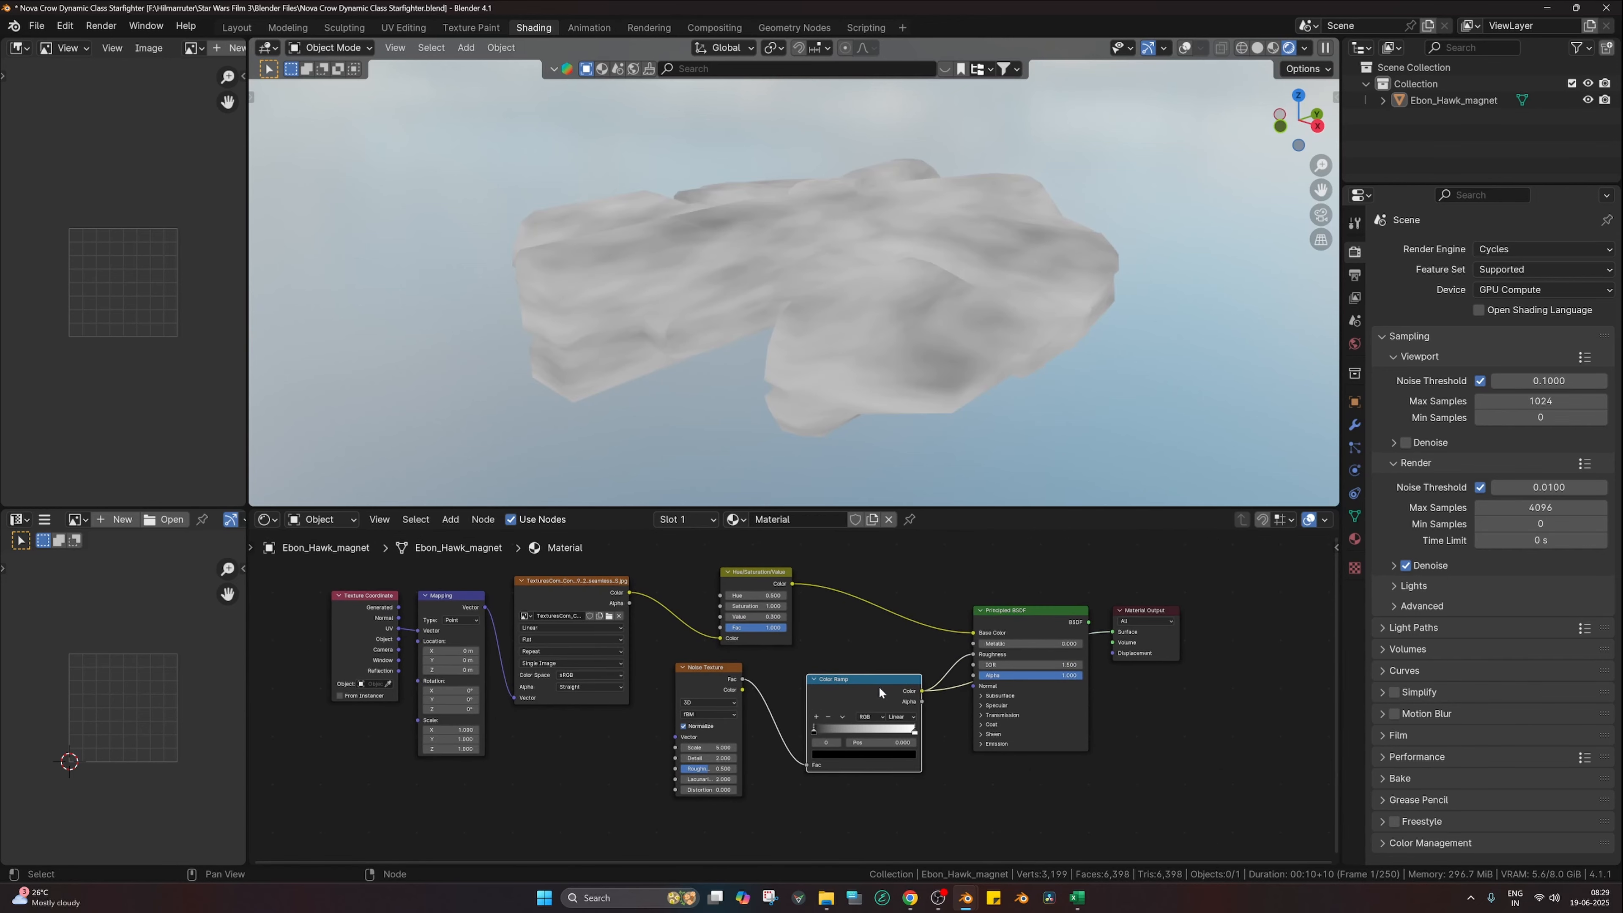
pyautogui.scroll(2, 745, 701)
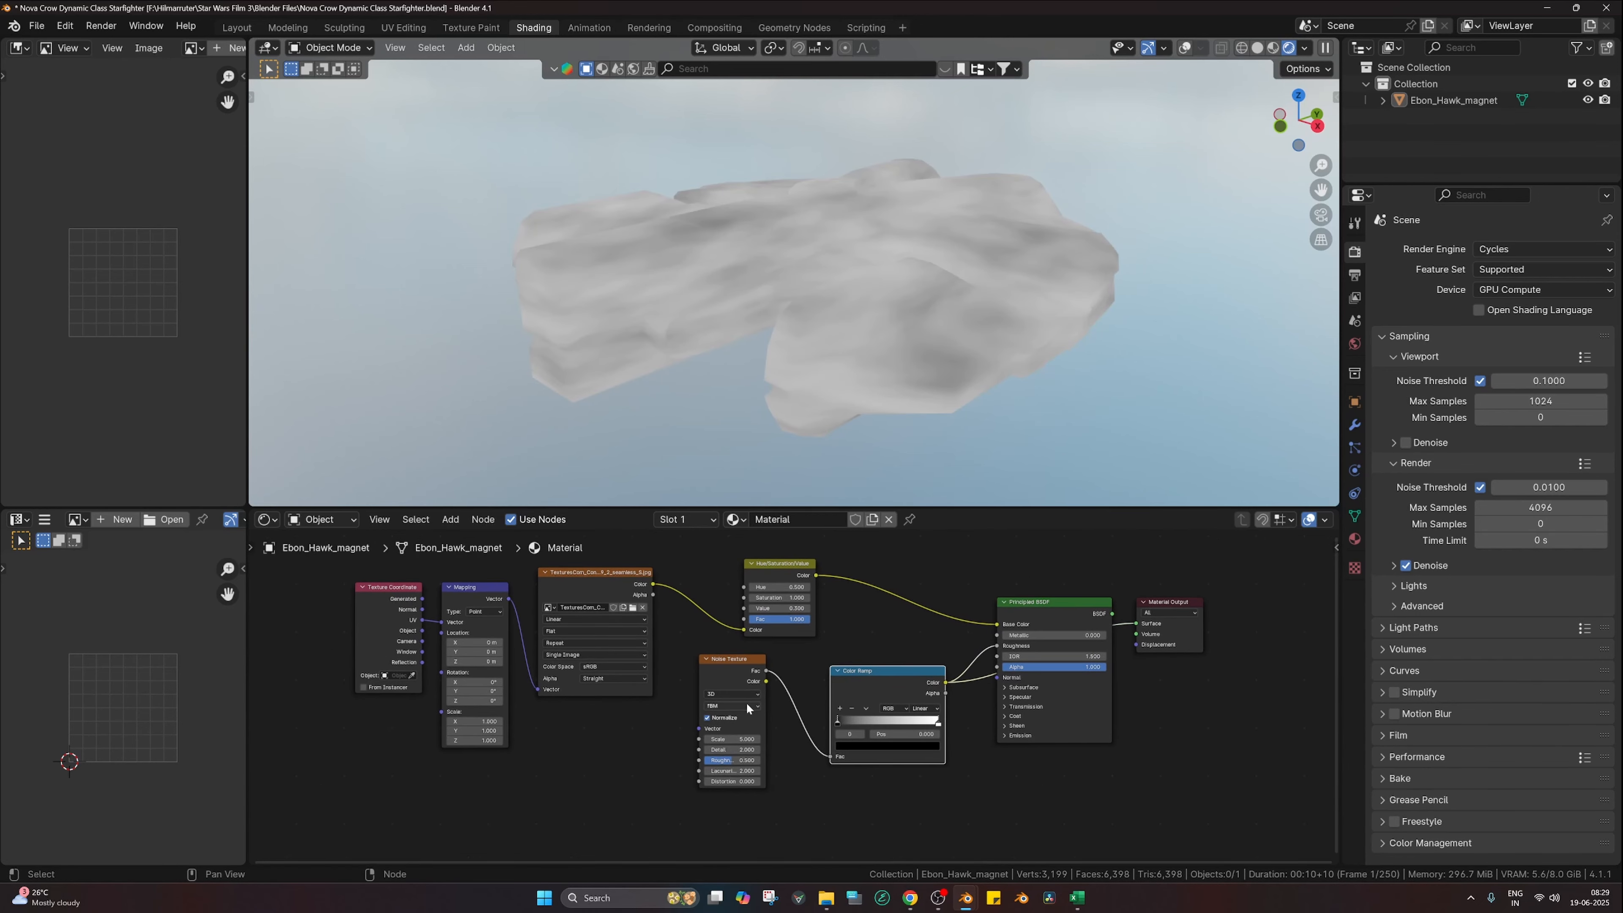
# Step: Switch the Noise Texture to 4D with Scale 25 and Detail 8
pyautogui.click(723, 695)
pyautogui.click(711, 767)
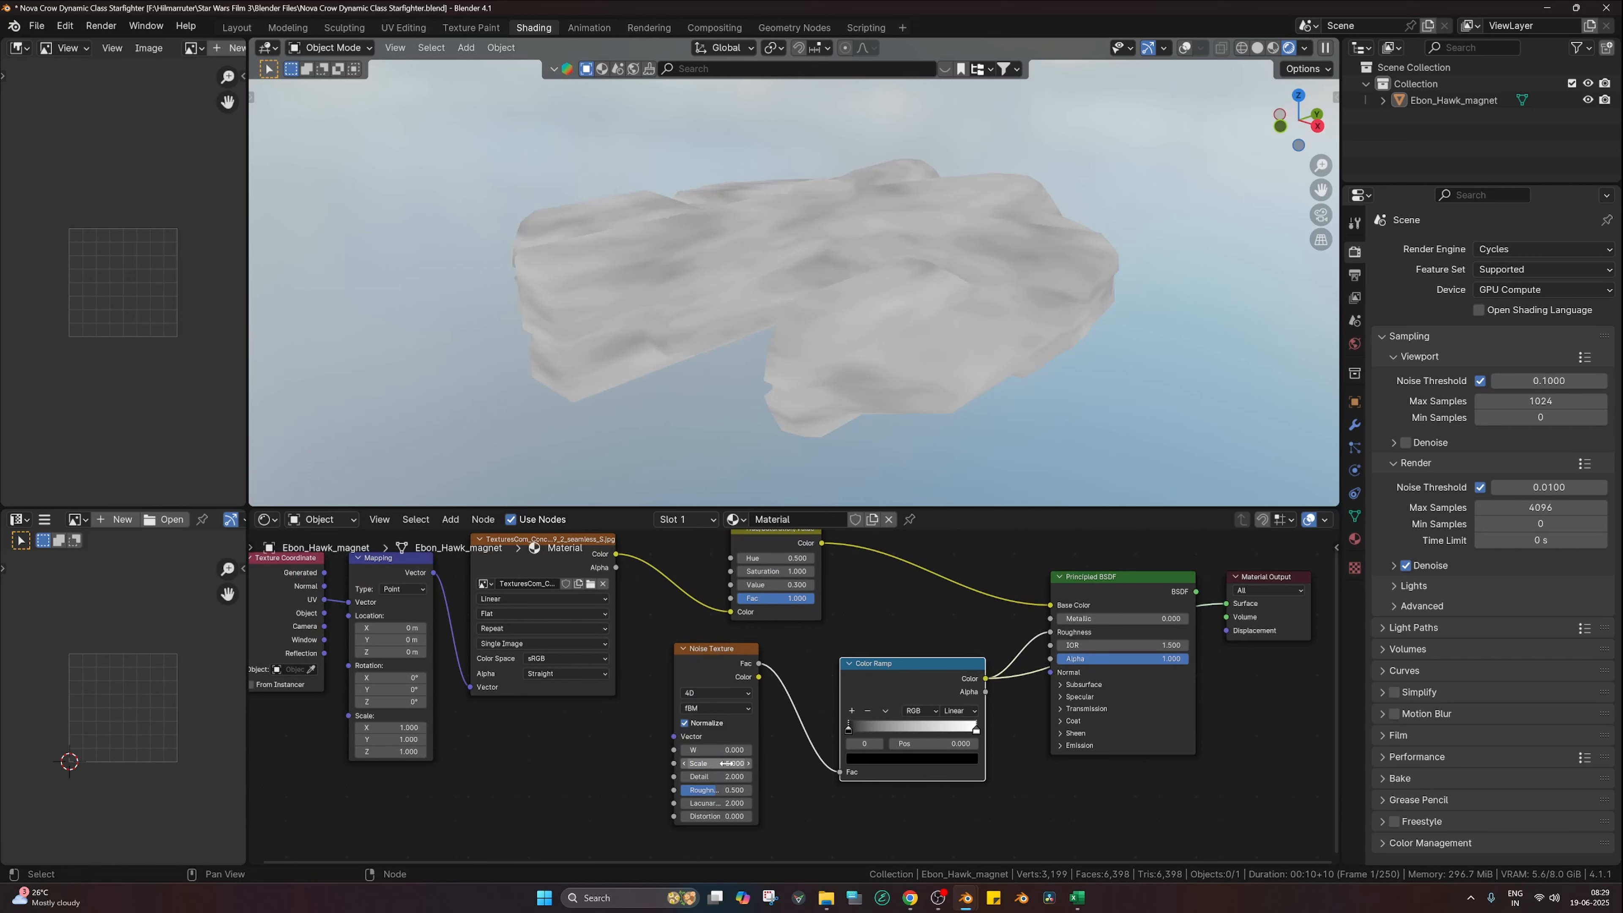
pyautogui.click(726, 763)
pyautogui.write('25')
pyautogui.press('Tab')
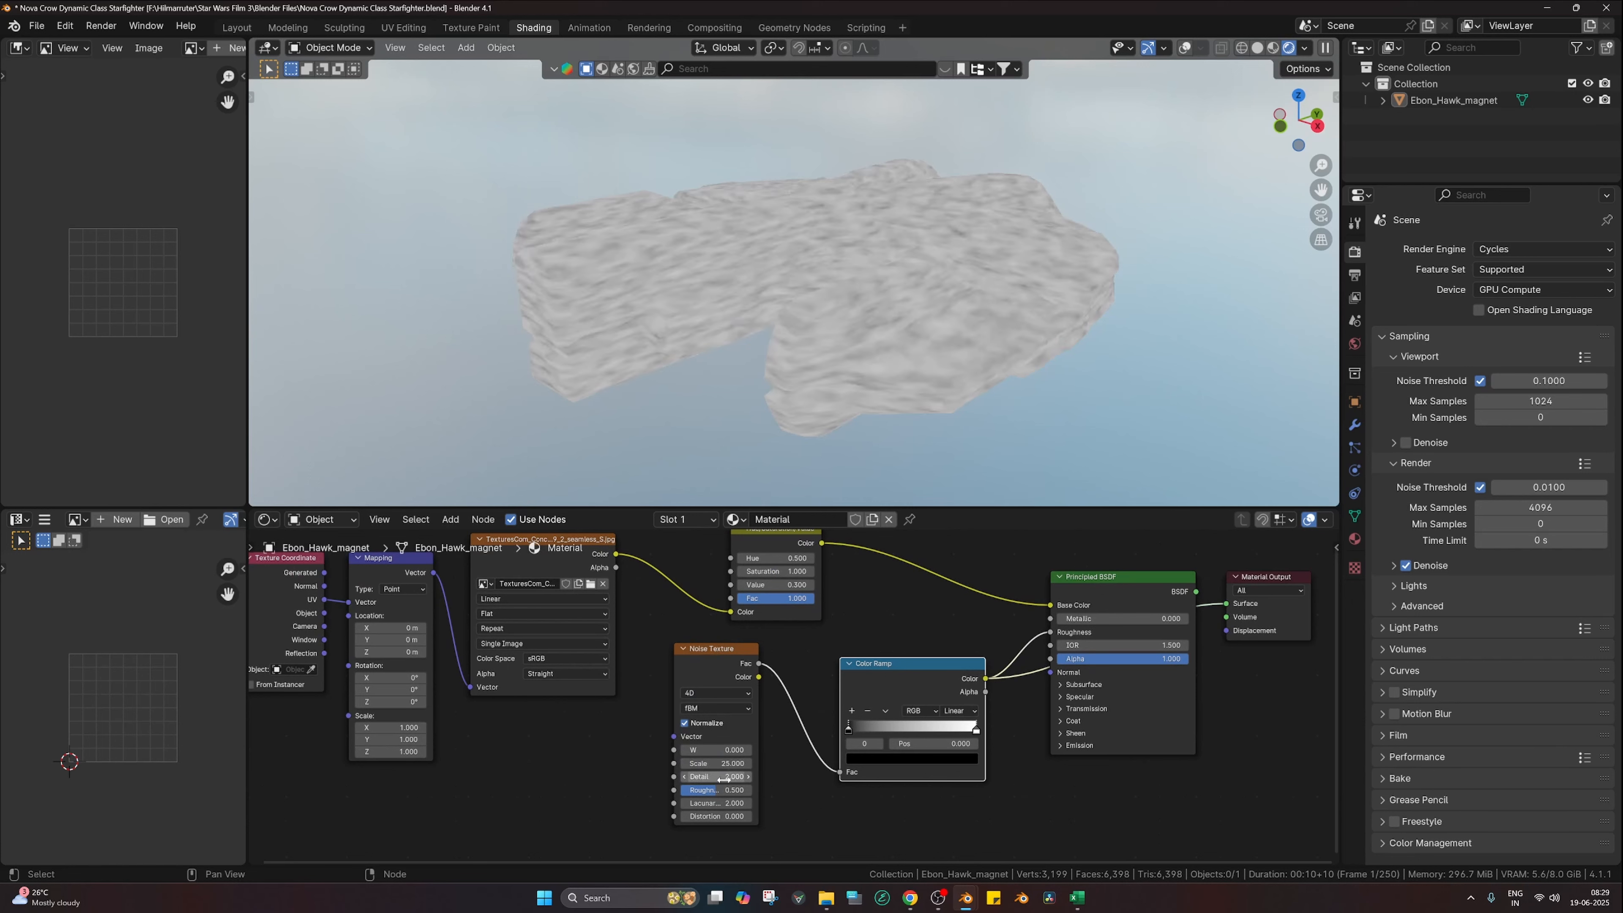
pyautogui.write('8')
pyautogui.press('Return')
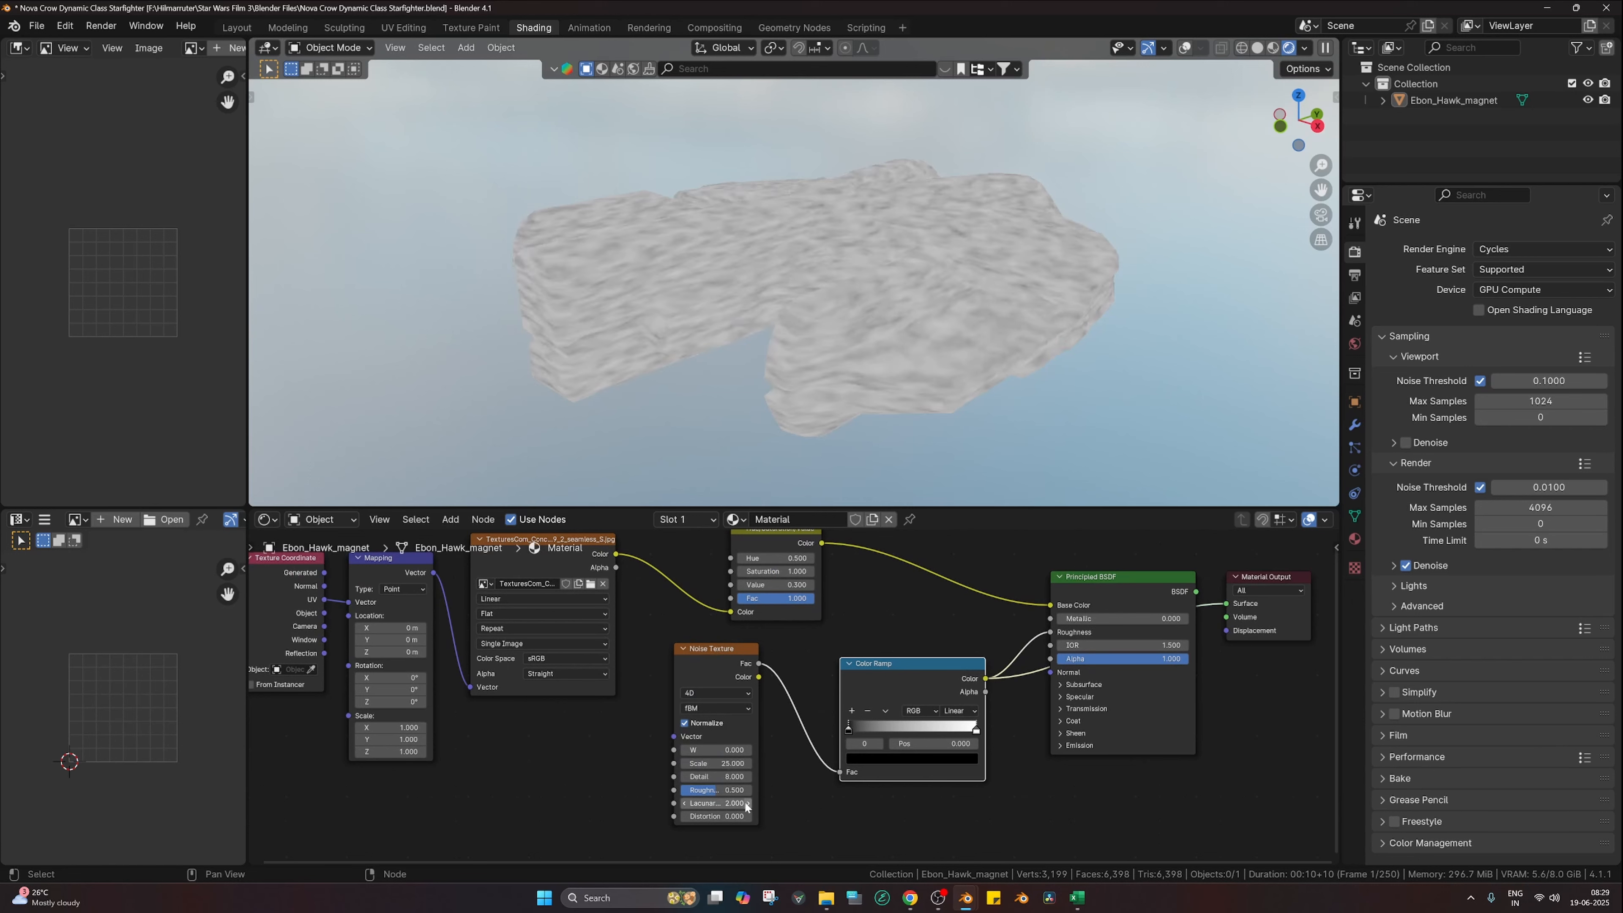
# Step: Set noise Roughness 0.8 and Lacunarity 3, and slide the ramp's black stop to 0.475
pyautogui.click(726, 794)
pyautogui.write('.8')
pyautogui.press('Return')
pyautogui.click(736, 800)
pyautogui.write('3')
pyautogui.press('Return')
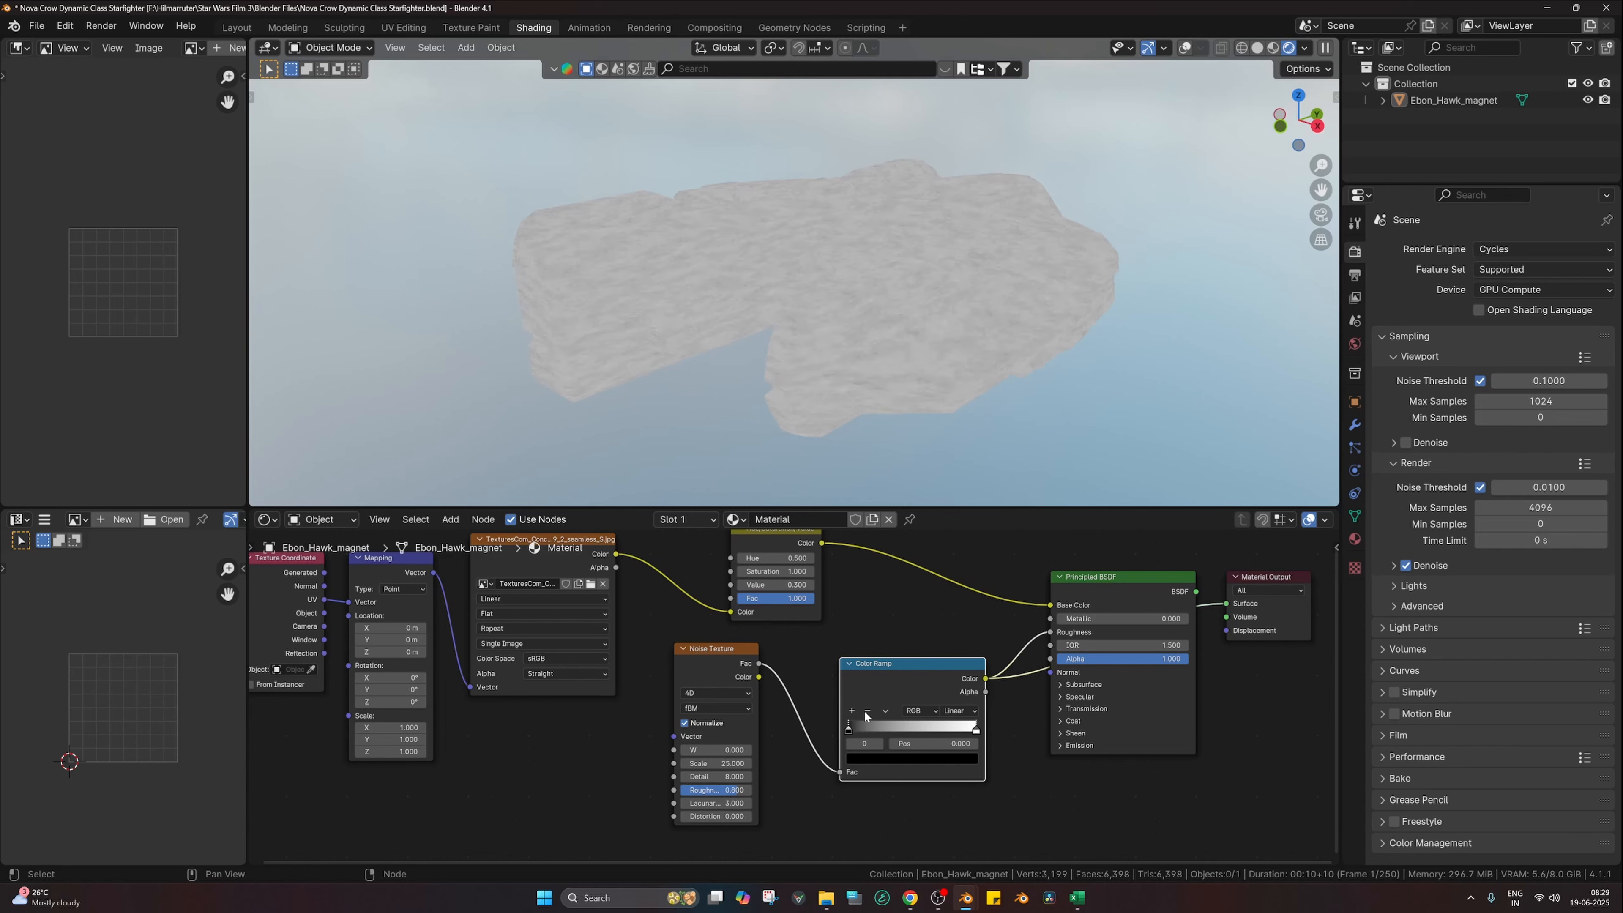
pyautogui.moveTo(866, 730); pyautogui.dragTo(920, 729)
pyautogui.scroll(3, 877, 414)
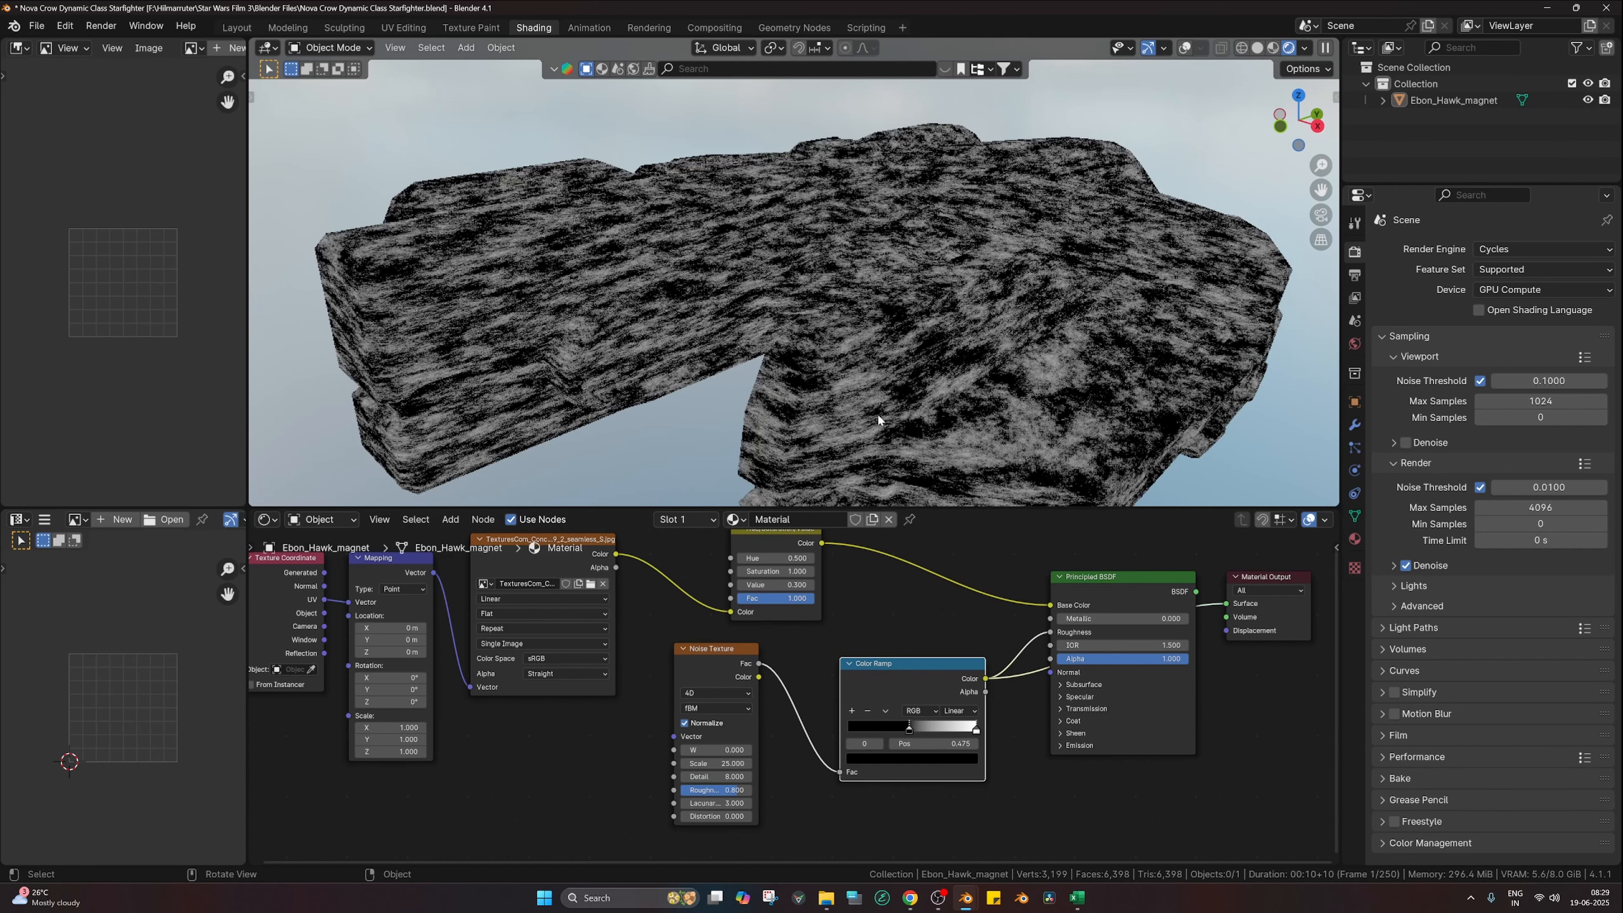
pyautogui.scroll(2, 796, 716)
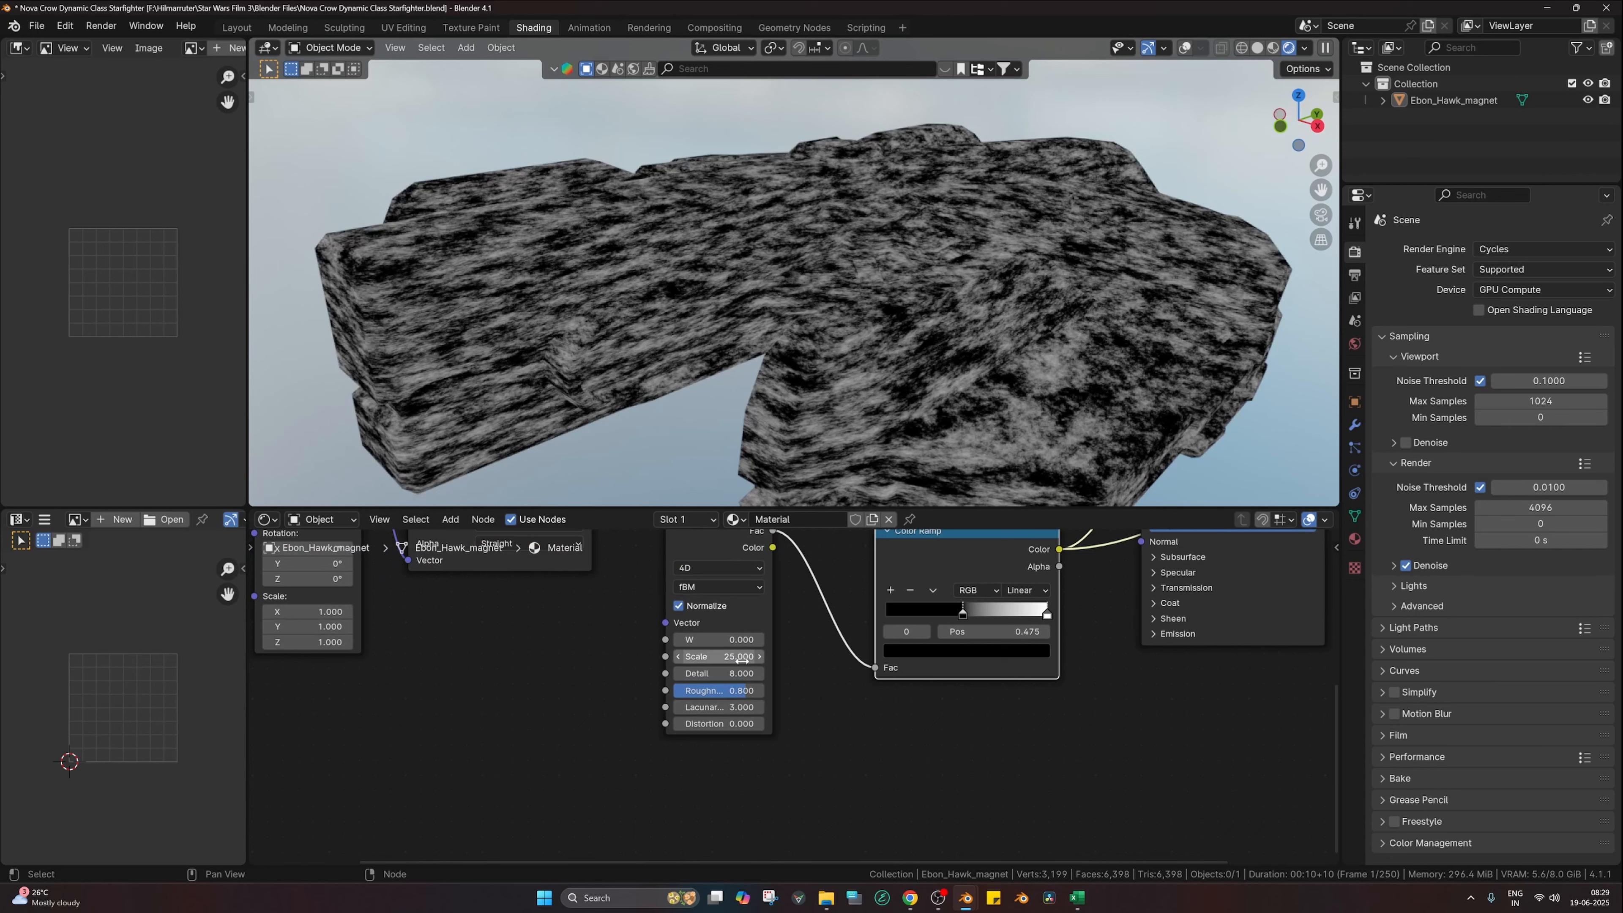
# Step: Lower the noise Detail to 4 and Lacunarity to 2
pyautogui.click(737, 677)
pyautogui.write('4')
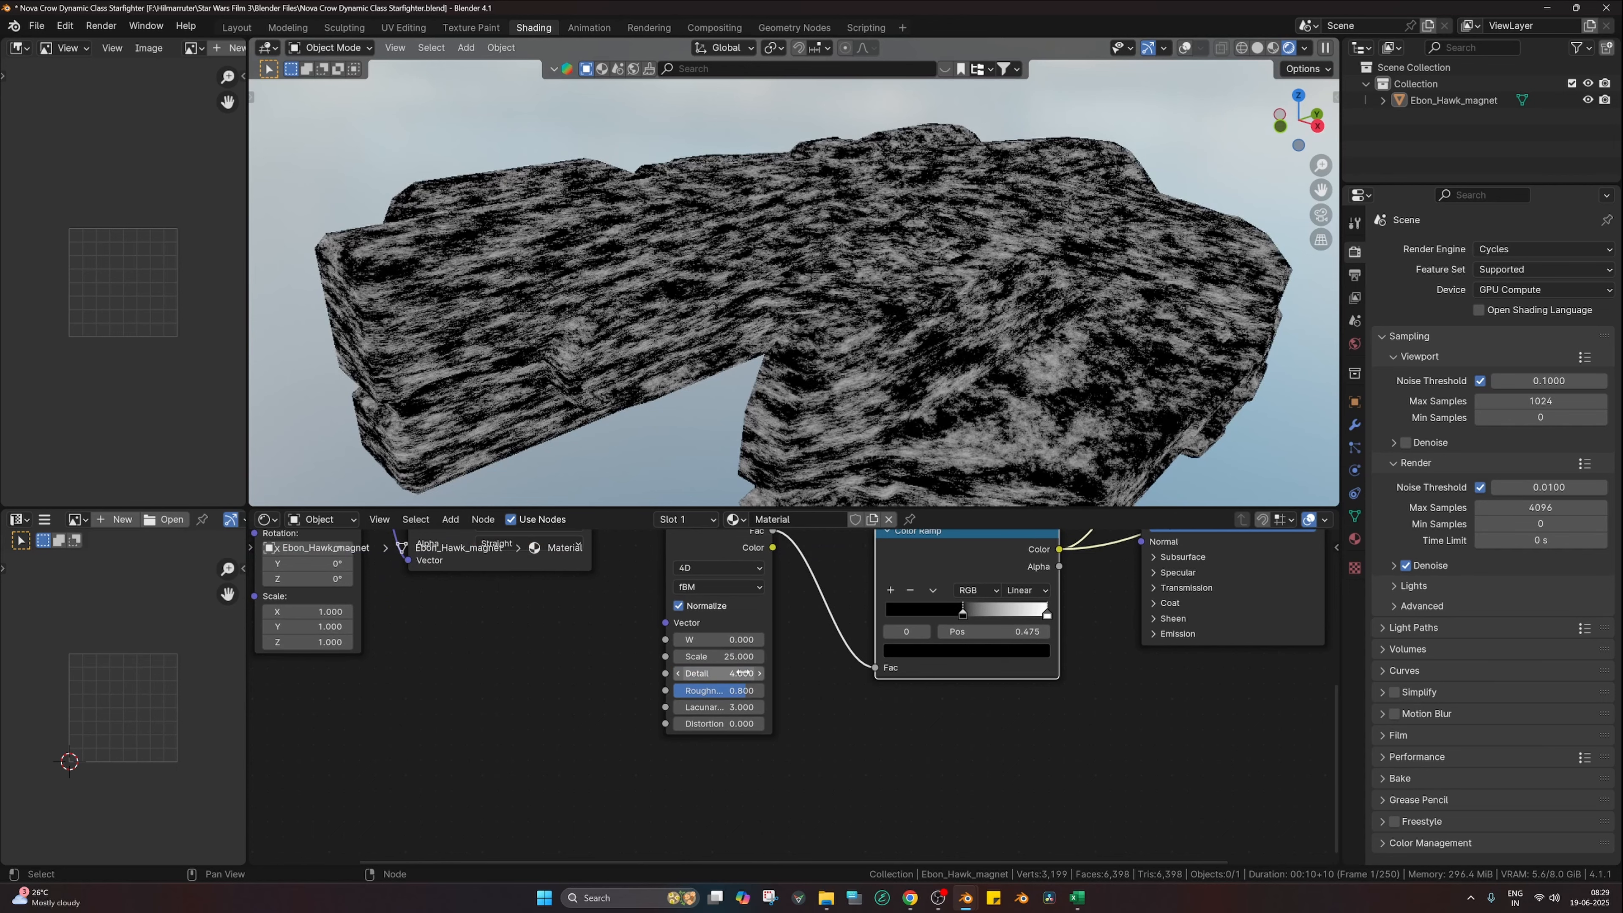
pyautogui.press('Return')
pyautogui.click(739, 709)
pyautogui.write('2')
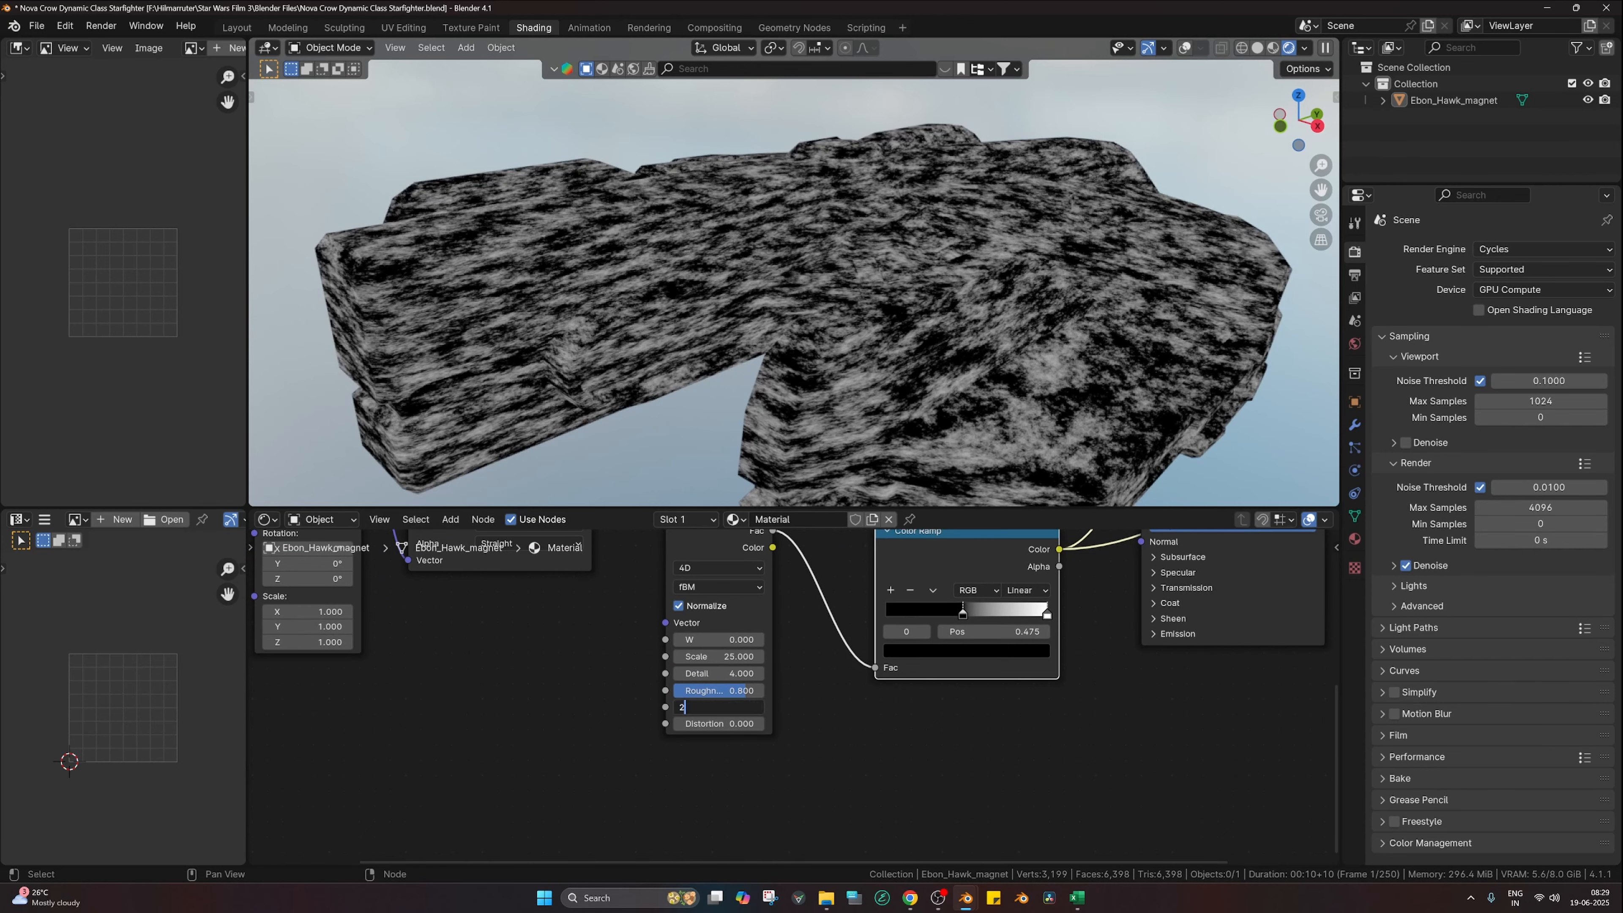
pyautogui.press('Return')
pyautogui.moveTo(1084, 633); pyautogui.dragTo(1045, 693, button='middle')
# Step: Preview the full Principled BSDF material and slide the ramp's white stop closer to the black one
pyautogui.scroll(-6, 1052, 674)
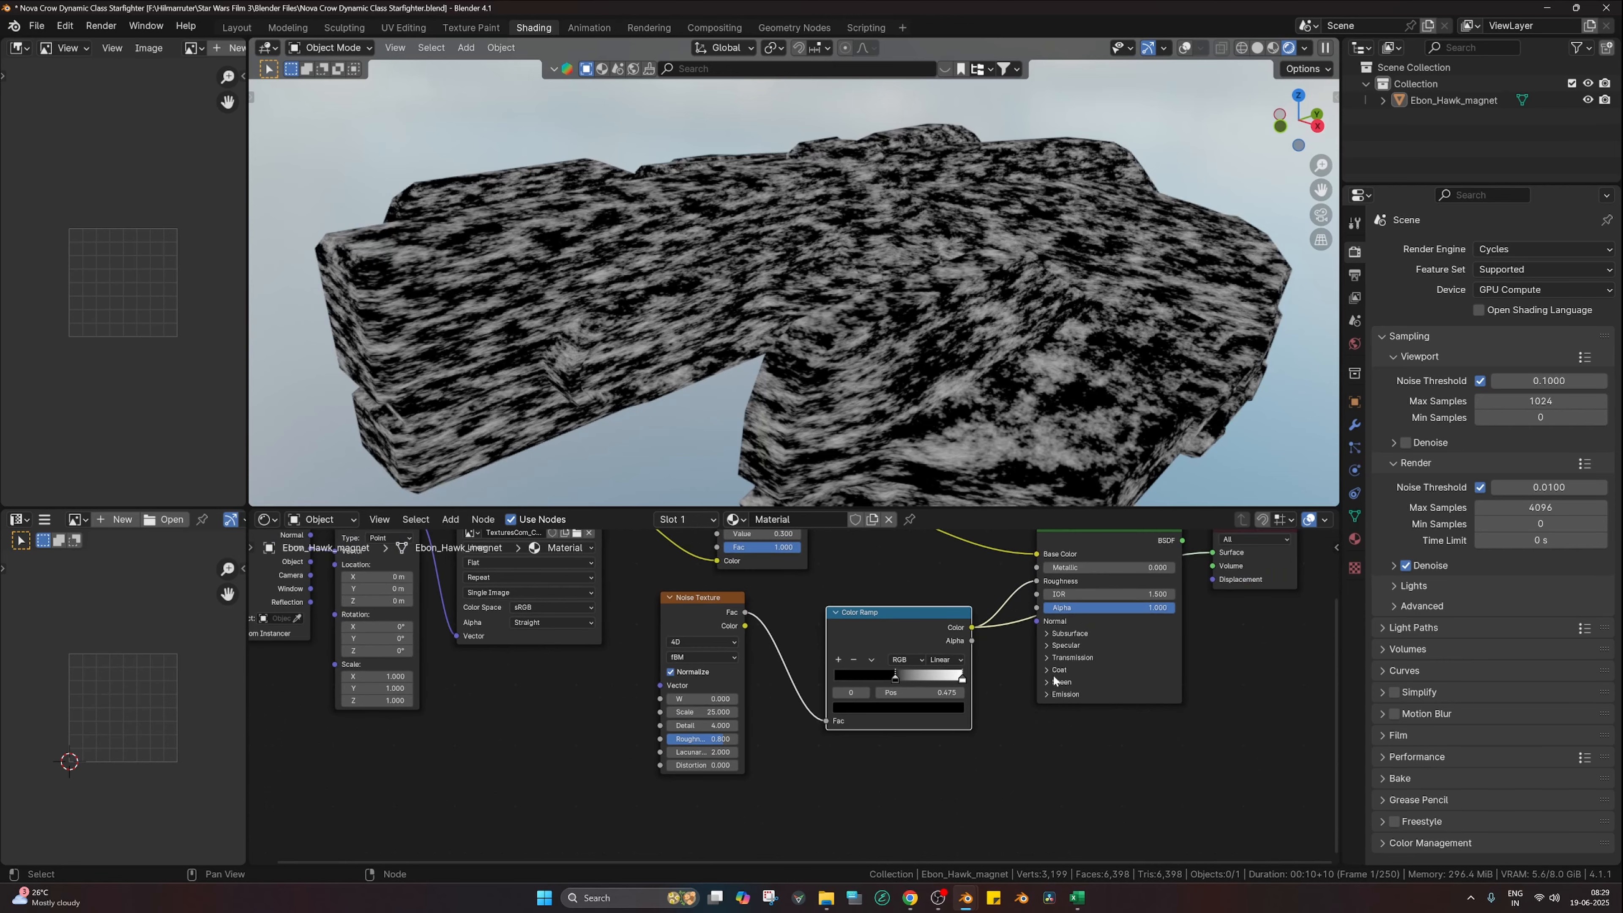
pyautogui.keyDown('ctrl'); pyautogui.keyDown('shift'); pyautogui.click(1060, 563); pyautogui.keyUp('shift'); pyautogui.keyUp('ctrl')
pyautogui.moveTo(957, 358); pyautogui.dragTo(967, 362, button='middle')
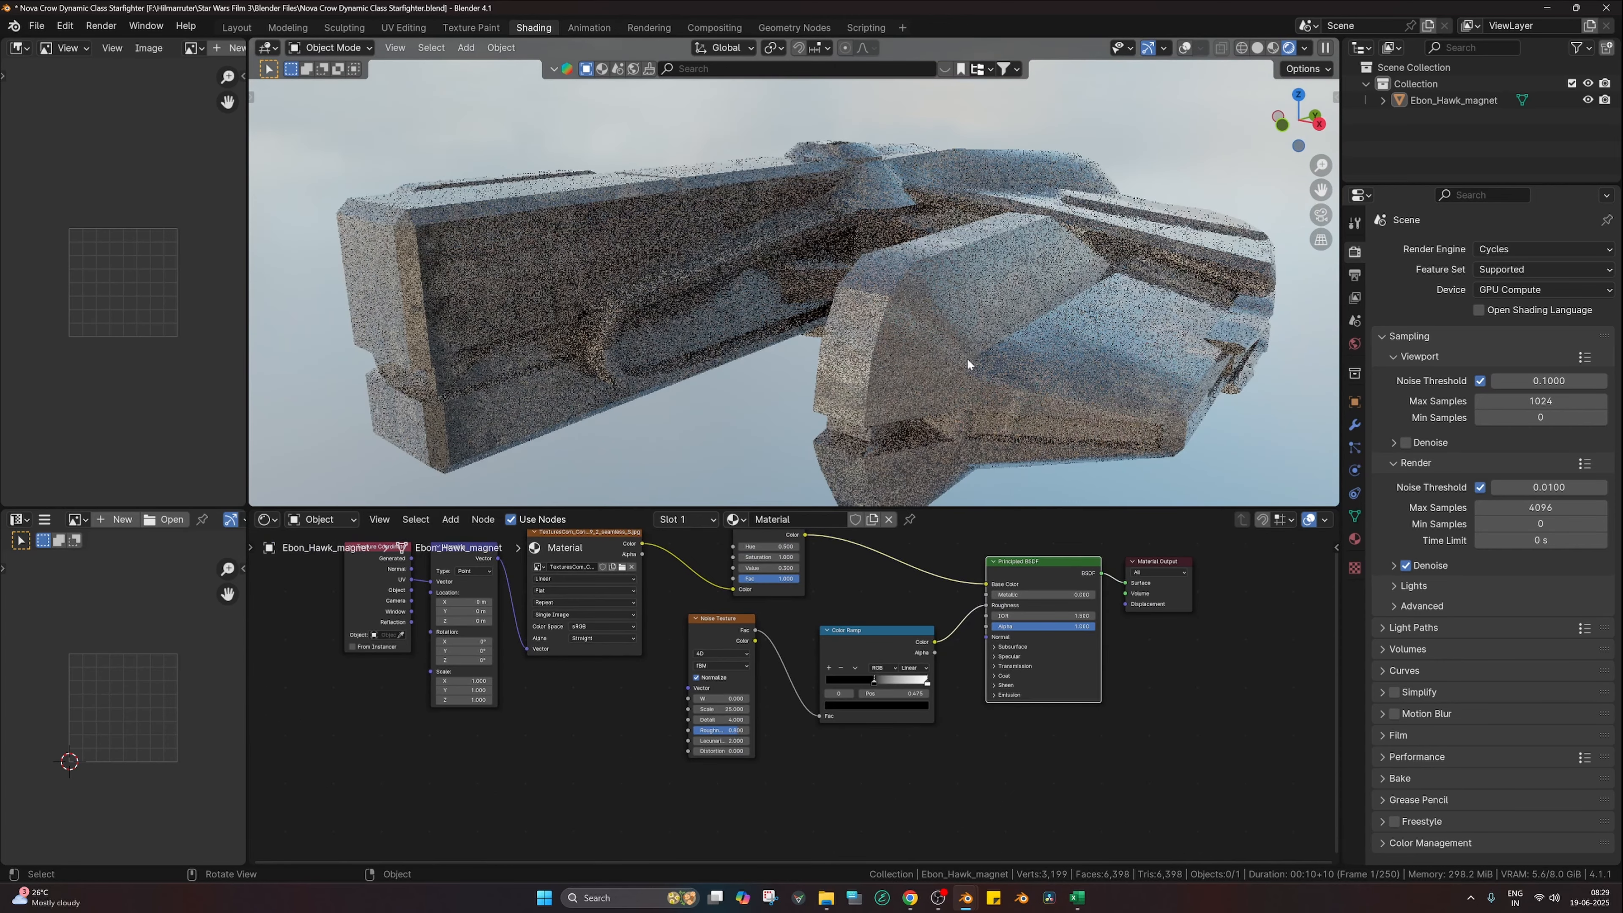
pyautogui.scroll(2, 917, 666)
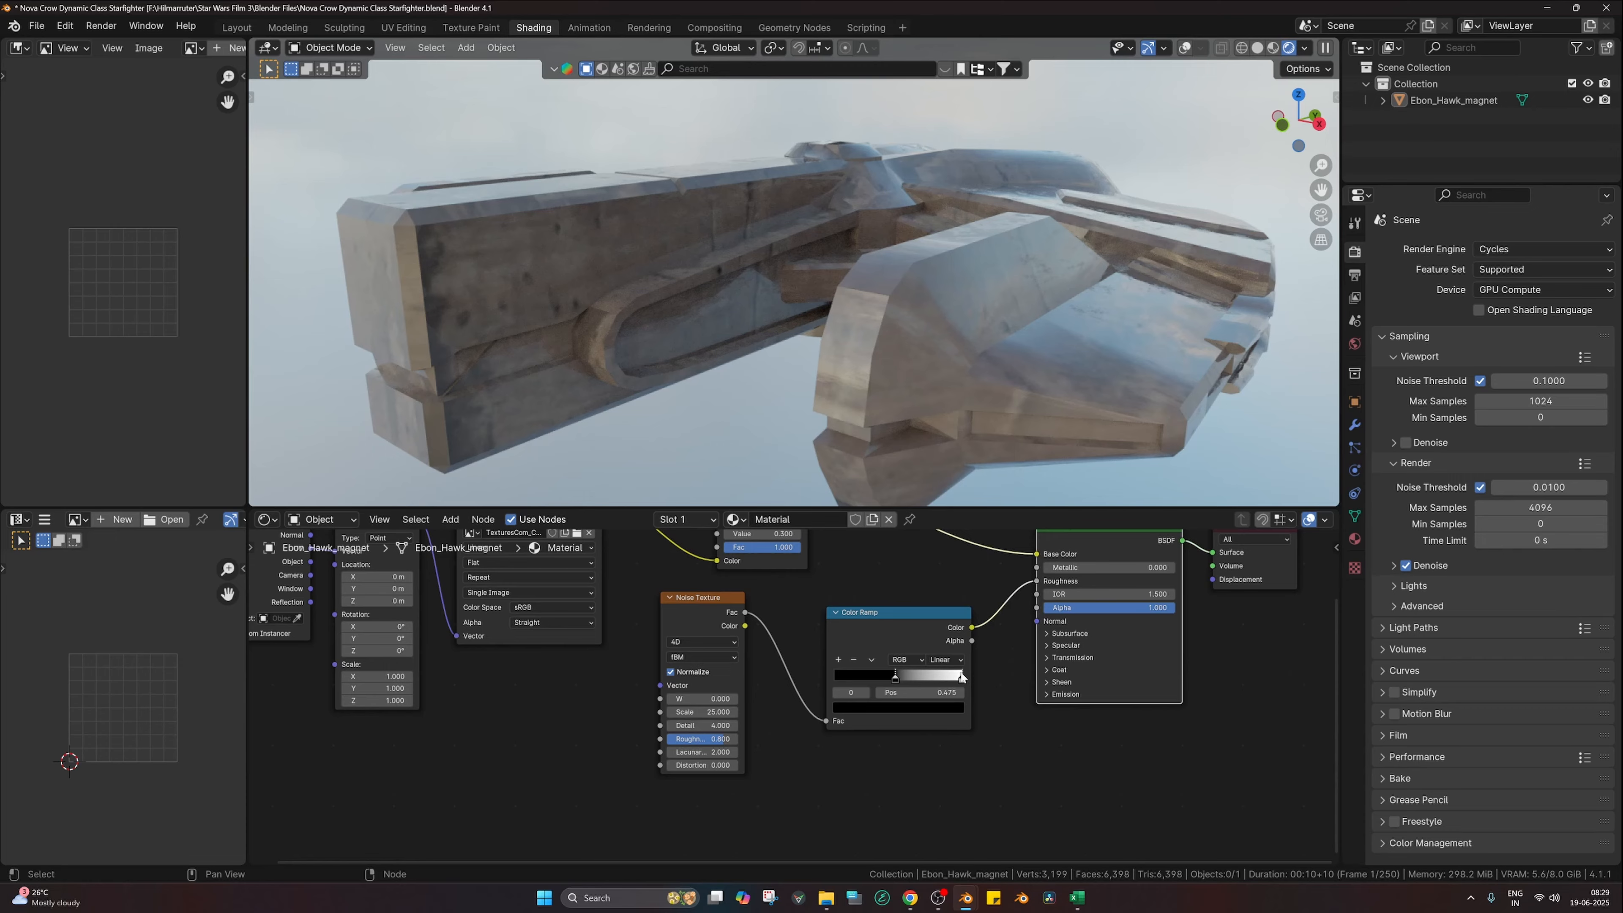
pyautogui.moveTo(958, 679); pyautogui.dragTo(878, 679)
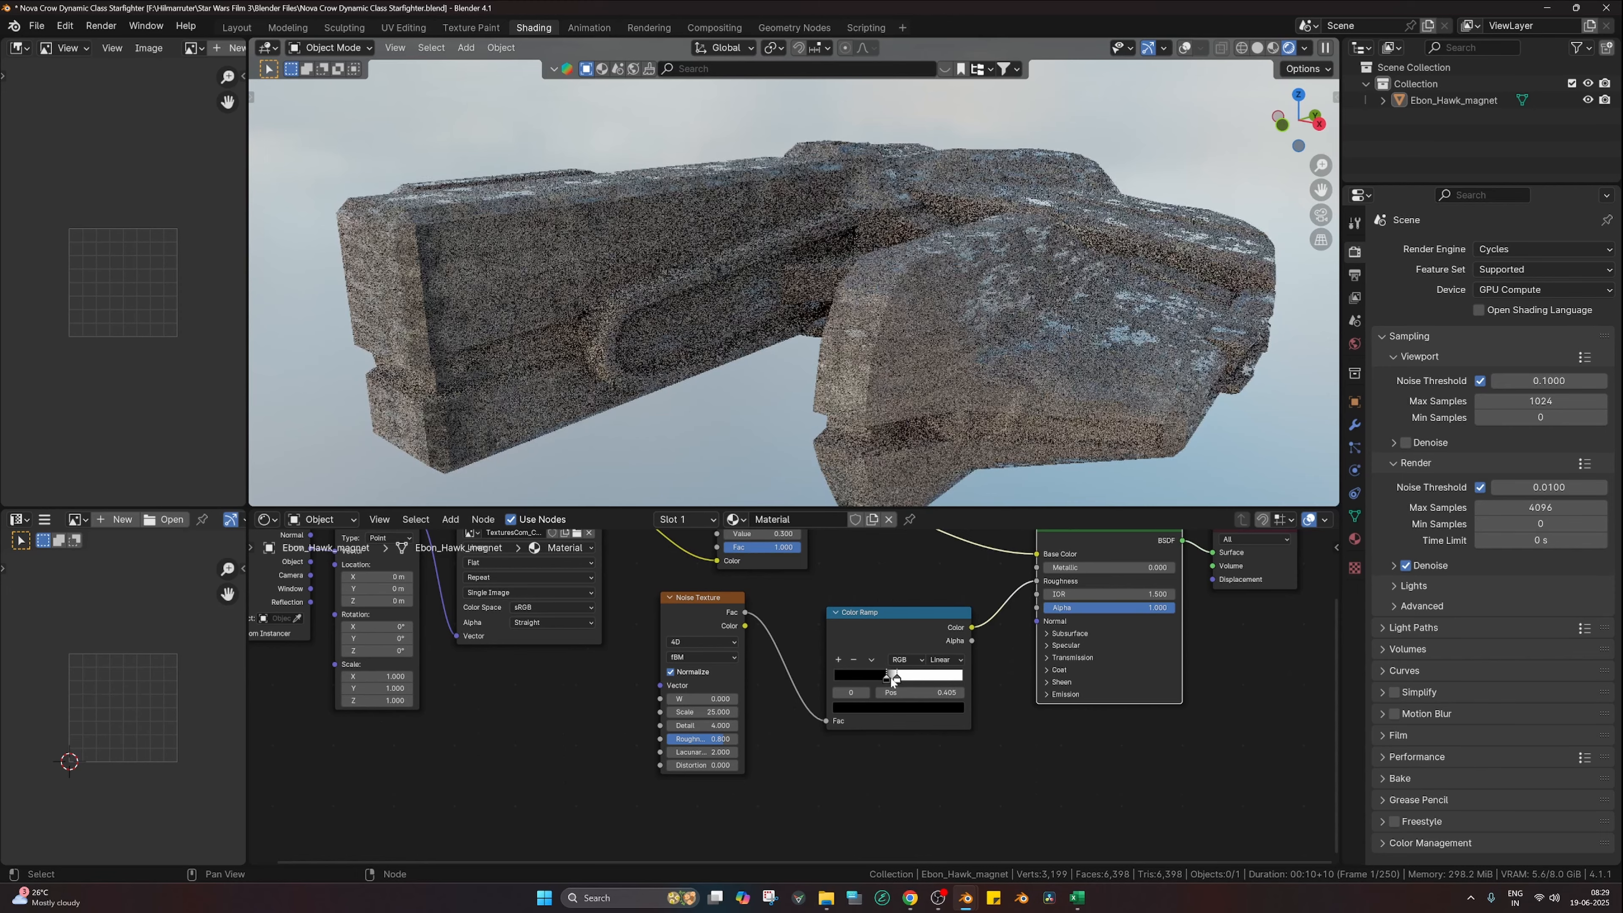
pyautogui.click(897, 708)
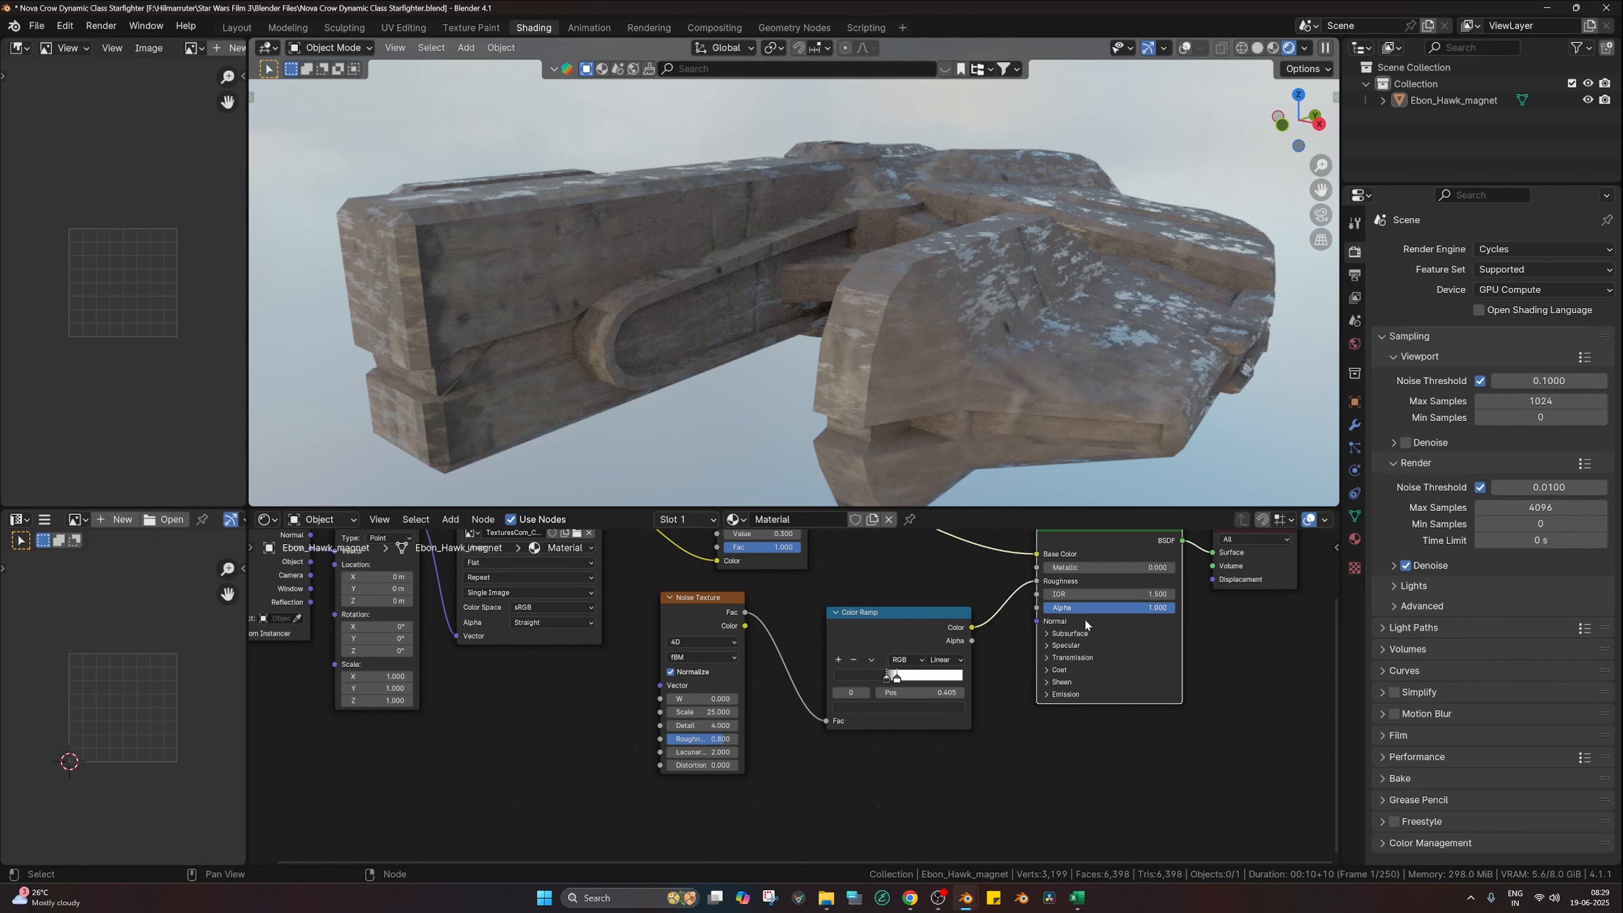
# Step: Raise the noise Detail back to 8
pyautogui.click(710, 726)
pyautogui.write('8')
pyautogui.press('Return')
pyautogui.scroll(1, 892, 712)
pyautogui.moveTo(897, 381); pyautogui.dragTo(1135, 232, button='middle')
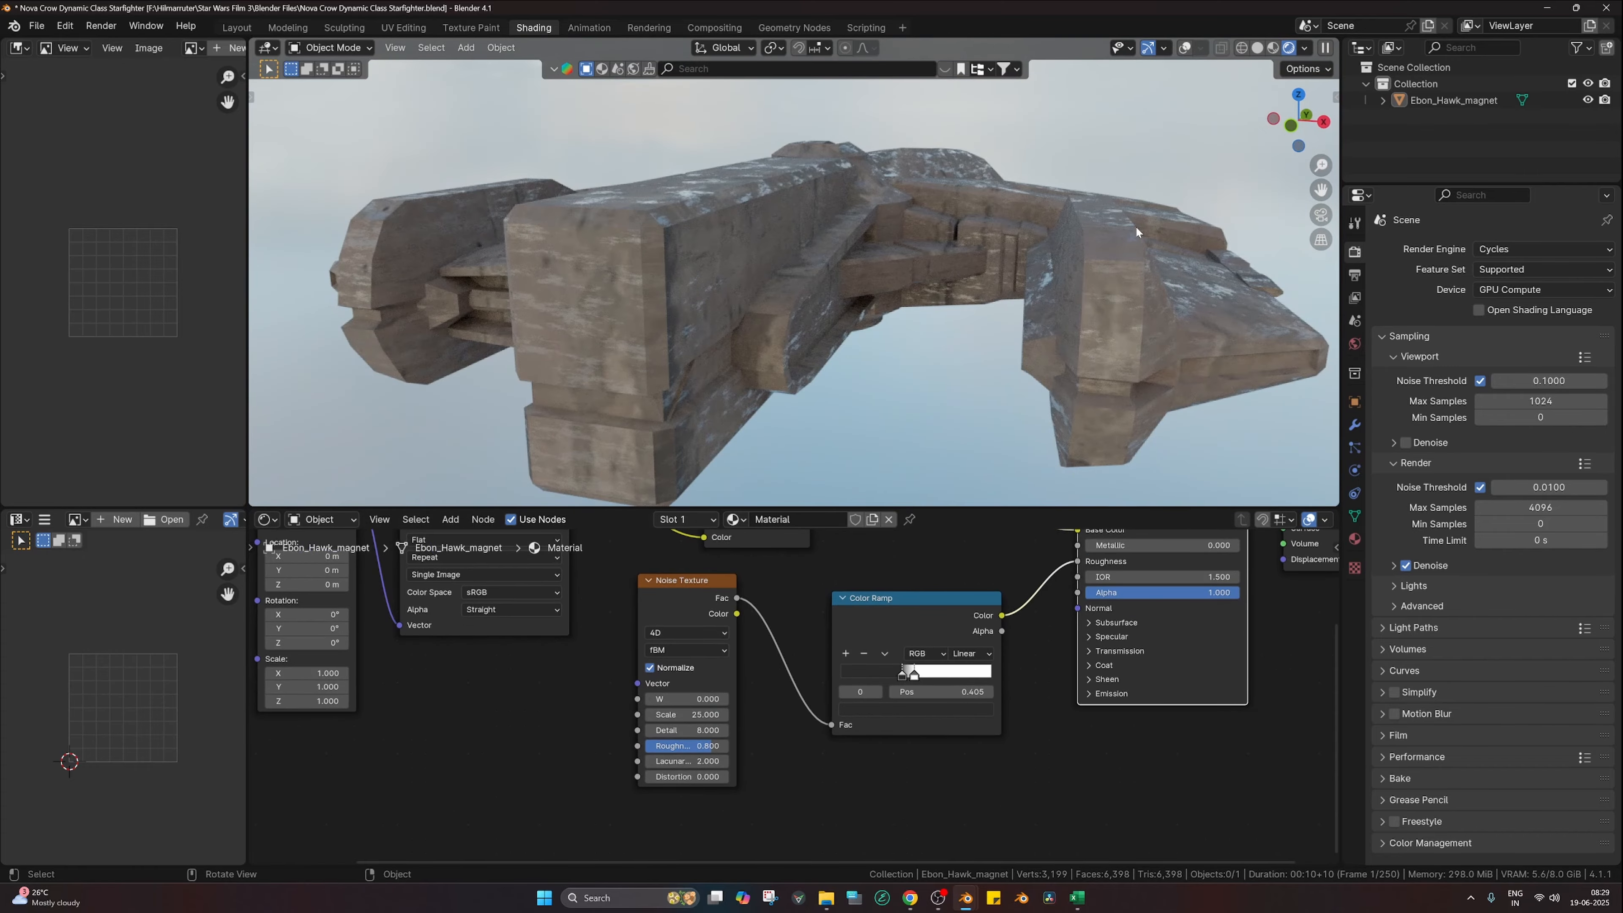
pyautogui.scroll(1, 975, 731)
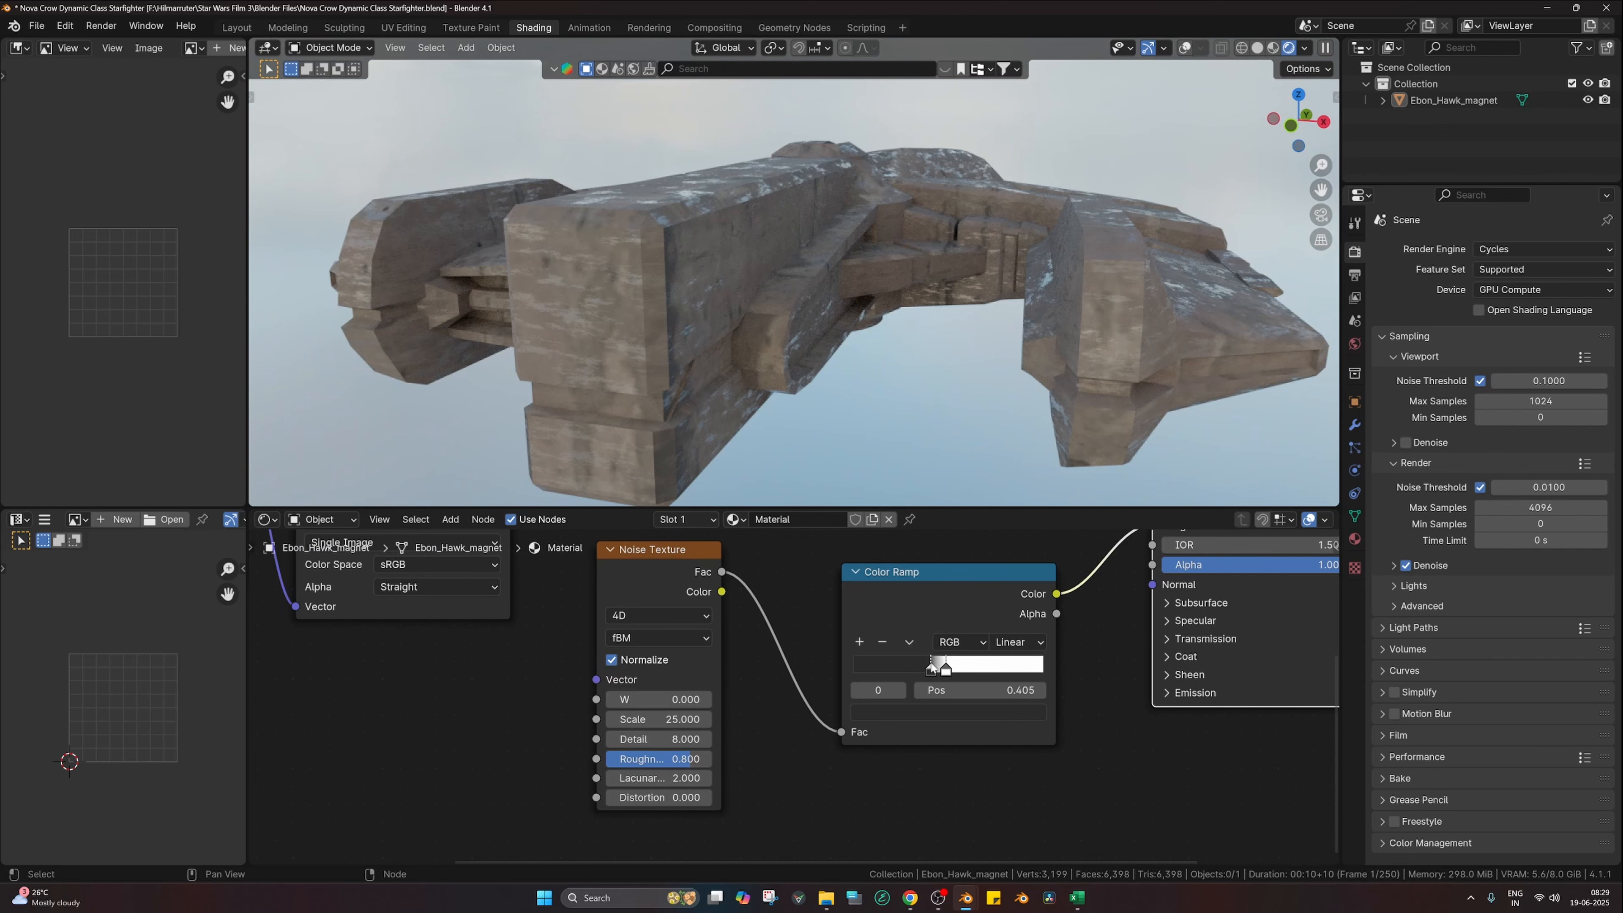
# Step: Brighten the ramp's dark stop to Value 0.337 and nudge a ramp stop to 0.438
pyautogui.click(962, 713)
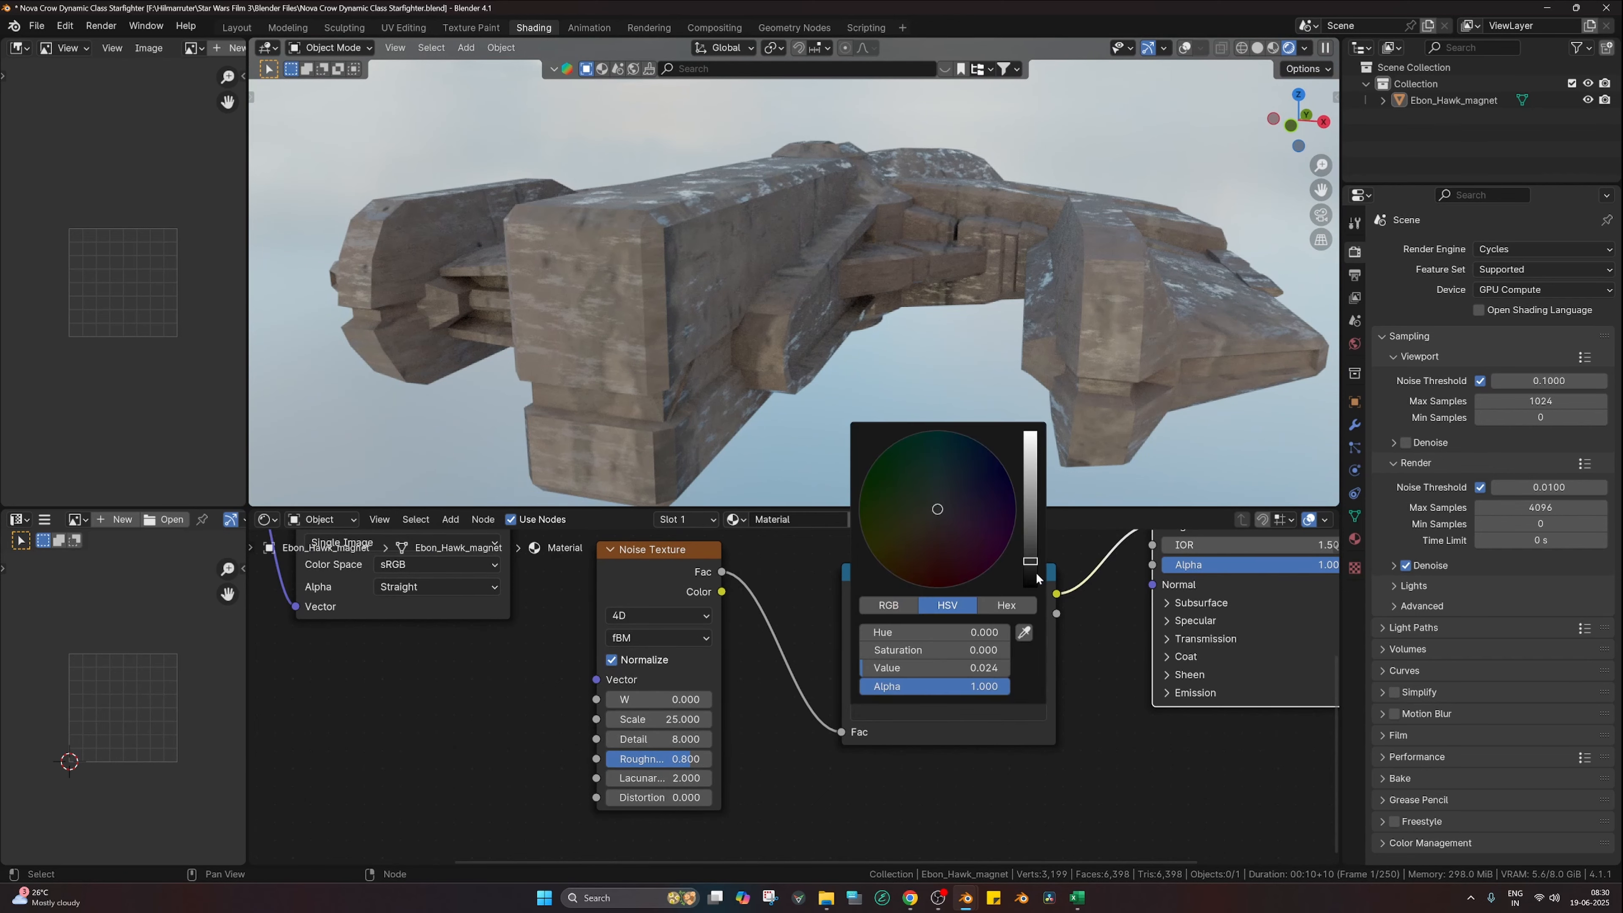
pyautogui.moveTo(1029, 560); pyautogui.dragTo(1030, 483)
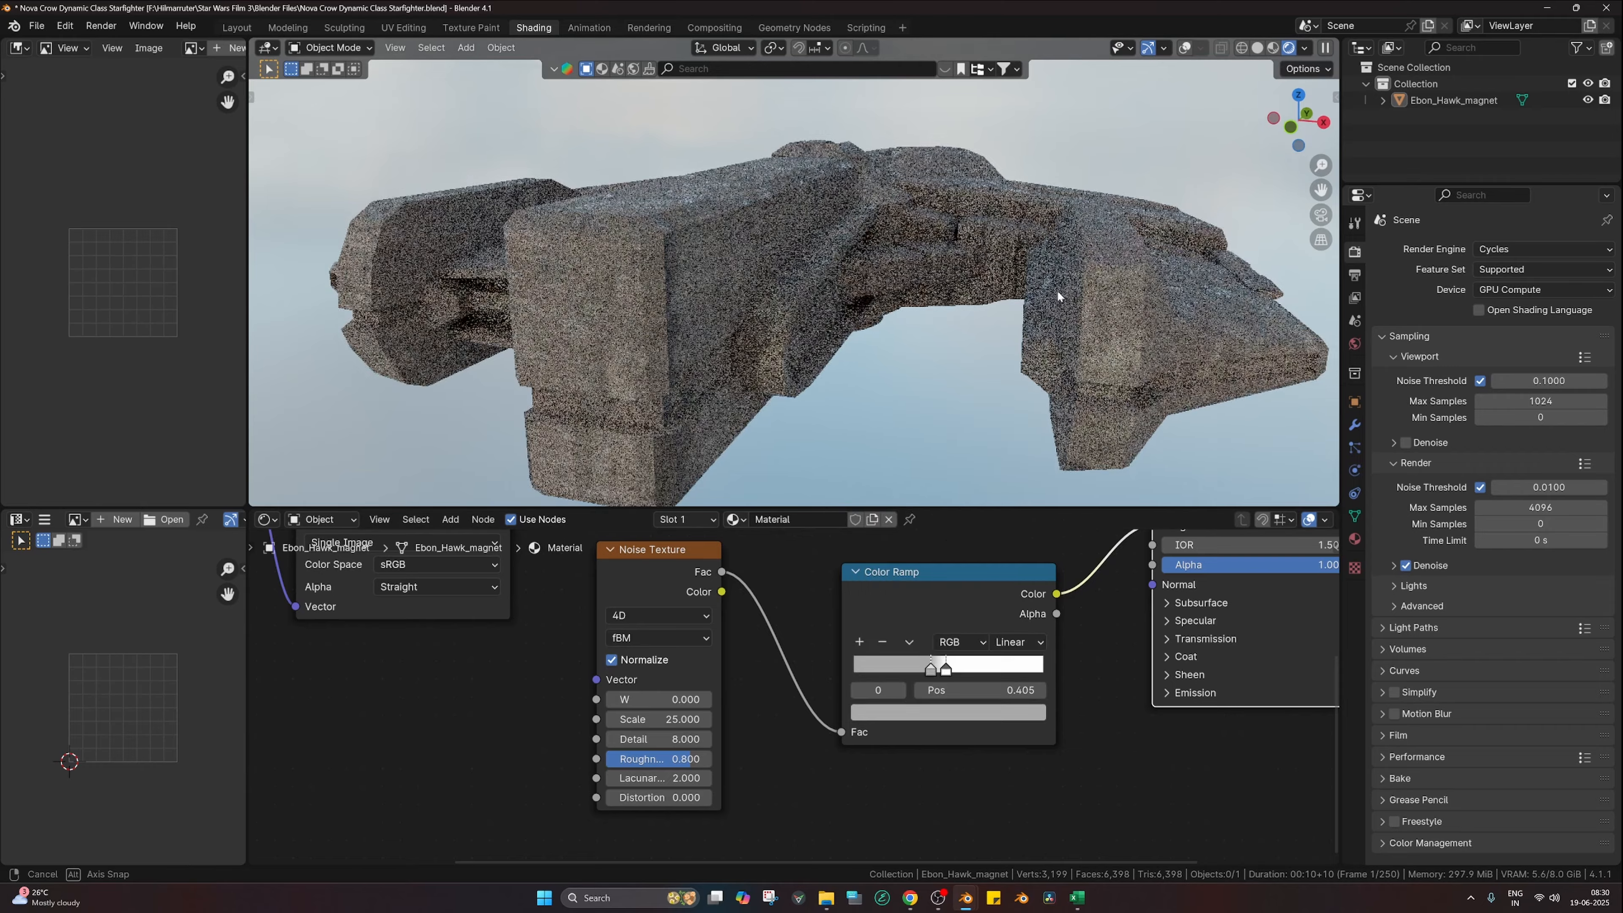
pyautogui.moveTo(1056, 289)
pyautogui.mouseDown(button='middle')
pyautogui.moveTo(1042, 313)
pyautogui.moveTo(1132, 275)
pyautogui.moveTo(1040, 289)
pyautogui.mouseUp(button='middle')
pyautogui.moveTo(934, 668); pyautogui.dragTo(975, 674)
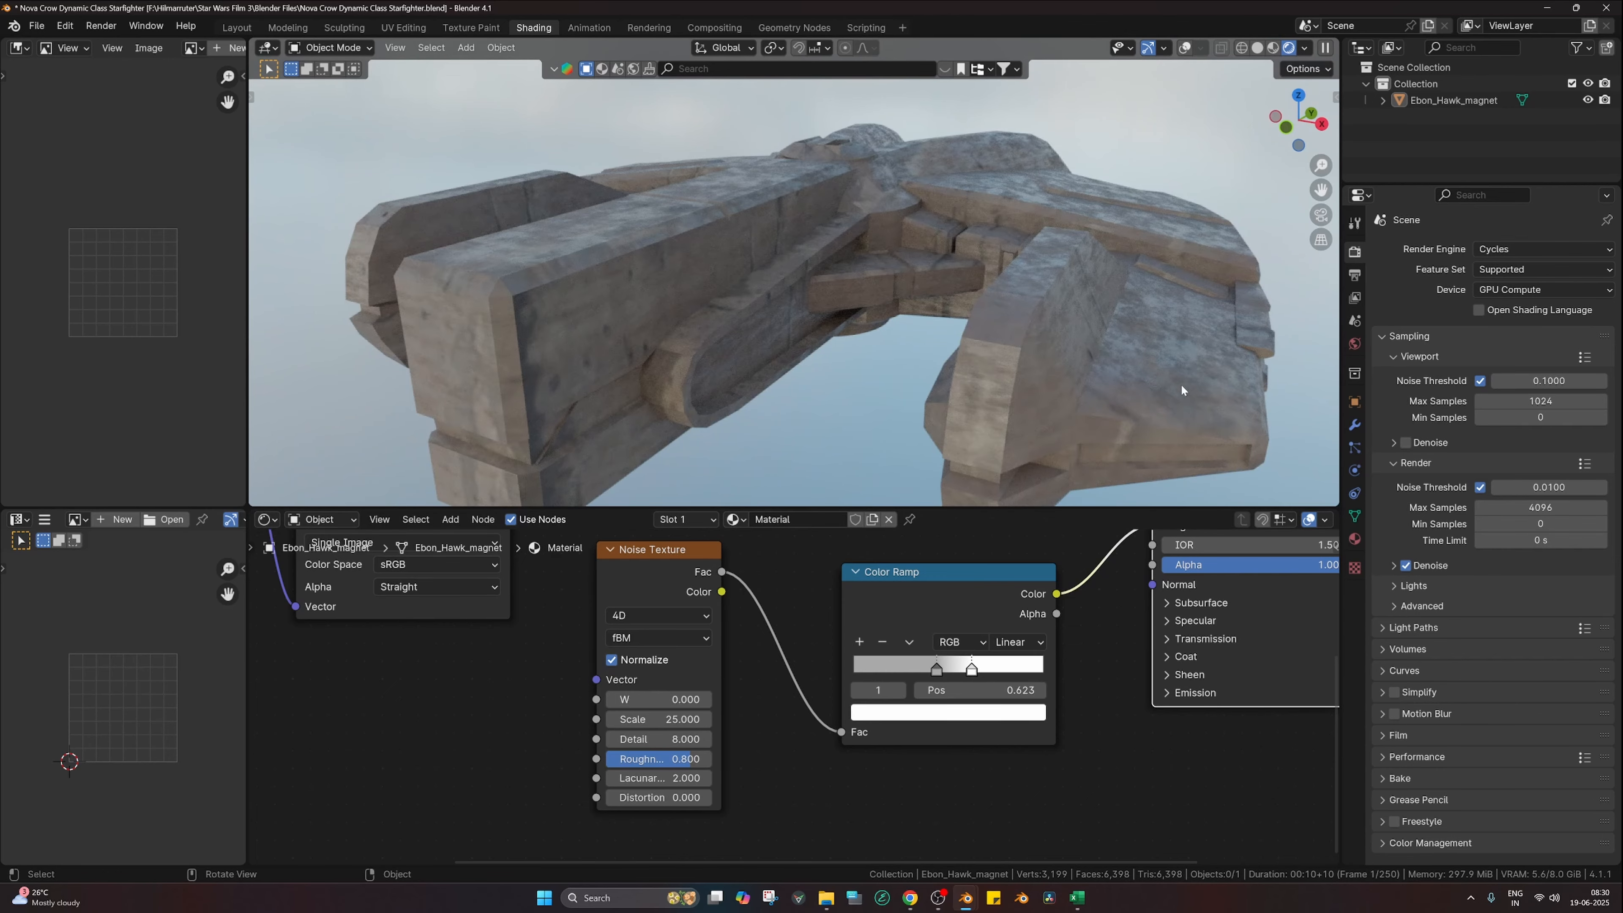
pyautogui.moveTo(1181, 386); pyautogui.dragTo(1122, 418, button='middle')
# Step: Preview the Color Ramp's grey noise output directly on the hull
pyautogui.keyDown('ctrl'); pyautogui.keyDown('shift'); pyautogui.click(1003, 610); pyautogui.keyUp('shift'); pyautogui.keyUp('ctrl')
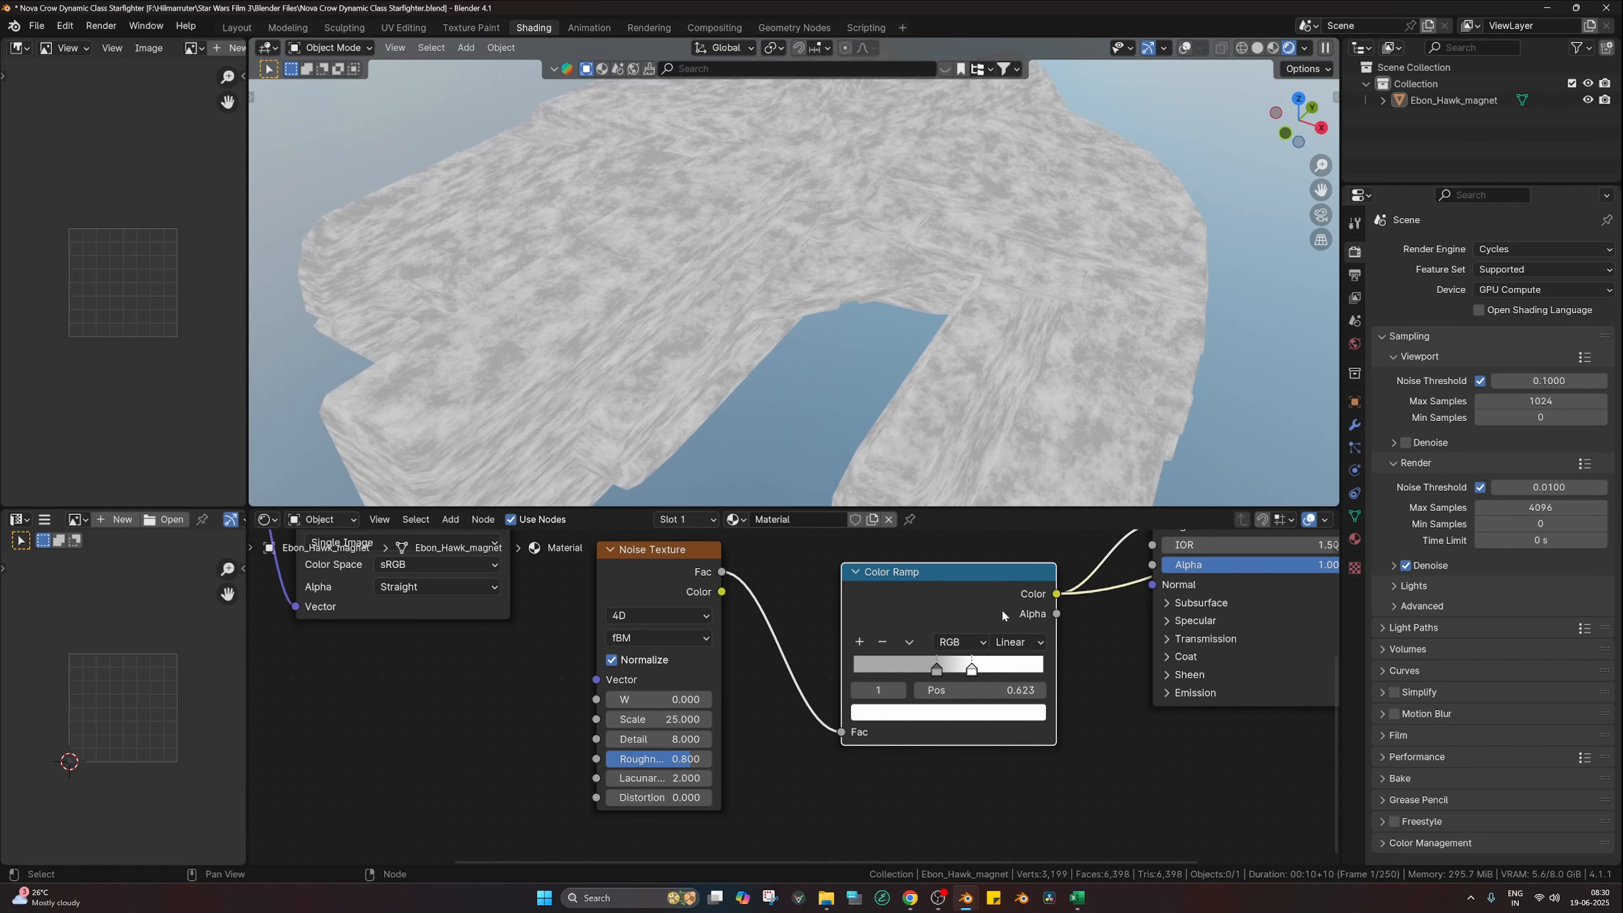
pyautogui.moveTo(1006, 414); pyautogui.dragTo(1029, 402, button='middle')
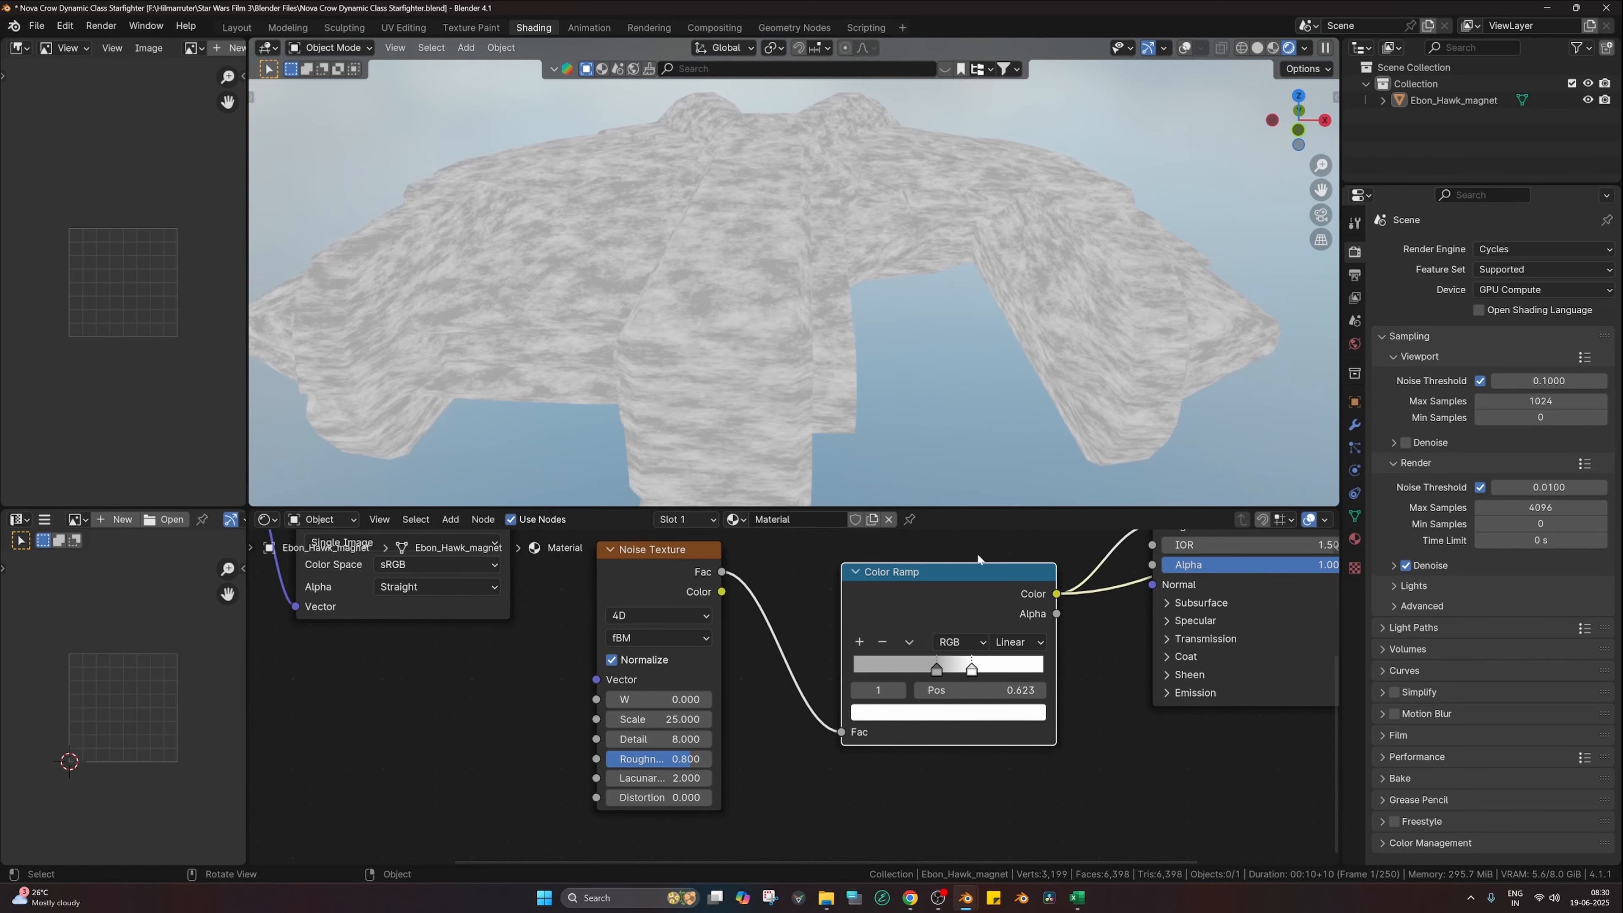
pyautogui.scroll(-3, 991, 639)
pyautogui.moveTo(991, 652); pyautogui.dragTo(914, 705, button='middle')
# Step: Link the Principled BSDF back to Material Output and inspect the textured hull from several angles
pyautogui.keyDown('ctrl'); pyautogui.keyDown('shift'); pyautogui.click(1049, 577); pyautogui.keyUp('shift'); pyautogui.keyUp('ctrl')
pyautogui.moveTo(1081, 357); pyautogui.dragTo(1017, 357, button='middle')
pyautogui.scroll(5, 1018, 359)
pyautogui.scroll(-5, 1079, 192)
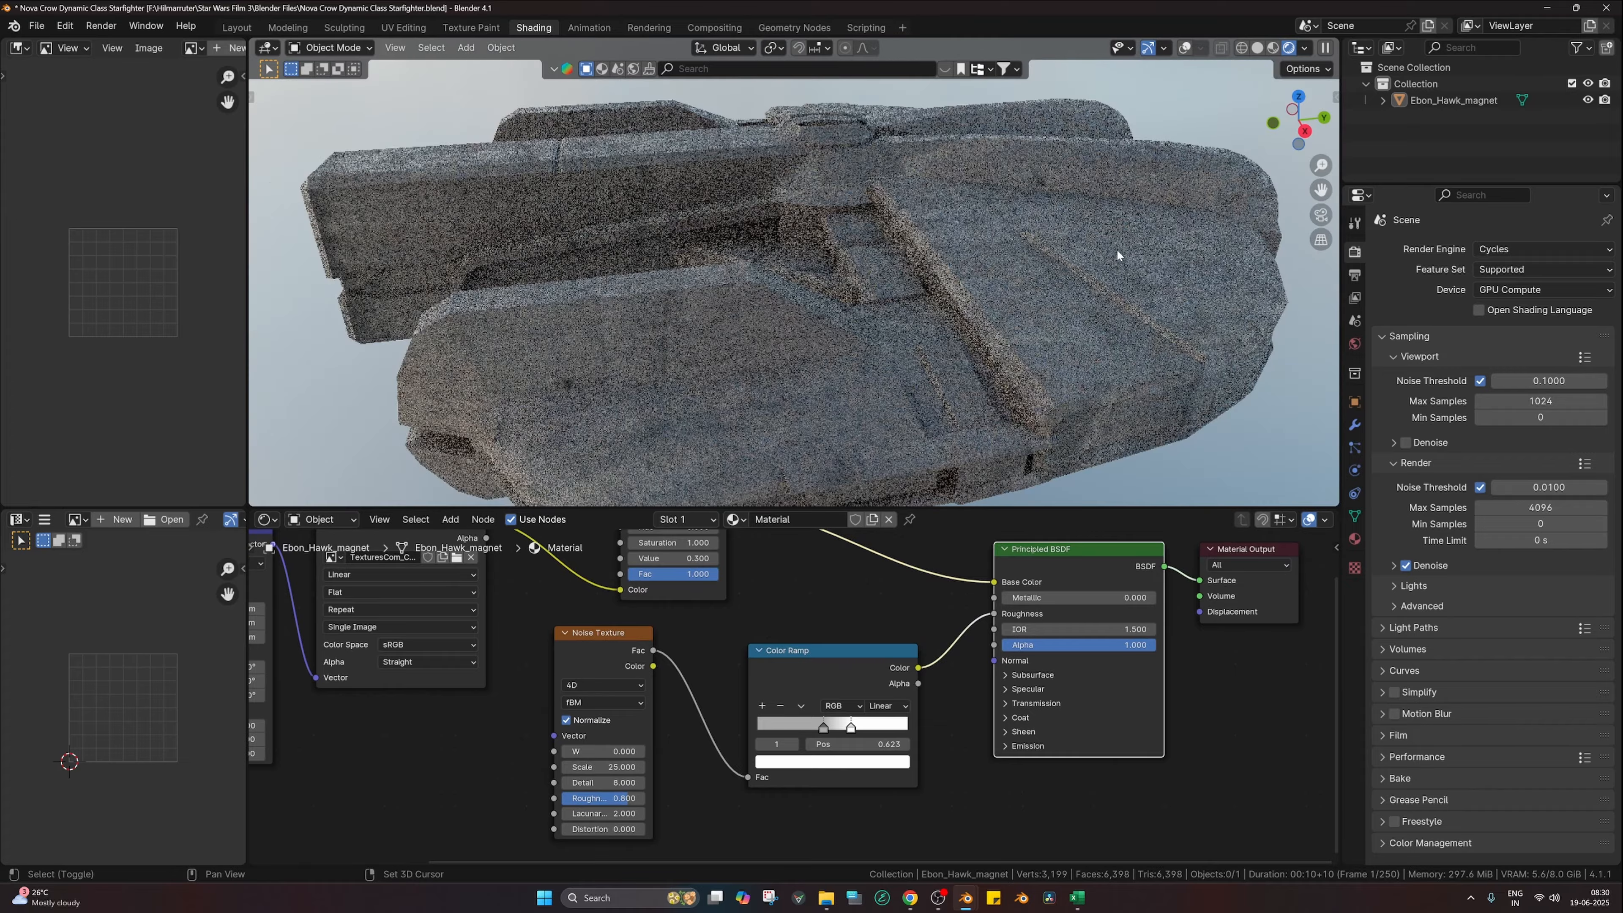
pyautogui.keyDown('shift'); pyautogui.moveTo(1117, 251); pyautogui.dragTo(963, 282, button='middle'); pyautogui.keyUp('shift')
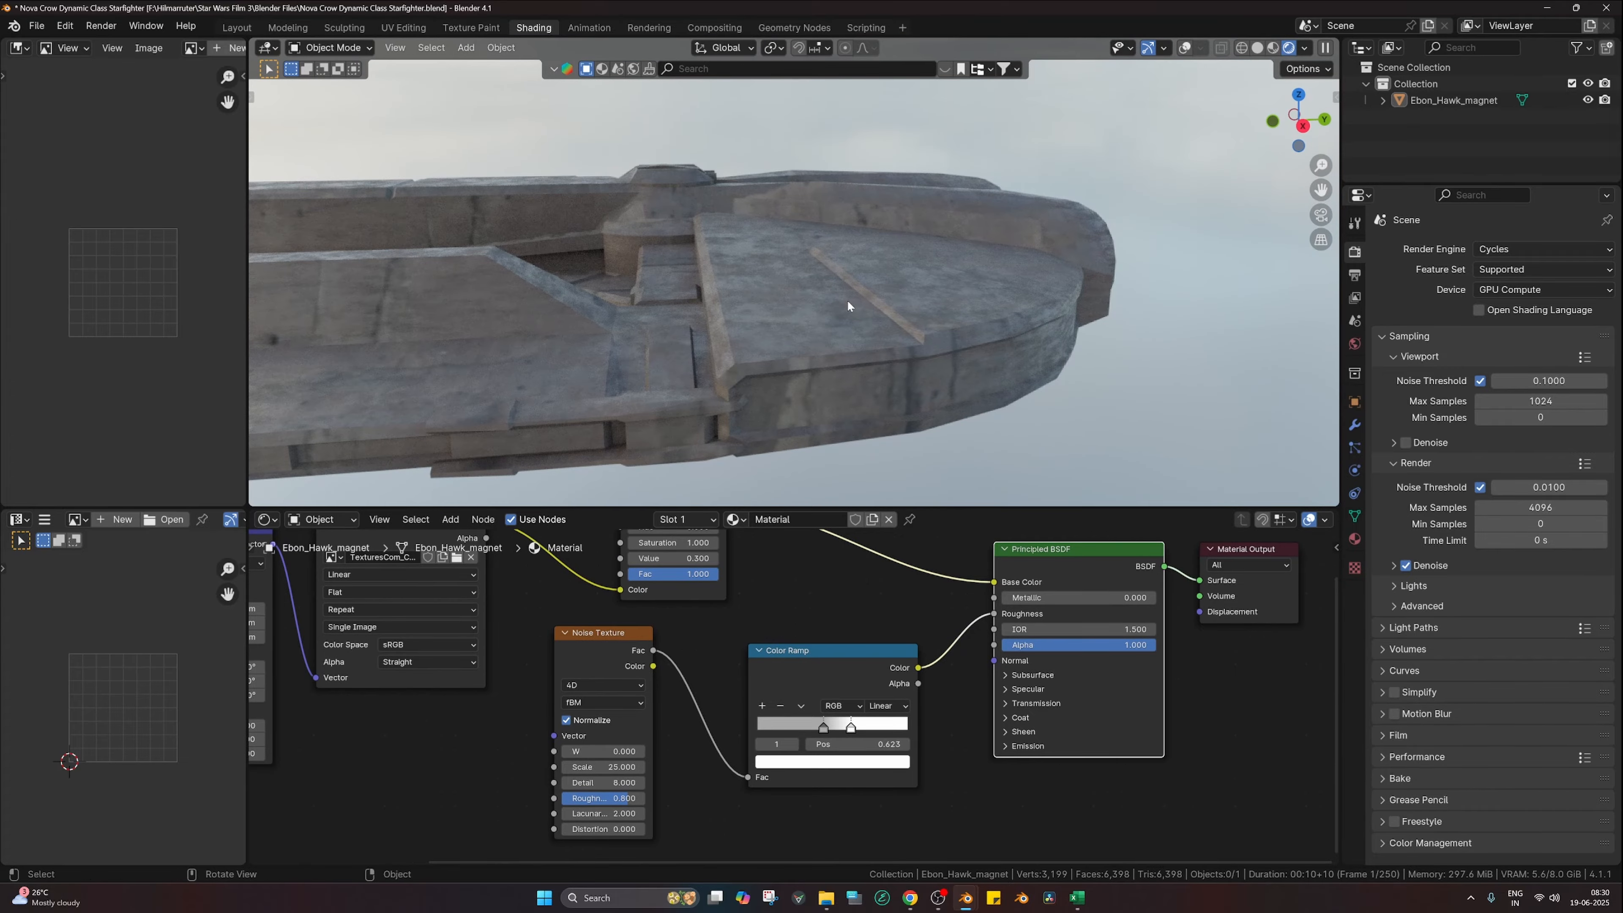
pyautogui.scroll(-4, 801, 345)
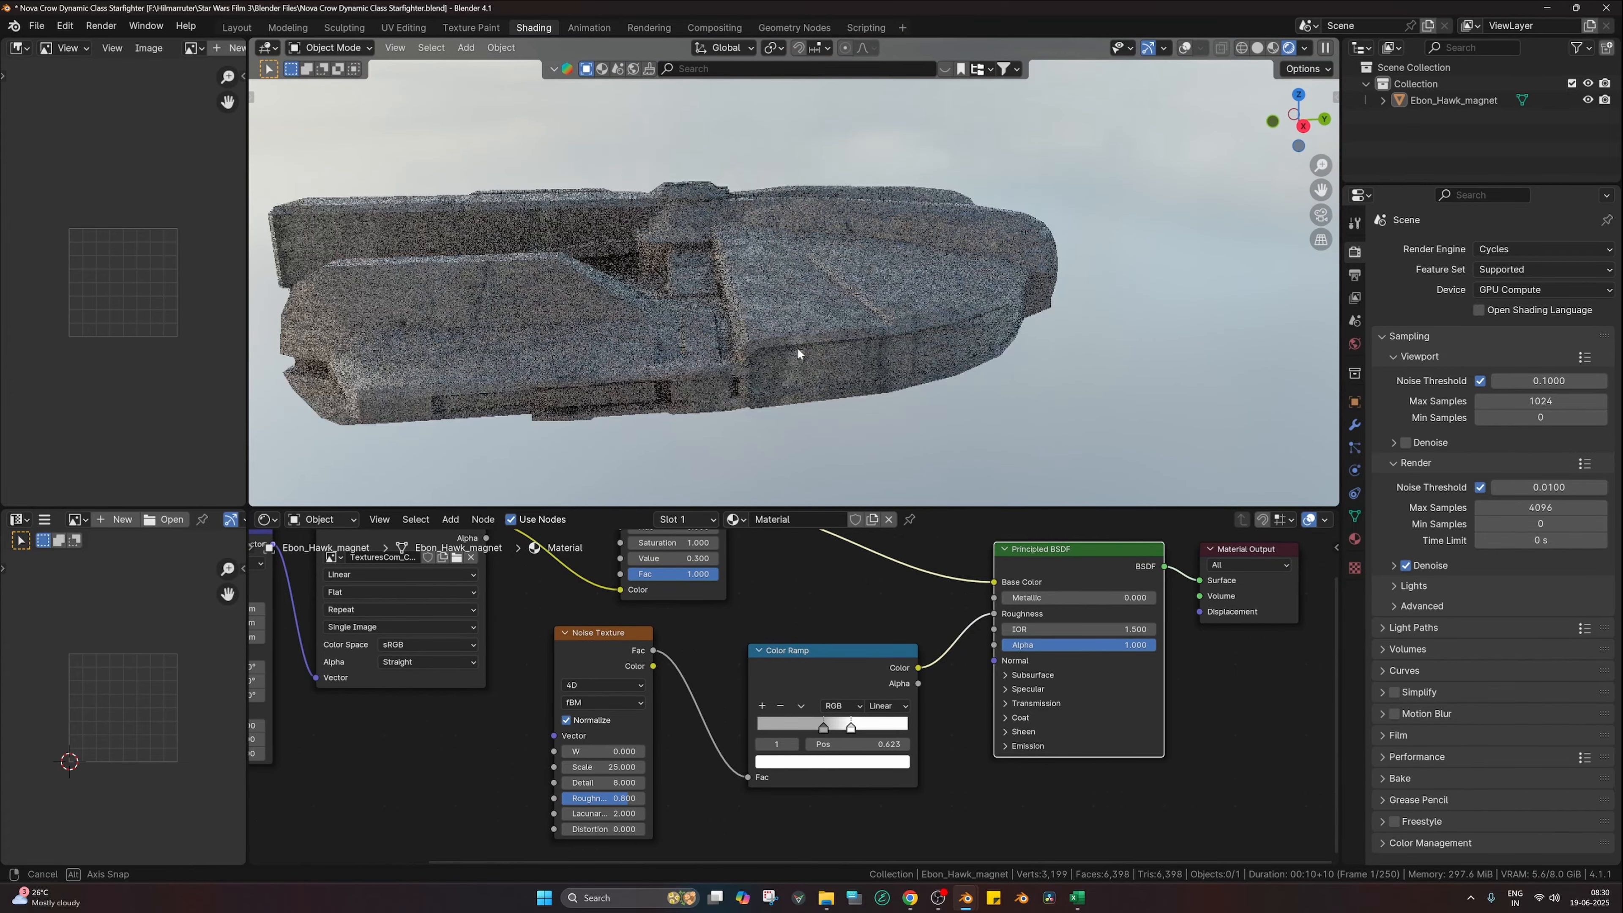
pyautogui.moveTo(798, 348); pyautogui.dragTo(905, 324, button='middle')
pyautogui.scroll(4, 905, 323)
pyautogui.scroll(-4, 894, 327)
pyautogui.keyDown('shift'); pyautogui.moveTo(808, 360); pyautogui.dragTo(950, 340, button='middle'); pyautogui.keyUp('shift')
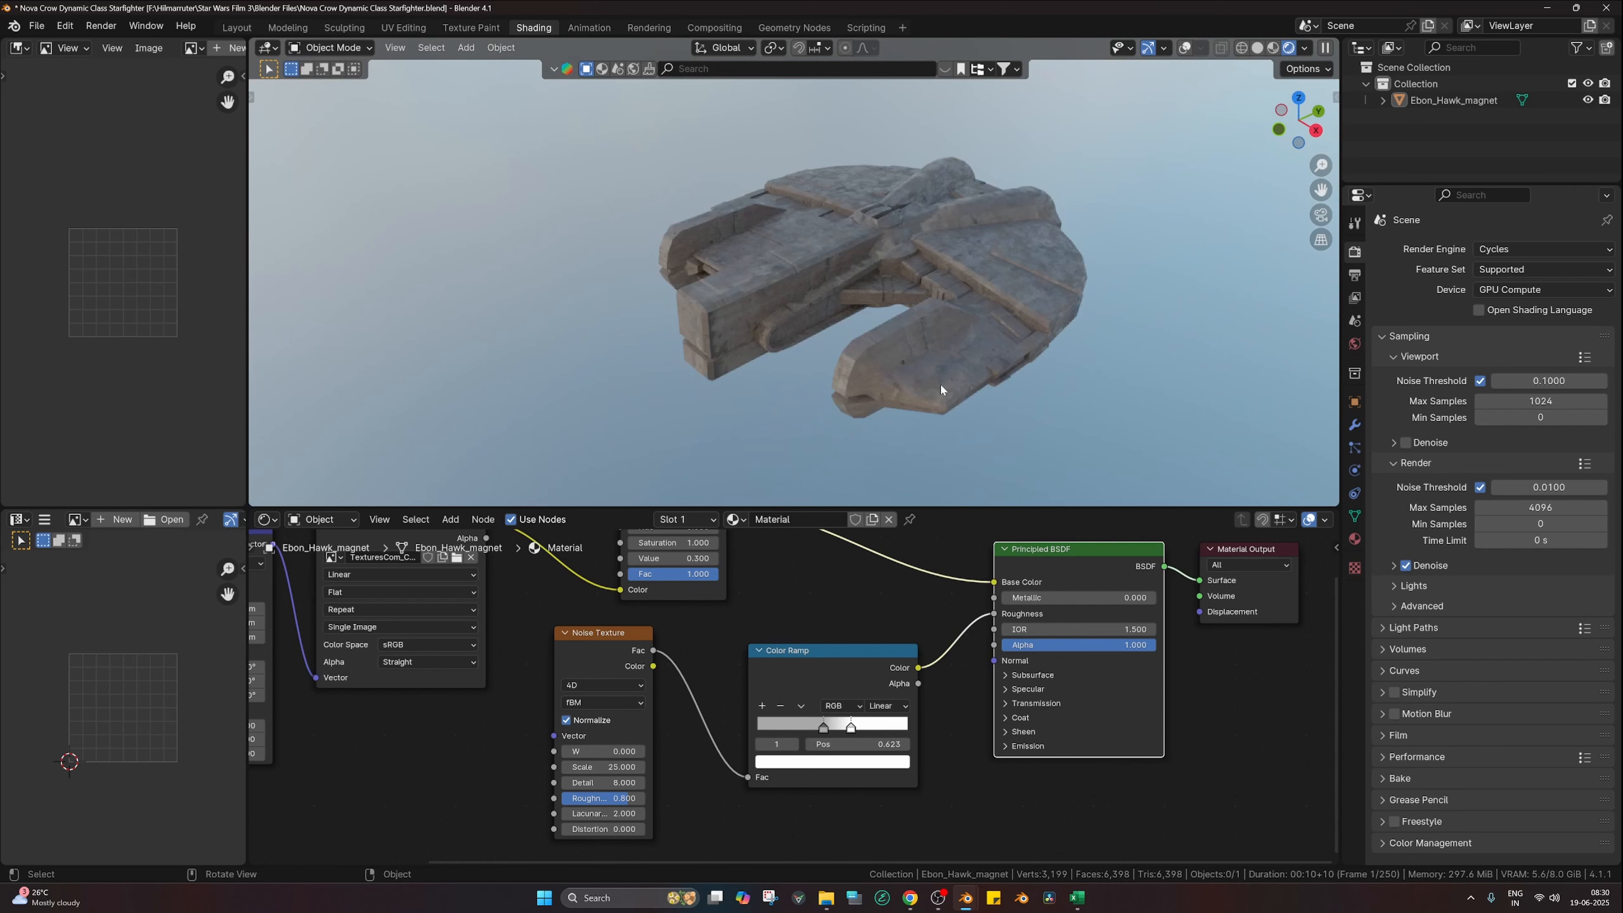
# Step: Shift the Texture Coordinate, Mapping and image texture nodes further left
pyautogui.scroll(-4, 777, 737)
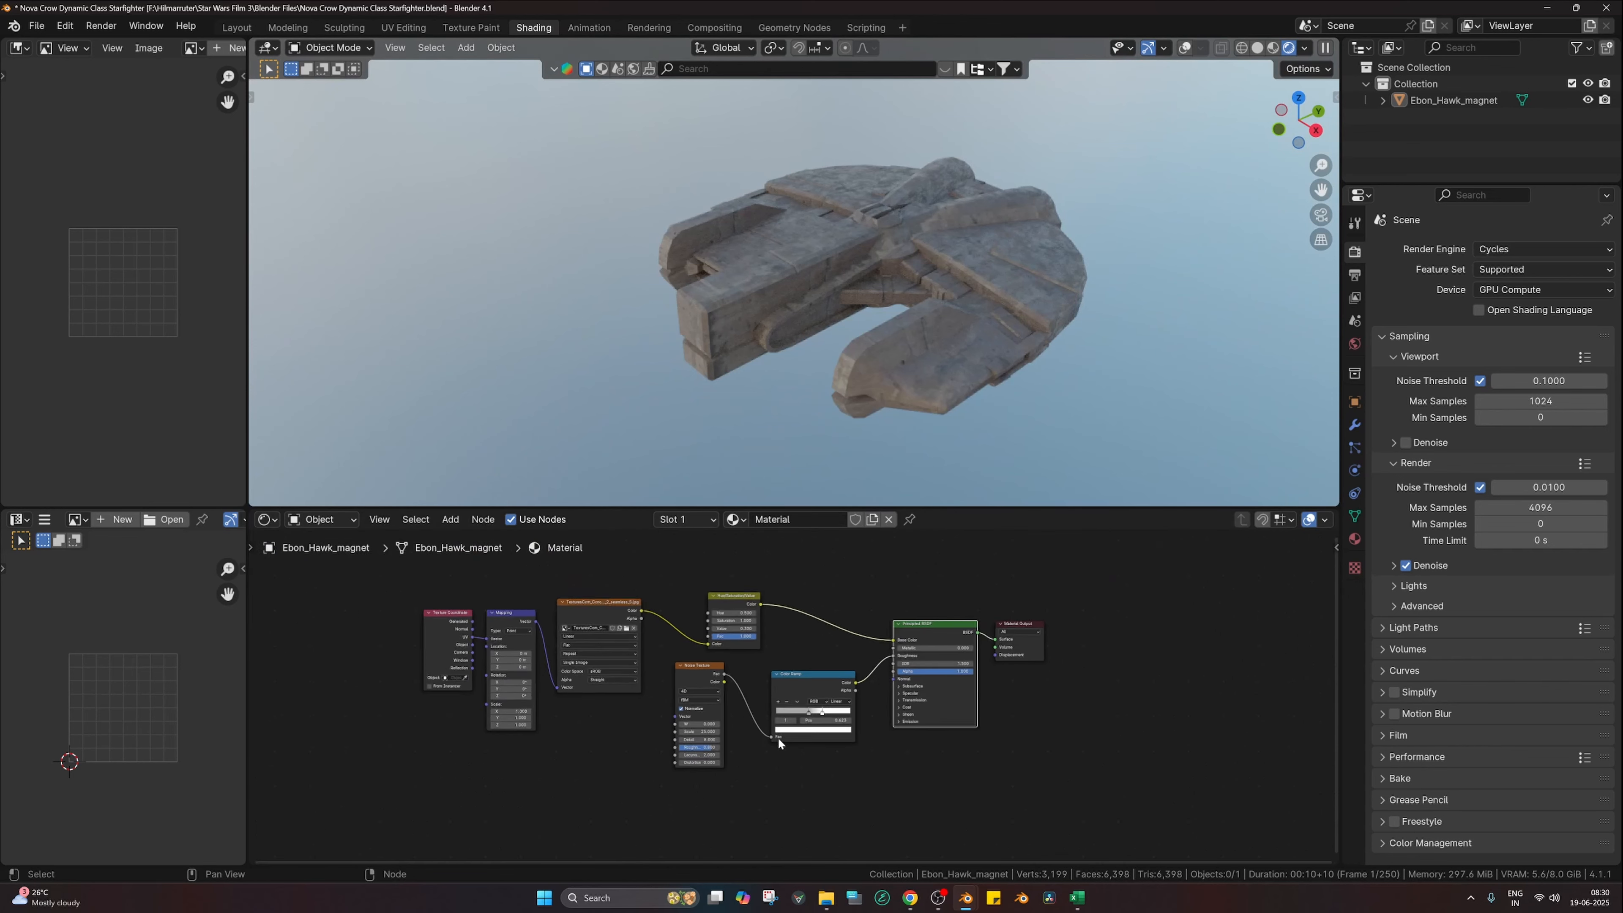
pyautogui.moveTo(880, 374); pyautogui.dragTo(967, 349, button='middle')
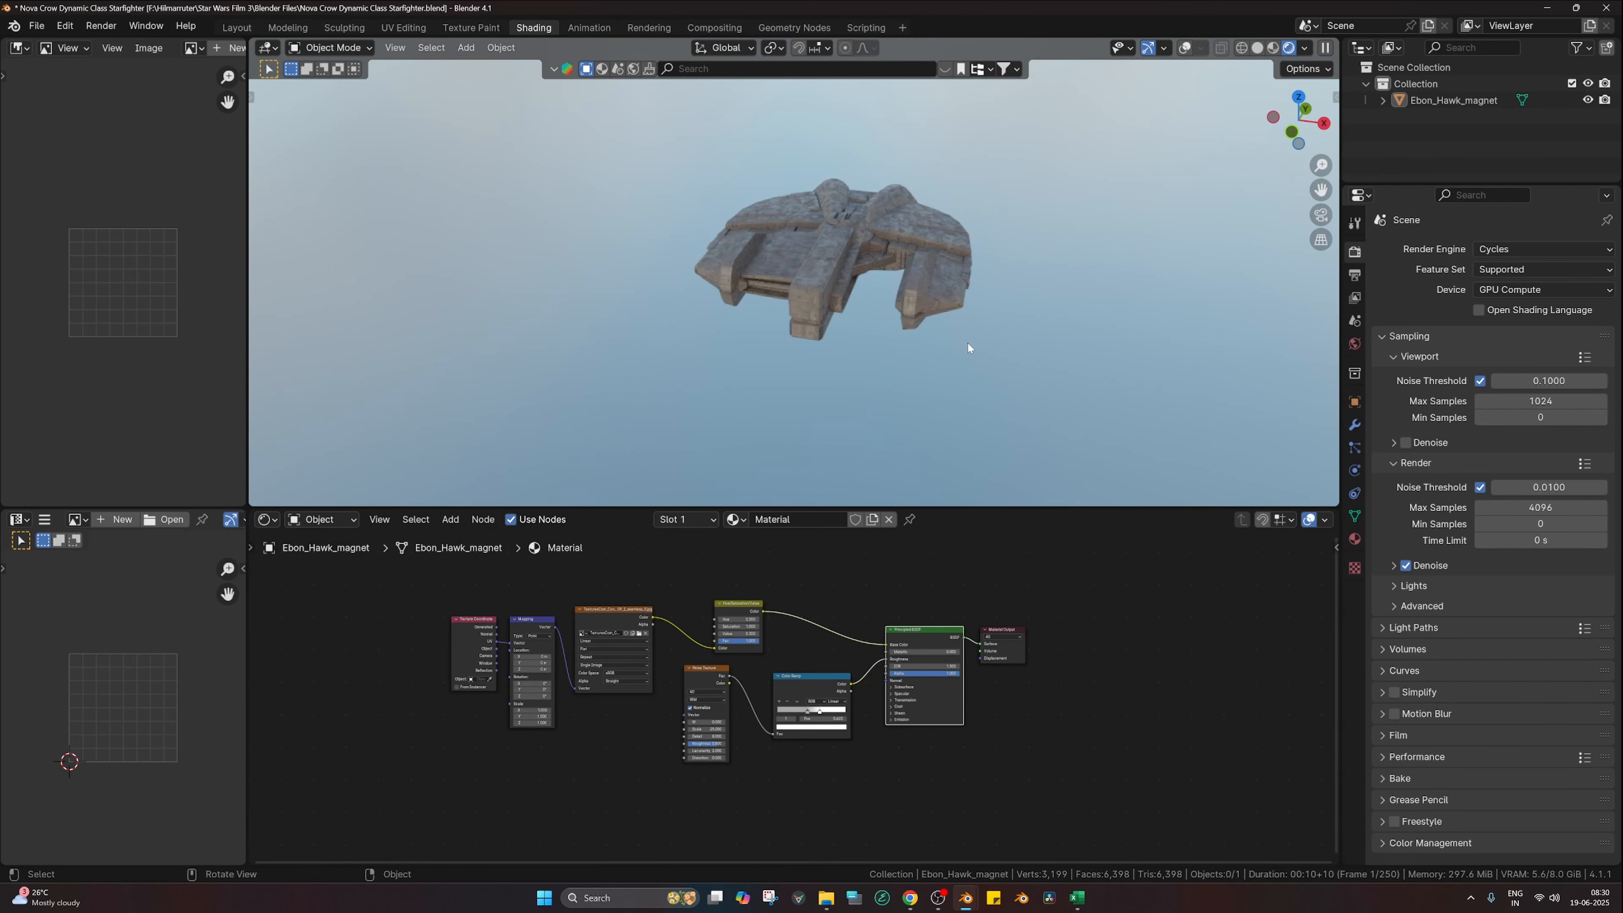
pyautogui.scroll(4, 968, 356)
pyautogui.scroll(-3, 680, 742)
pyautogui.moveTo(630, 738); pyautogui.dragTo(707, 720, button='middle')
pyautogui.scroll(1, 705, 705)
pyautogui.scroll(2, 705, 704)
pyautogui.moveTo(532, 589); pyautogui.dragTo(717, 669)
pyautogui.press('g')
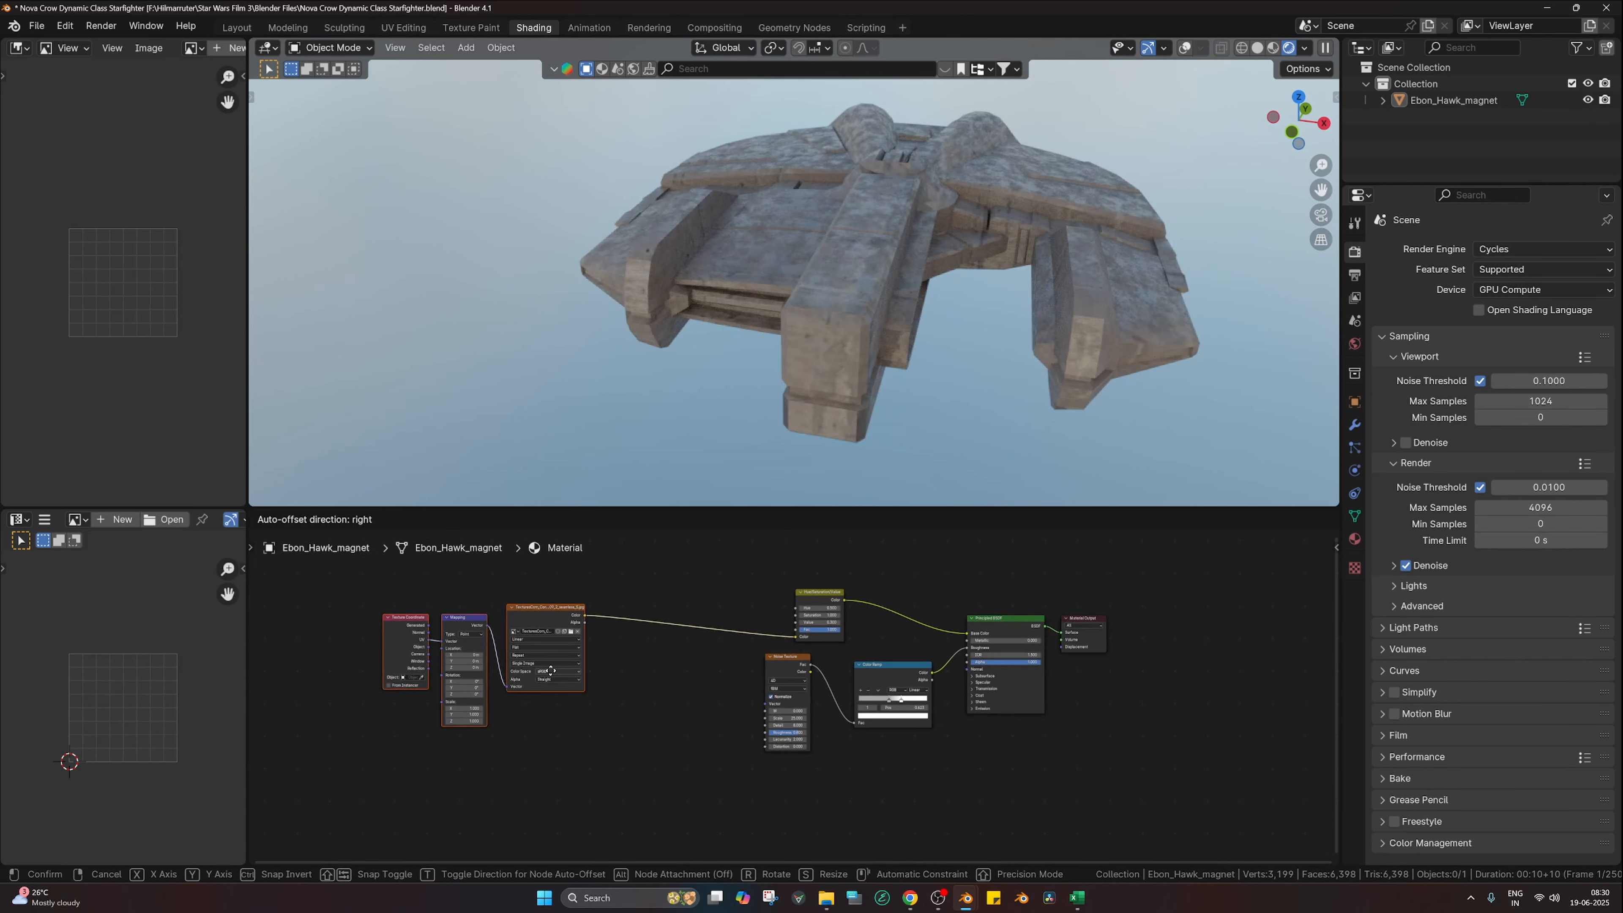
pyautogui.click(560, 679)
# Step: Nudge the image node into line, then select and duplicate the three texture nodes
pyautogui.click(633, 670)
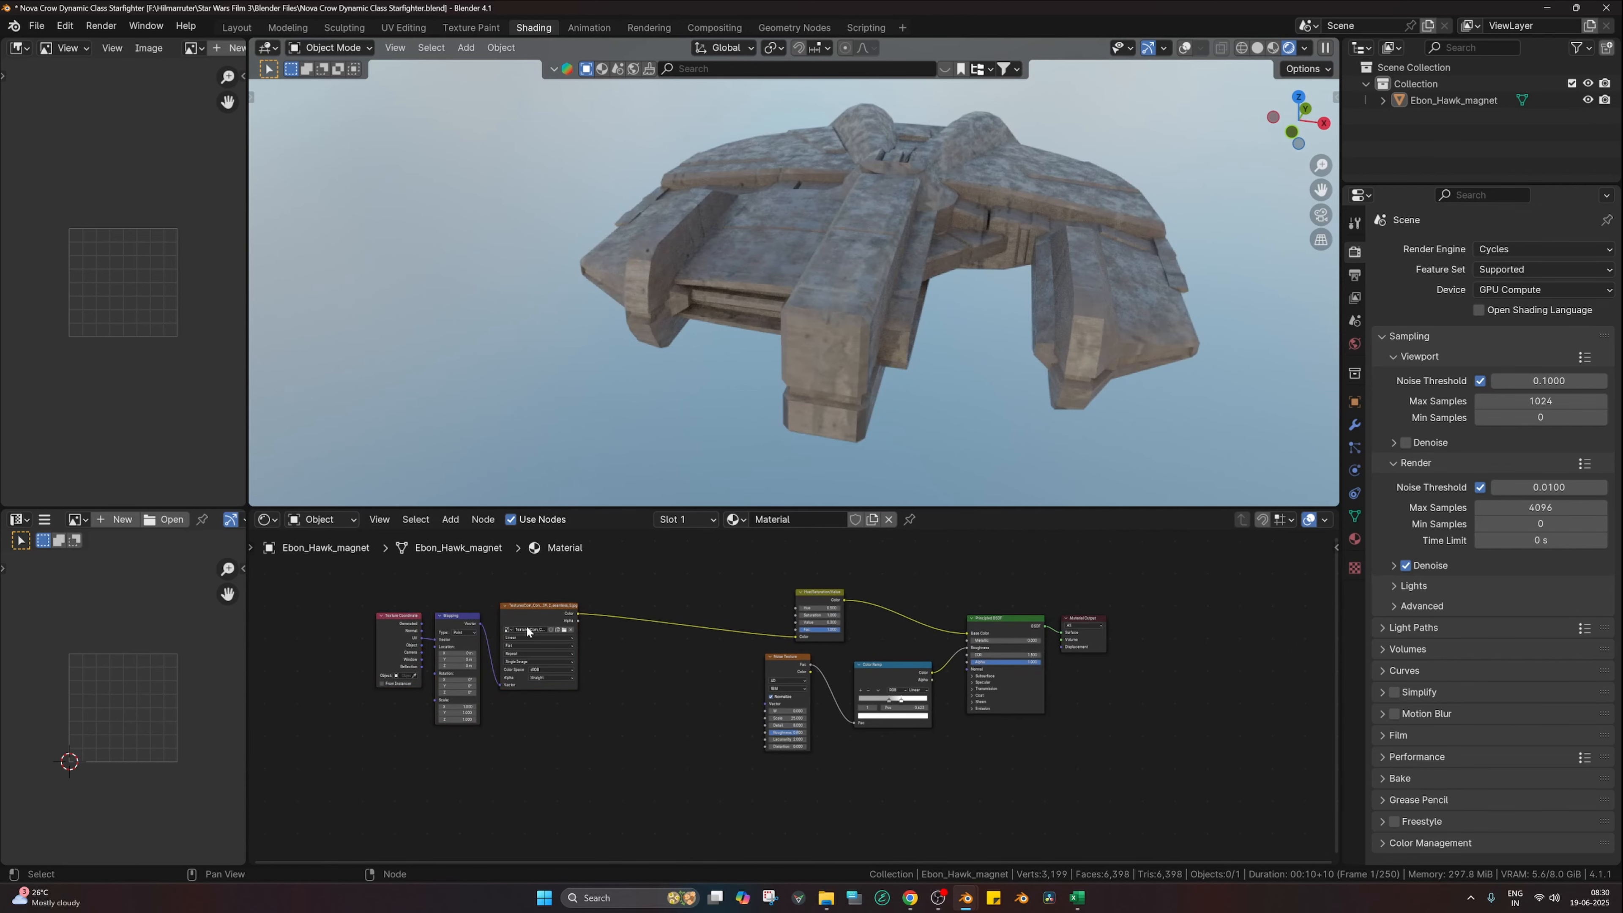
pyautogui.moveTo(520, 618); pyautogui.dragTo(527, 617)
pyautogui.moveTo(392, 595); pyautogui.dragTo(562, 633)
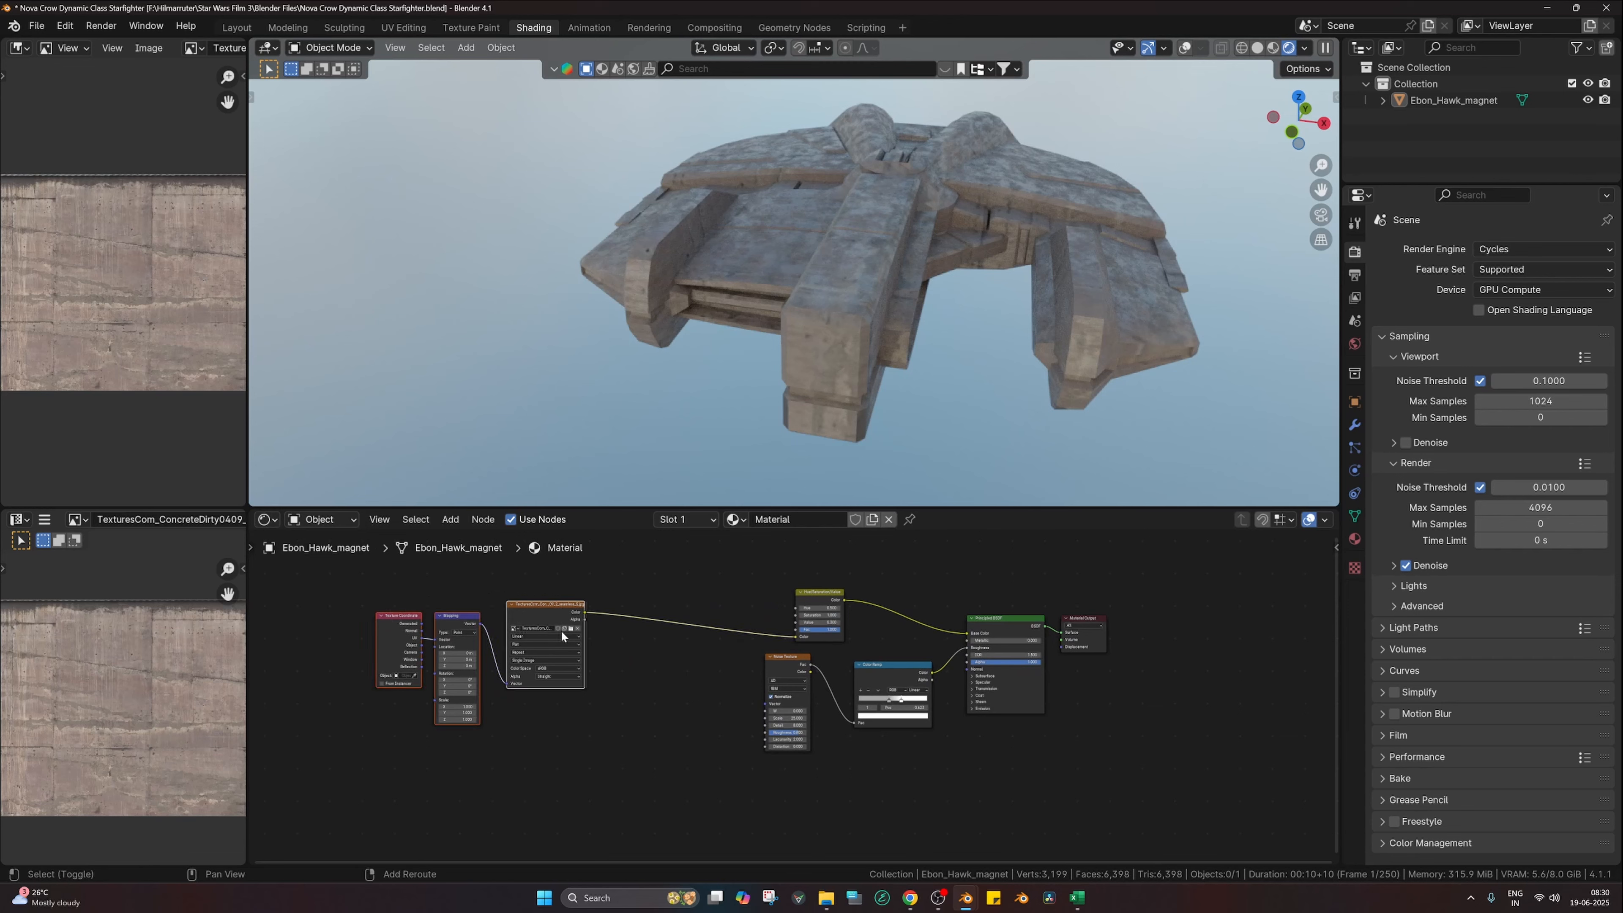
pyautogui.hotkey('shift', 'd')
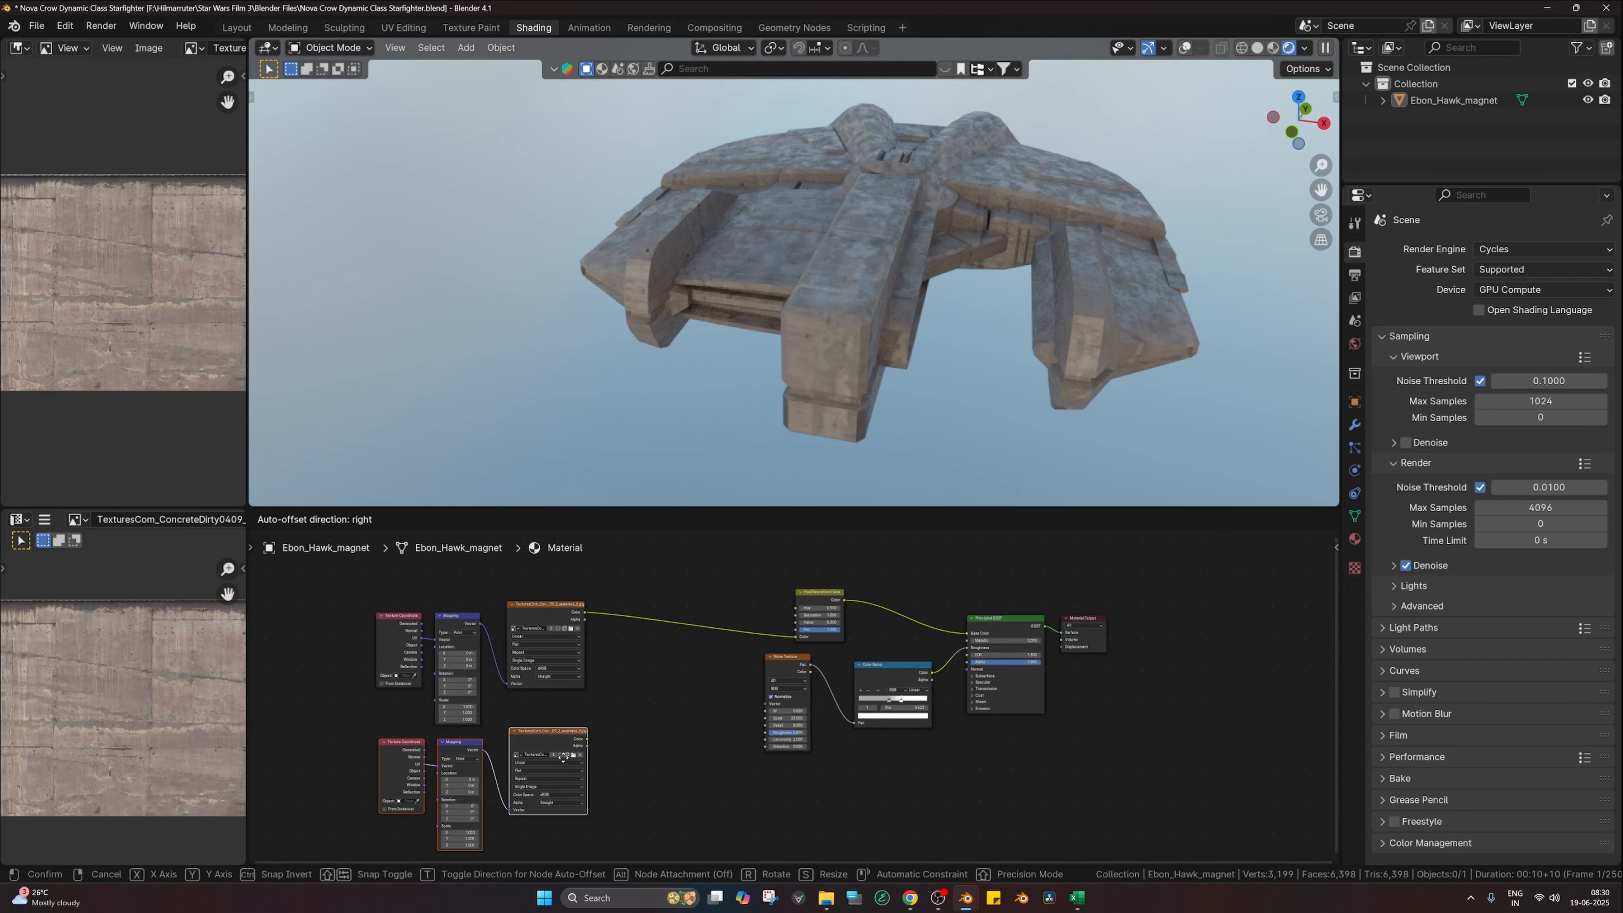
# Step: Drop the duplicated texture chain below the original nodes
pyautogui.click(563, 761)
pyautogui.moveTo(563, 760); pyautogui.dragTo(608, 715, button='middle')
pyautogui.scroll(1, 799, 657)
pyautogui.moveTo(841, 646); pyautogui.dragTo(834, 704, button='middle')
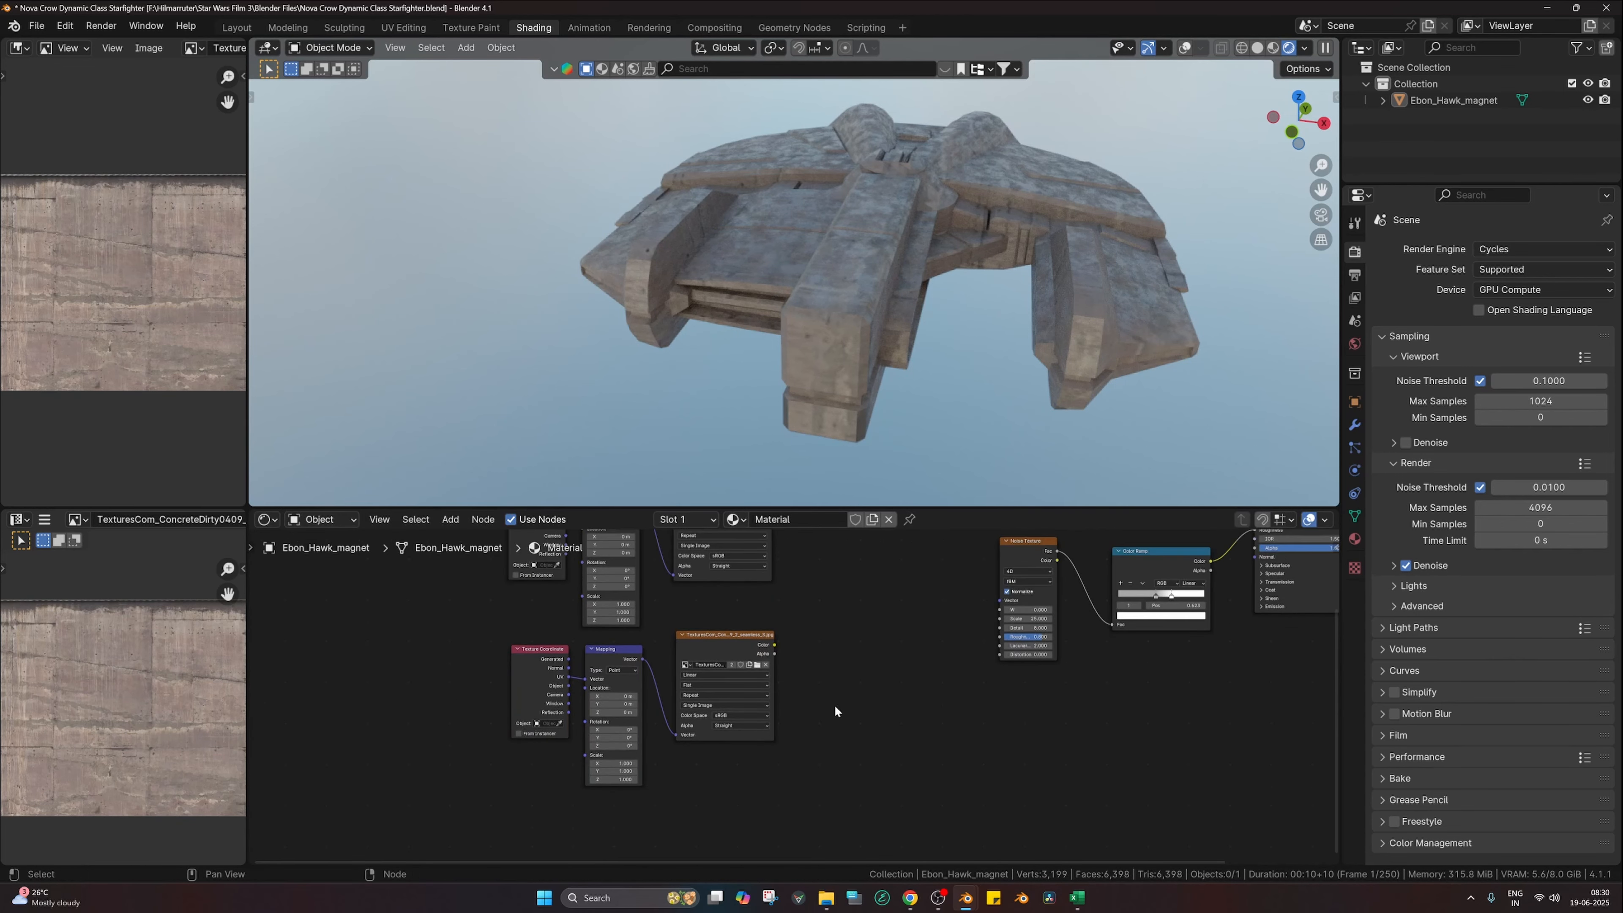
pyautogui.scroll(2, 668, 609)
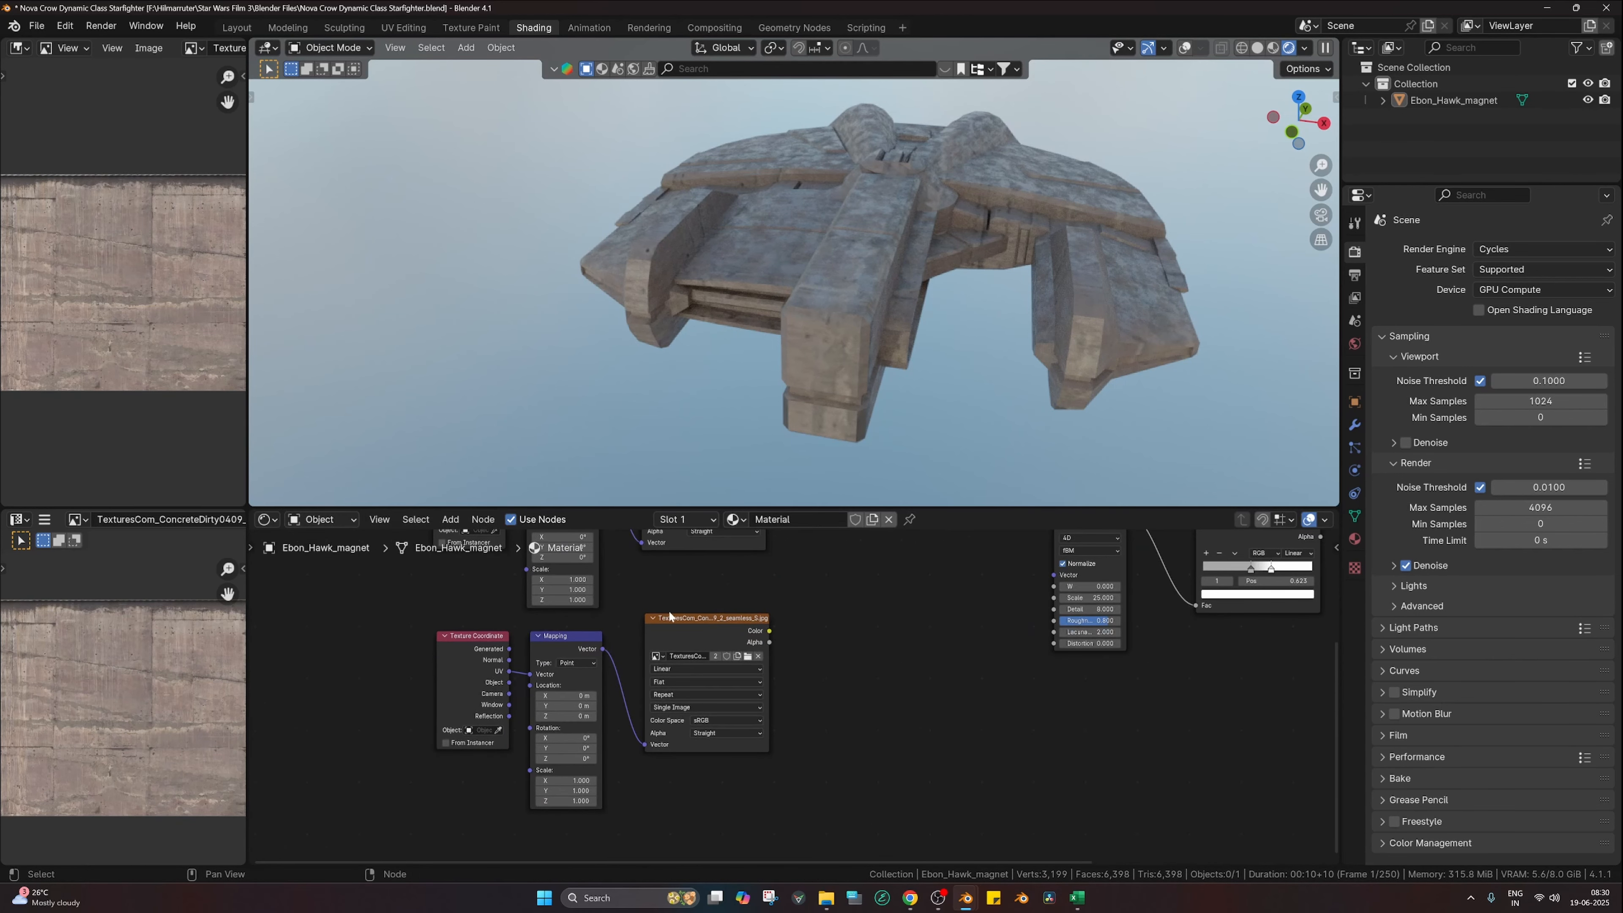
# Step: Load organic building texture albedo.png from the Jsplacement folder into the copied image node
pyautogui.click(738, 650)
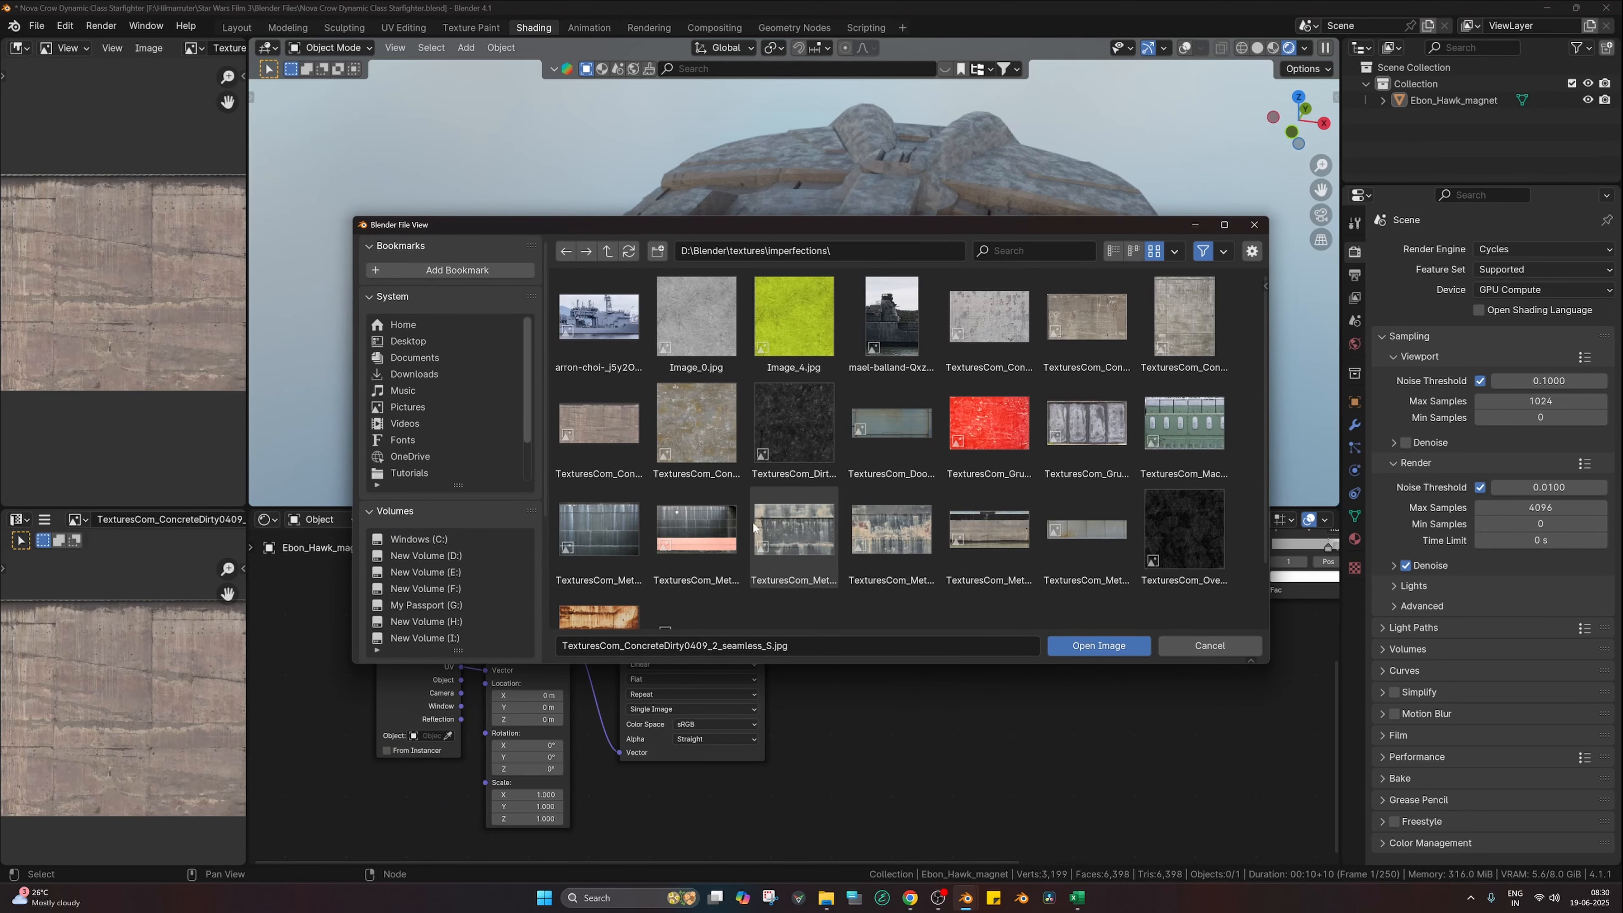
pyautogui.scroll(-3, 476, 579)
pyautogui.click(431, 621)
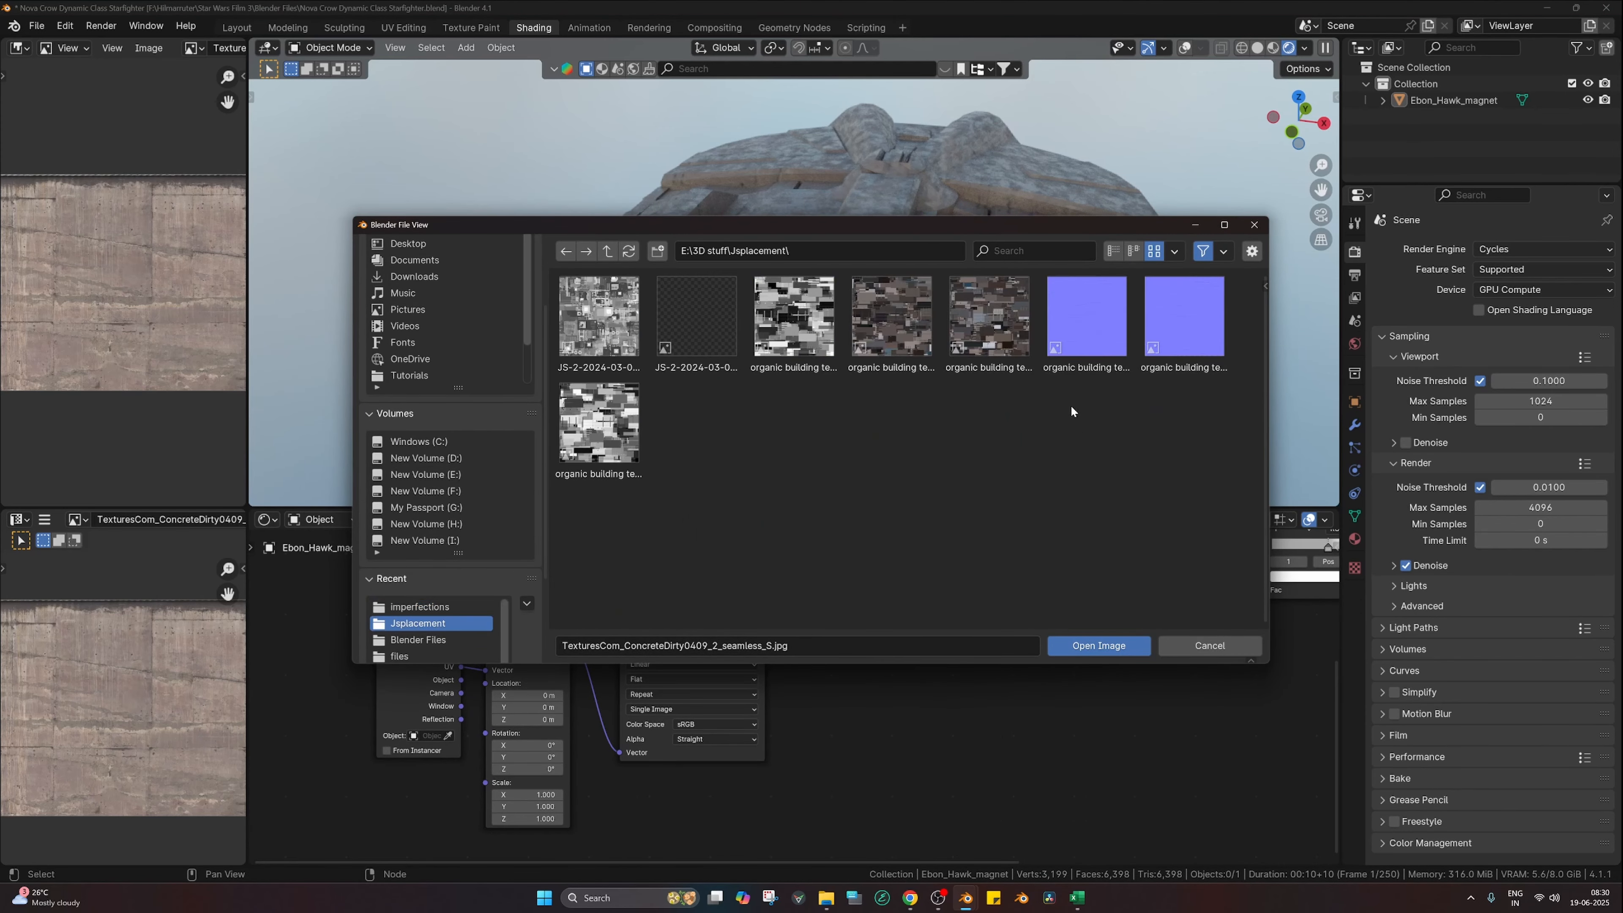
pyautogui.click(885, 365)
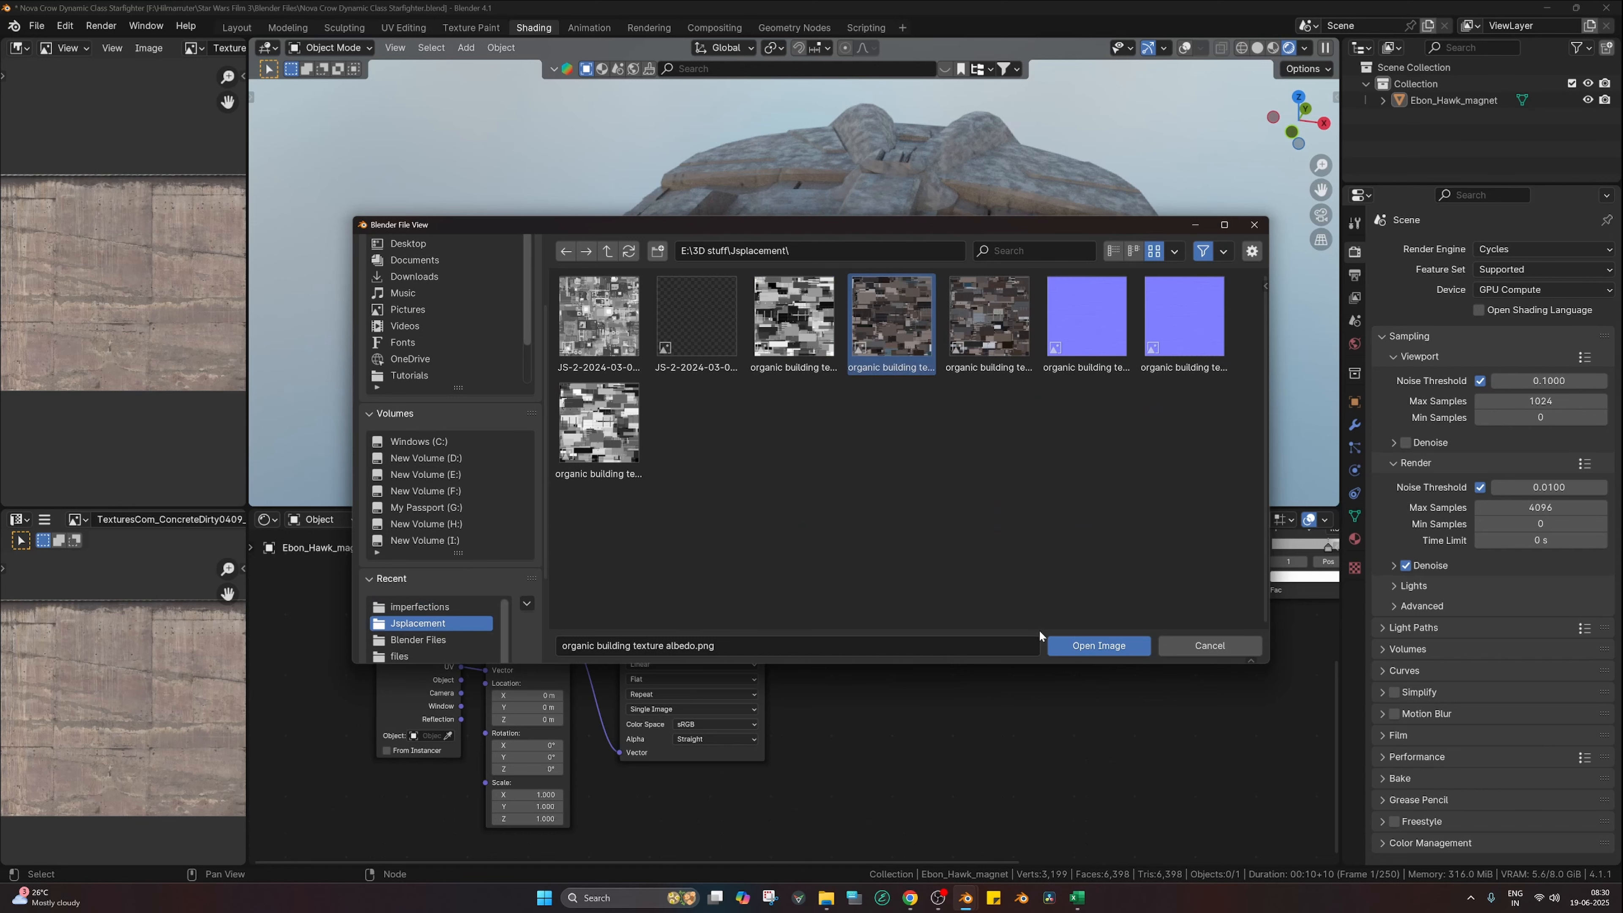
pyautogui.click(1079, 644)
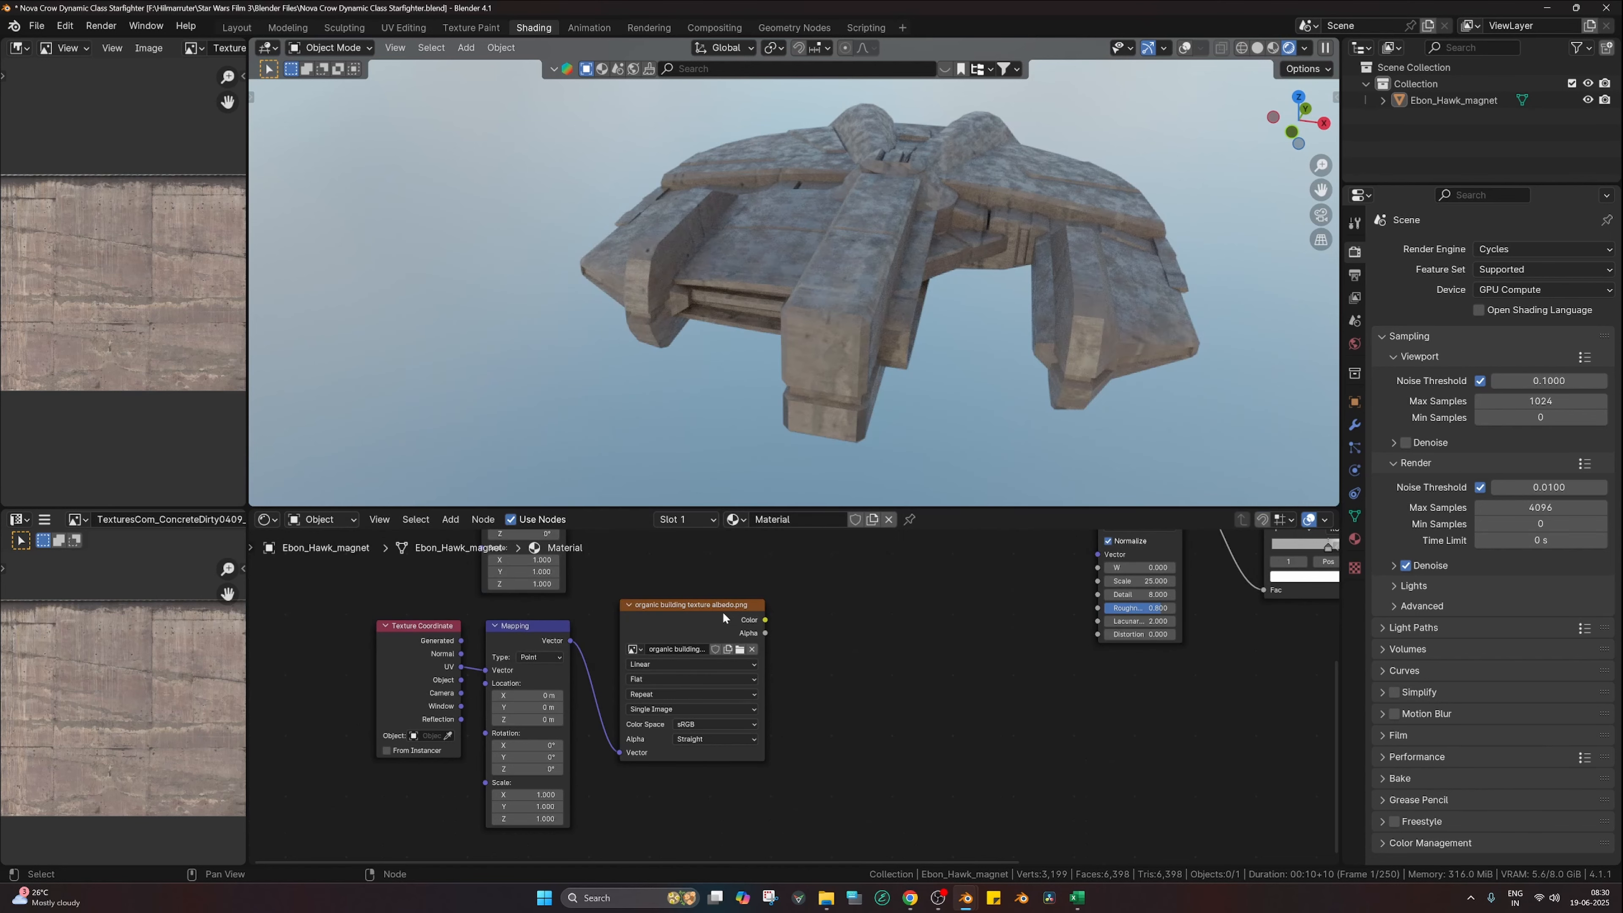
# Step: Preview the new albedo texture on the ship and inspect it from several angles
pyautogui.keyDown('ctrl'); pyautogui.keyDown('shift'); pyautogui.click(680, 626); pyautogui.keyUp('shift'); pyautogui.keyUp('ctrl')
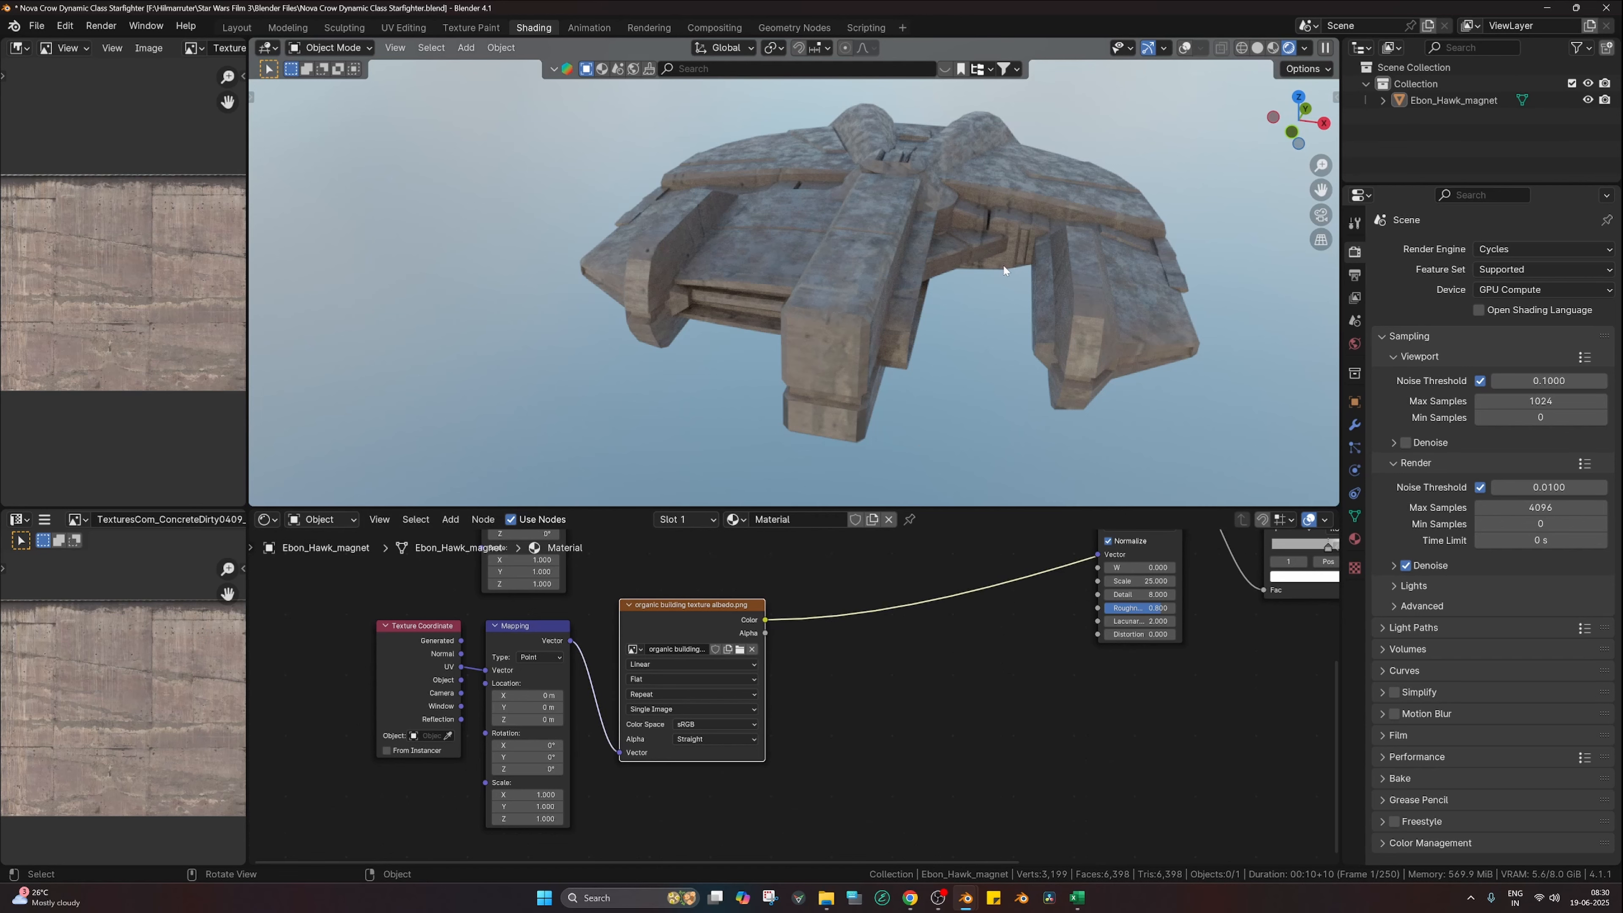
pyautogui.moveTo(1063, 276); pyautogui.dragTo(936, 331, button='middle')
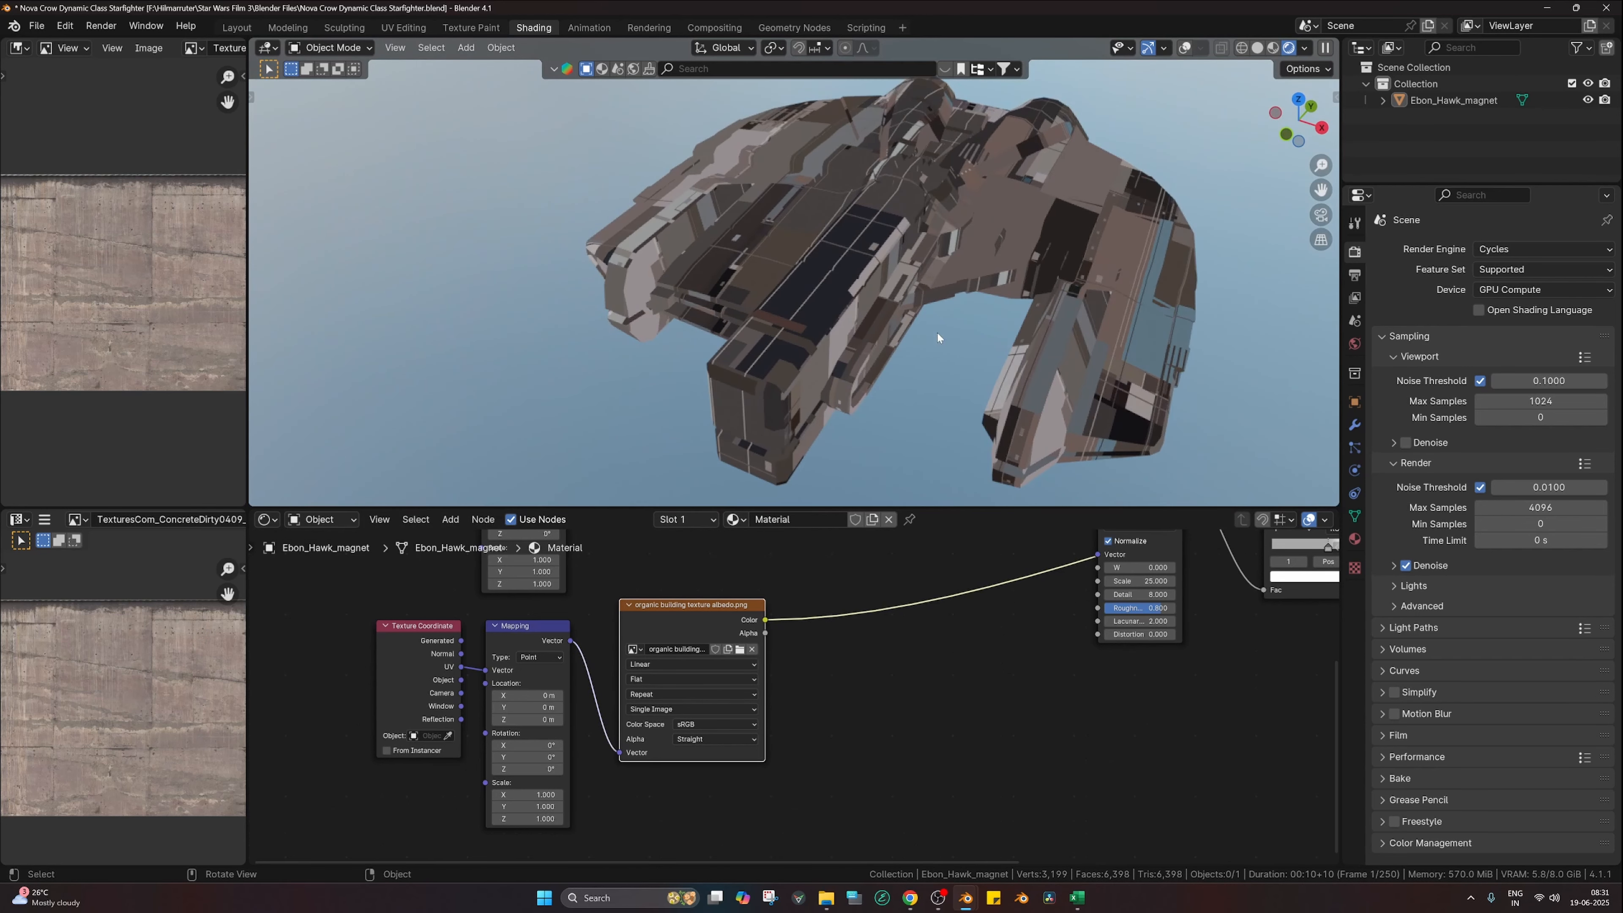
pyautogui.scroll(-3, 880, 379)
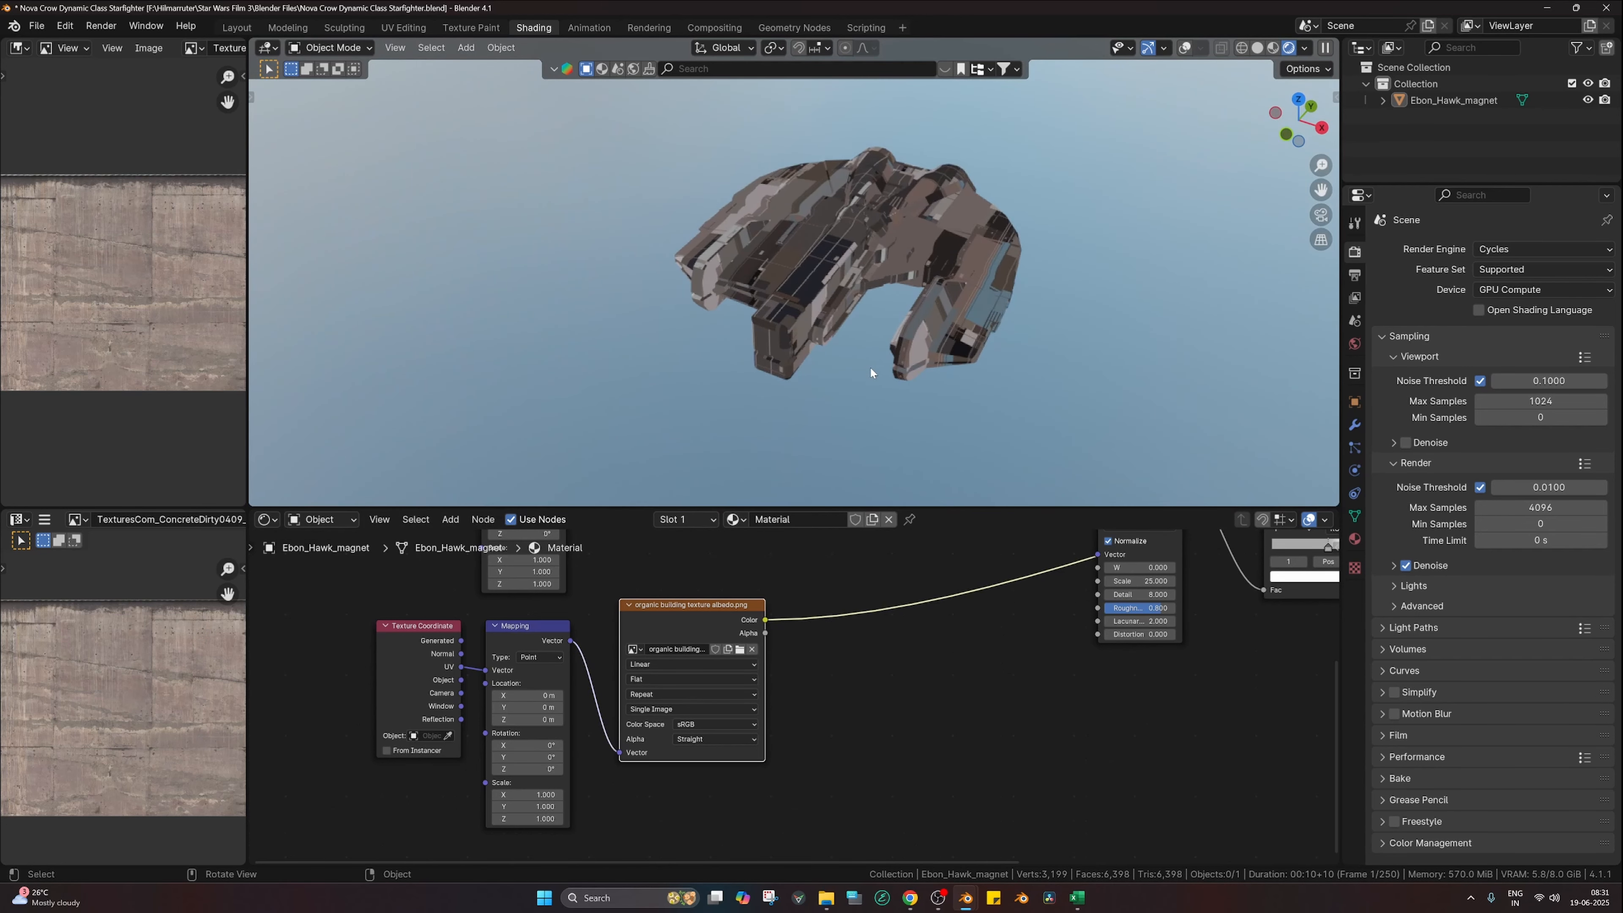
pyautogui.moveTo(869, 373); pyautogui.dragTo(939, 383, button='middle')
pyautogui.scroll(-1, 845, 580)
pyautogui.scroll(-2, 818, 632)
pyautogui.moveTo(809, 563); pyautogui.dragTo(791, 622, button='middle')
# Step: Join both image textures with a Mix node, expanded and moved up-left
pyautogui.keyDown('ctrl'); pyautogui.keyDown('shift'); pyautogui.moveTo(720, 602); pyautogui.dragTo(724, 735, button='right'); pyautogui.keyUp('shift'); pyautogui.keyUp('ctrl')
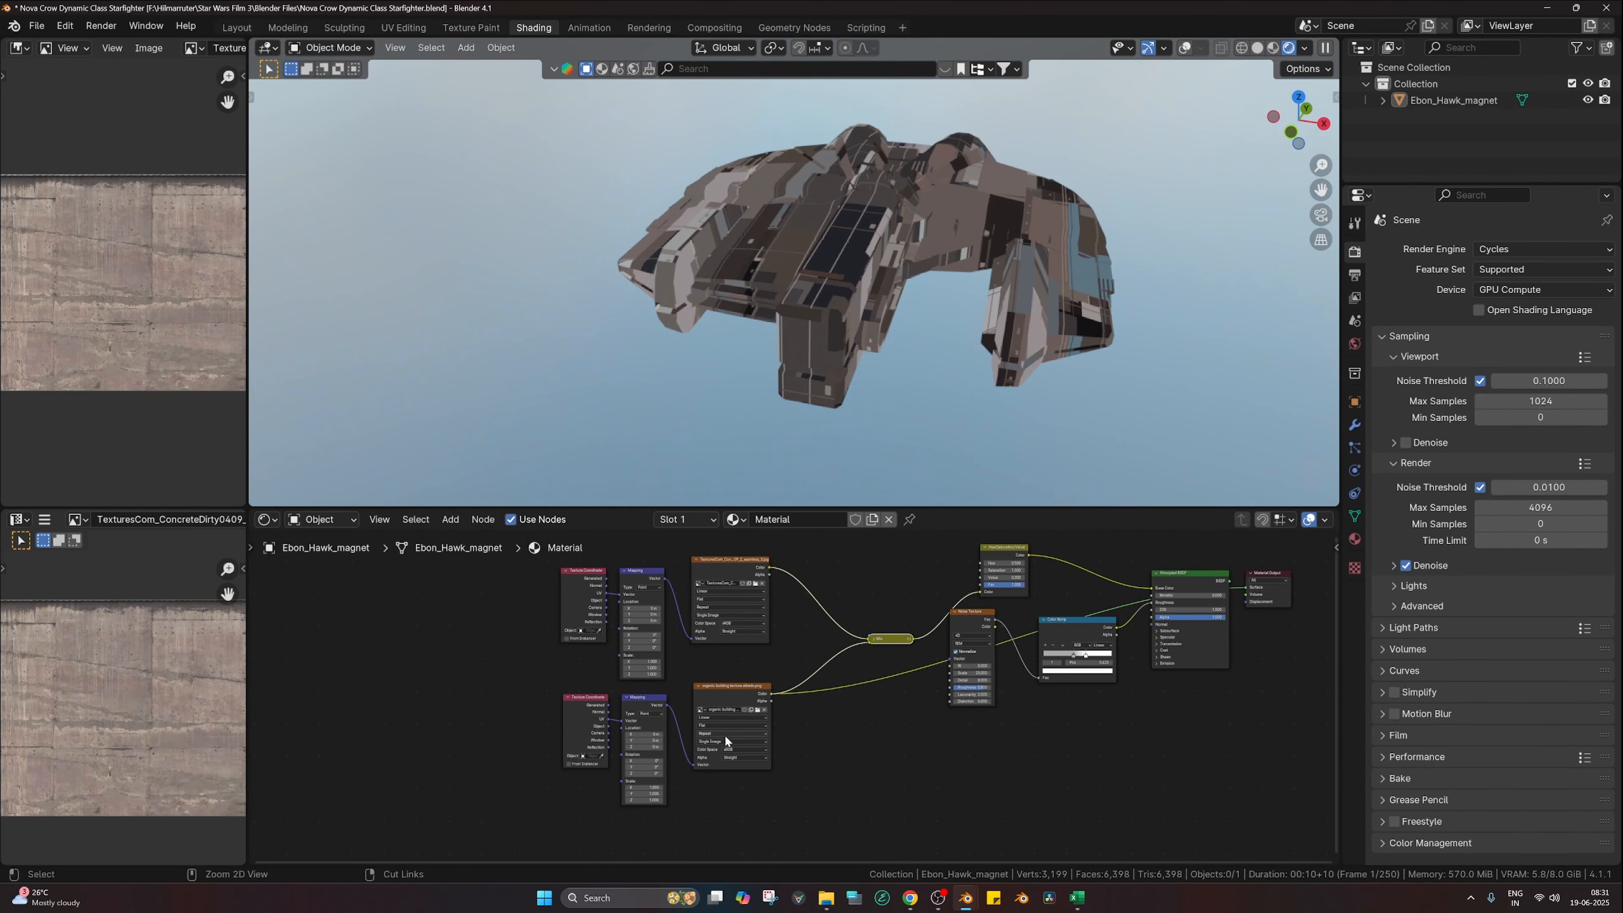
pyautogui.scroll(1, 808, 695)
pyautogui.scroll(1, 809, 695)
pyautogui.click(895, 623)
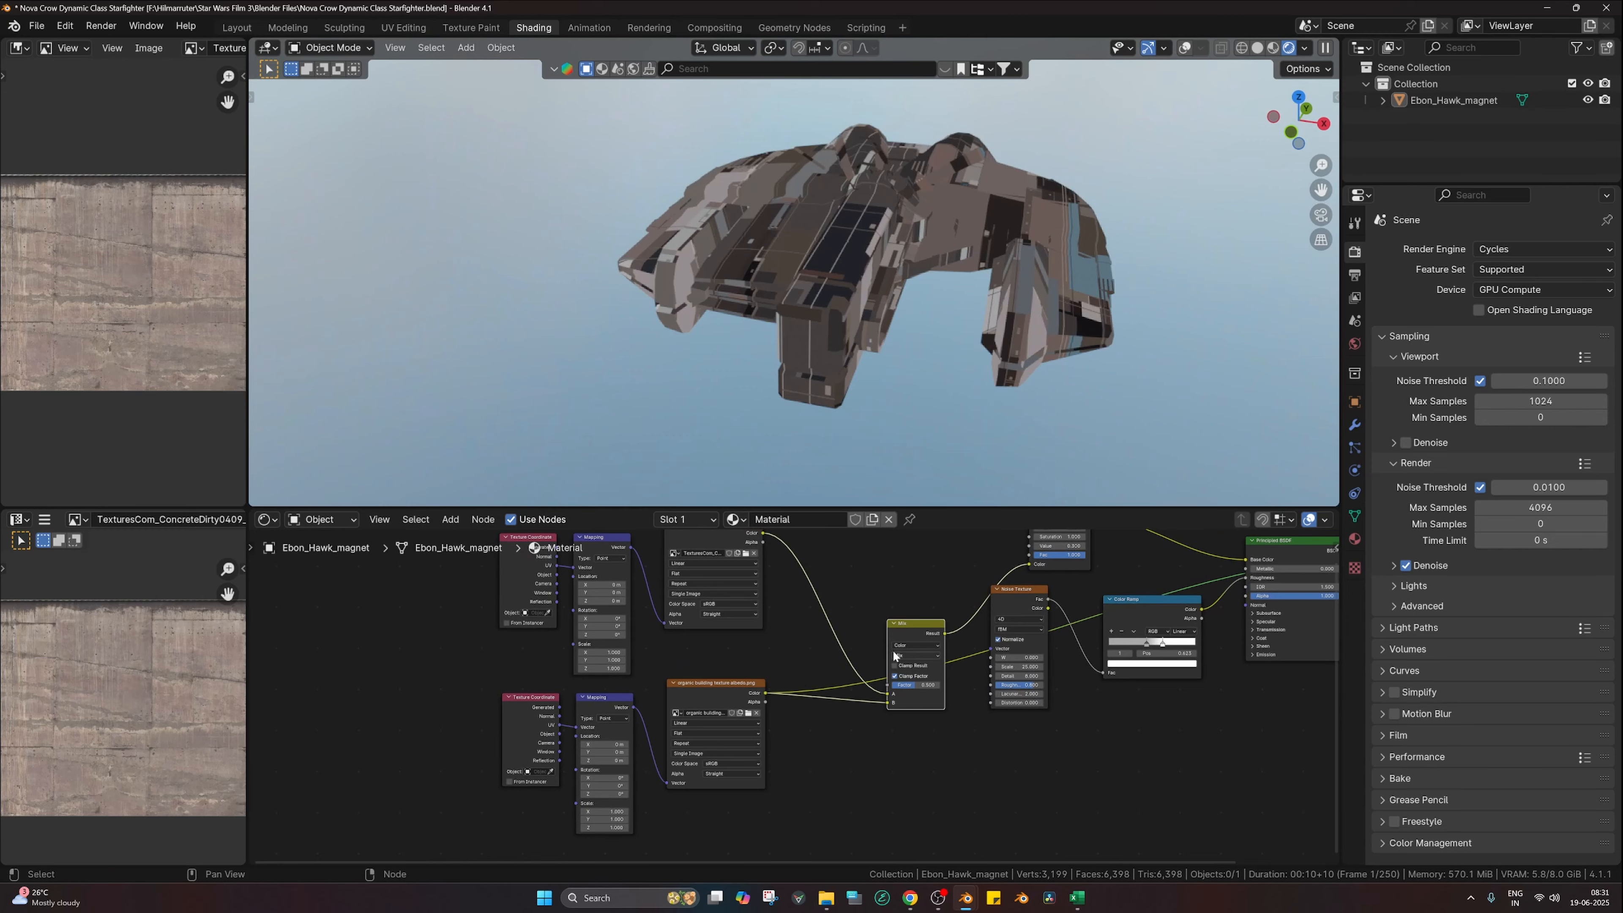
pyautogui.moveTo(893, 651); pyautogui.dragTo(834, 628)
pyautogui.moveTo(879, 619); pyautogui.dragTo(807, 661, button='middle')
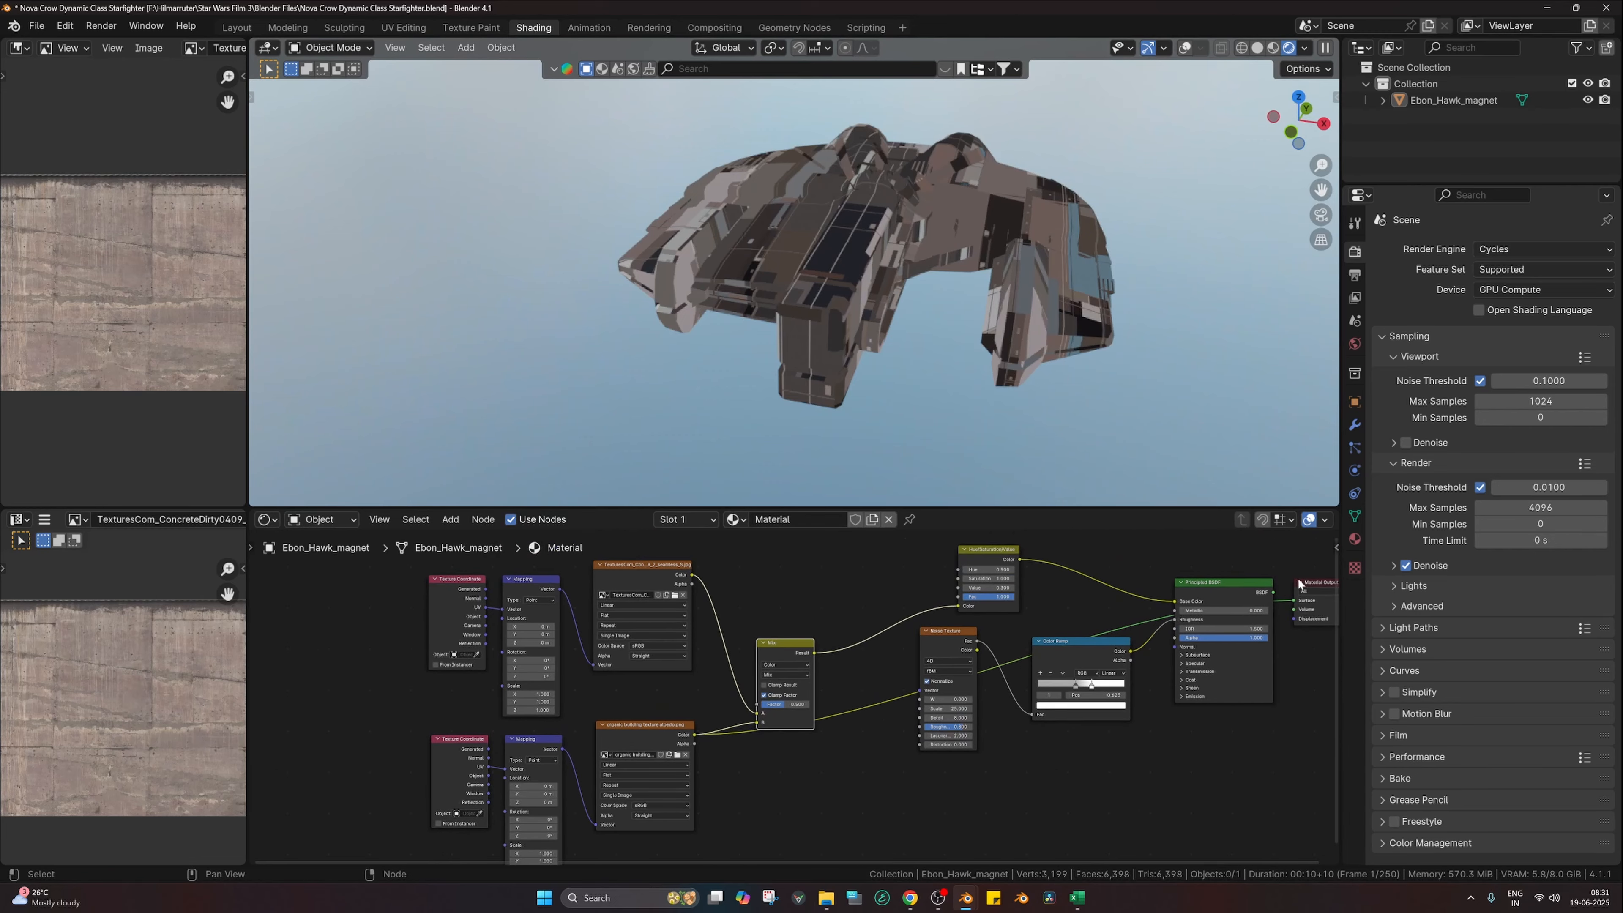
# Step: Reconnect the Principled BSDF to the Material Output and inspect the textured hull
pyautogui.keyDown('ctrl'); pyautogui.keyDown('shift'); pyautogui.click(1250, 590); pyautogui.keyUp('shift'); pyautogui.keyUp('ctrl')
pyautogui.scroll(6, 961, 408)
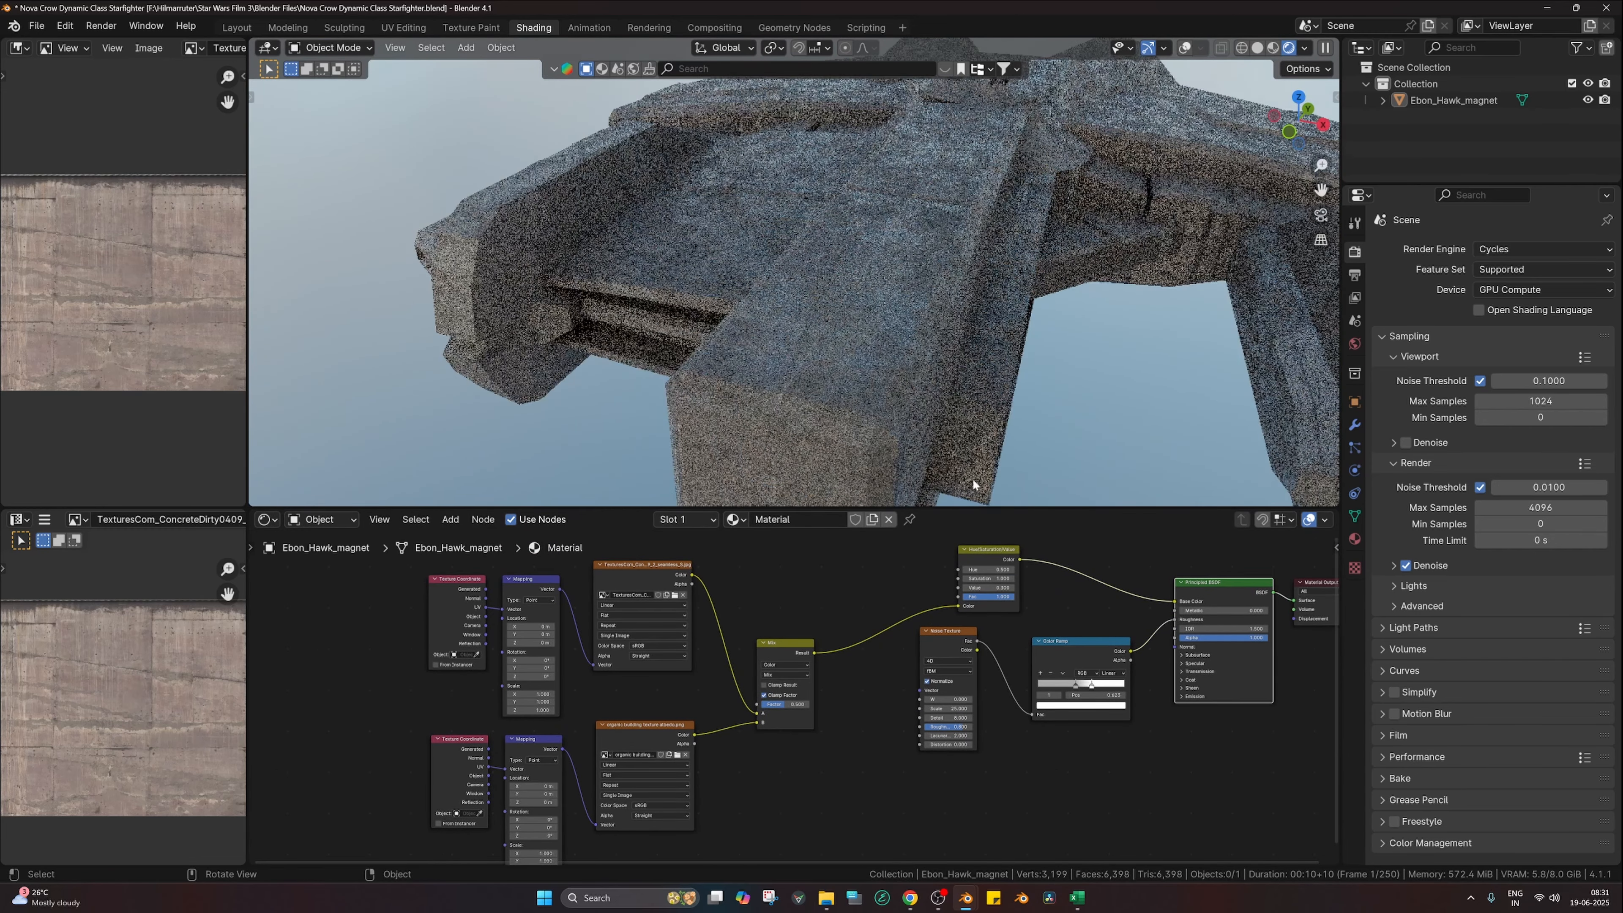
pyautogui.keyDown('shift'); pyautogui.moveTo(867, 339); pyautogui.dragTo(693, 289, button='middle'); pyautogui.keyUp('shift')
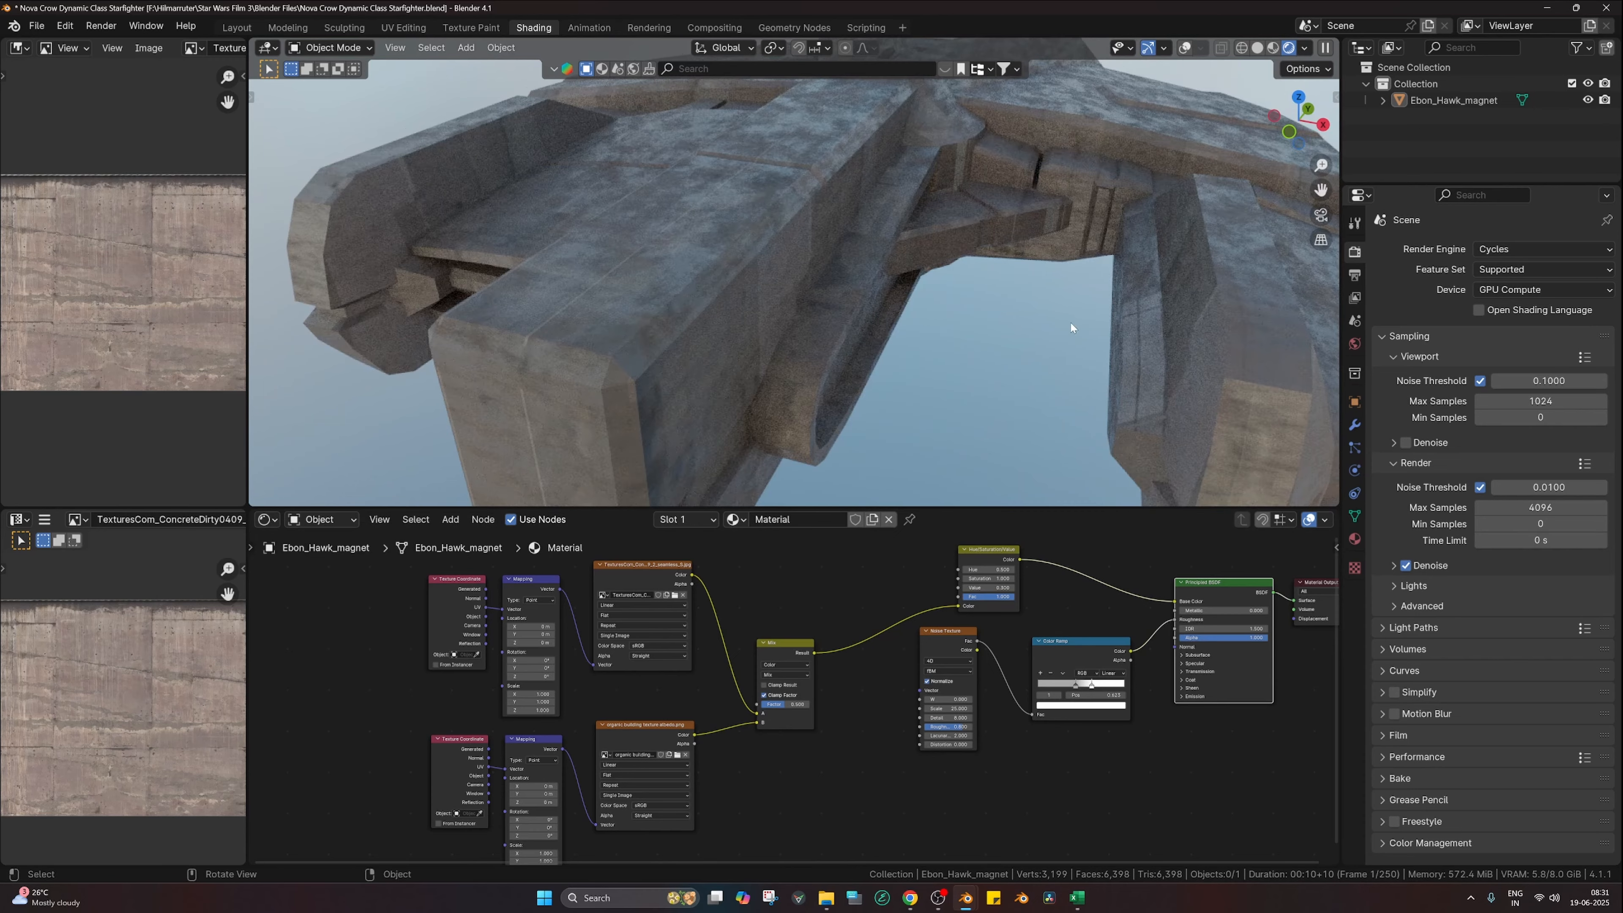
pyautogui.keyDown('shift'); pyautogui.moveTo(1071, 327); pyautogui.dragTo(870, 319, button='middle'); pyautogui.keyUp('shift')
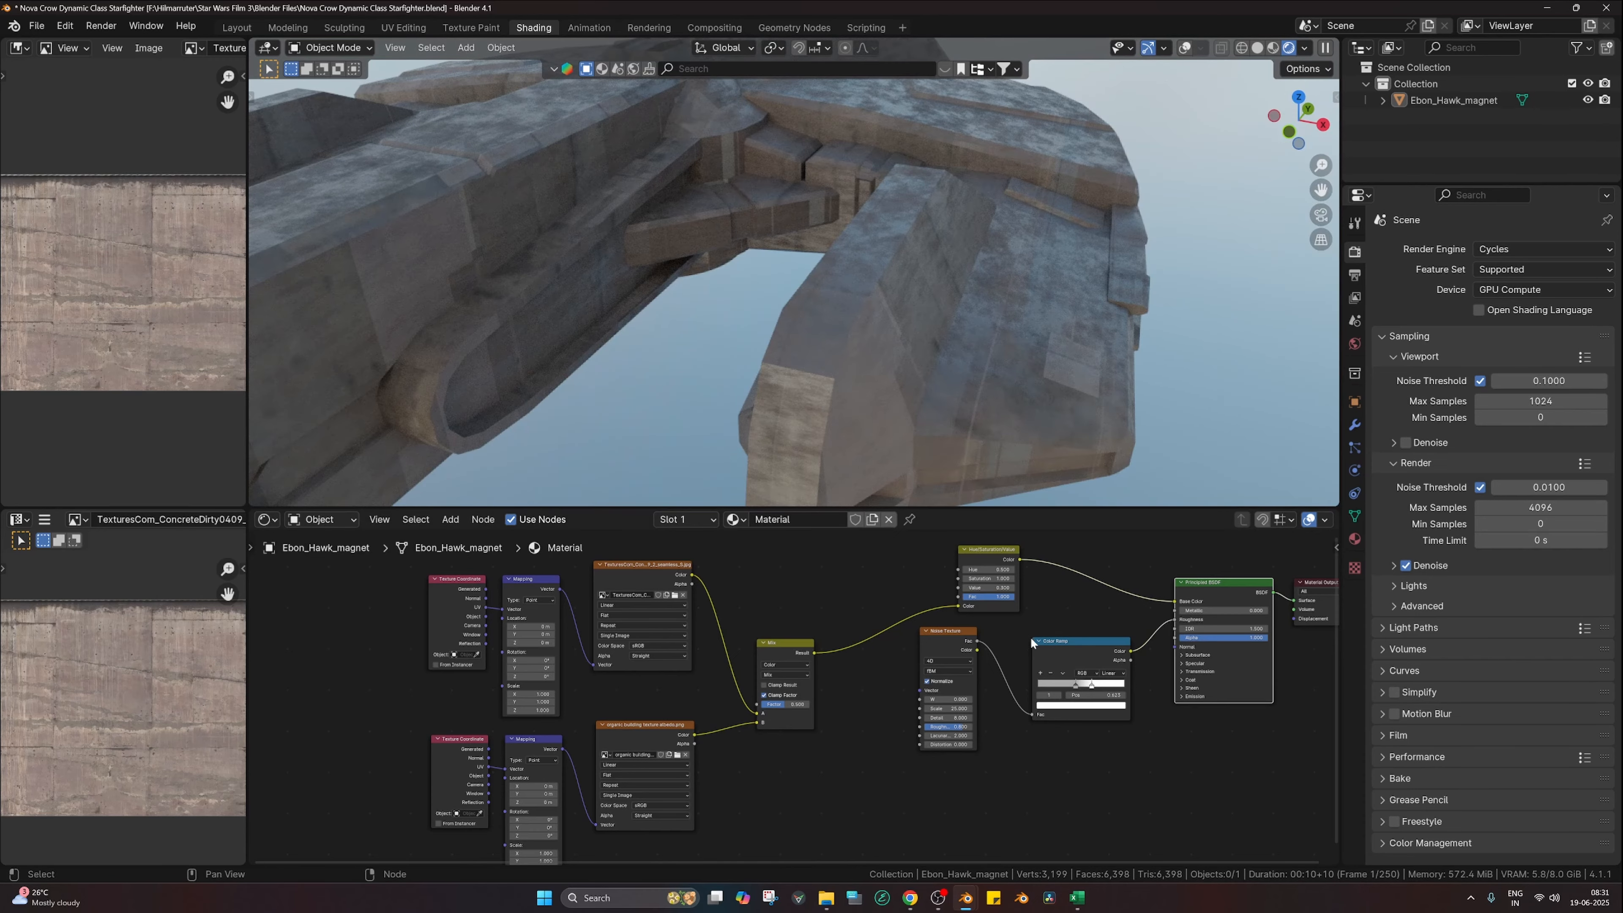
pyautogui.scroll(3, 795, 697)
# Step: Set the texture Mix factor to about 0.8
pyautogui.moveTo(796, 709)
pyautogui.mouseDown()
pyautogui.moveTo(780, 709)
pyautogui.moveTo(807, 709)
pyautogui.mouseUp()
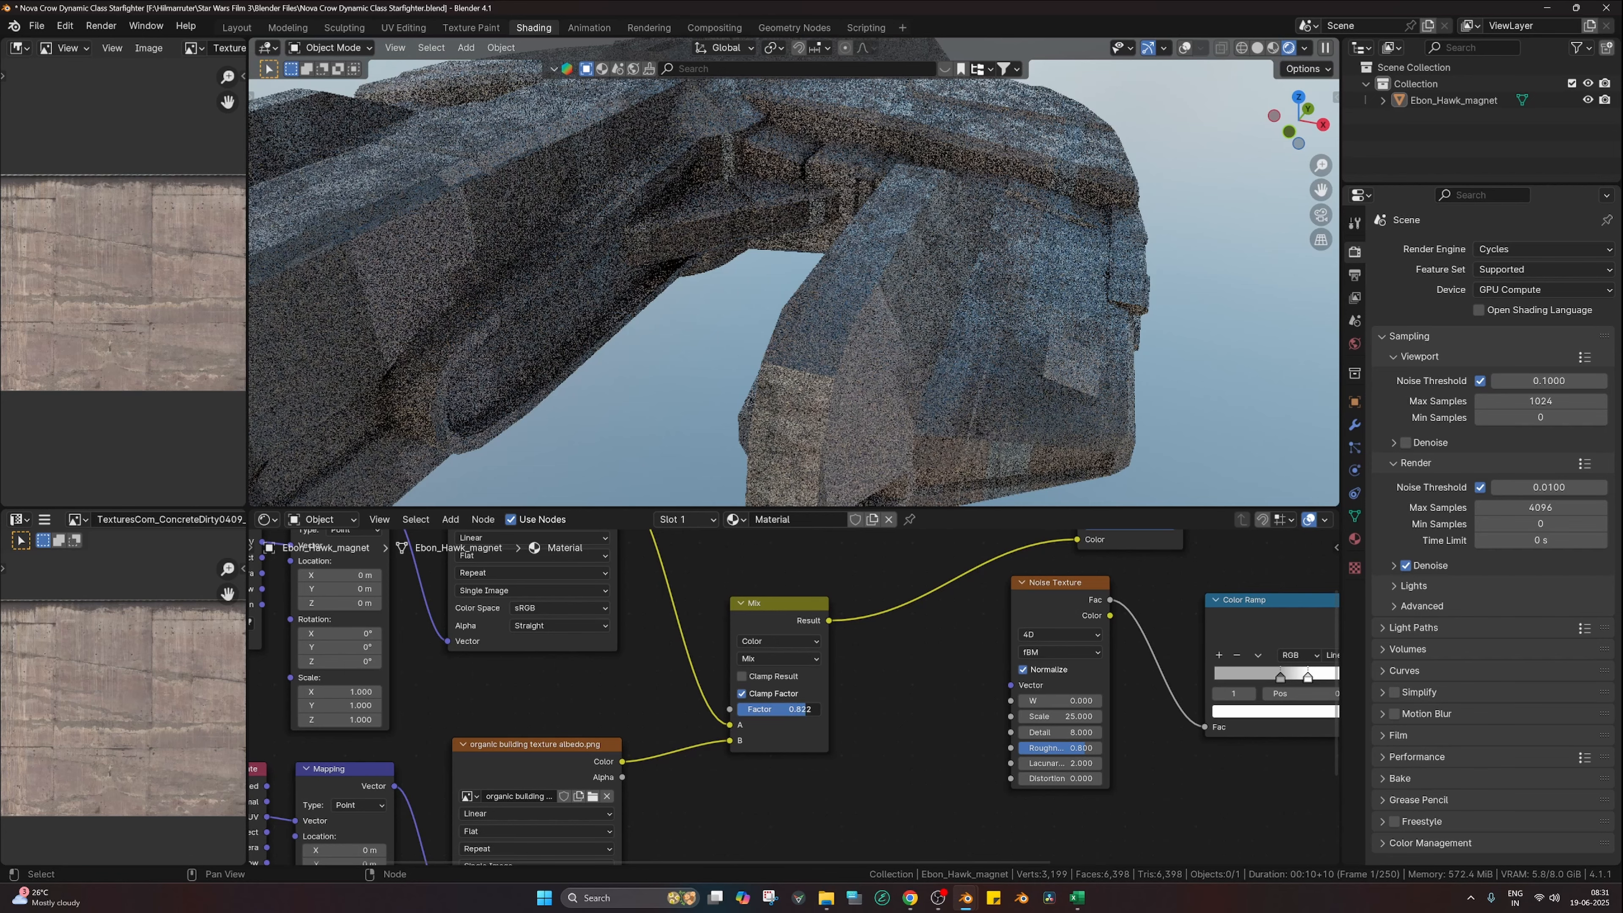
pyautogui.scroll(-6, 837, 403)
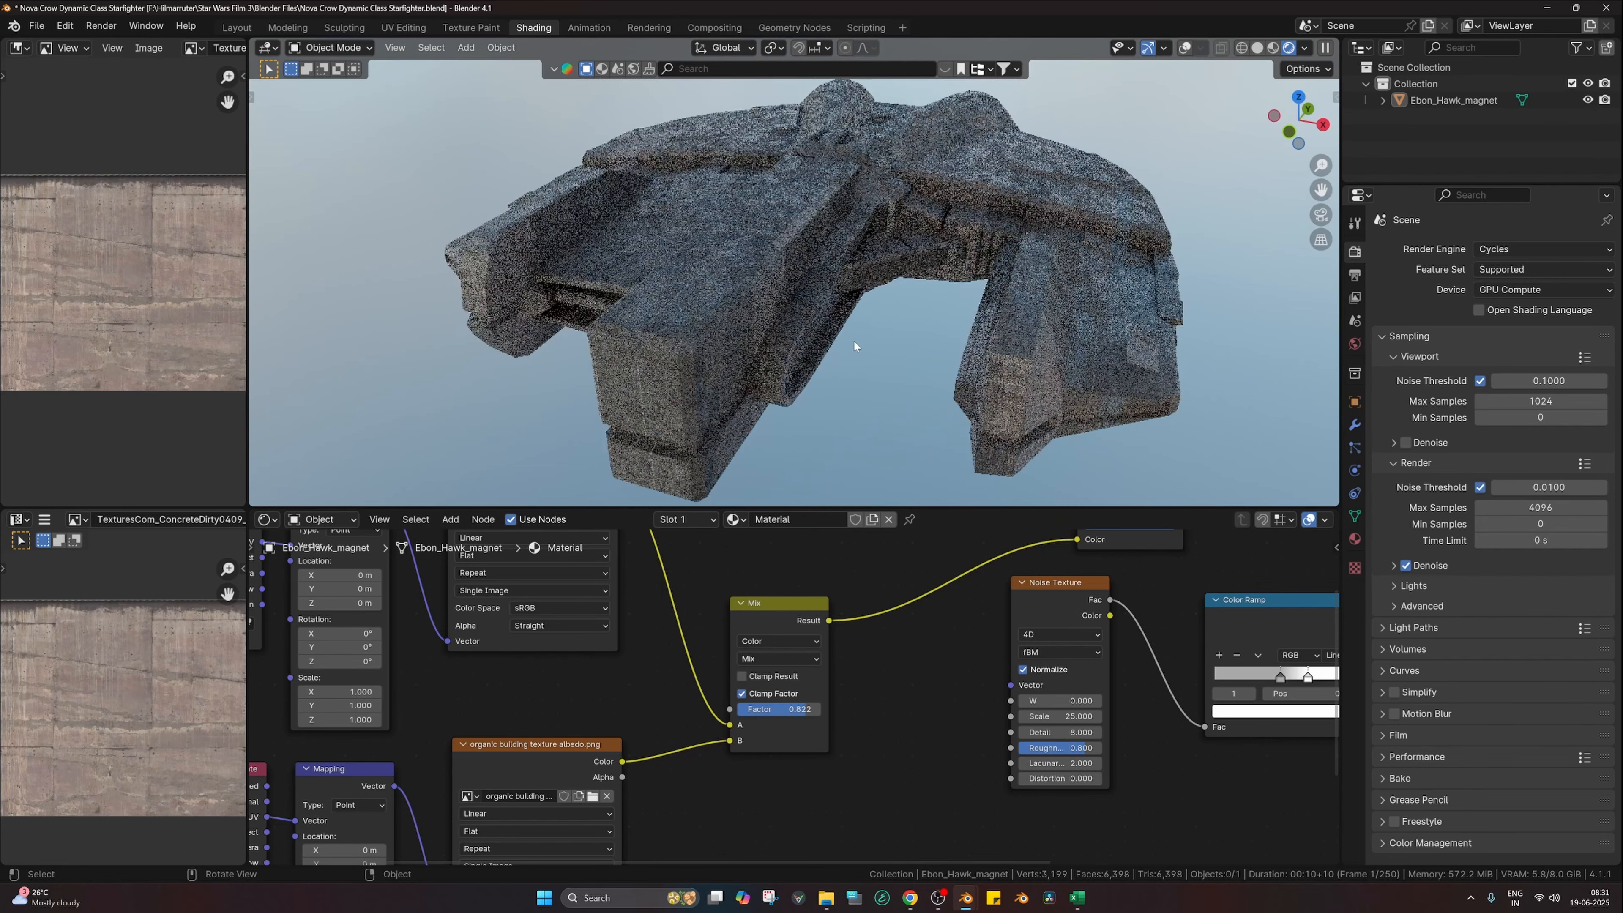
pyautogui.scroll(1, 854, 341)
pyautogui.moveTo(800, 708); pyautogui.dragTo(795, 708)
# Step: Try the Multiply blend mode on the texture Mix with a factor around 0.68
pyautogui.click(802, 661)
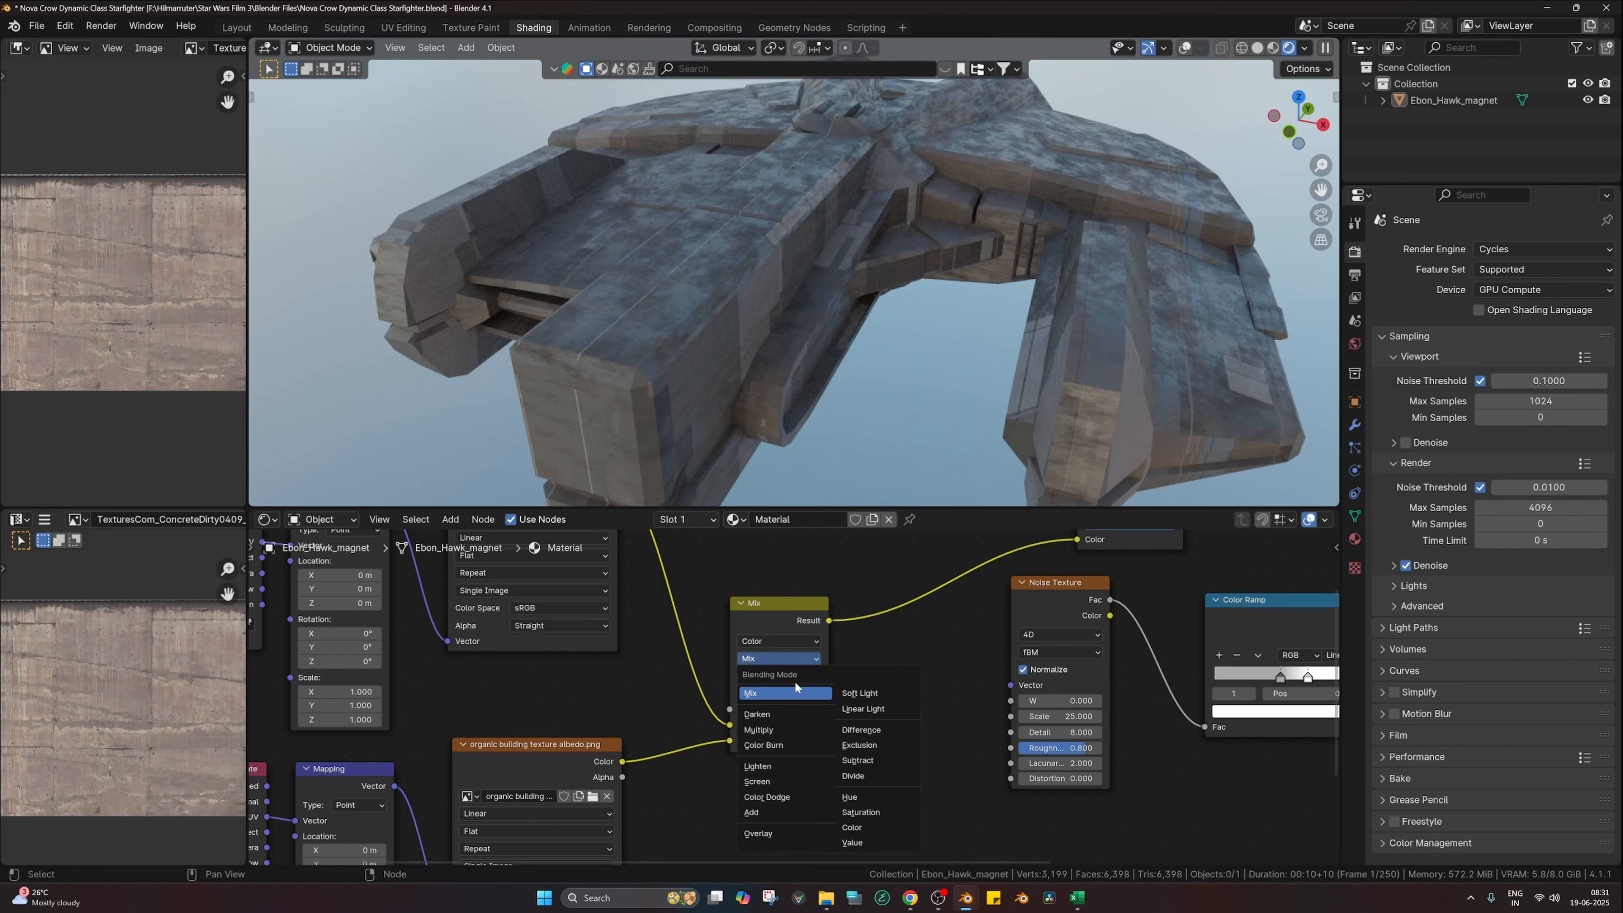
pyautogui.click(786, 730)
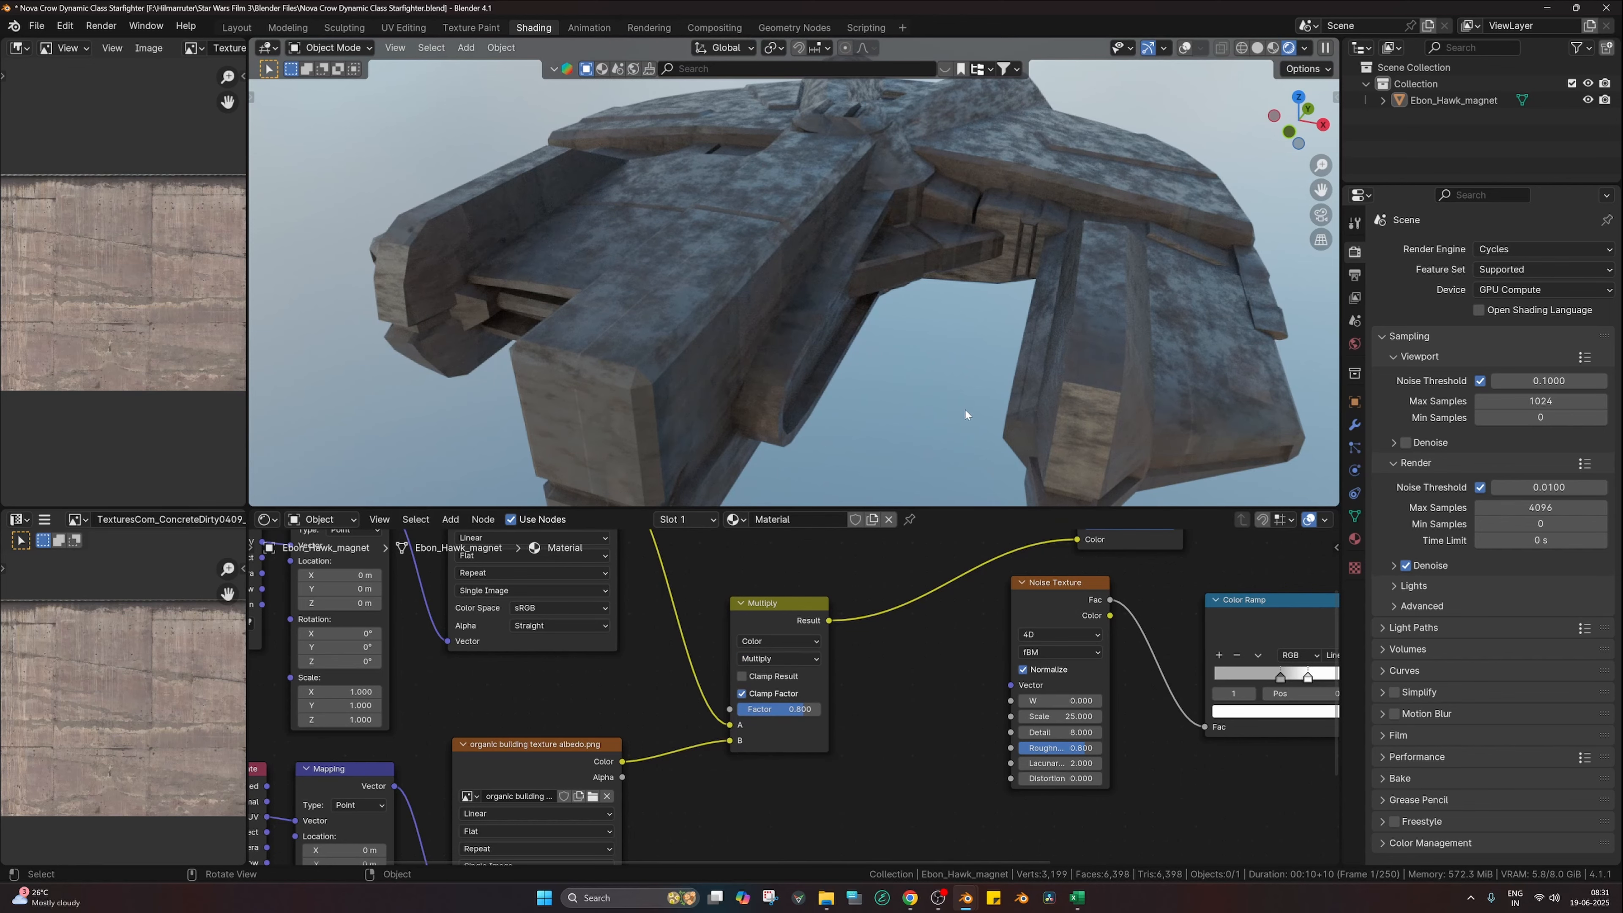
pyautogui.moveTo(798, 709); pyautogui.dragTo(788, 709)
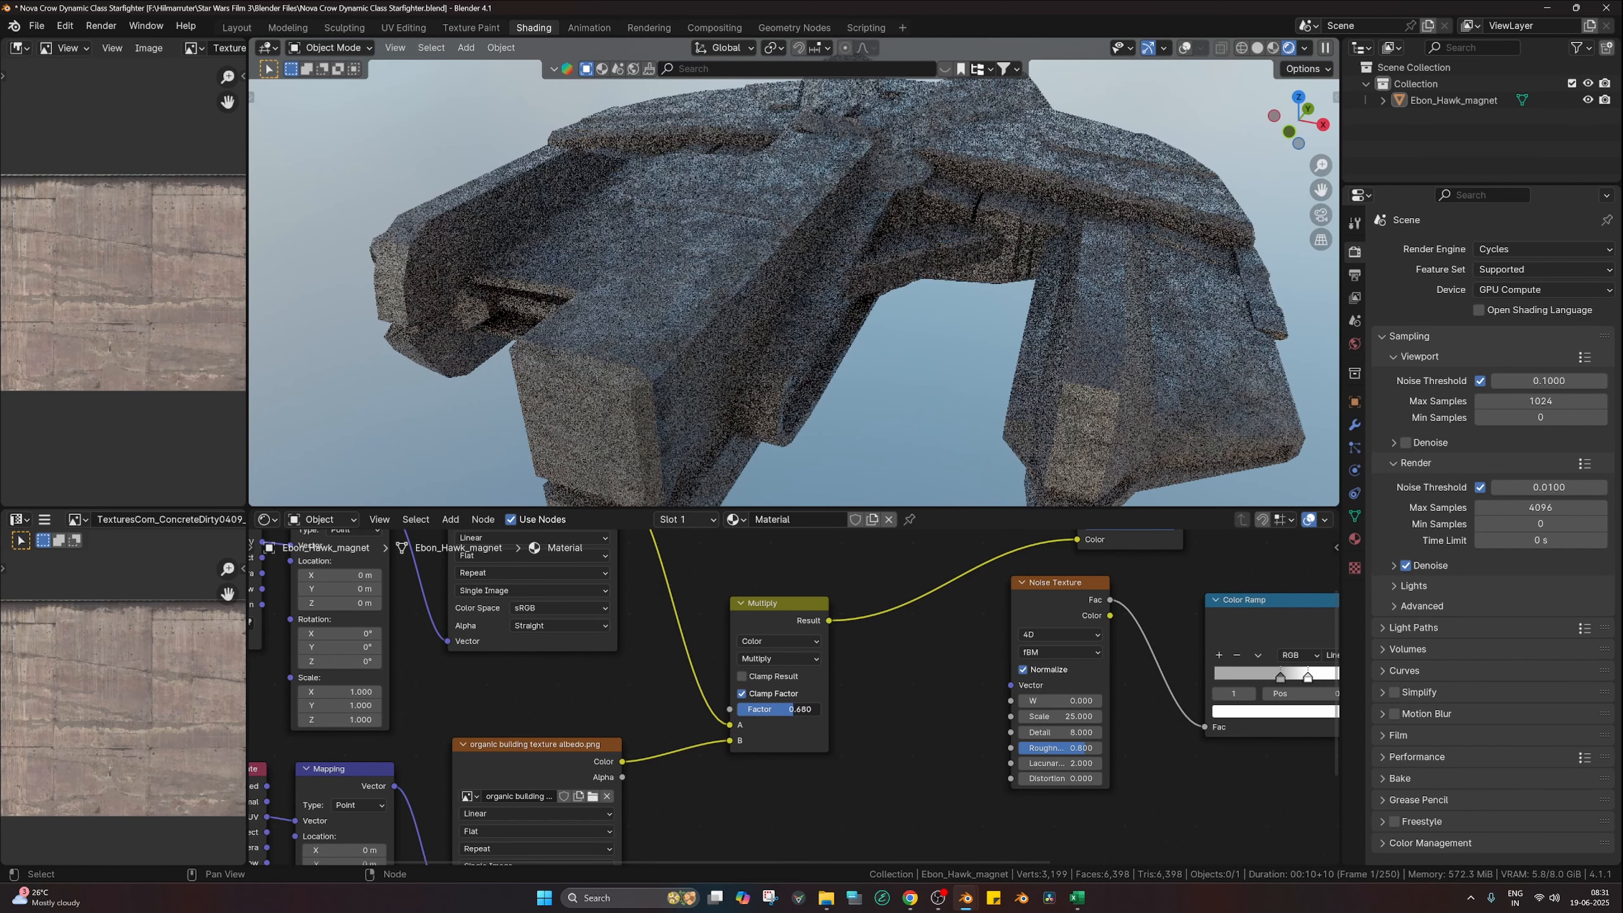
pyautogui.click(806, 712)
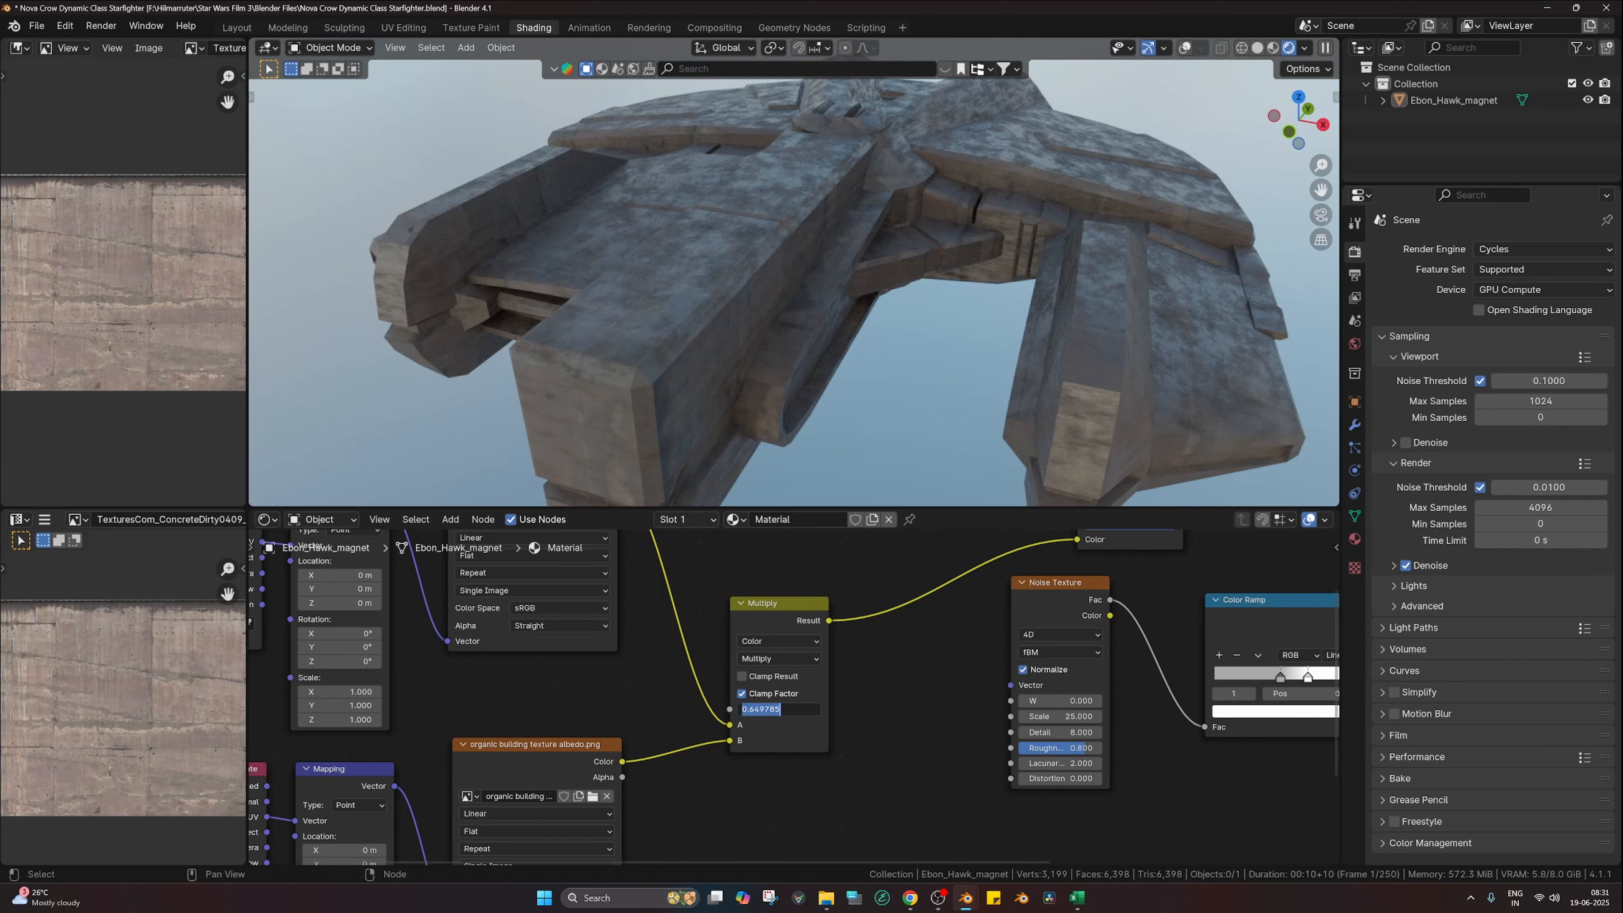
pyautogui.press('Return')
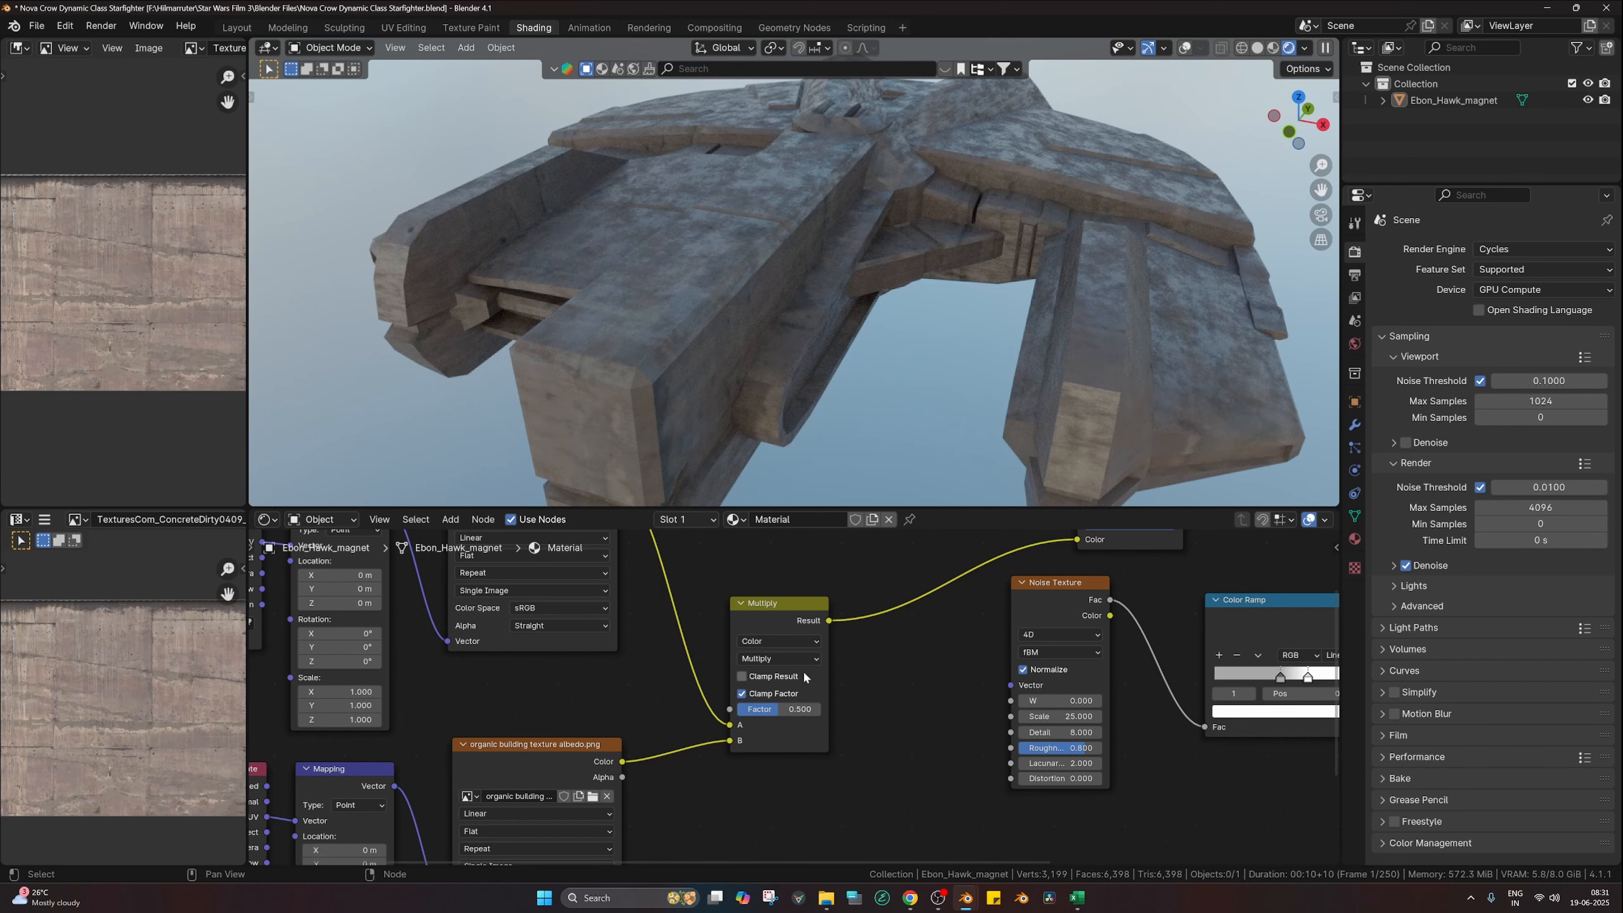
# Step: Switch the blend back to Mix and set its factor to 0.8, then 0.9
pyautogui.click(803, 659)
pyautogui.click(752, 693)
pyautogui.click(779, 708)
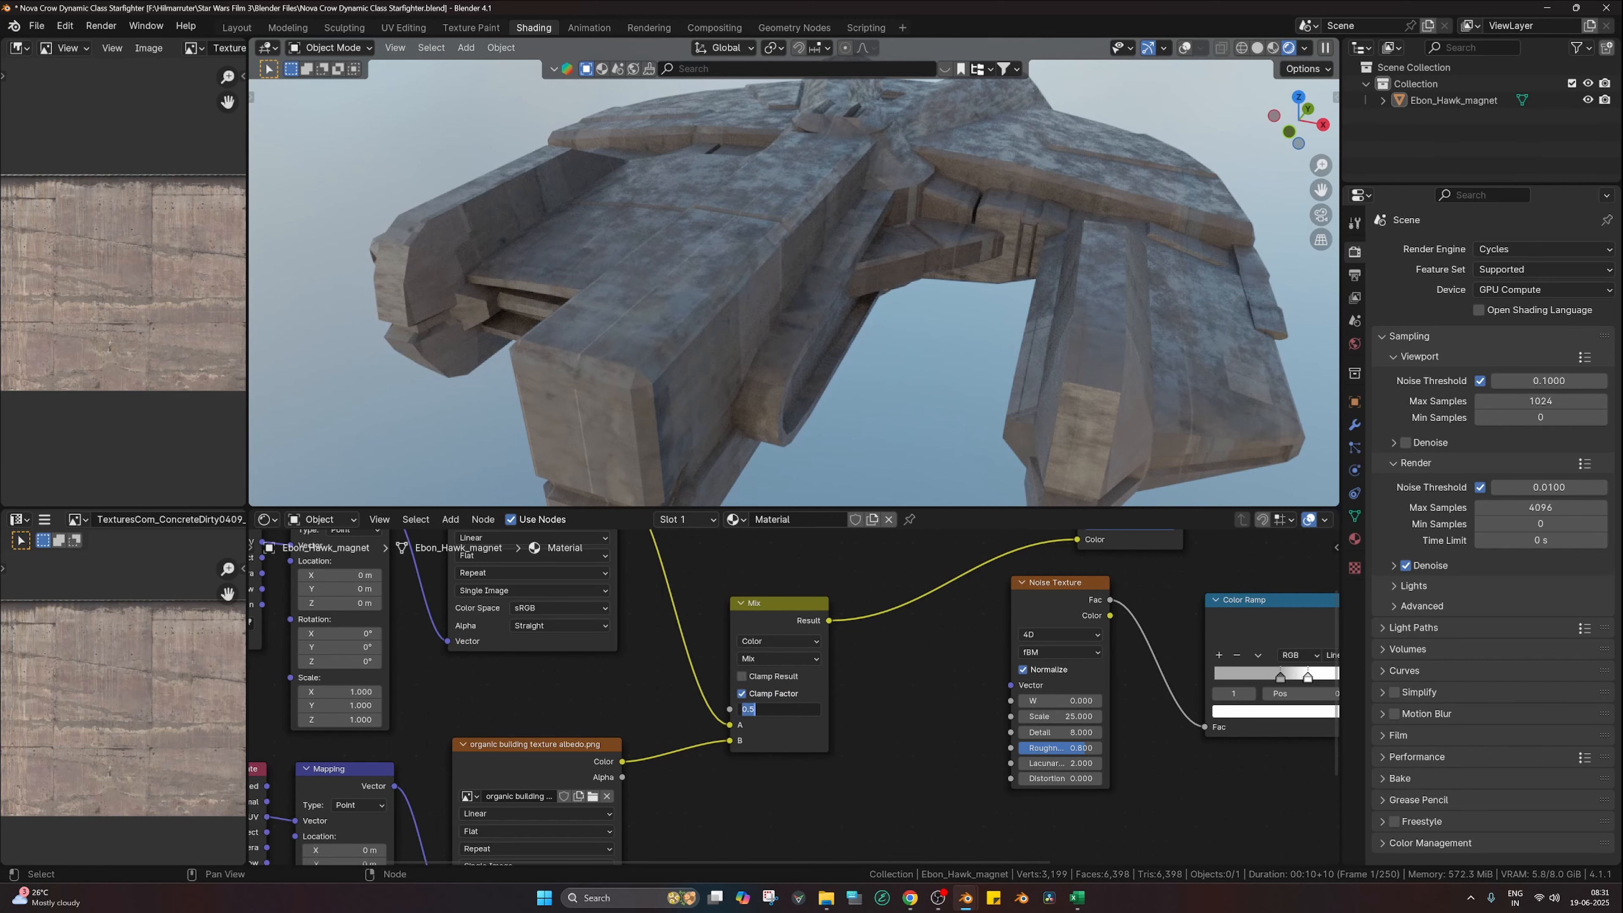
pyautogui.write('.8')
pyautogui.press('Return')
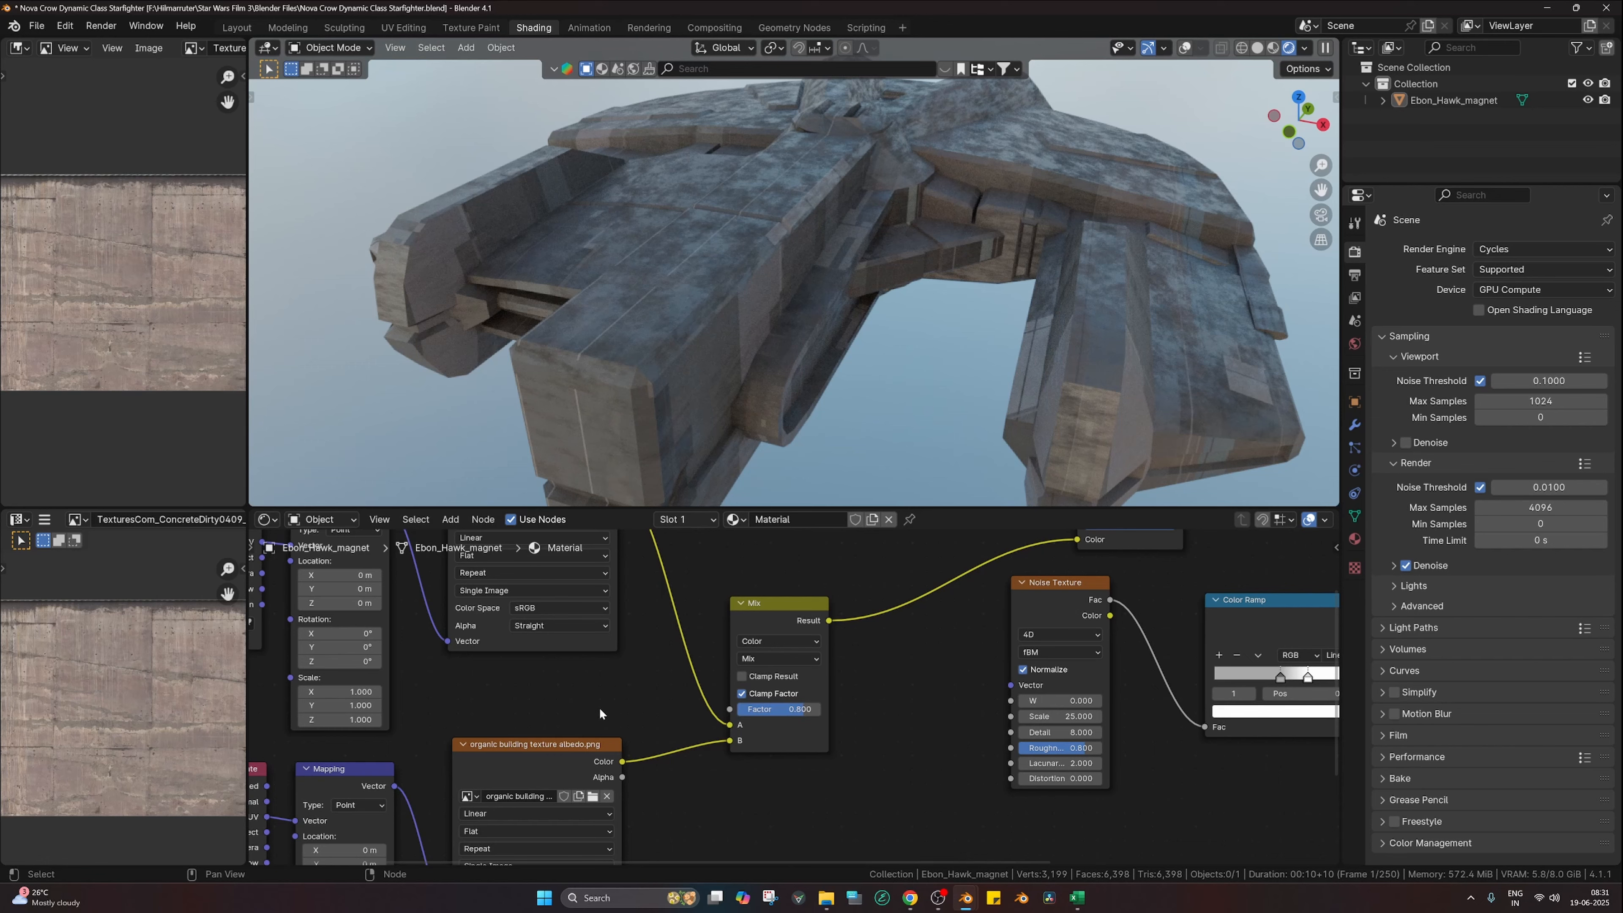
pyautogui.scroll(-1, 647, 704)
pyautogui.click(780, 706)
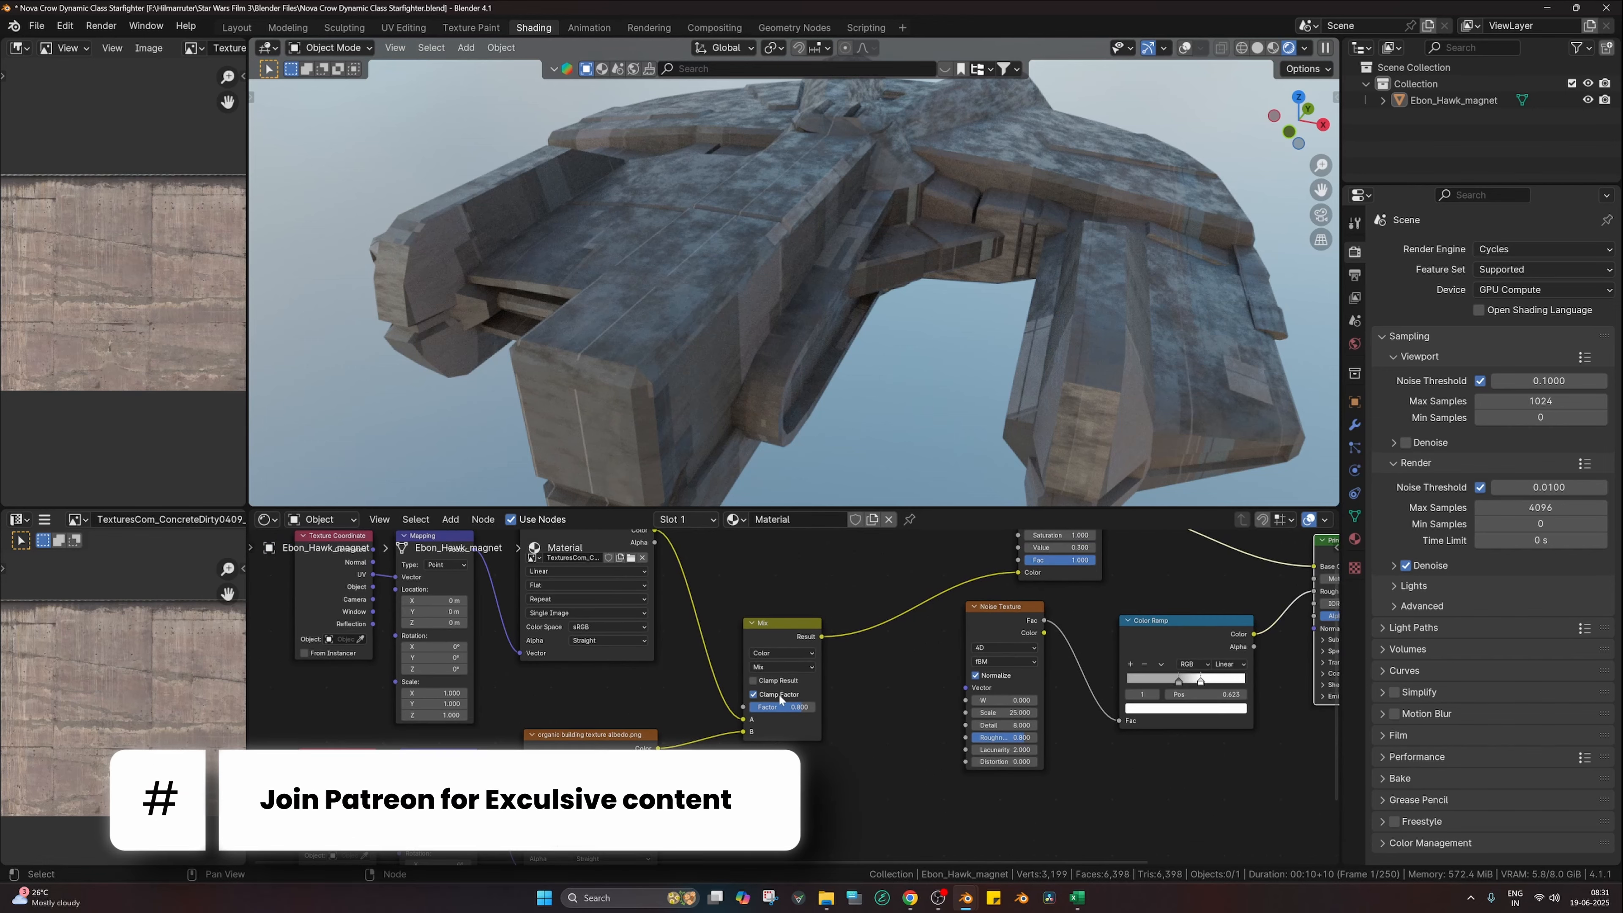
pyautogui.write('.9')
pyautogui.press('Return')
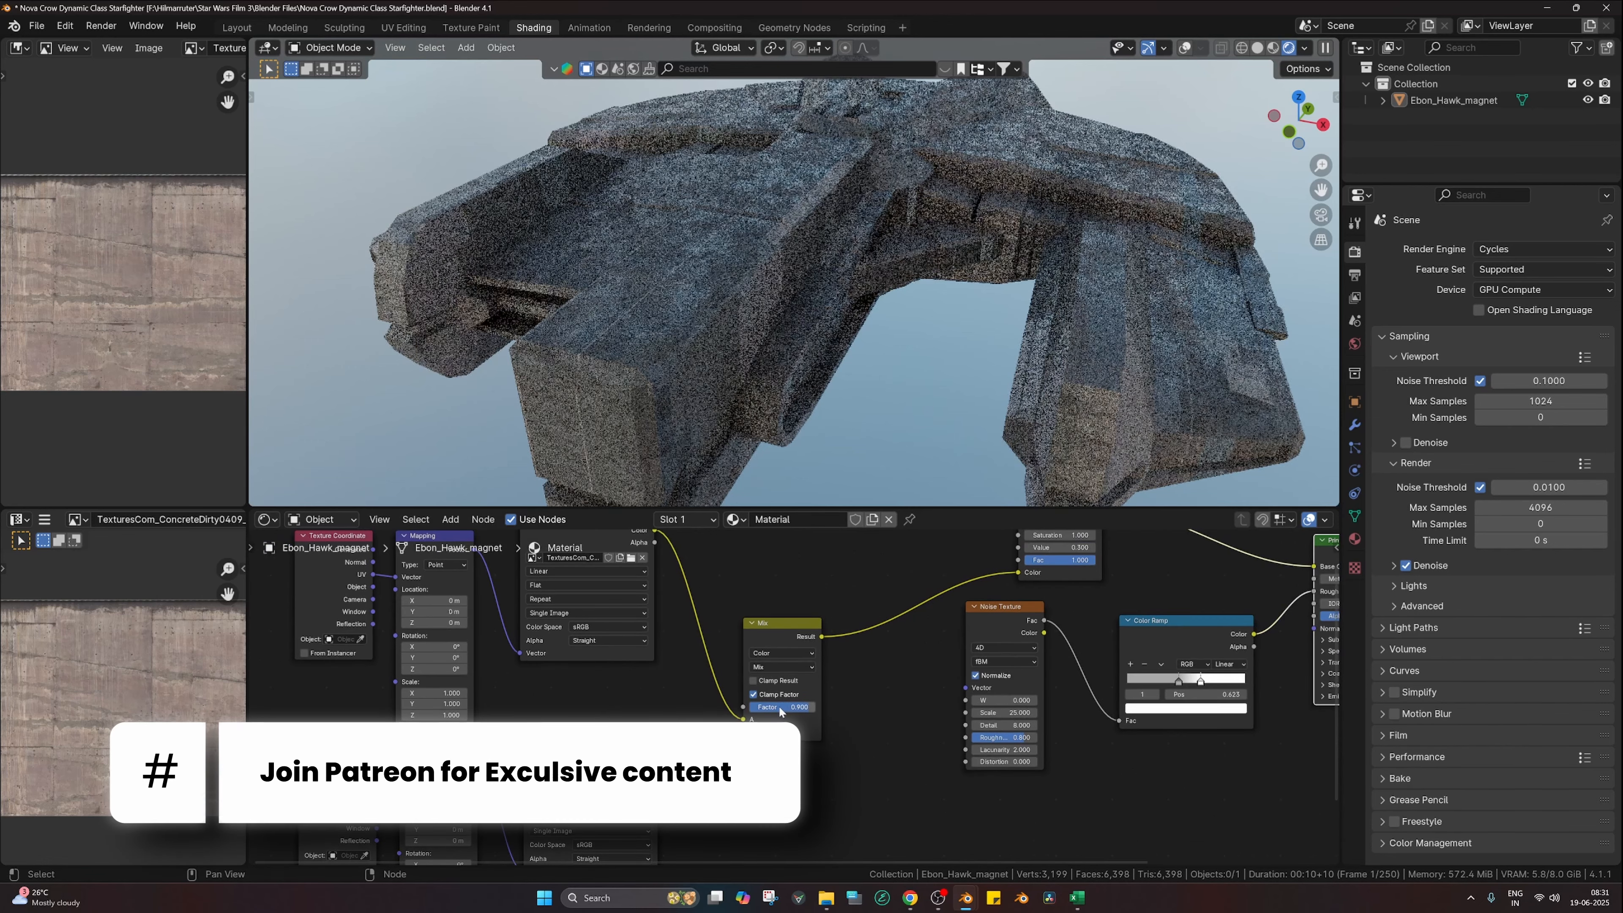
# Step: Box-select the left-hand texture nodes for rearranging
pyautogui.scroll(-5, 895, 398)
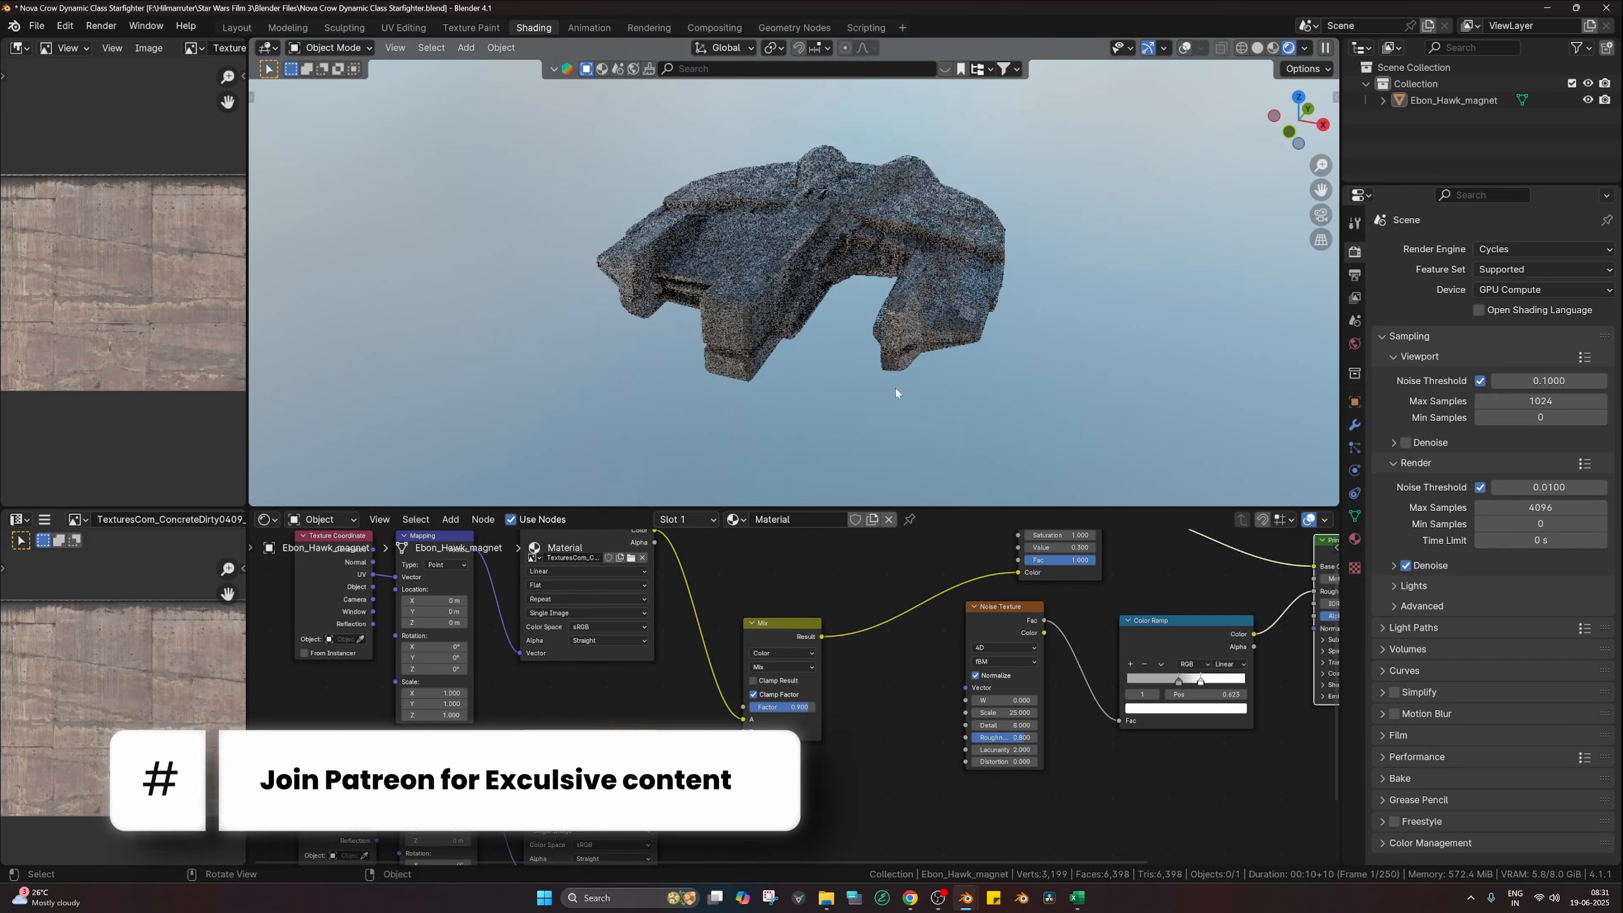
pyautogui.moveTo(899, 387); pyautogui.dragTo(927, 398, button='middle')
pyautogui.scroll(-3, 945, 708)
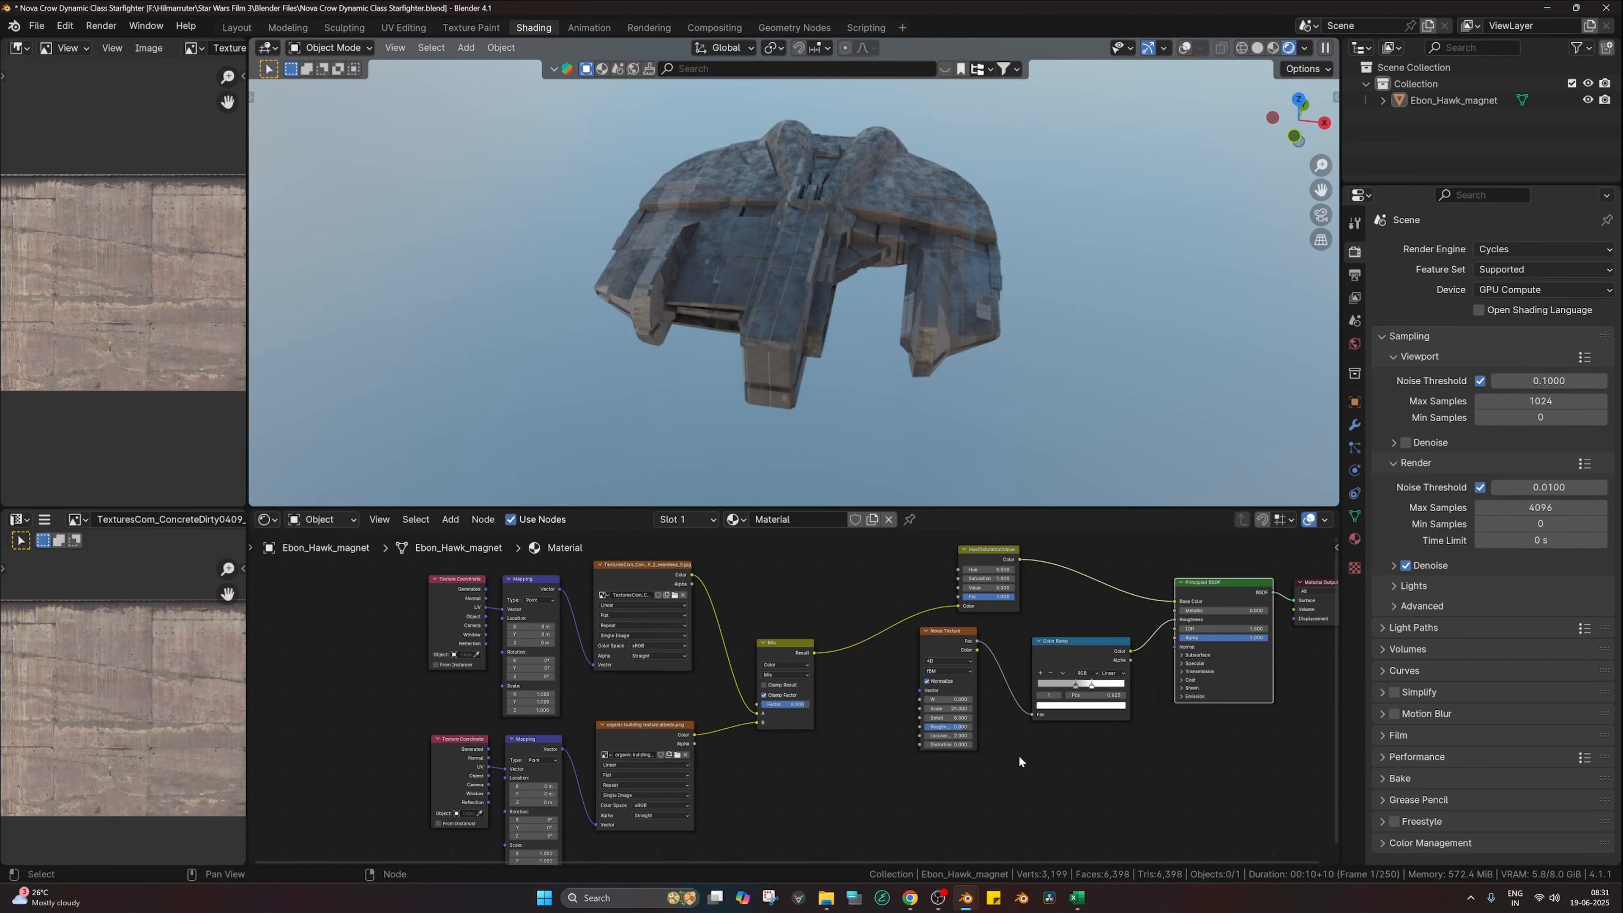
pyautogui.moveTo(407, 556); pyautogui.dragTo(832, 880)
# Step: Move the texture, Hue/Saturation/Value, Noise Texture and Color Ramp nodes up-left to free space
pyautogui.press('g')
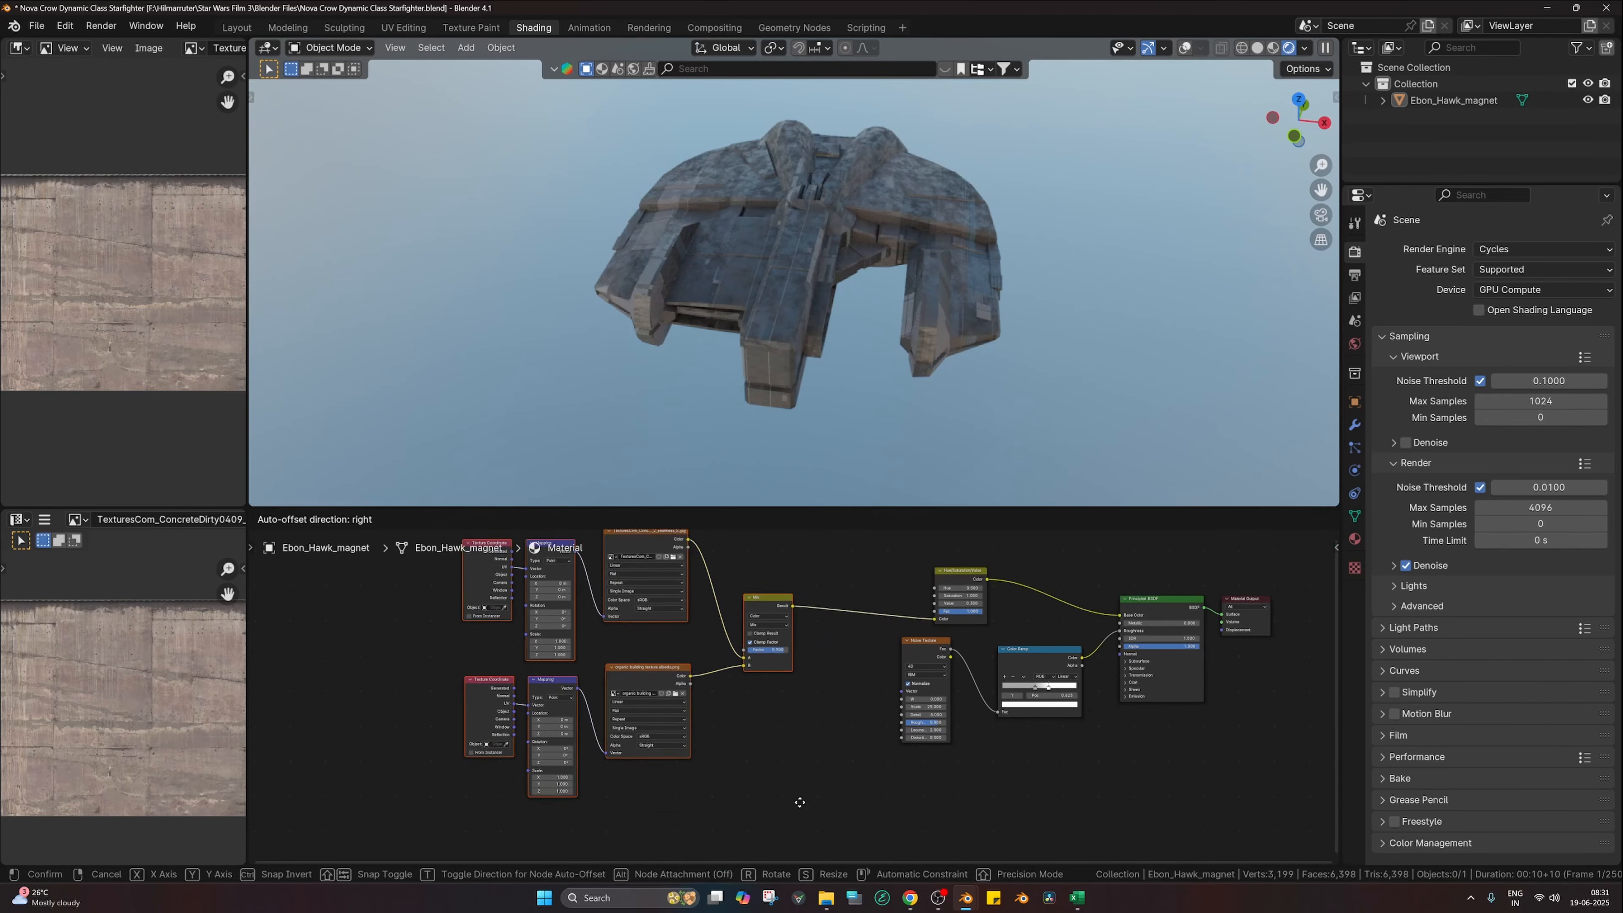
pyautogui.click(763, 696)
pyautogui.click(972, 583)
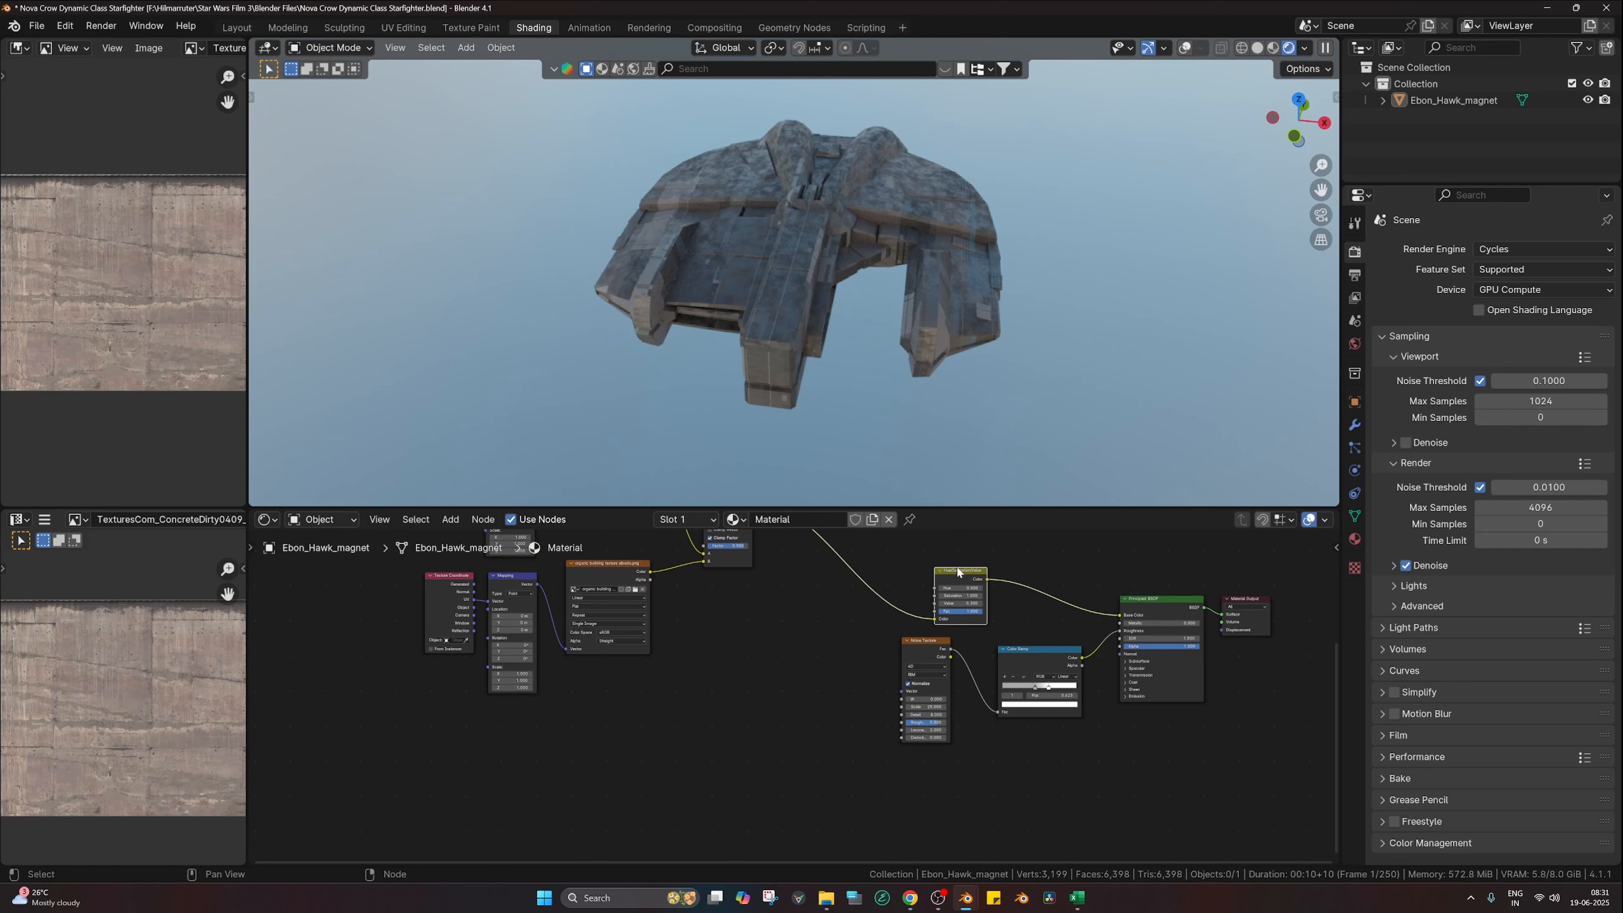
pyautogui.moveTo(957, 570); pyautogui.dragTo(895, 524)
pyautogui.moveTo(854, 672); pyautogui.dragTo(1159, 703)
pyautogui.press('g')
pyautogui.click(983, 692)
pyautogui.click(985, 741)
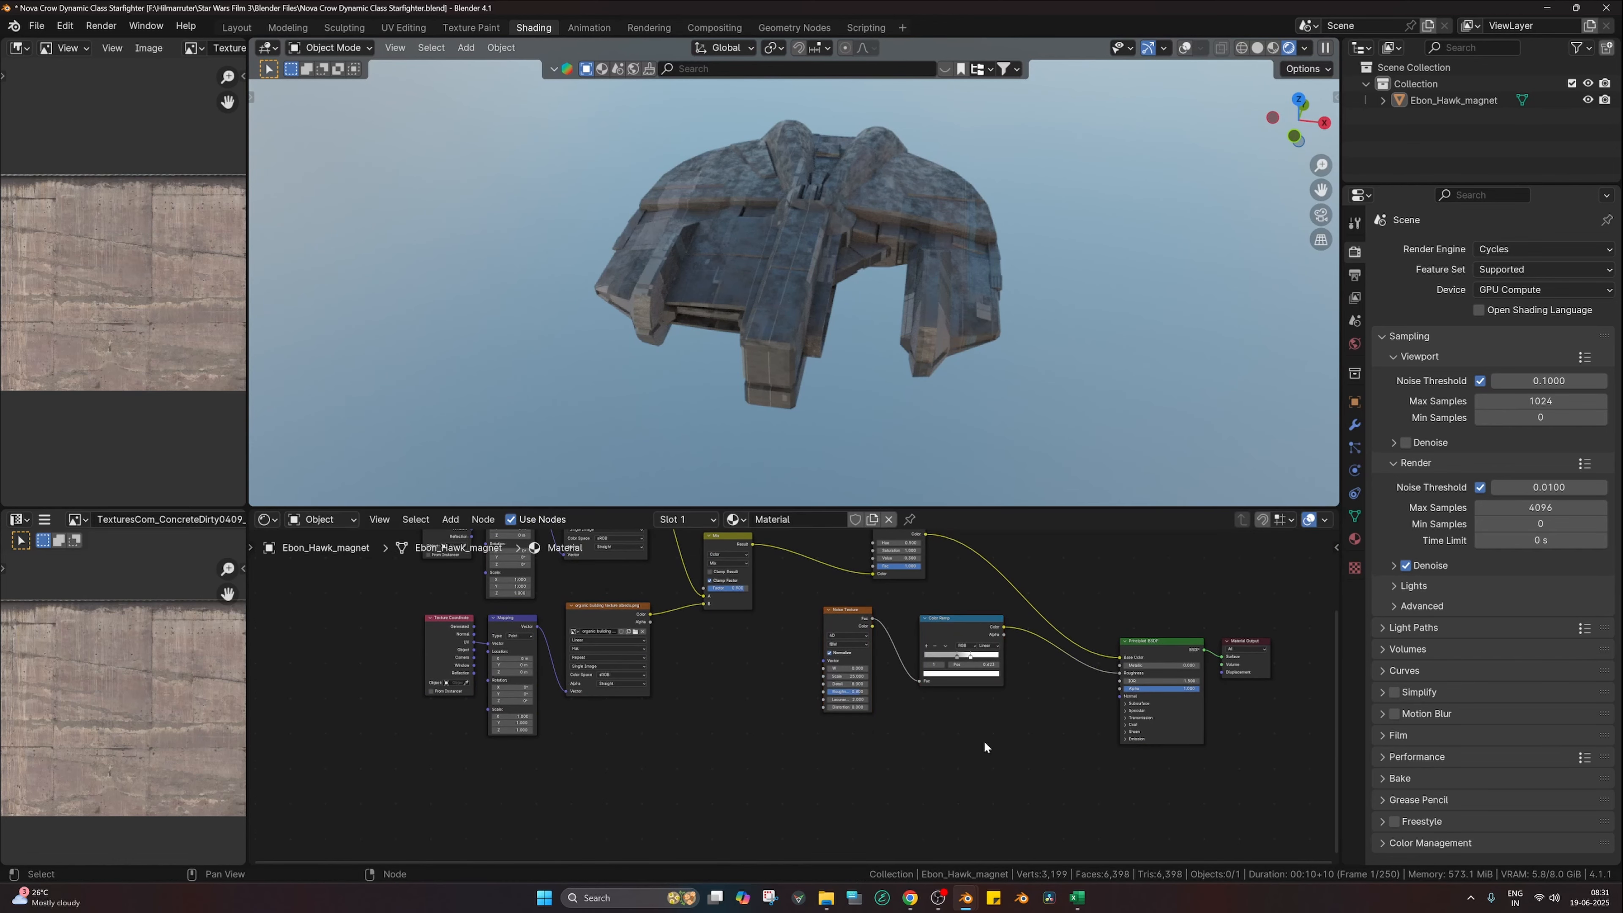
pyautogui.moveTo(893, 774); pyautogui.dragTo(875, 715, button='middle')
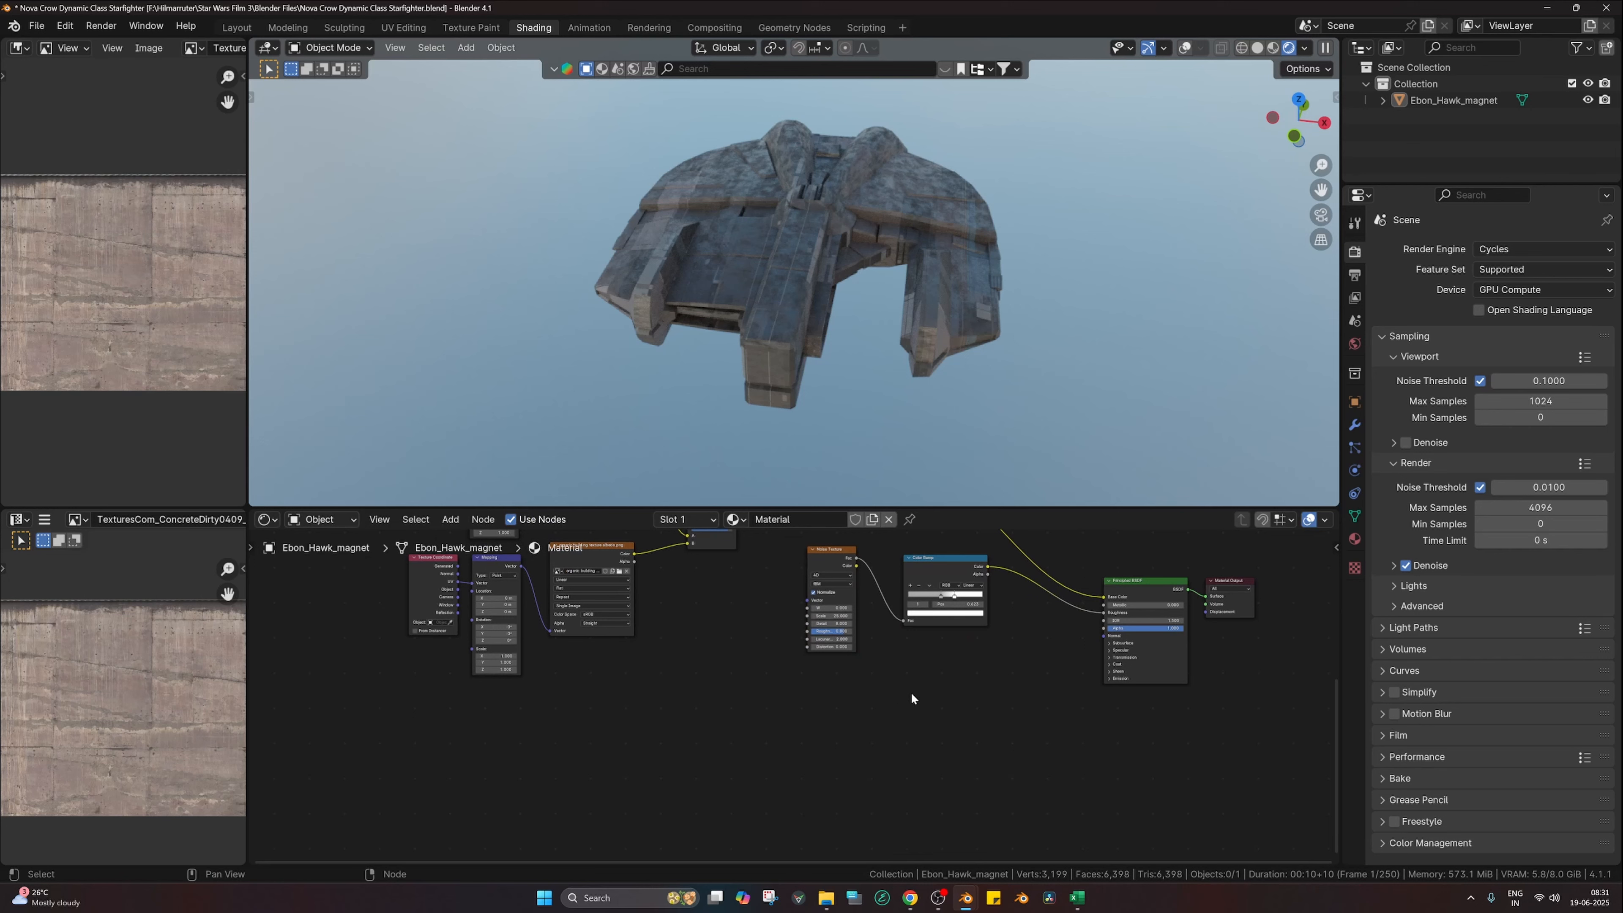
# Step: Add a Bump node below the Color Ramp and feed the Mix result into its Height
pyautogui.hotkey('shift', 'a')
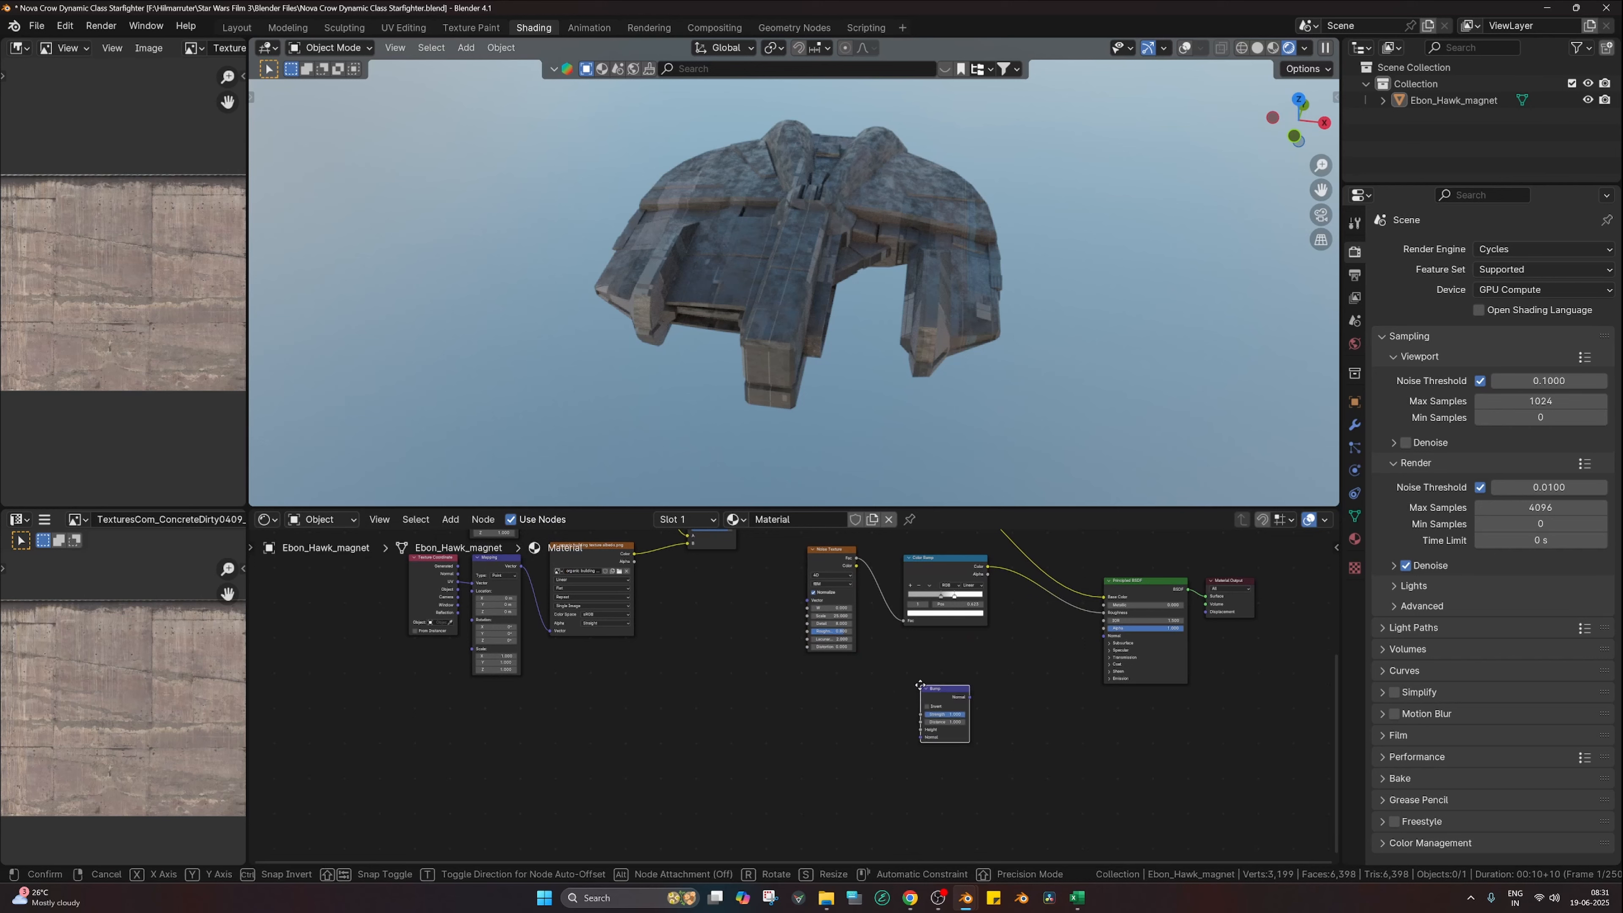
pyautogui.click(896, 682)
pyautogui.moveTo(895, 682); pyautogui.dragTo(911, 753, button='middle')
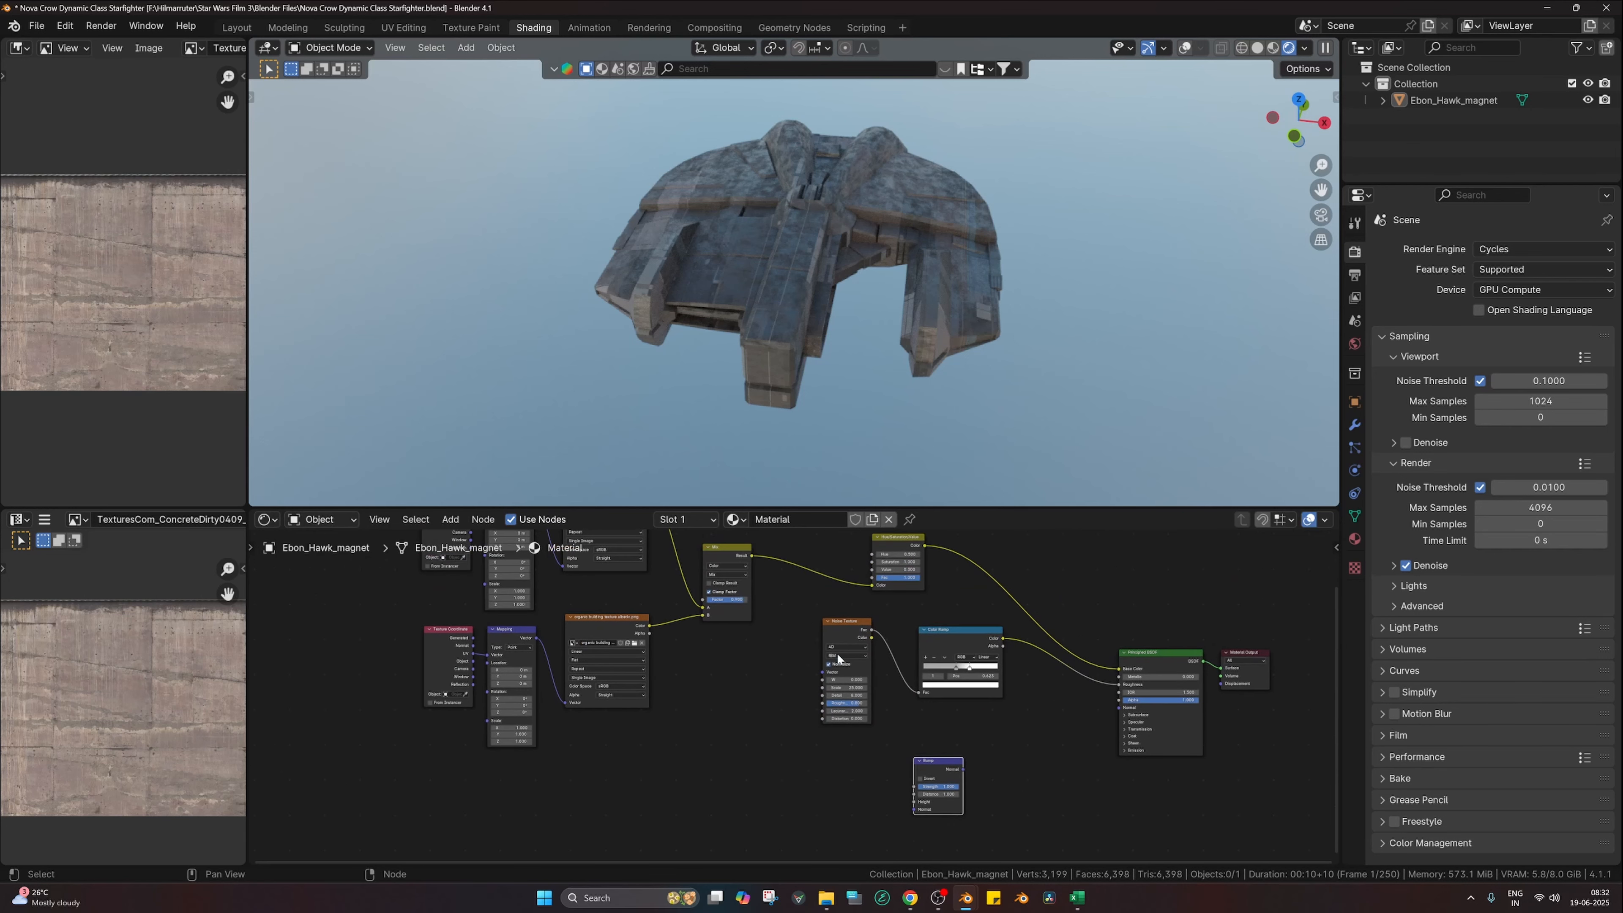
pyautogui.moveTo(752, 554); pyautogui.dragTo(1118, 707)
# Step: Insert a new Color Ramp into the Mix-to-Bump link and check the bumped hull
pyautogui.hotkey('alt', 'c')
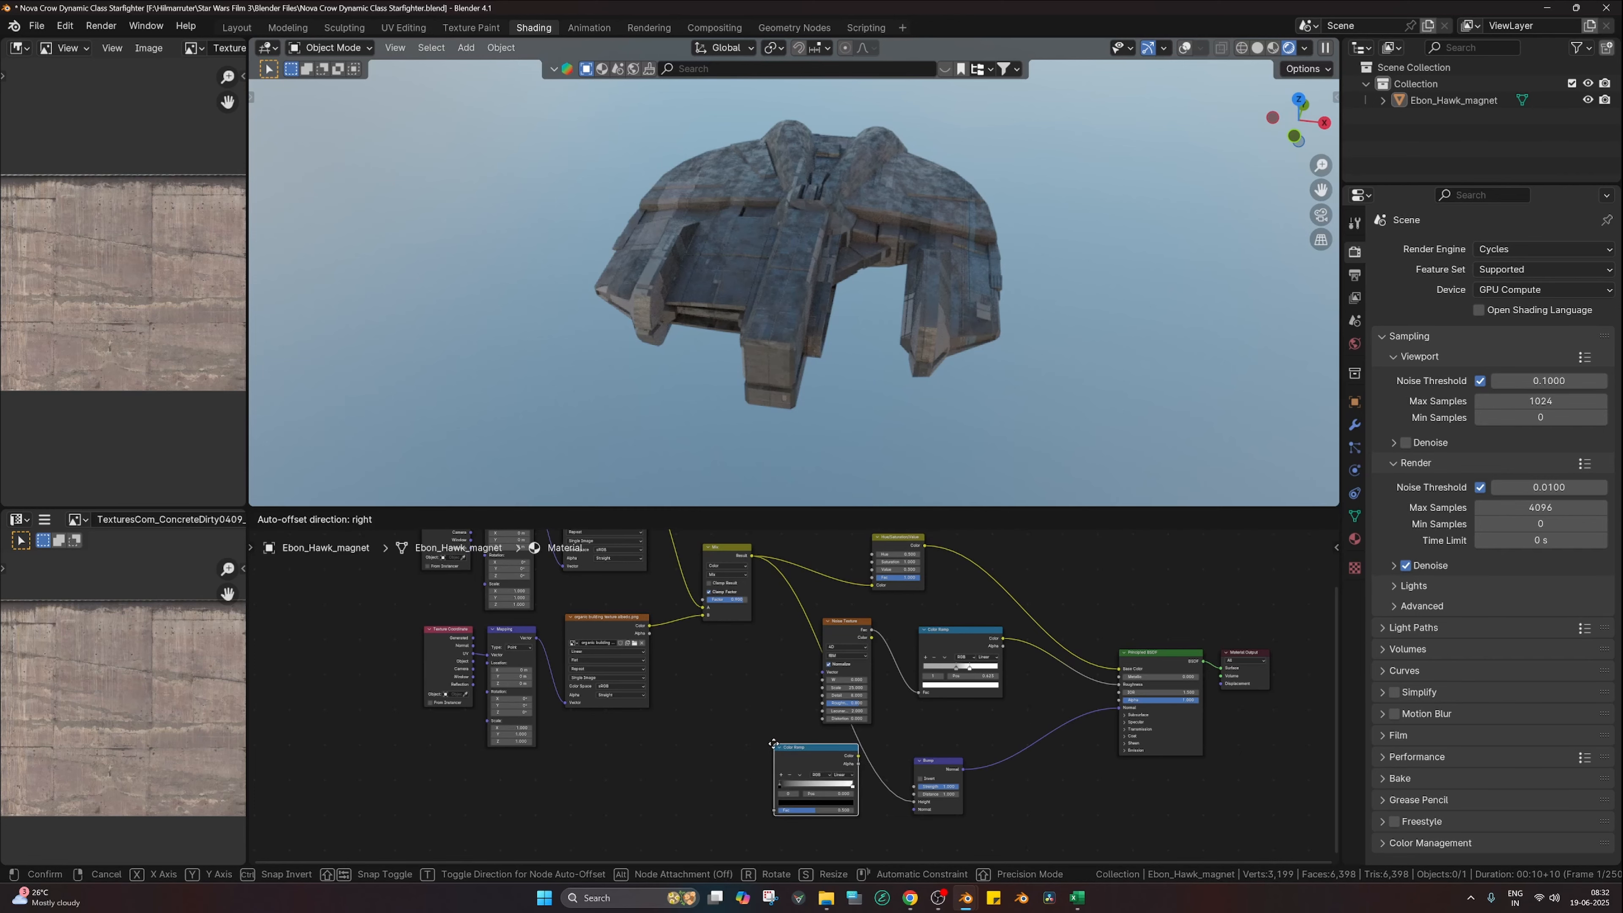
pyautogui.click(803, 744)
pyautogui.scroll(1, 864, 764)
pyautogui.scroll(2, 915, 285)
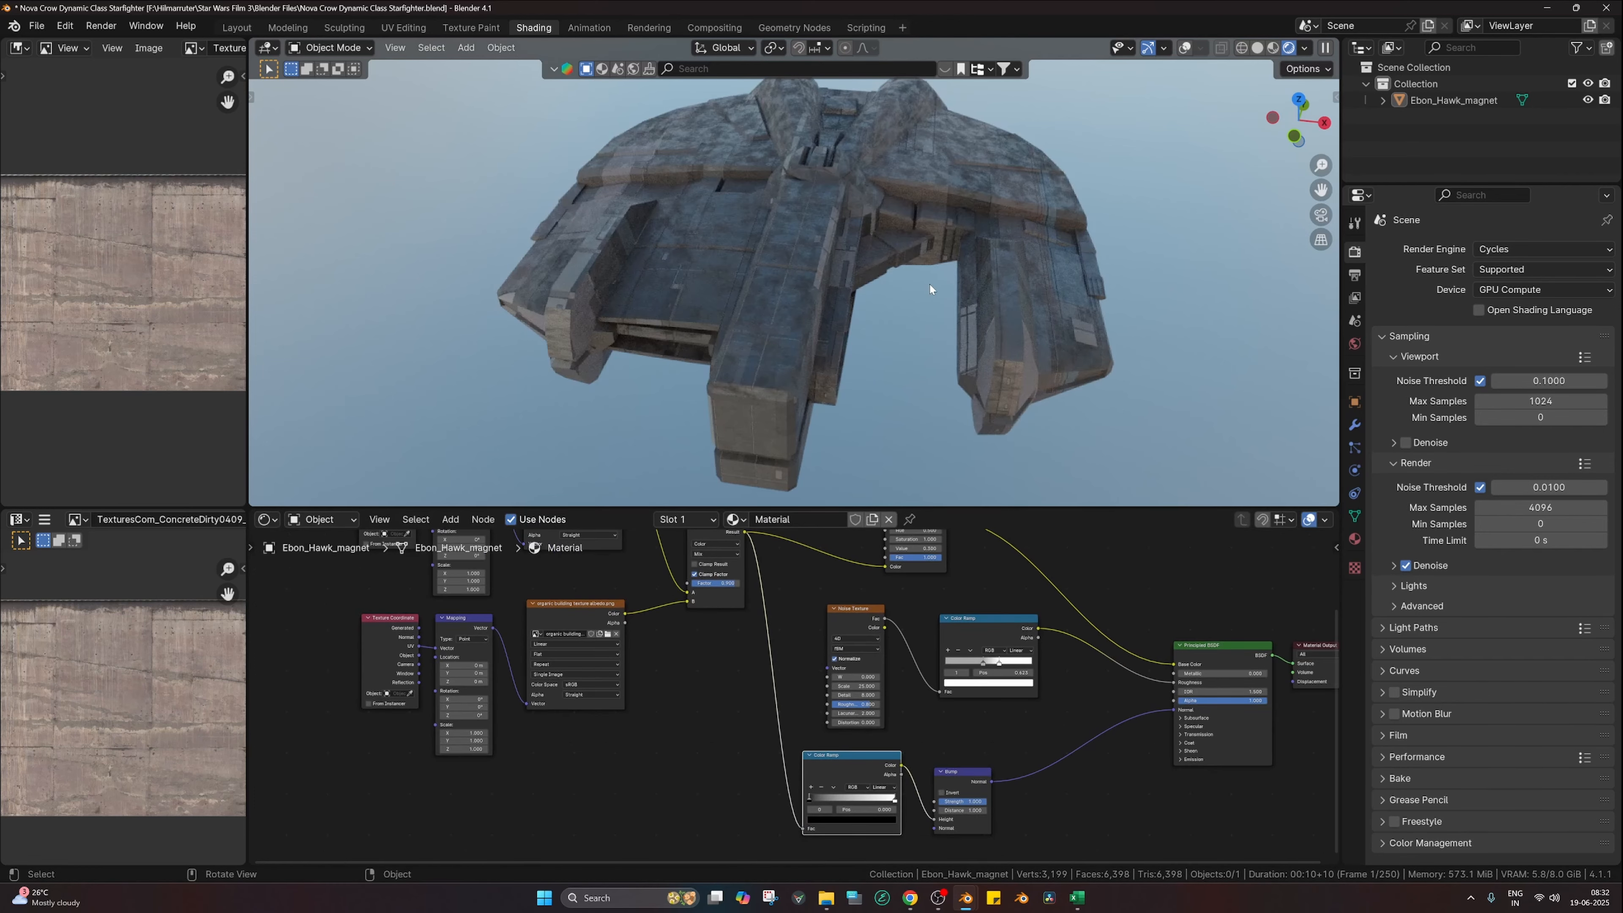
pyautogui.moveTo(975, 294); pyautogui.dragTo(976, 281, button='middle')
pyautogui.scroll(1, 976, 283)
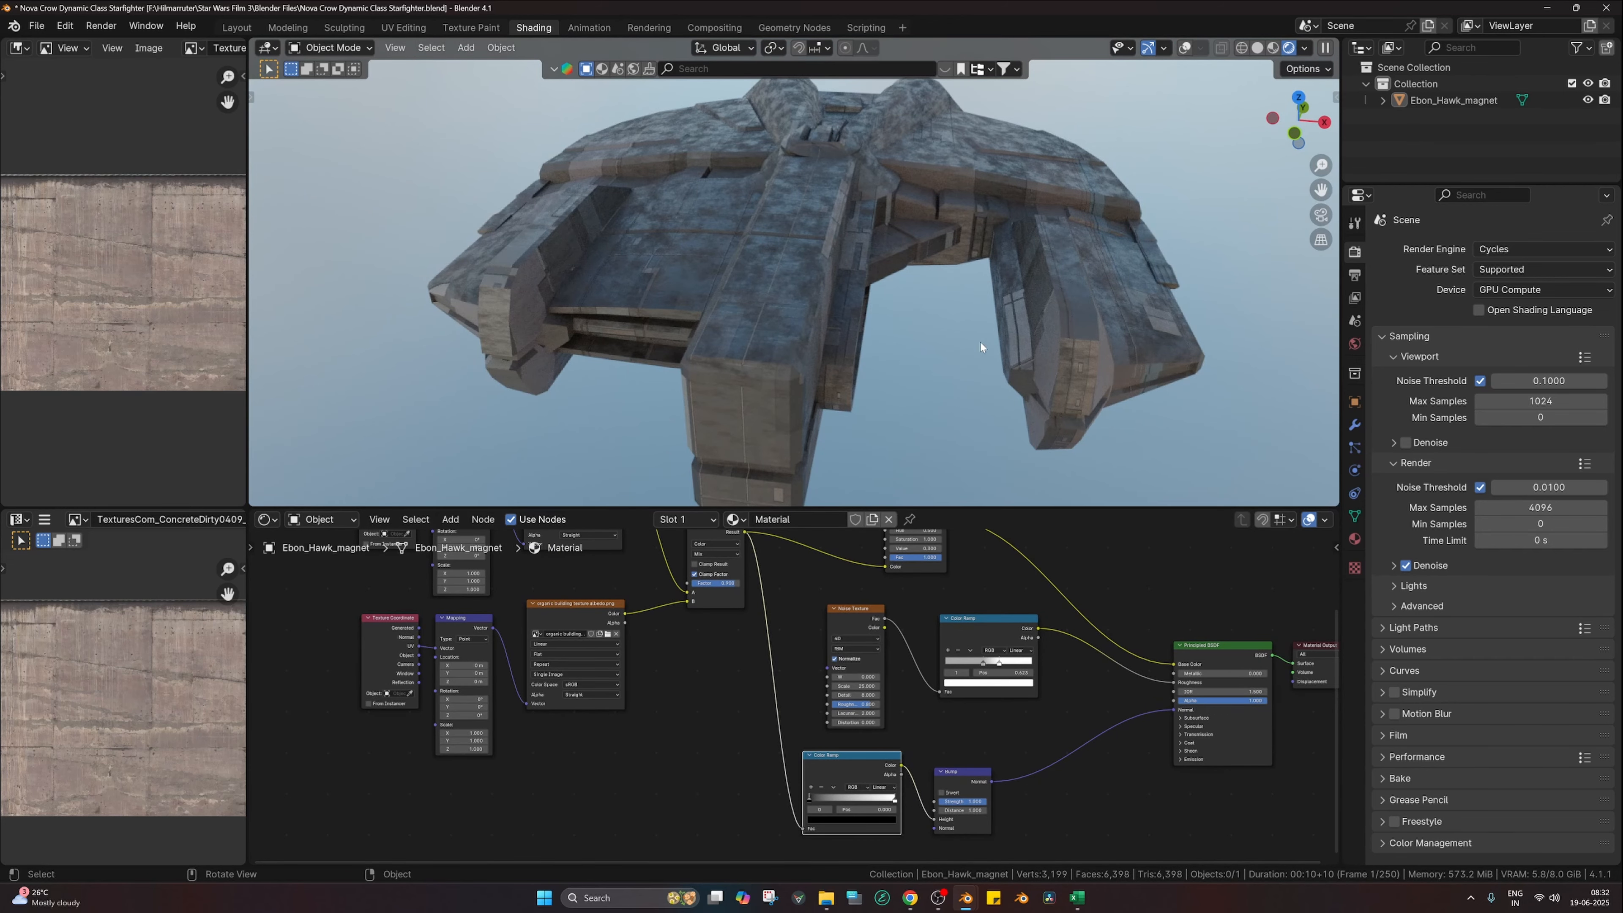
pyautogui.scroll(-2, 719, 682)
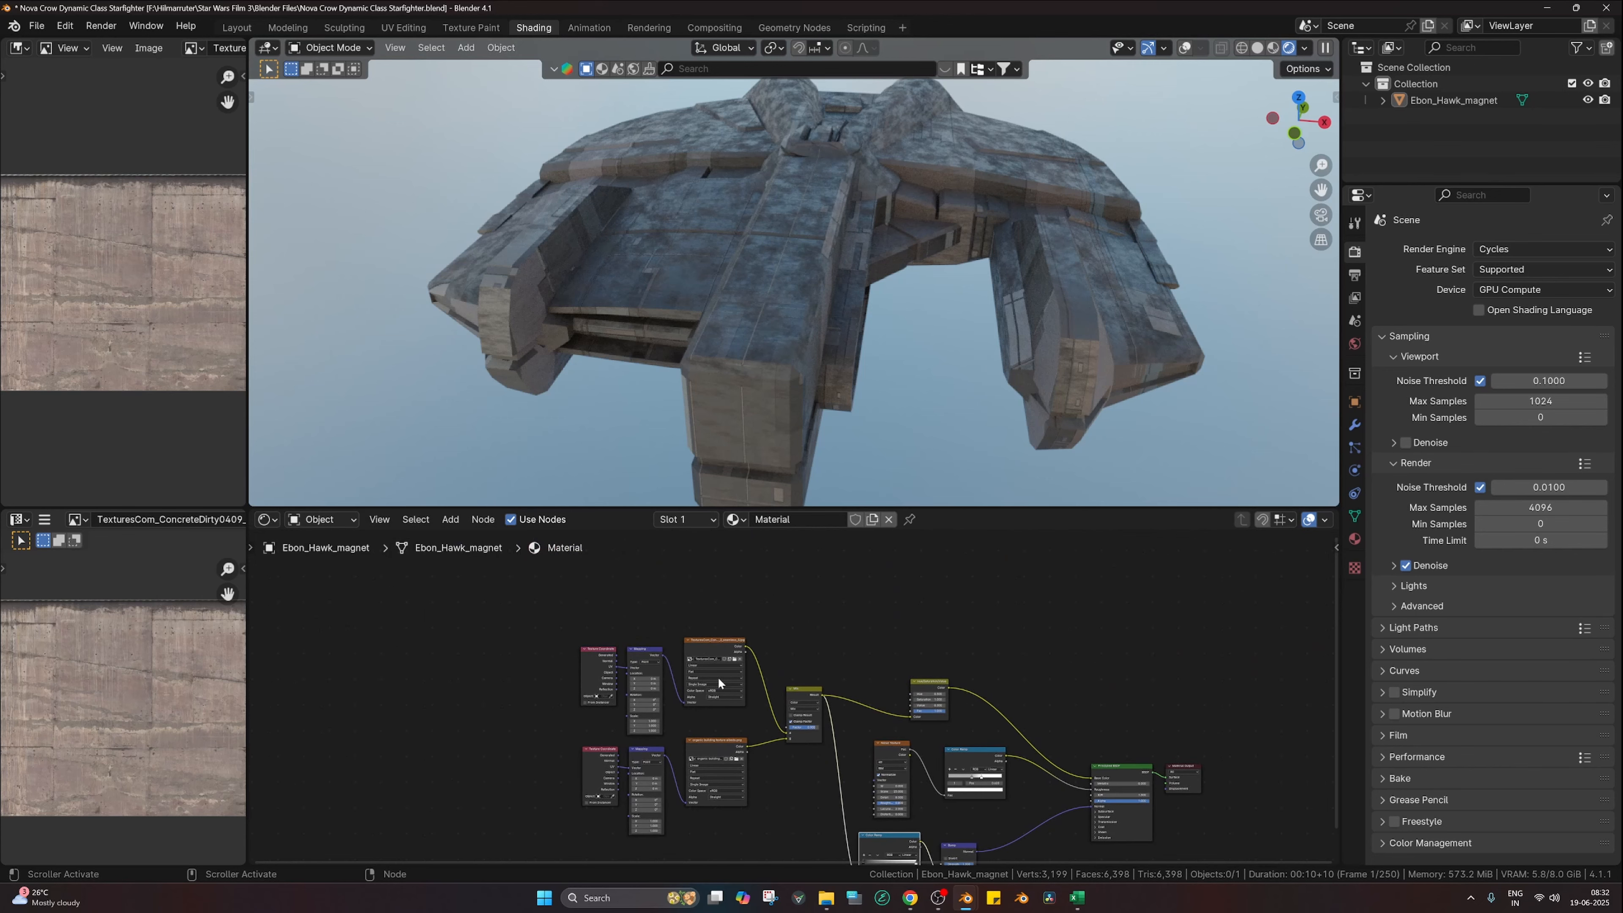
# Step: Move the left texture, Mapping and Mix nodes down-left and shift the node tree
pyautogui.moveTo(533, 617); pyautogui.dragTo(795, 859)
pyautogui.moveTo(796, 718); pyautogui.dragTo(785, 755)
pyautogui.moveTo(778, 663); pyautogui.dragTo(845, 702, button='middle')
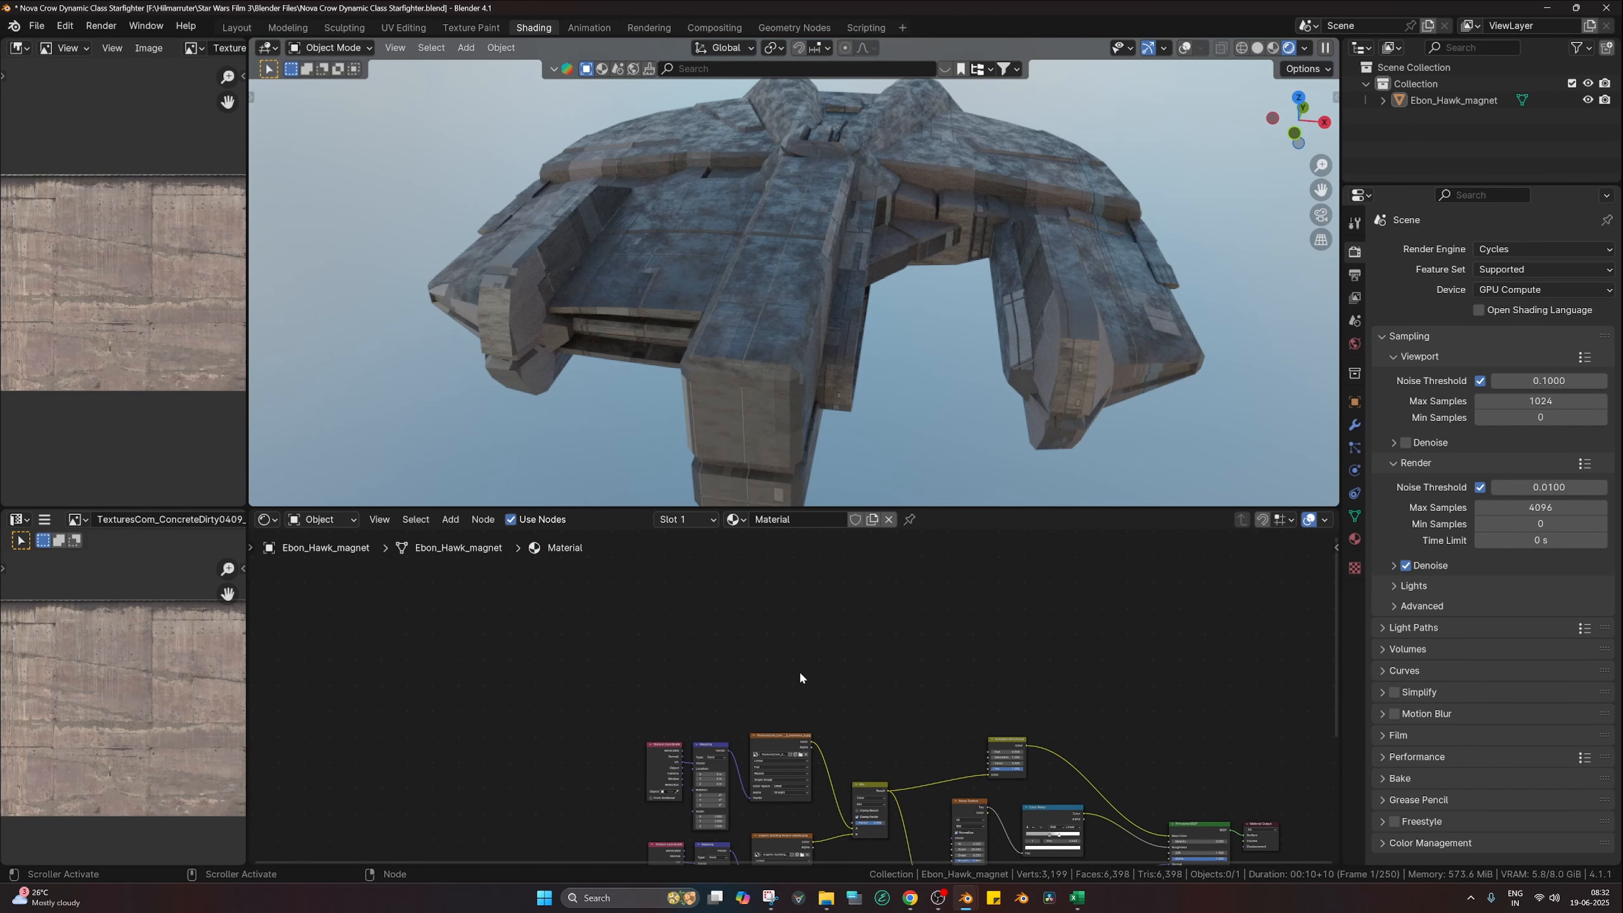
pyautogui.scroll(-3, 744, 345)
pyautogui.moveTo(652, 632); pyautogui.dragTo(753, 663, button='middle')
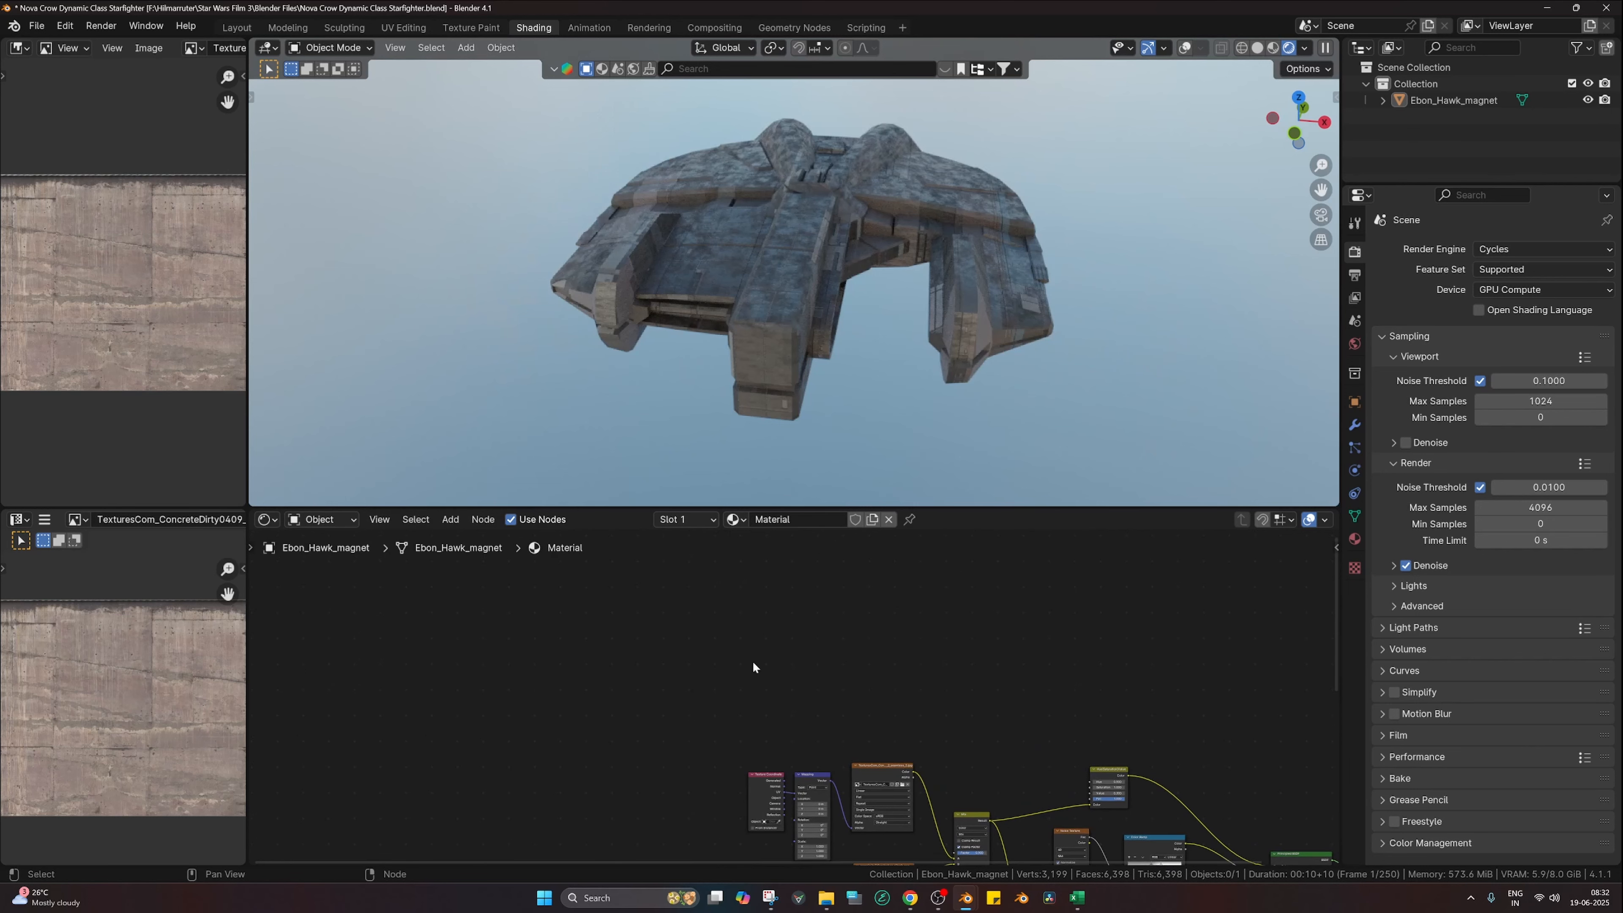
# Step: Add a Bevel node via search and duplicate it into a second Bevel
pyautogui.hotkey('shift', 'a')
pyautogui.click(680, 587)
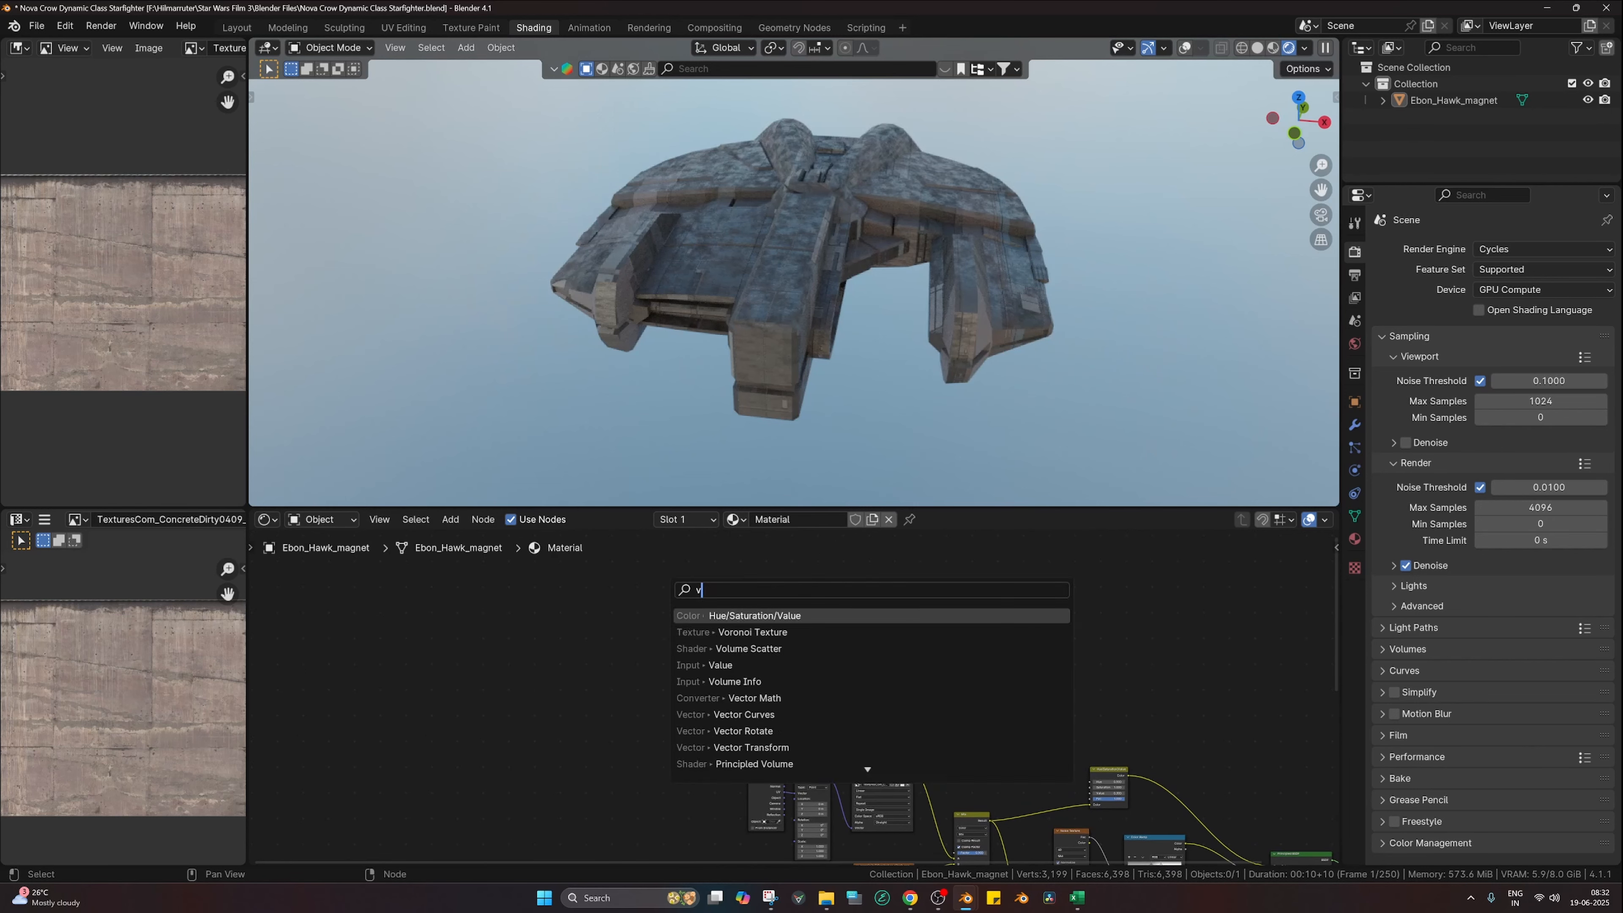
pyautogui.write('bevel')
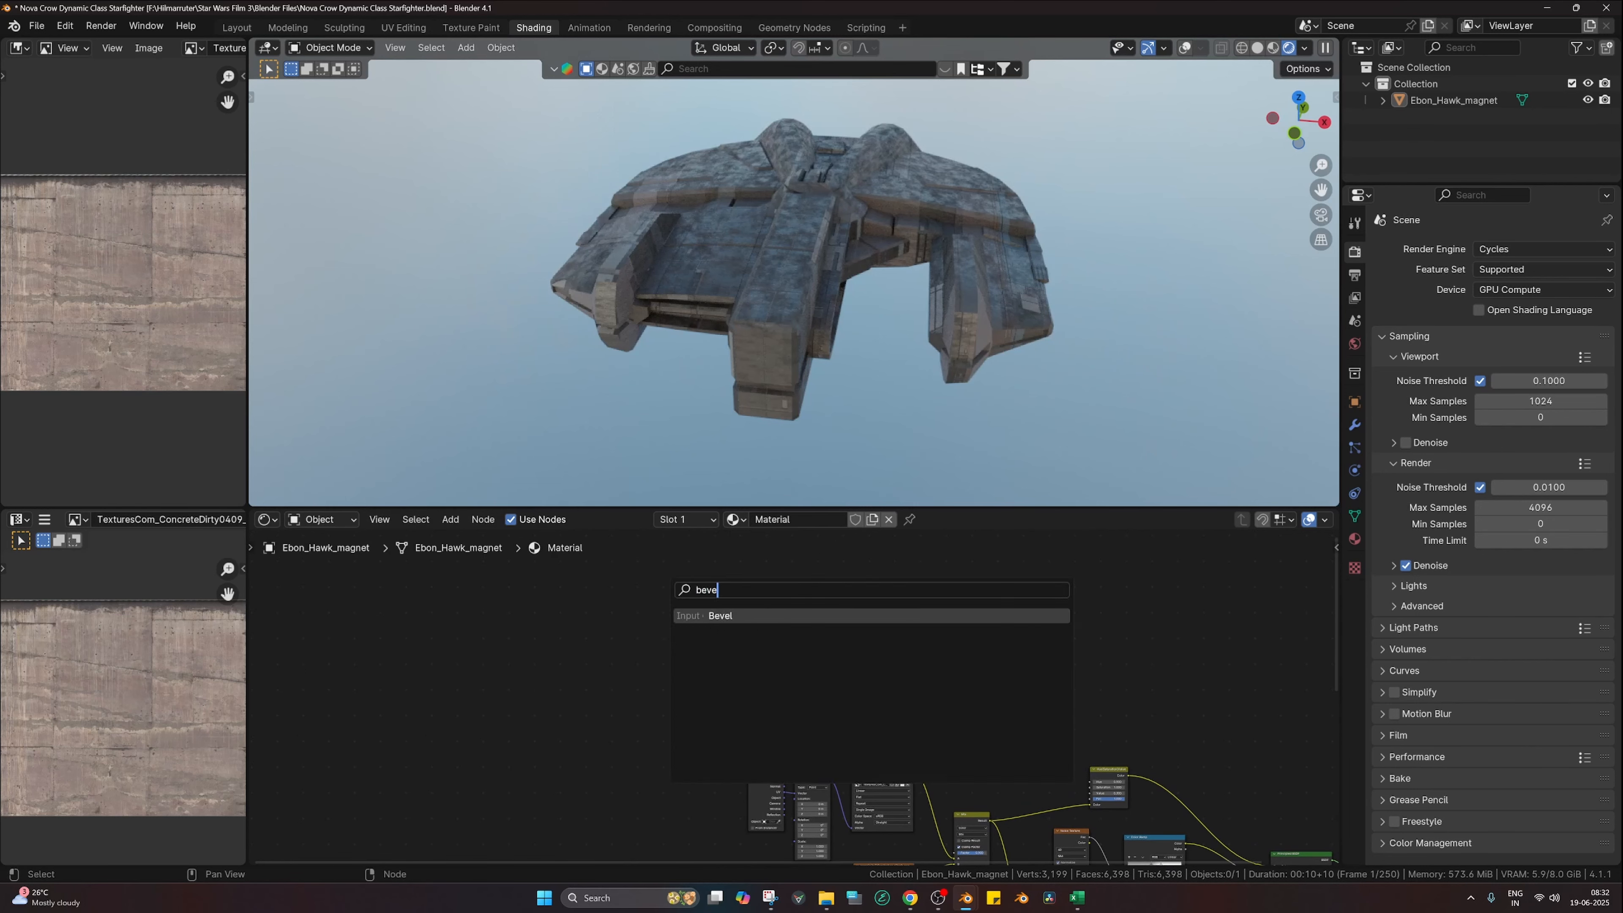
pyautogui.press('Return')
pyautogui.click(708, 586)
pyautogui.scroll(6, 652, 569)
pyautogui.hotkey('shift', 'd')
pyautogui.click(741, 665)
pyautogui.click(652, 613)
pyautogui.hotkey('shift', 'a')
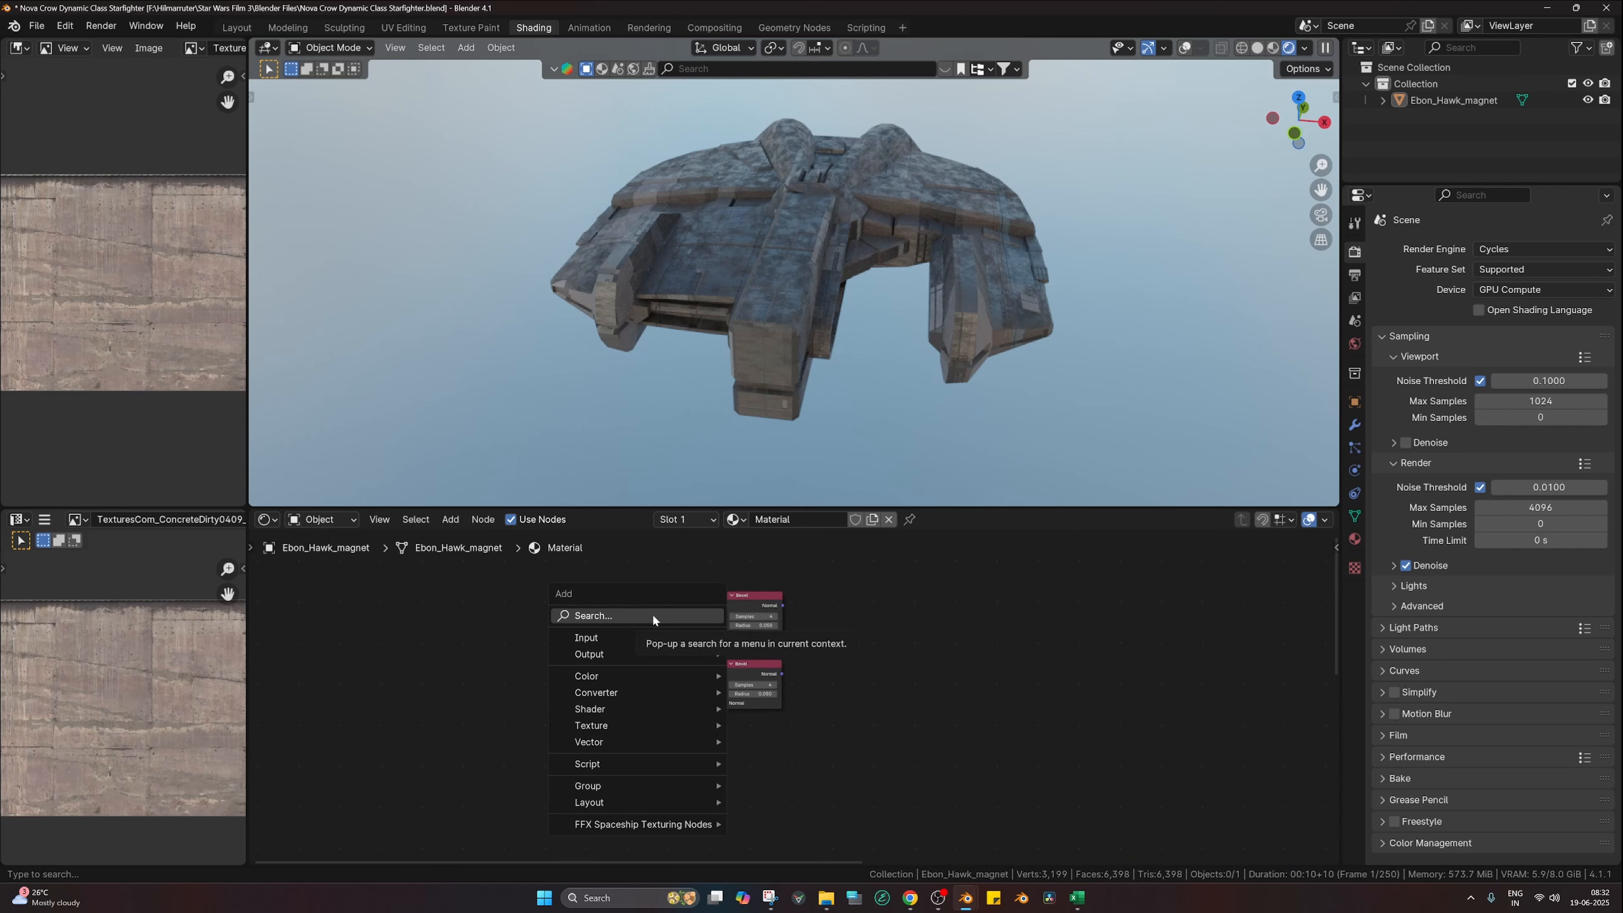
# Step: Delete the stray Image Texture node created with the second Bevel's texture setup
pyautogui.click(751, 675)
pyautogui.hotkey('ctrl', 't')
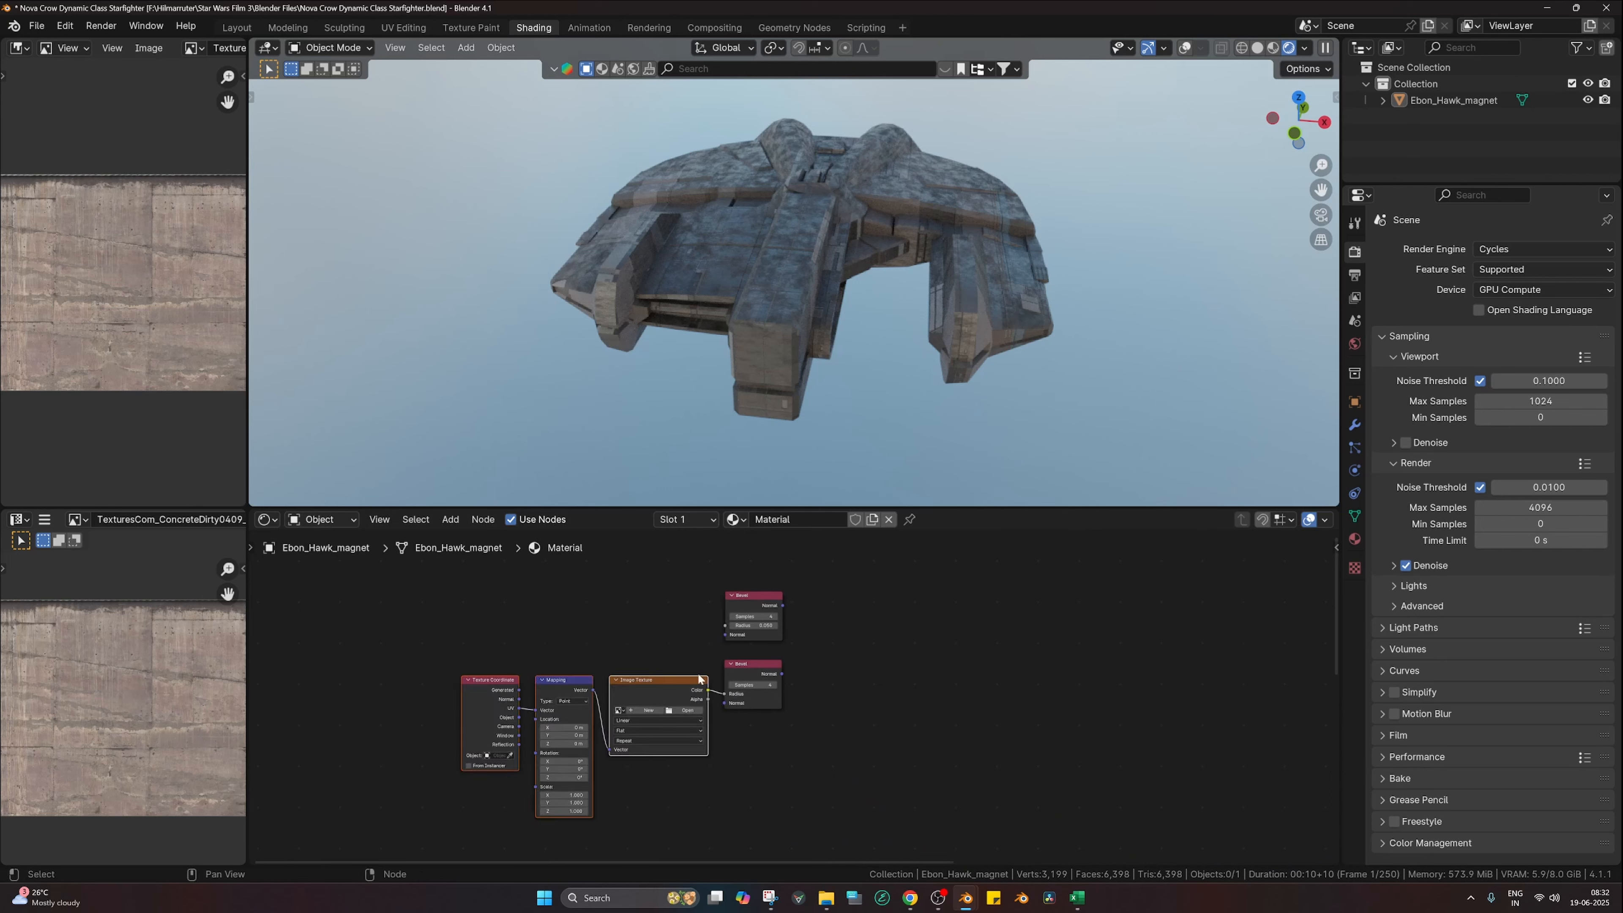
pyautogui.click(589, 640)
pyautogui.press('x')
pyautogui.hotkey('shift', 'a')
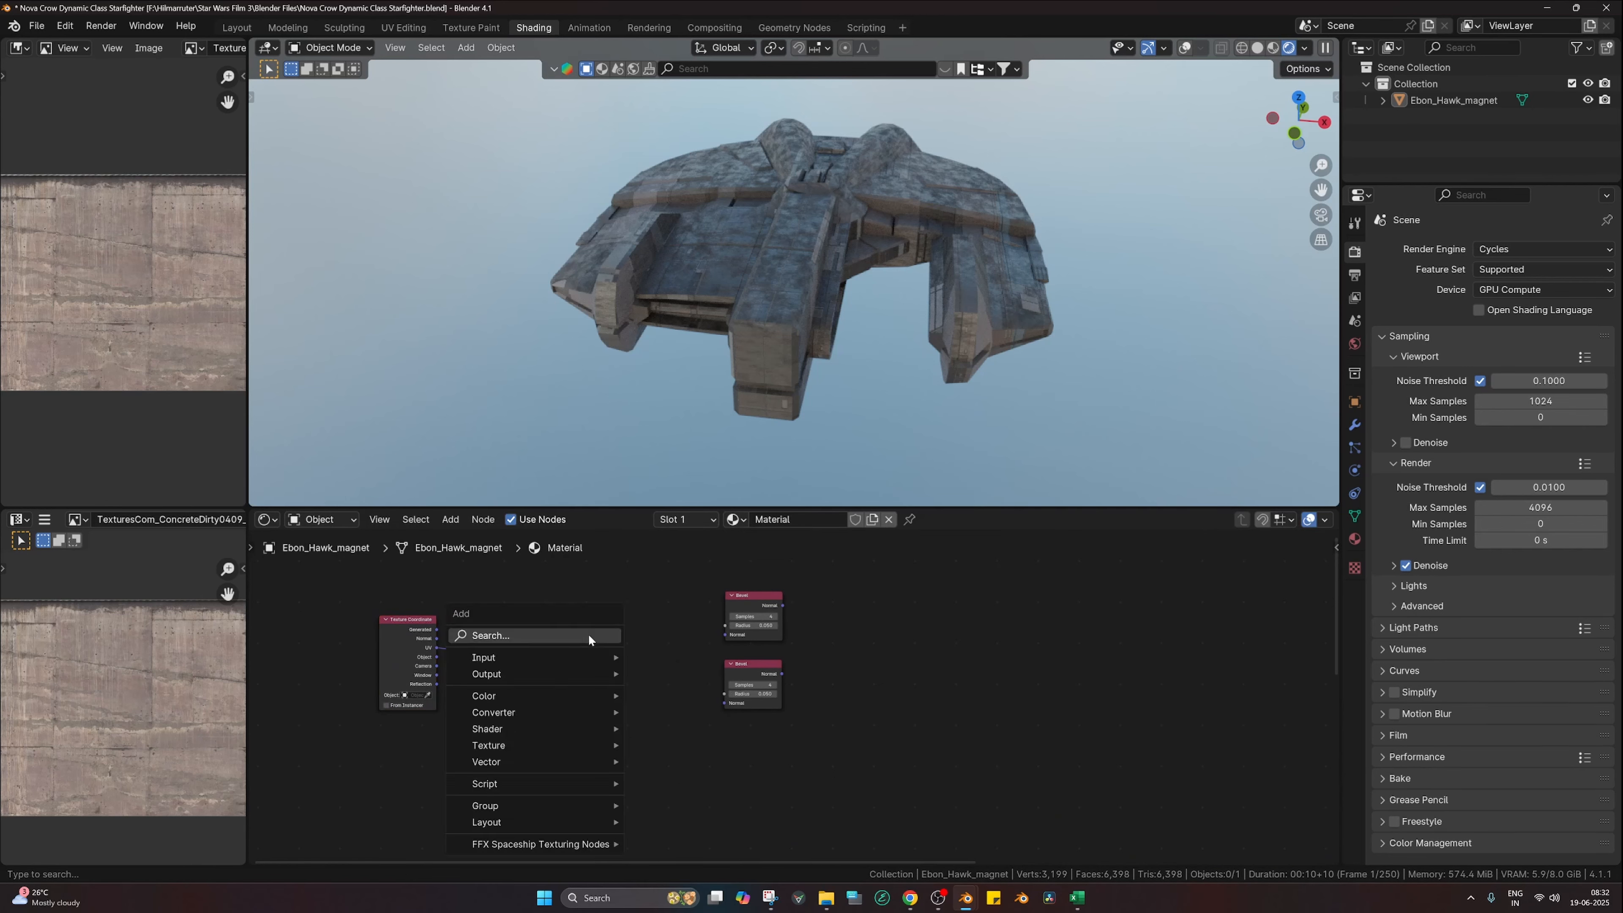
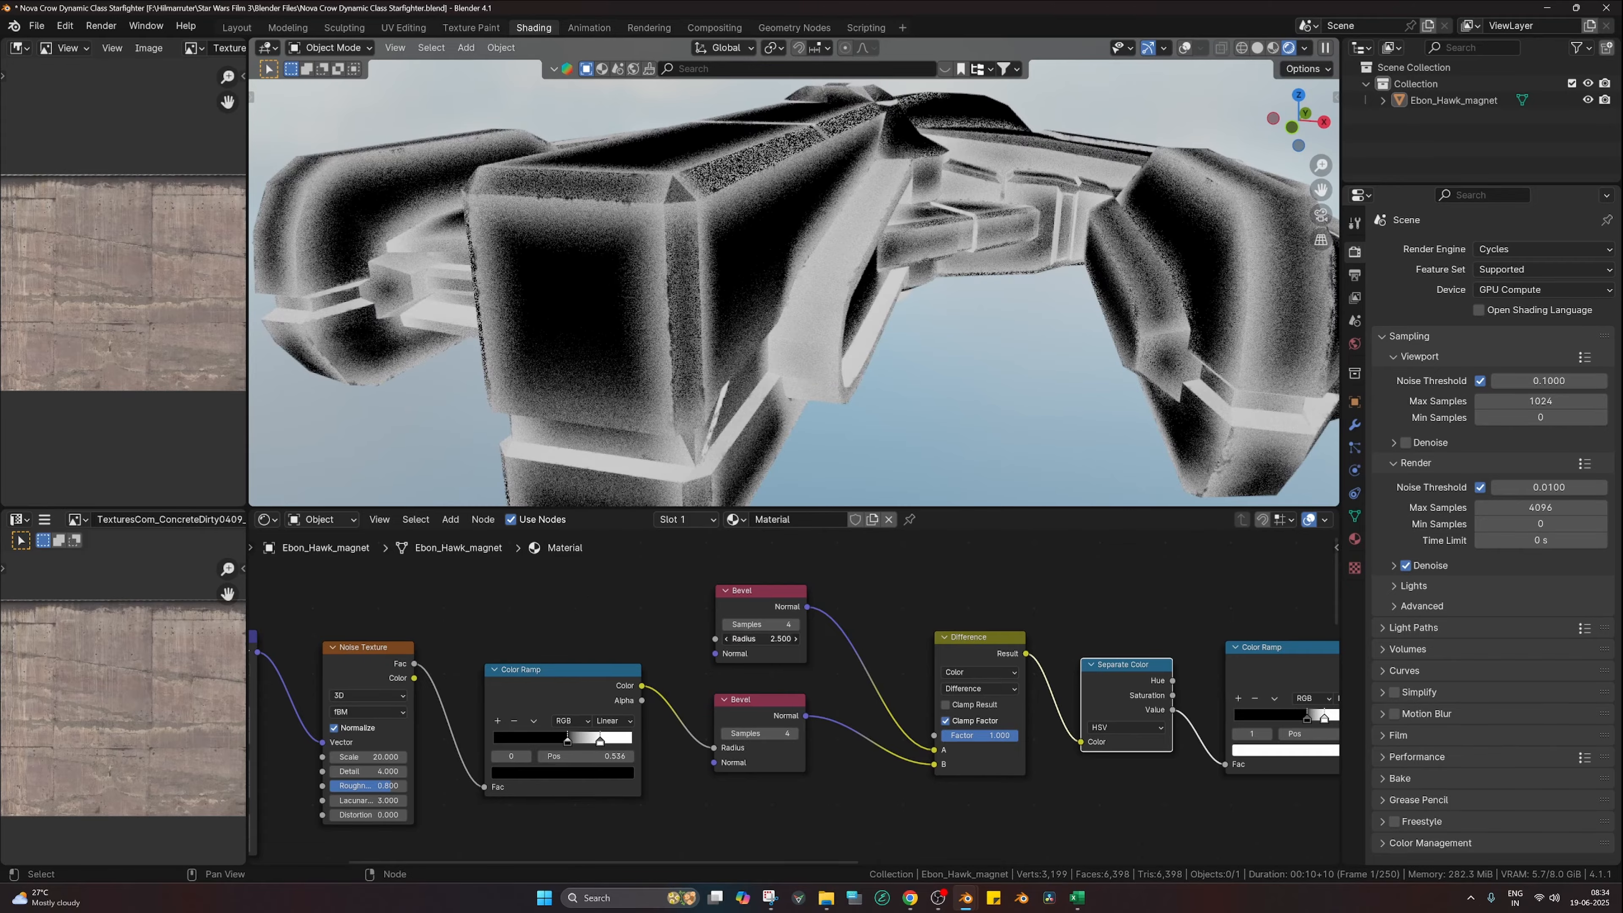
# Step: Set the top Bevel radius to 1.000 and slide the noise ramp's white stop right
pyautogui.press('Return')
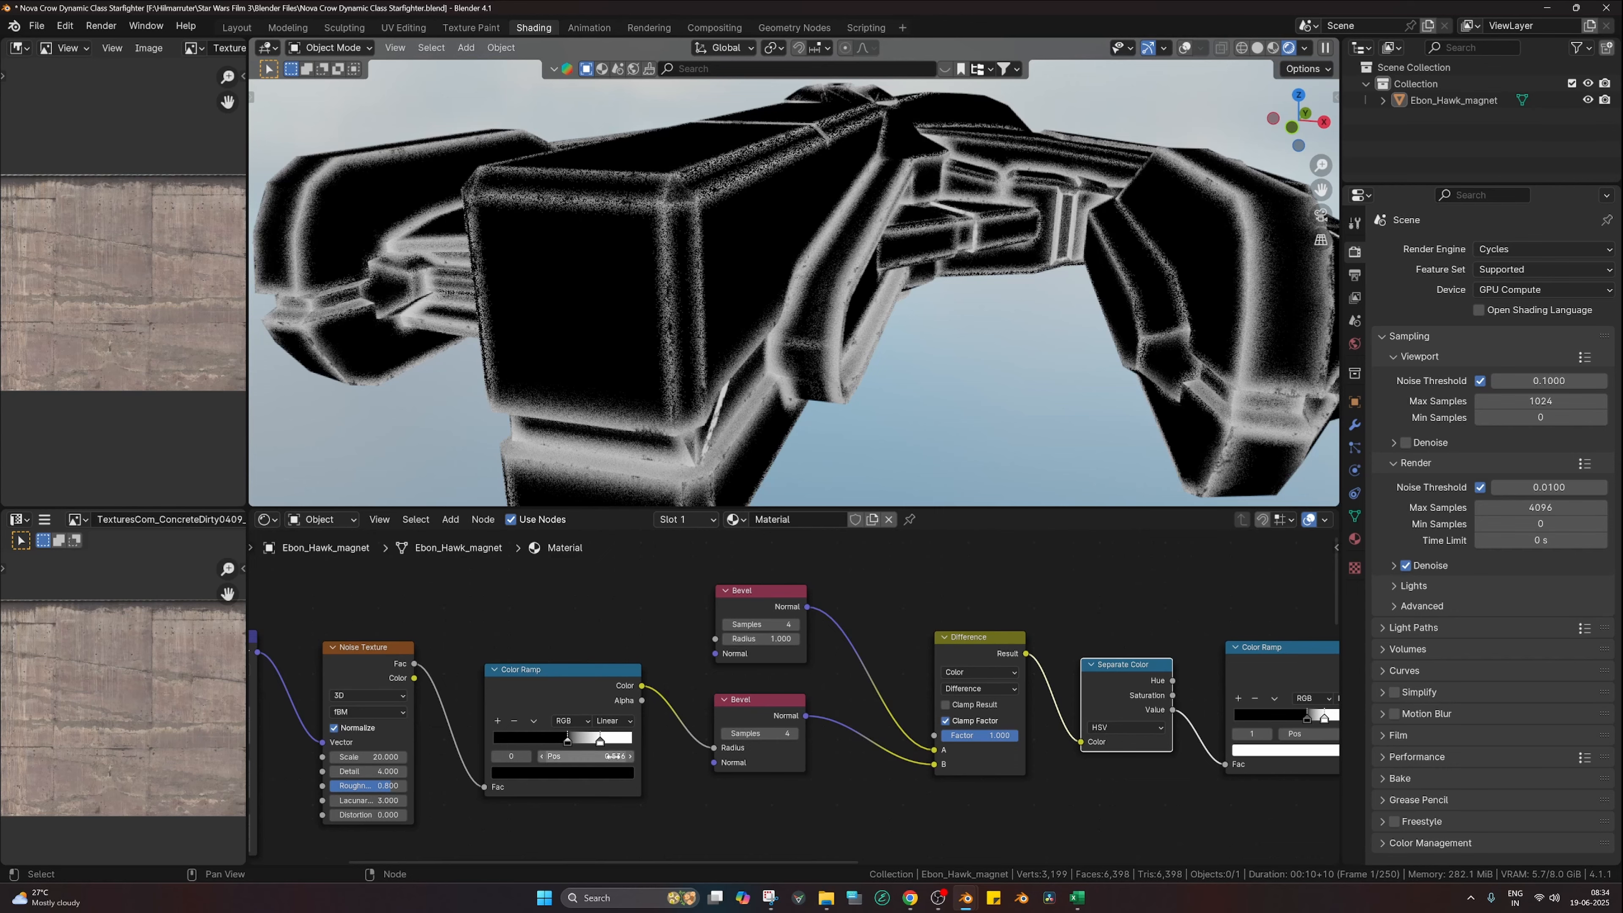
pyautogui.scroll(2, 569, 748)
pyautogui.moveTo(567, 741)
pyautogui.mouseDown()
pyautogui.moveTo(598, 744)
pyautogui.moveTo(550, 756)
pyautogui.moveTo(581, 744)
pyautogui.mouseUp()
# Step: Set the noise Color Ramp's white stop to 0.635 and view the whole ship
pyautogui.moveTo(948, 391)
pyautogui.mouseDown(button='middle')
pyautogui.moveTo(874, 407)
pyautogui.moveTo(944, 408)
pyautogui.mouseUp(button='middle')
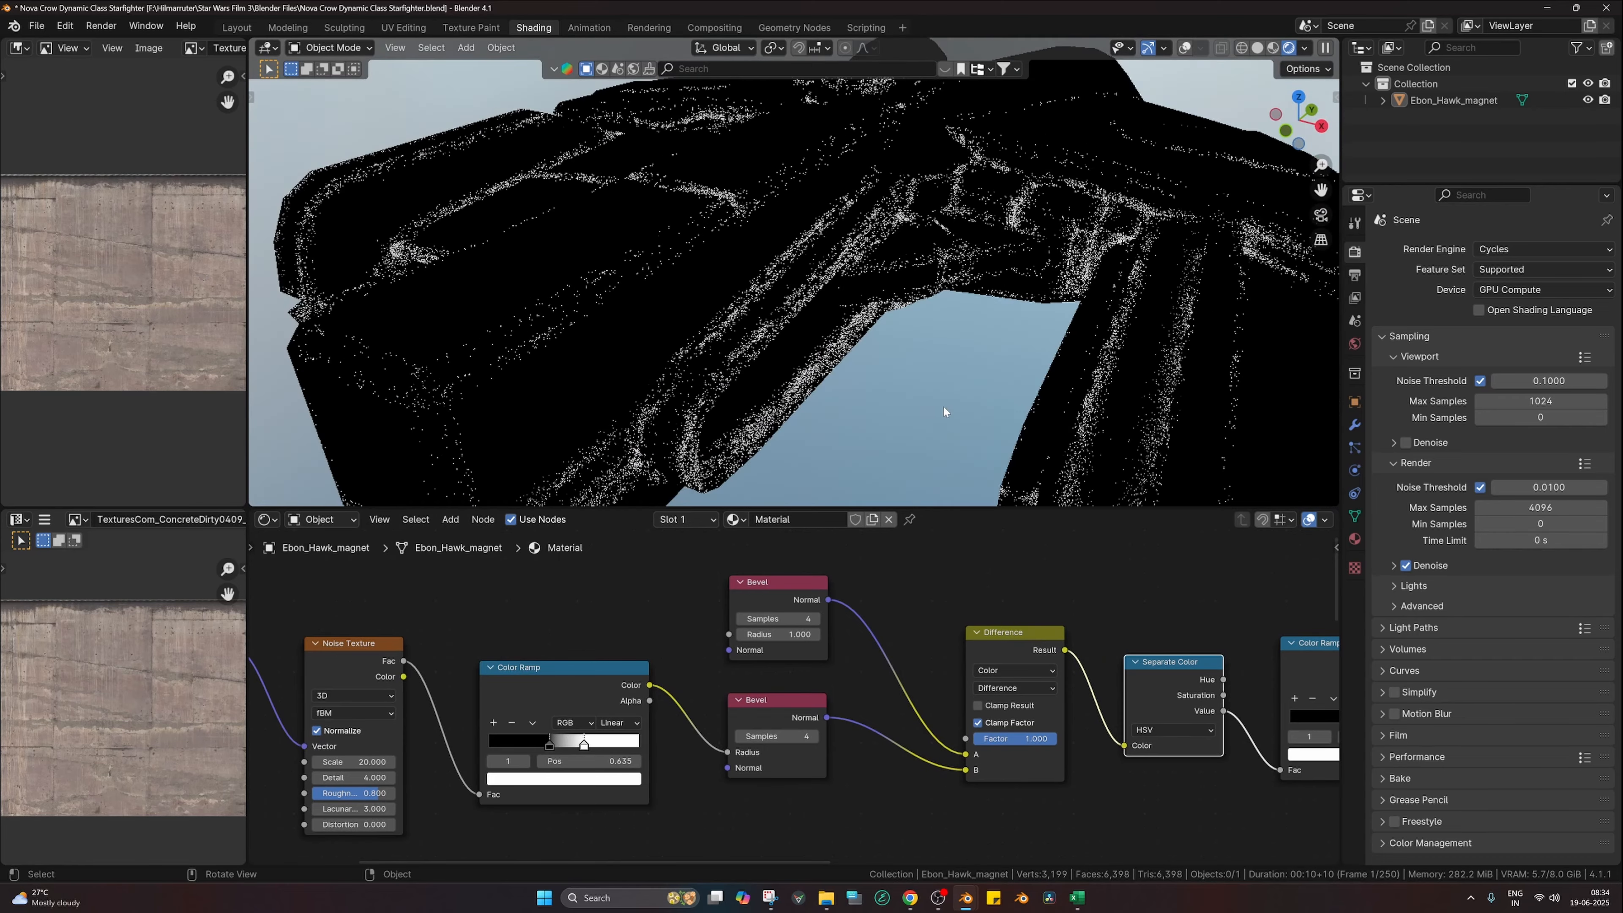
pyautogui.scroll(-5, 977, 316)
pyautogui.moveTo(1006, 305); pyautogui.dragTo(1021, 298, button='middle')
# Step: Move the final mask Color Ramp node up and to the left
pyautogui.moveTo(1050, 717); pyautogui.dragTo(600, 698, button='middle')
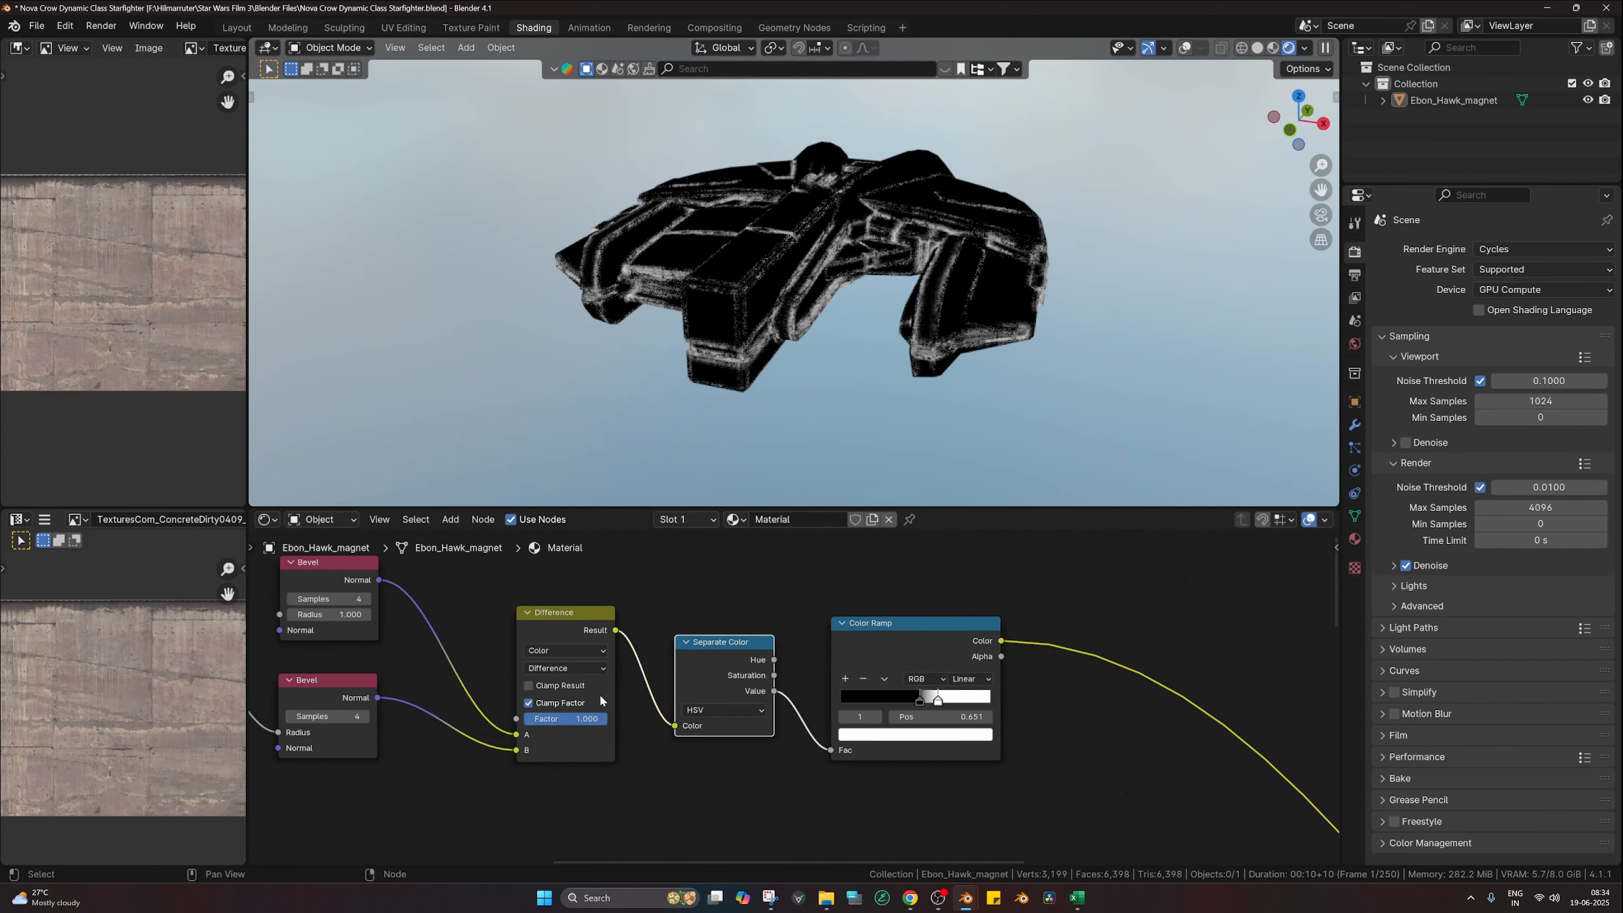
pyautogui.scroll(-4, 601, 700)
pyautogui.moveTo(837, 664); pyautogui.dragTo(777, 634)
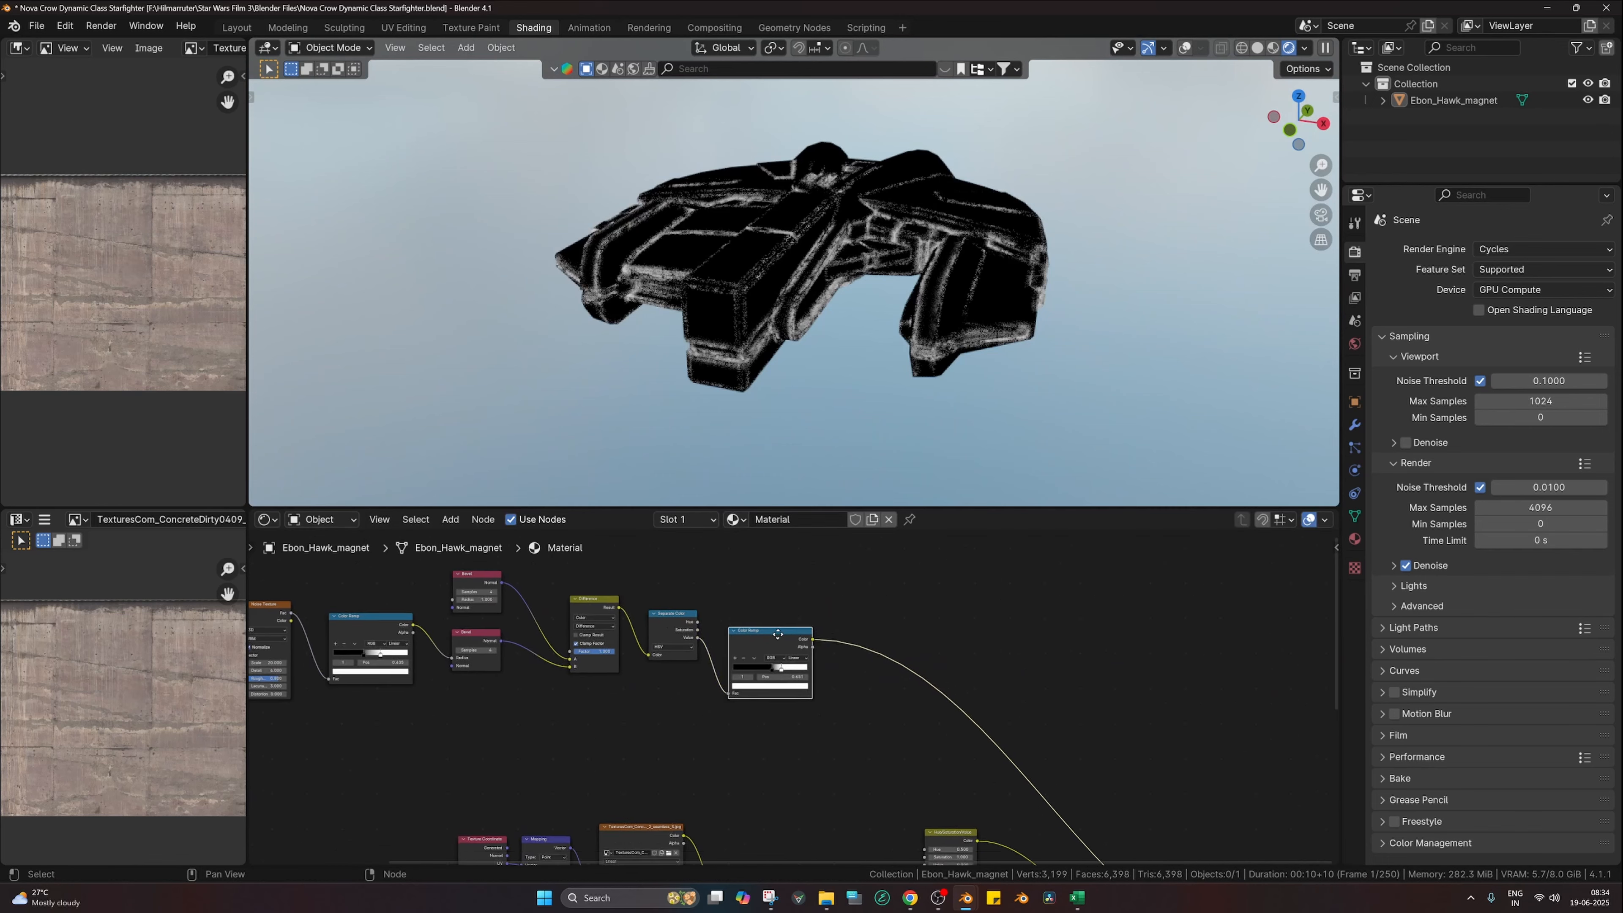
pyautogui.scroll(-2, 778, 635)
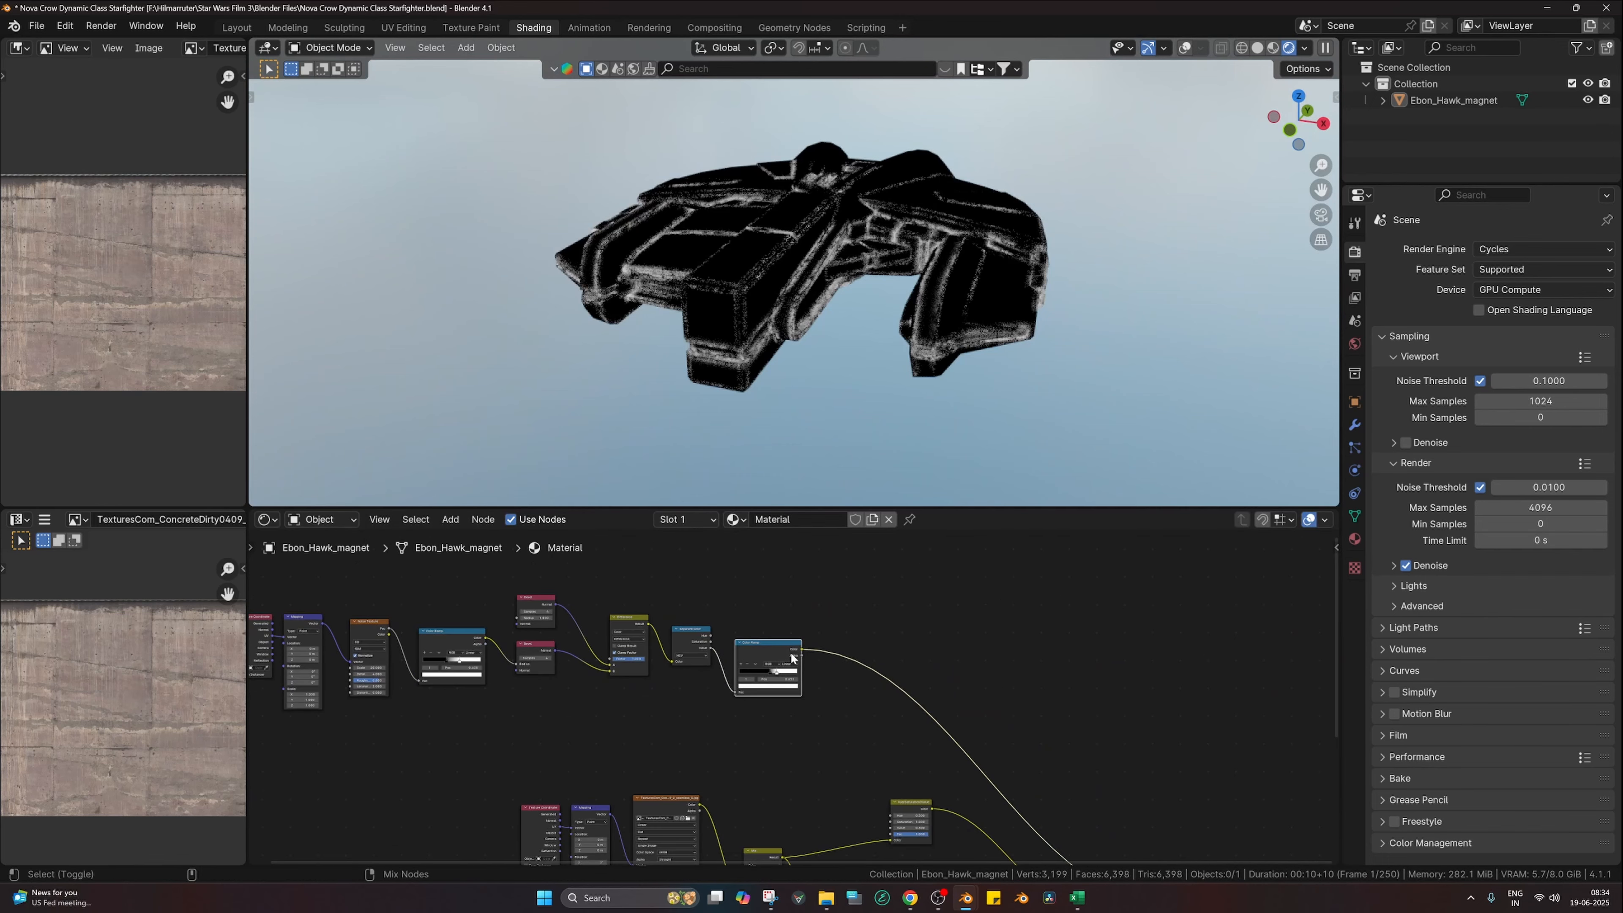
# Step: Duplicate the mask Color Ramp above the original and make its white stop orange-red
pyautogui.hotkey('shift', 'd')
pyautogui.click(792, 589)
pyautogui.scroll(1, 792, 588)
pyautogui.scroll(3, 779, 583)
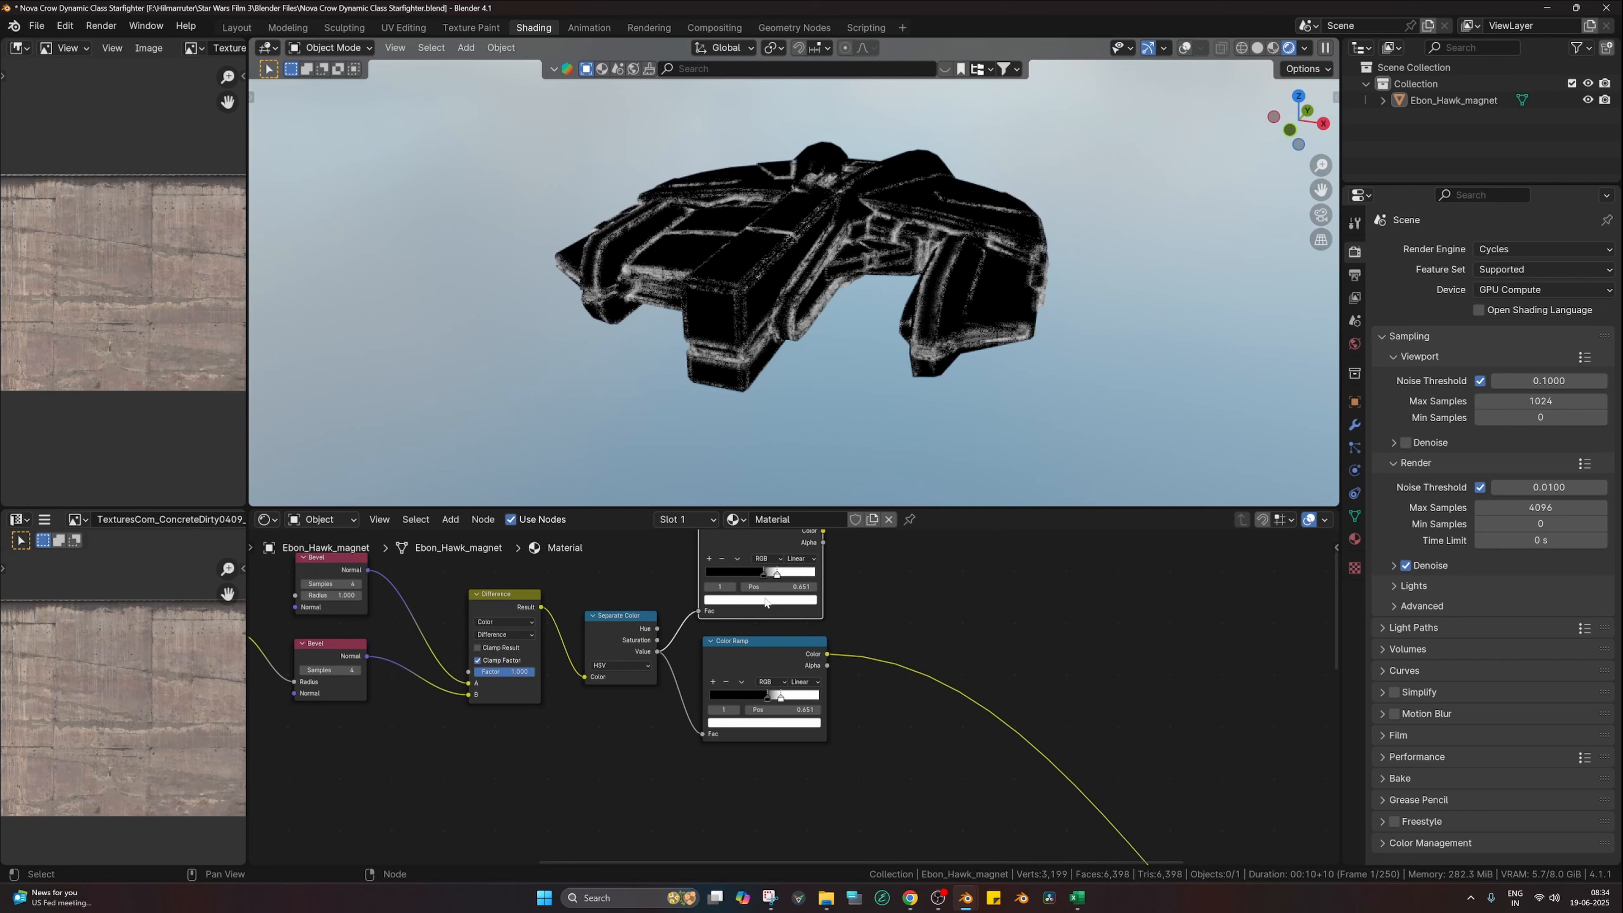
pyautogui.click(765, 602)
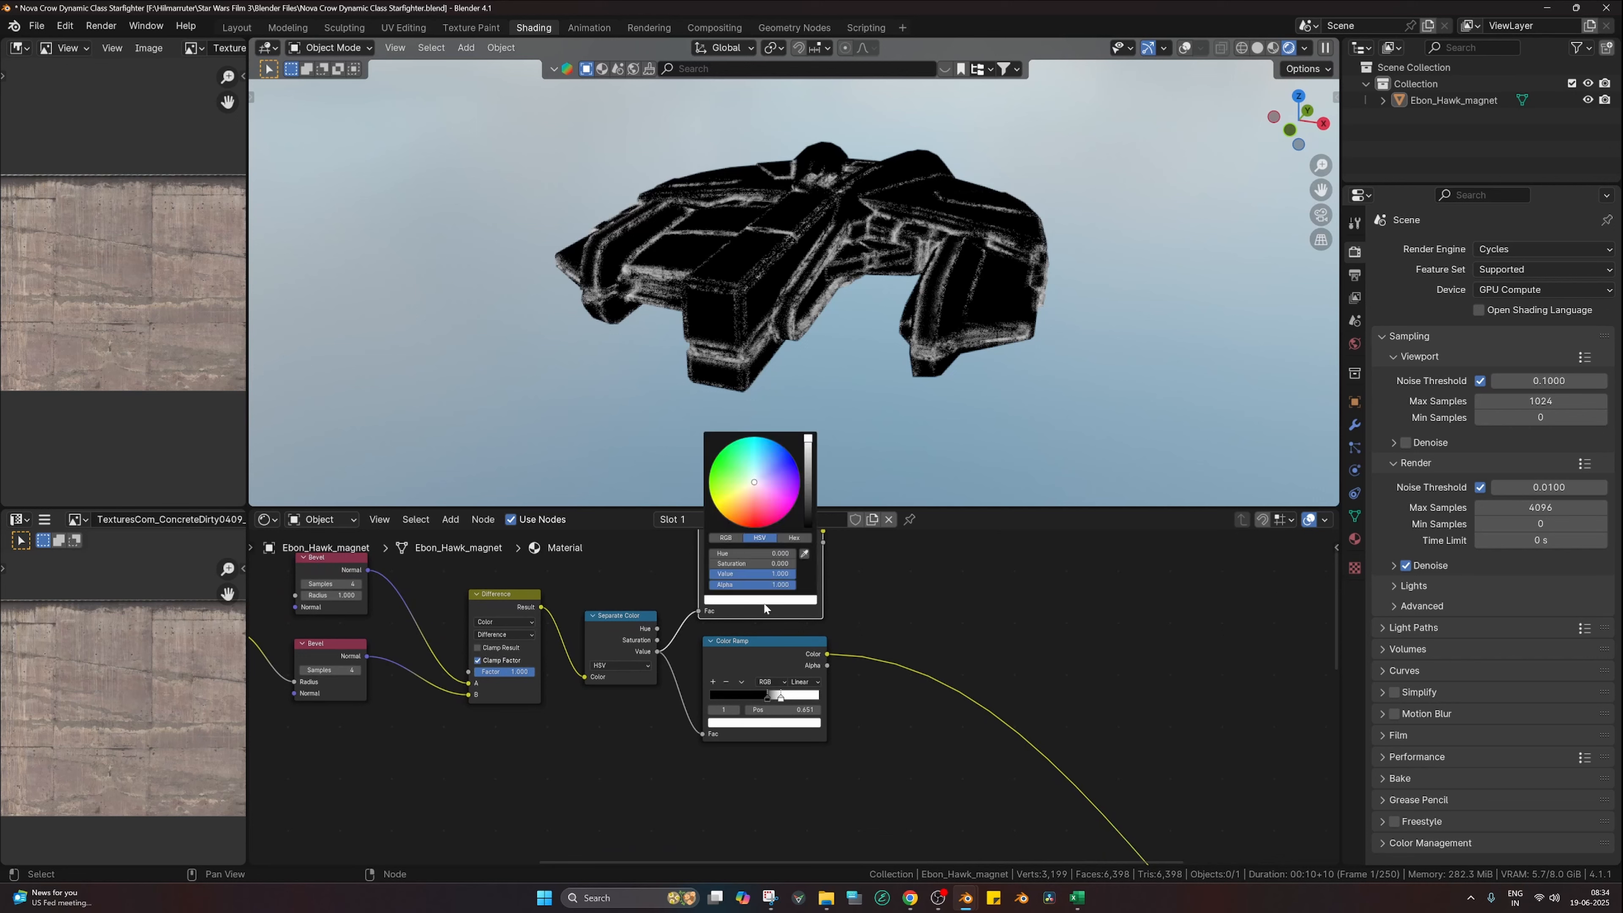
pyautogui.click(750, 519)
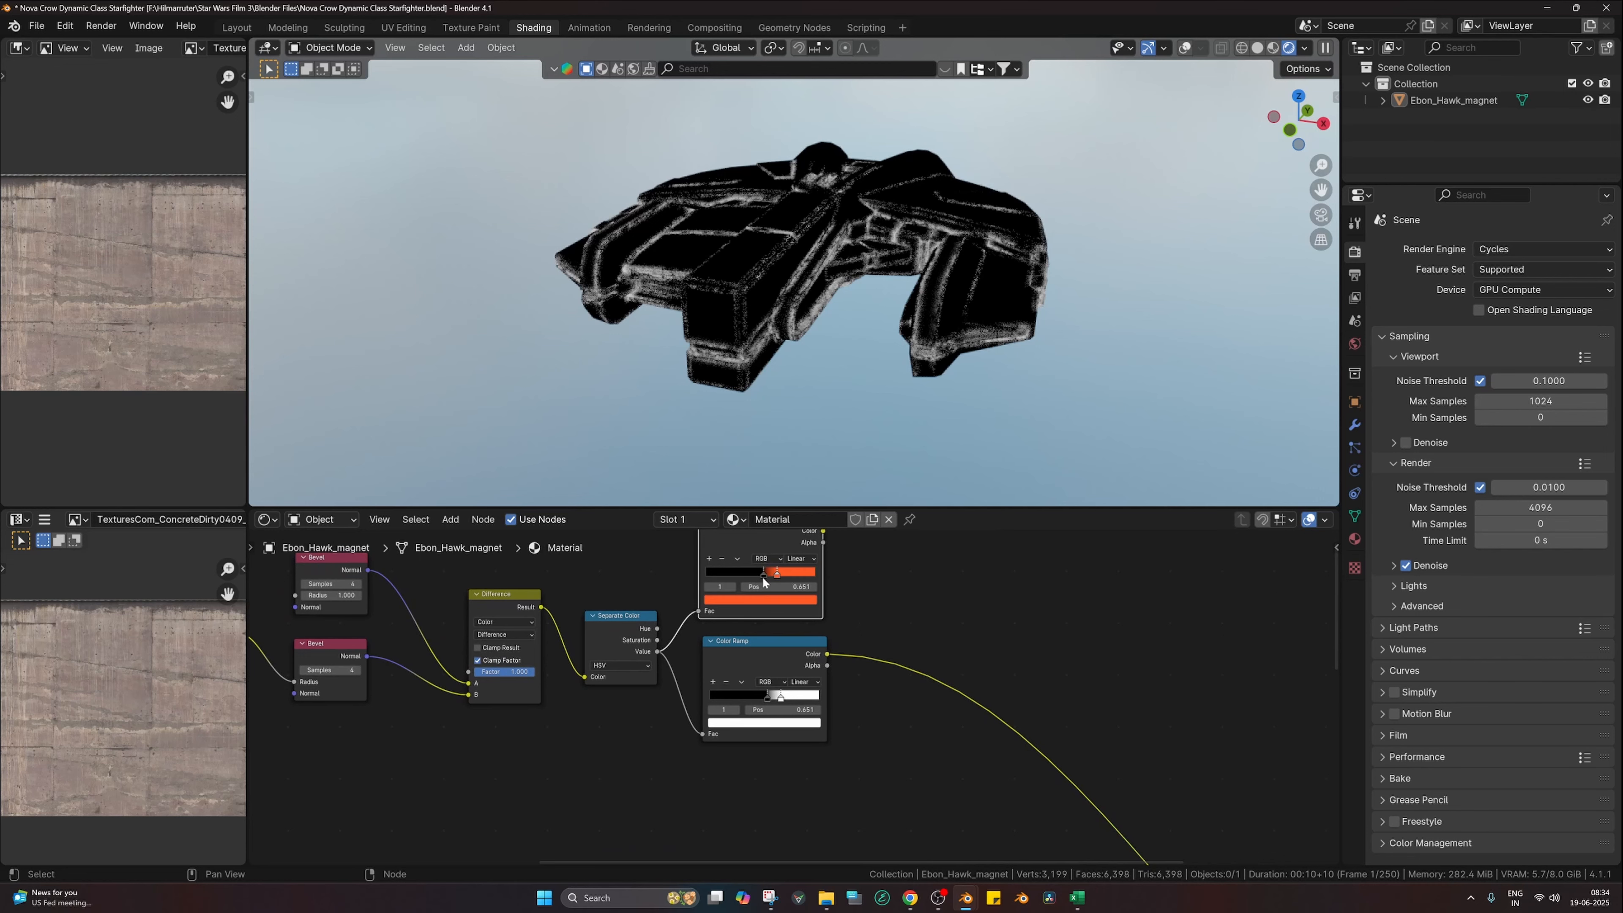
# Step: Set the copied ramp's black stop to a dark brown
pyautogui.click(763, 574)
pyautogui.click(753, 601)
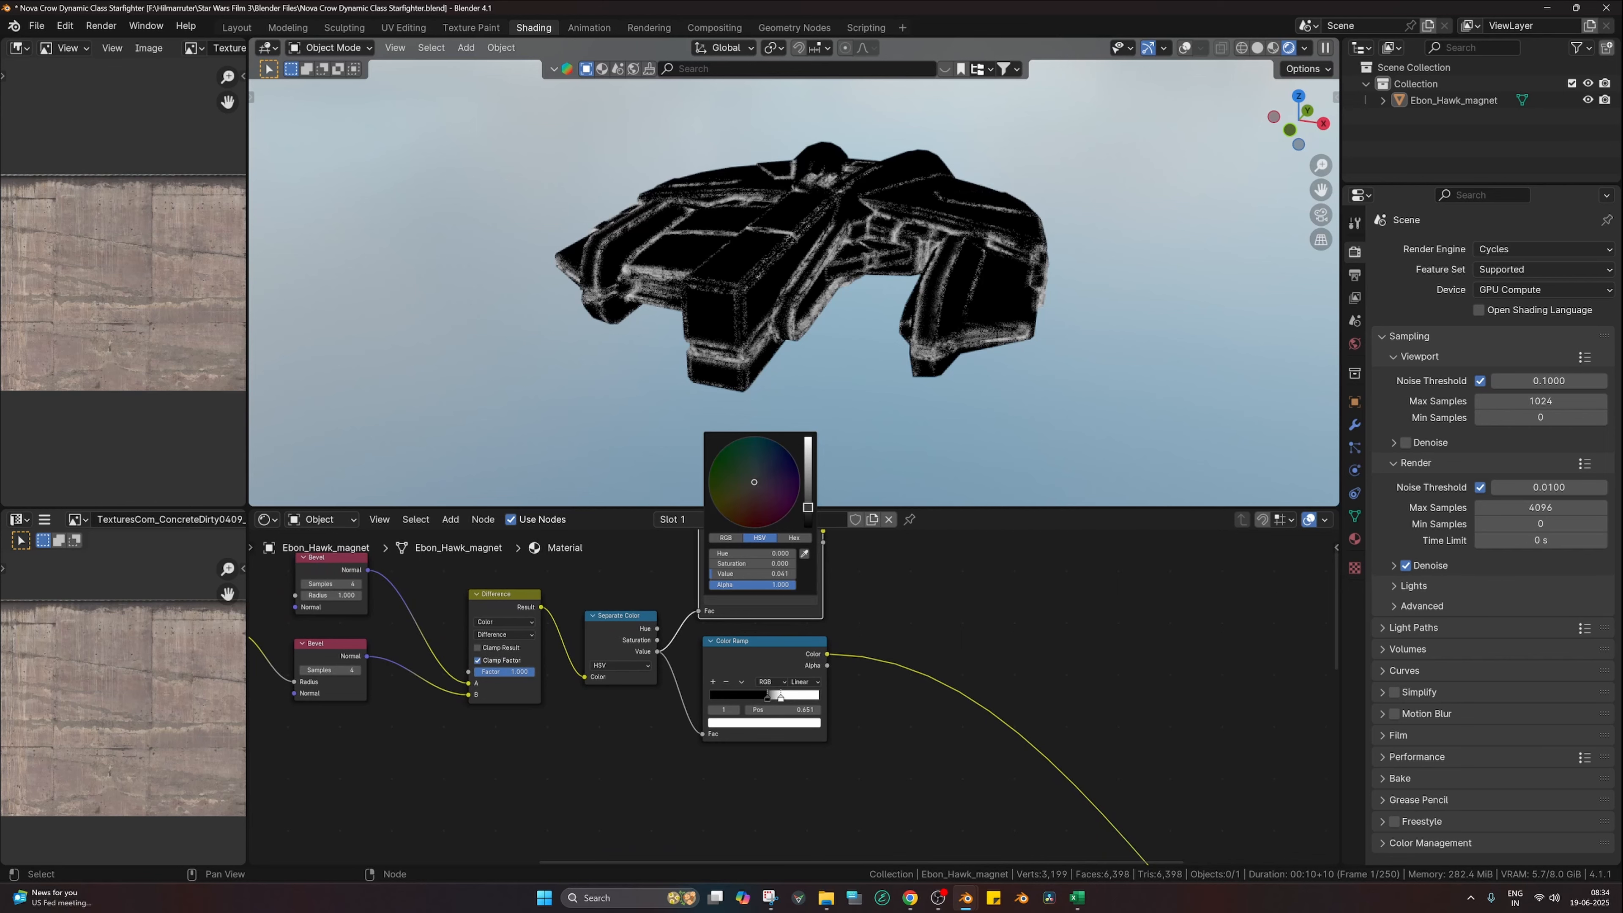
pyautogui.moveTo(807, 507); pyautogui.dragTo(736, 513)
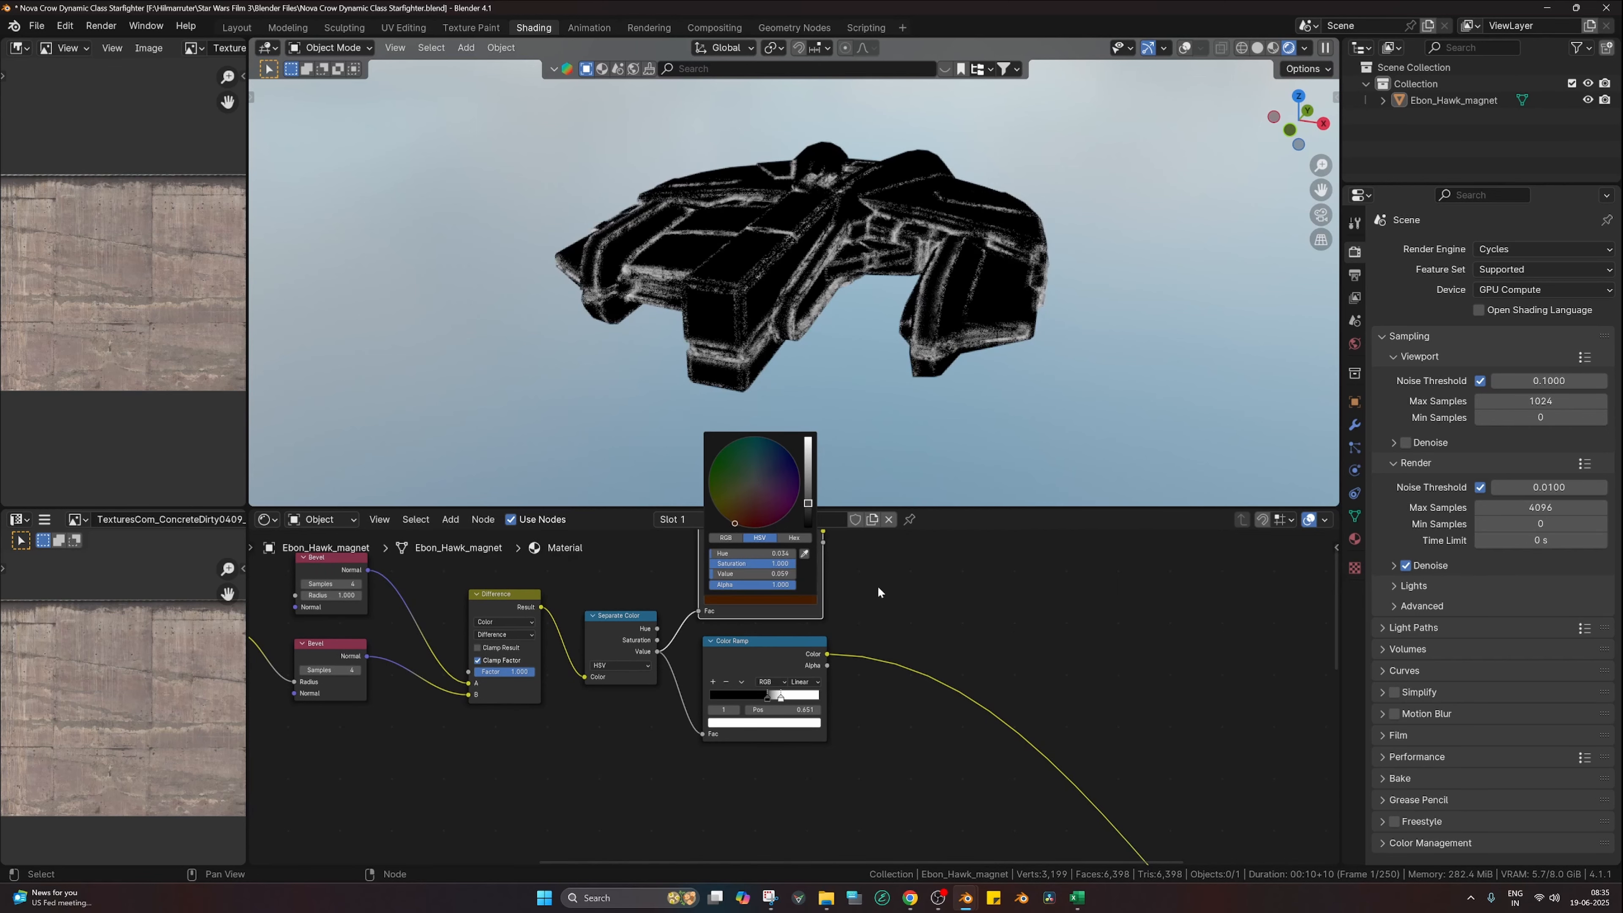
pyautogui.click(761, 601)
pyautogui.moveTo(807, 505); pyautogui.dragTo(807, 514)
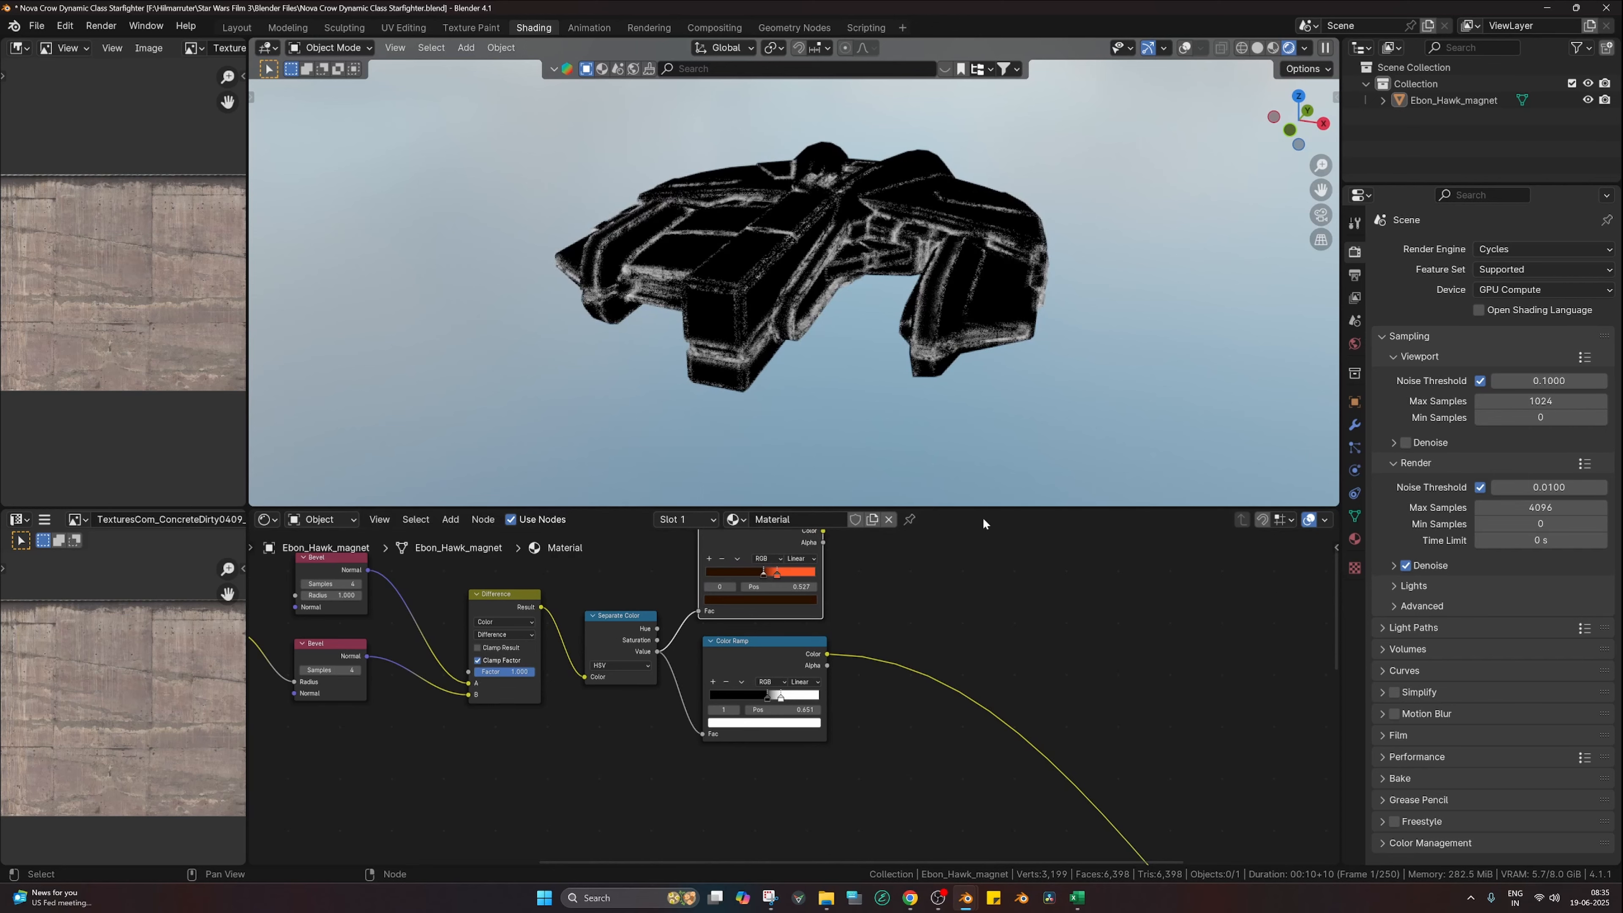
pyautogui.scroll(-4, 885, 640)
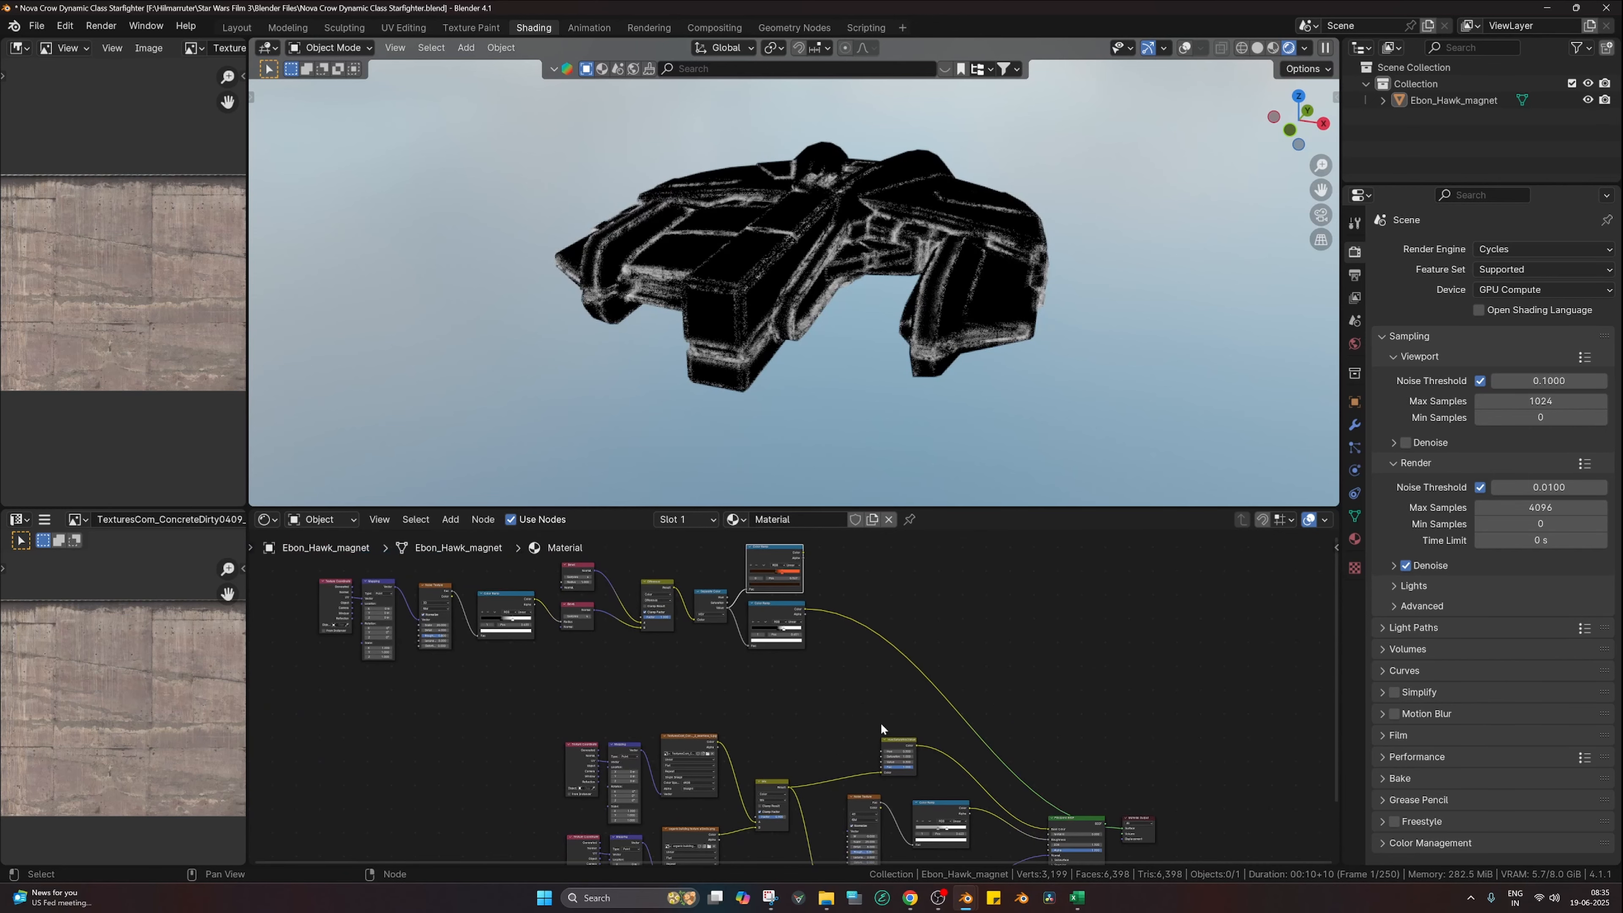
# Step: Rearrange the nodes and drop a Mix Color node onto the mask Color Ramp link
pyautogui.moveTo(893, 745); pyautogui.dragTo(871, 739)
pyautogui.moveTo(807, 558); pyautogui.dragTo(826, 557)
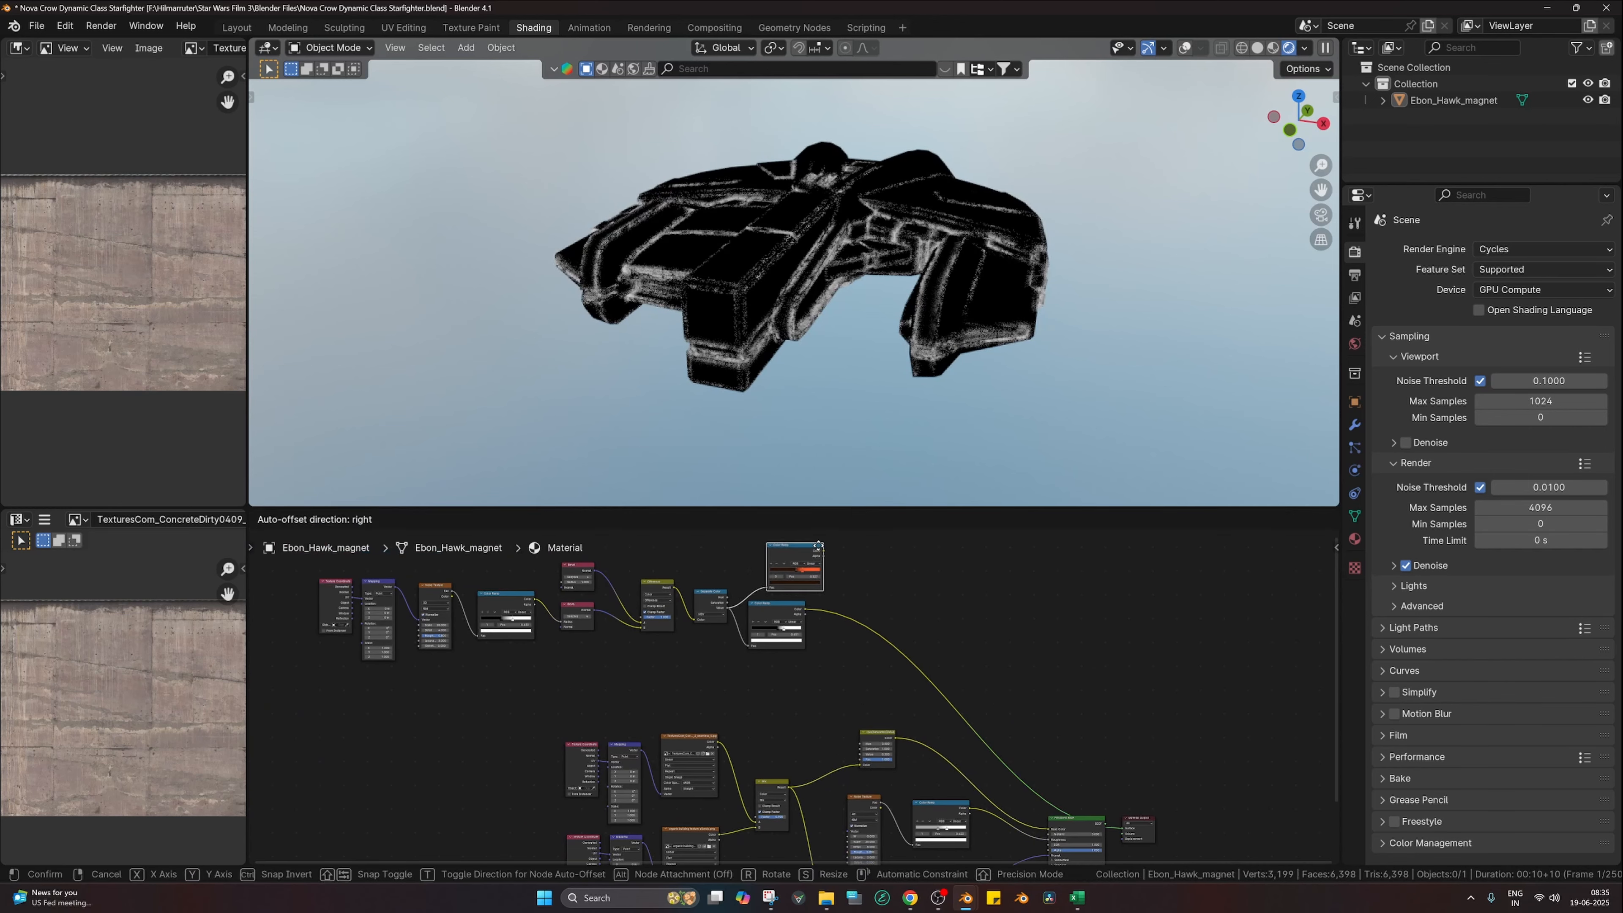
pyautogui.hotkey('shift', 'a')
pyautogui.write('m')
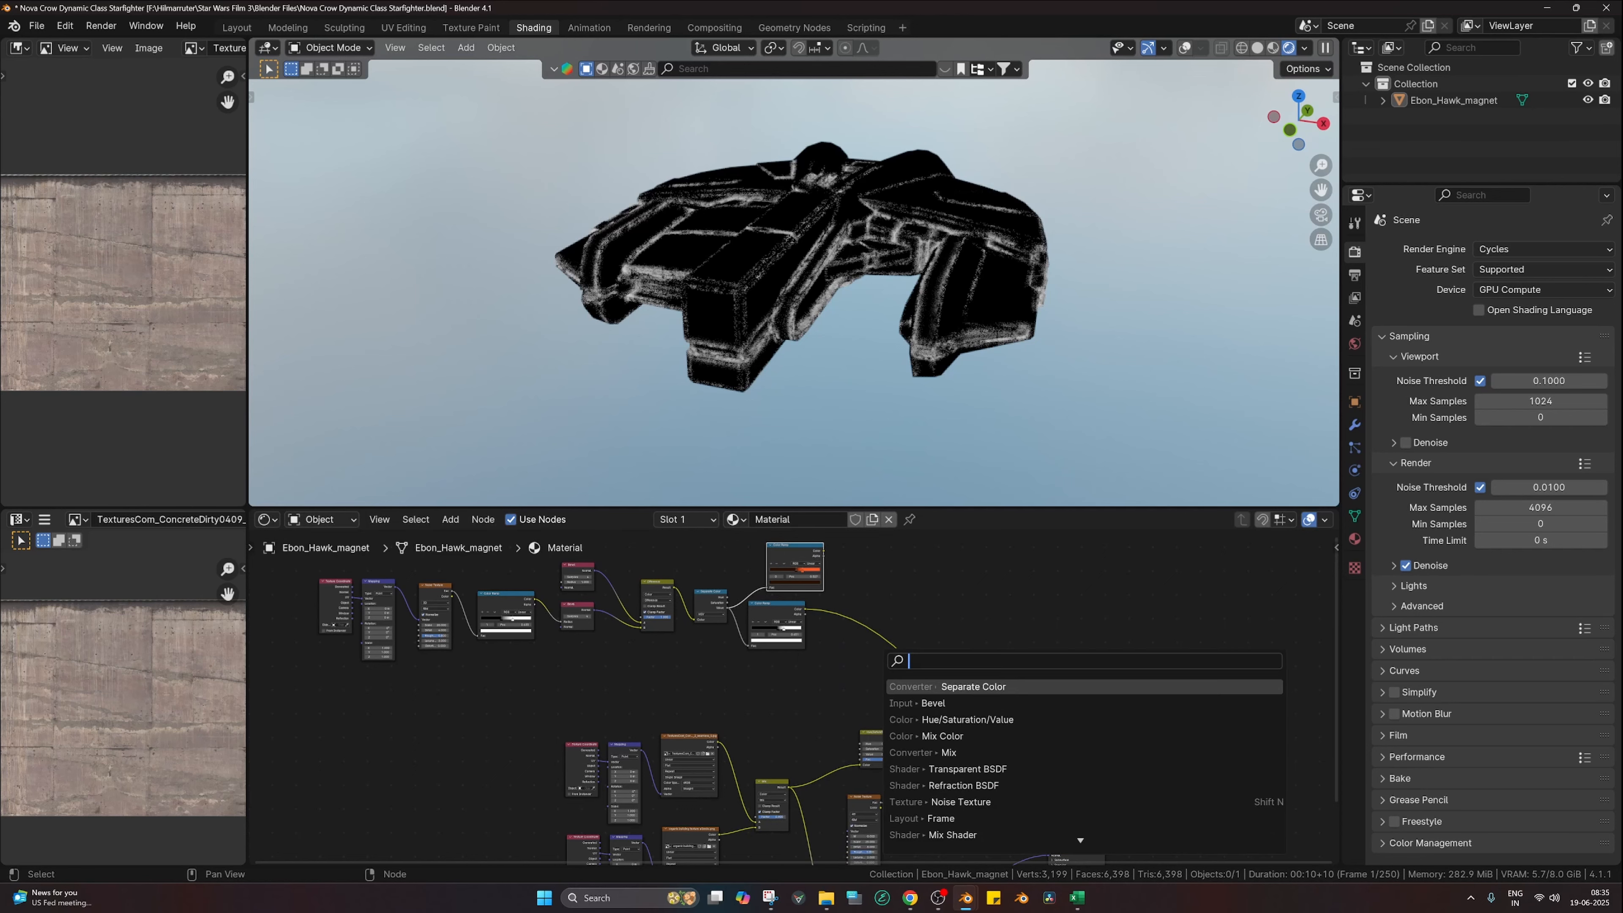
pyautogui.write('ix')
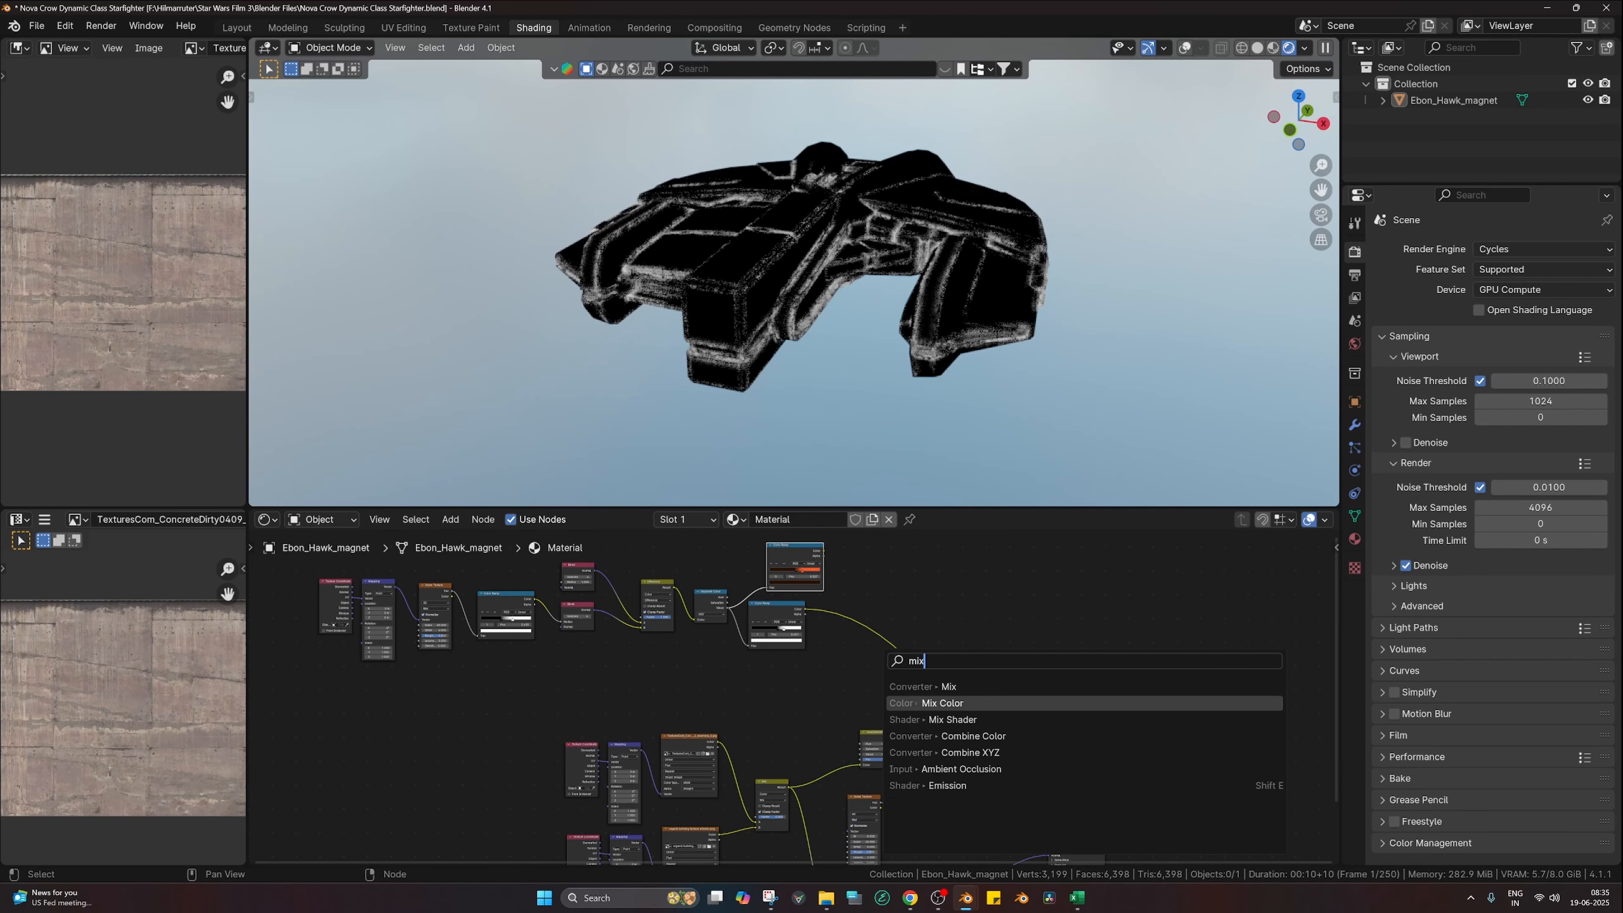
pyautogui.press('Return')
pyautogui.click(919, 705)
pyautogui.moveTo(931, 716); pyautogui.dragTo(977, 695)
# Step: Connect the orange Color Ramp's output to the Mix node's B input
pyautogui.scroll(3, 897, 666)
pyautogui.scroll(-1, 876, 576)
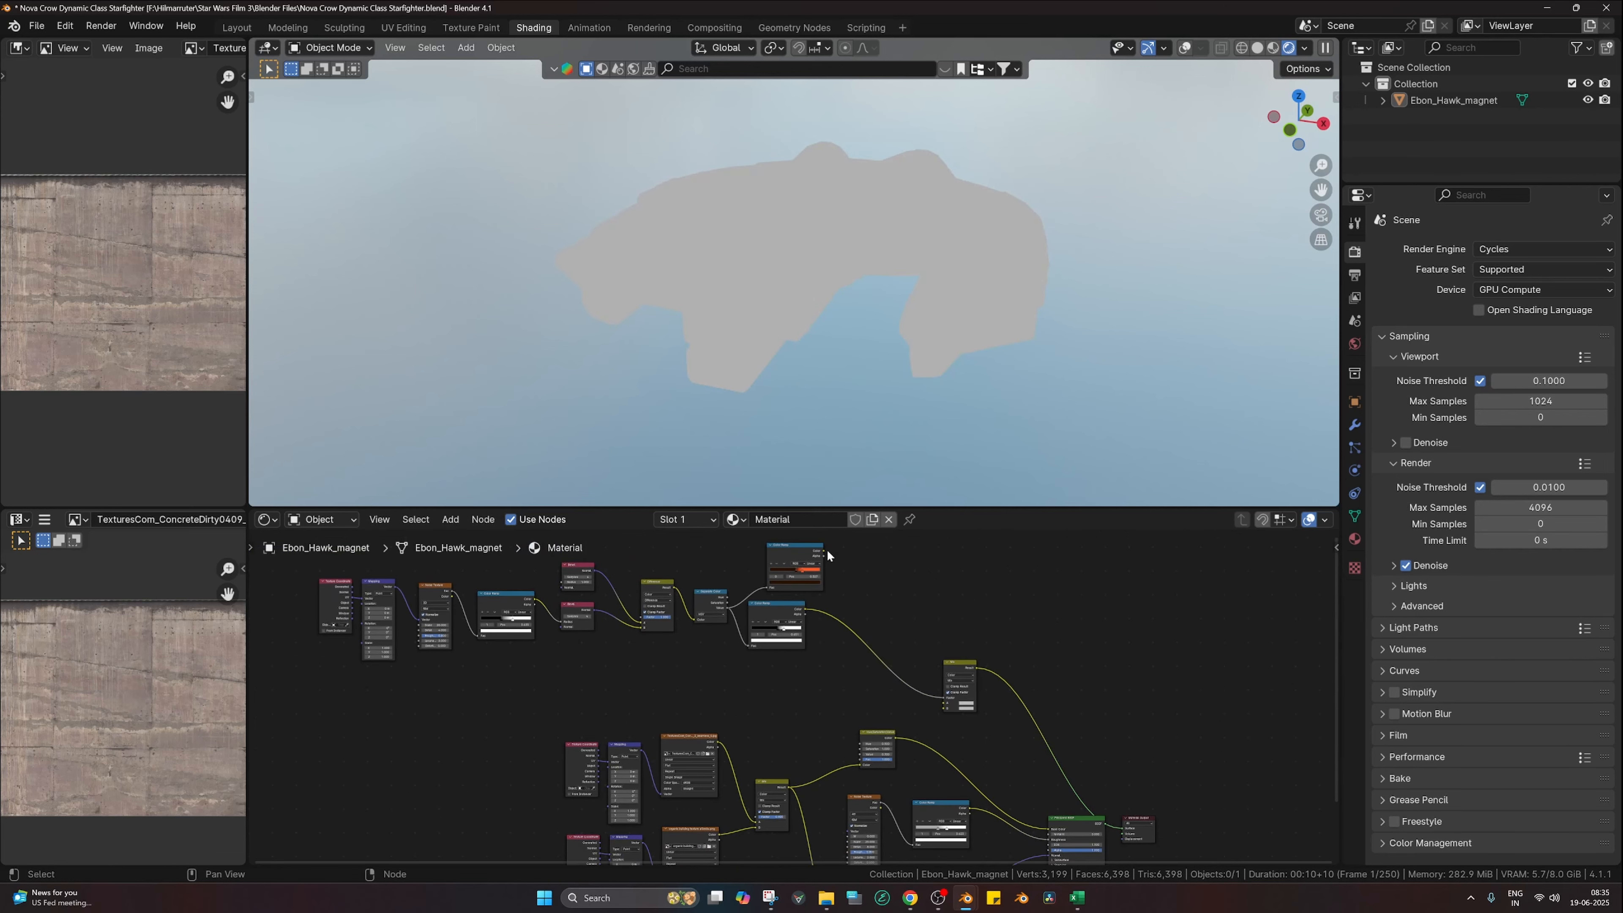
pyautogui.moveTo(822, 550); pyautogui.dragTo(943, 703)
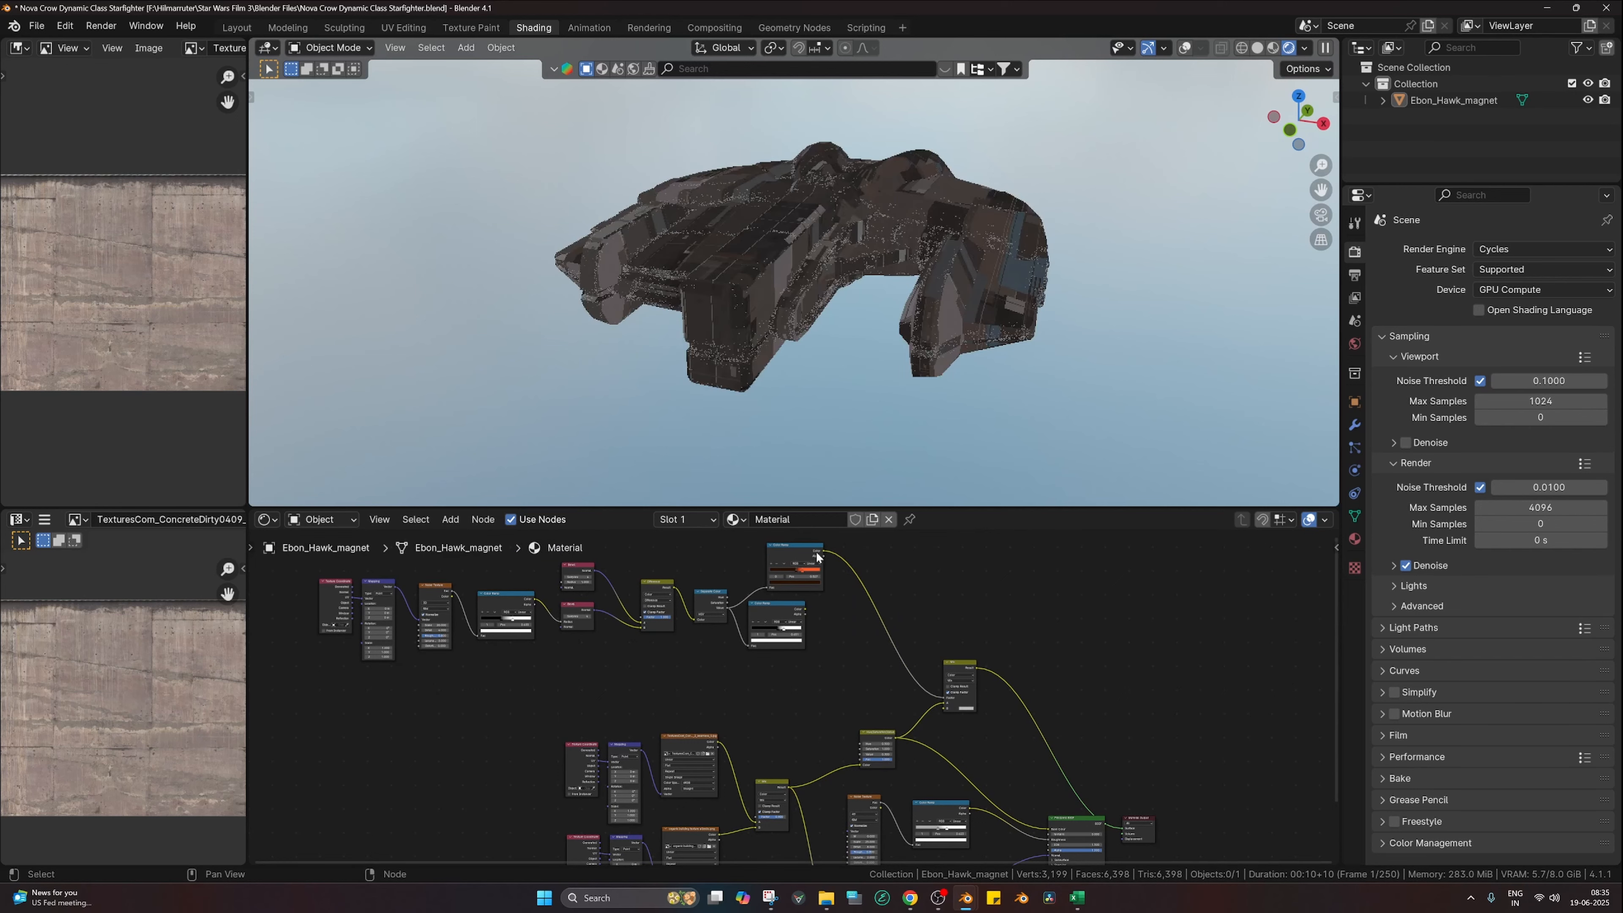
pyautogui.moveTo(824, 551); pyautogui.dragTo(903, 626)
pyautogui.moveTo(940, 709); pyautogui.dragTo(941, 707)
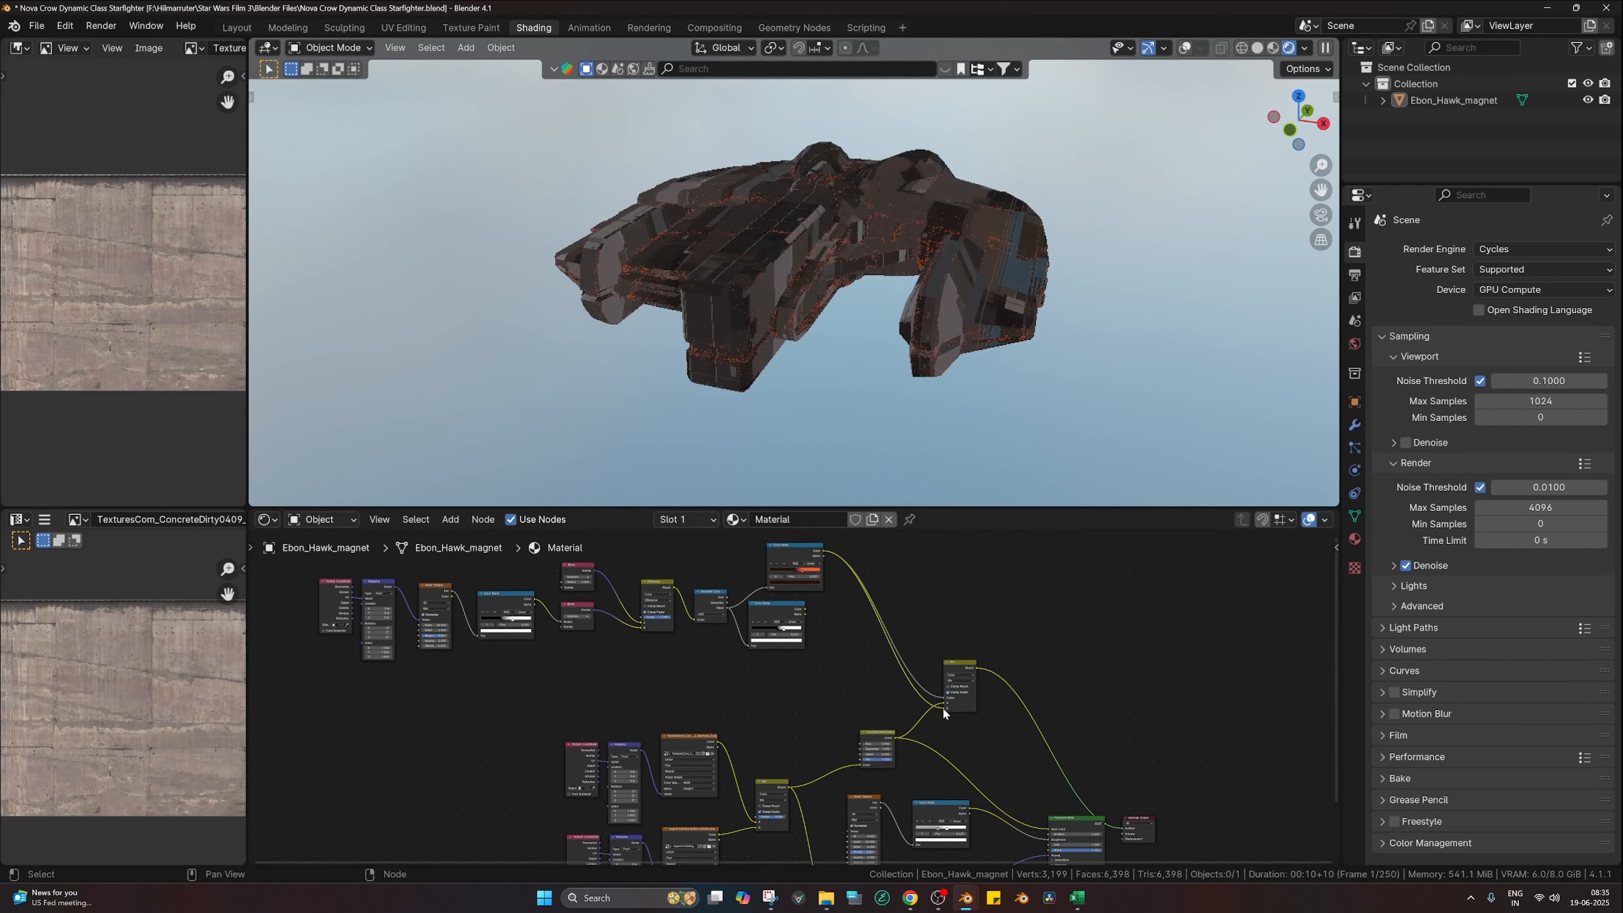
# Step: Preview the Mix result, lower the Mix node, and select the Principled BSDF and Material Output
pyautogui.keyDown('ctrl'); pyautogui.keyDown('shift'); pyautogui.click(1059, 817); pyautogui.keyUp('shift'); pyautogui.keyUp('ctrl')
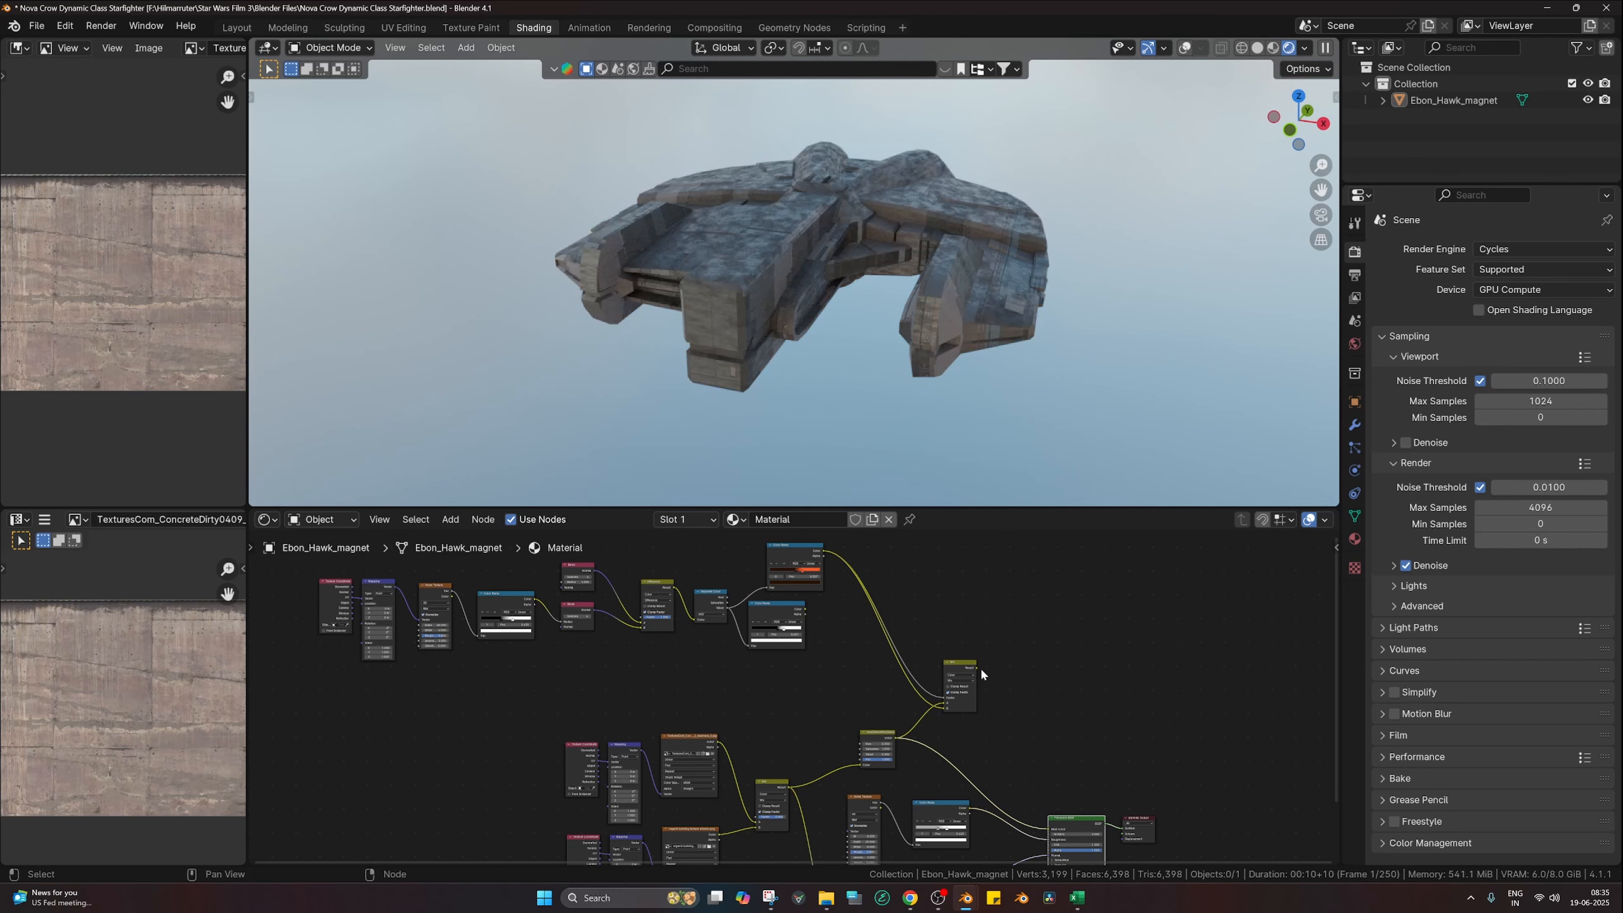
pyautogui.keyDown('ctrl'); pyautogui.keyDown('shift'); pyautogui.click(968, 697); pyautogui.keyUp('shift'); pyautogui.keyUp('ctrl')
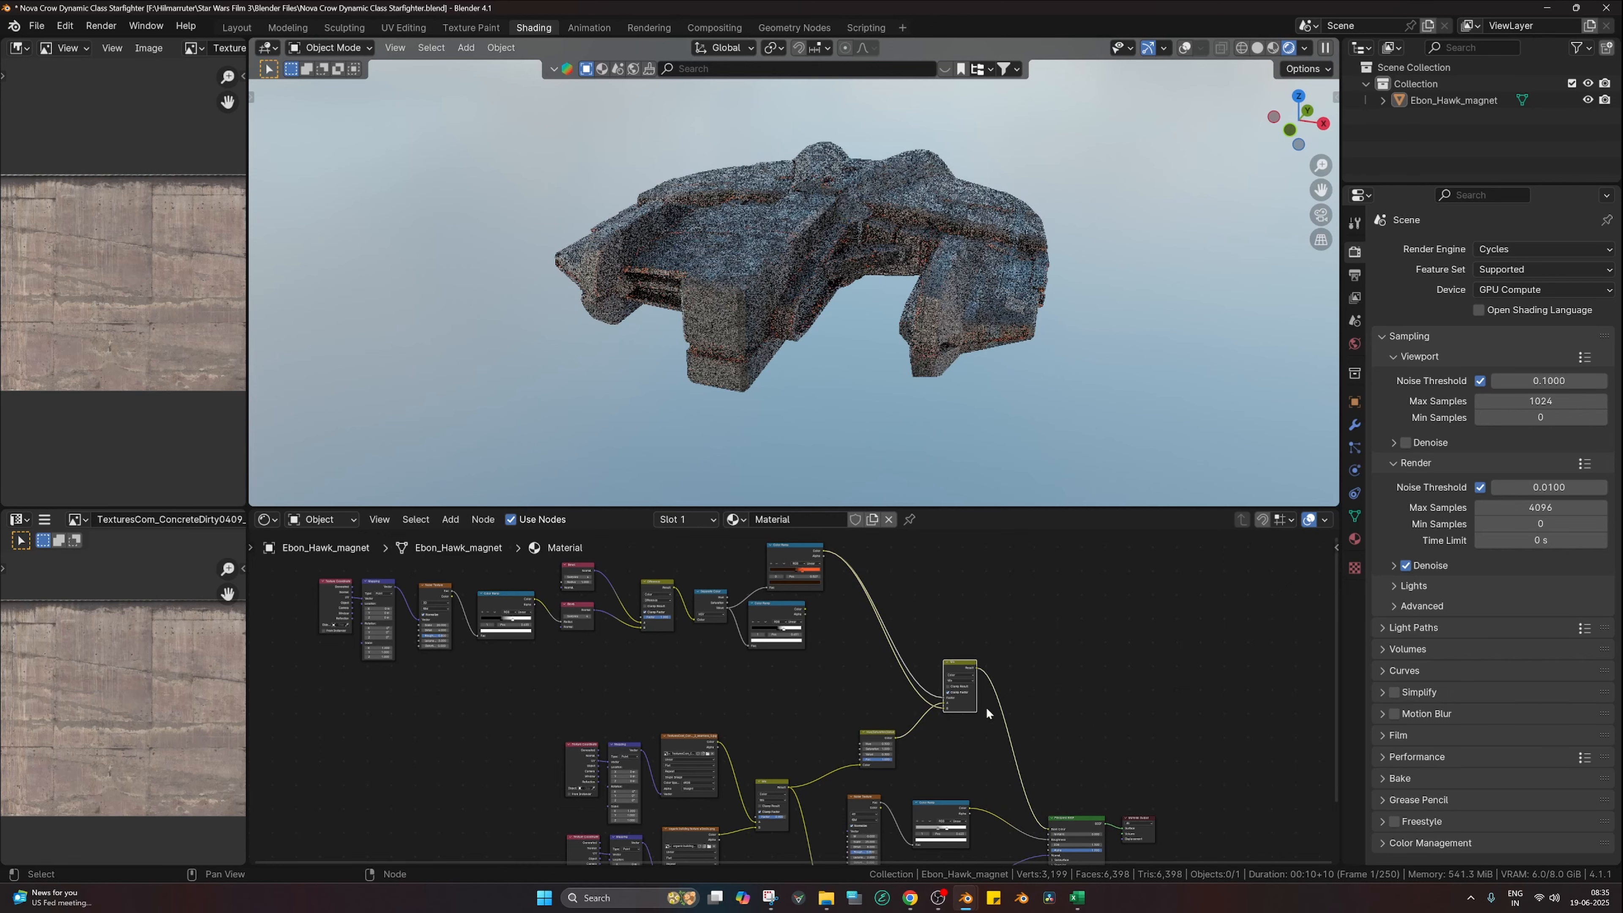
pyautogui.moveTo(956, 666); pyautogui.dragTo(954, 717)
pyautogui.moveTo(1186, 765); pyautogui.dragTo(1065, 856)
# Step: Move the Principled BSDF and Material Output nodes higher up
pyautogui.press('g')
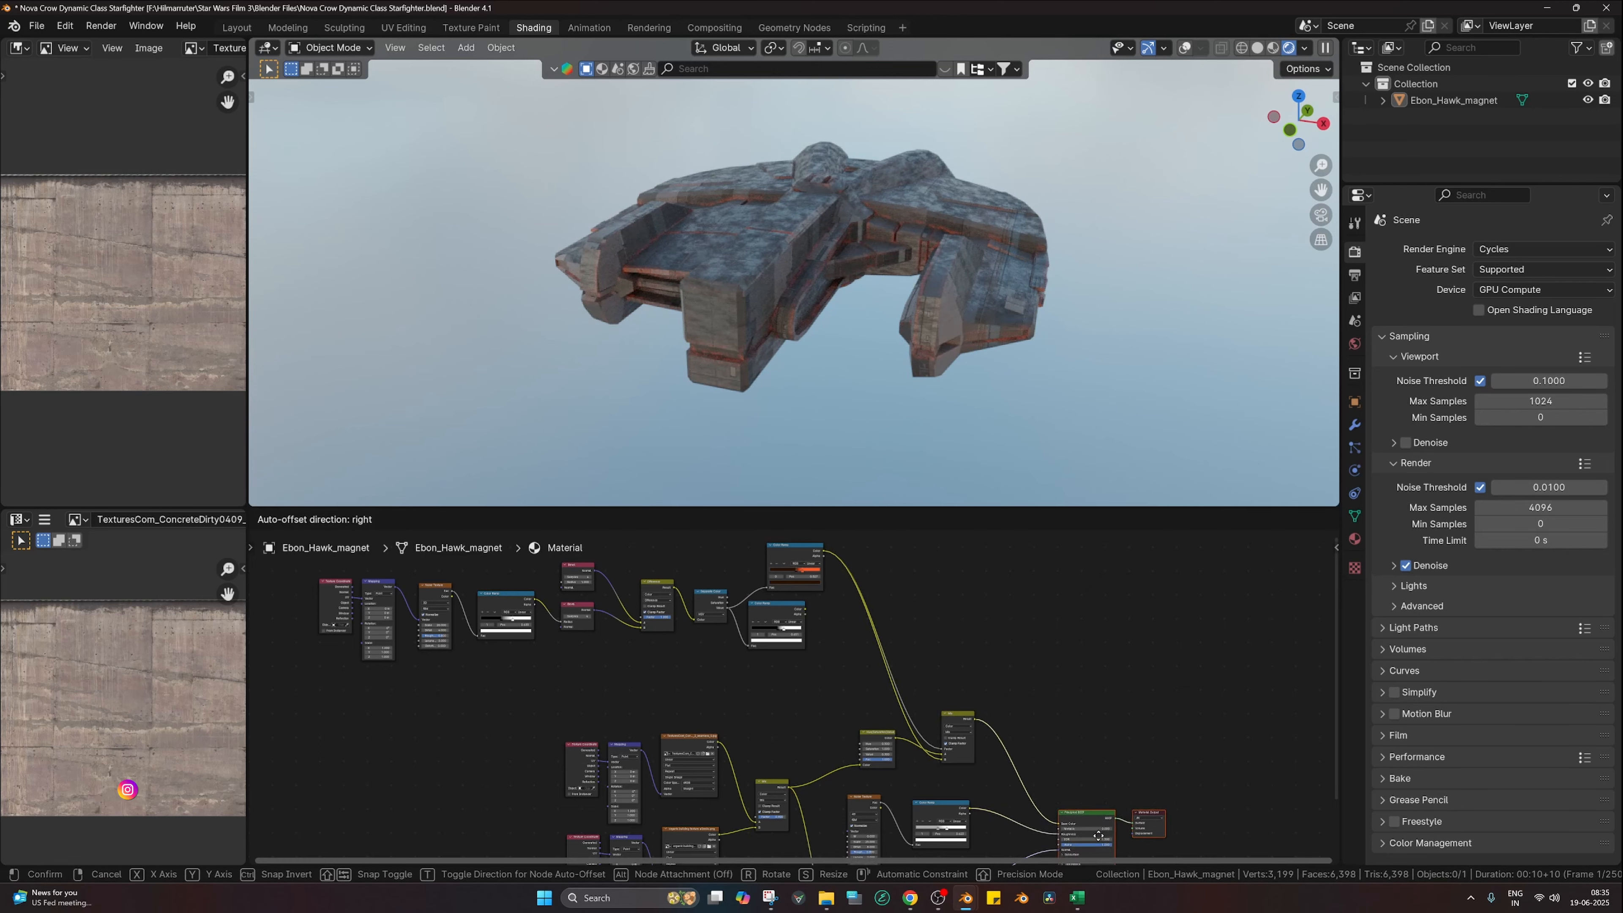
pyautogui.click(1122, 803)
pyautogui.scroll(3, 797, 288)
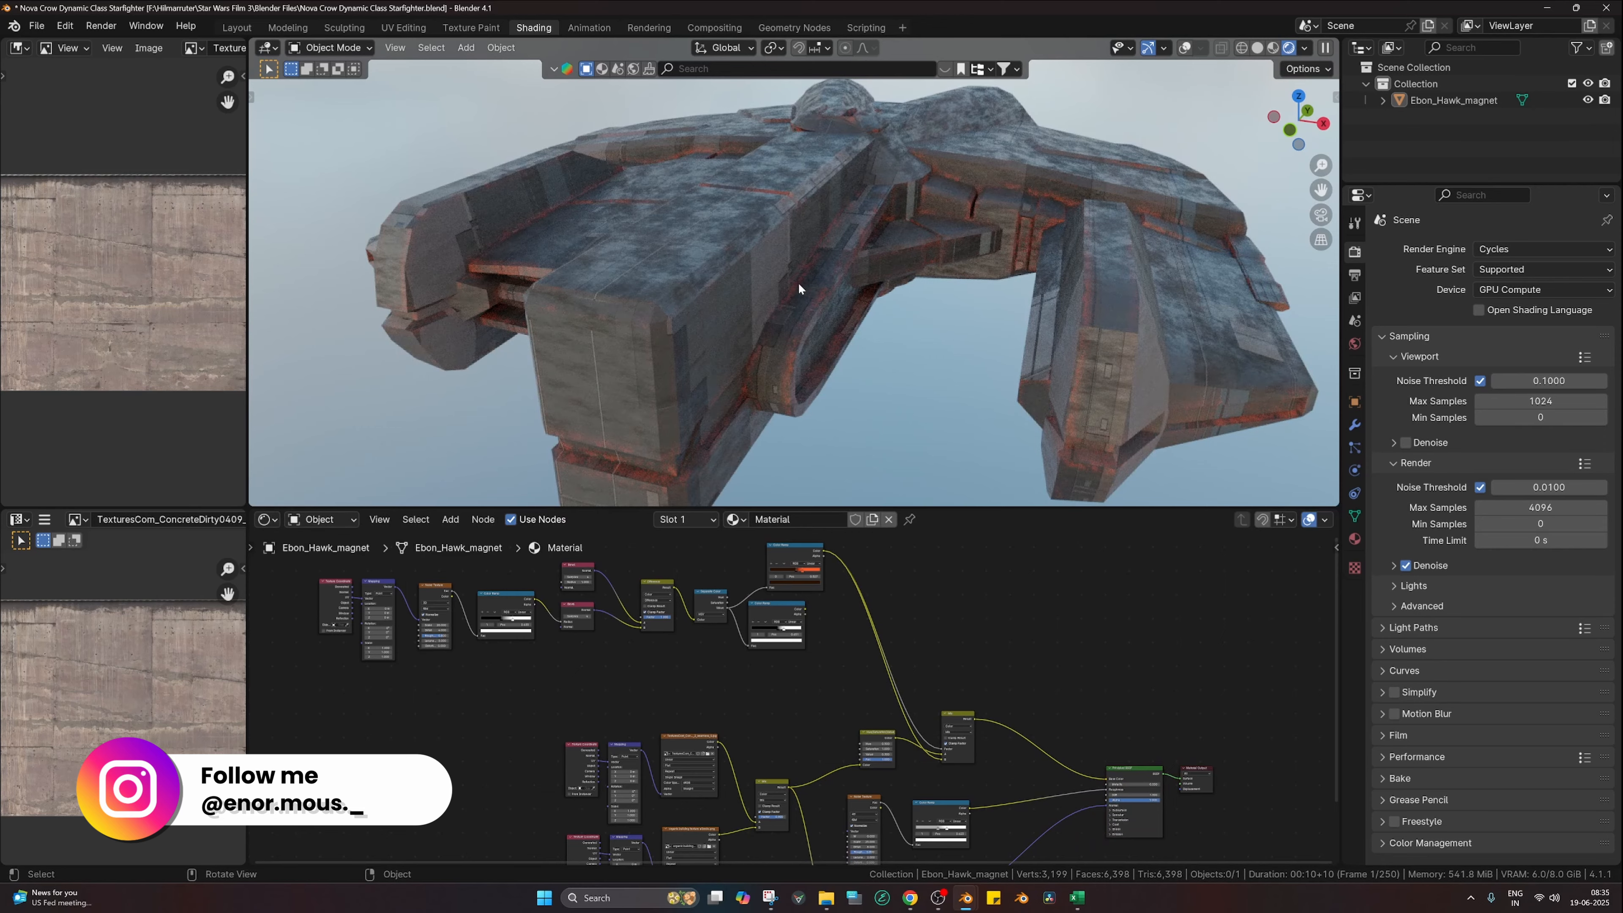
pyautogui.scroll(2, 799, 288)
pyautogui.scroll(2, 824, 633)
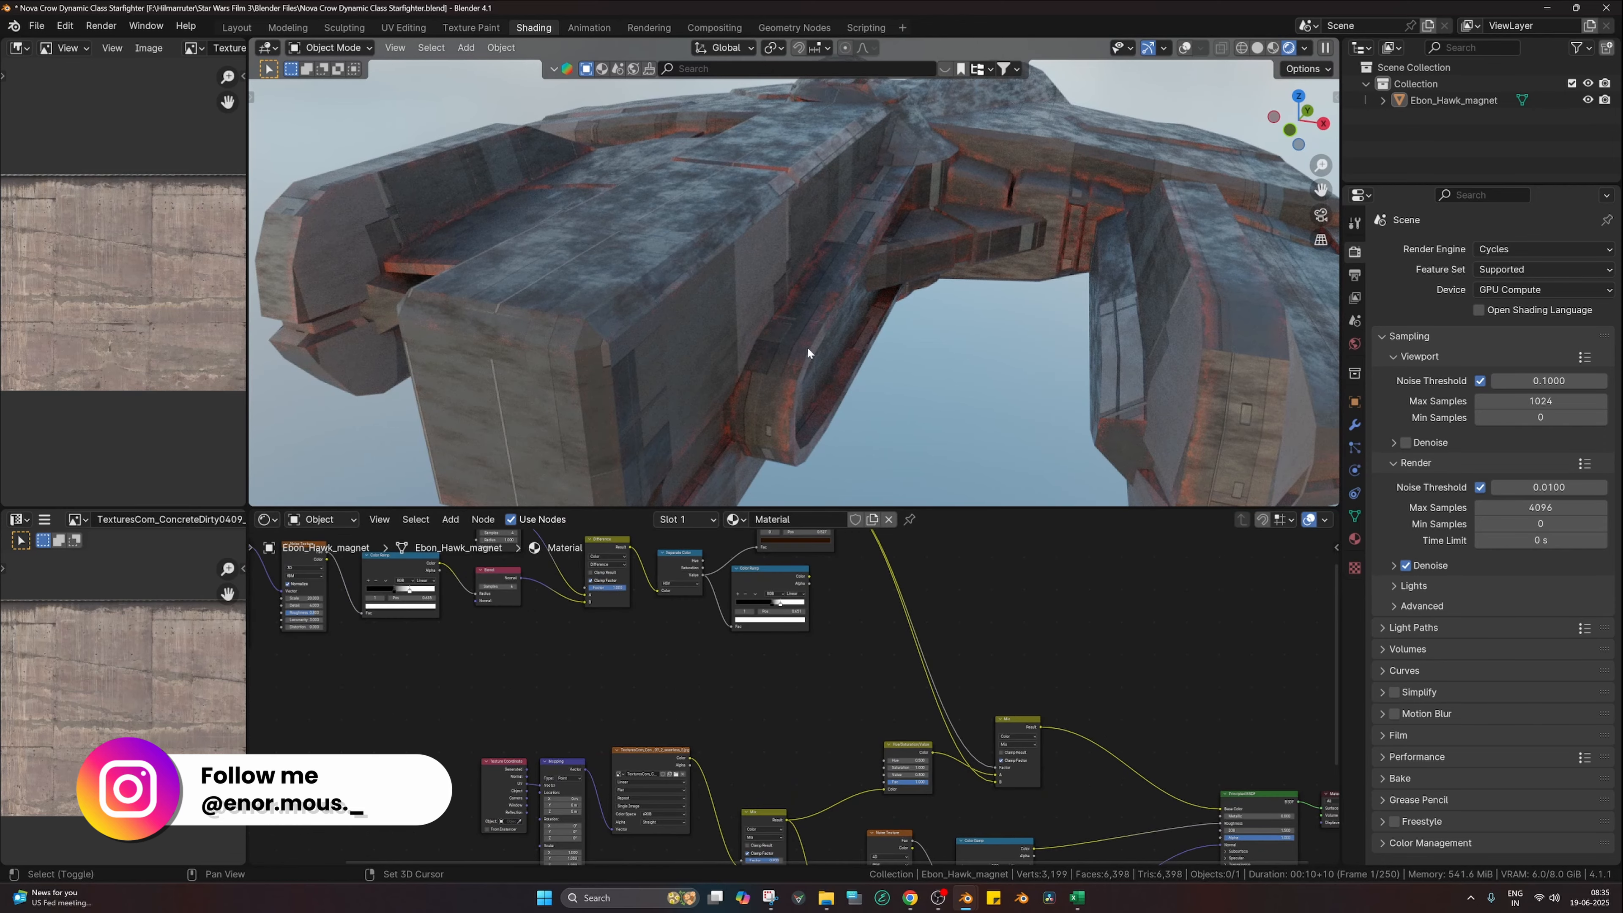
pyautogui.scroll(-2, 807, 358)
pyautogui.scroll(3, 794, 620)
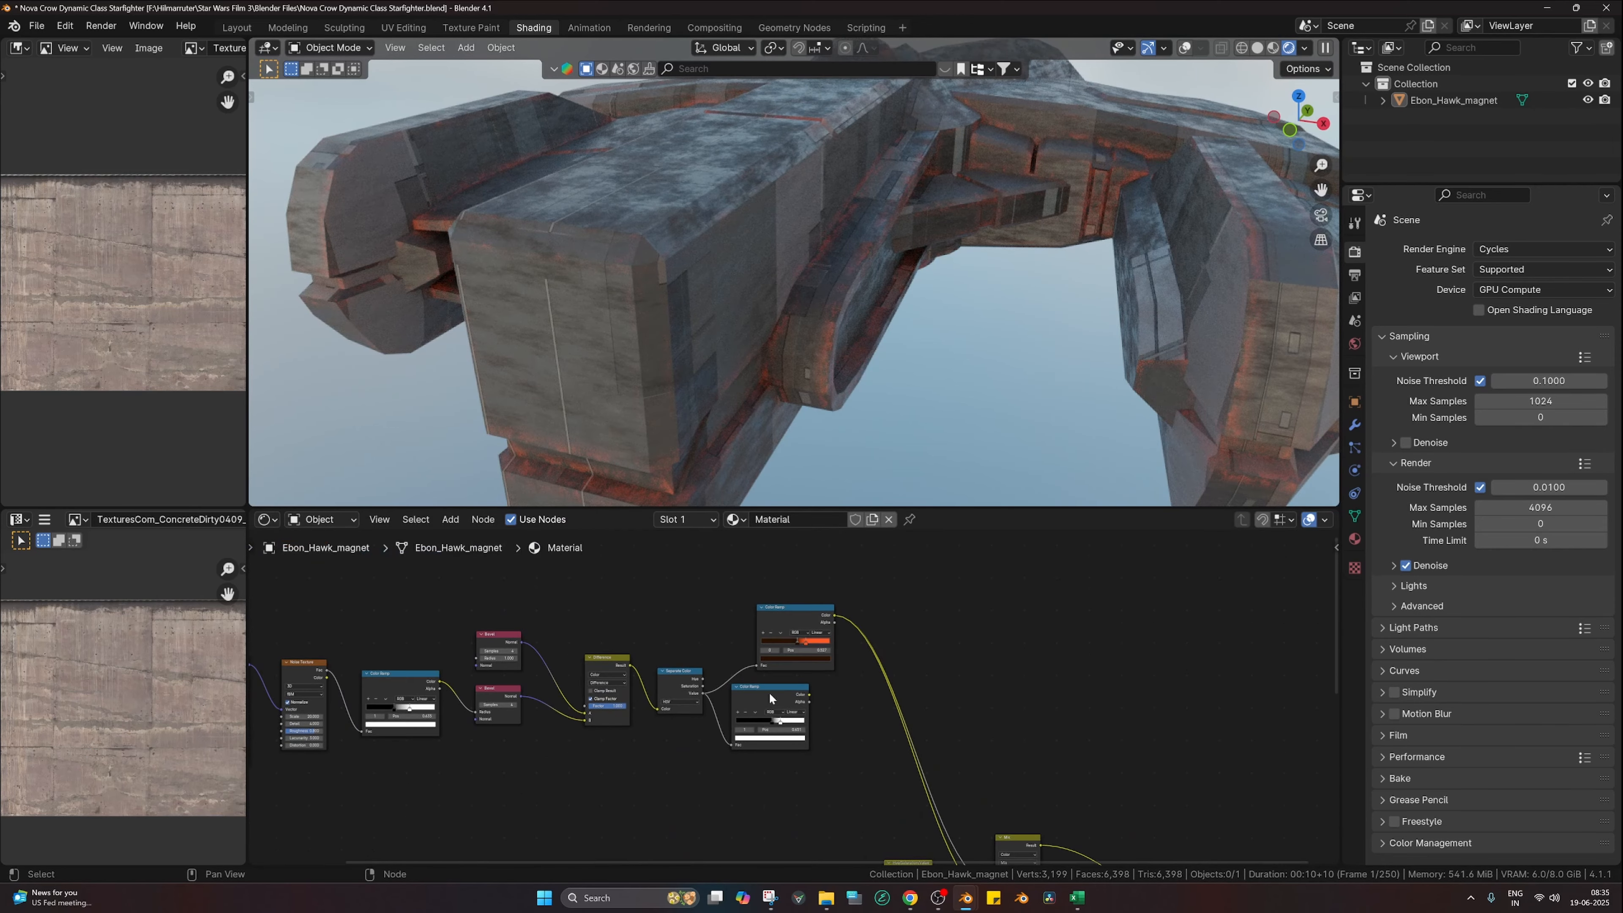
pyautogui.scroll(-3, 827, 696)
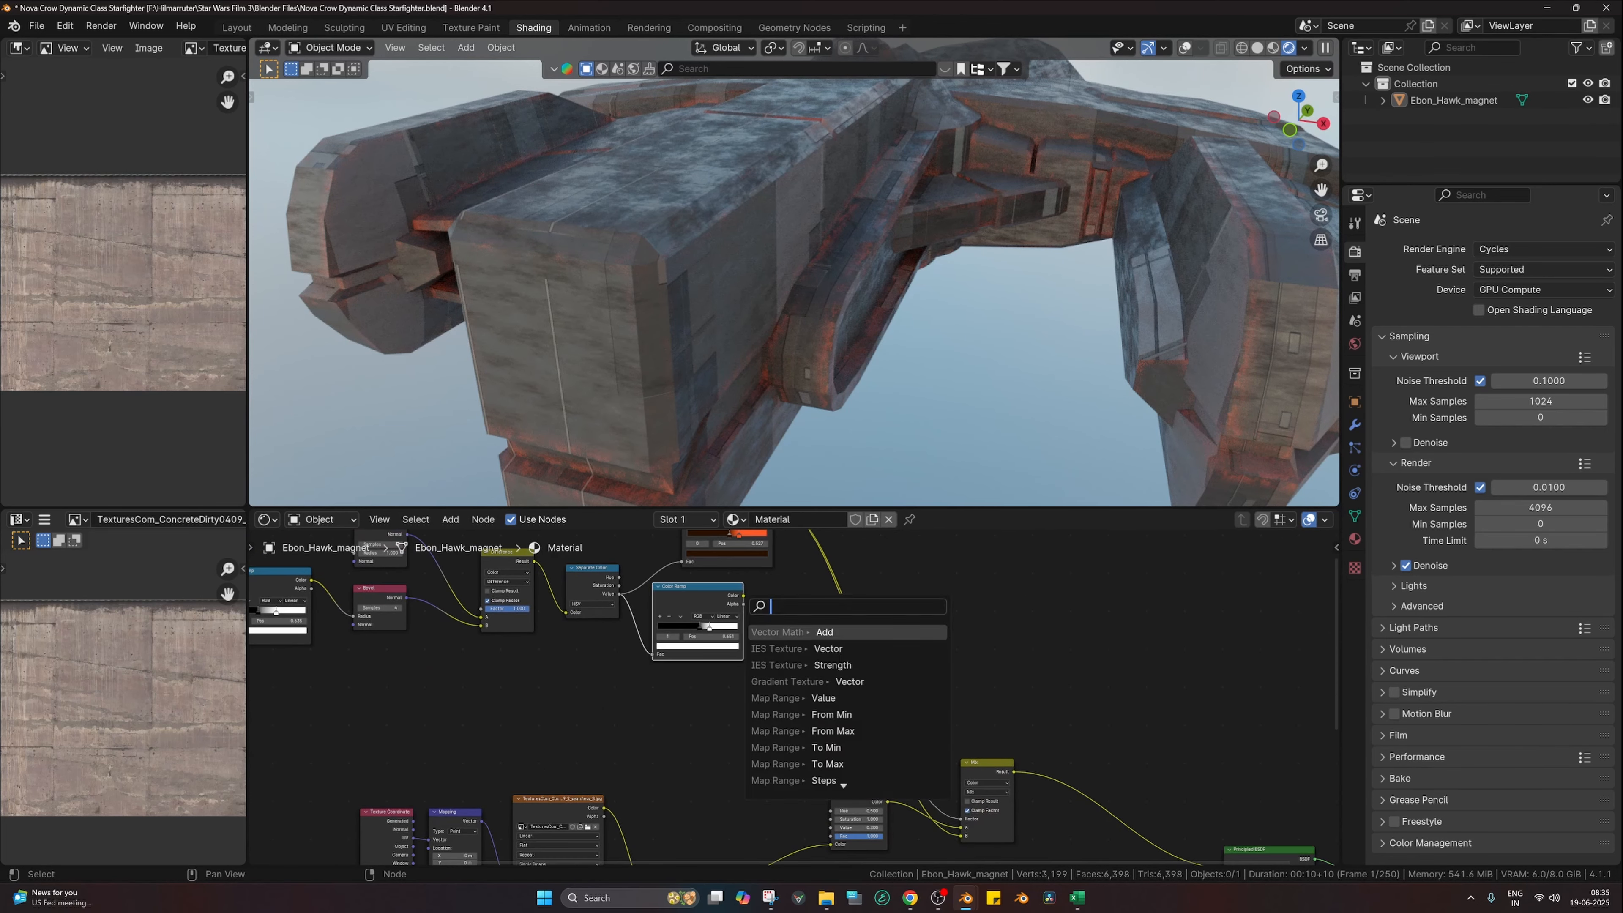
# Step: Drive the Mix node's factor with the mask Color Ramp's colour
pyautogui.click(732, 603)
pyautogui.click(747, 597)
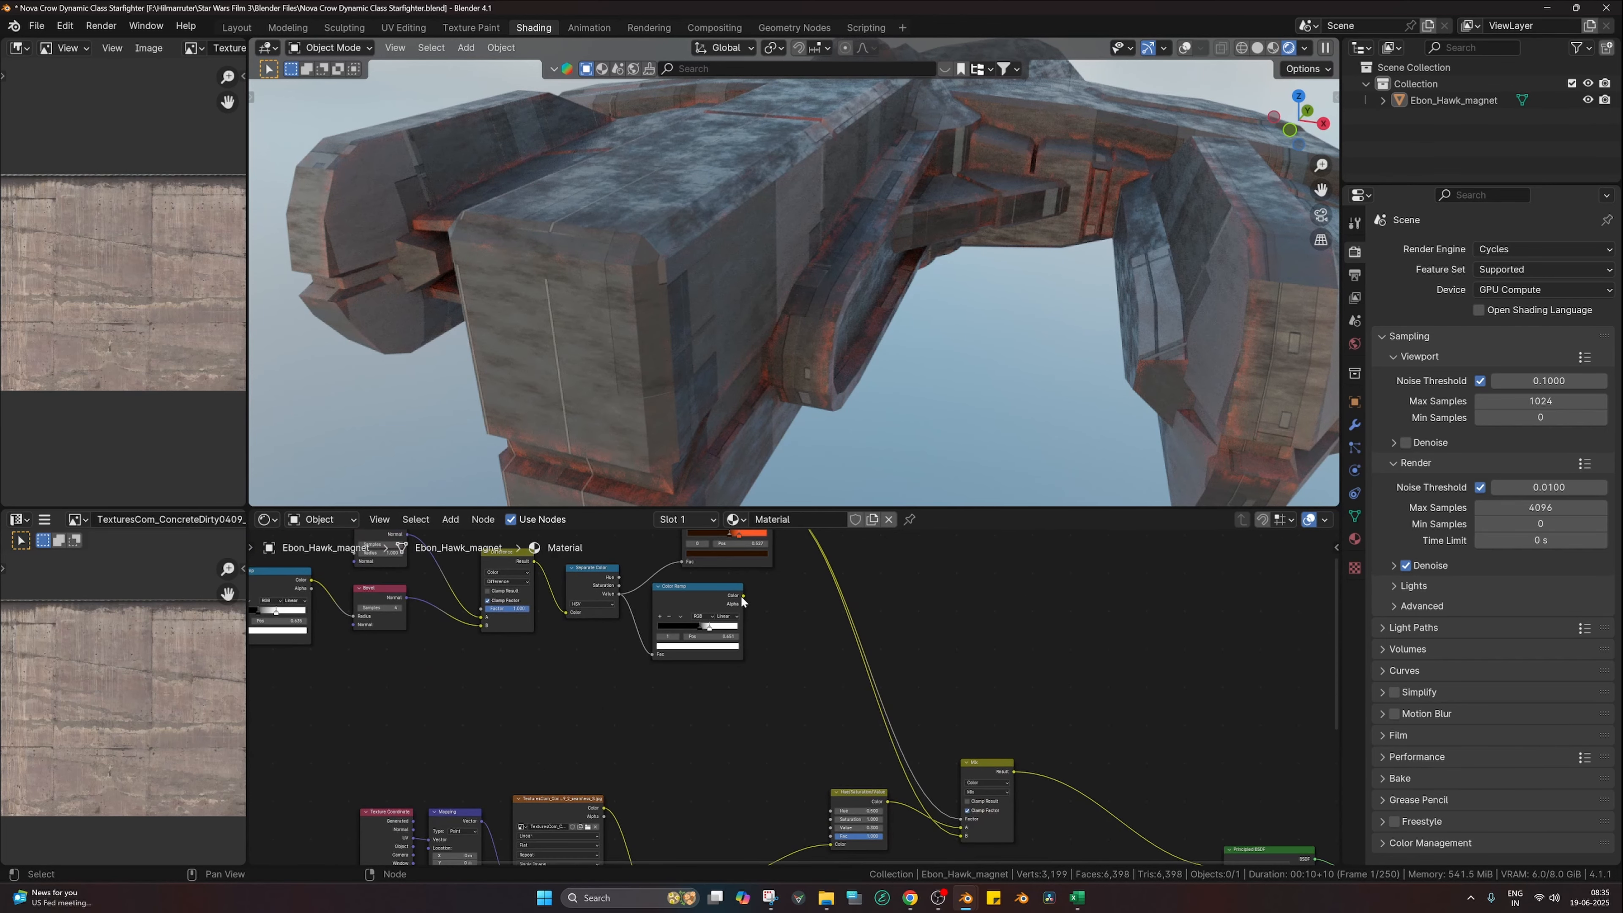
pyautogui.moveTo(743, 596); pyautogui.dragTo(960, 818)
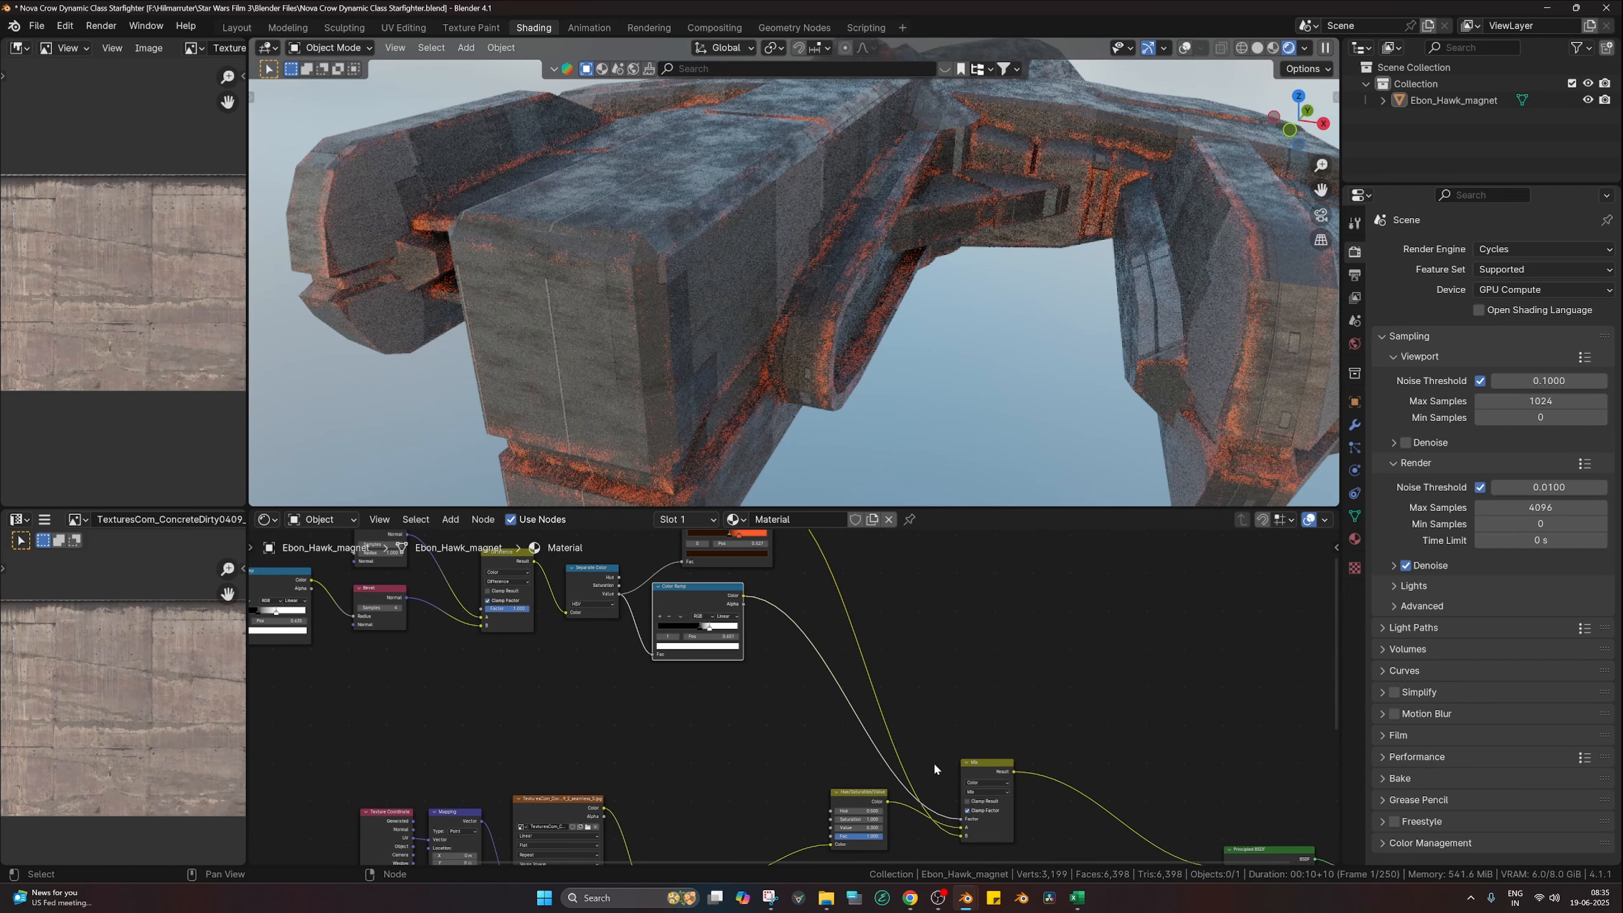
# Step: Rearrange the rust Color Ramp's stops to widen the orange, ending at 0.419 and 0.740
pyautogui.scroll(2, 887, 729)
pyautogui.moveTo(903, 734); pyautogui.dragTo(981, 806, button='middle')
pyautogui.scroll(3, 798, 694)
pyautogui.moveTo(821, 682); pyautogui.dragTo(829, 707, button='middle')
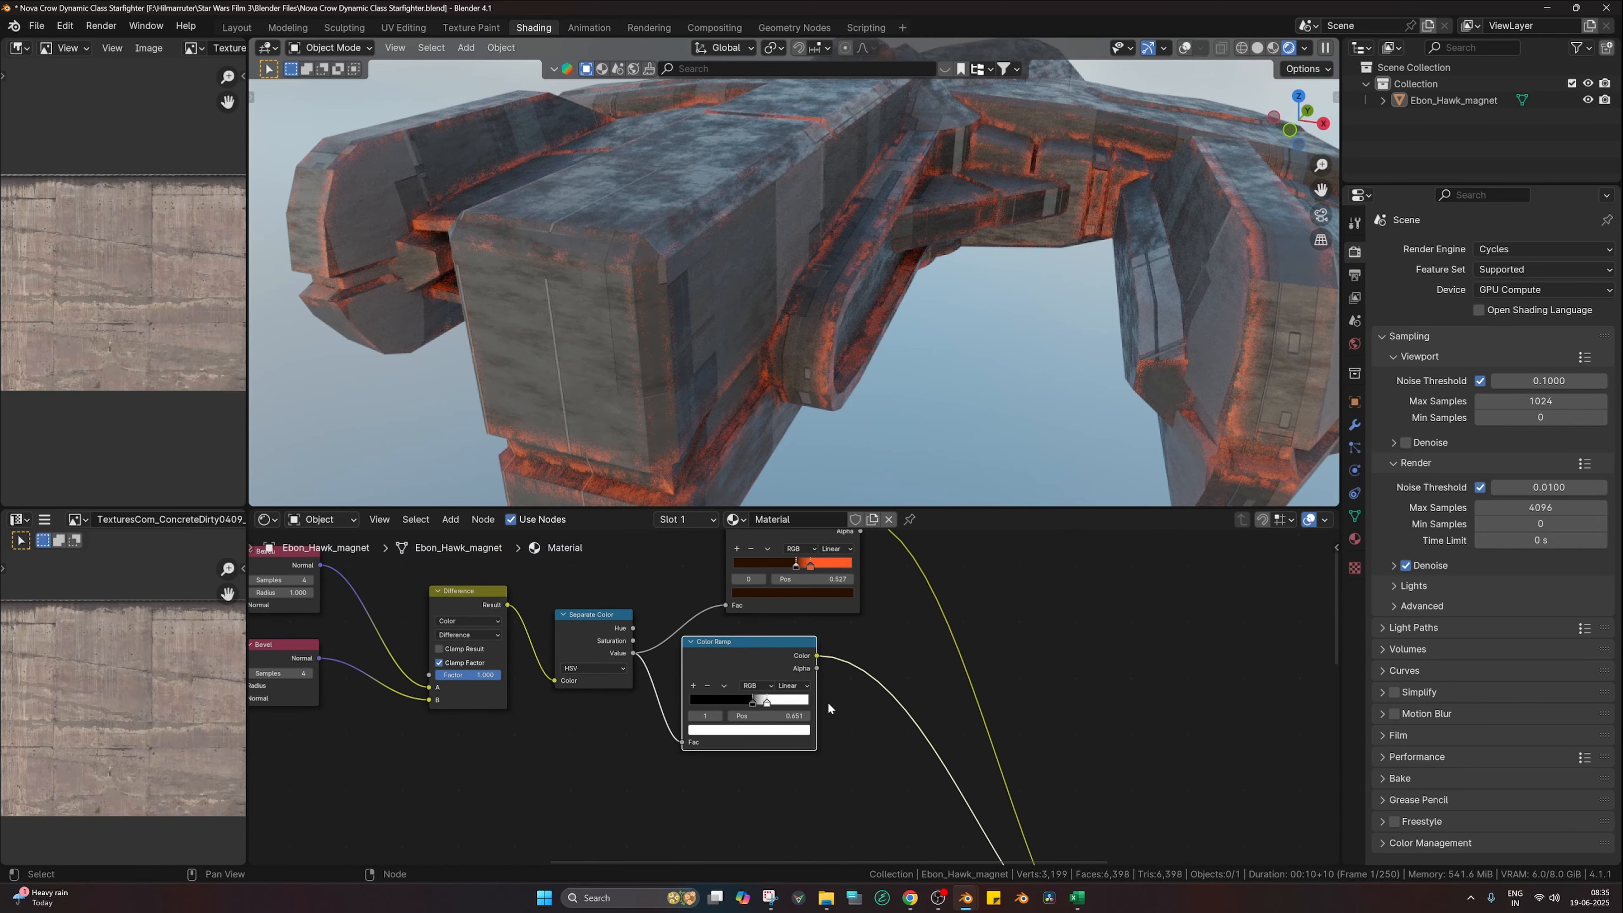
pyautogui.scroll(1, 828, 705)
pyautogui.moveTo(796, 550)
pyautogui.mouseDown()
pyautogui.moveTo(771, 567)
pyautogui.moveTo(825, 568)
pyautogui.moveTo(782, 554)
pyautogui.mouseUp()
pyautogui.click(833, 554)
pyautogui.click(799, 554)
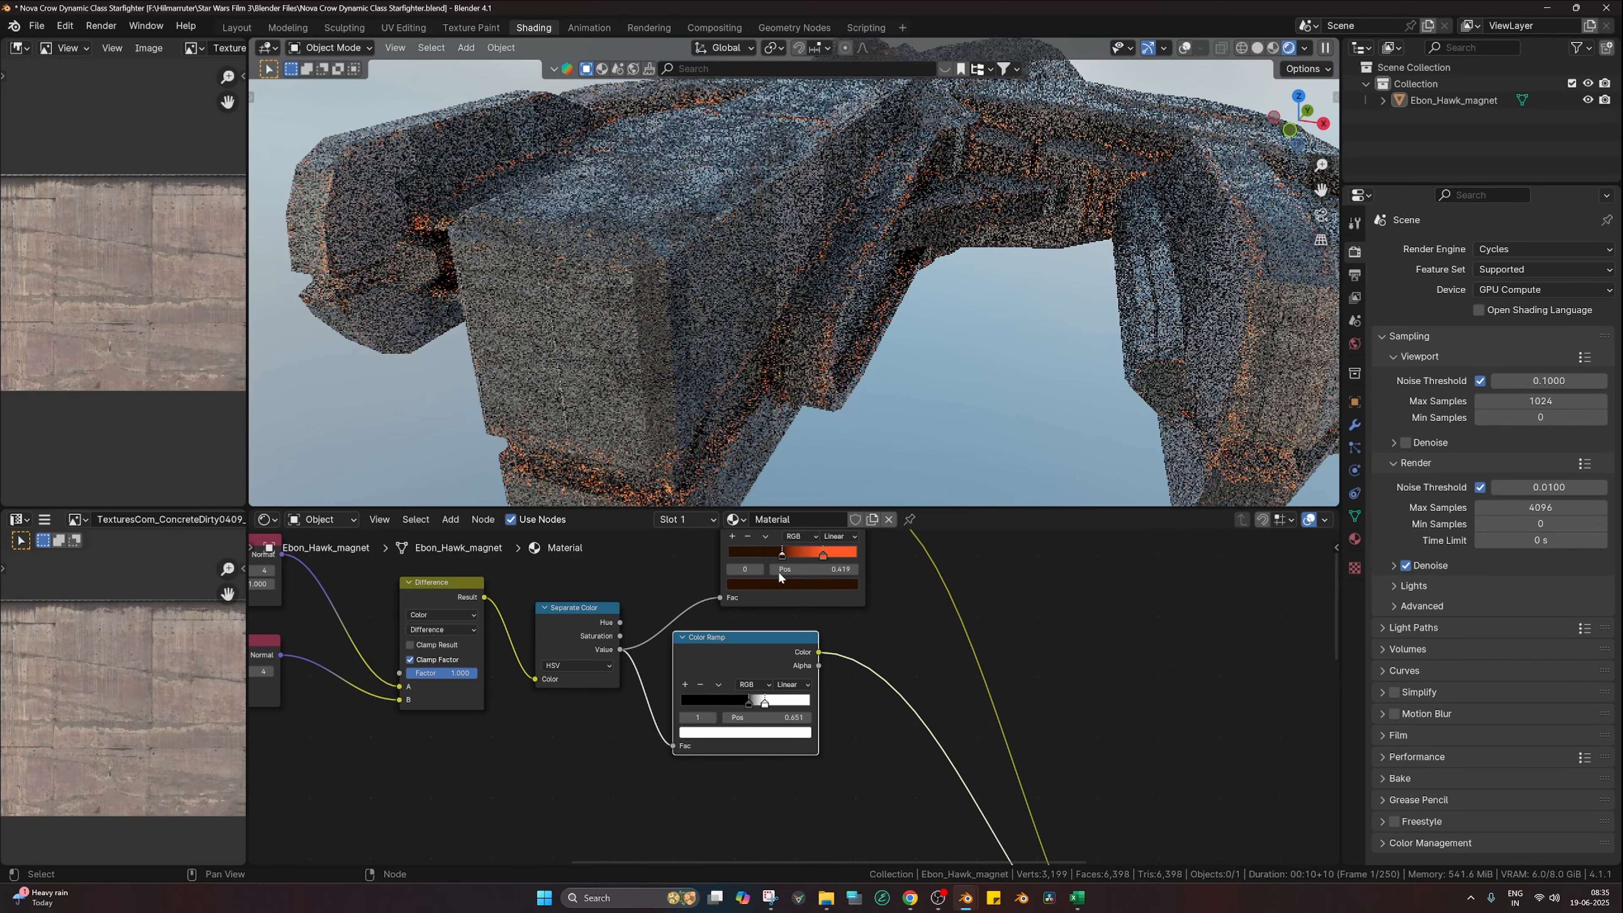
pyautogui.click(823, 555)
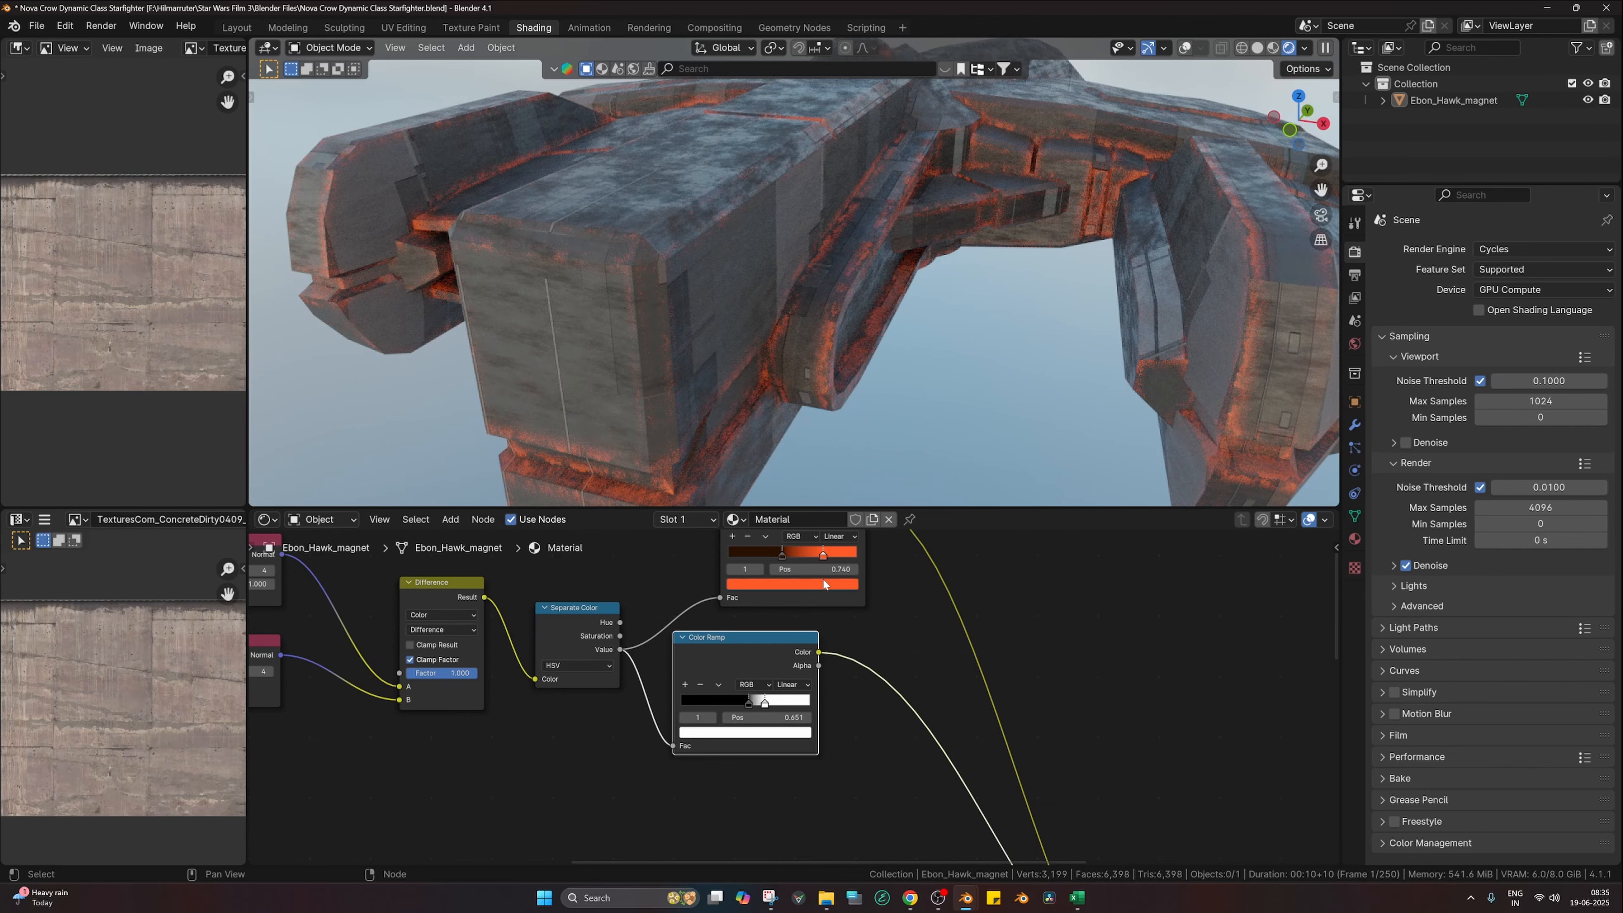
# Step: Darken the wear stop to a deep rust red (Hue about 0.012, Value 0.243)
pyautogui.click(823, 582)
pyautogui.click(761, 495)
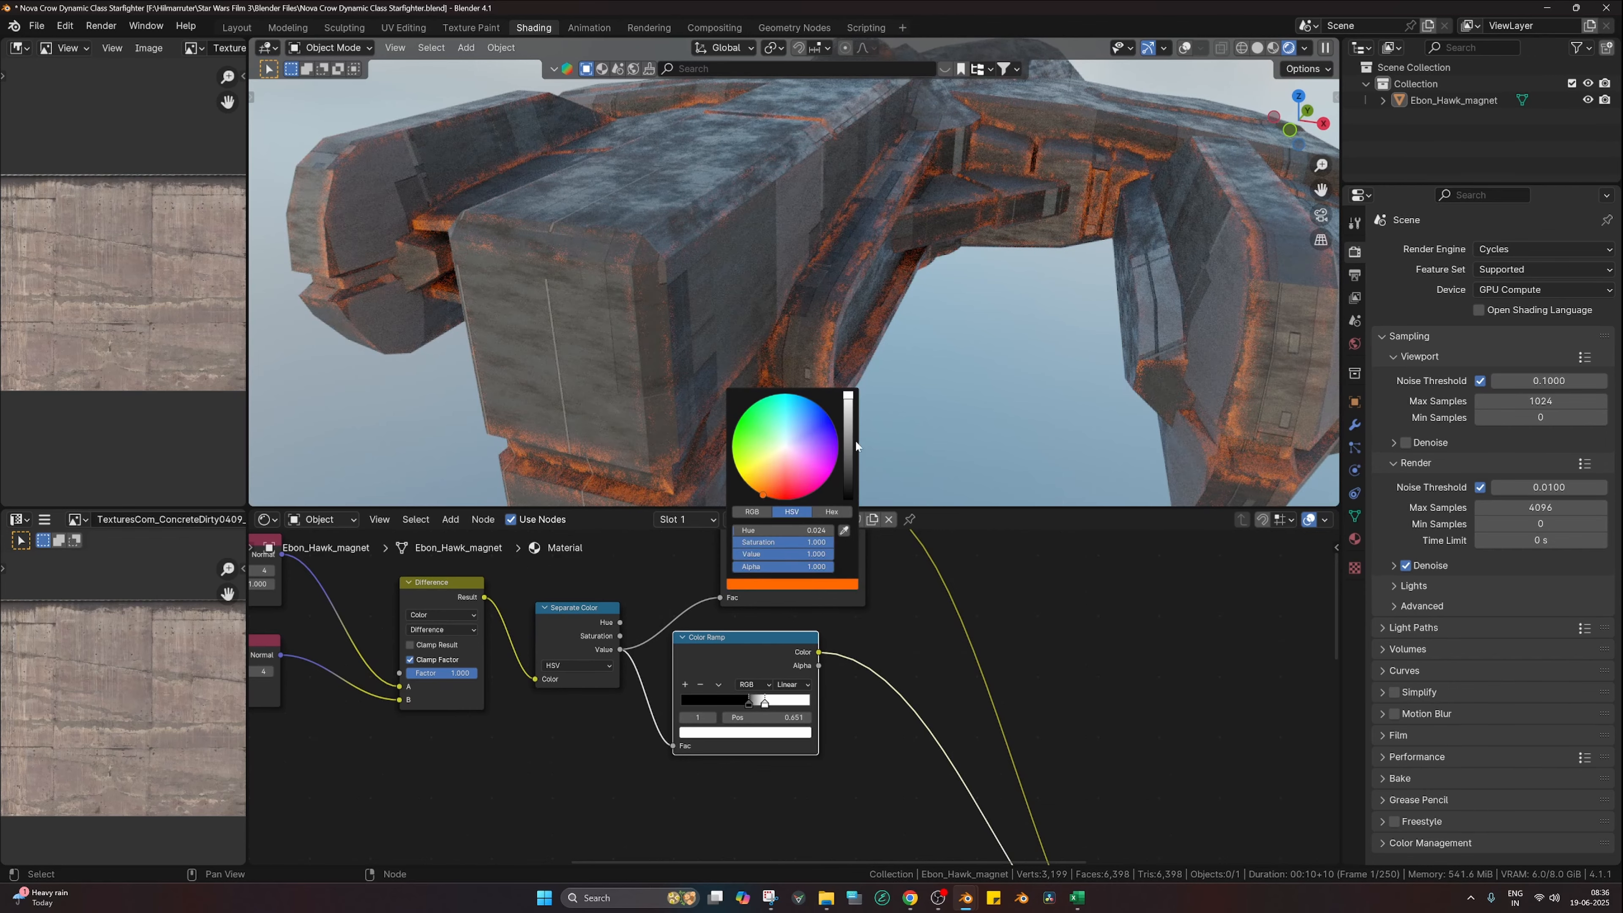
pyautogui.click(837, 447)
pyautogui.click(849, 443)
pyautogui.click(775, 494)
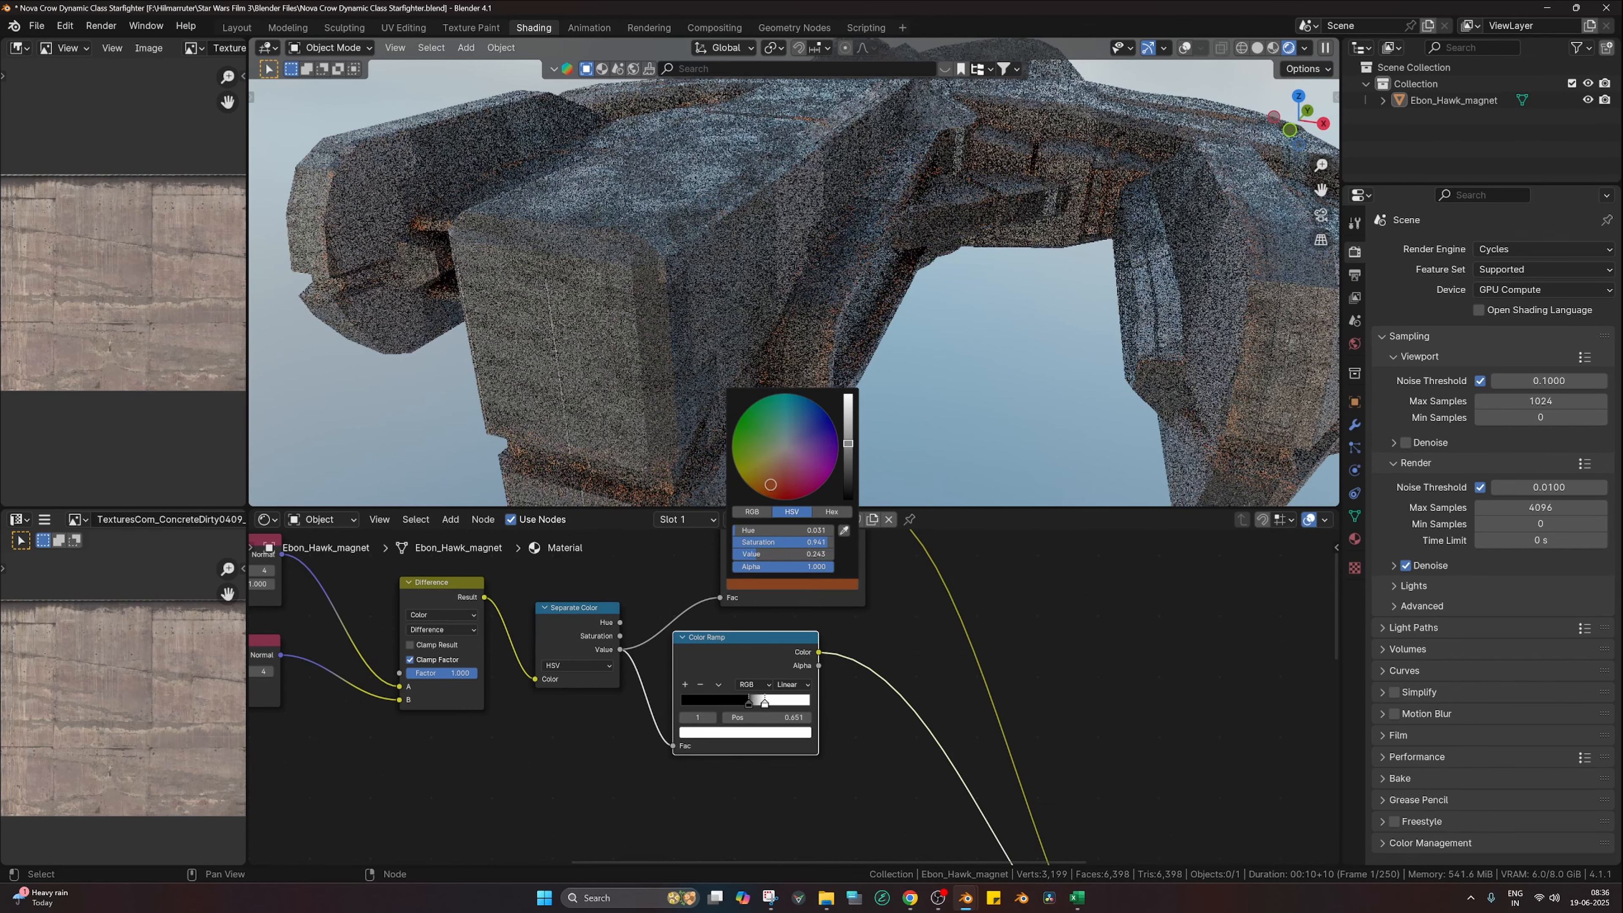
# Step: Push the mask ramp's black stop to 0, preview the mask, then restore the full material
pyautogui.scroll(-2, 976, 674)
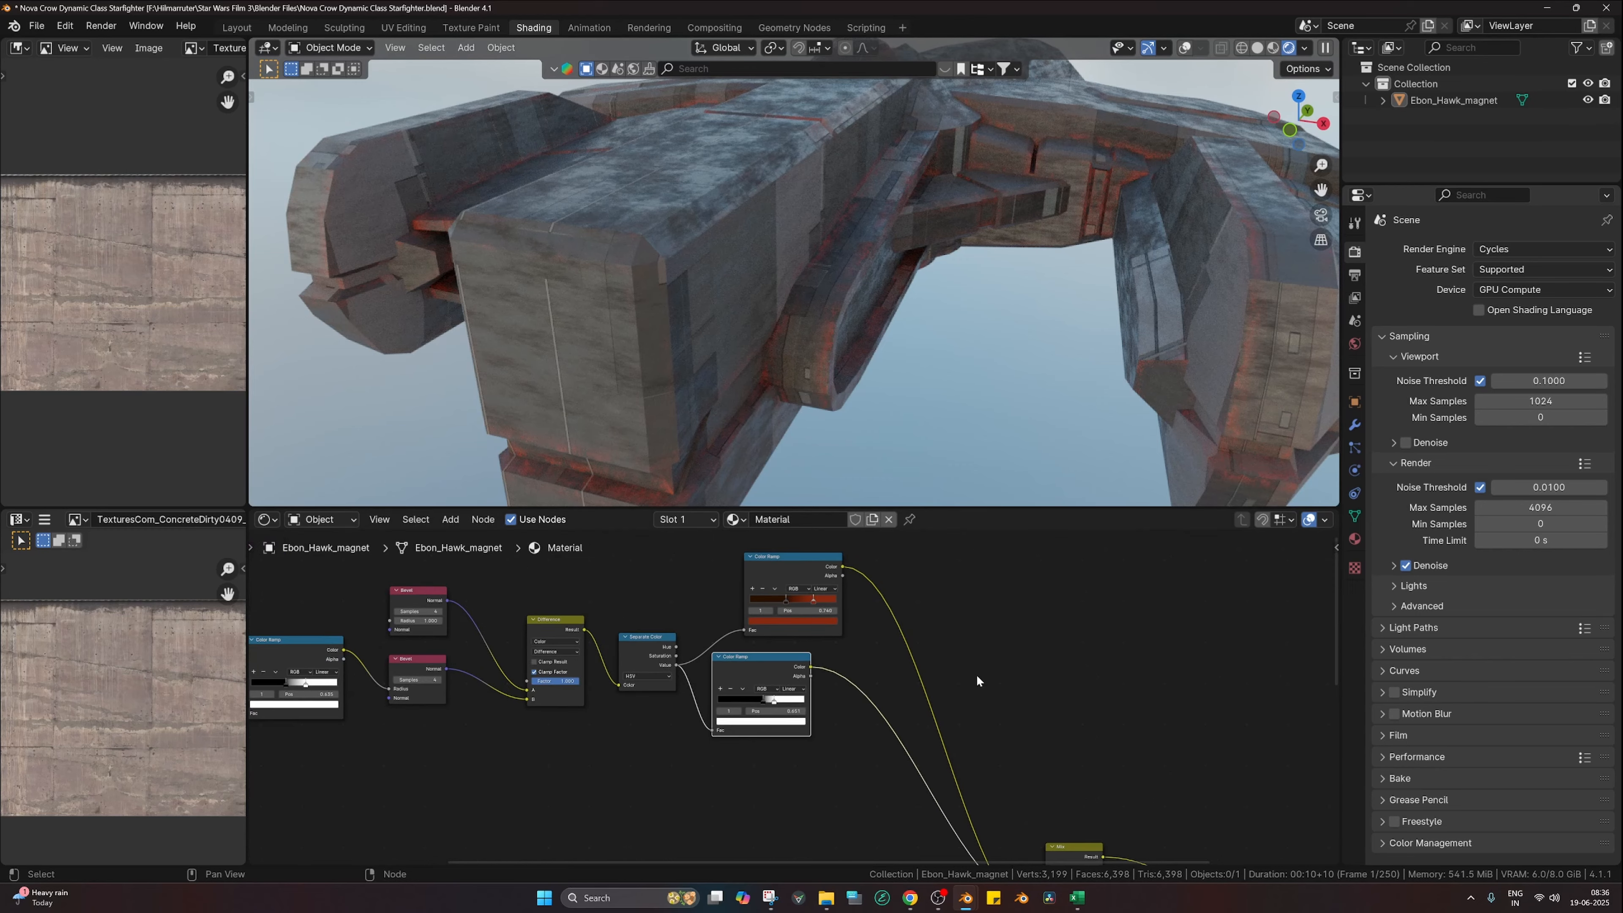
pyautogui.moveTo(977, 673); pyautogui.dragTo(1003, 656, button='middle')
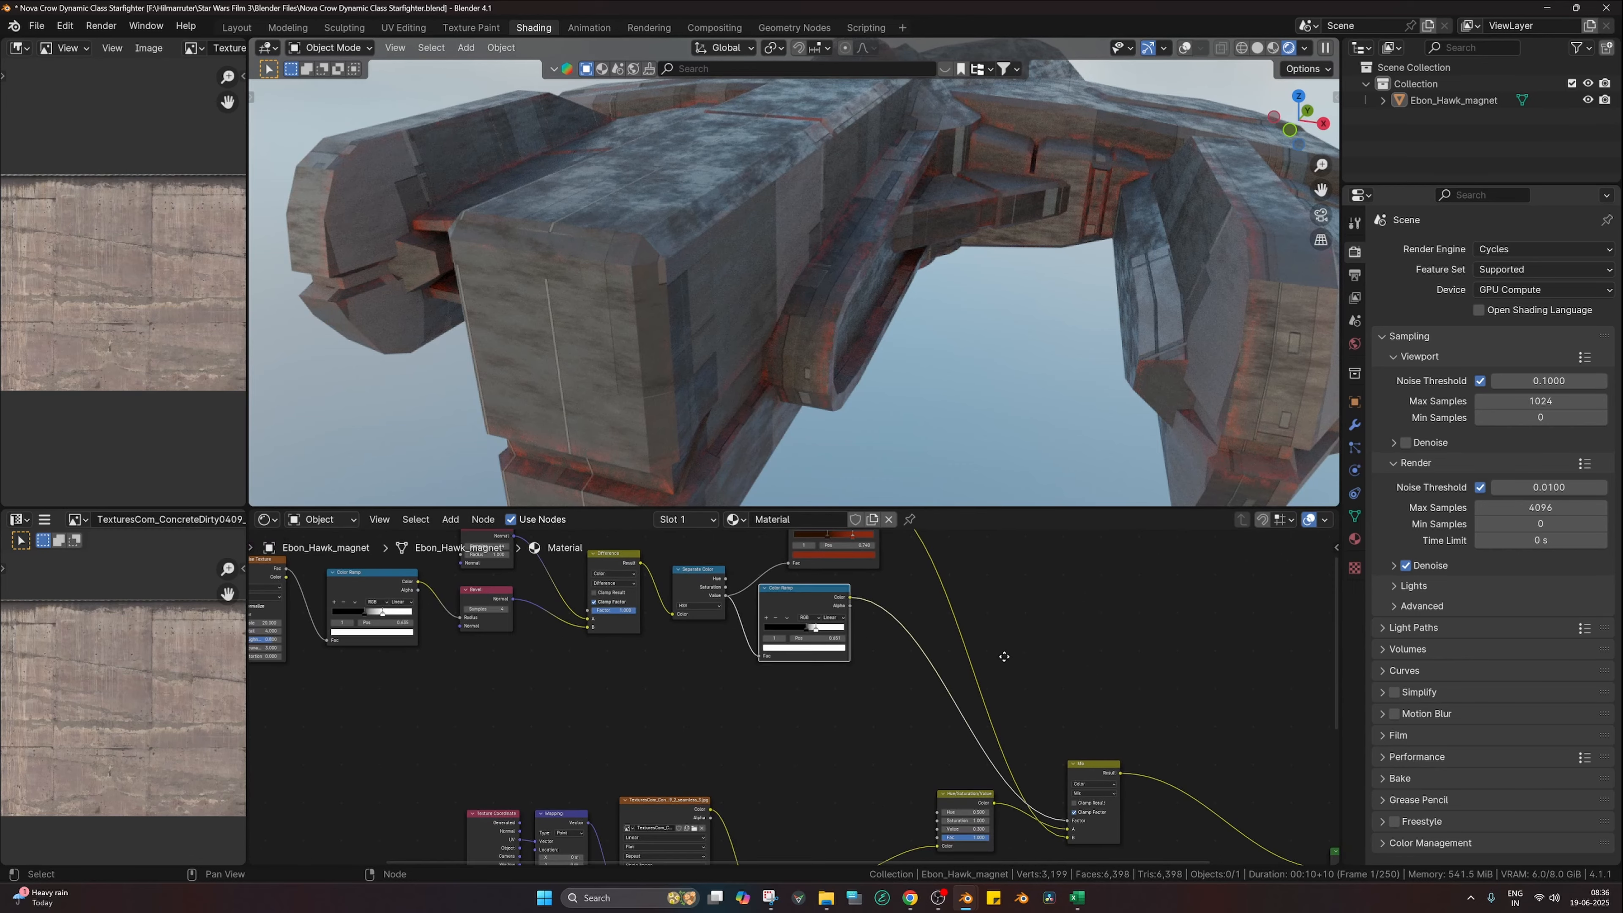
pyautogui.moveTo(805, 629); pyautogui.dragTo(756, 630)
pyautogui.keyDown('ctrl'); pyautogui.keyDown('shift'); pyautogui.click(812, 632); pyautogui.keyUp('shift'); pyautogui.keyUp('ctrl')
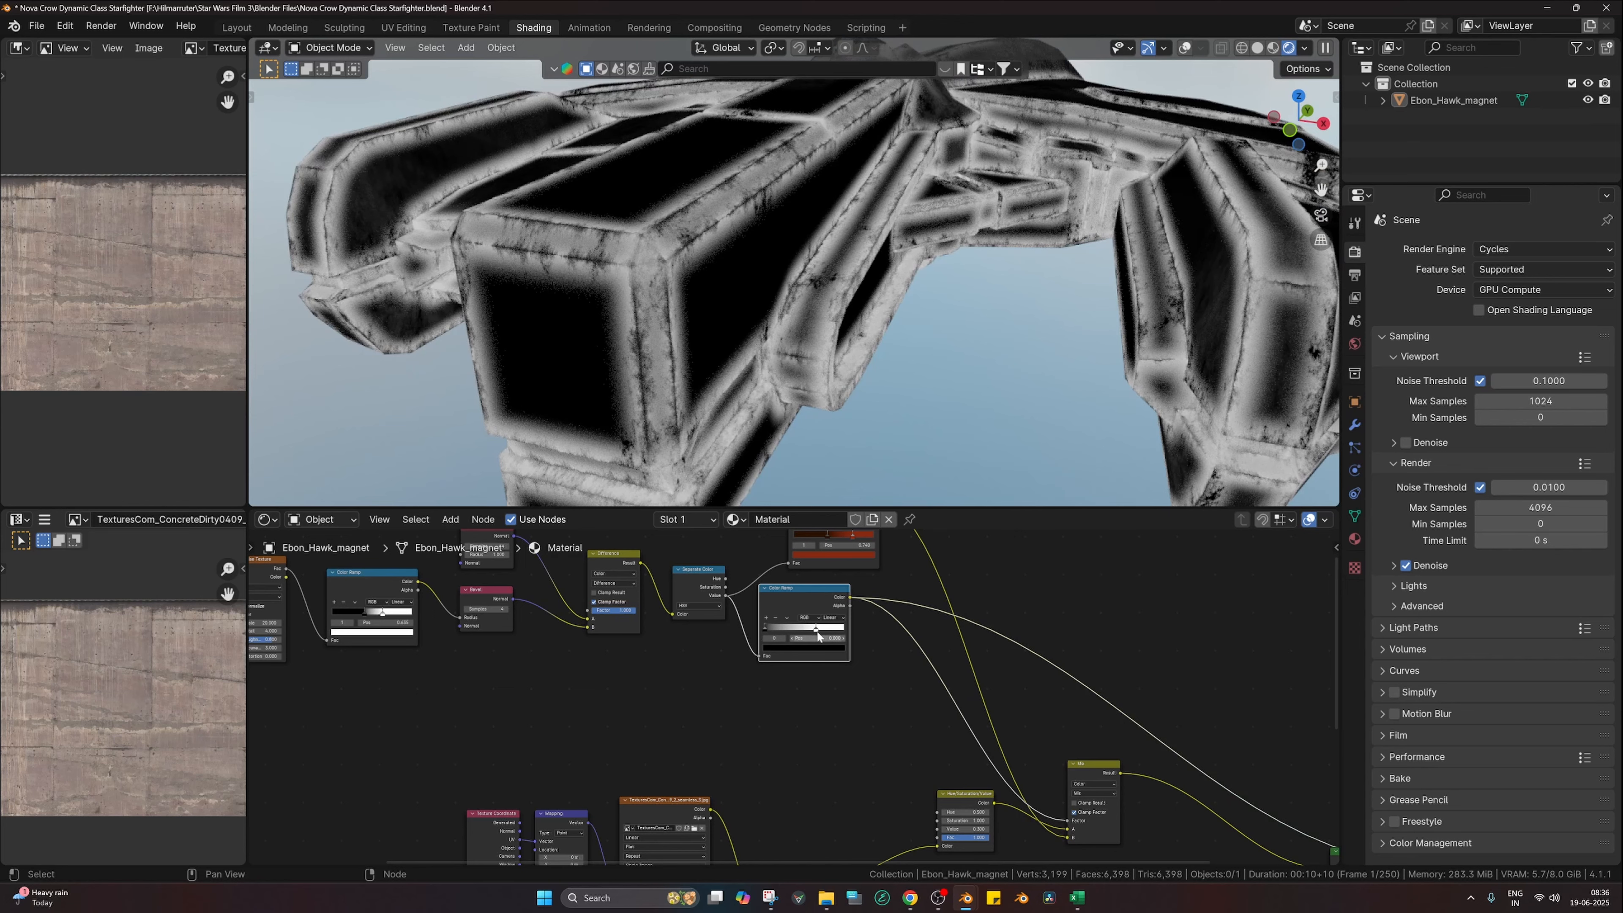
pyautogui.scroll(-2, 1046, 801)
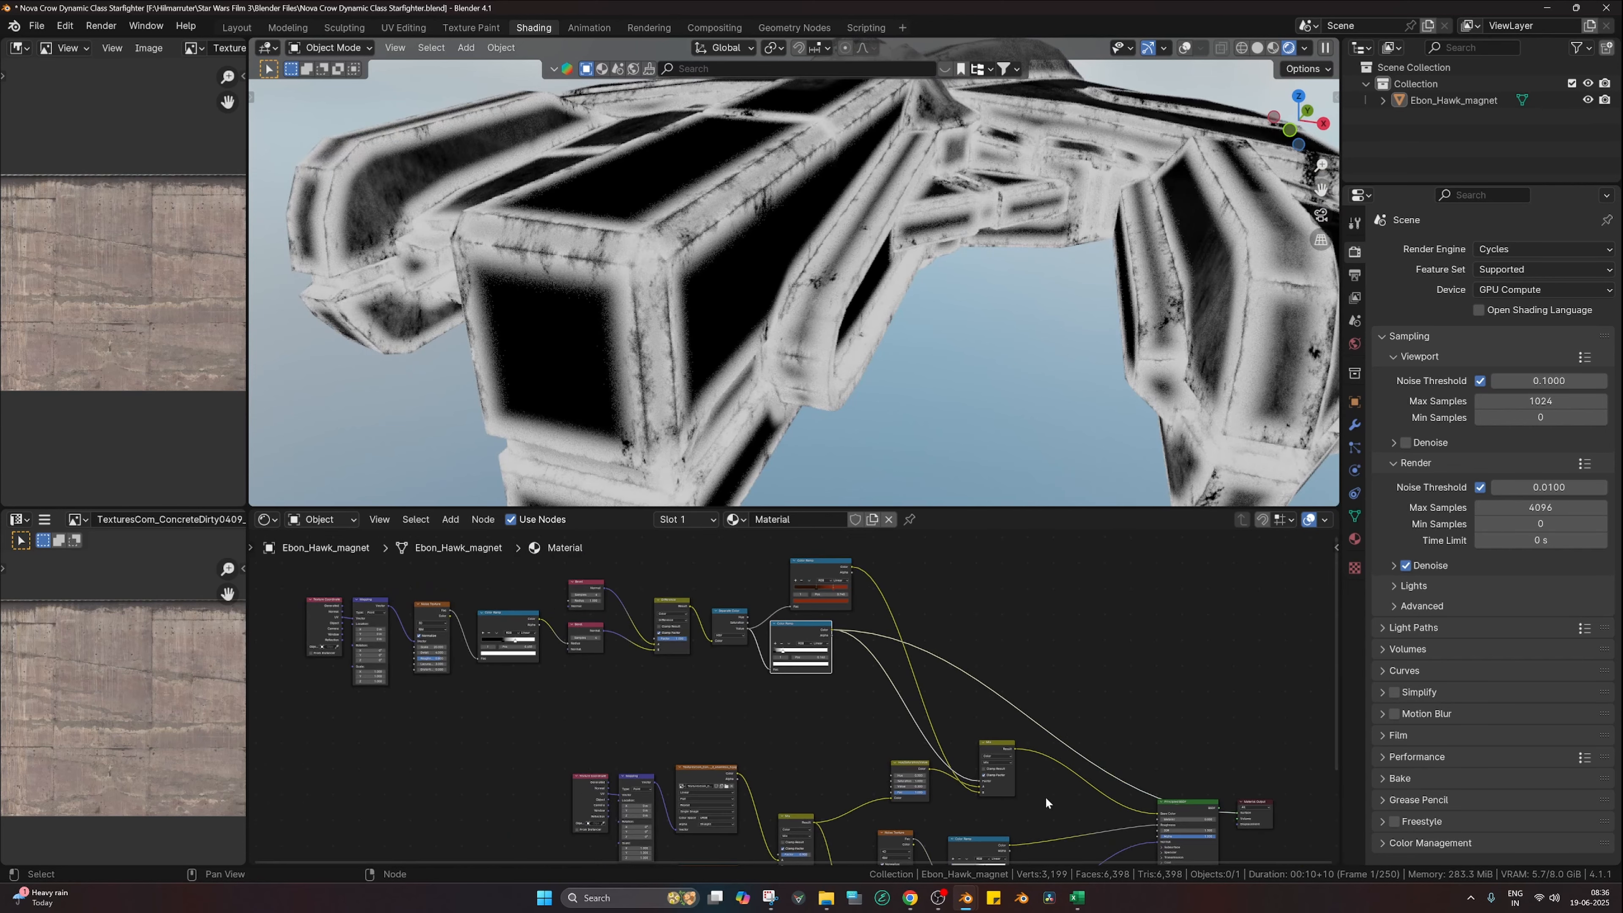
pyautogui.keyDown('ctrl'); pyautogui.keyDown('shift'); pyautogui.click(1201, 803); pyautogui.keyUp('shift'); pyautogui.keyUp('ctrl')
# Step: Slide the rust ramp's right stop left to 0.504 and select its dark stop
pyautogui.moveTo(900, 627); pyautogui.dragTo(897, 708, button='middle')
pyautogui.scroll(3, 799, 691)
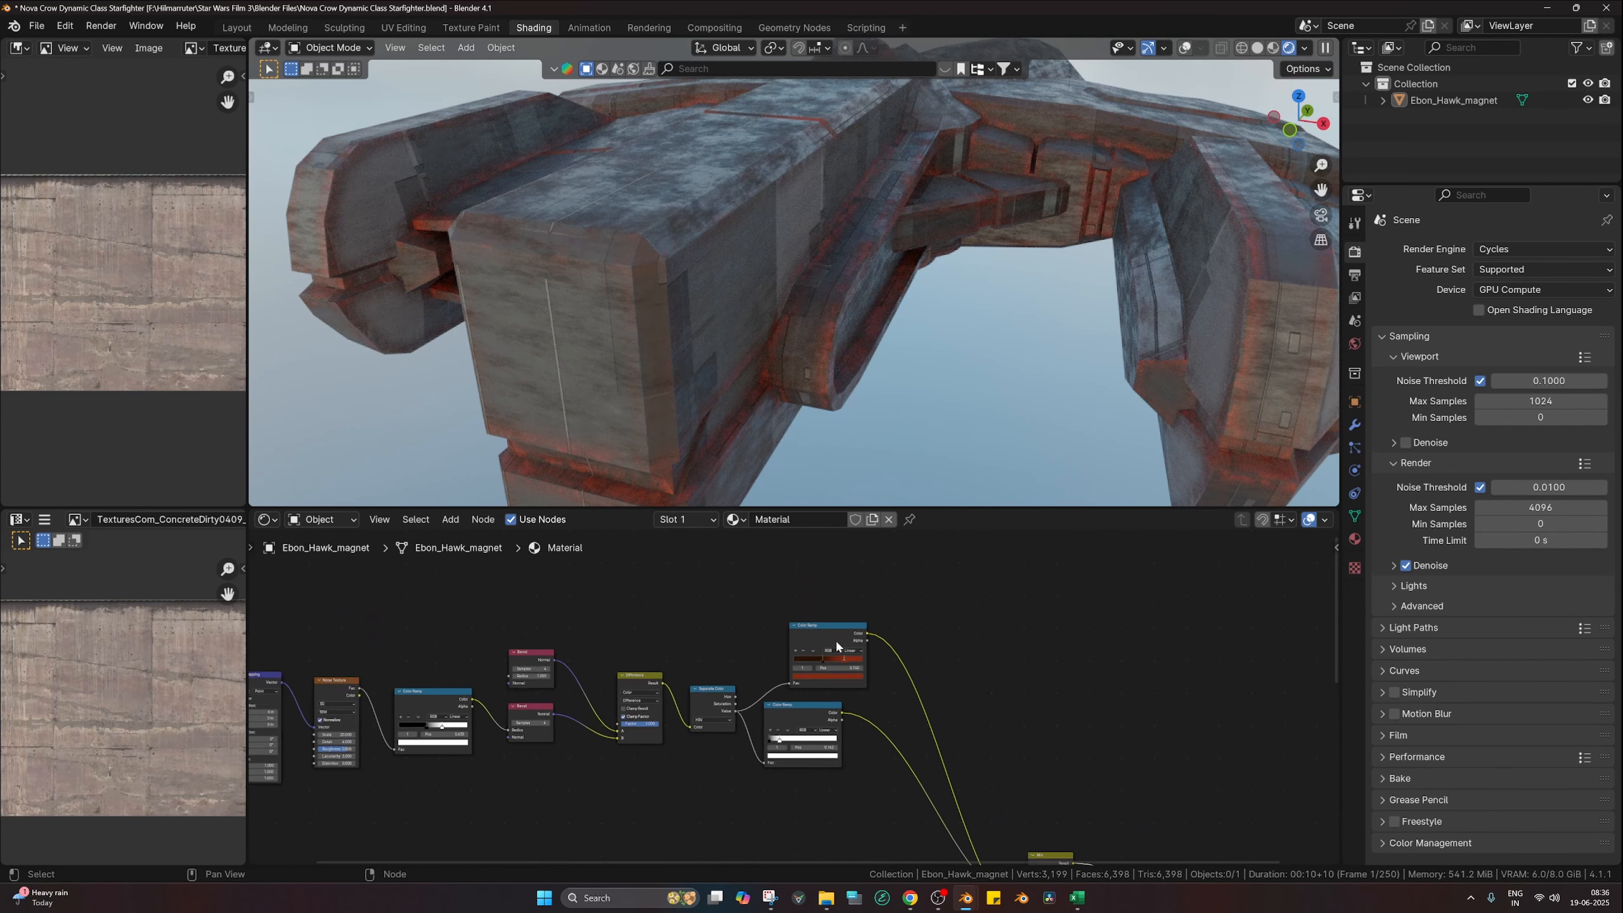
pyautogui.scroll(2, 835, 640)
pyautogui.moveTo(869, 639); pyautogui.dragTo(804, 620)
pyautogui.scroll(2, 842, 639)
pyautogui.click(856, 621)
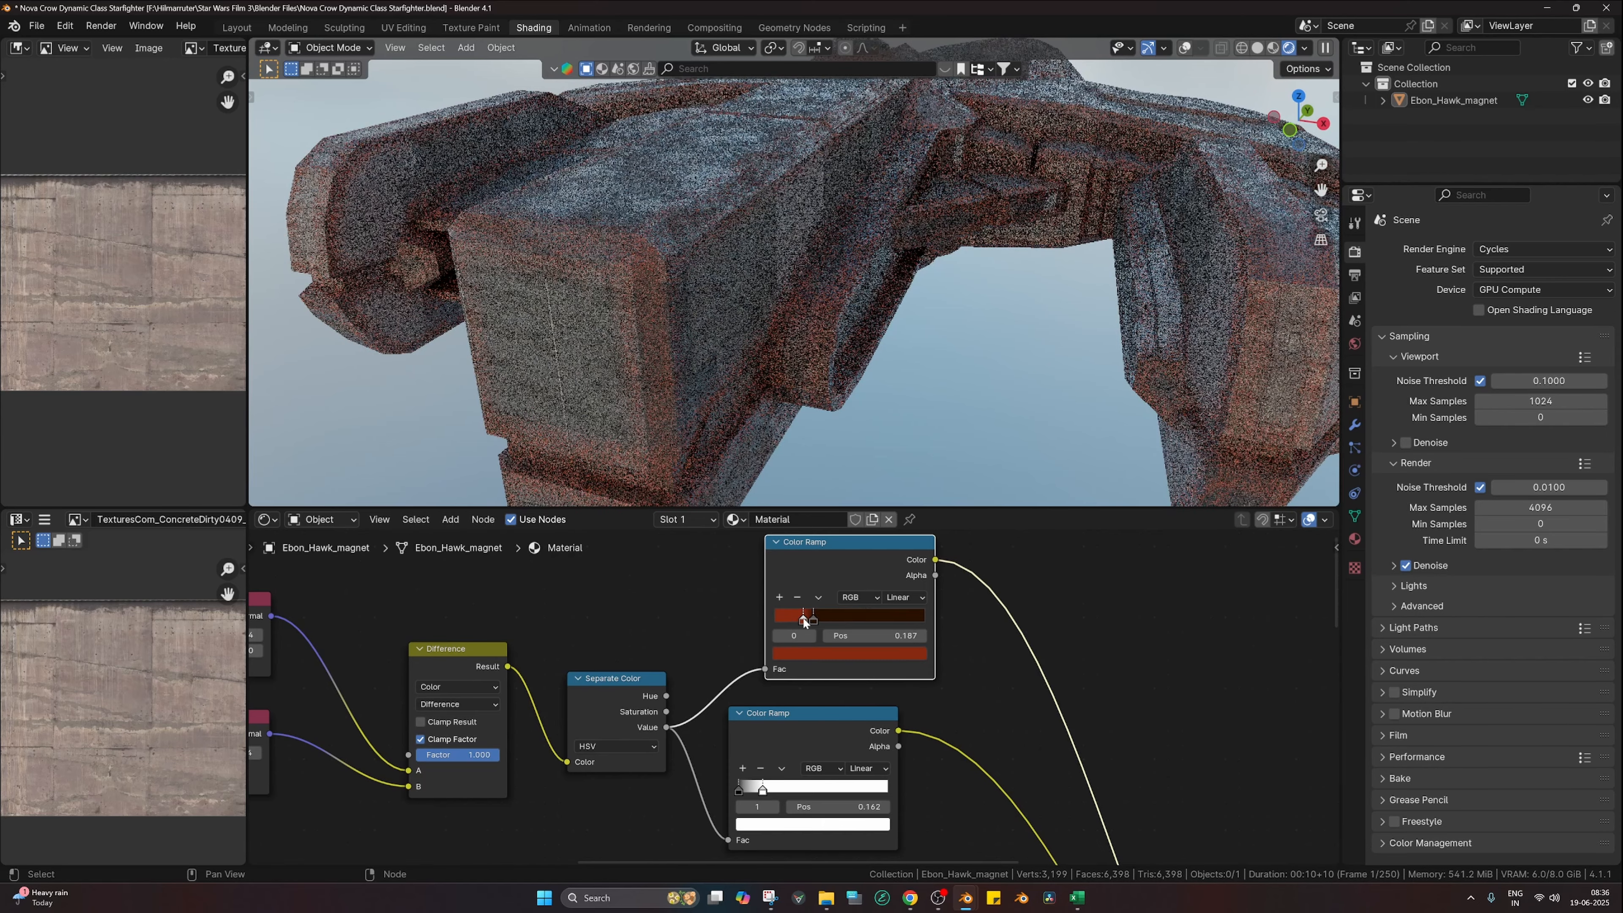
# Step: Shift the rust ramp's red stop to 0.239
pyautogui.scroll(-5, 815, 349)
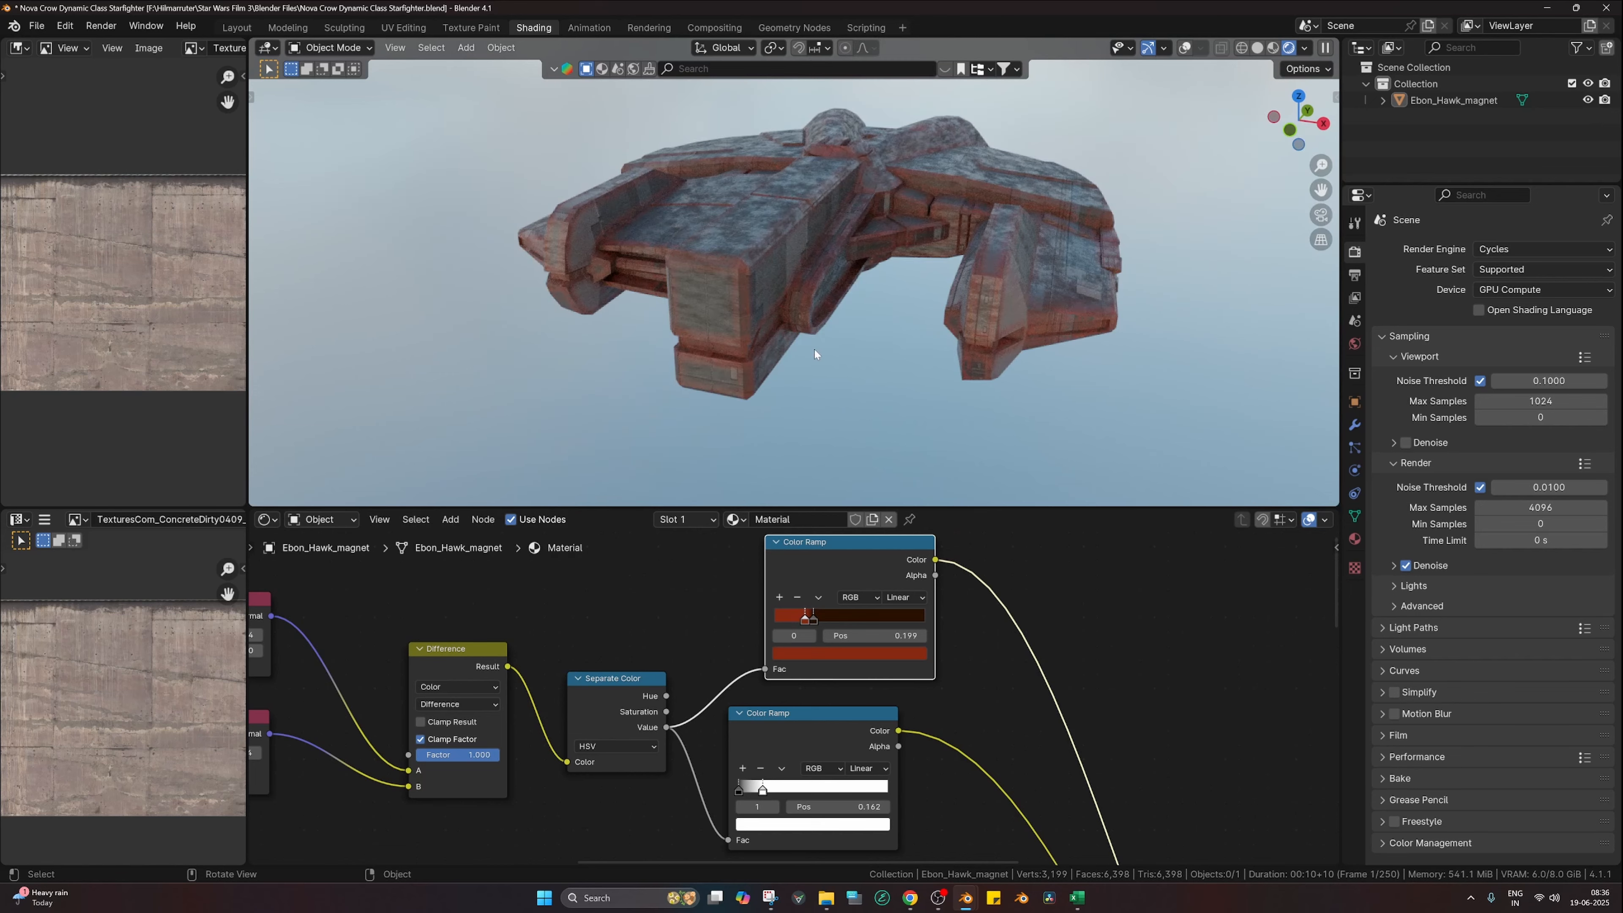
pyautogui.scroll(1, 838, 593)
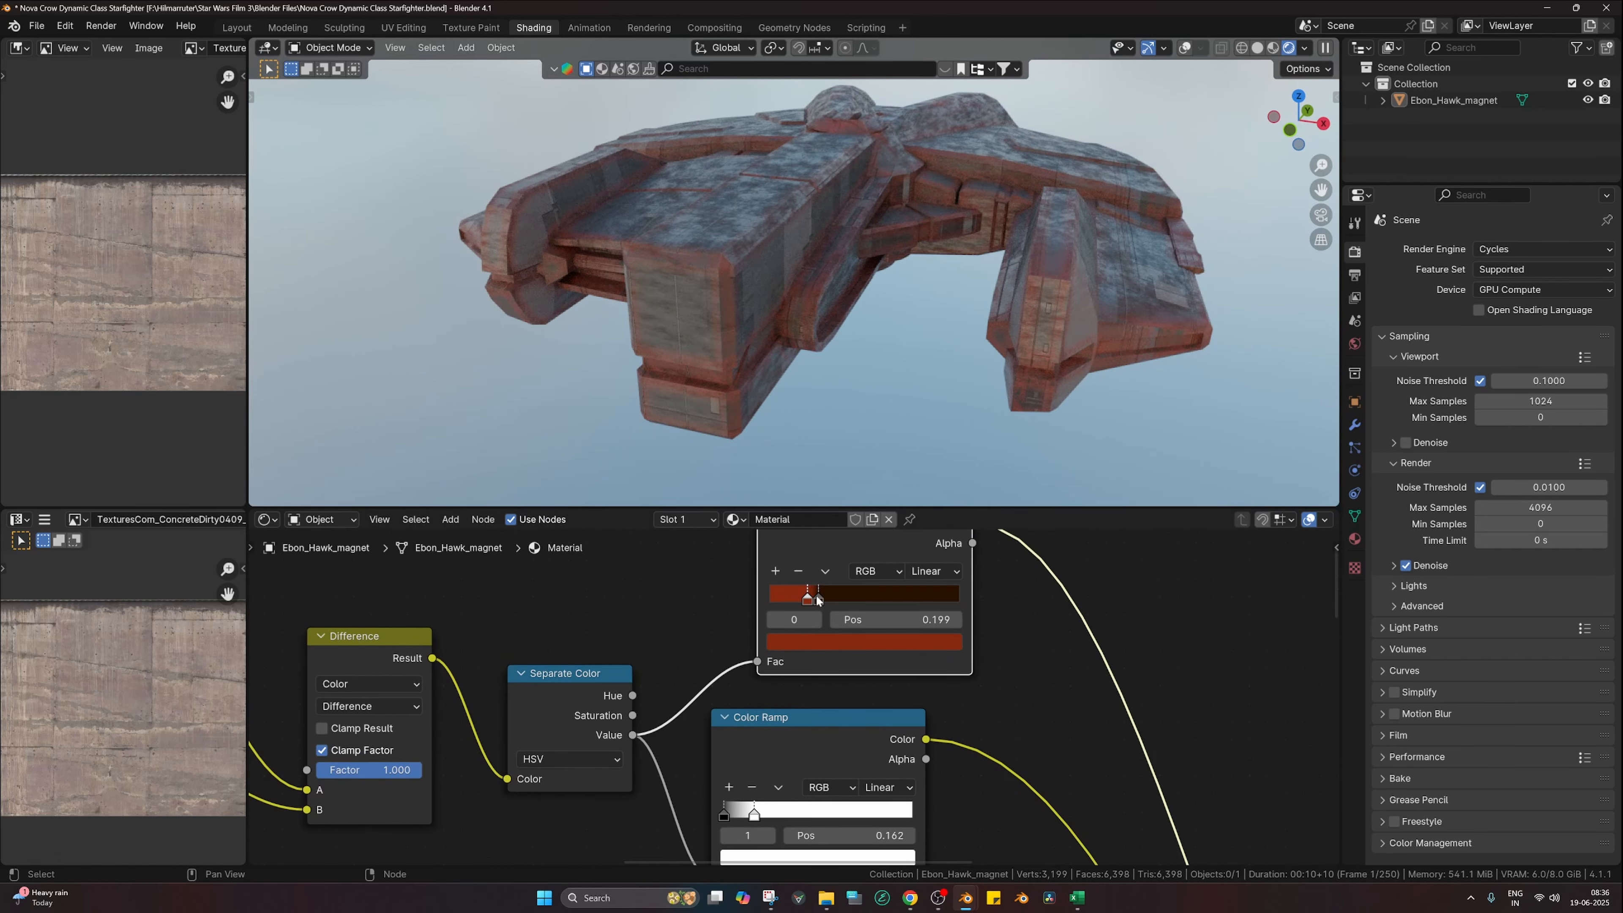
pyautogui.moveTo(817, 599); pyautogui.dragTo(813, 596)
# Step: Set the top Bevel node's Radius to 0.5
pyautogui.scroll(-4, 814, 596)
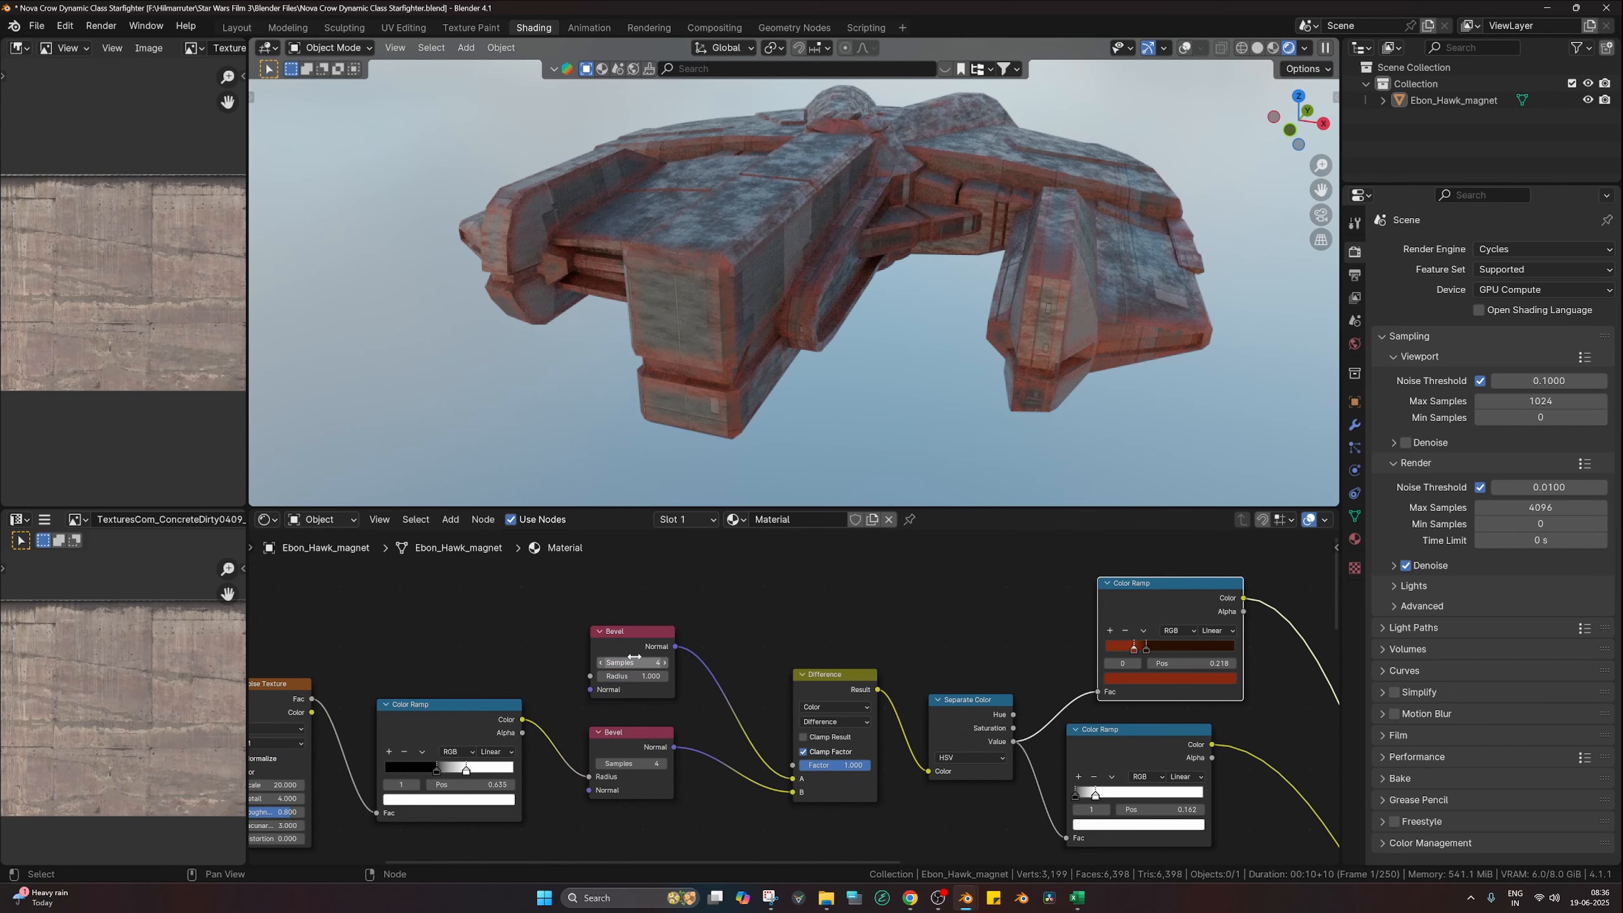
pyautogui.click(635, 675)
pyautogui.write('0.5')
pyautogui.press('Return')
# Step: Preview the mask ramp, slide its stop to 0.033, then show the full material again
pyautogui.moveTo(1012, 650); pyautogui.dragTo(746, 624, button='middle')
pyautogui.scroll(-2, 792, 684)
pyautogui.scroll(2, 859, 741)
pyautogui.keyDown('ctrl'); pyautogui.keyDown('shift'); pyautogui.click(878, 720); pyautogui.keyUp('shift'); pyautogui.keyUp('ctrl')
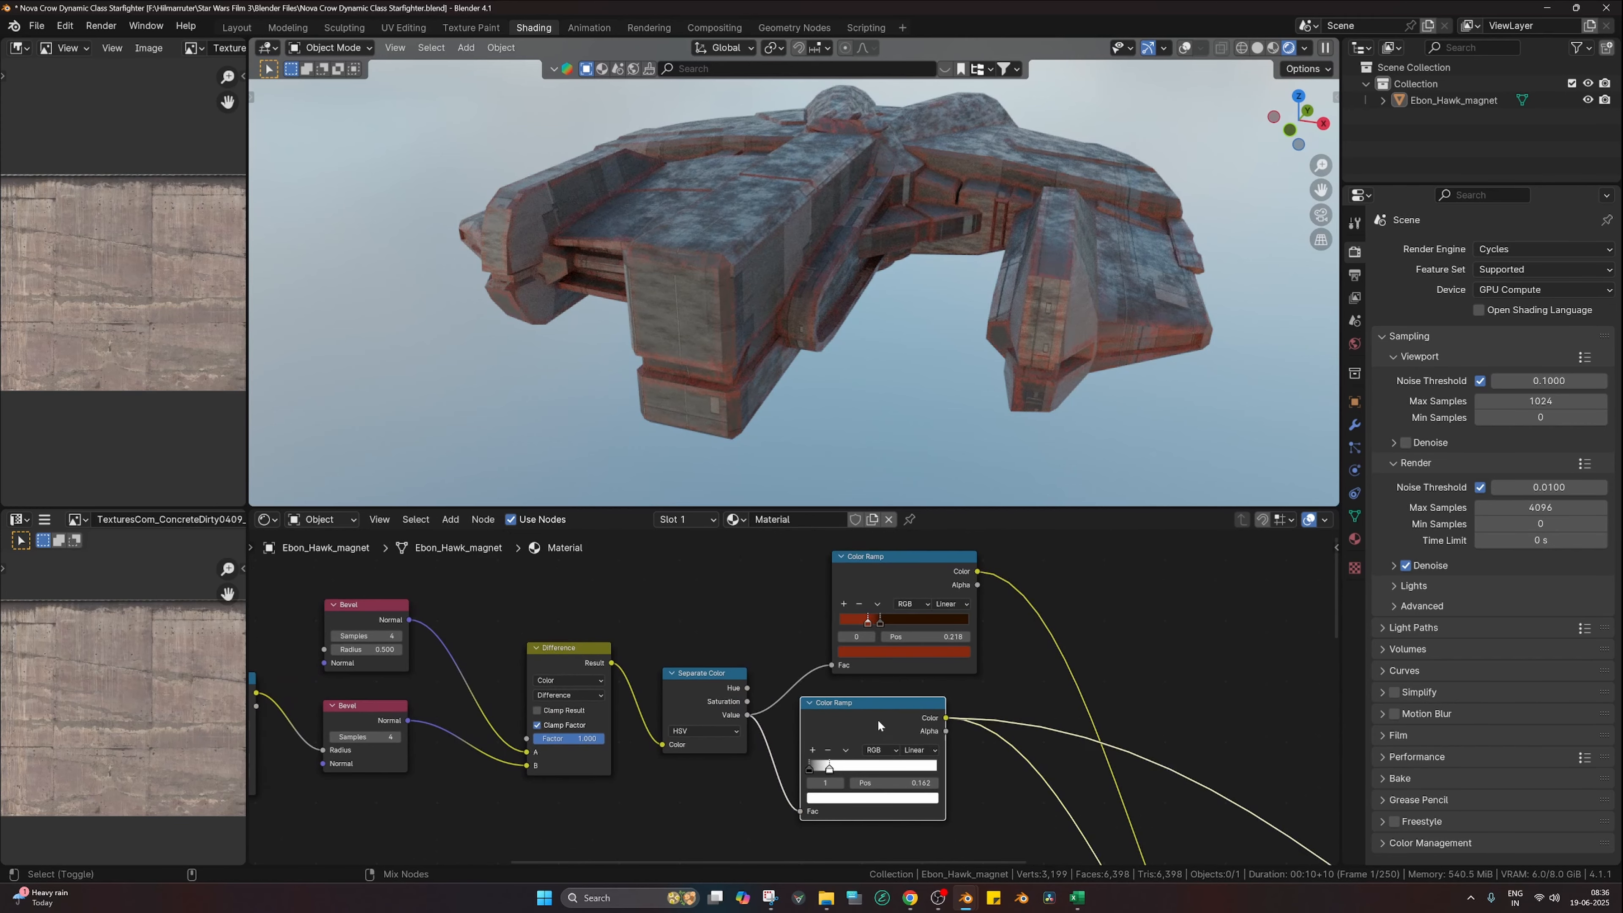
pyautogui.moveTo(873, 783); pyautogui.dragTo(869, 686, button='middle')
pyautogui.scroll(2, 869, 685)
pyautogui.moveTo(835, 660); pyautogui.dragTo(811, 660)
pyautogui.scroll(-9, 842, 677)
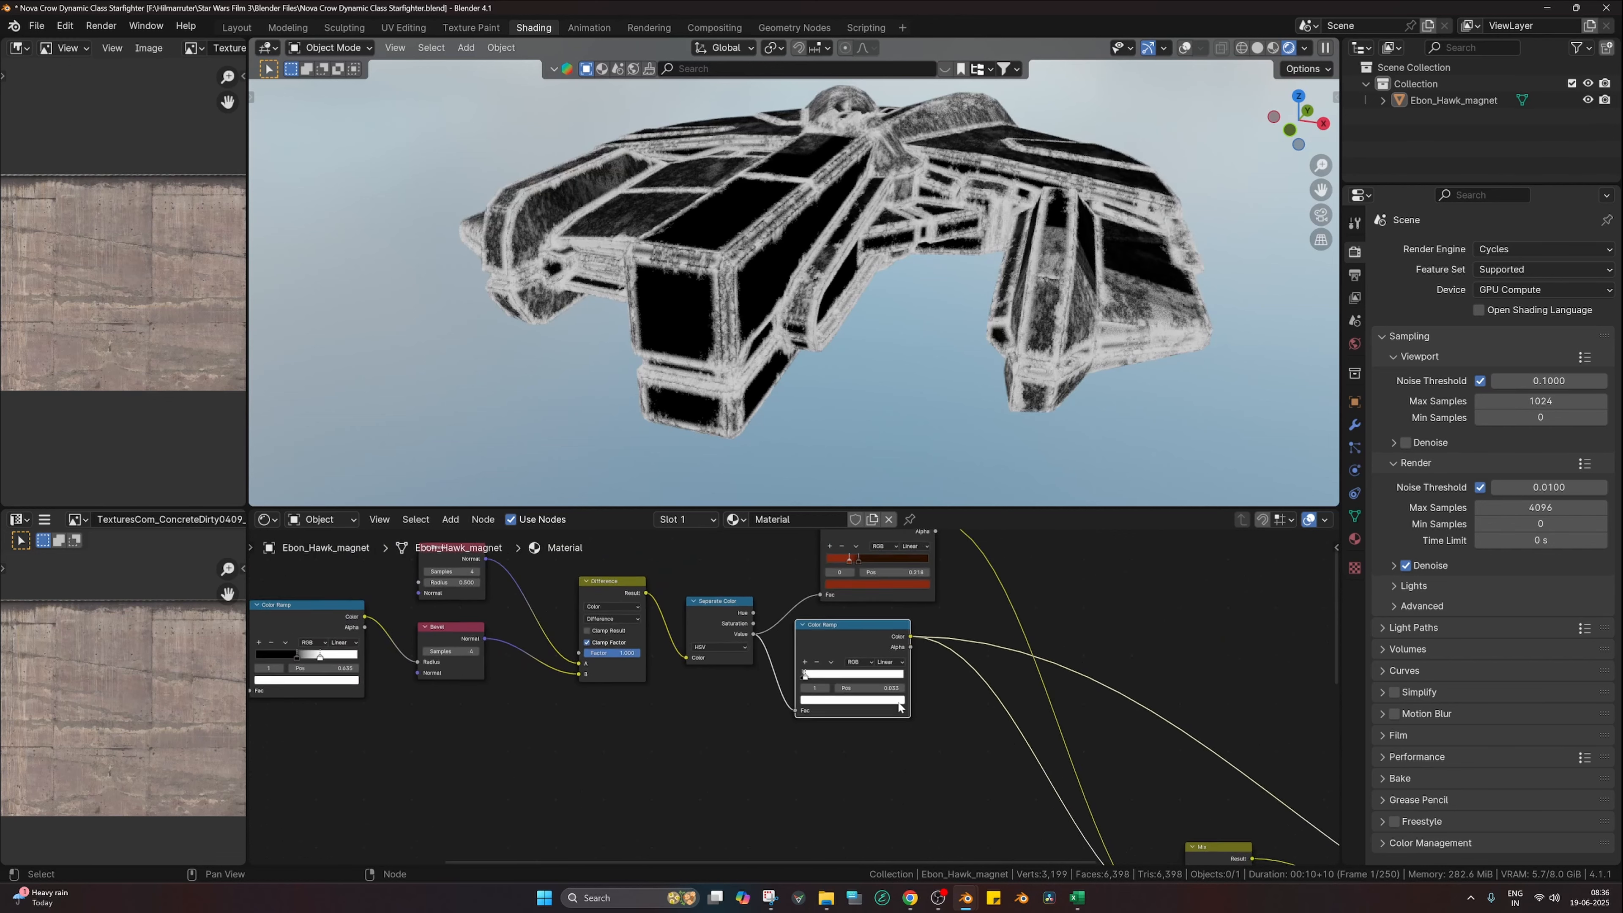
pyautogui.moveTo(1104, 741); pyautogui.dragTo(1042, 662, button='middle')
pyautogui.scroll(-1, 1042, 662)
pyautogui.moveTo(1332, 783); pyautogui.dragTo(1226, 788, button='middle')
pyautogui.keyDown('ctrl'); pyautogui.keyDown('shift'); pyautogui.click(1252, 825); pyautogui.keyUp('shift'); pyautogui.keyUp('ctrl')
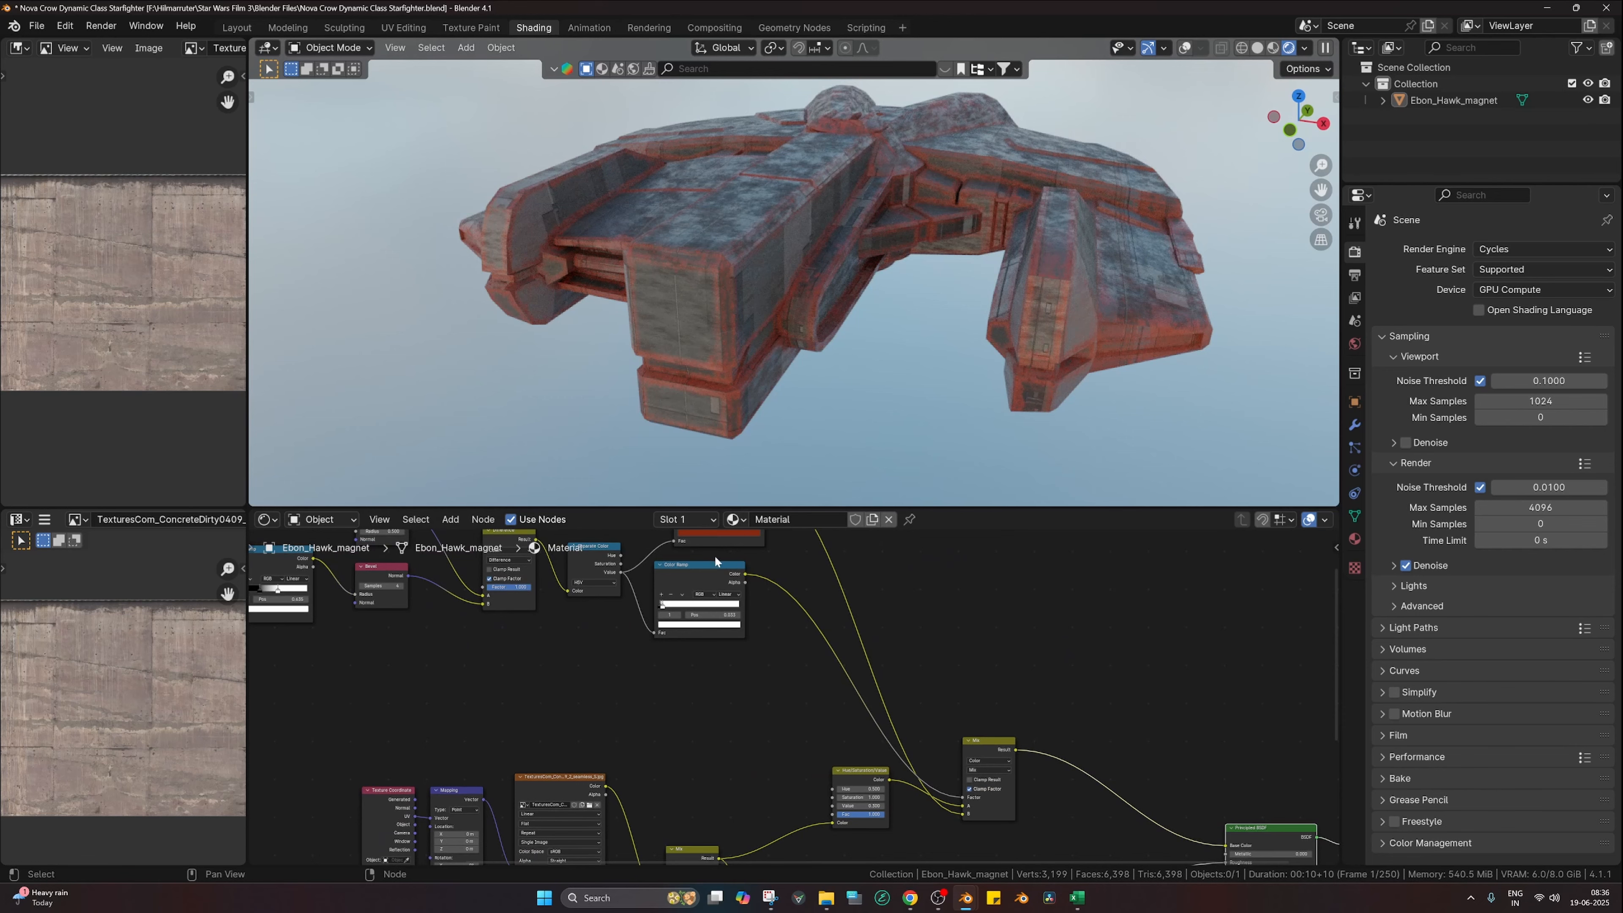
# Step: Move the mask ramp's first stop to 0.070
pyautogui.scroll(3, 768, 644)
pyautogui.scroll(7, 902, 749)
pyautogui.moveTo(684, 603); pyautogui.dragTo(815, 618, button='middle')
pyautogui.scroll(3, 900, 735)
pyautogui.scroll(2, 815, 619)
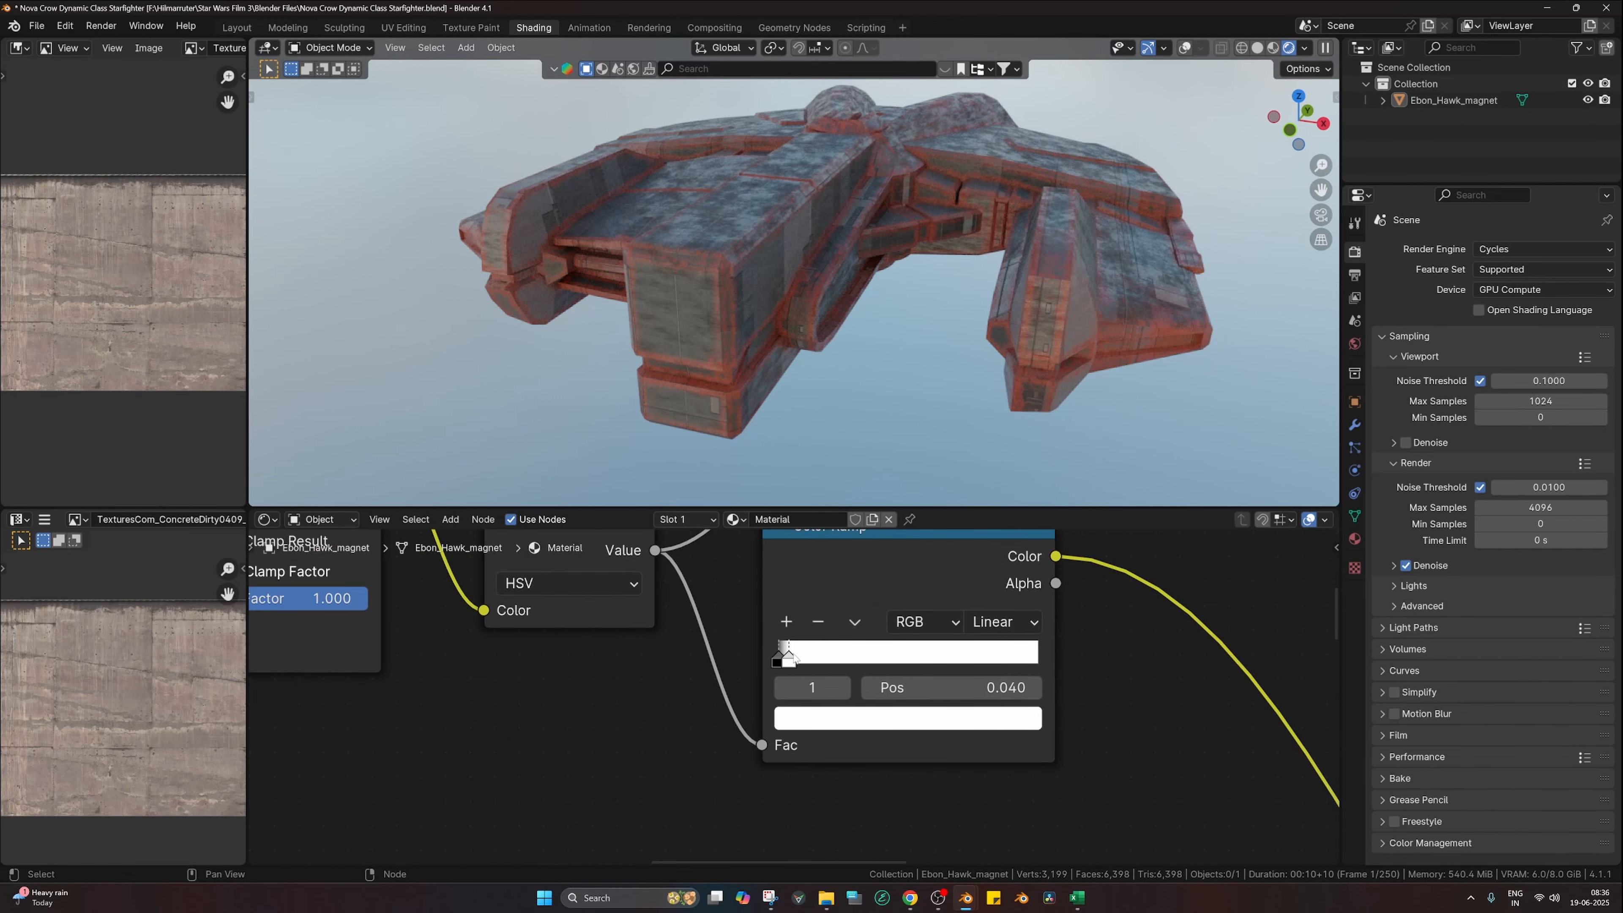
pyautogui.moveTo(793, 657); pyautogui.dragTo(792, 666)
# Step: Nudge the rust ramp stop and drag its dark stop fully left
pyautogui.scroll(-1, 931, 345)
pyautogui.moveTo(916, 621); pyautogui.dragTo(893, 530, button='middle')
pyautogui.moveTo(877, 646); pyautogui.dragTo(827, 646)
pyautogui.click(878, 699)
pyautogui.scroll(-5, 875, 689)
pyautogui.moveTo(881, 754); pyautogui.dragTo(873, 568, button='middle')
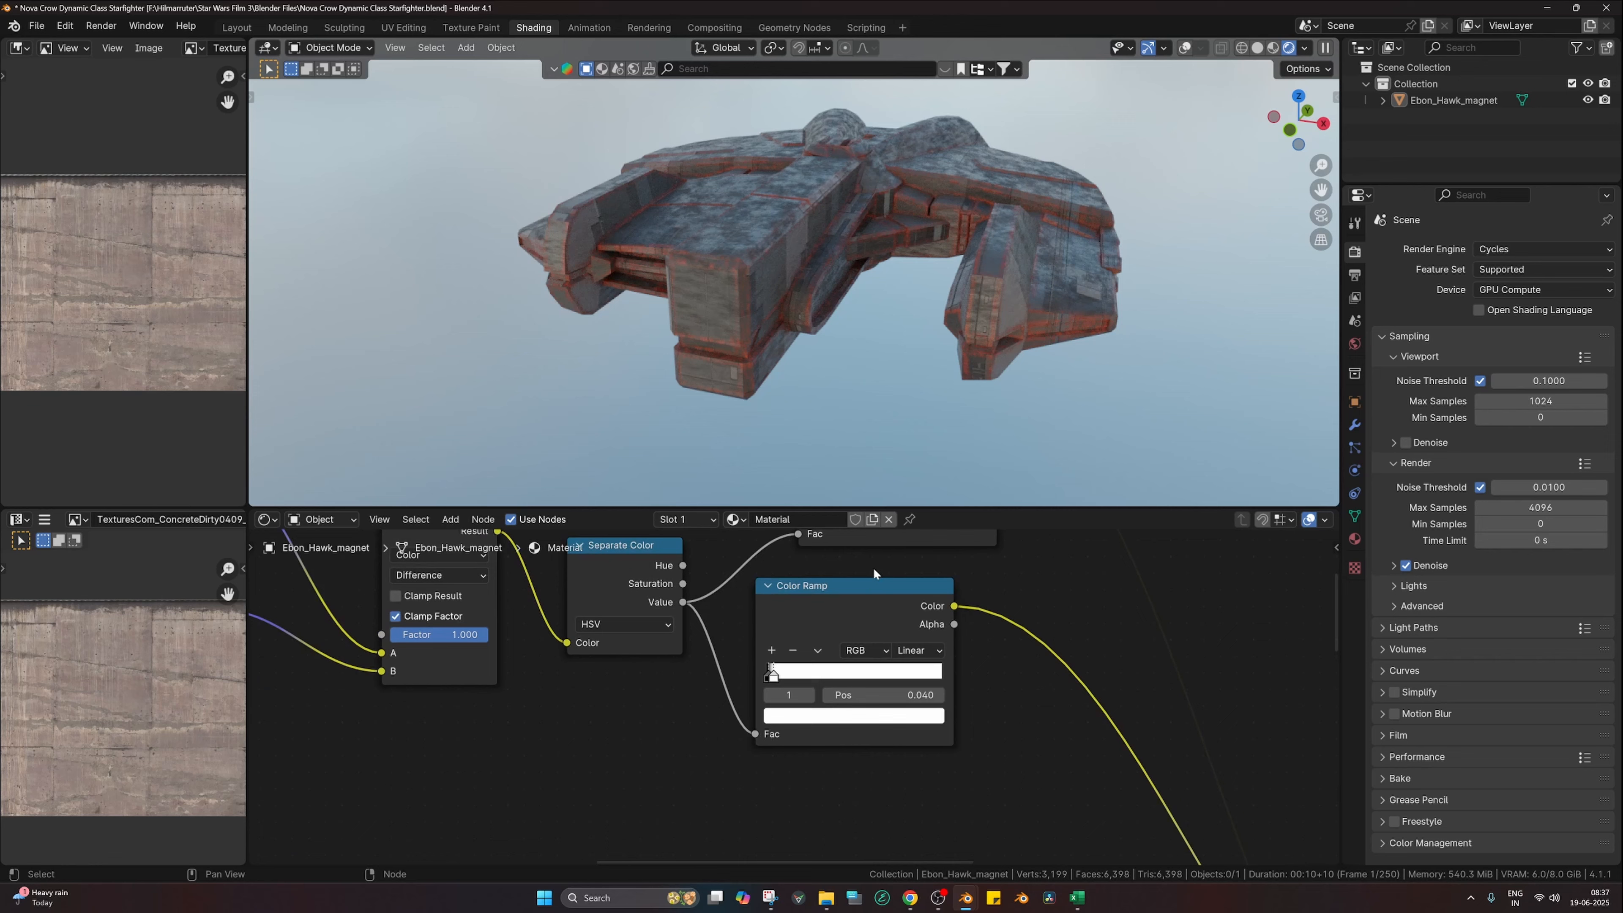
# Step: Flip the mask Color Ramp, move its stops to 0.255 and 0.358, and preview it
pyautogui.click(819, 650)
pyautogui.click(895, 663)
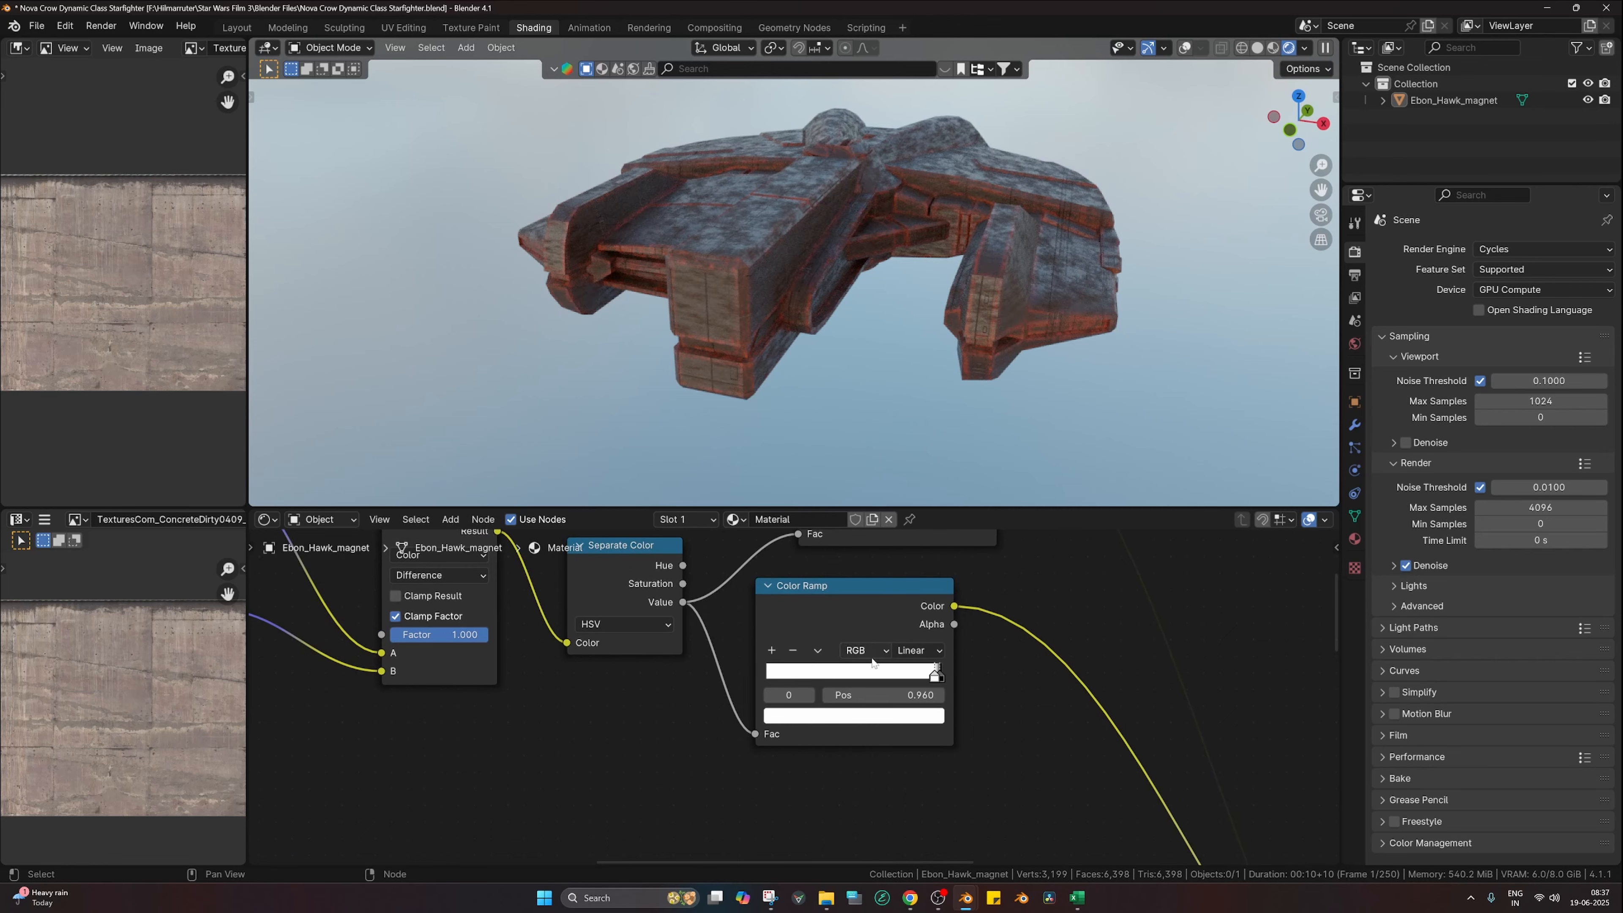
pyautogui.scroll(4, 866, 355)
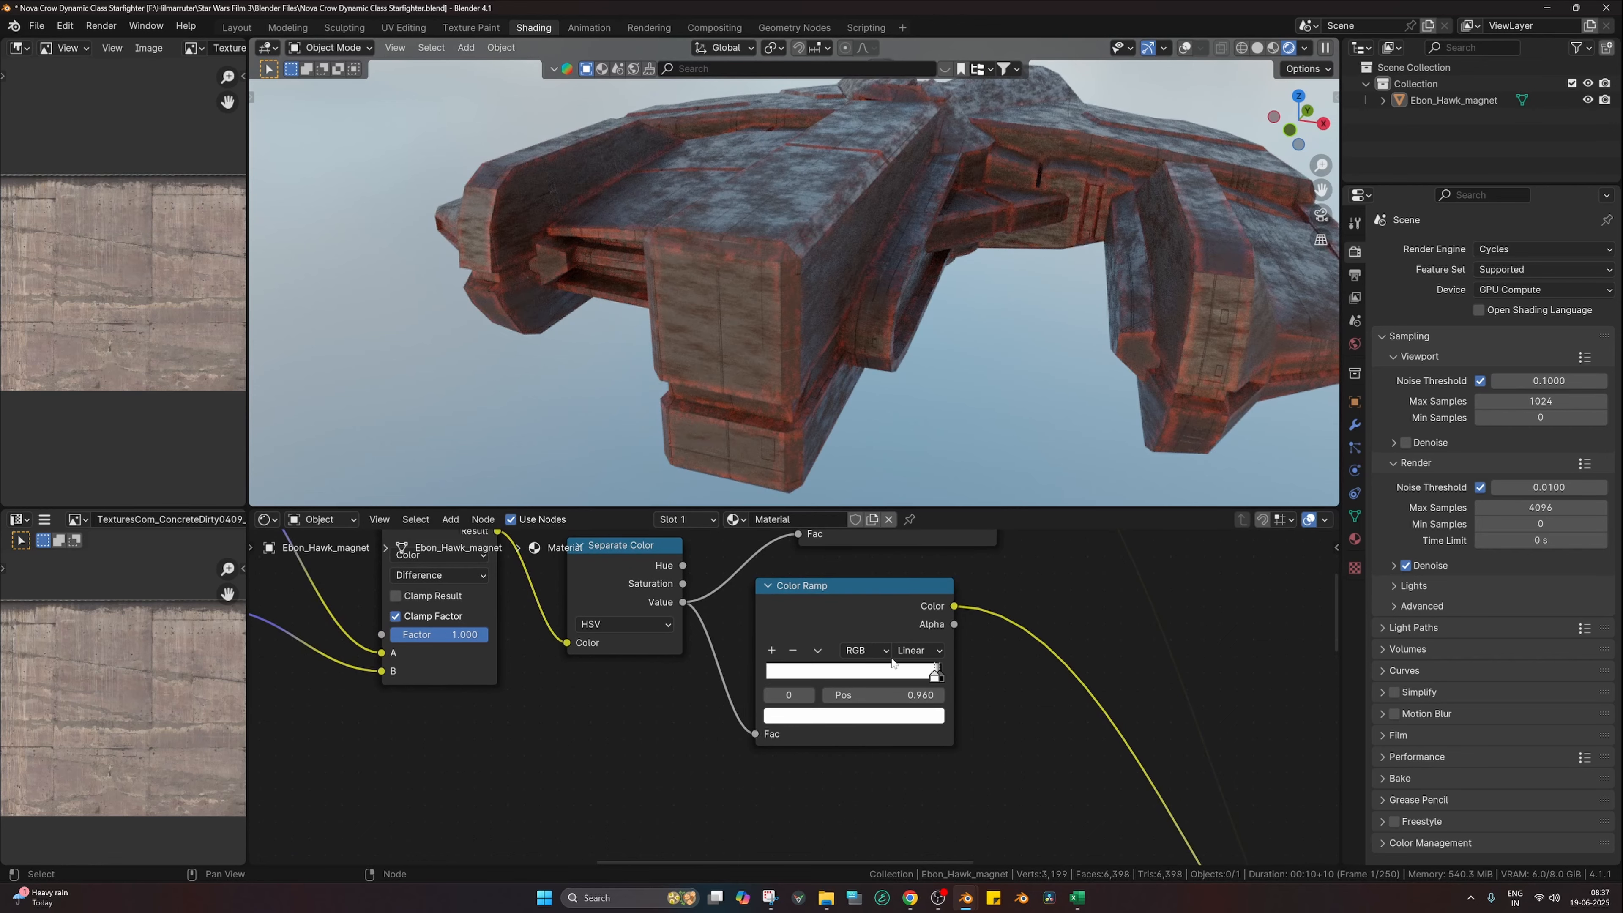
pyautogui.moveTo(934, 672); pyautogui.dragTo(810, 677)
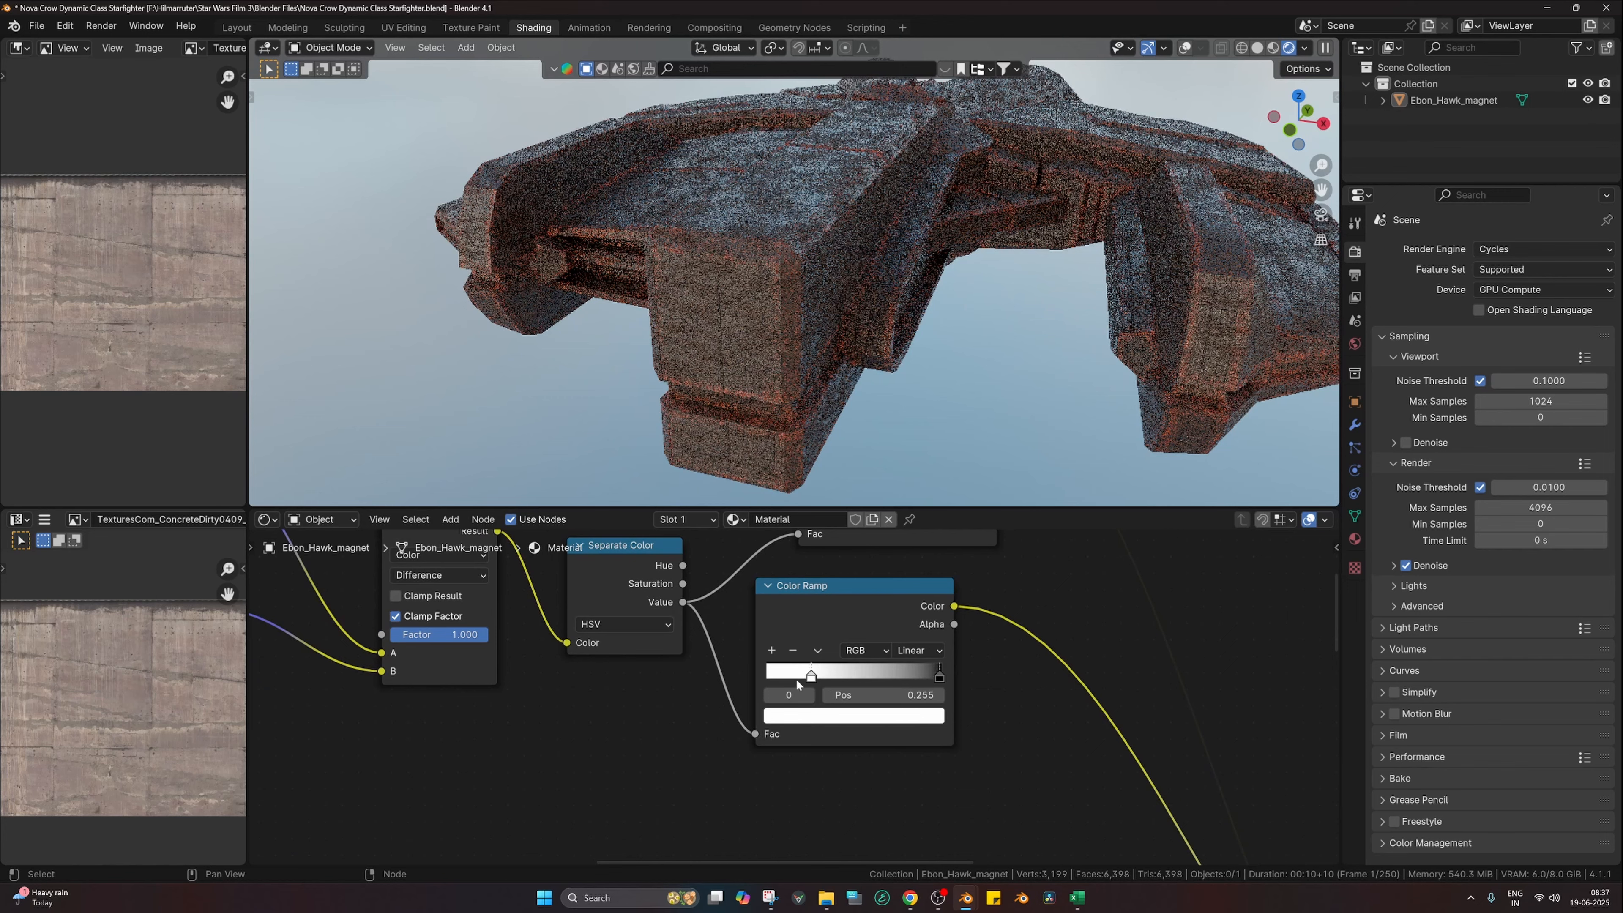
pyautogui.moveTo(939, 672); pyautogui.dragTo(778, 678)
pyautogui.keyDown('ctrl'); pyautogui.keyDown('shift'); pyautogui.click(860, 610); pyautogui.keyUp('shift'); pyautogui.keyUp('ctrl')
pyautogui.scroll(-4, 909, 695)
# Step: Restore the full material and narrow the mask by moving its white stop left
pyautogui.moveTo(909, 691); pyautogui.dragTo(865, 569, button='middle')
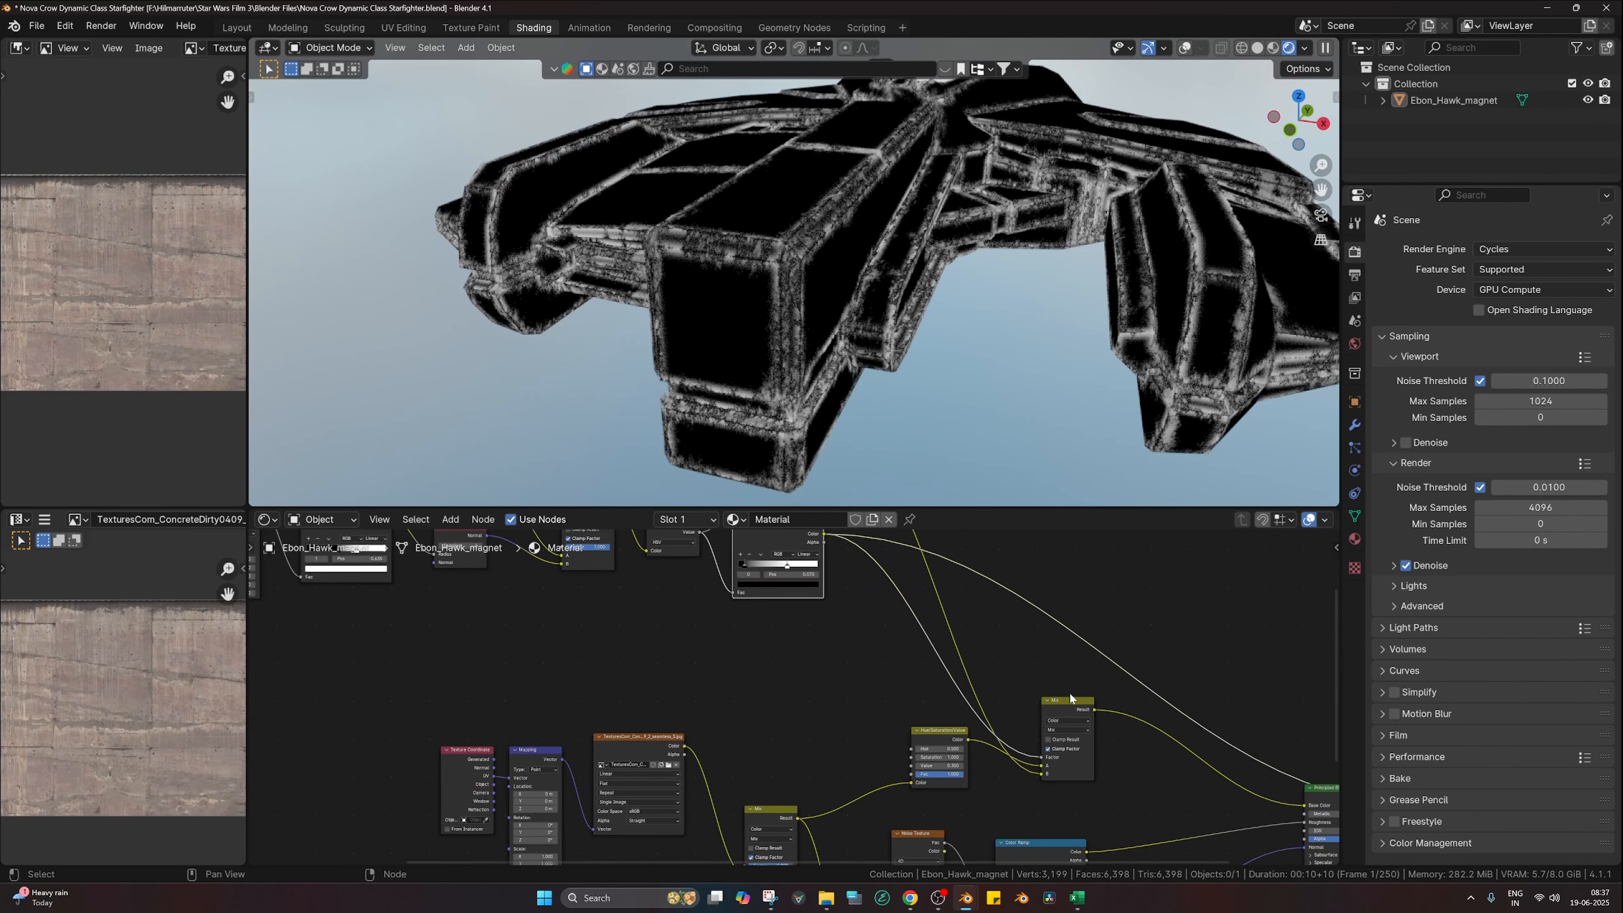
pyautogui.keyDown('ctrl'); pyautogui.keyDown('shift'); pyautogui.click(1318, 791); pyautogui.keyUp('shift'); pyautogui.keyUp('ctrl')
pyautogui.moveTo(1199, 694); pyautogui.dragTo(1167, 735, button='middle')
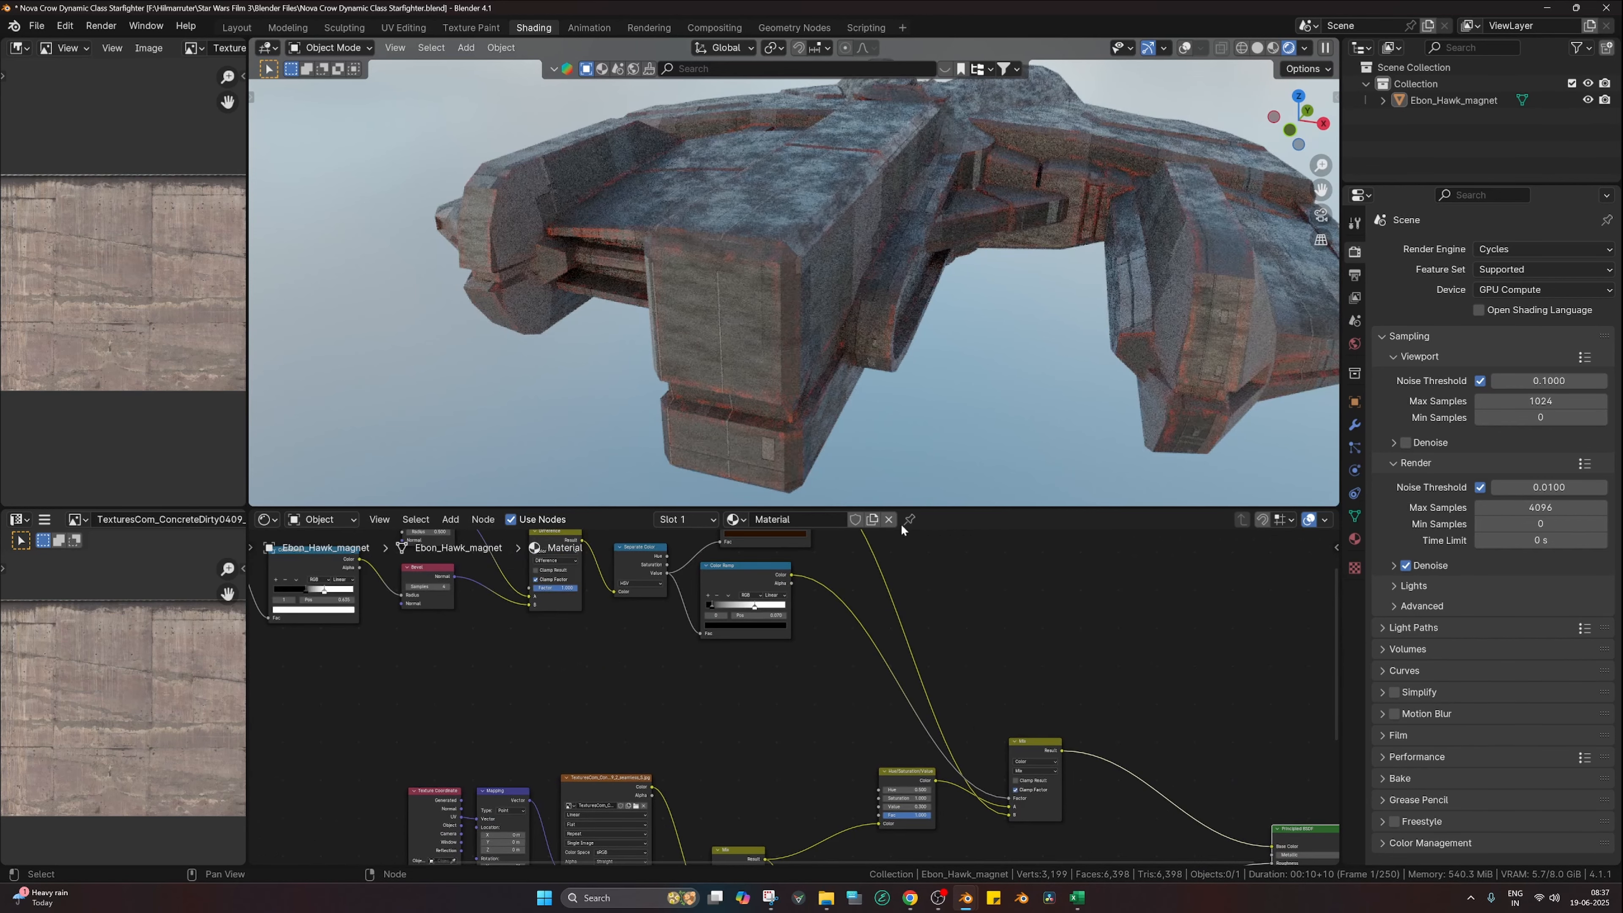
pyautogui.moveTo(852, 604); pyautogui.dragTo(927, 801, button='middle')
pyautogui.scroll(4, 824, 815)
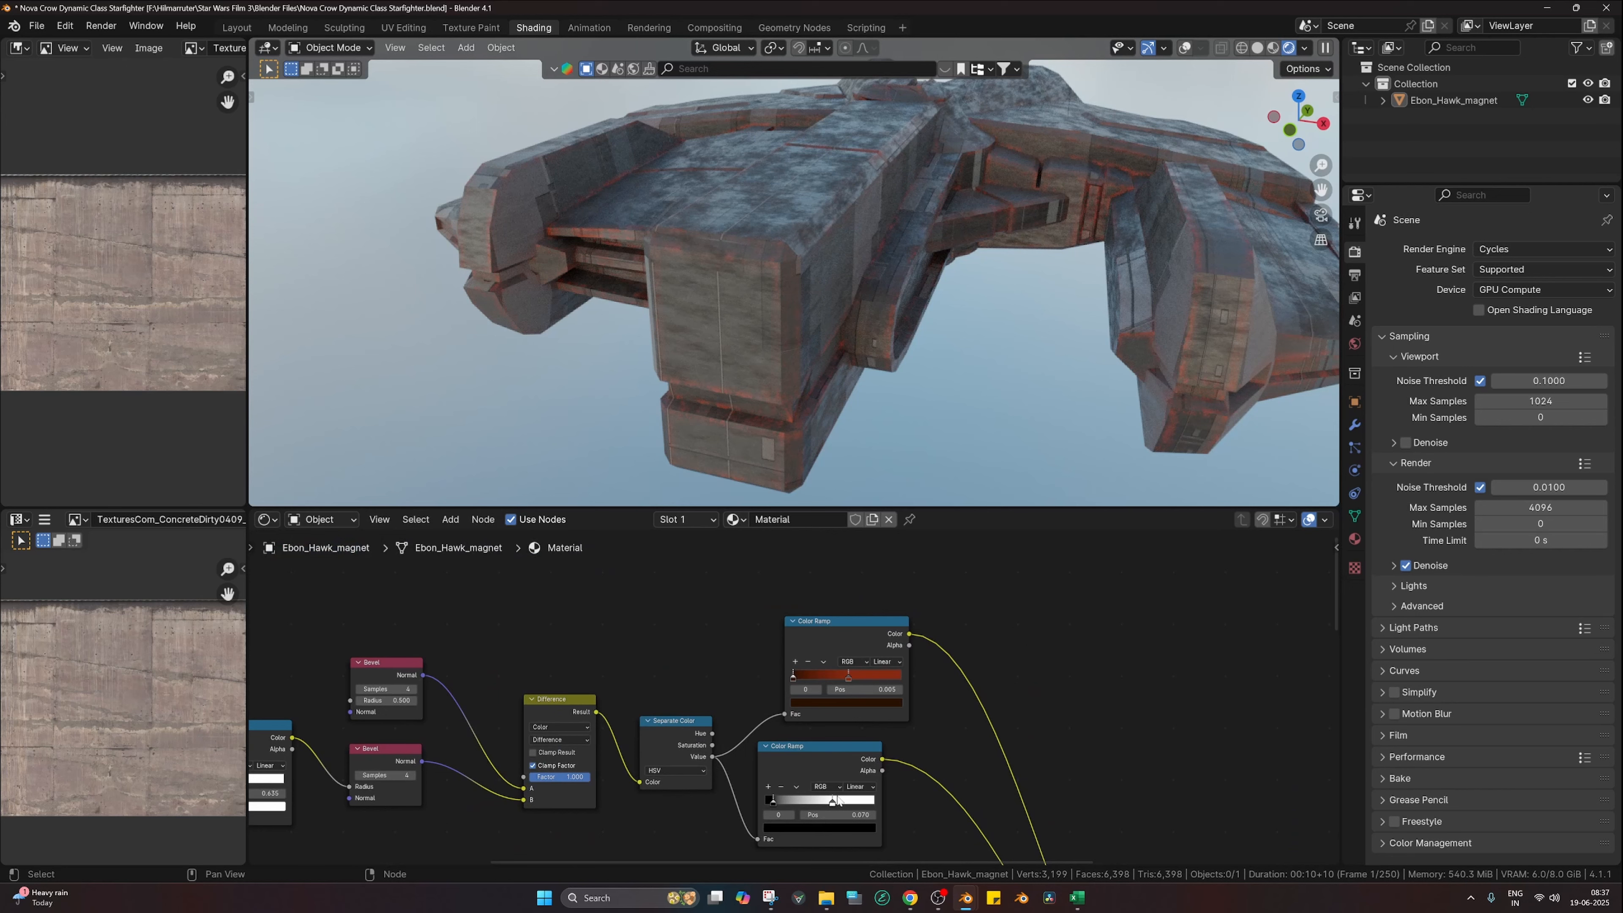
pyautogui.moveTo(832, 809); pyautogui.dragTo(754, 829)
# Step: Pin the rust ramp's black stop at 0, preview it, and slide its stop to 0.344
pyautogui.scroll(2, 765, 799)
pyautogui.moveTo(792, 671); pyautogui.dragTo(786, 672)
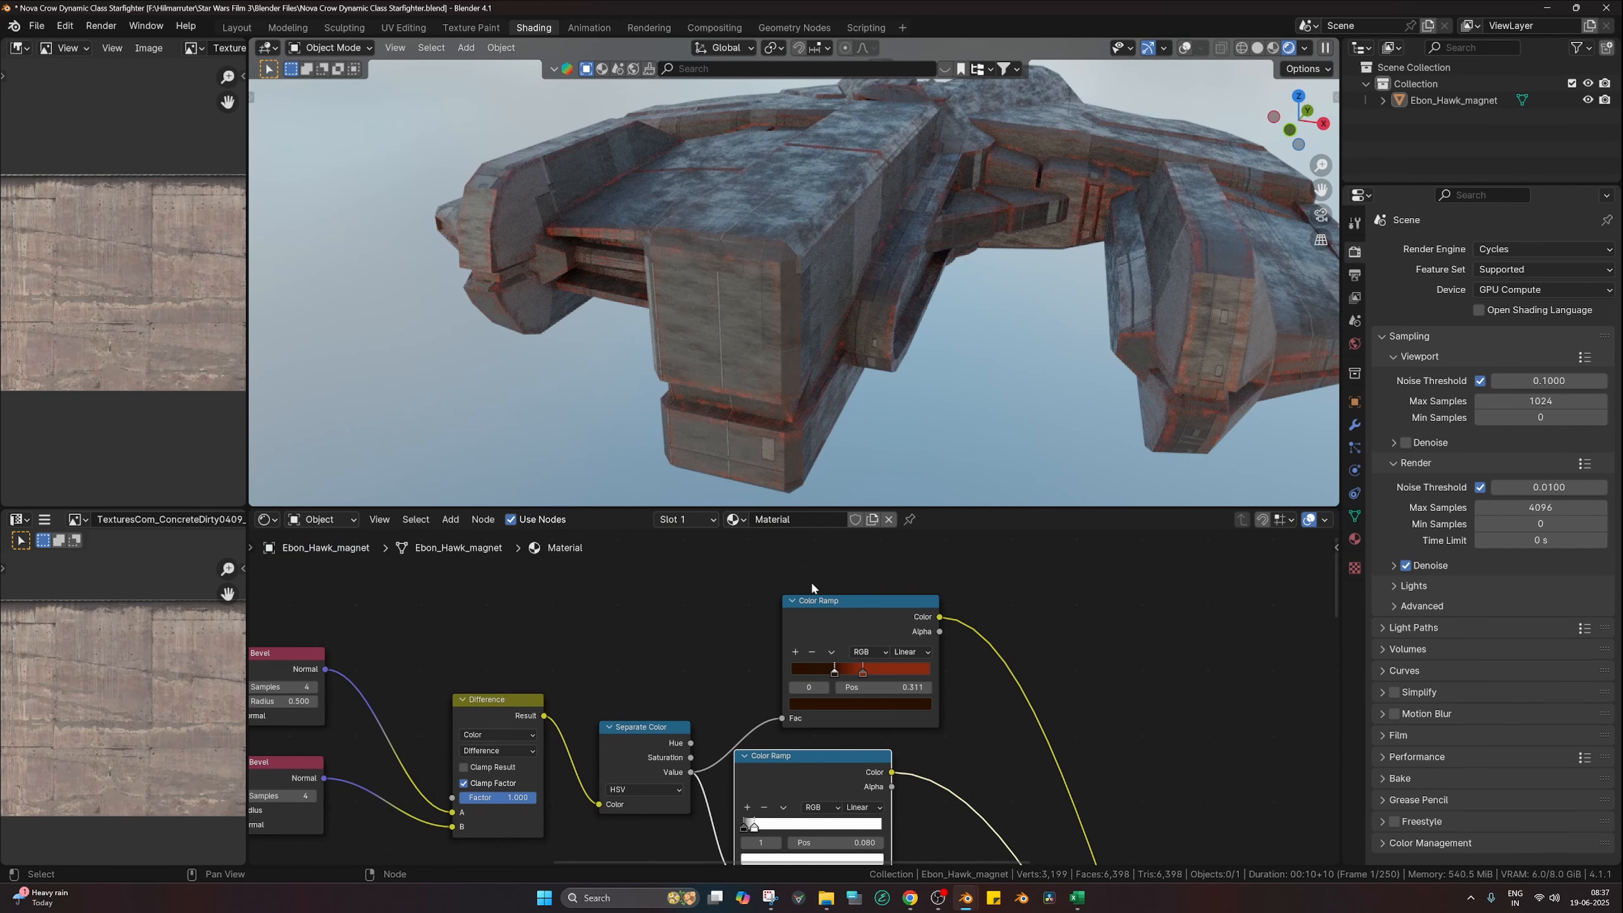
pyautogui.scroll(5, 824, 289)
pyautogui.moveTo(824, 289); pyautogui.dragTo(898, 371, button='middle')
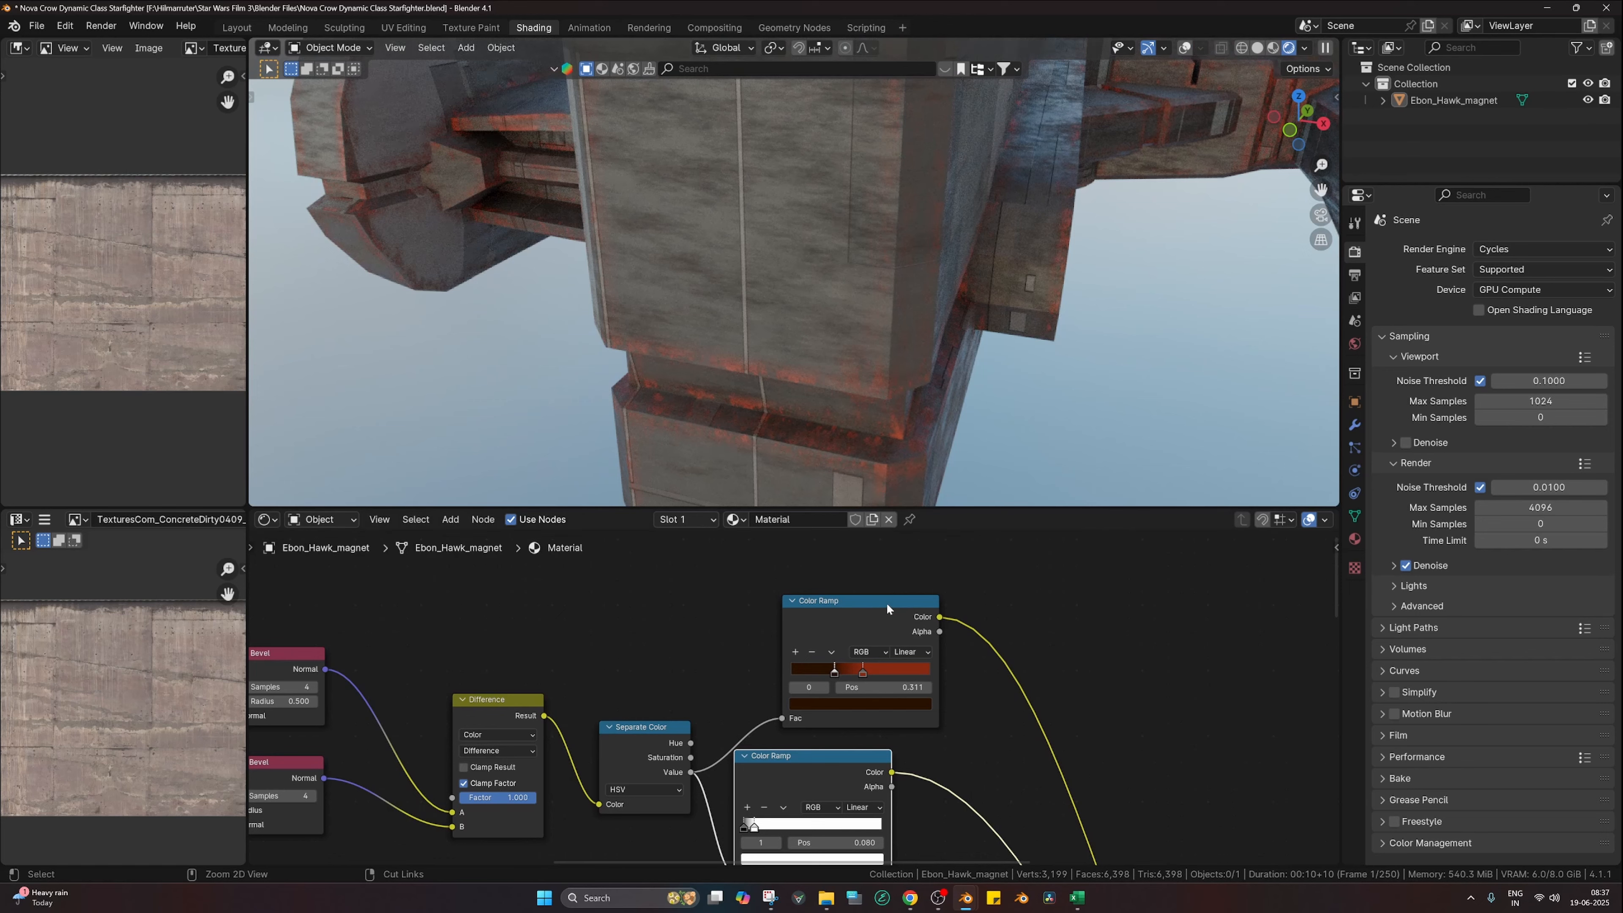
pyautogui.keyDown('ctrl'); pyautogui.keyDown('shift'); pyautogui.click(869, 623); pyautogui.keyUp('shift'); pyautogui.keyUp('ctrl')
pyautogui.moveTo(838, 673); pyautogui.dragTo(839, 669)
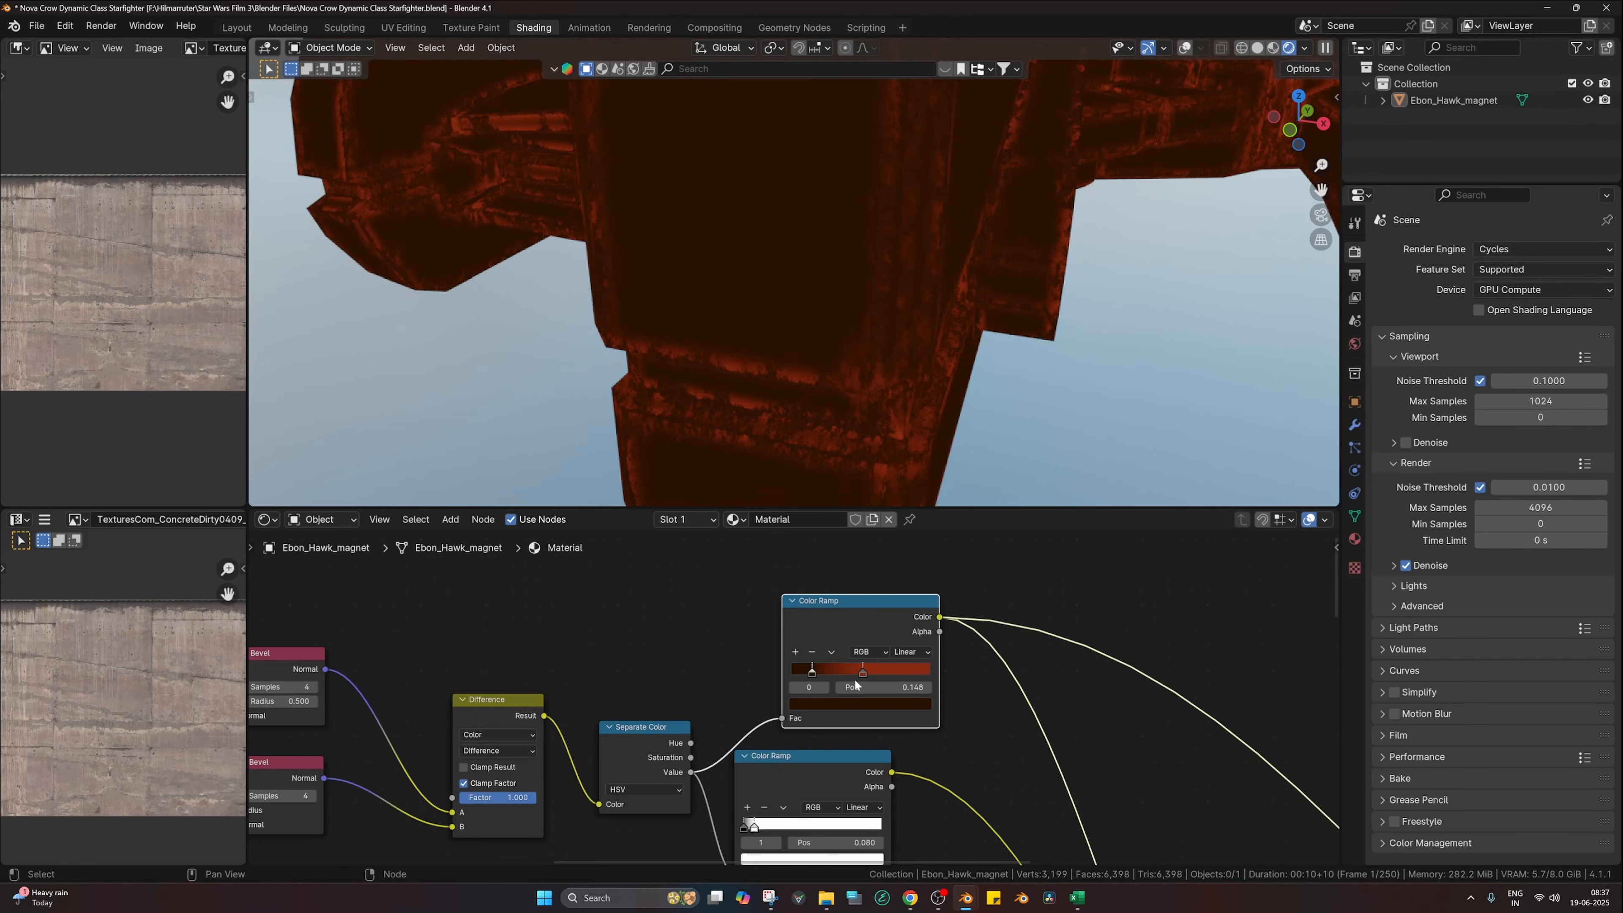
pyautogui.moveTo(812, 674); pyautogui.dragTo(830, 674)
# Step: Preview the mask ramp with its stop near 0.150, then return to the full material
pyautogui.moveTo(841, 675); pyautogui.dragTo(853, 573, button='middle')
pyautogui.keyDown('ctrl'); pyautogui.keyDown('shift'); pyautogui.click(821, 679); pyautogui.keyUp('shift'); pyautogui.keyUp('ctrl')
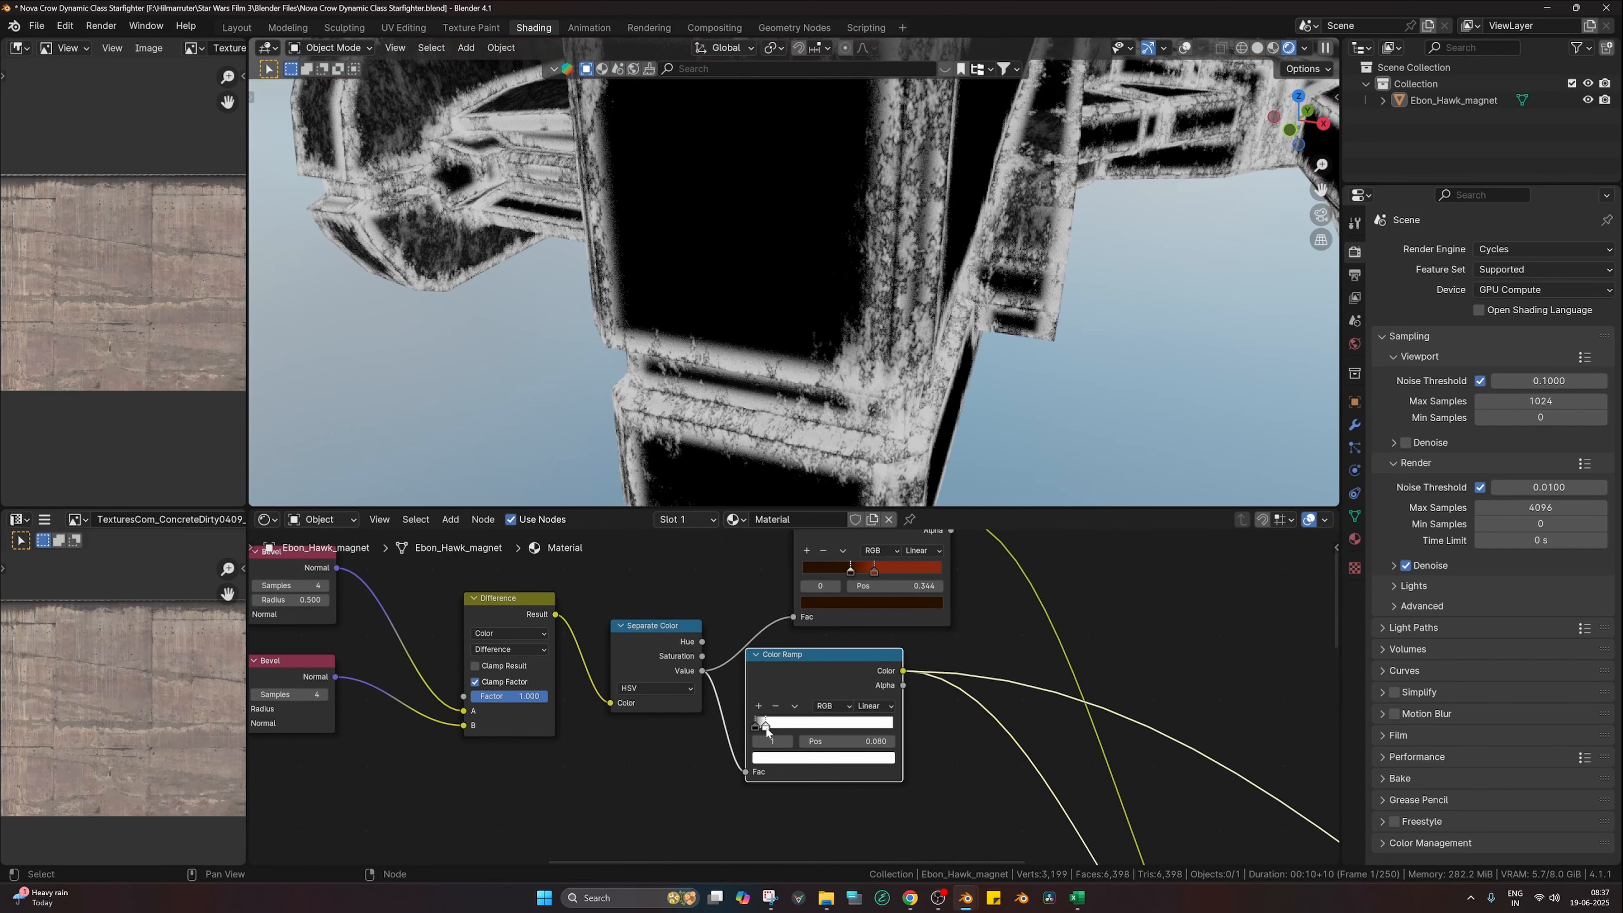
pyautogui.moveTo(766, 730); pyautogui.dragTo(766, 729)
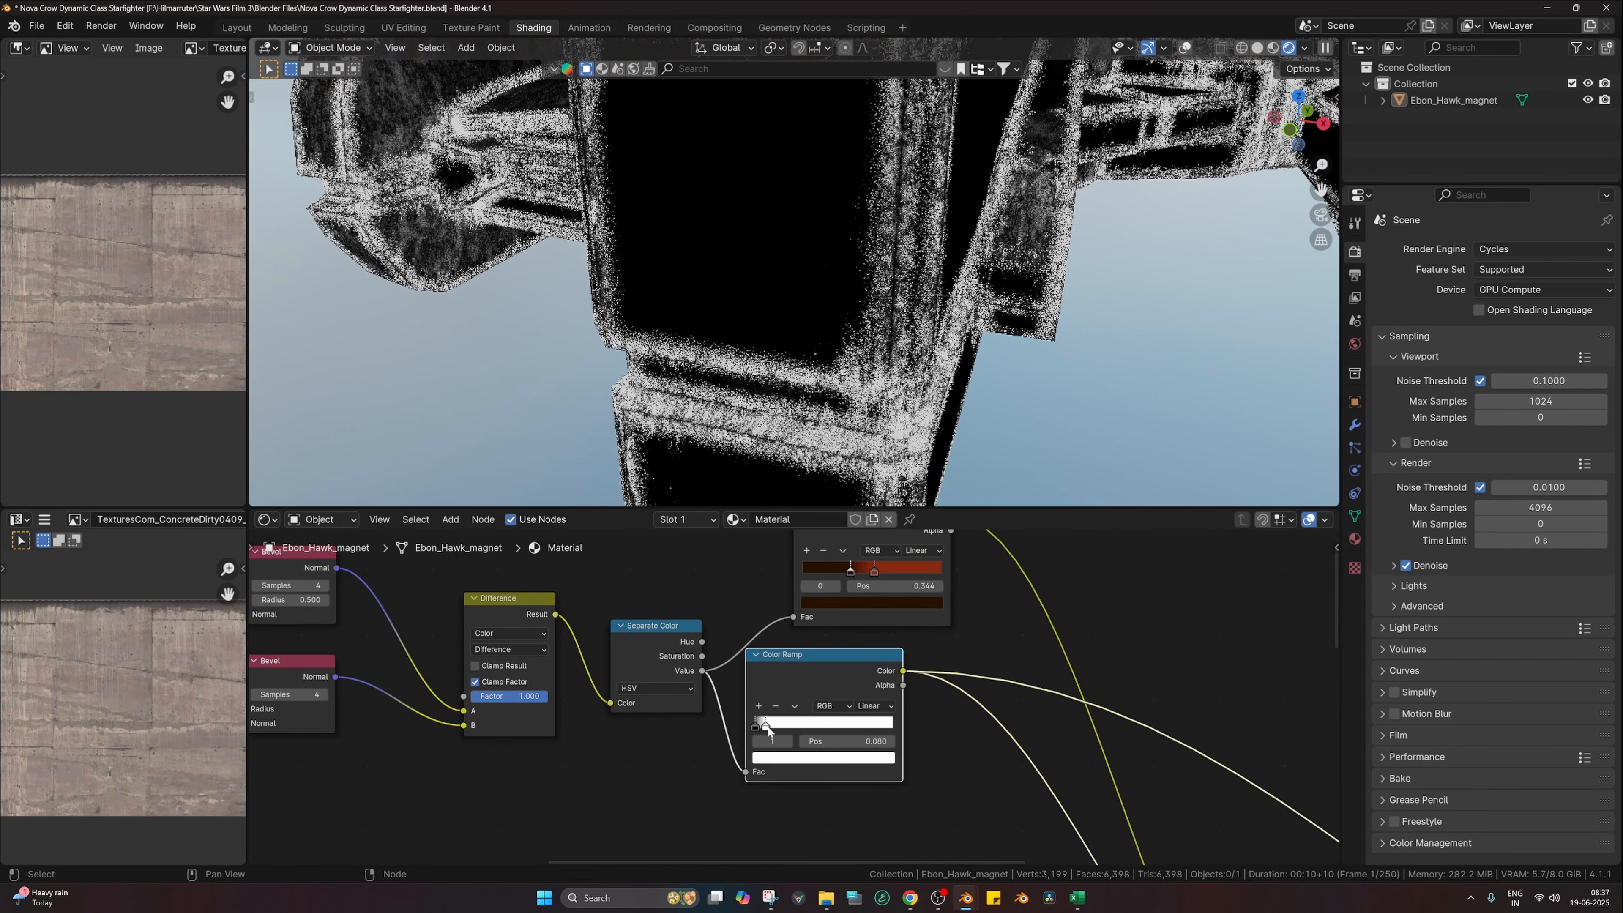
pyautogui.scroll(-8, 924, 688)
pyautogui.moveTo(1086, 735); pyautogui.dragTo(914, 544, button='middle')
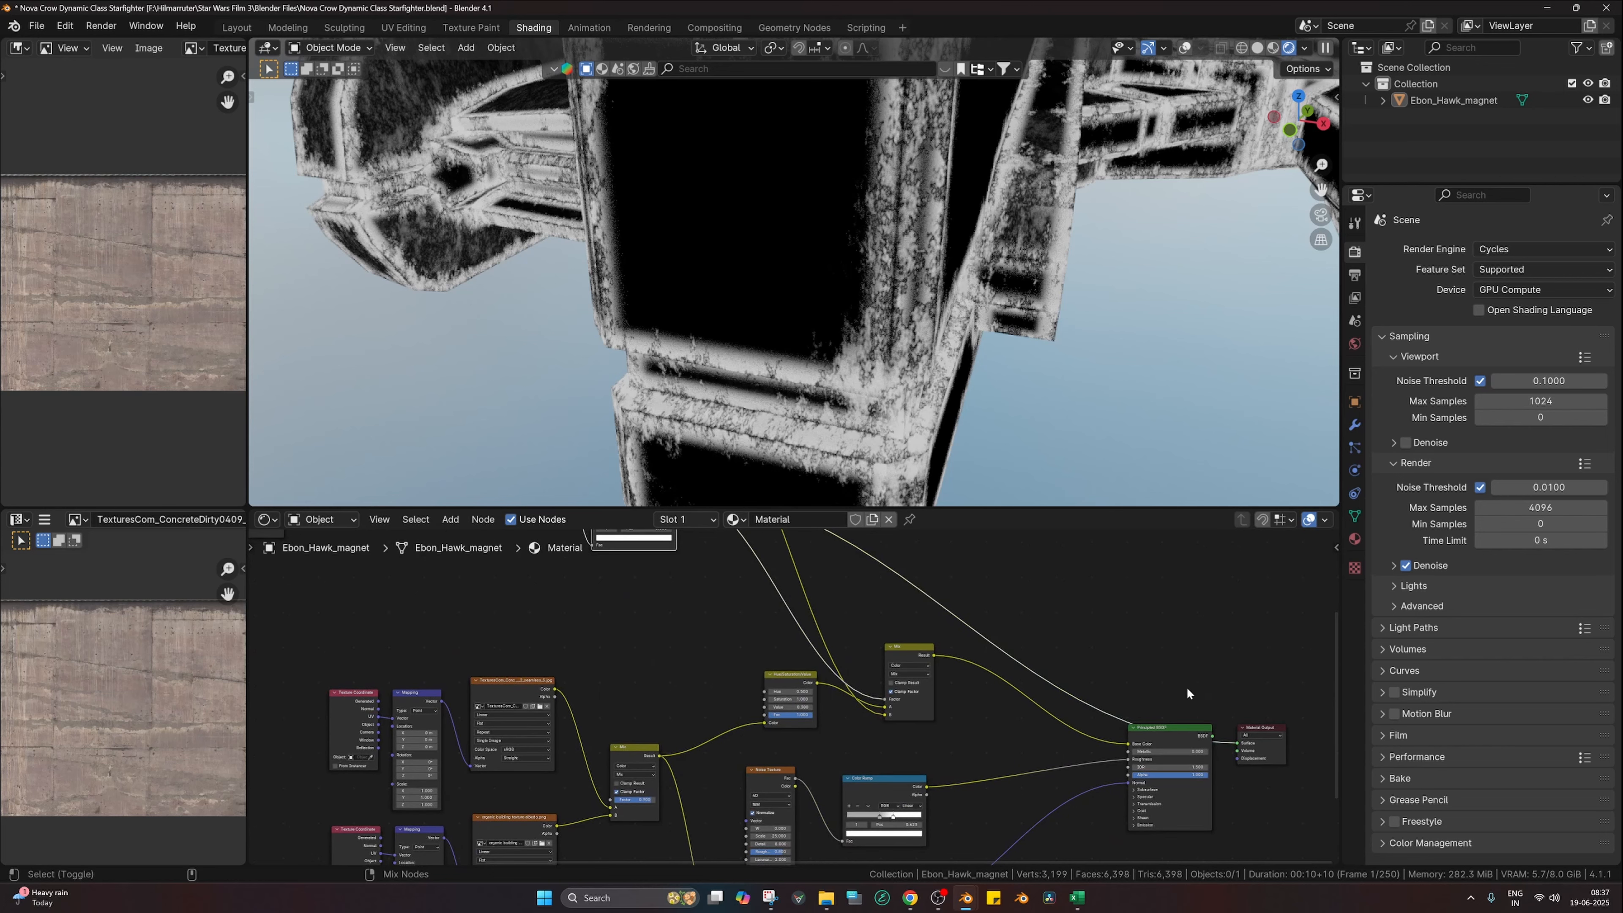
pyautogui.keyDown('ctrl'); pyautogui.keyDown('shift'); pyautogui.click(1174, 741); pyautogui.keyUp('shift'); pyautogui.keyUp('ctrl')
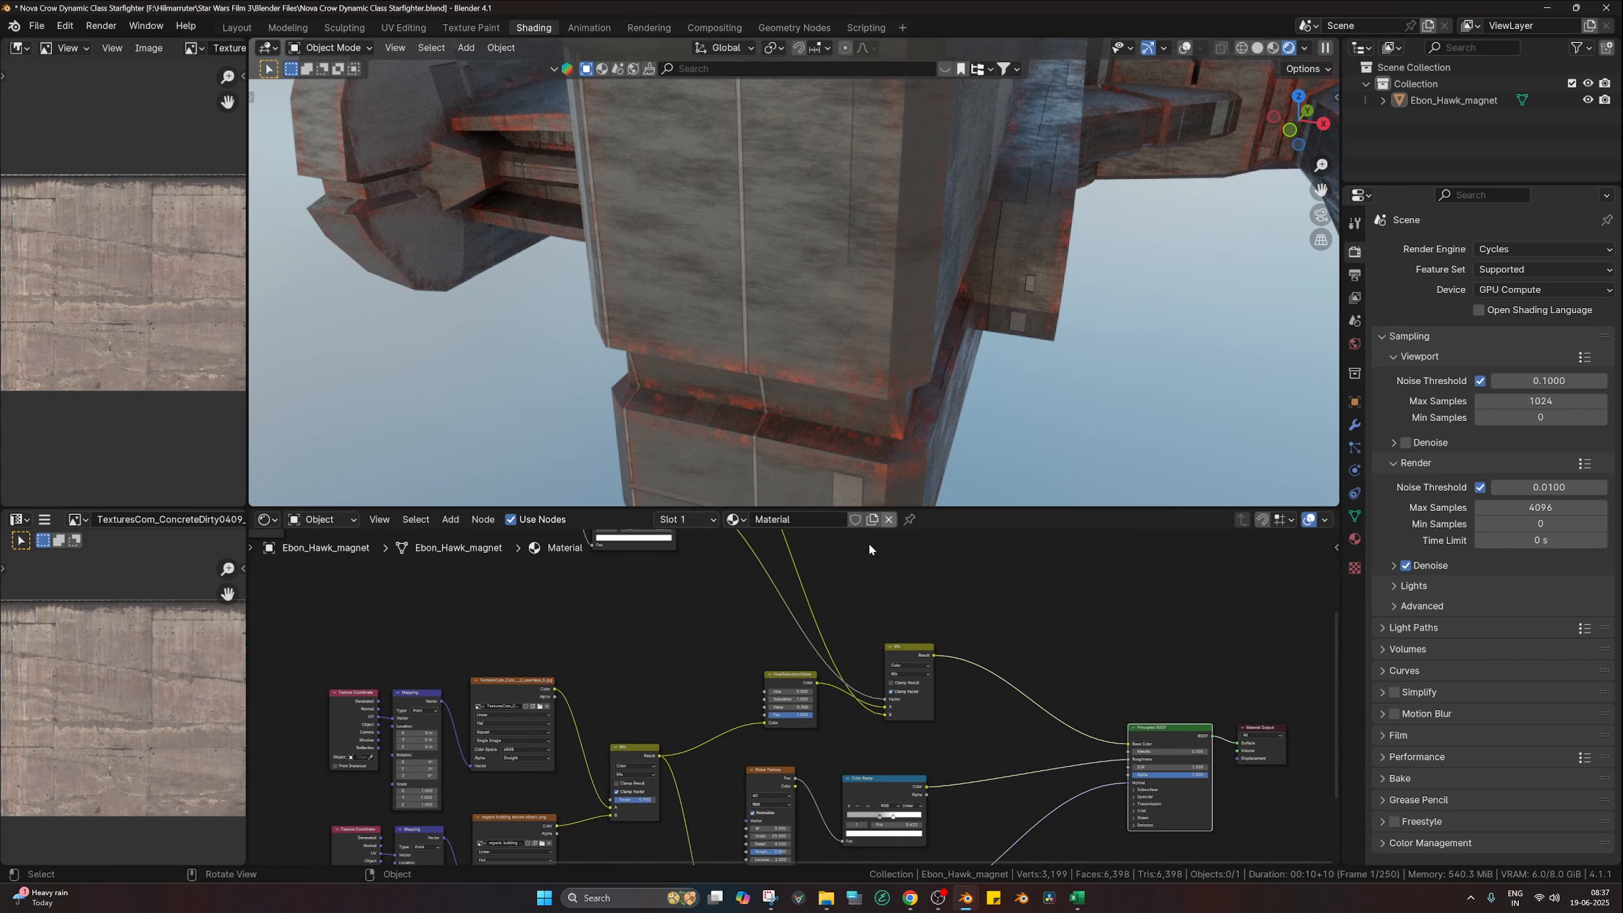
pyautogui.moveTo(845, 574); pyautogui.dragTo(903, 822, button='middle')
pyautogui.scroll(7, 795, 708)
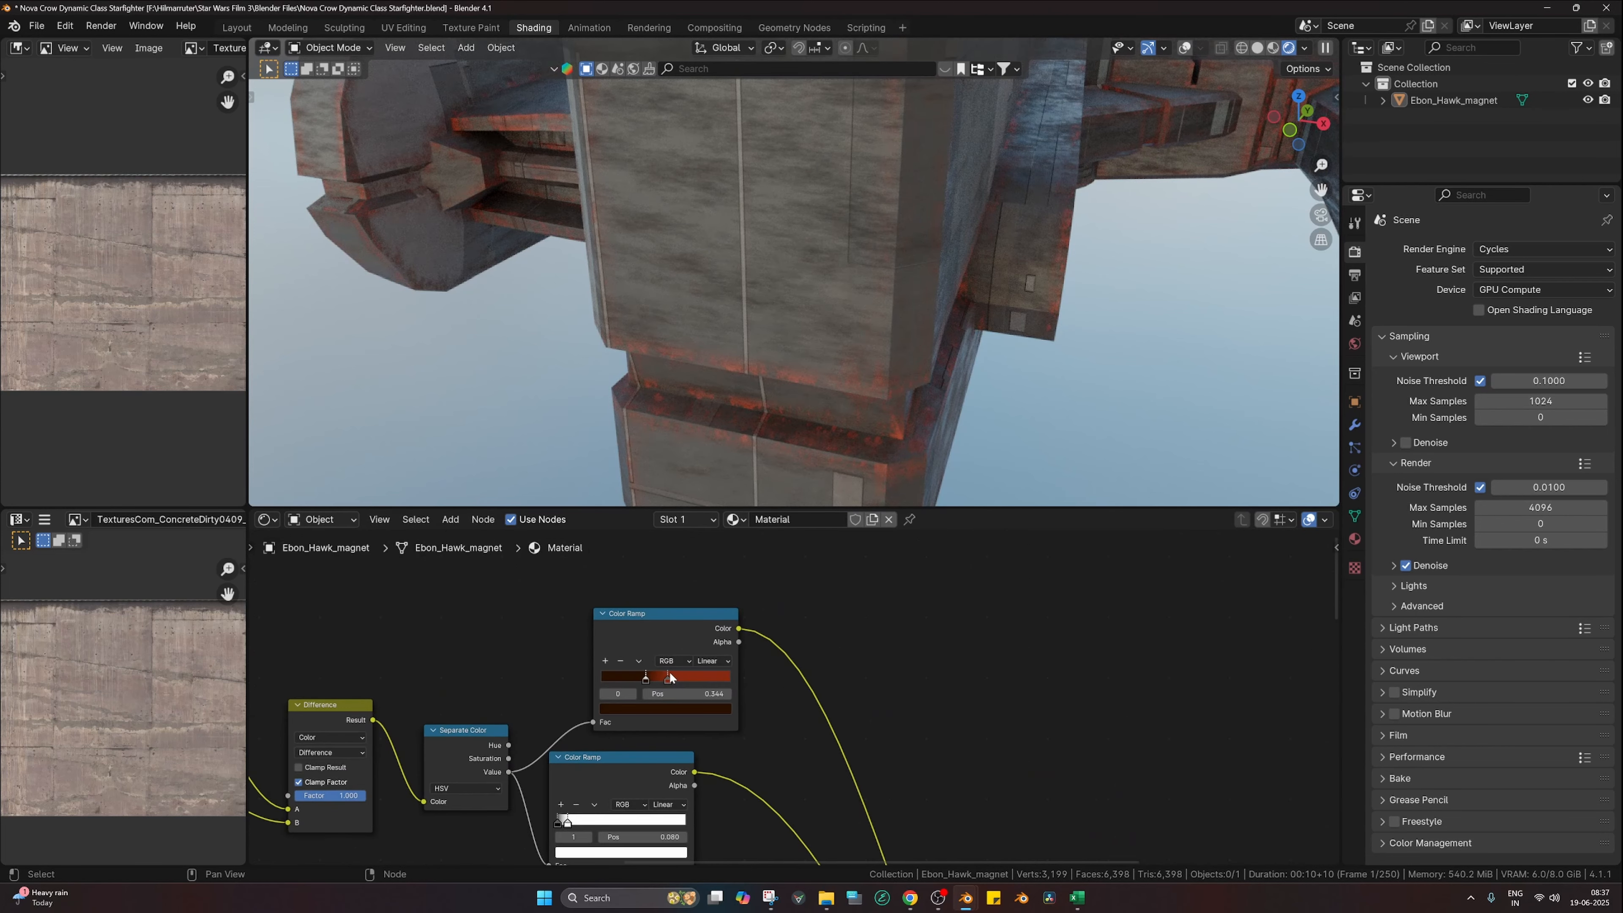
# Step: Darken the rust ramp's red stop by lowering its Value in the colour picker
pyautogui.click(668, 676)
pyautogui.click(664, 708)
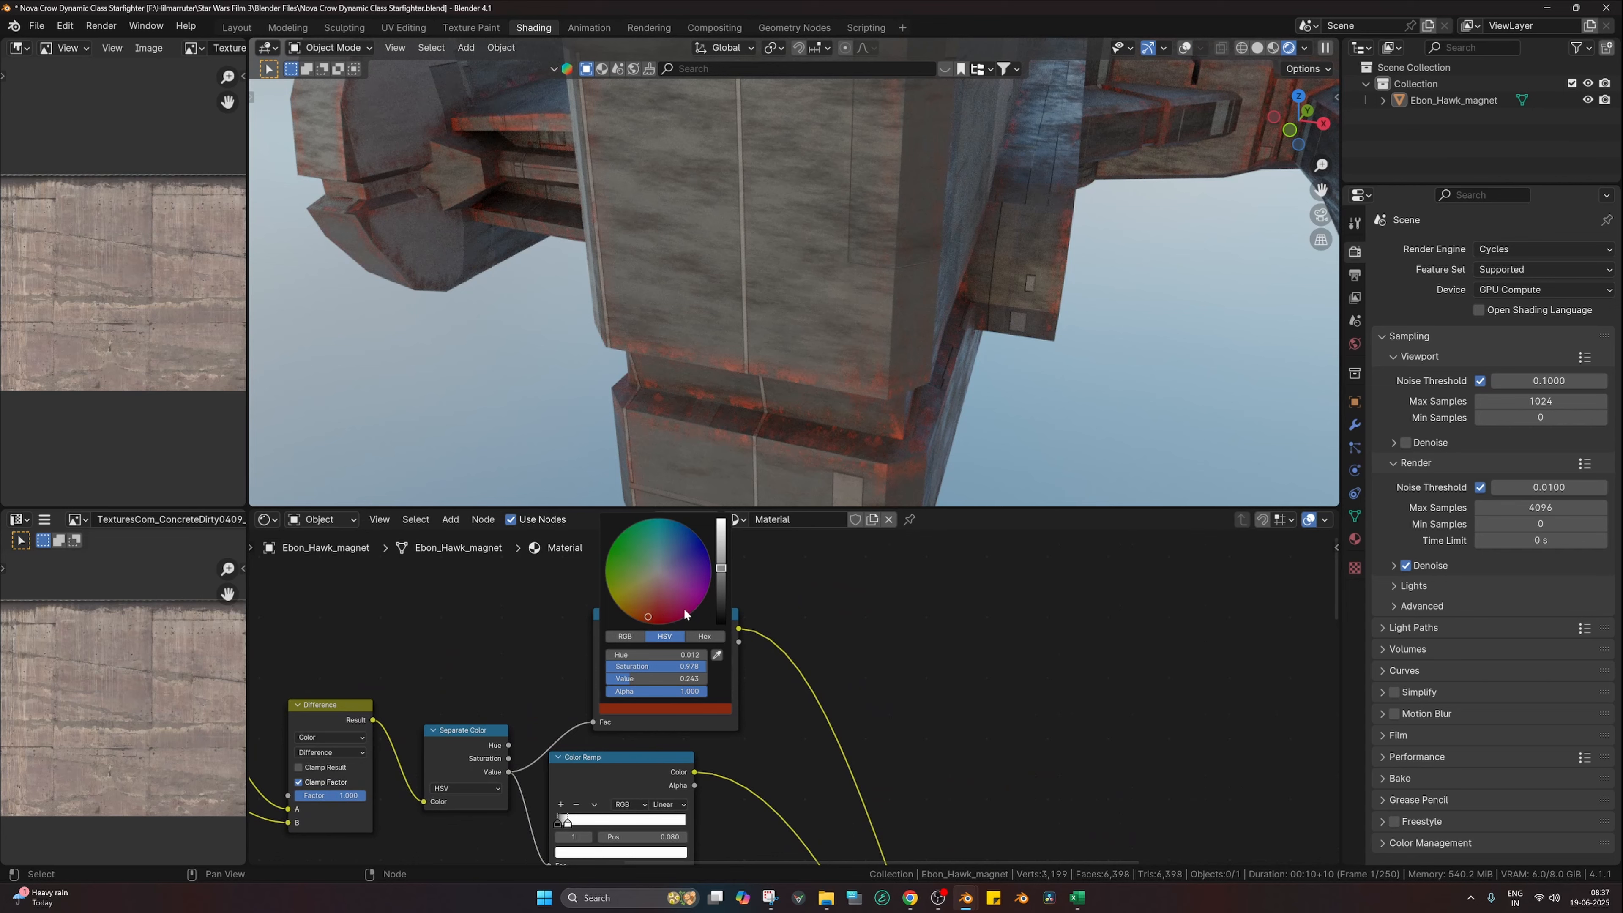
pyautogui.click(719, 601)
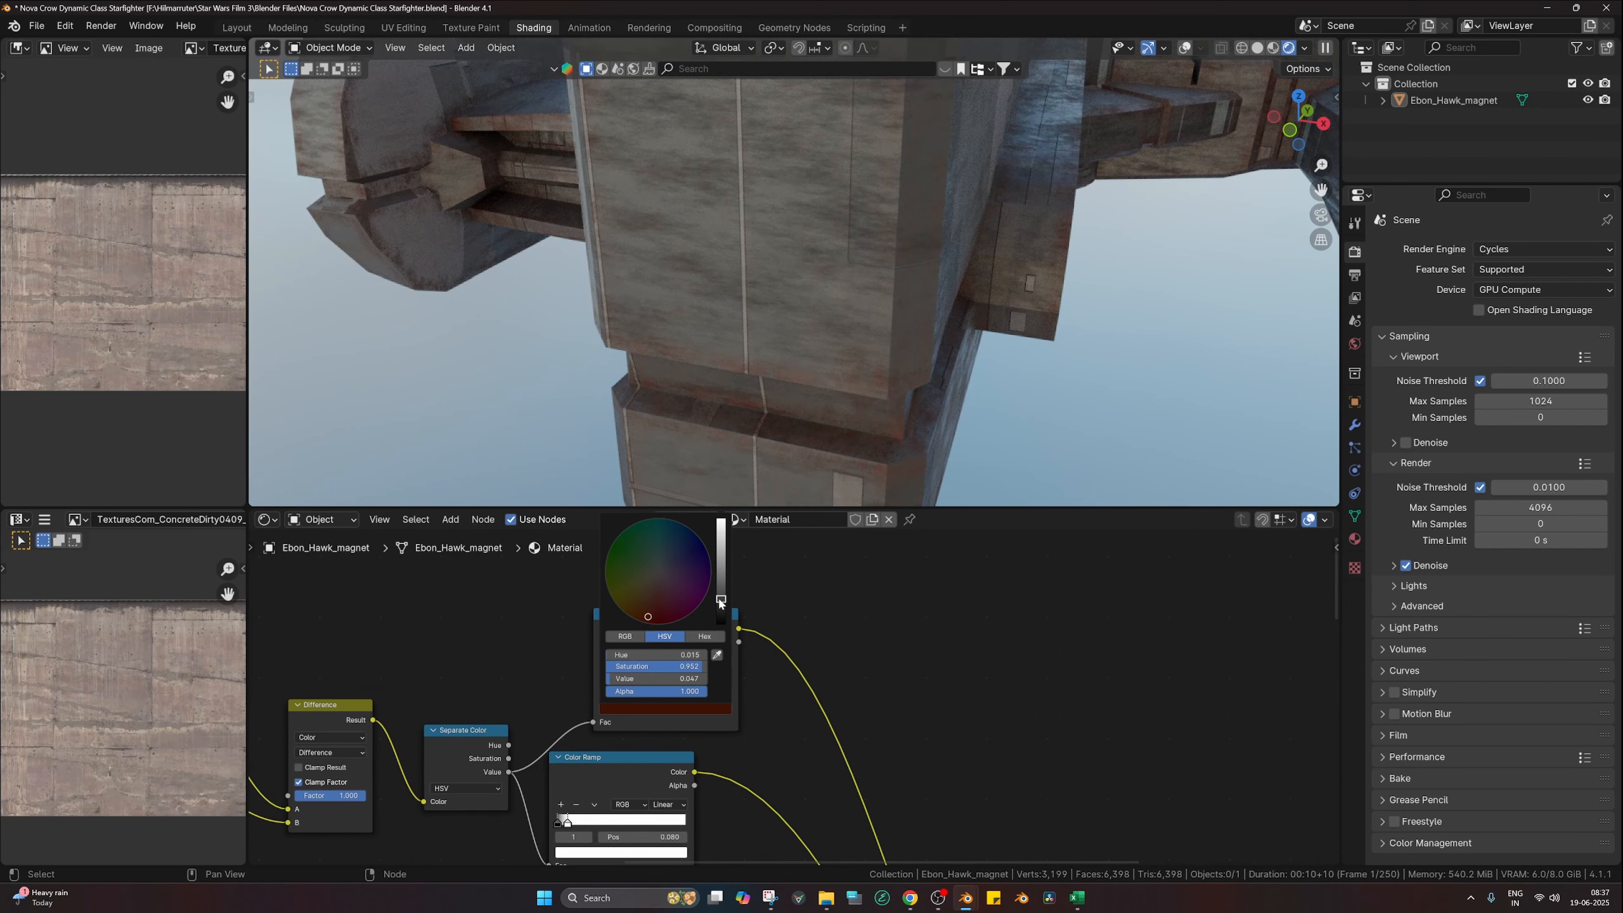
pyautogui.moveTo(719, 599); pyautogui.dragTo(719, 570)
pyautogui.scroll(3, 789, 696)
pyautogui.moveTo(658, 692); pyautogui.dragTo(825, 701, button='middle')
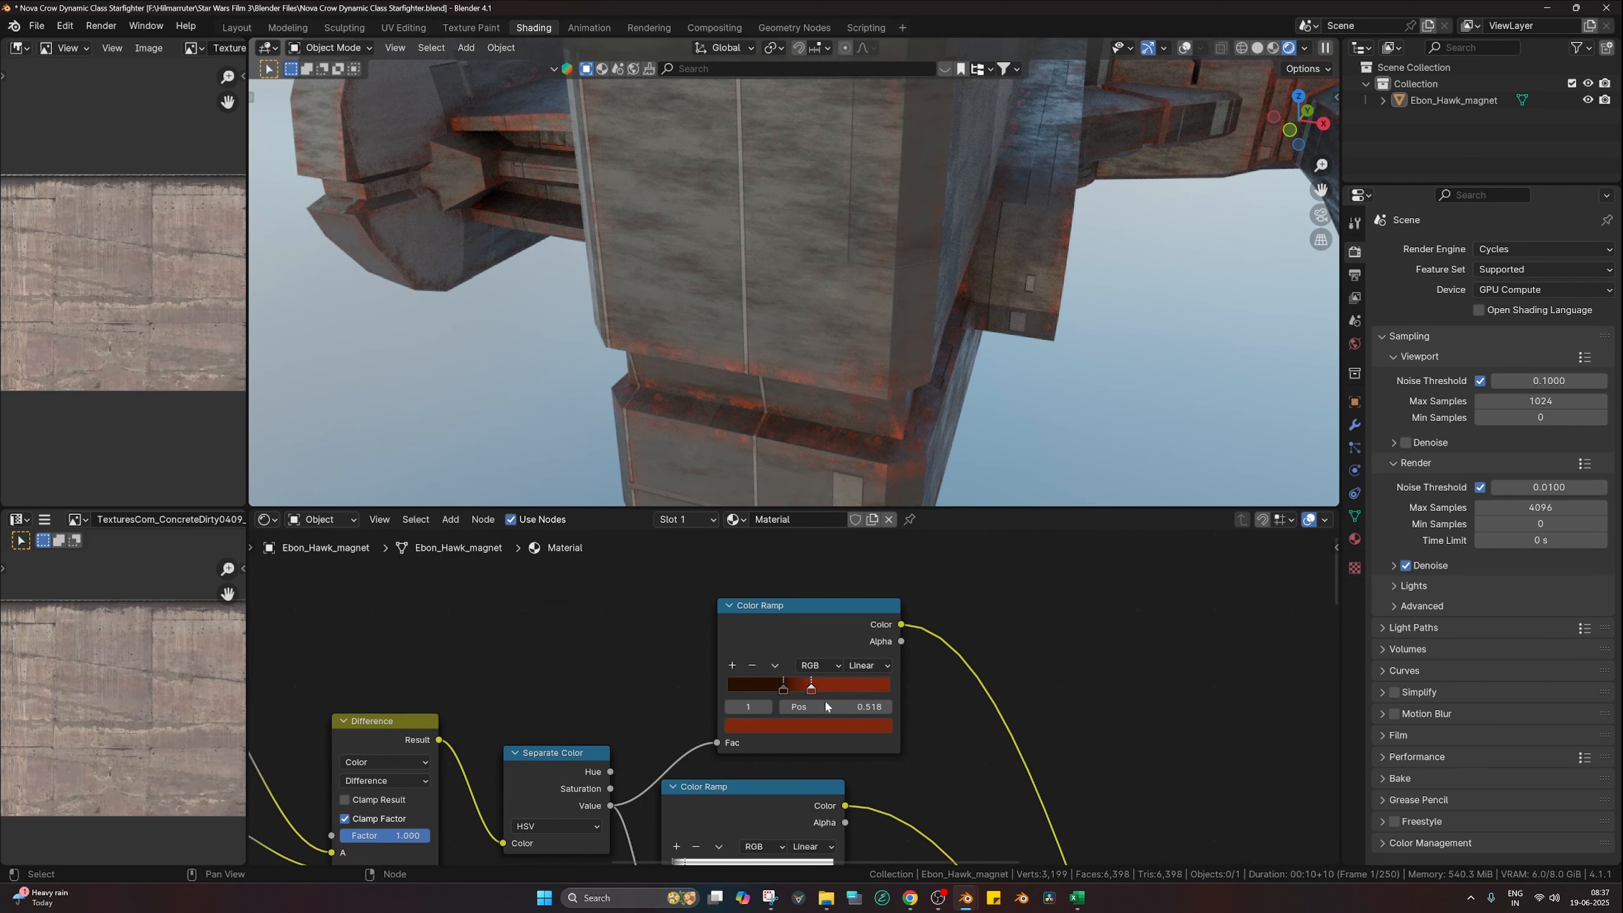
pyautogui.click(834, 733)
pyautogui.click(880, 583)
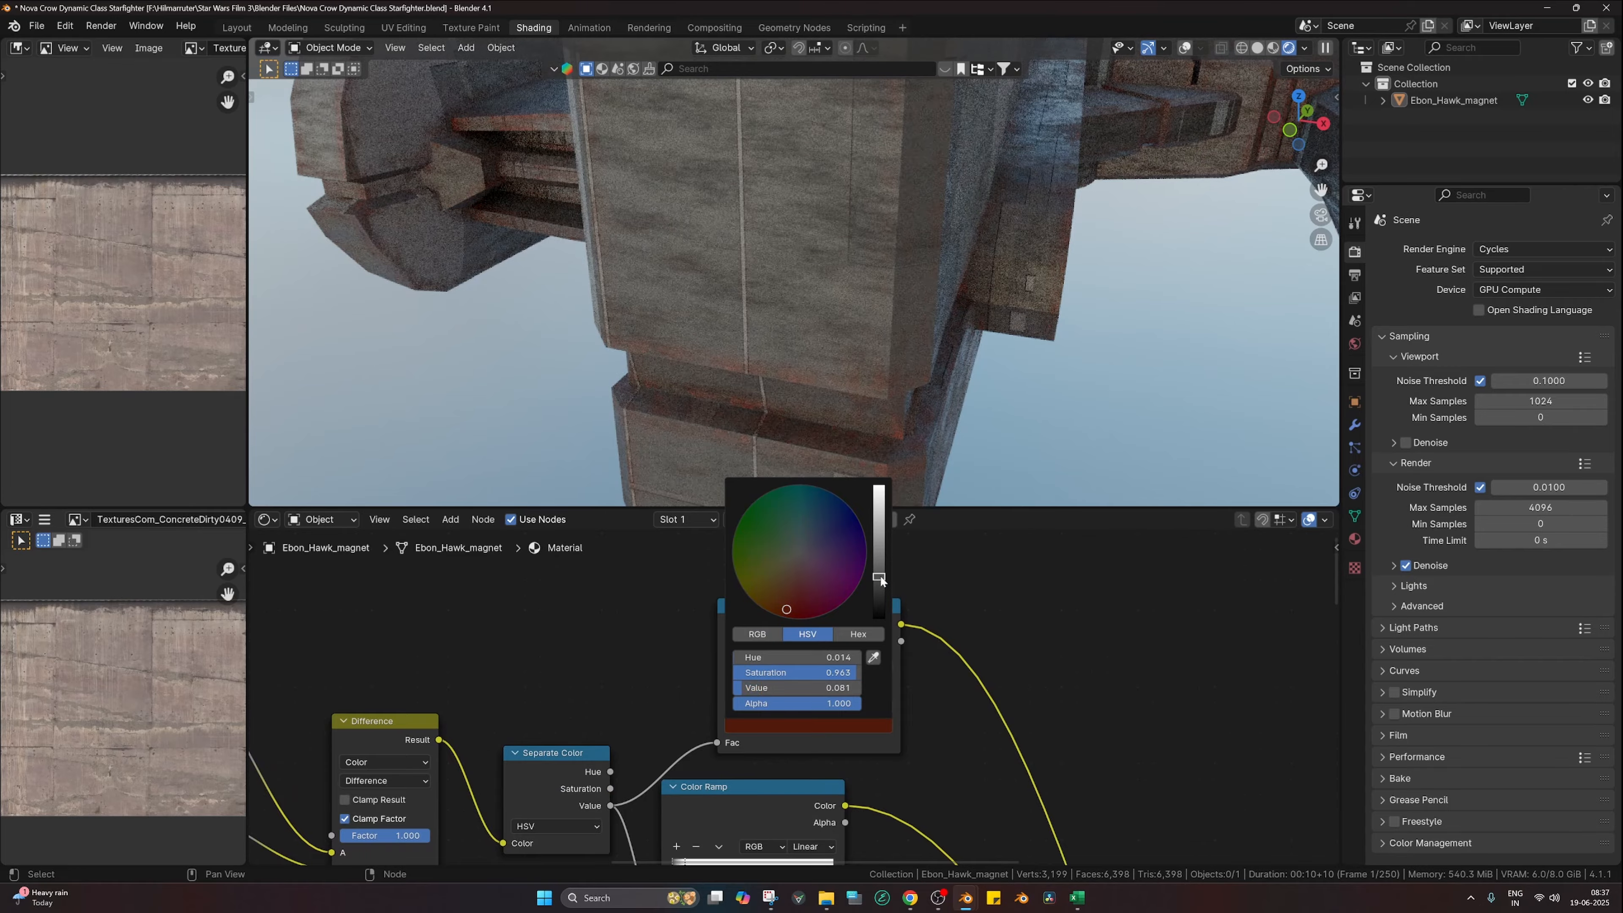
# Step: Move the rust ramp's dark stop to position 0.279 to tighten the rust band
pyautogui.moveTo(785, 685)
pyautogui.mouseDown()
pyautogui.moveTo(746, 687)
pyautogui.moveTo(863, 690)
pyautogui.moveTo(773, 691)
pyautogui.mouseUp()
pyautogui.click(858, 692)
pyautogui.scroll(-5, 889, 316)
pyautogui.scroll(-2, 811, 697)
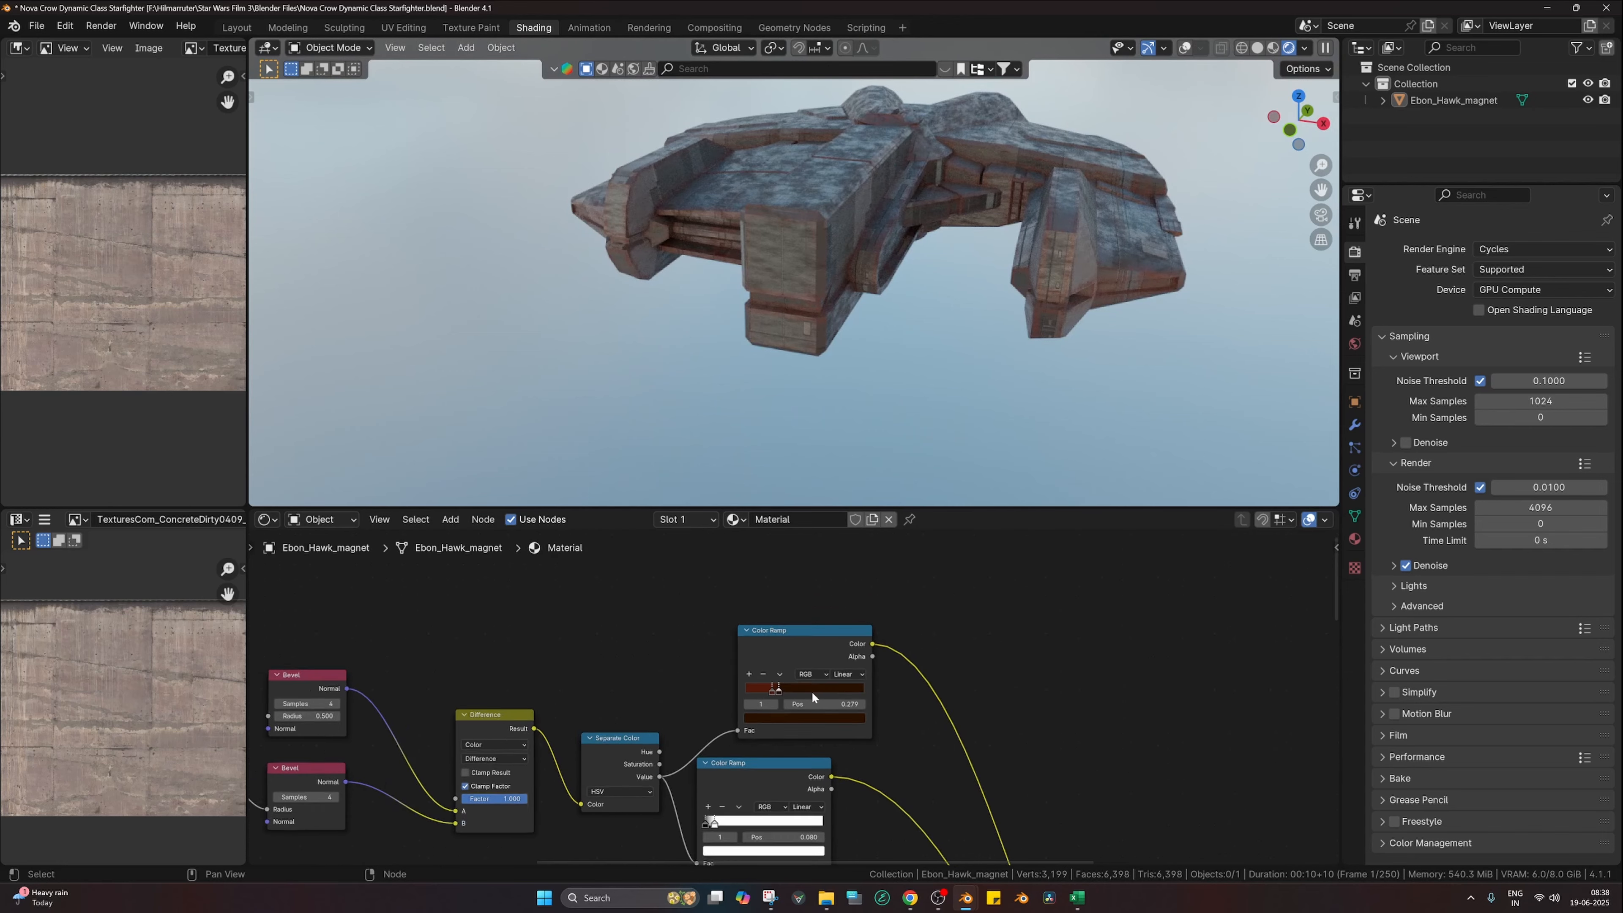
pyautogui.scroll(-5, 640, 720)
# Step: Duplicate the edge-wear node chain above the original and delete the copy's extra Color Ramp
pyautogui.moveTo(397, 639); pyautogui.dragTo(957, 759)
pyautogui.keyDown('shift'); pyautogui.scroll(2, 920, 762); pyautogui.keyUp('shift')
pyautogui.hotkey('shift', 'd')
pyautogui.click(950, 685)
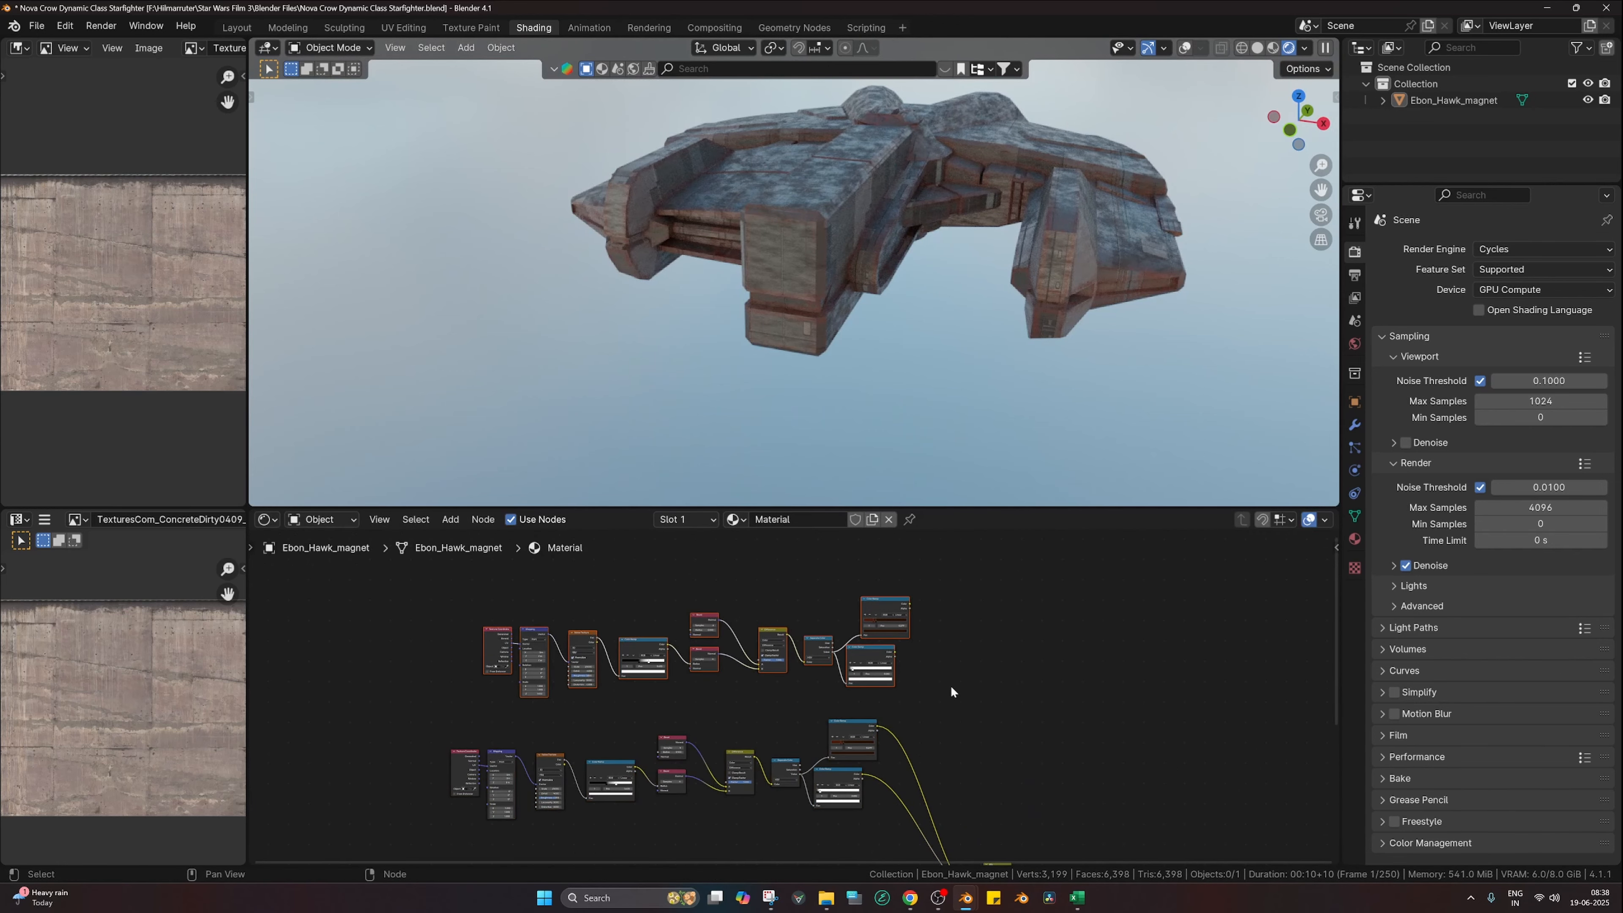
pyautogui.moveTo(951, 687); pyautogui.dragTo(894, 611, button='middle')
pyautogui.click(828, 530)
pyautogui.press('x')
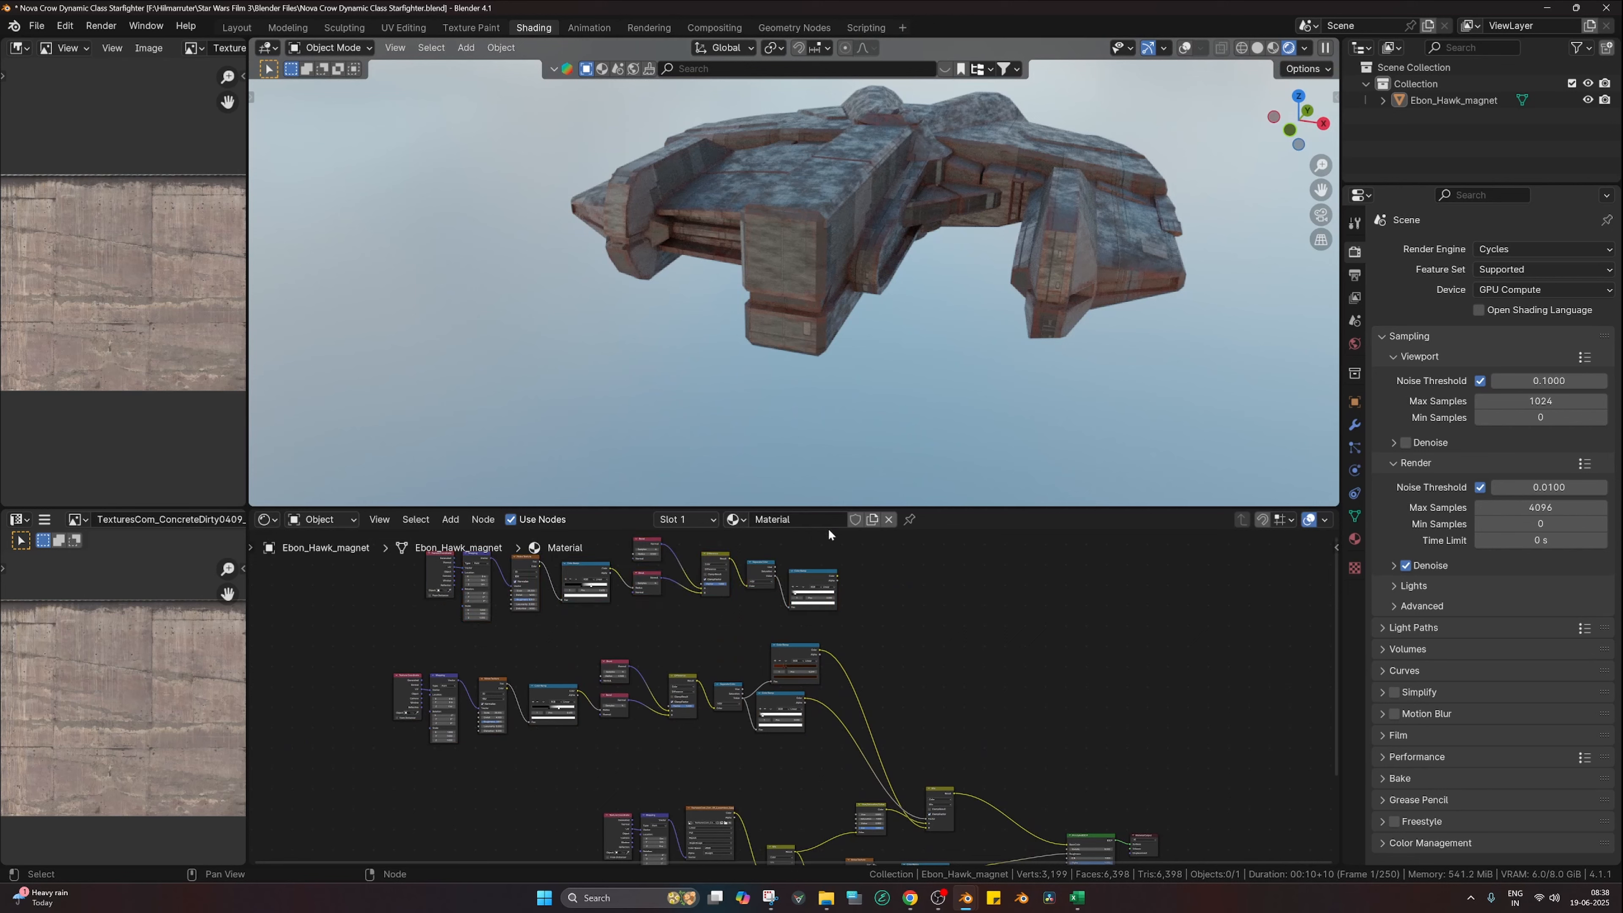
# Step: Put a duplicate Mix node on the output link and connect the new wear ramp into it
pyautogui.moveTo(937, 795); pyautogui.dragTo(983, 697)
pyautogui.hotkey('shift', 'd')
pyautogui.click(998, 702)
pyautogui.click(968, 696)
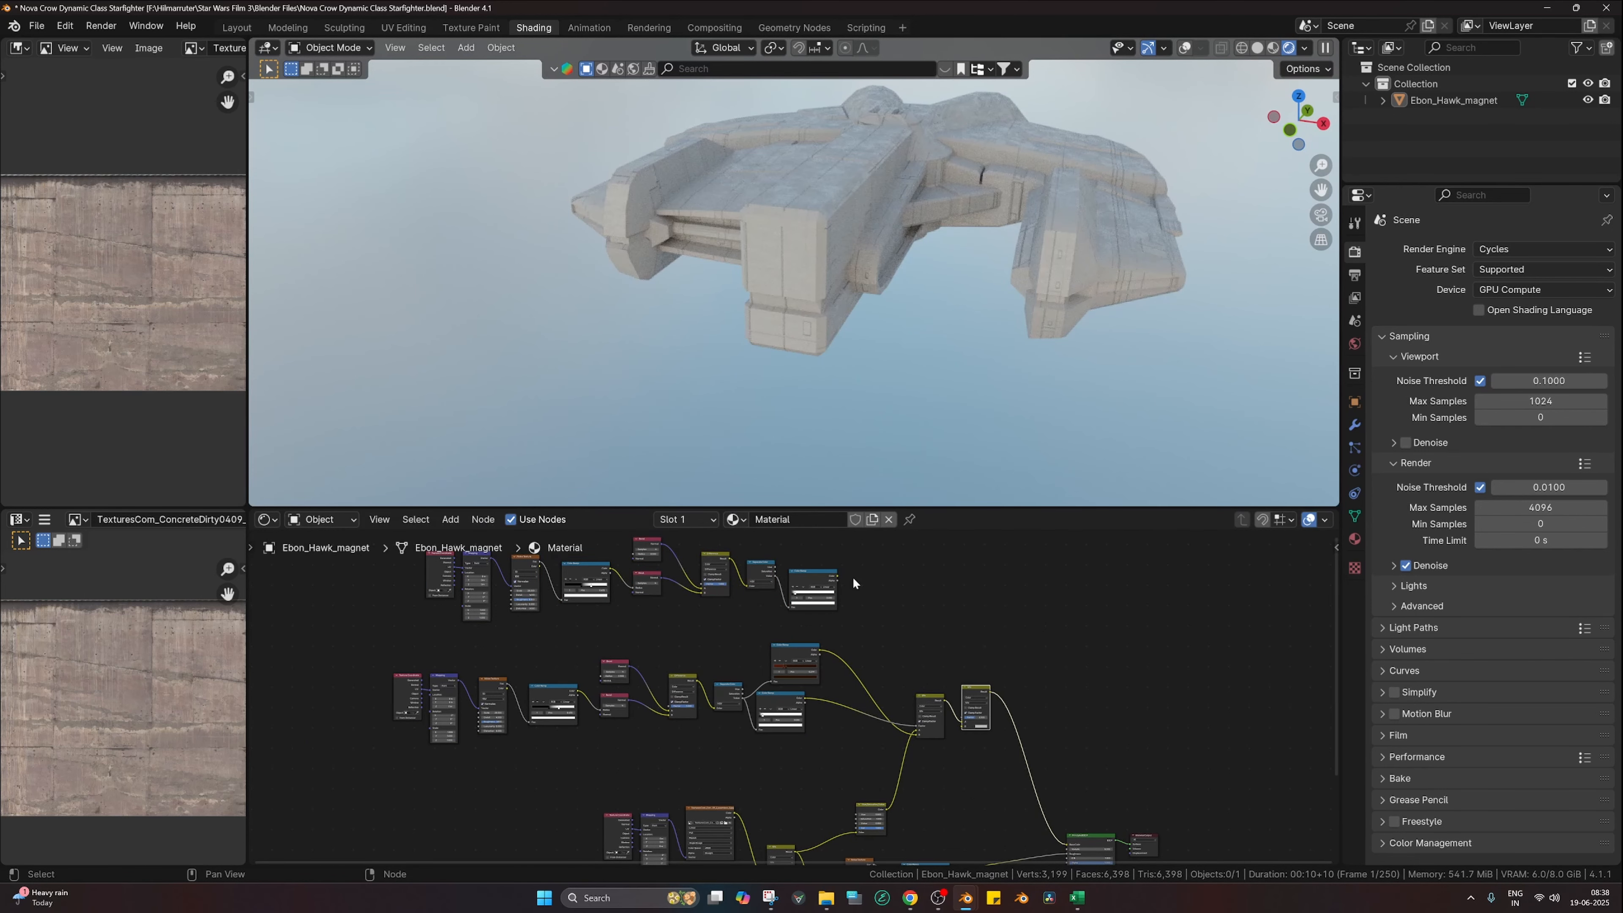
pyautogui.moveTo(836, 575); pyautogui.dragTo(961, 721)
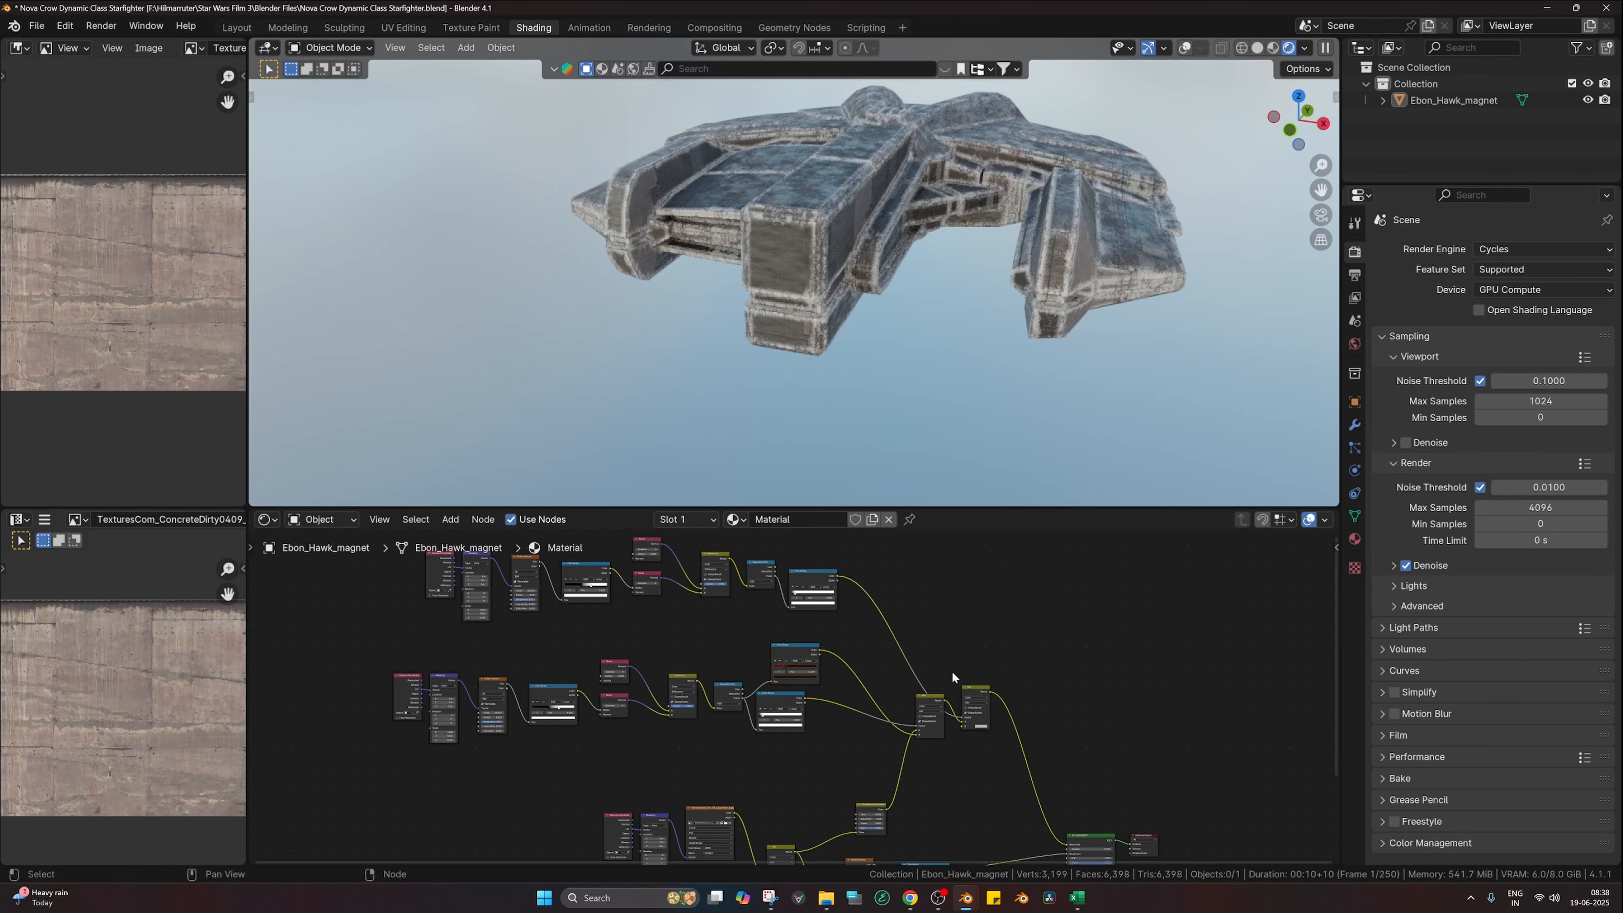
# Step: Tighten the new mask ramp, white stop at 0.674, and set the Bevel radius to 0.050
pyautogui.scroll(6, 850, 677)
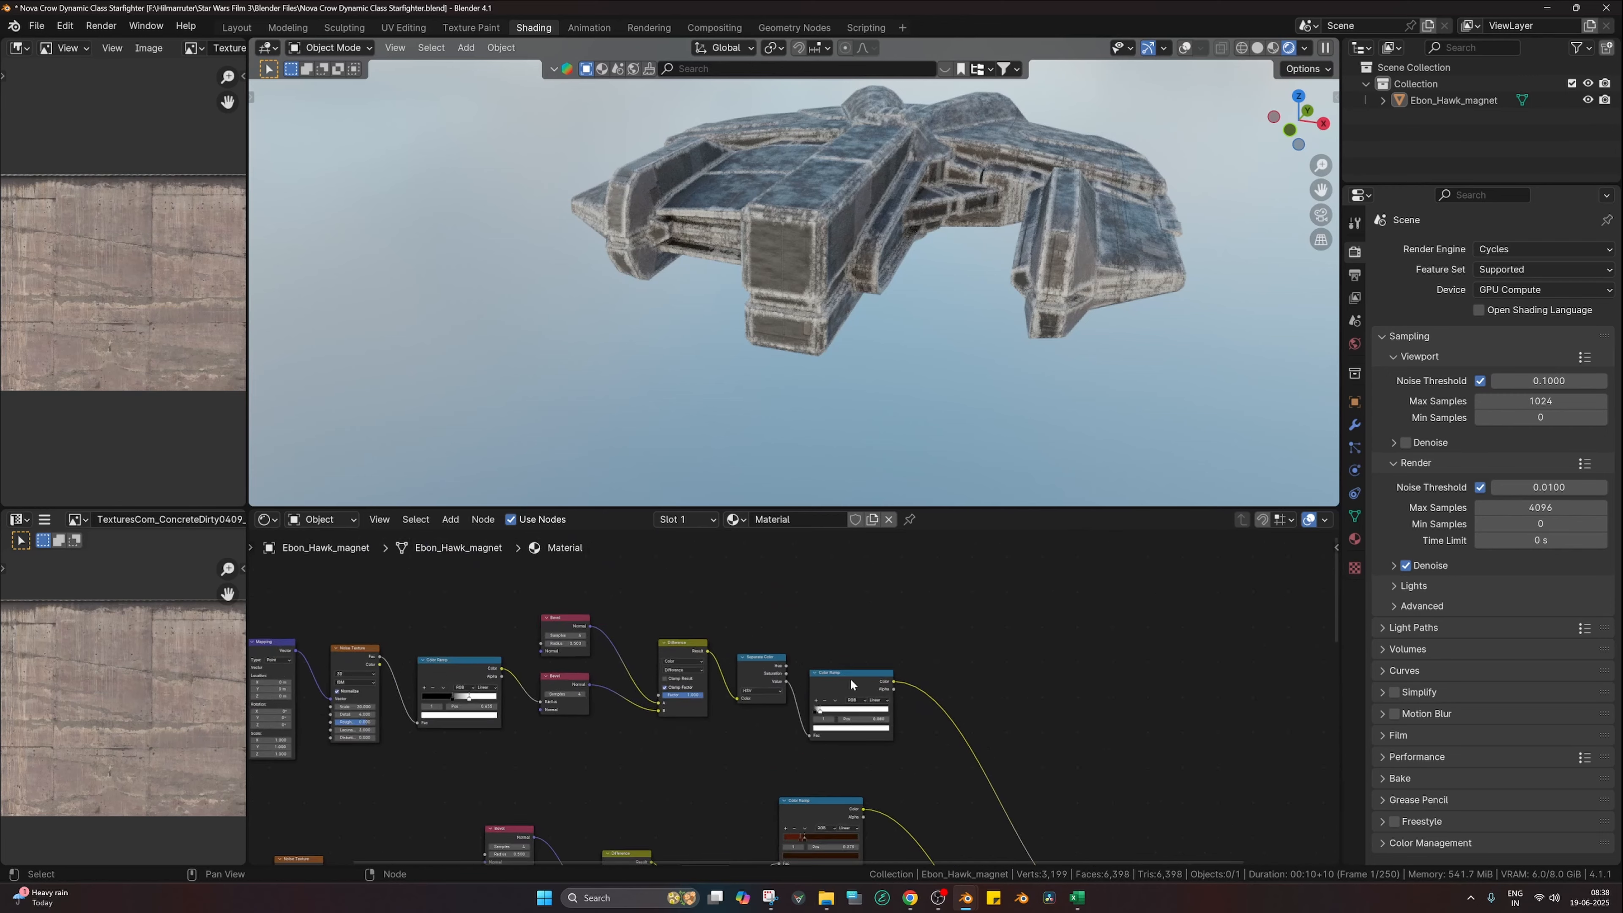
pyautogui.scroll(2, 866, 716)
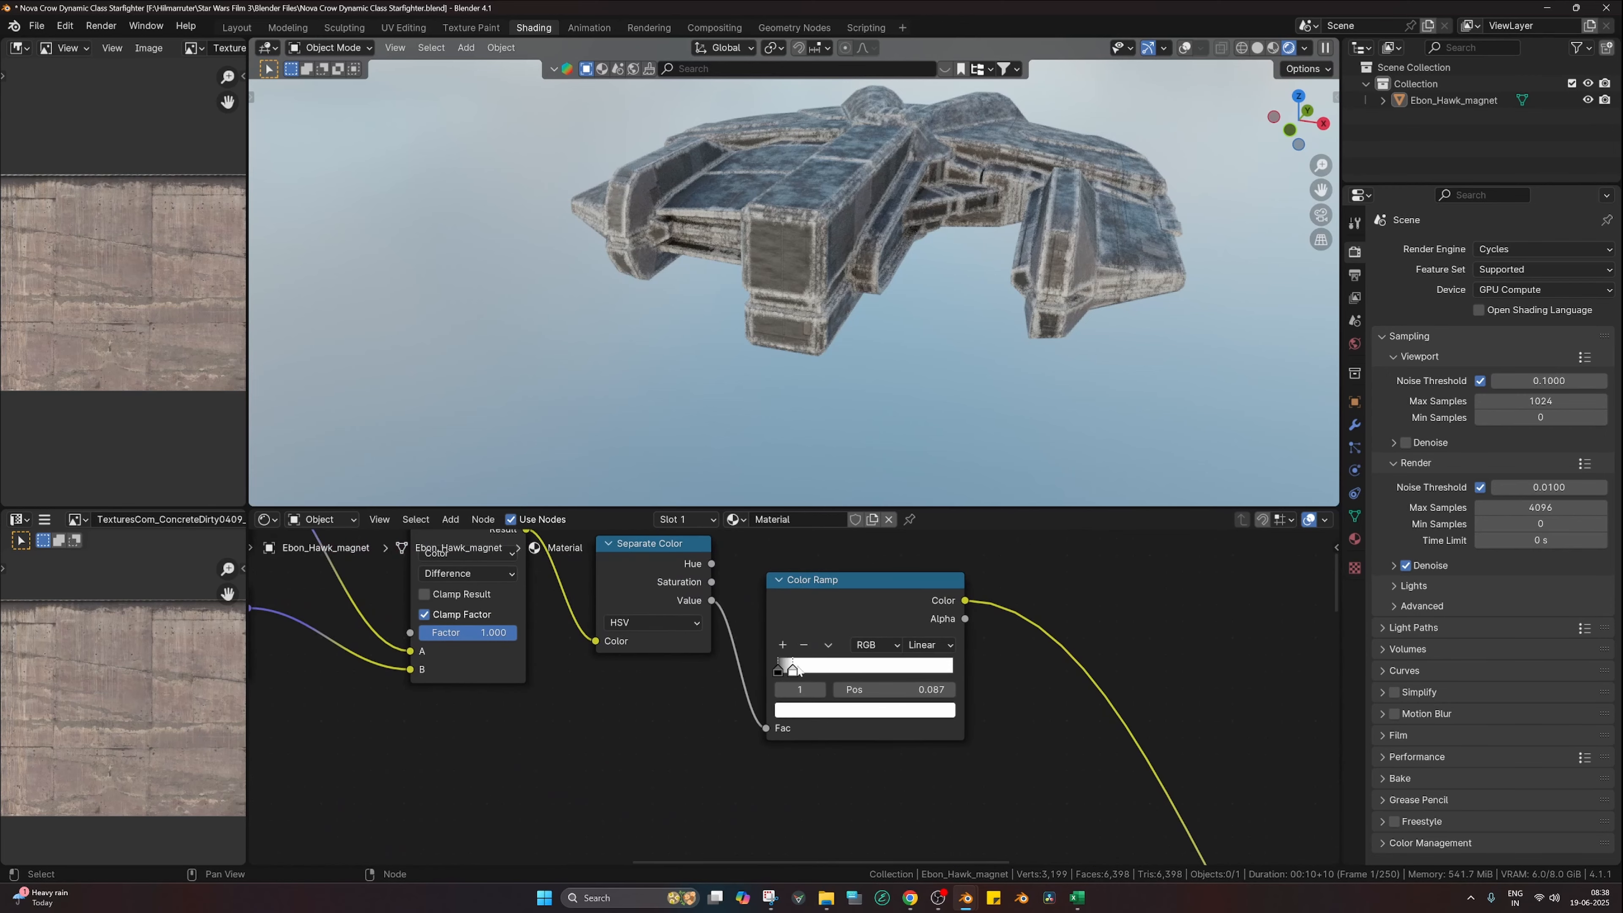
pyautogui.moveTo(794, 668); pyautogui.dragTo(895, 670)
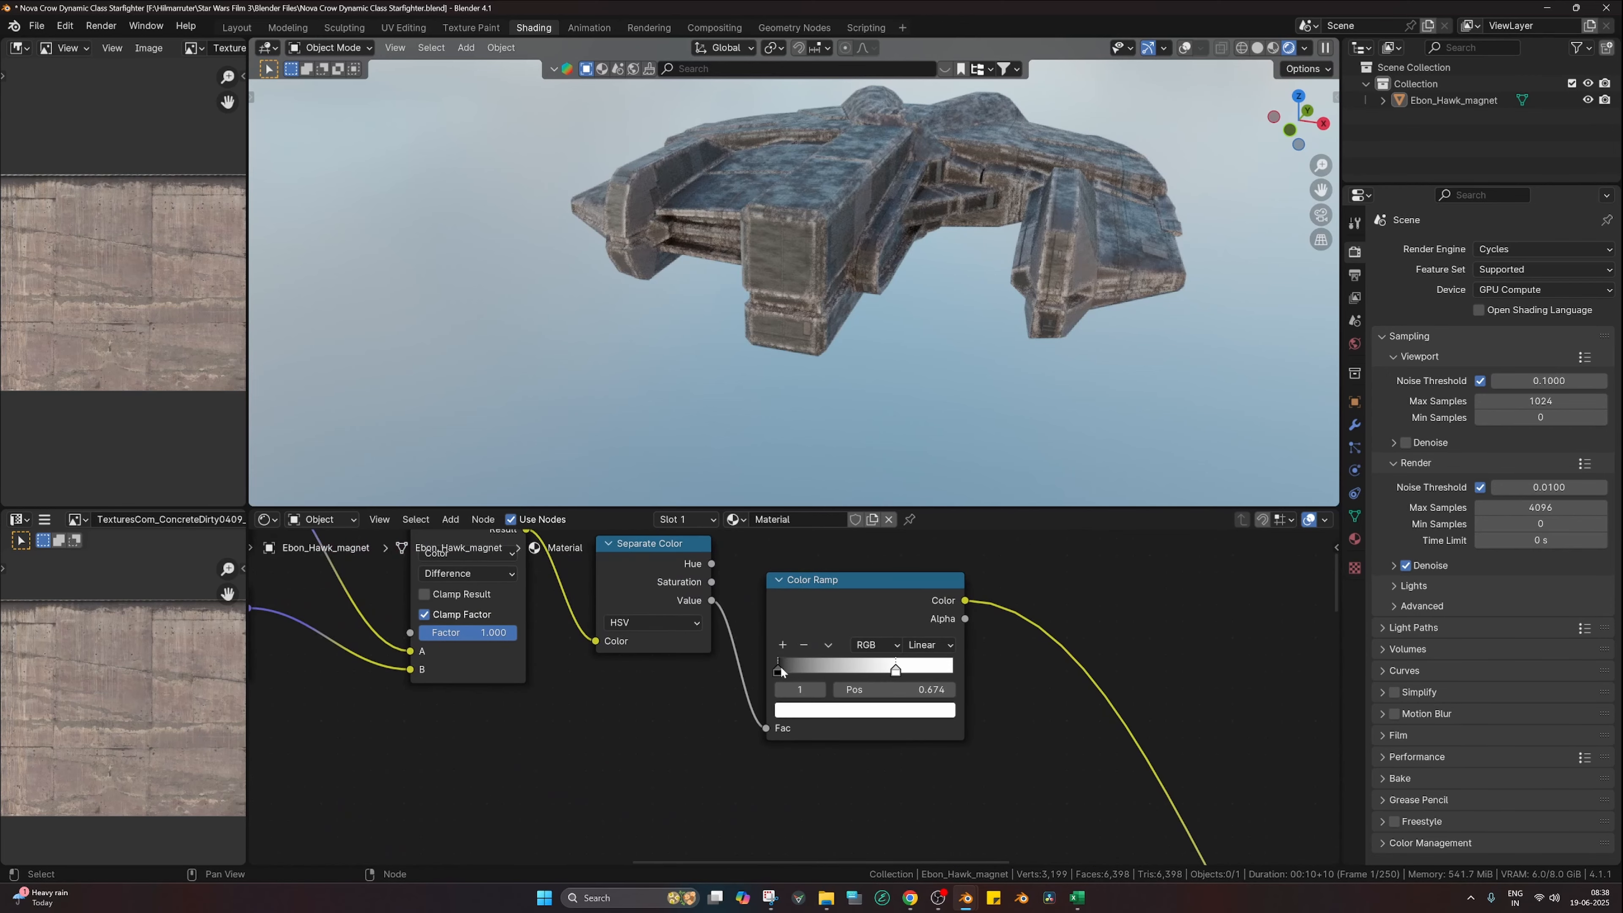
pyautogui.moveTo(780, 668); pyautogui.dragTo(866, 669)
pyautogui.scroll(6, 858, 365)
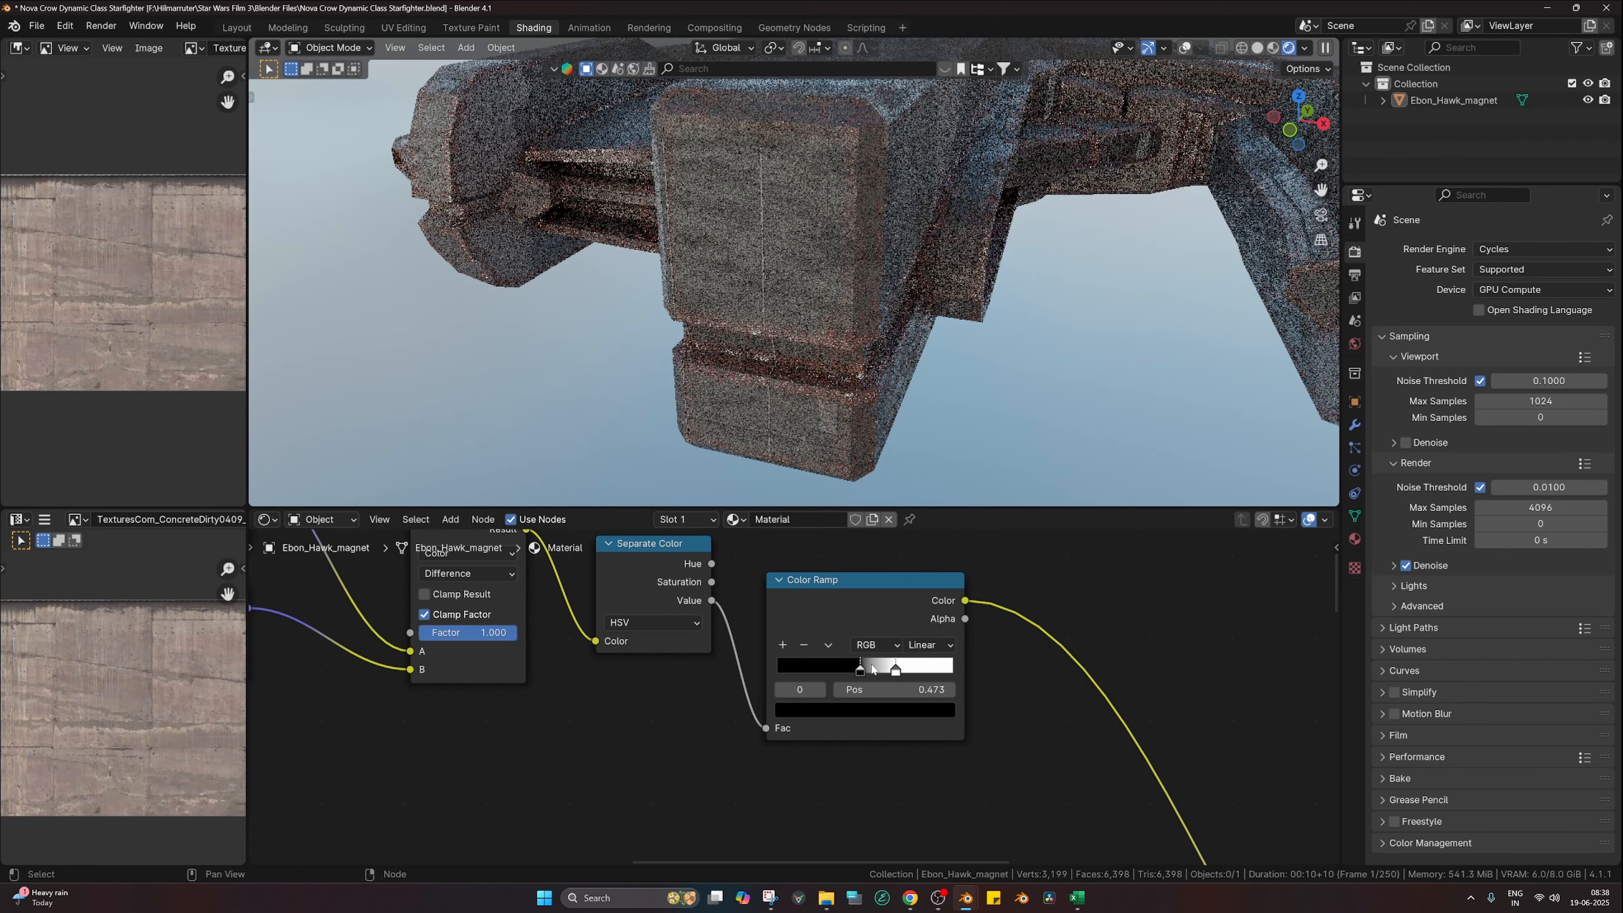
pyautogui.press('Home')
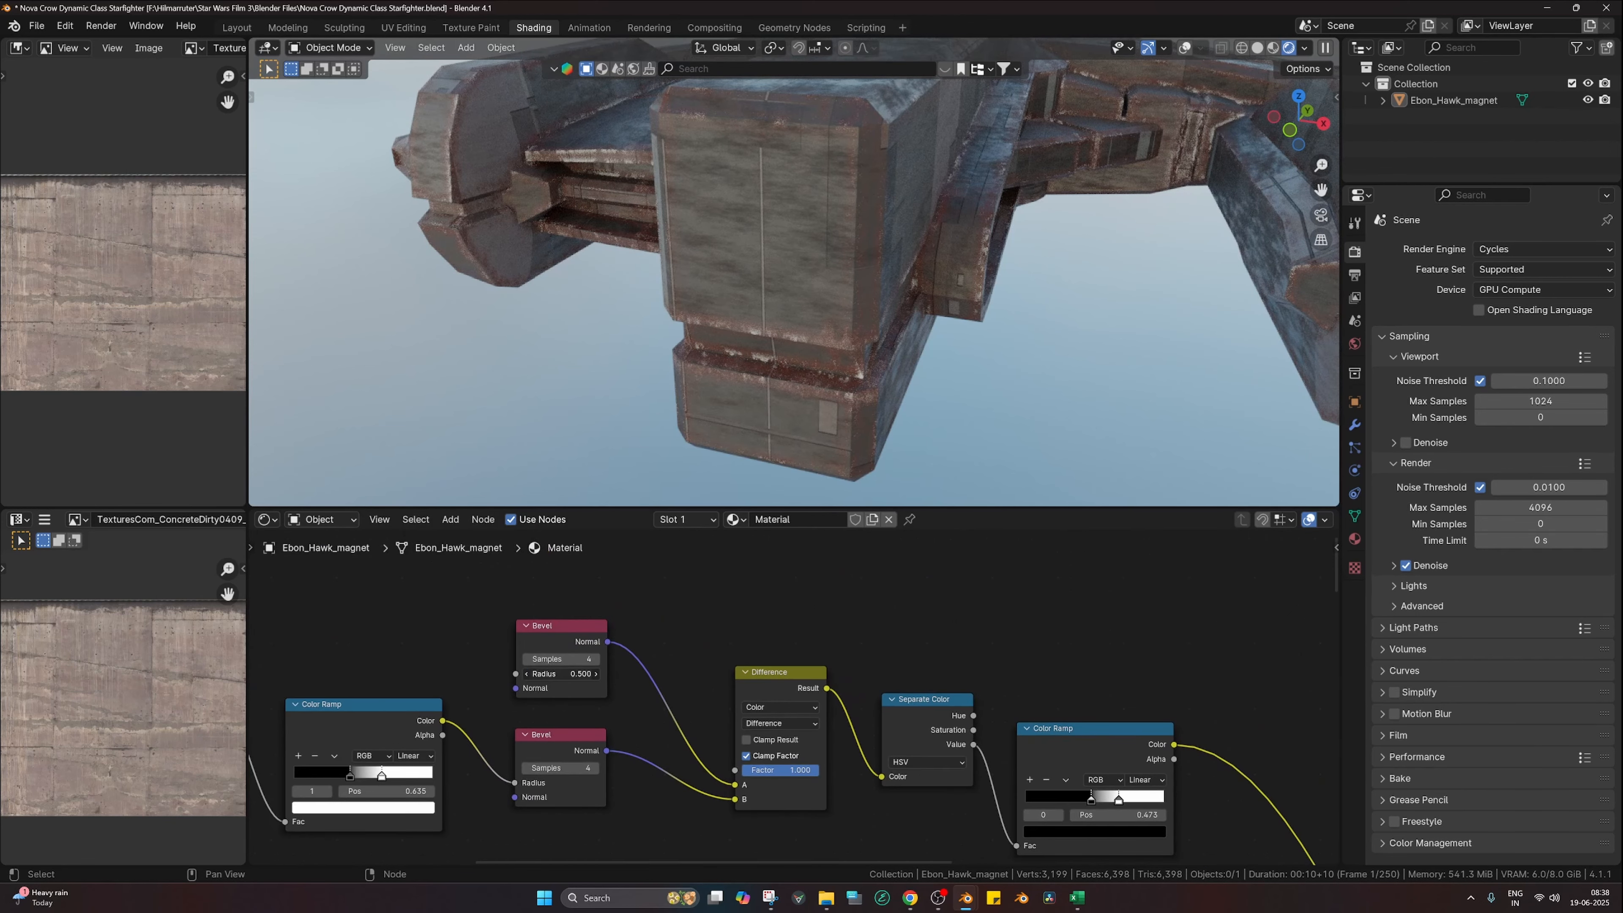
pyautogui.press('Return')
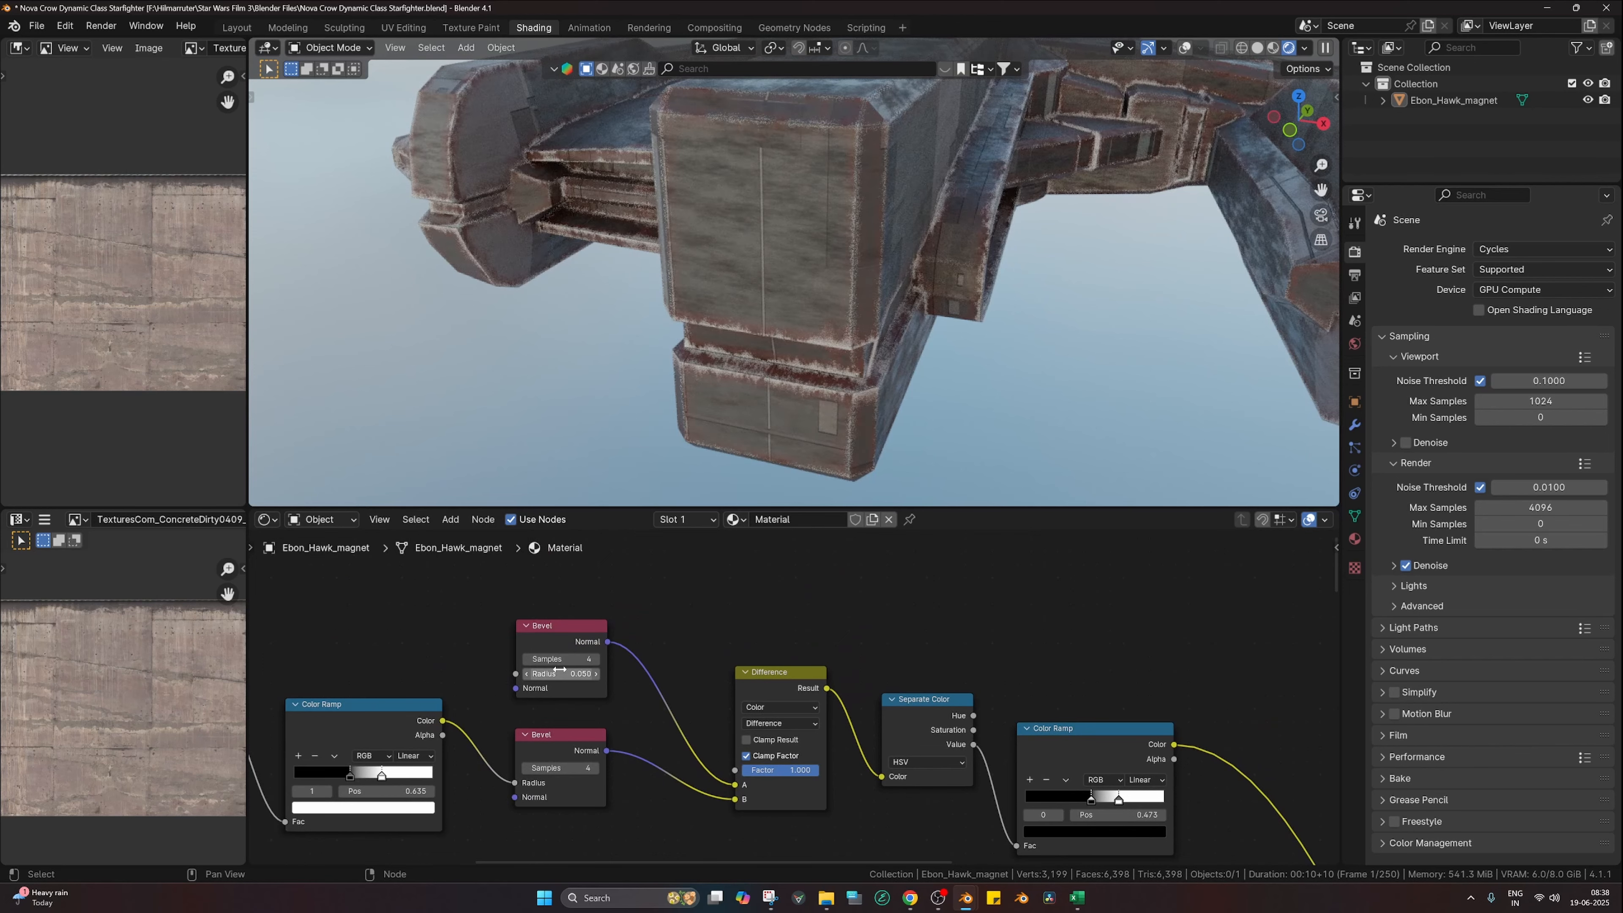
pyautogui.scroll(-4, 896, 755)
pyautogui.scroll(-4, 892, 399)
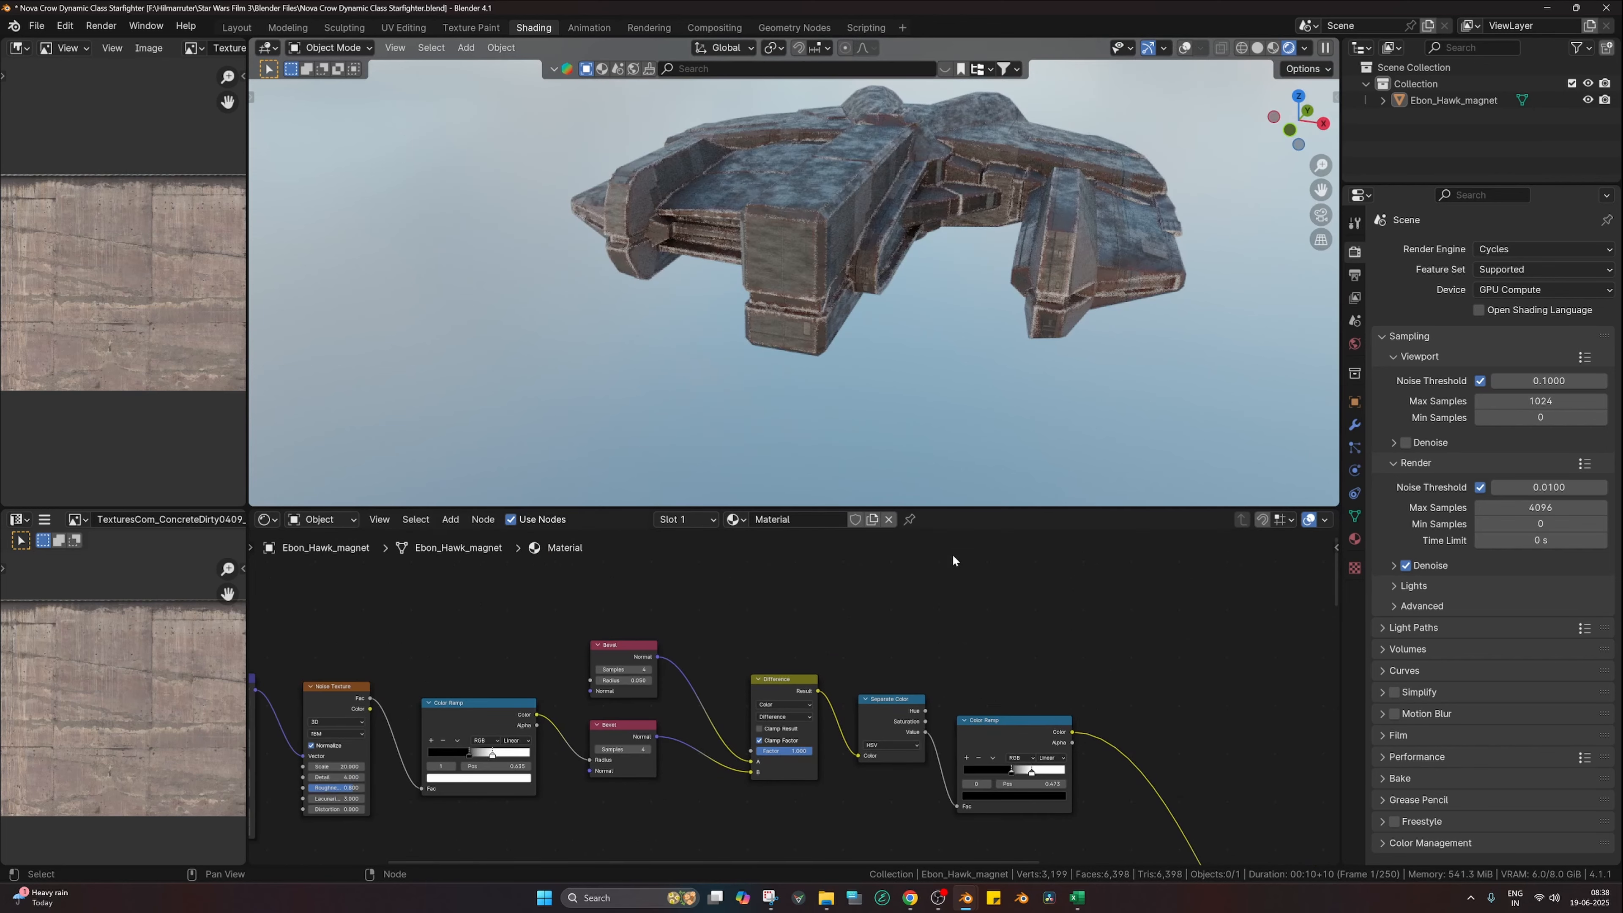
# Step: Set the new Mix node's wear colour to a pale, low-saturation grey with Value about 0.38
pyautogui.scroll(4, 1015, 339)
pyautogui.moveTo(954, 756); pyautogui.dragTo(880, 577, button='middle')
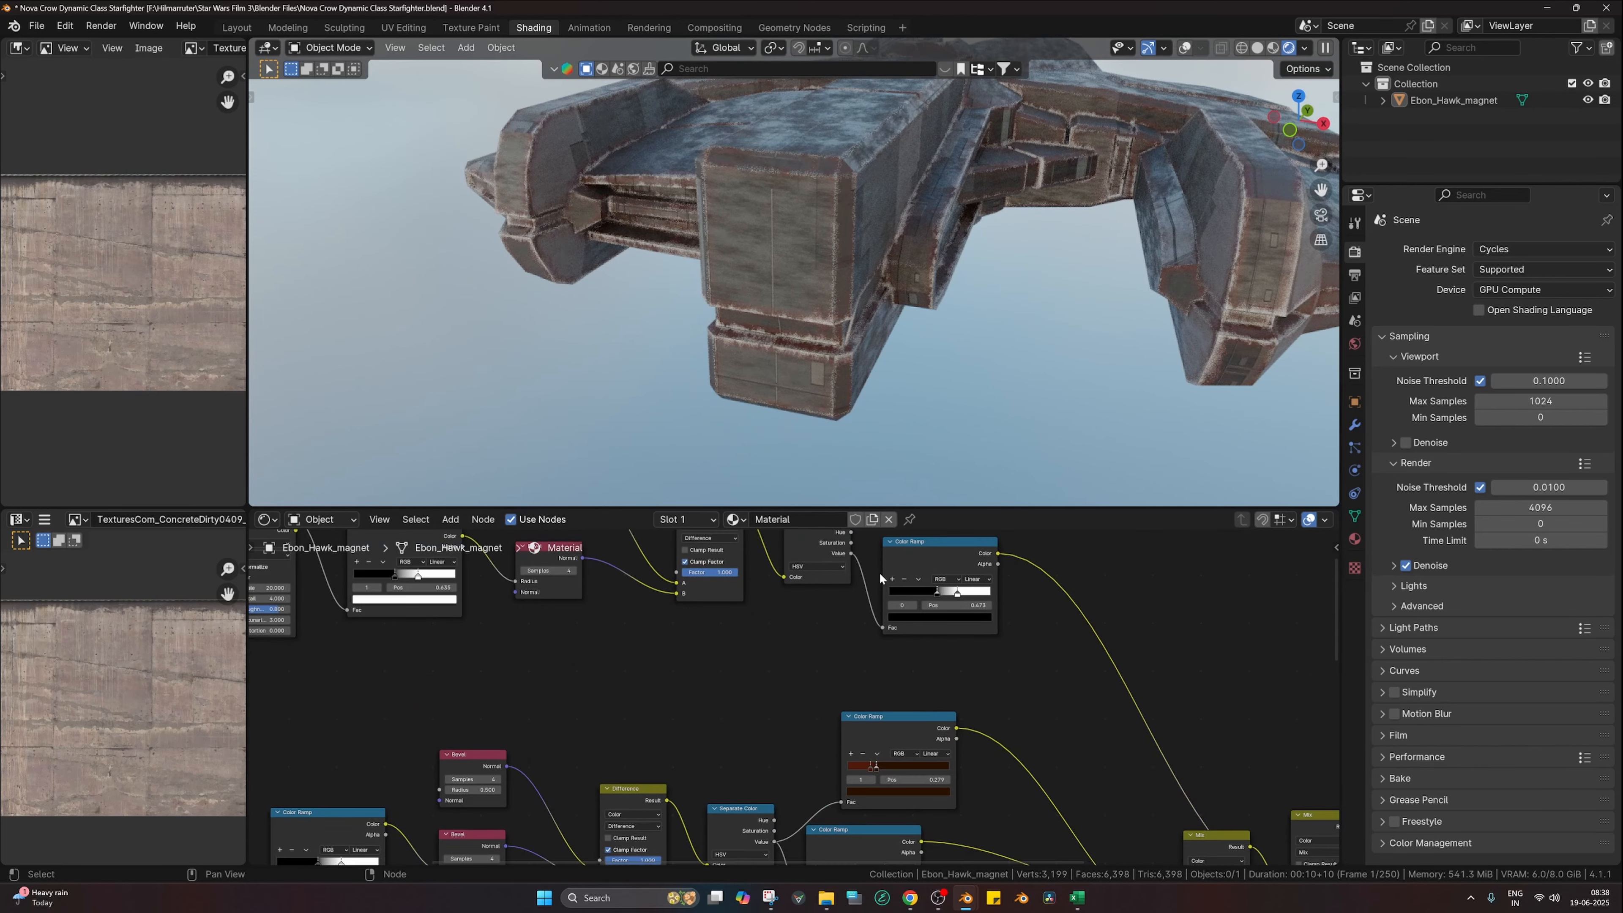
pyautogui.moveTo(876, 723); pyautogui.dragTo(833, 579, button='middle')
pyautogui.moveTo(948, 675); pyautogui.dragTo(730, 631, button='middle')
pyautogui.click(1058, 778)
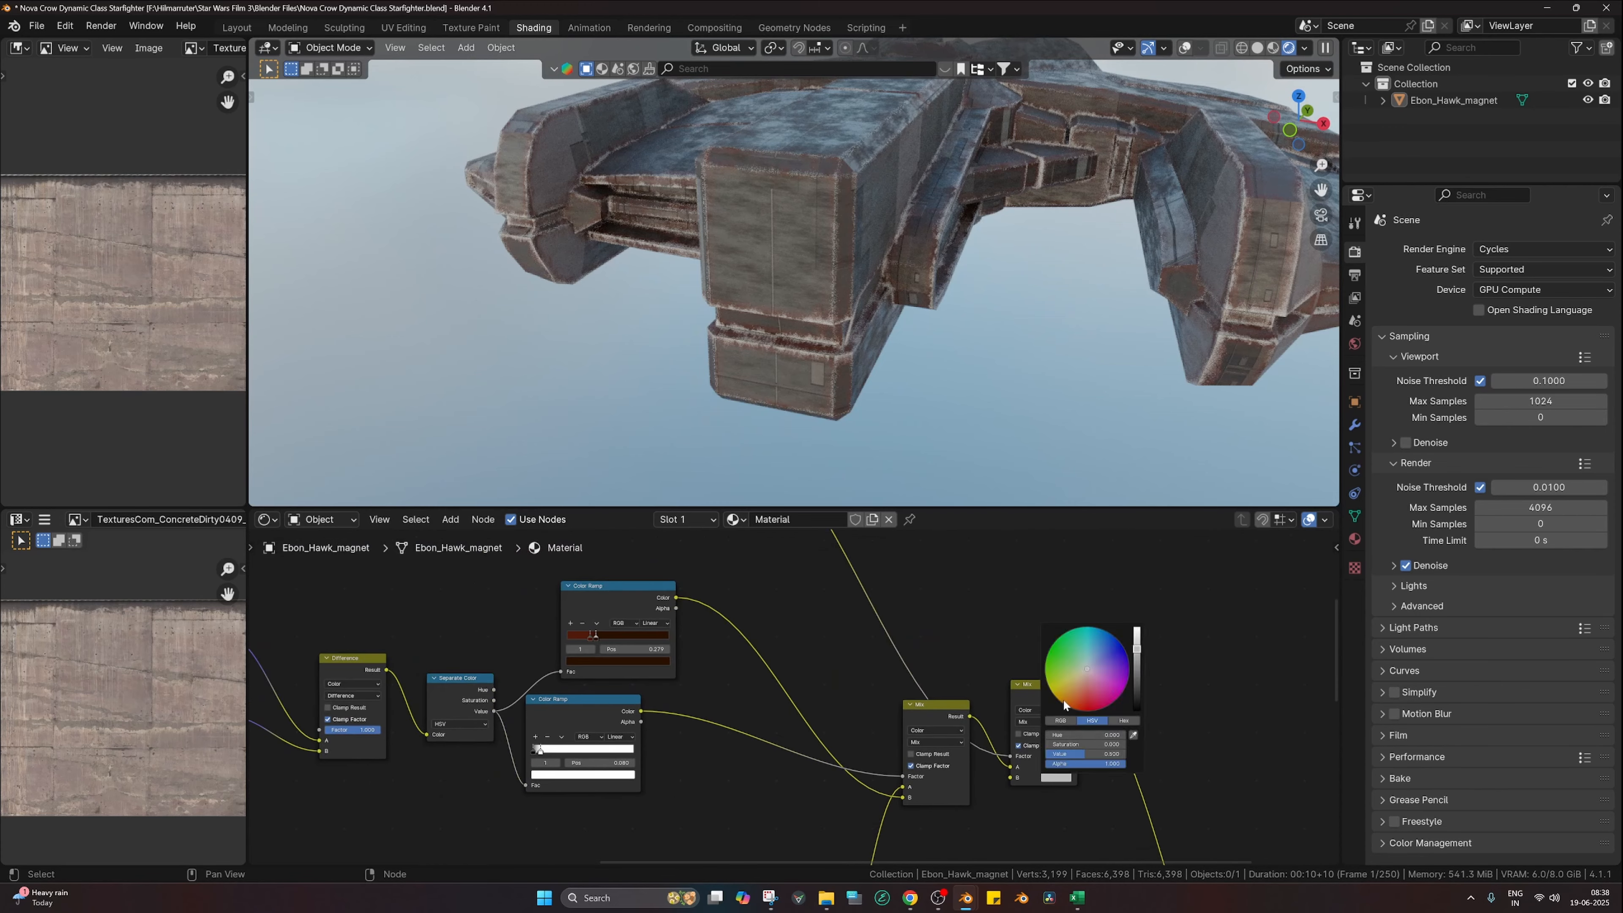
pyautogui.moveTo(1079, 700); pyautogui.dragTo(1075, 709)
pyautogui.click(1137, 689)
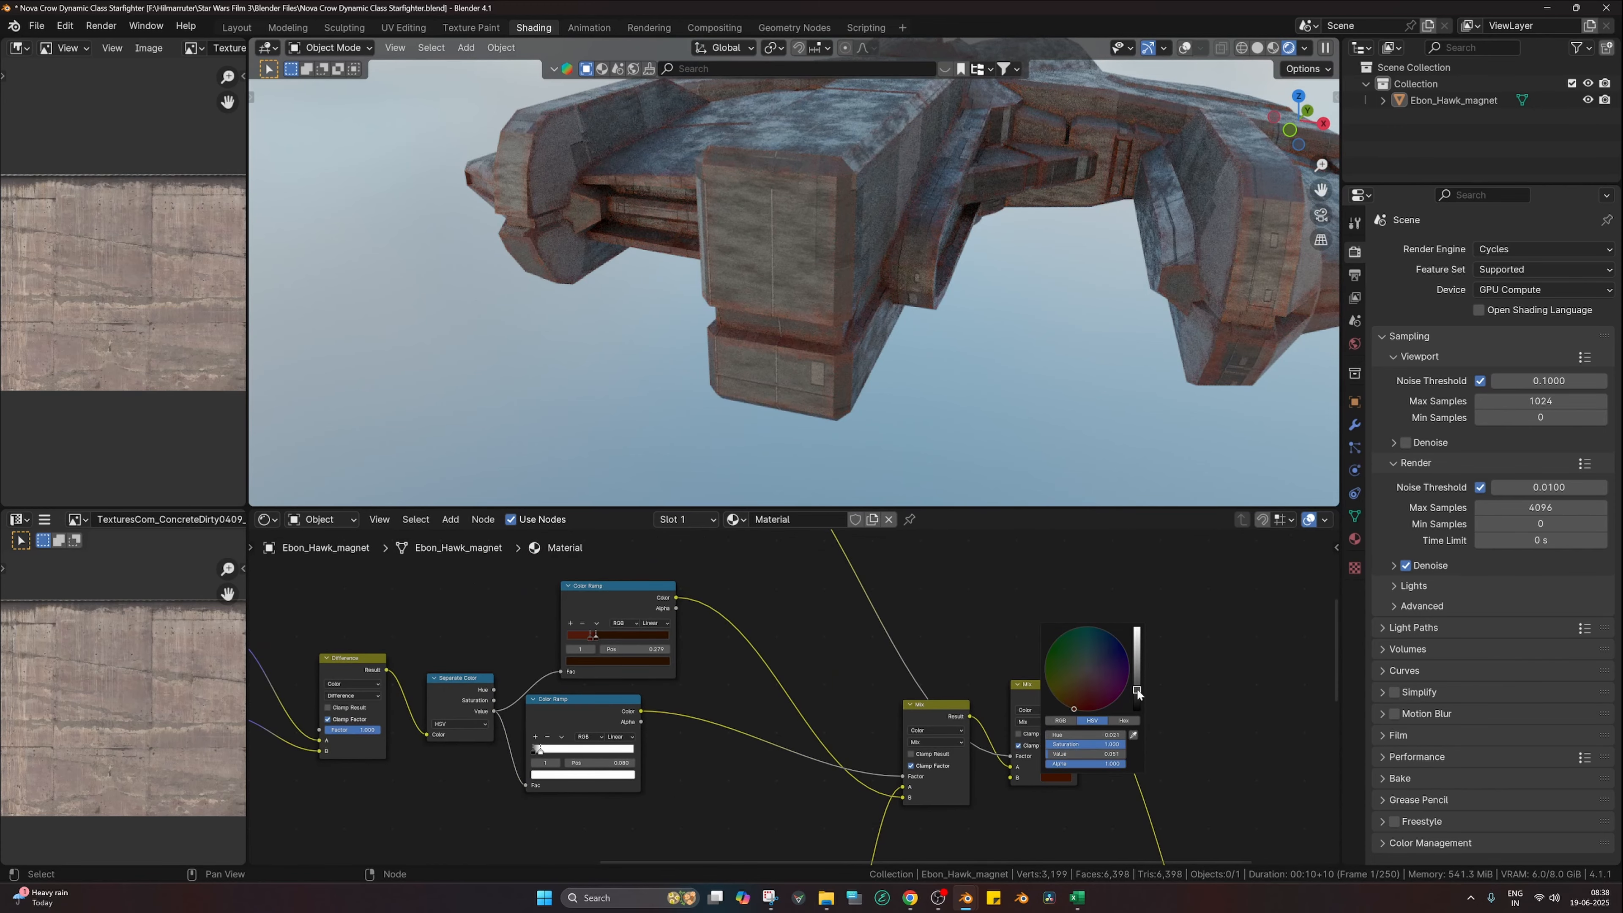
pyautogui.click(1137, 695)
pyautogui.moveTo(1137, 692); pyautogui.dragTo(1137, 627)
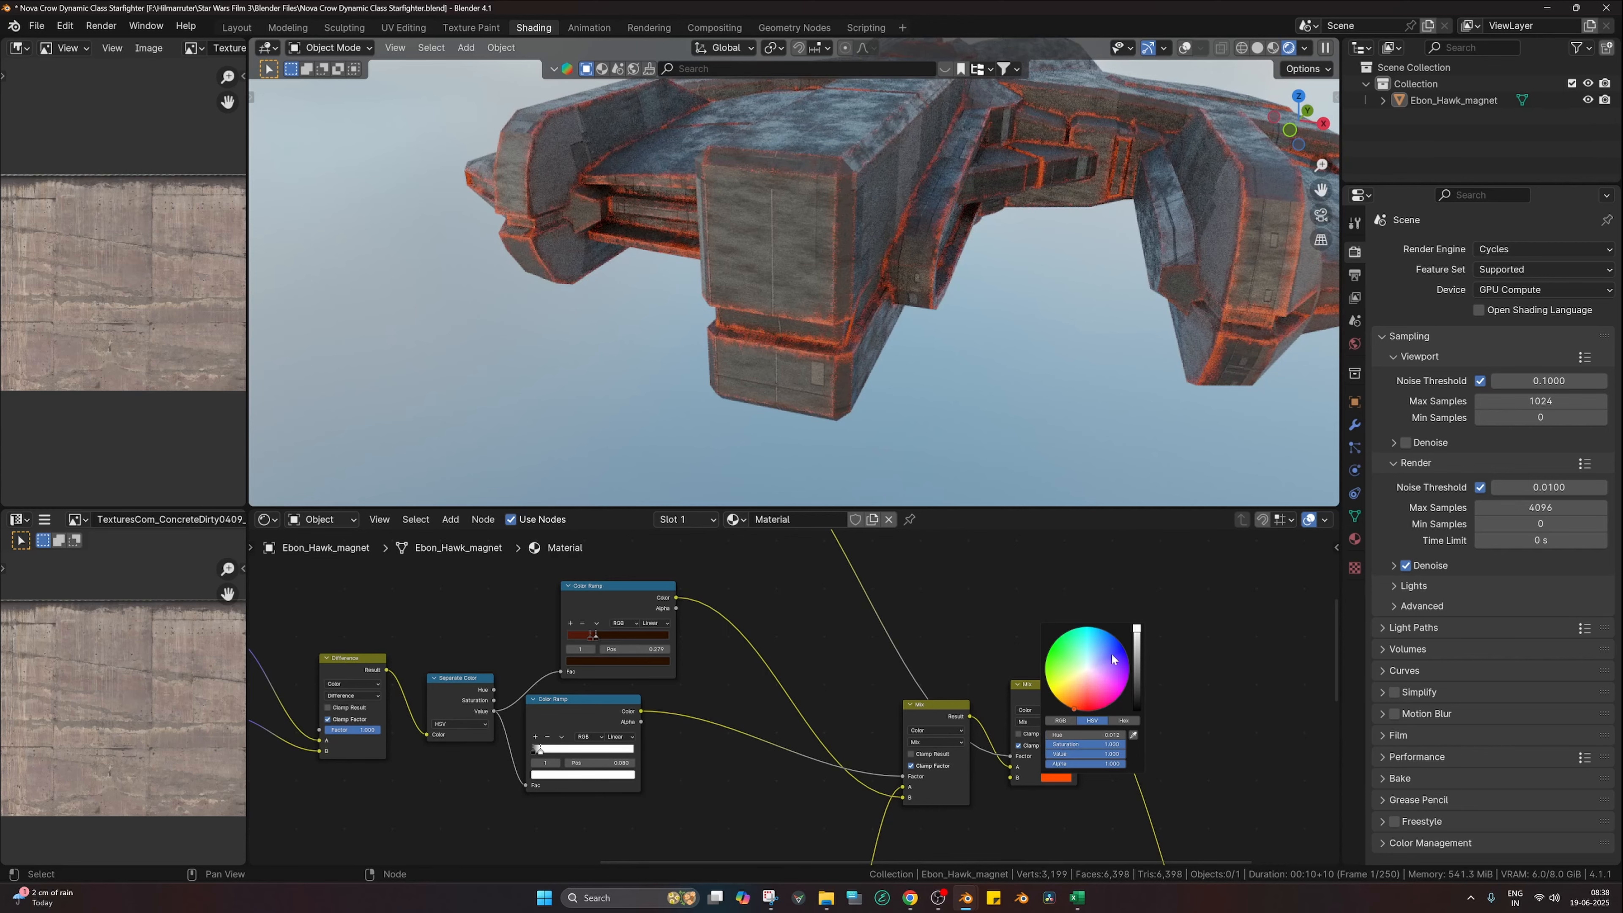
pyautogui.click(1086, 670)
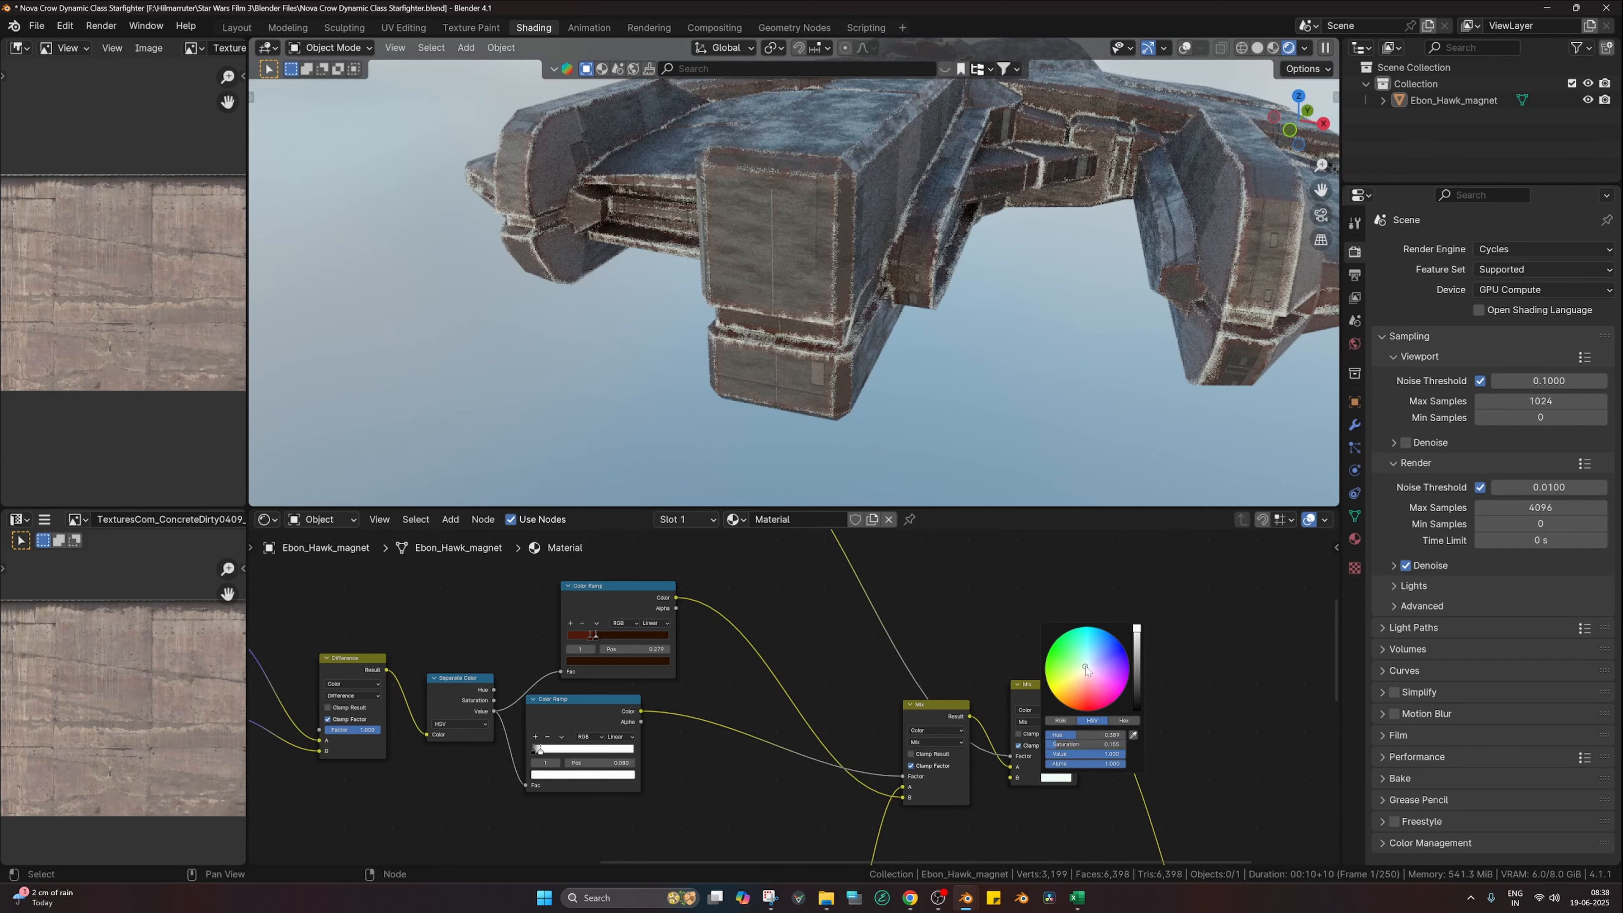
pyautogui.click(1137, 654)
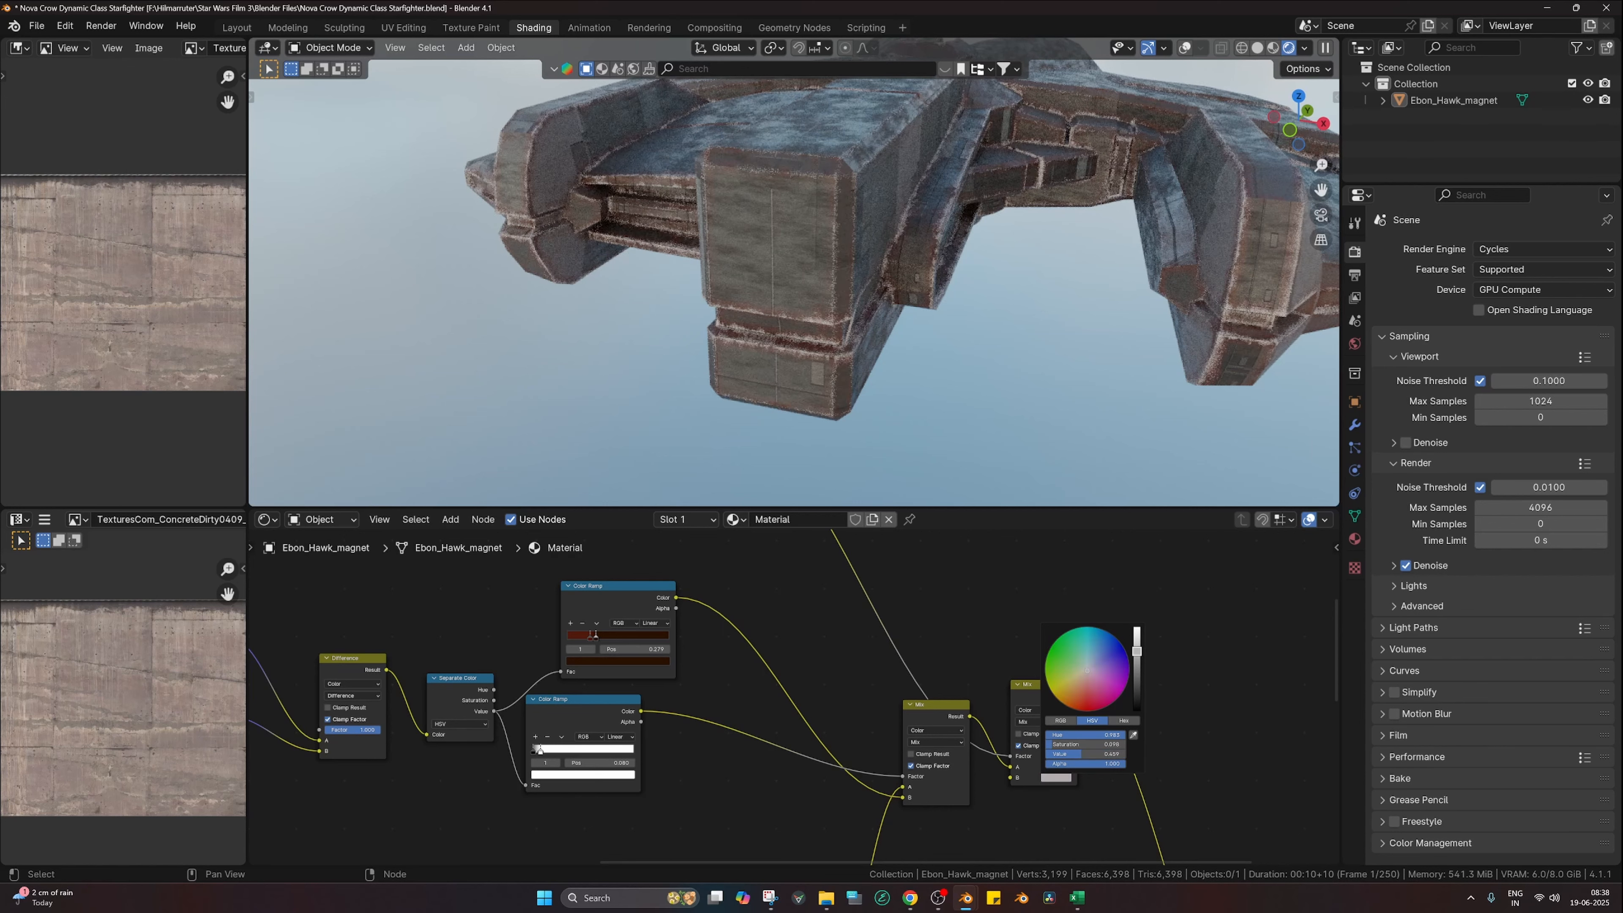
pyautogui.moveTo(830, 691); pyautogui.dragTo(904, 790, button='middle')
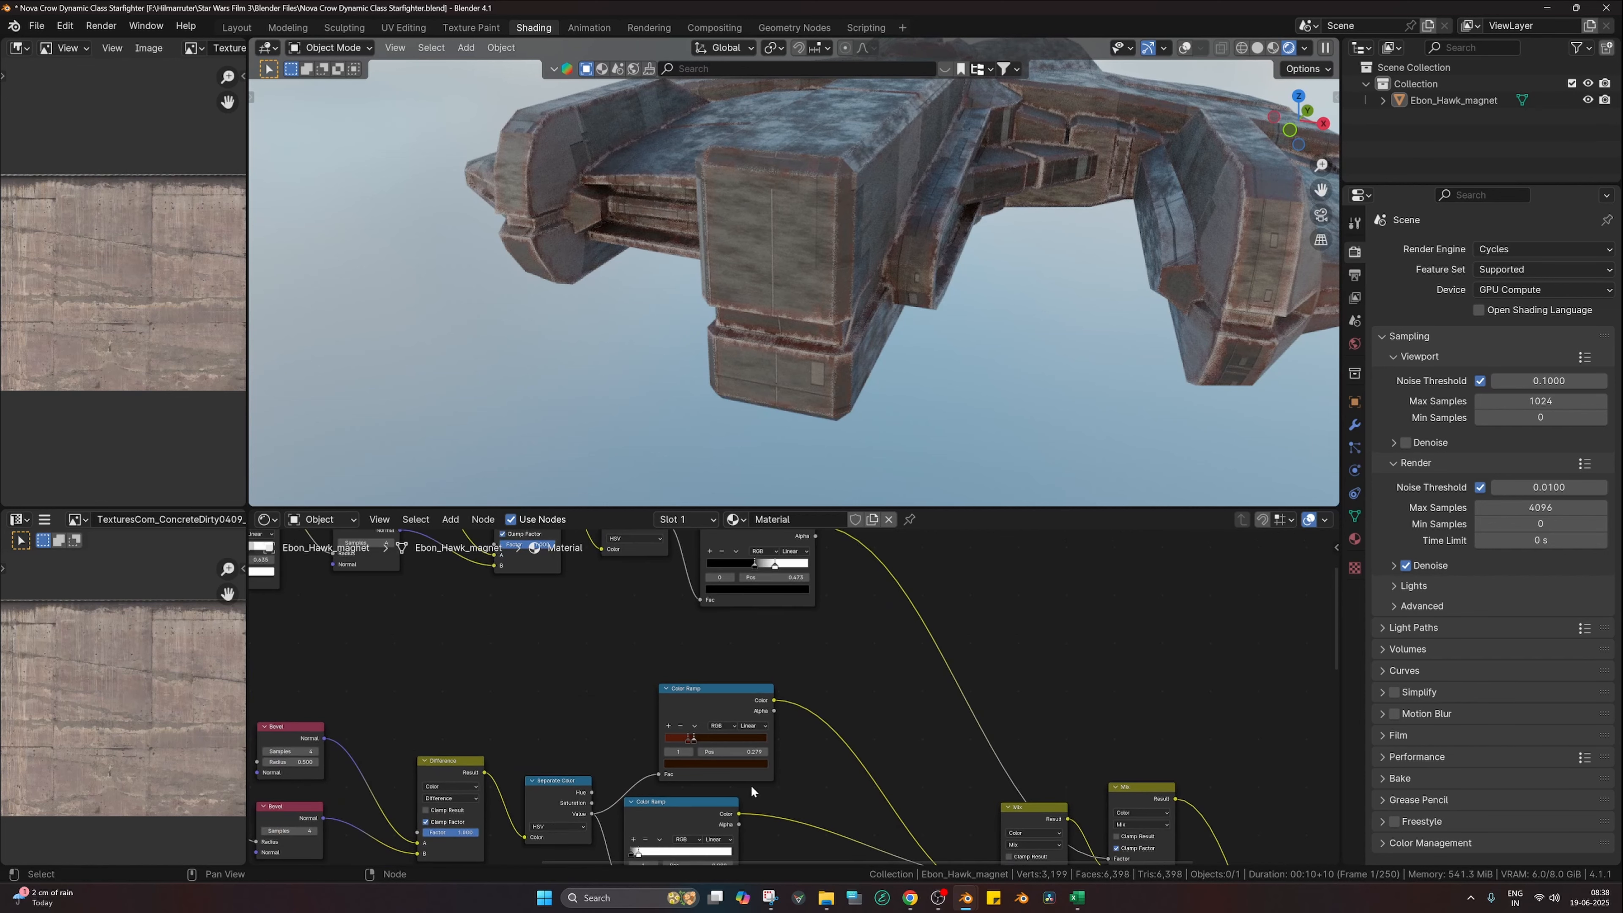
pyautogui.moveTo(751, 785); pyautogui.dragTo(876, 813, button='middle')
# Step: Nudge a ramp stop to 0.044 and set the Bevel node to radius 0.5 with 8 samples
pyautogui.scroll(4, 840, 642)
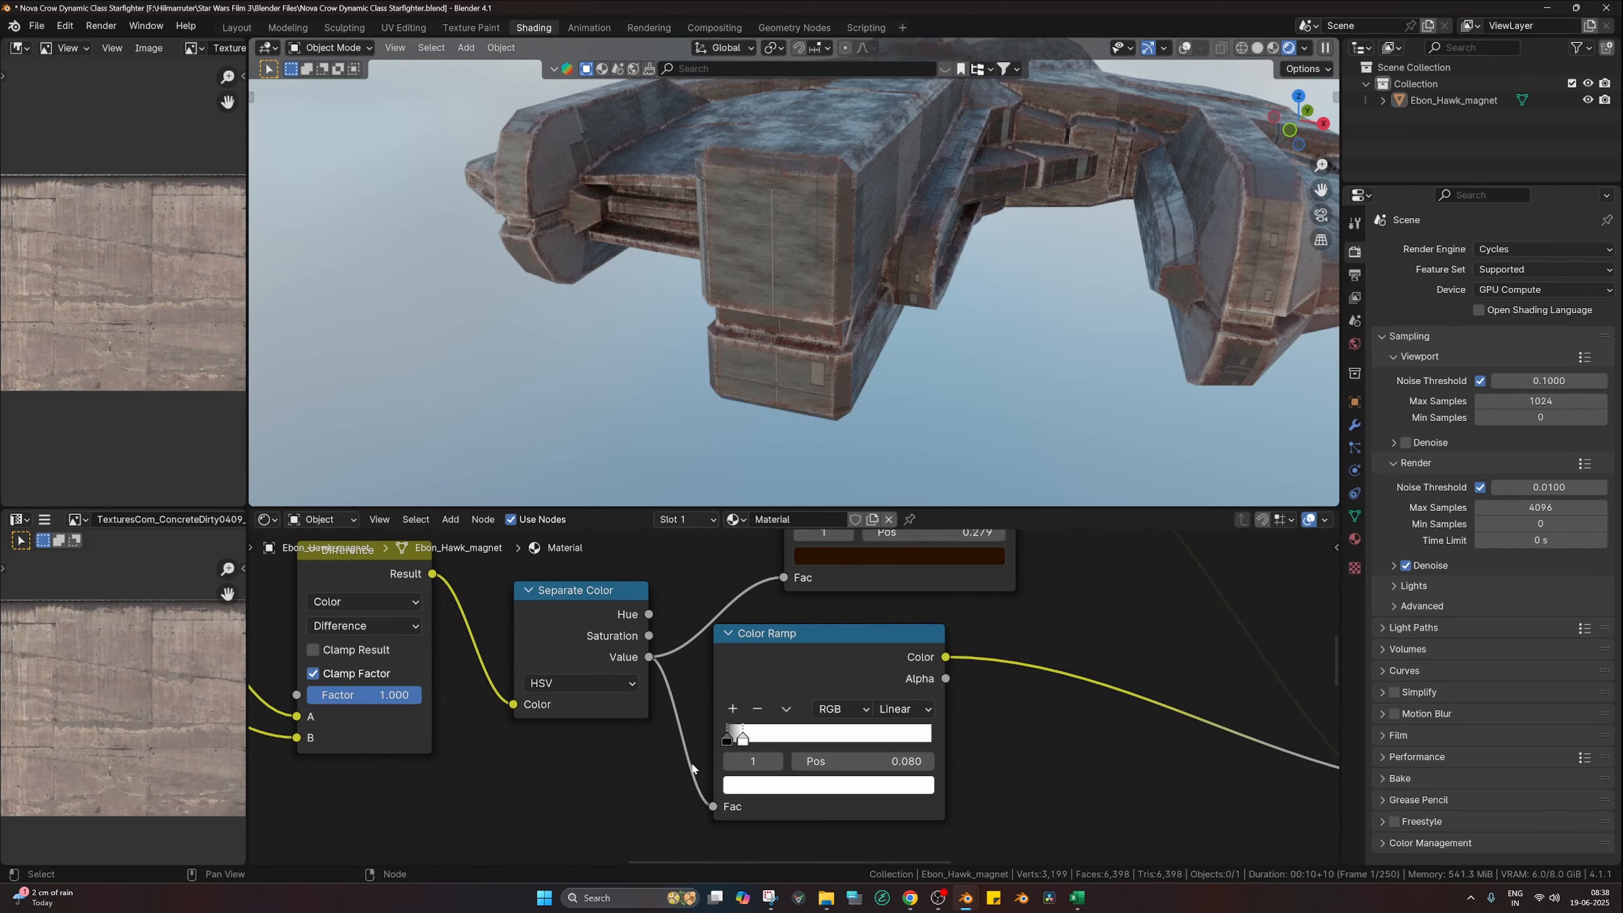
pyautogui.moveTo(739, 738); pyautogui.dragTo(729, 740)
pyautogui.moveTo(613, 701); pyautogui.dragTo(958, 756, button='middle')
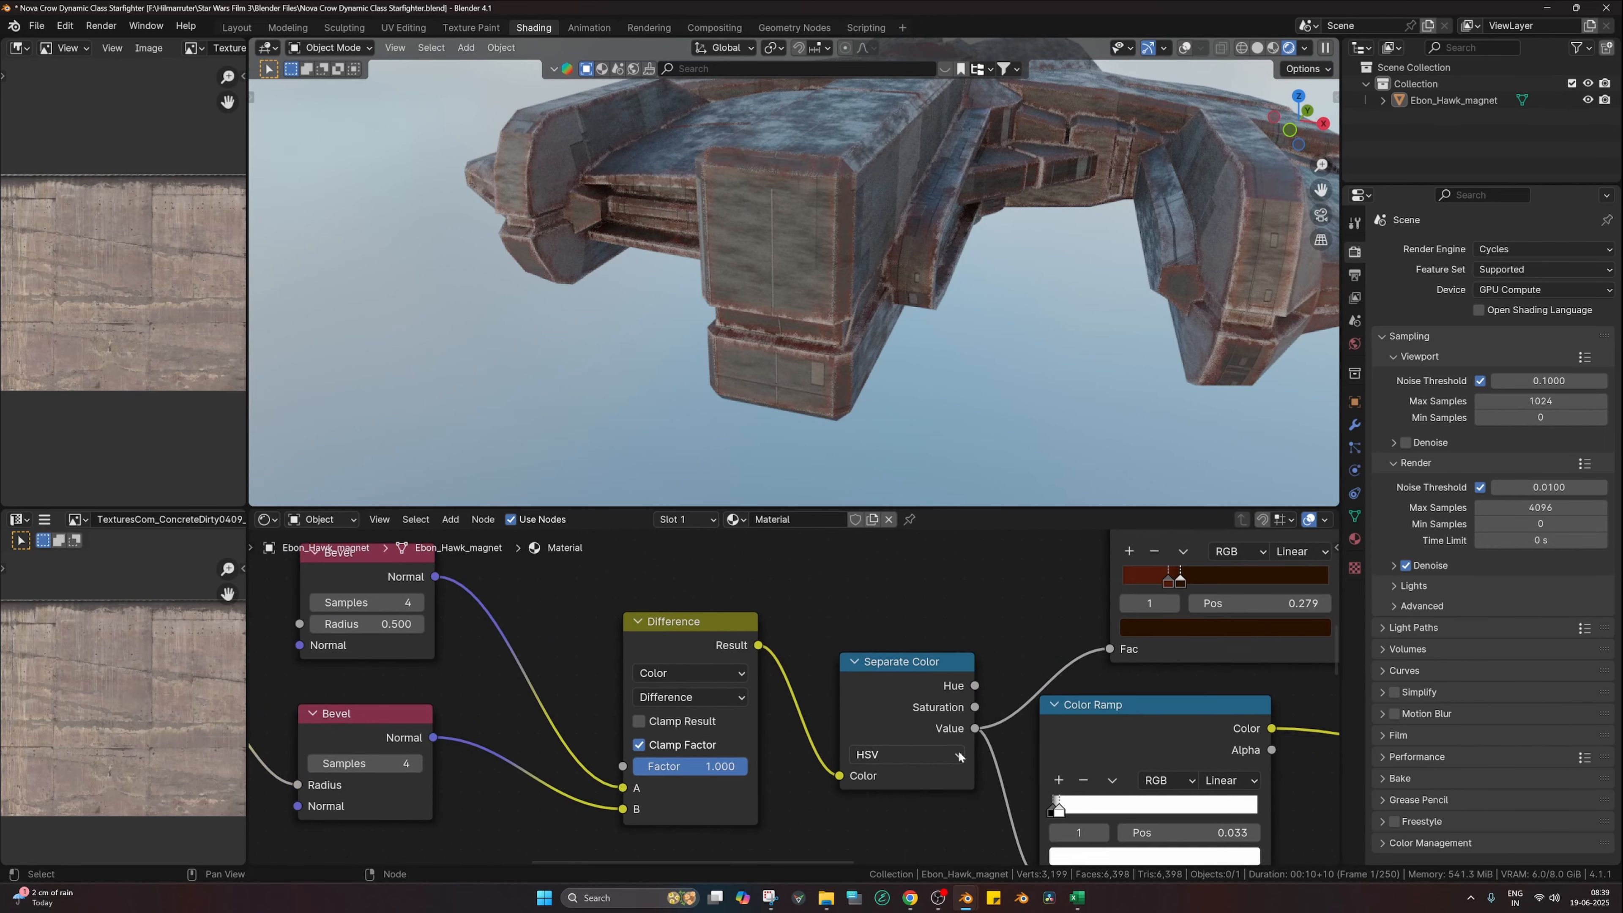
pyautogui.doubleClick(367, 624)
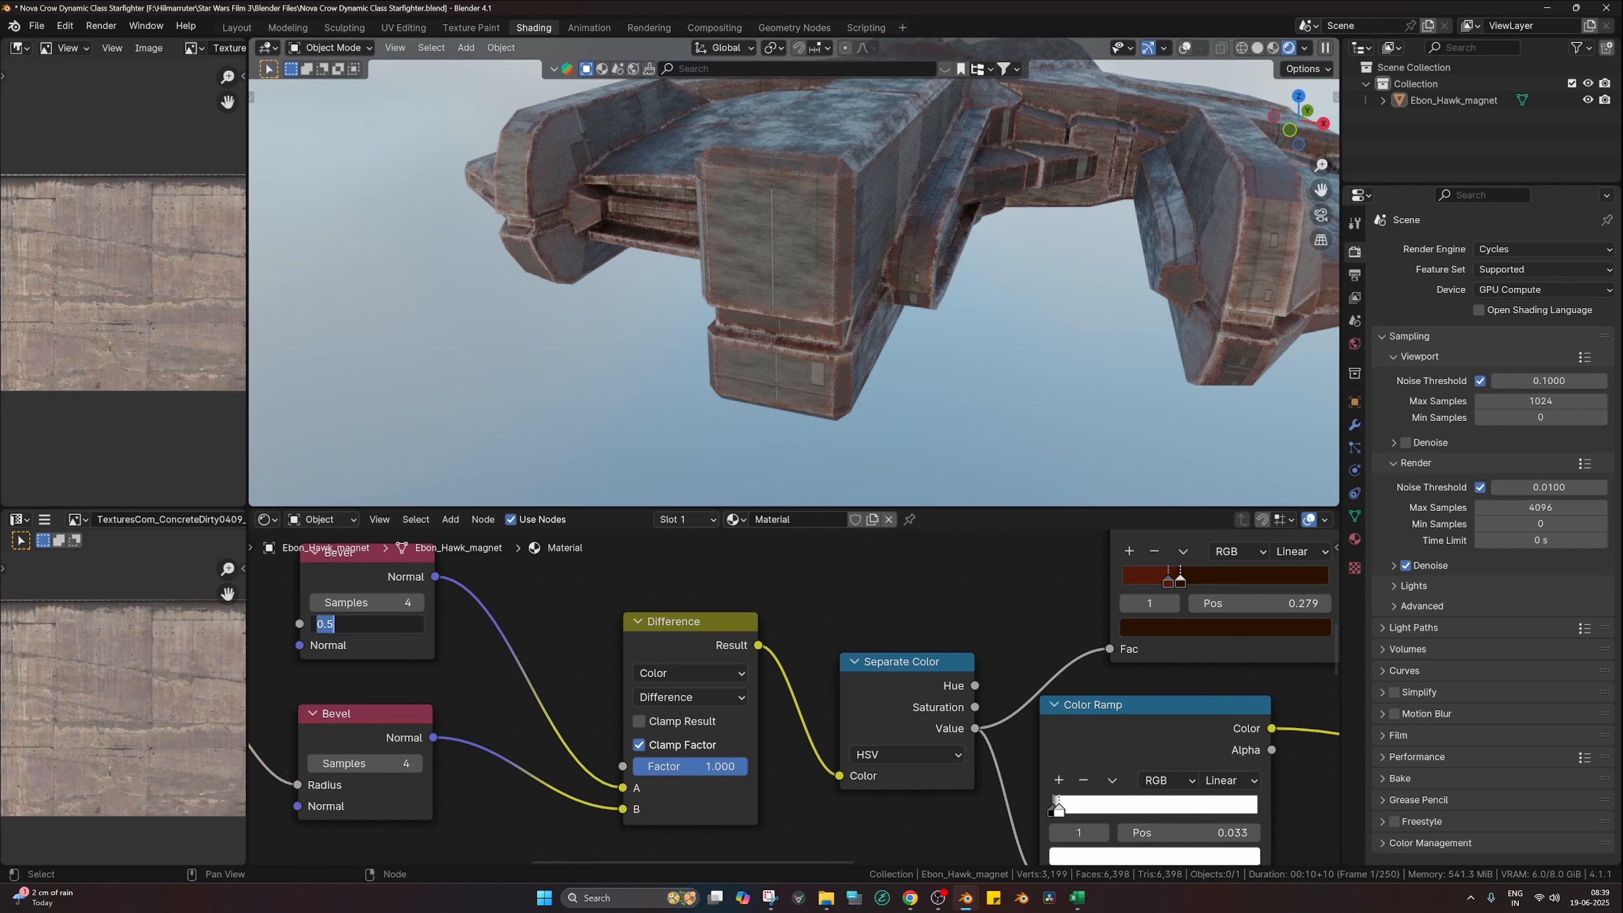
pyautogui.write('1')
pyautogui.press('Return')
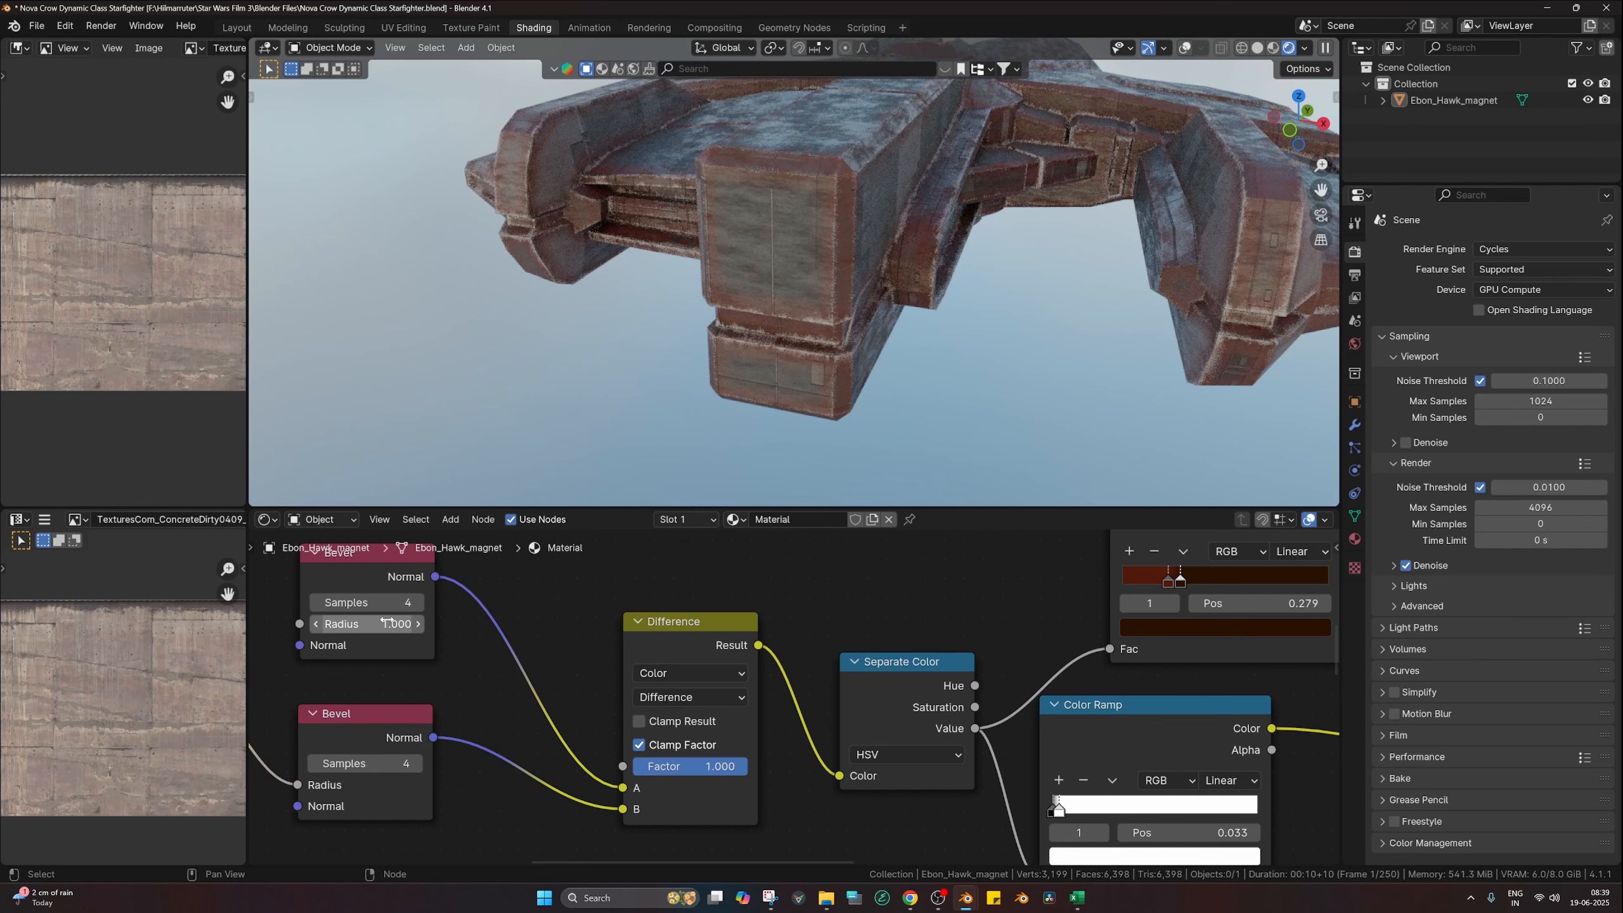
pyautogui.doubleClick(386, 623)
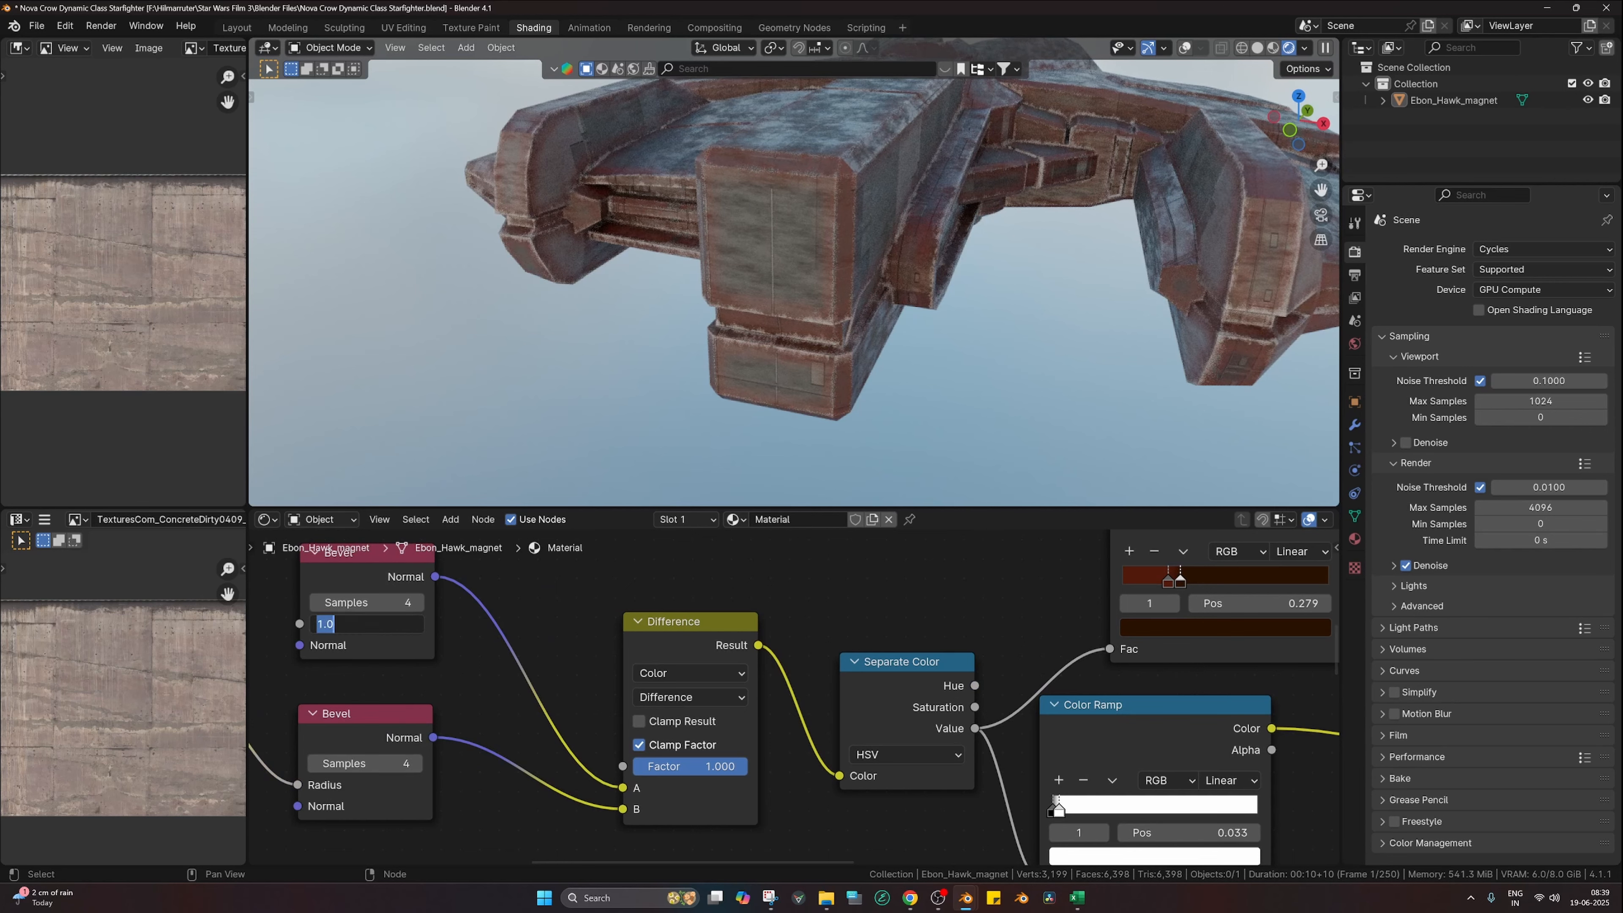
pyautogui.write('.5')
pyautogui.press('Return')
pyautogui.doubleClick(389, 602)
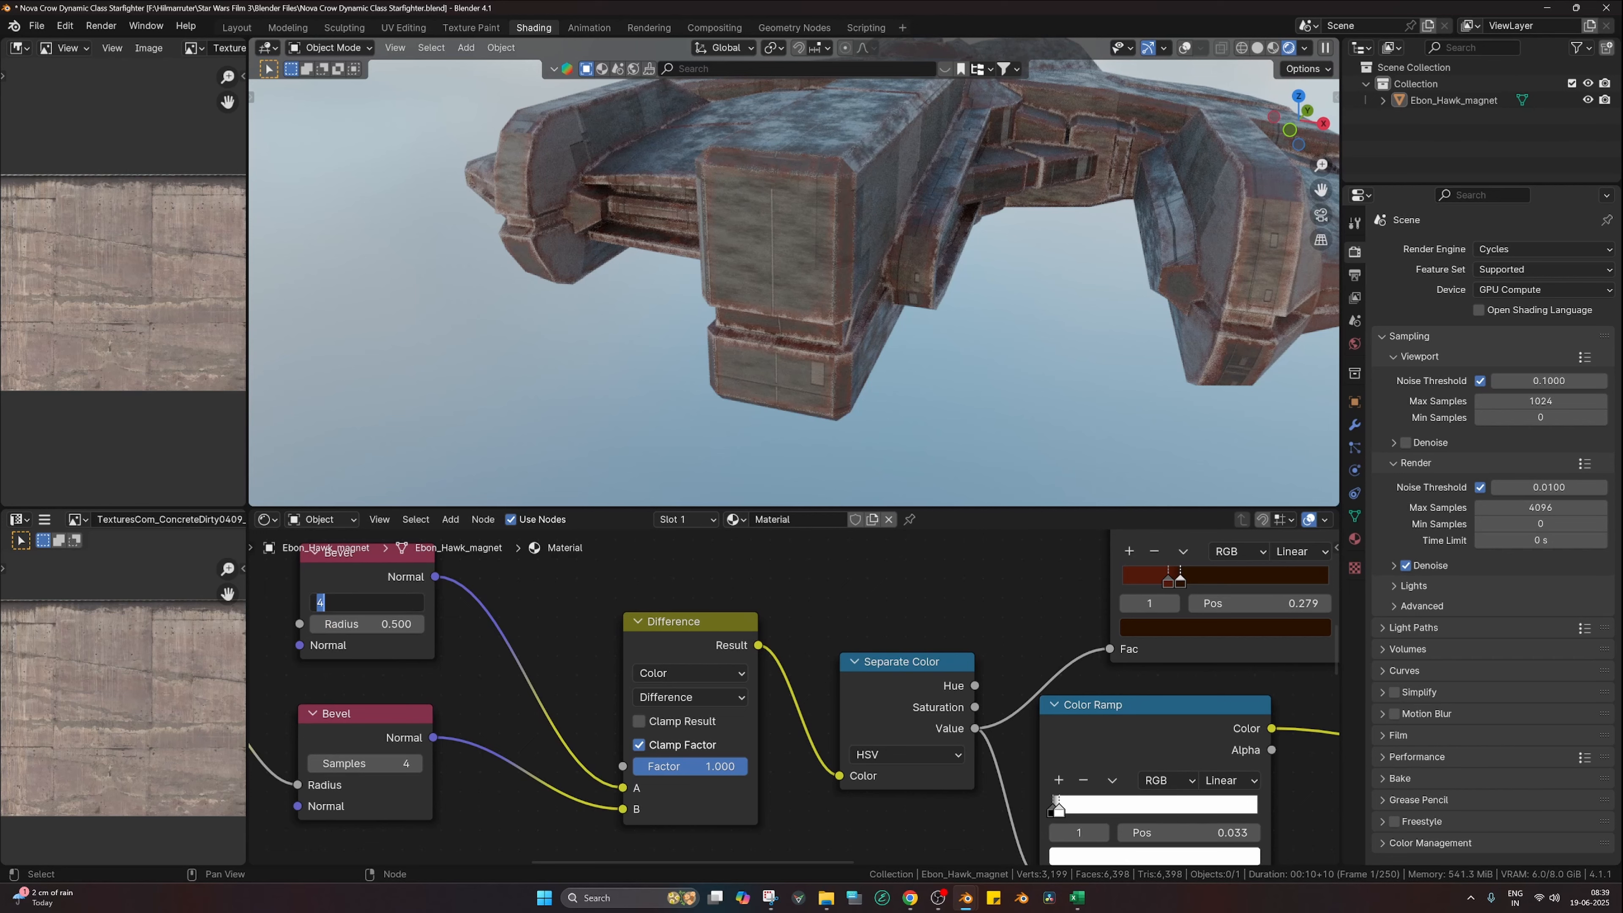
pyautogui.write('8')
pyautogui.press('Return')
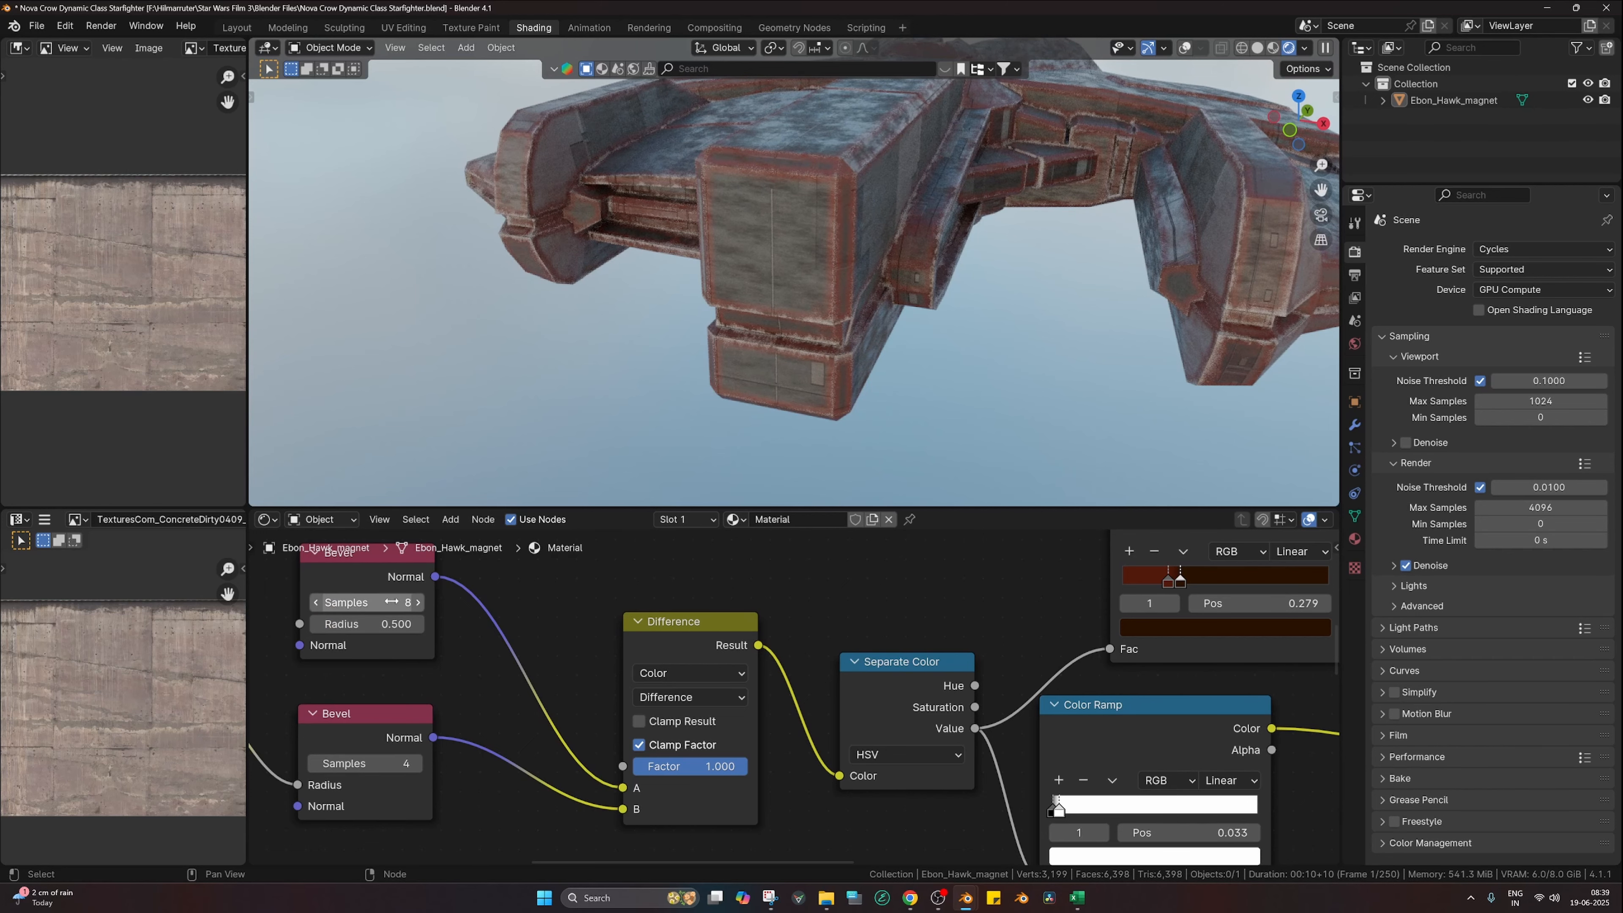
# Step: Preview the noise Color Ramp on the ship, darken its dark stop, then restore the full material
pyautogui.scroll(2, 835, 325)
pyautogui.scroll(-4, 671, 698)
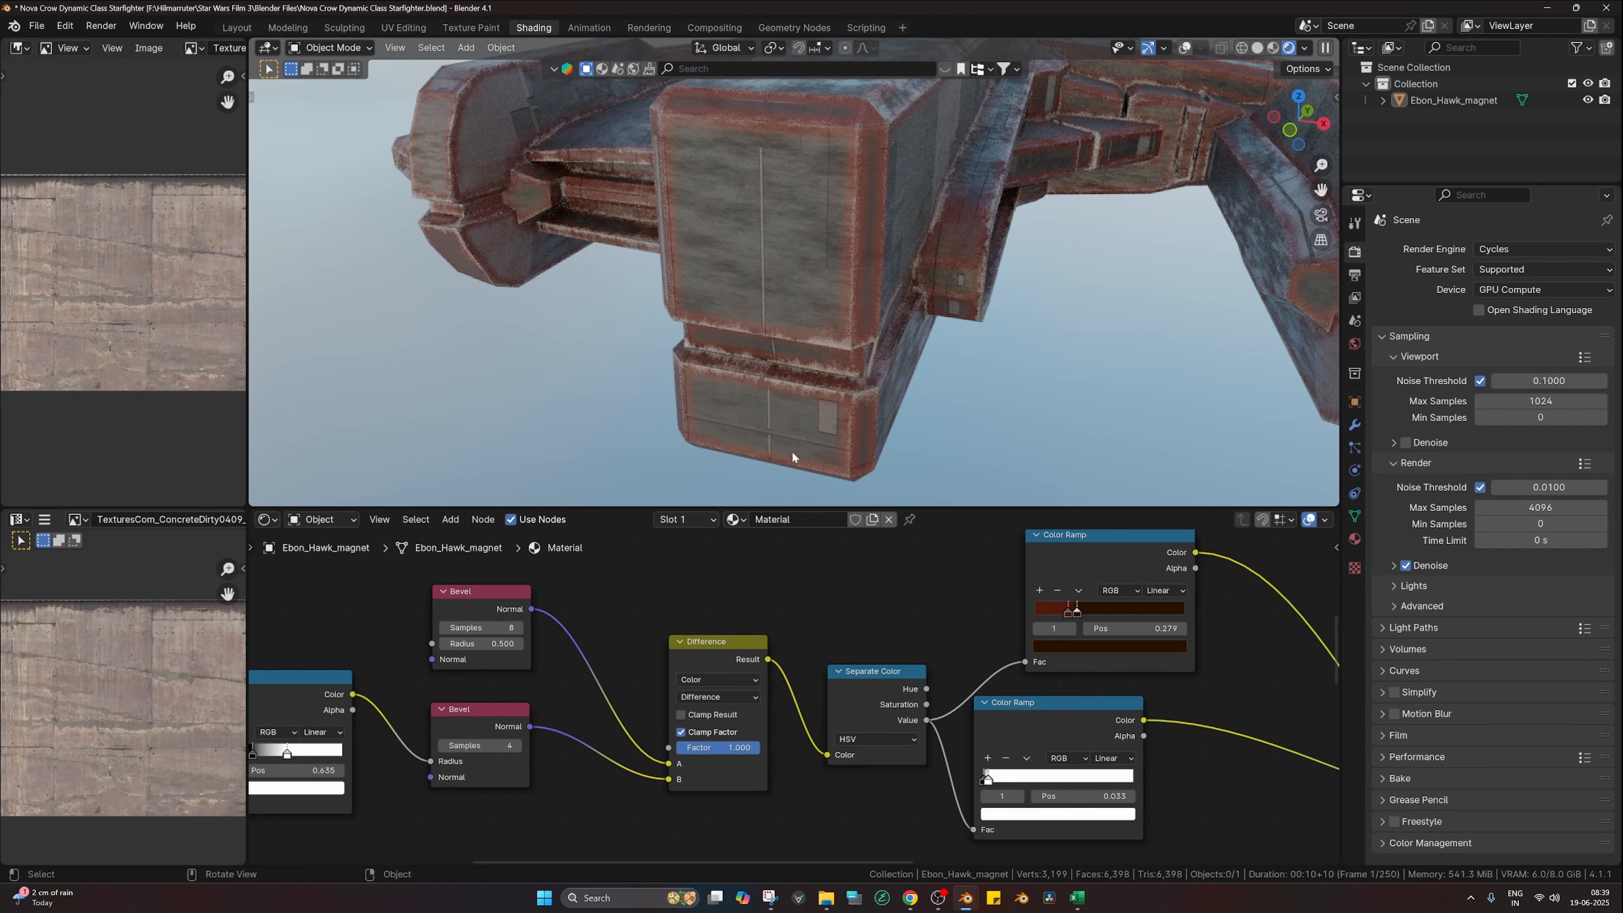
pyautogui.scroll(-2, 794, 455)
pyautogui.moveTo(475, 686); pyautogui.dragTo(786, 617, button='middle')
pyautogui.keyDown('ctrl'); pyautogui.keyDown('shift'); pyautogui.click(585, 632); pyautogui.keyUp('shift'); pyautogui.keyUp('ctrl')
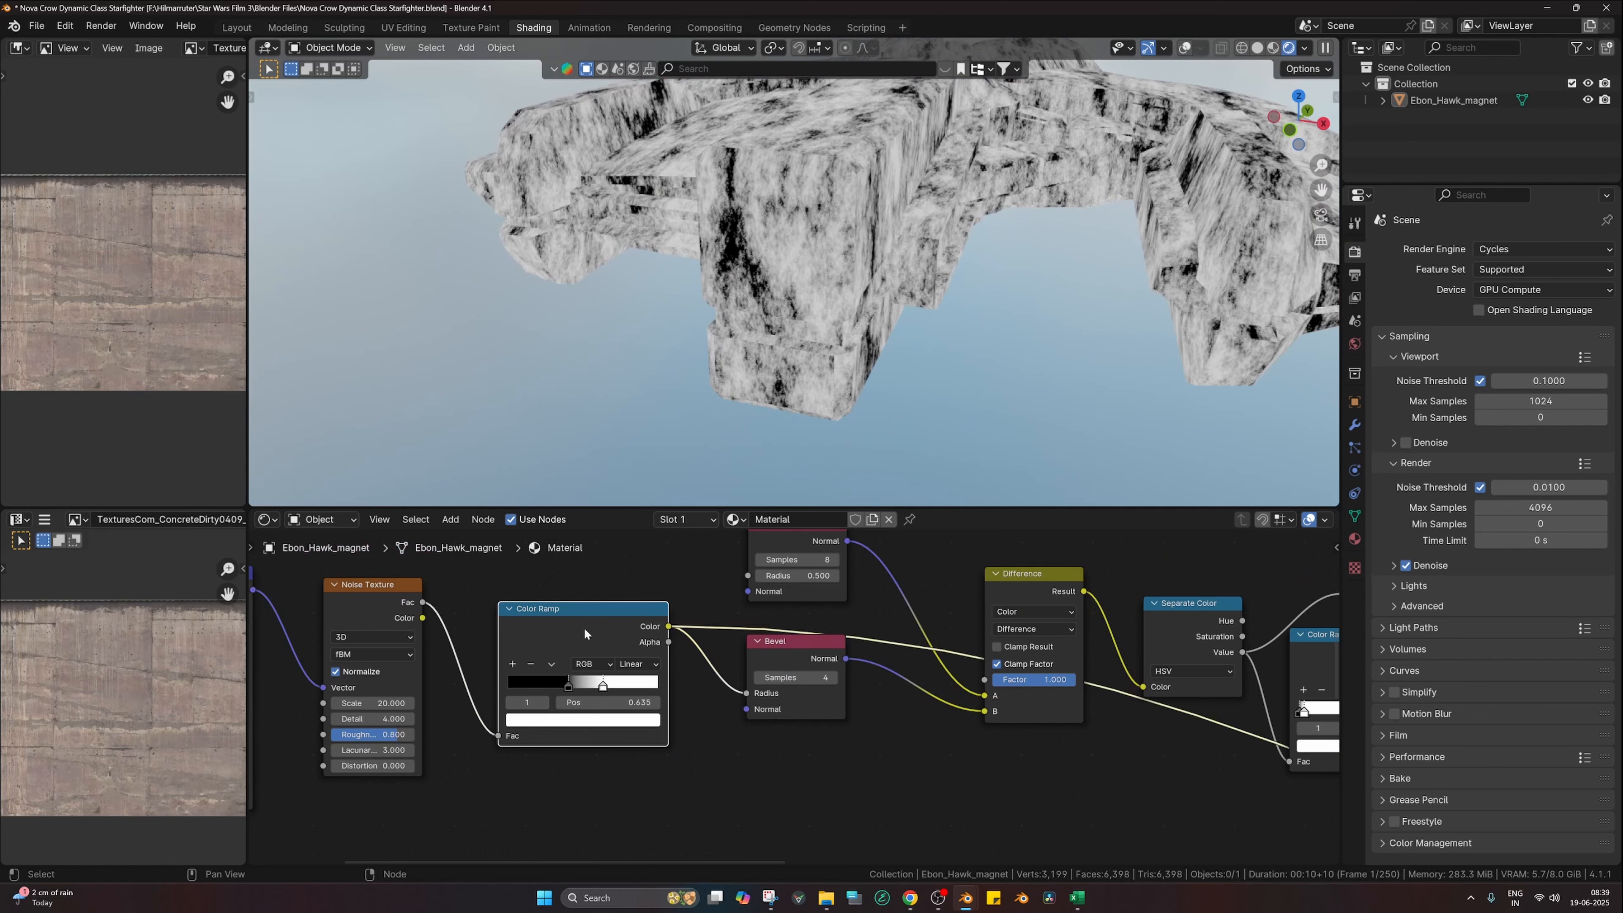
pyautogui.moveTo(576, 689); pyautogui.dragTo(593, 692)
pyautogui.scroll(-8, 830, 692)
pyautogui.moveTo(1118, 740); pyautogui.dragTo(739, 742, button='middle')
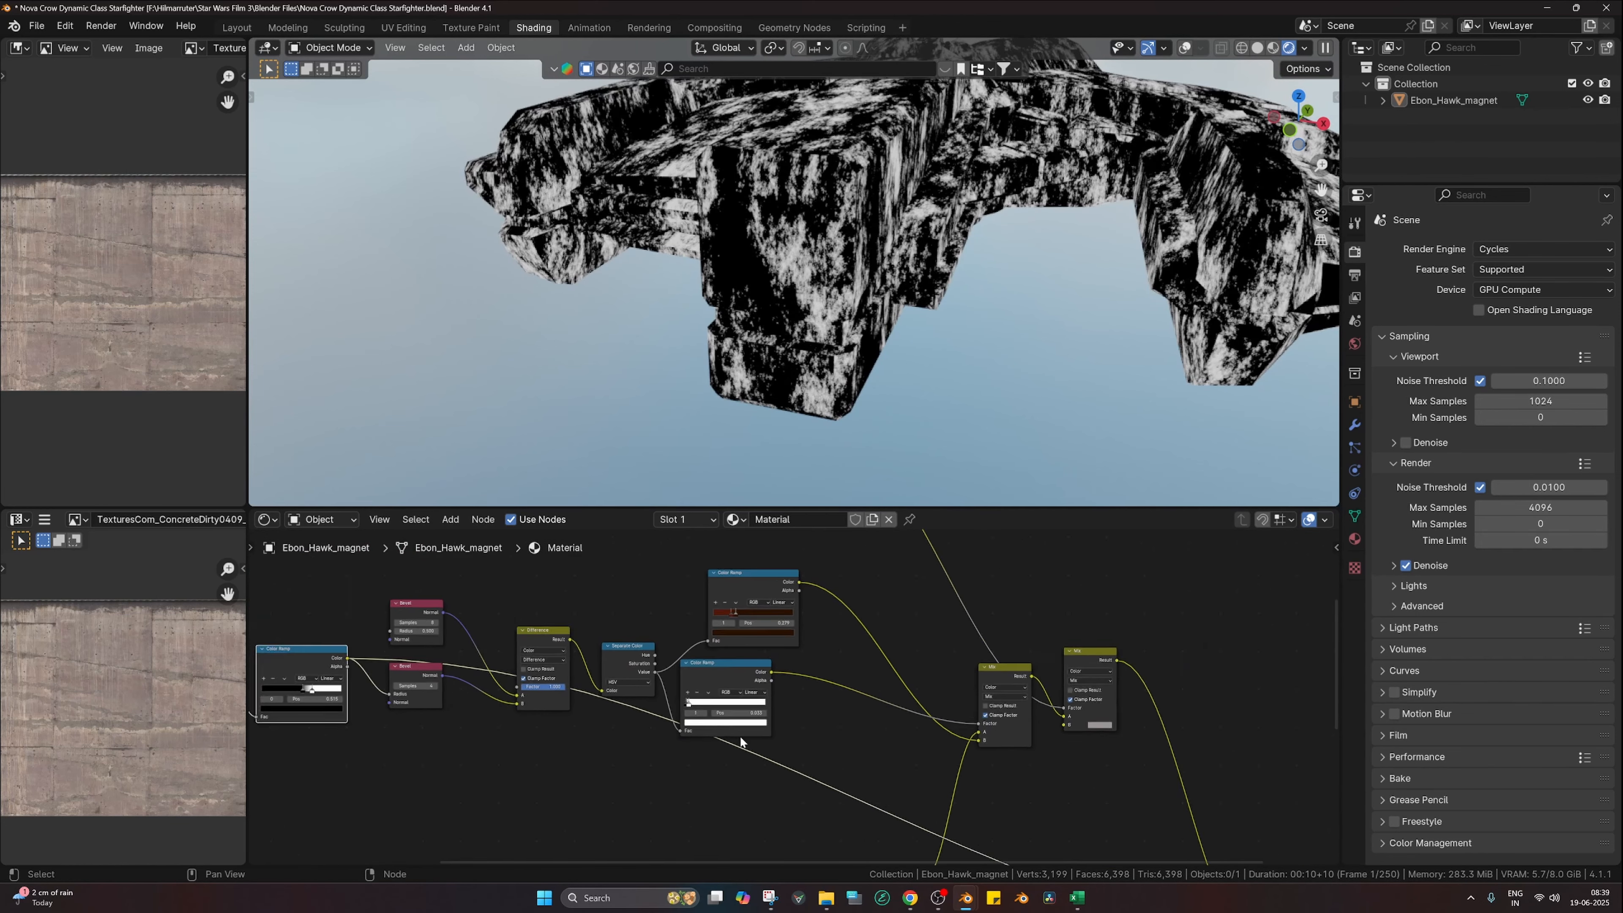
pyautogui.moveTo(983, 734); pyautogui.dragTo(776, 582, button='middle')
pyautogui.scroll(-4, 775, 584)
pyautogui.keyDown('ctrl'); pyautogui.keyDown('shift'); pyautogui.click(999, 760); pyautogui.keyUp('shift'); pyautogui.keyUp('ctrl')
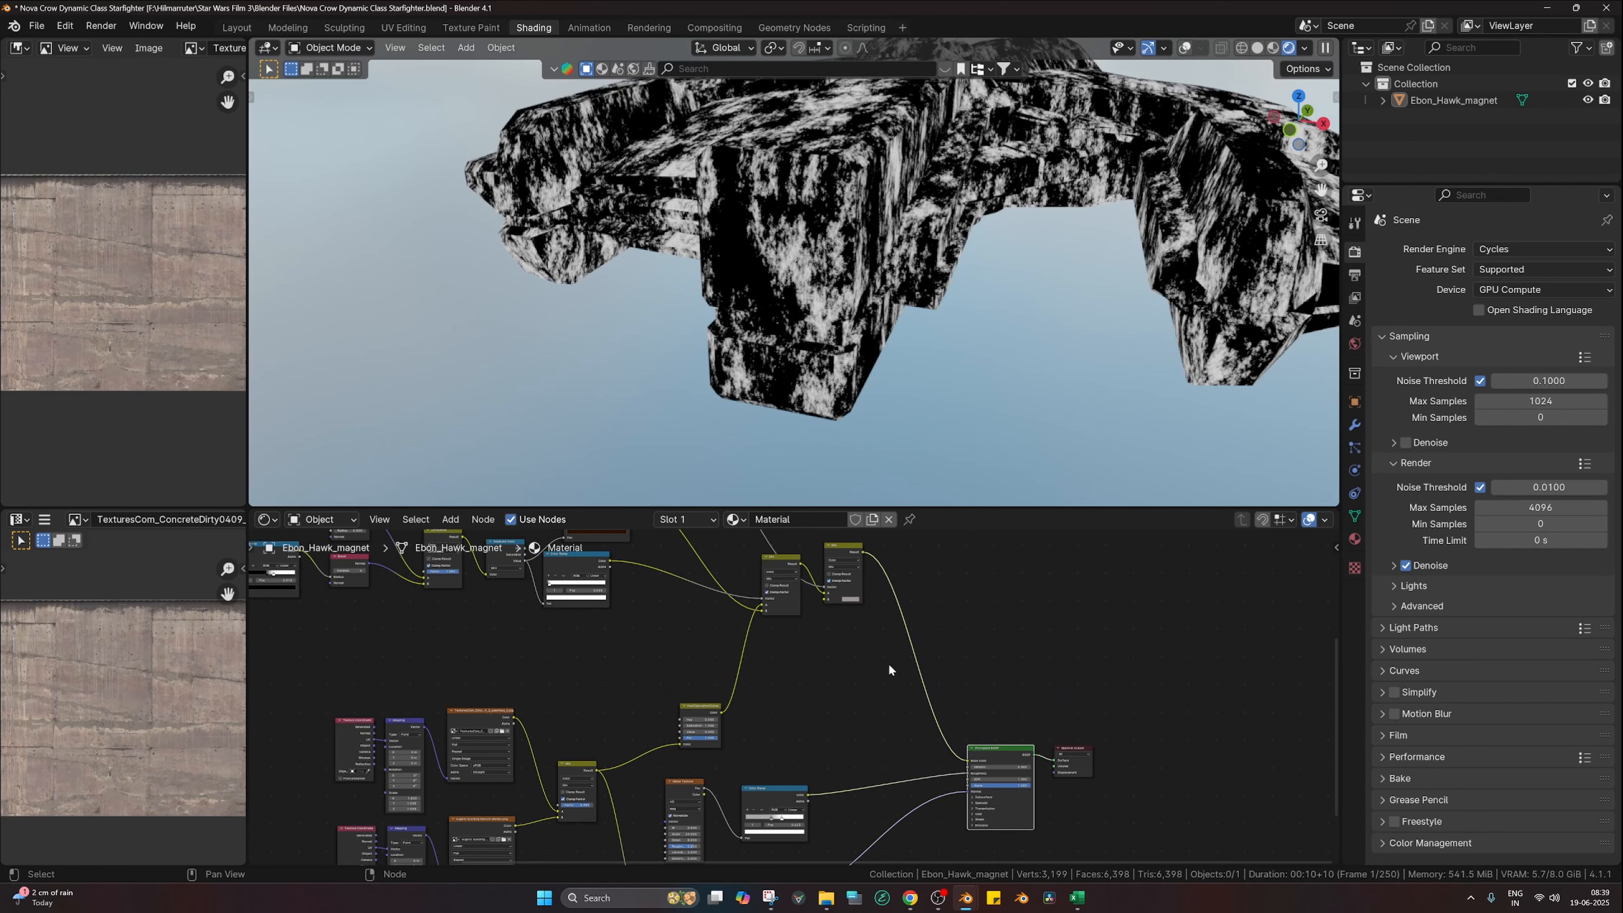
# Step: Preview the edge-mask ramp, set its stop to 0.300 and the noise dark stop to 0.410
pyautogui.moveTo(697, 661); pyautogui.dragTo(751, 737, button='middle')
pyautogui.scroll(3, 766, 732)
pyautogui.moveTo(601, 653); pyautogui.dragTo(772, 669, button='middle')
pyautogui.scroll(4, 772, 670)
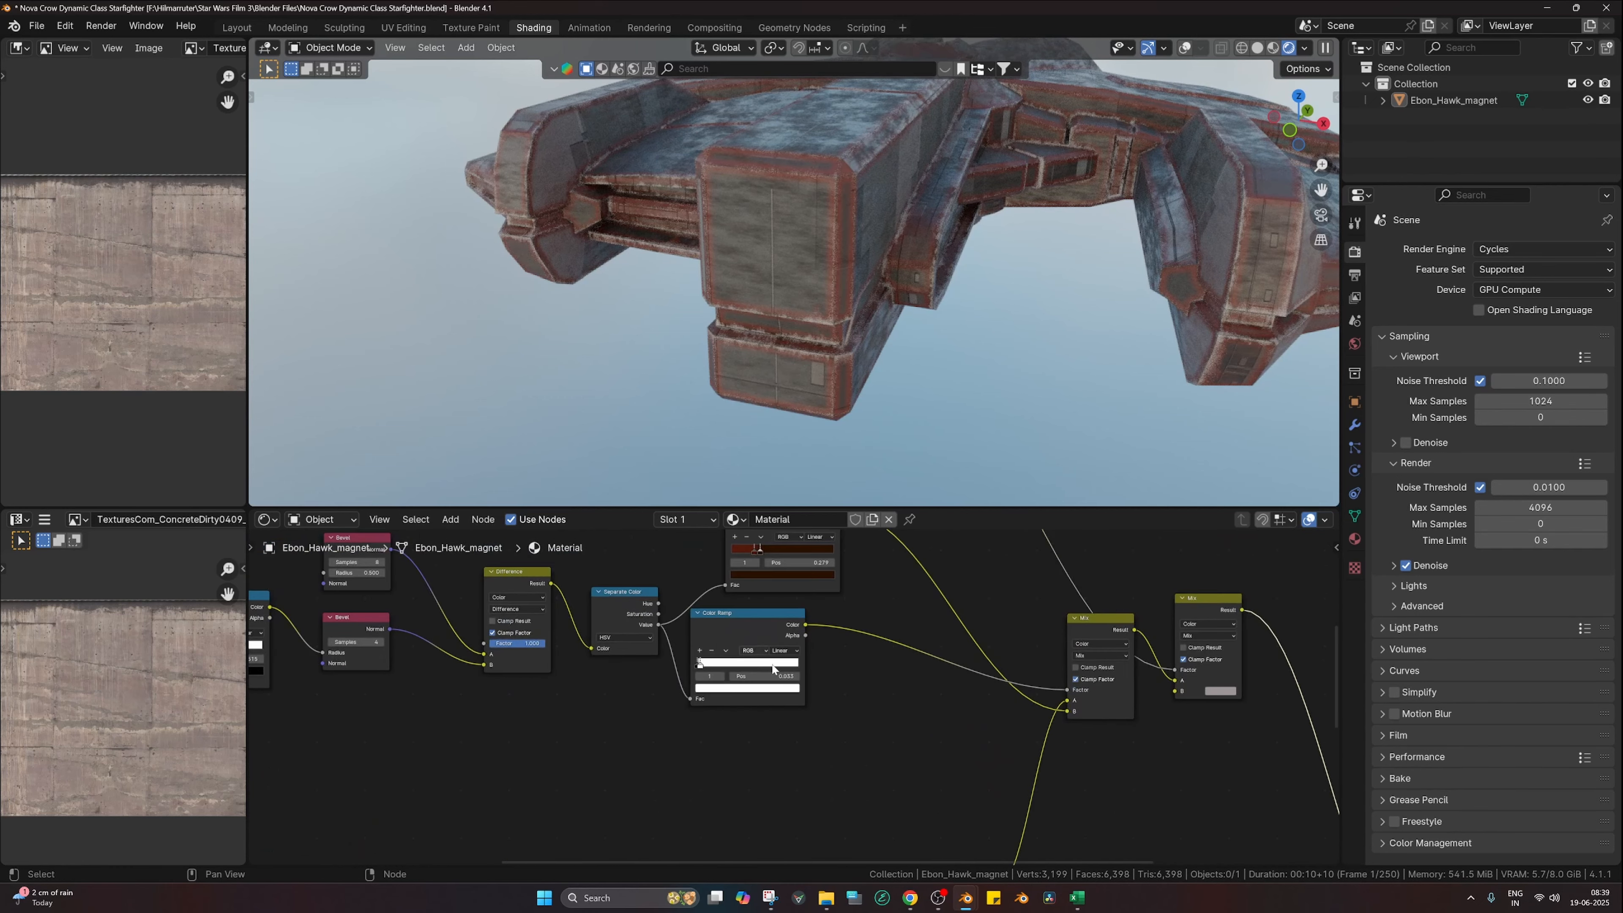
pyautogui.scroll(2, 772, 668)
pyautogui.keyDown('ctrl'); pyautogui.keyDown('shift'); pyautogui.click(696, 600); pyautogui.keyUp('shift'); pyautogui.keyUp('ctrl')
pyautogui.scroll(1, 680, 640)
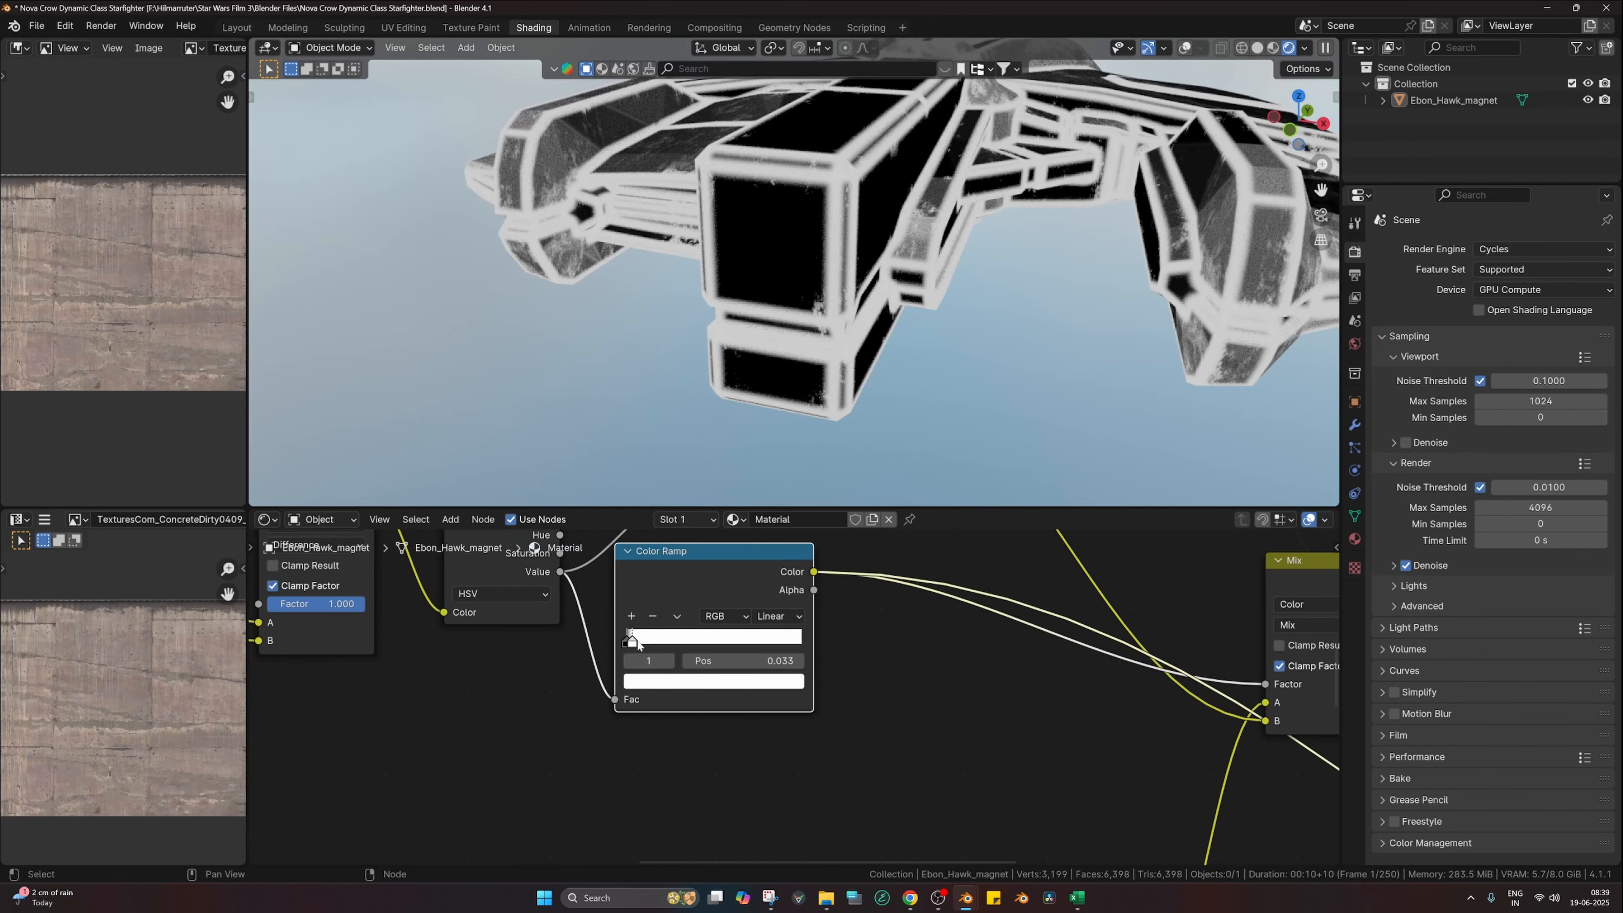
pyautogui.moveTo(637, 644); pyautogui.dragTo(678, 642)
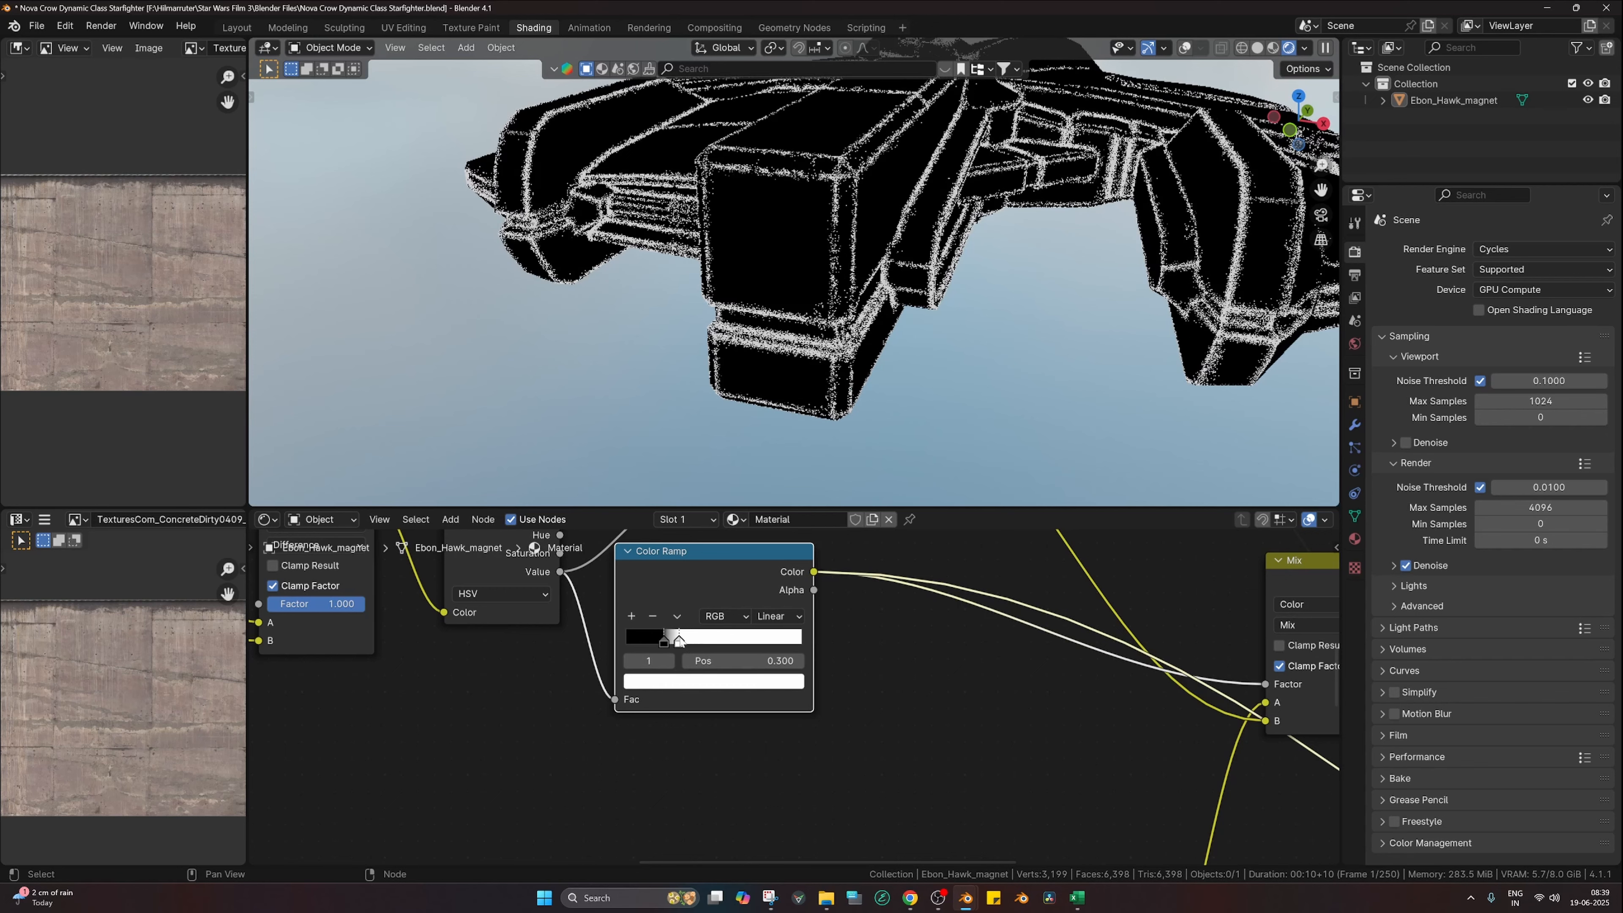
pyautogui.moveTo(561, 644); pyautogui.dragTo(685, 666, button='middle')
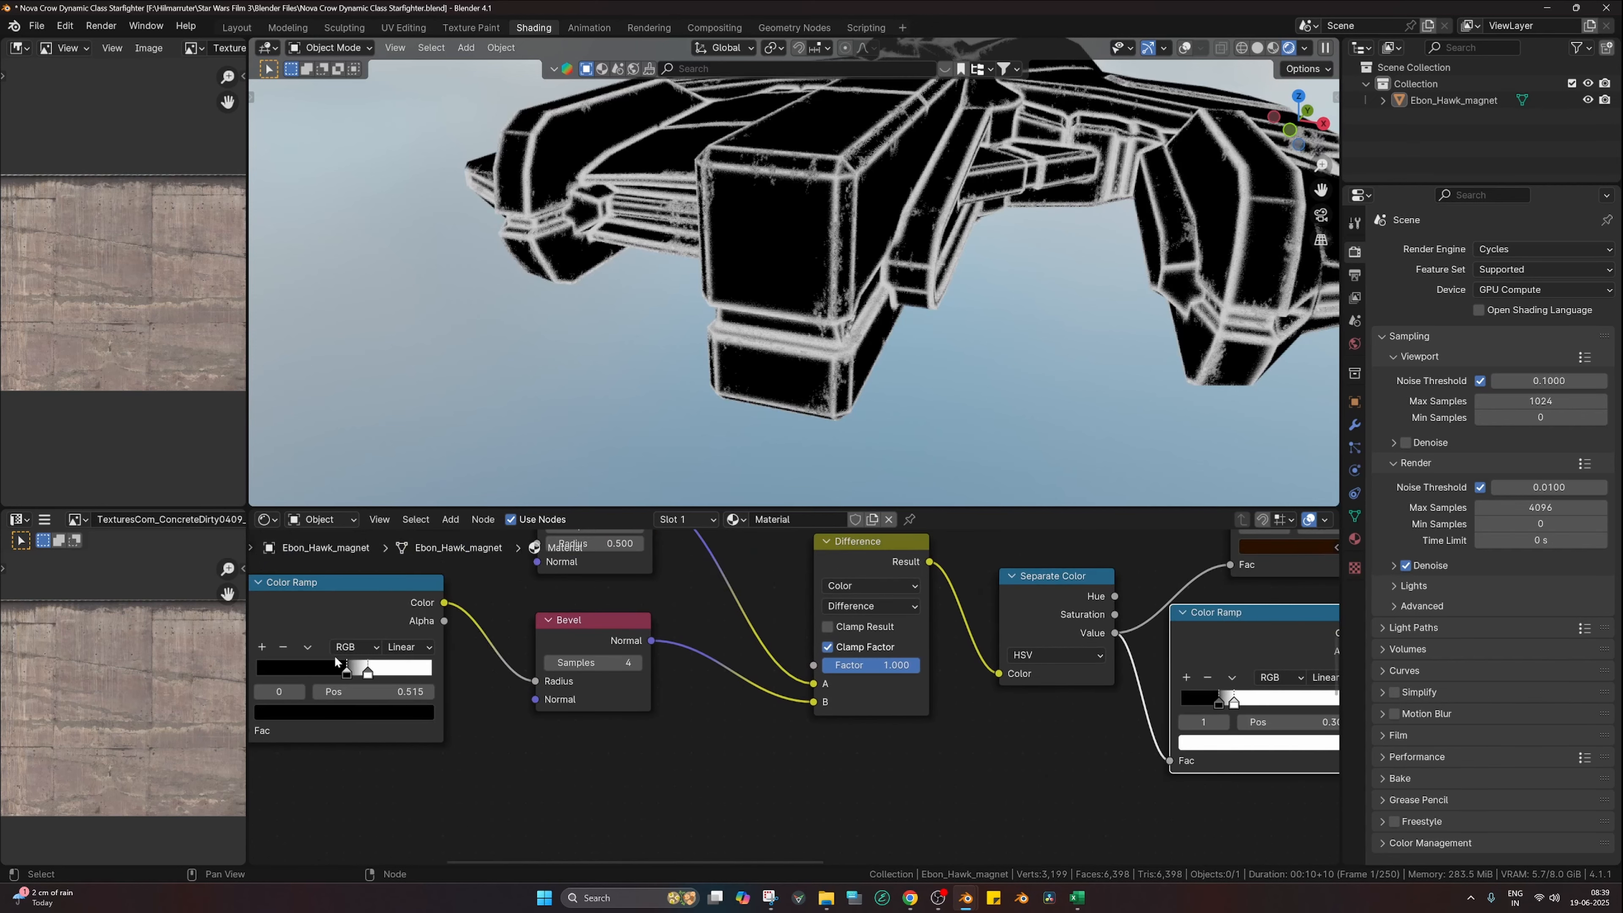
pyautogui.moveTo(347, 671); pyautogui.dragTo(328, 671)
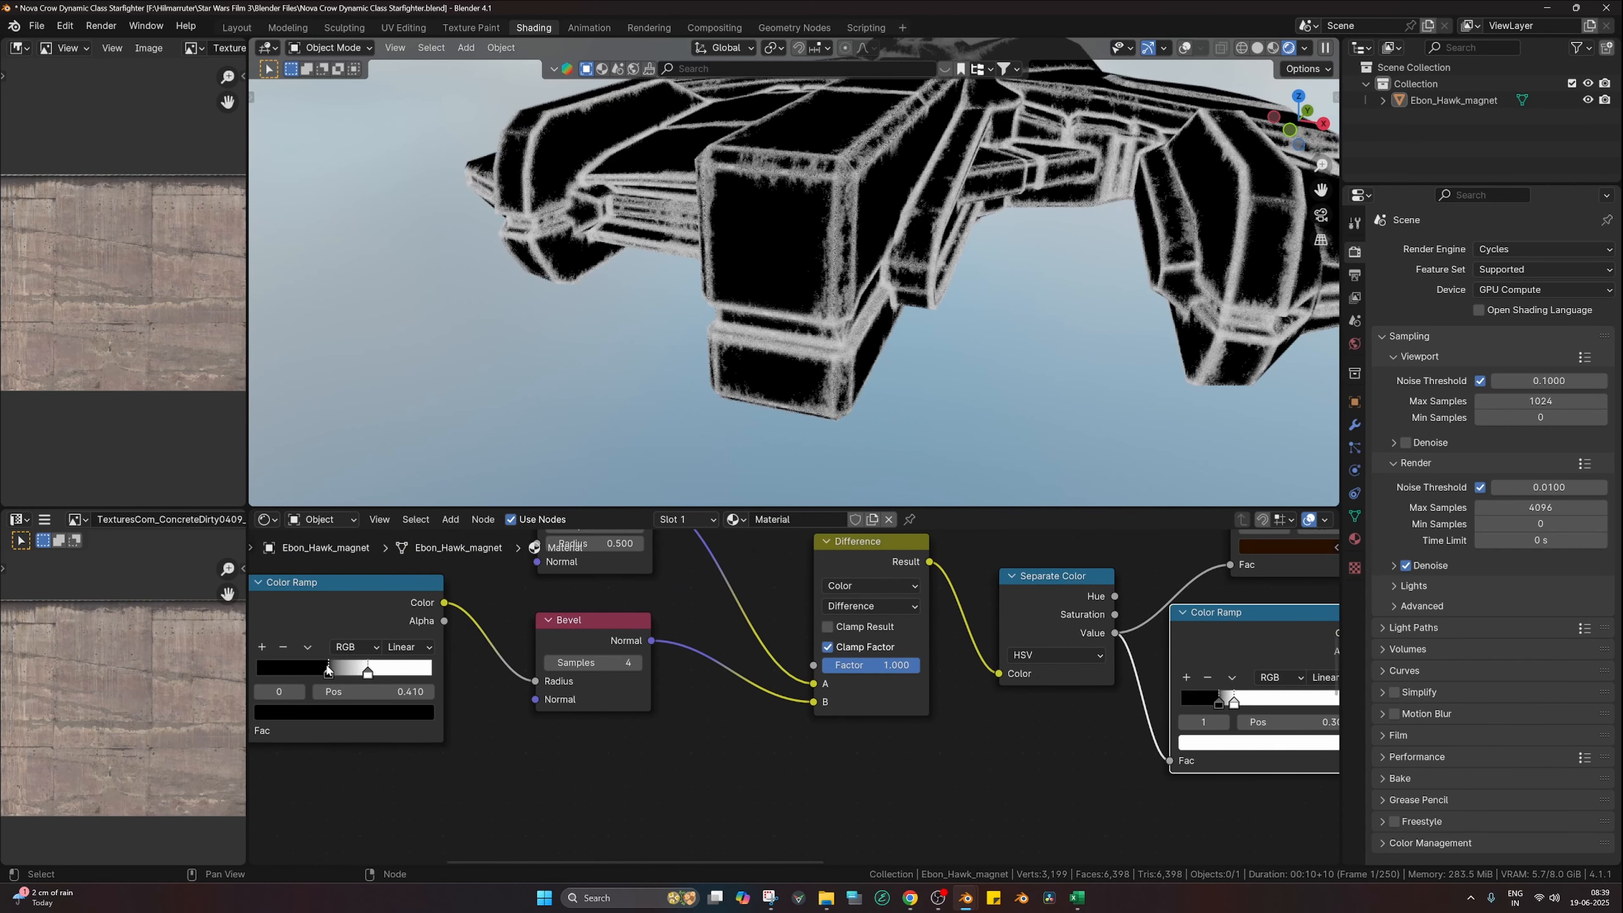
pyautogui.scroll(-5, 1015, 680)
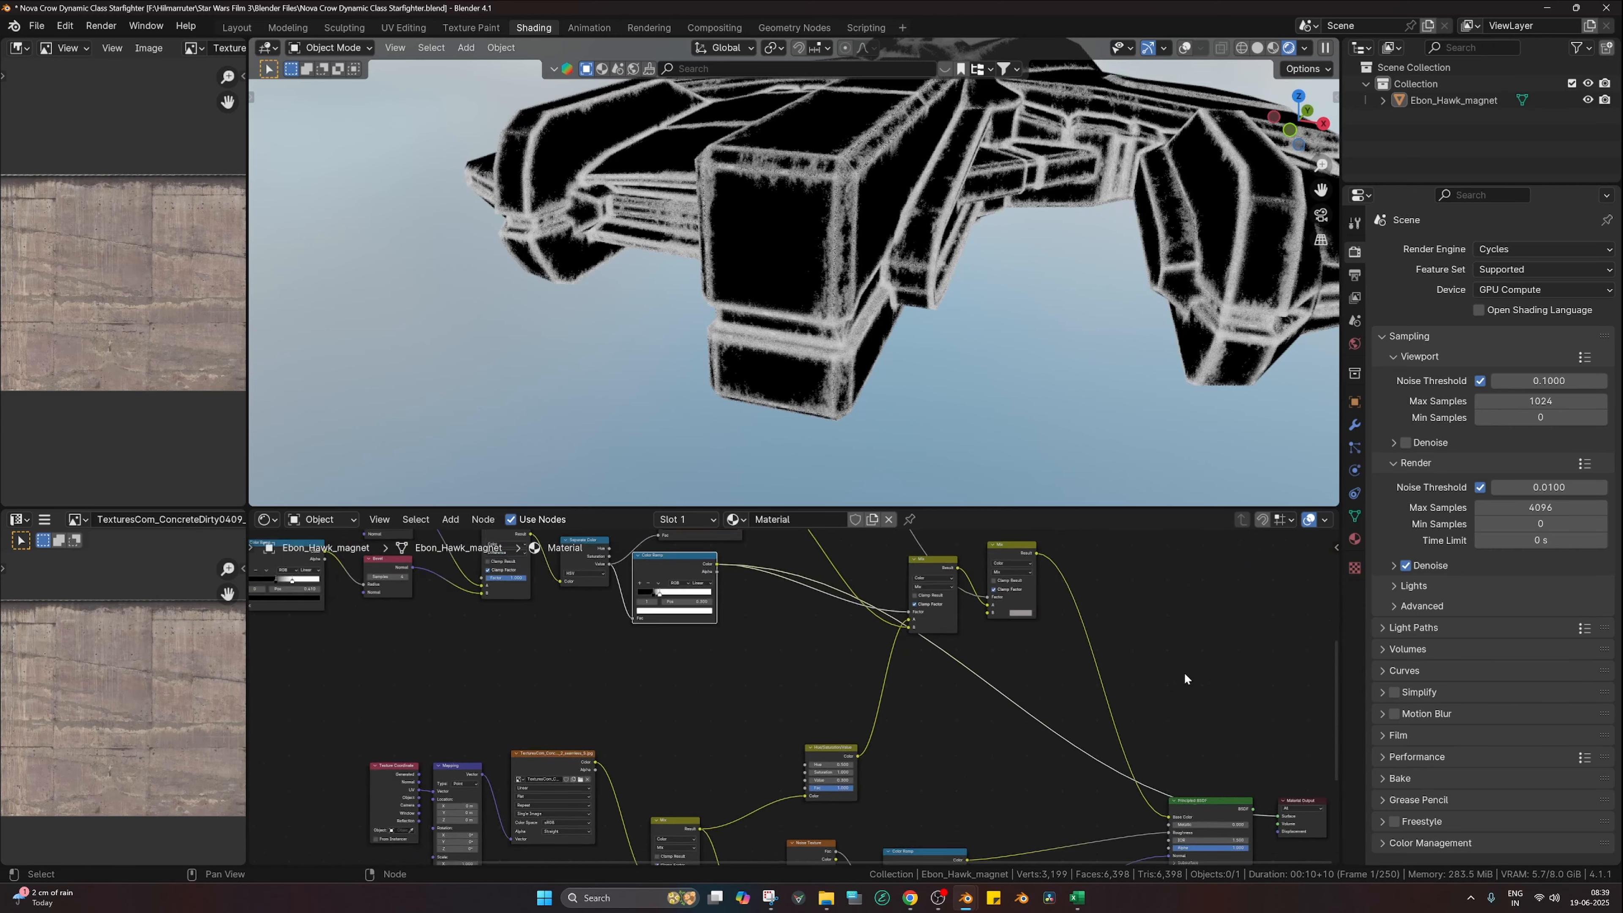
pyautogui.click(1017, 758)
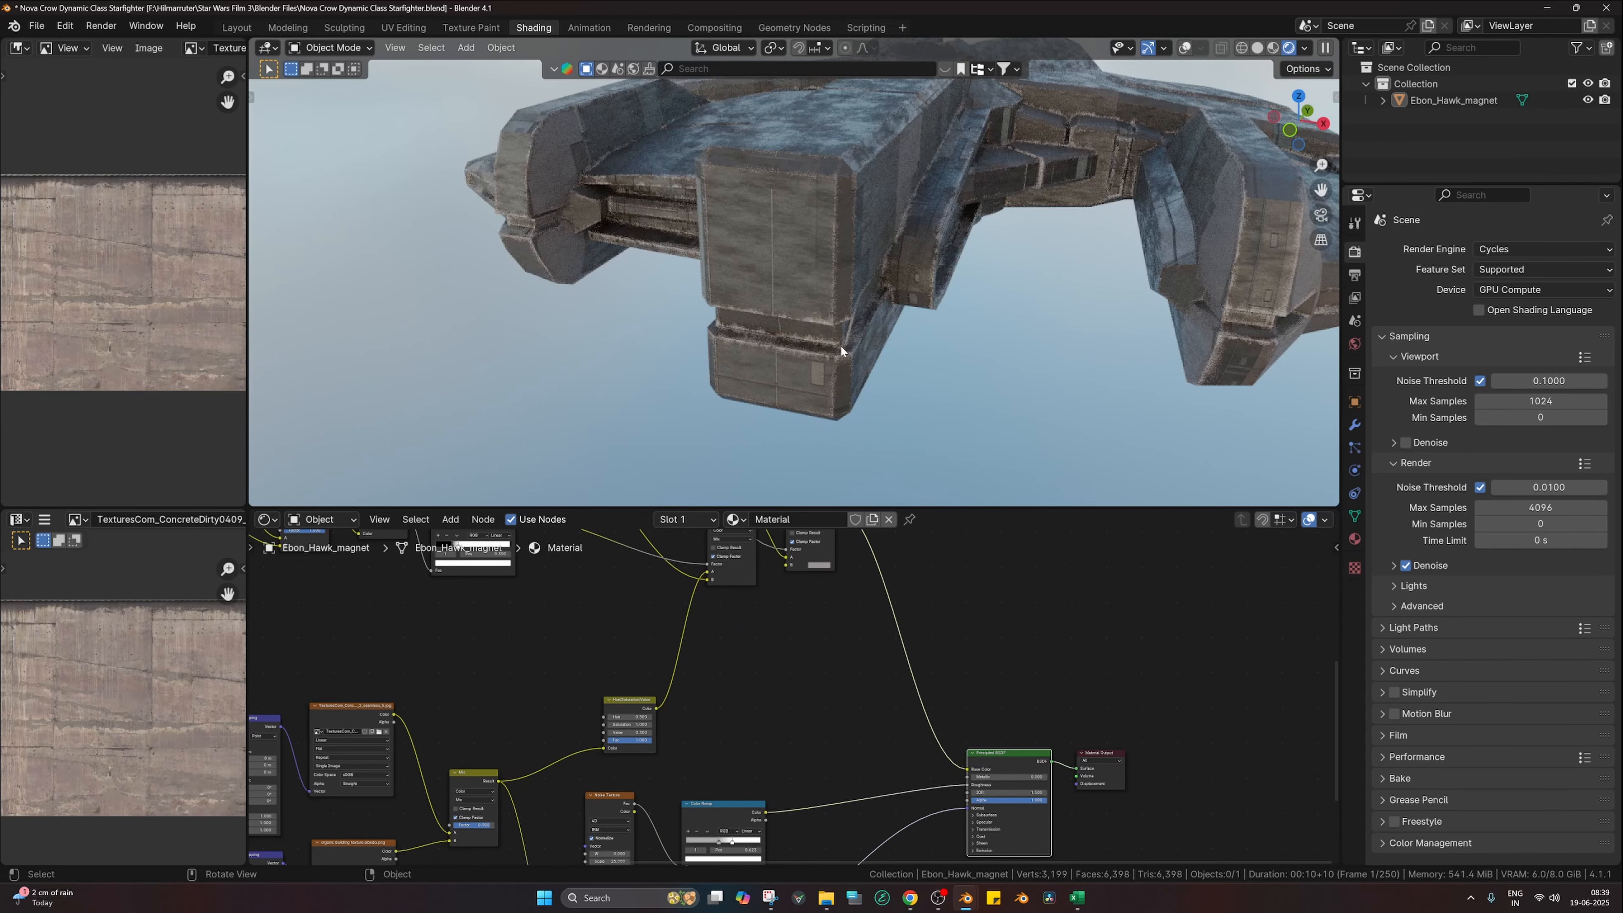
# Step: Retune the edge-mask Color Ramp stops so the stop sits at 0.124
pyautogui.moveTo(582, 735); pyautogui.dragTo(1000, 836, button='middle')
pyautogui.moveTo(504, 653); pyautogui.dragTo(618, 714, button='middle')
pyautogui.scroll(3, 800, 697)
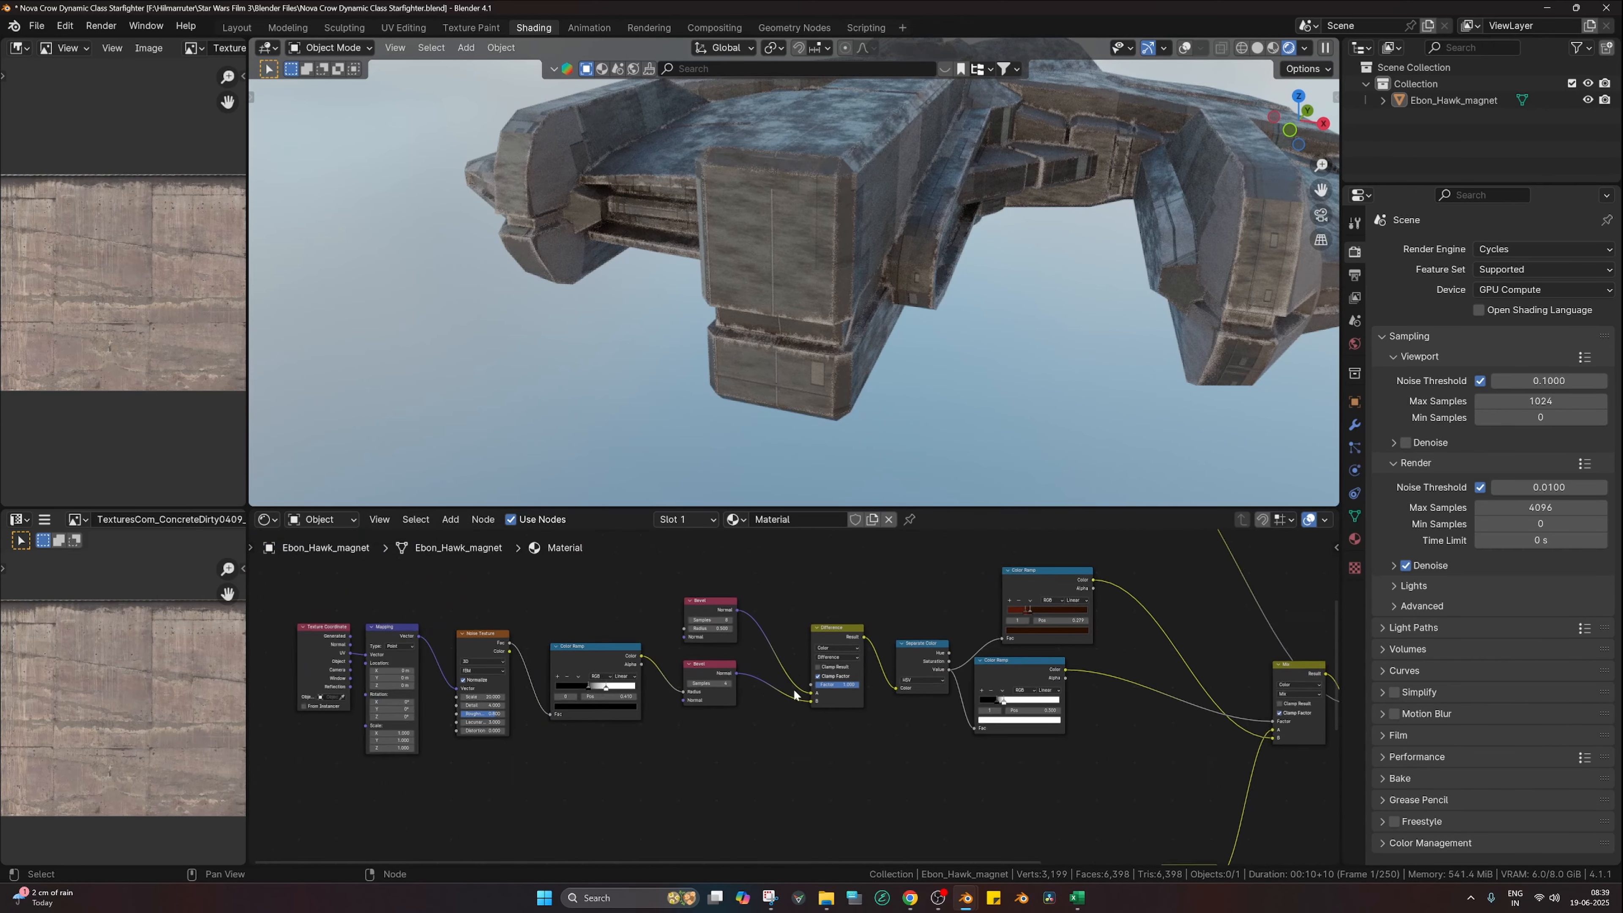
pyautogui.moveTo(1064, 708); pyautogui.dragTo(858, 658, button='middle')
pyautogui.scroll(4, 844, 664)
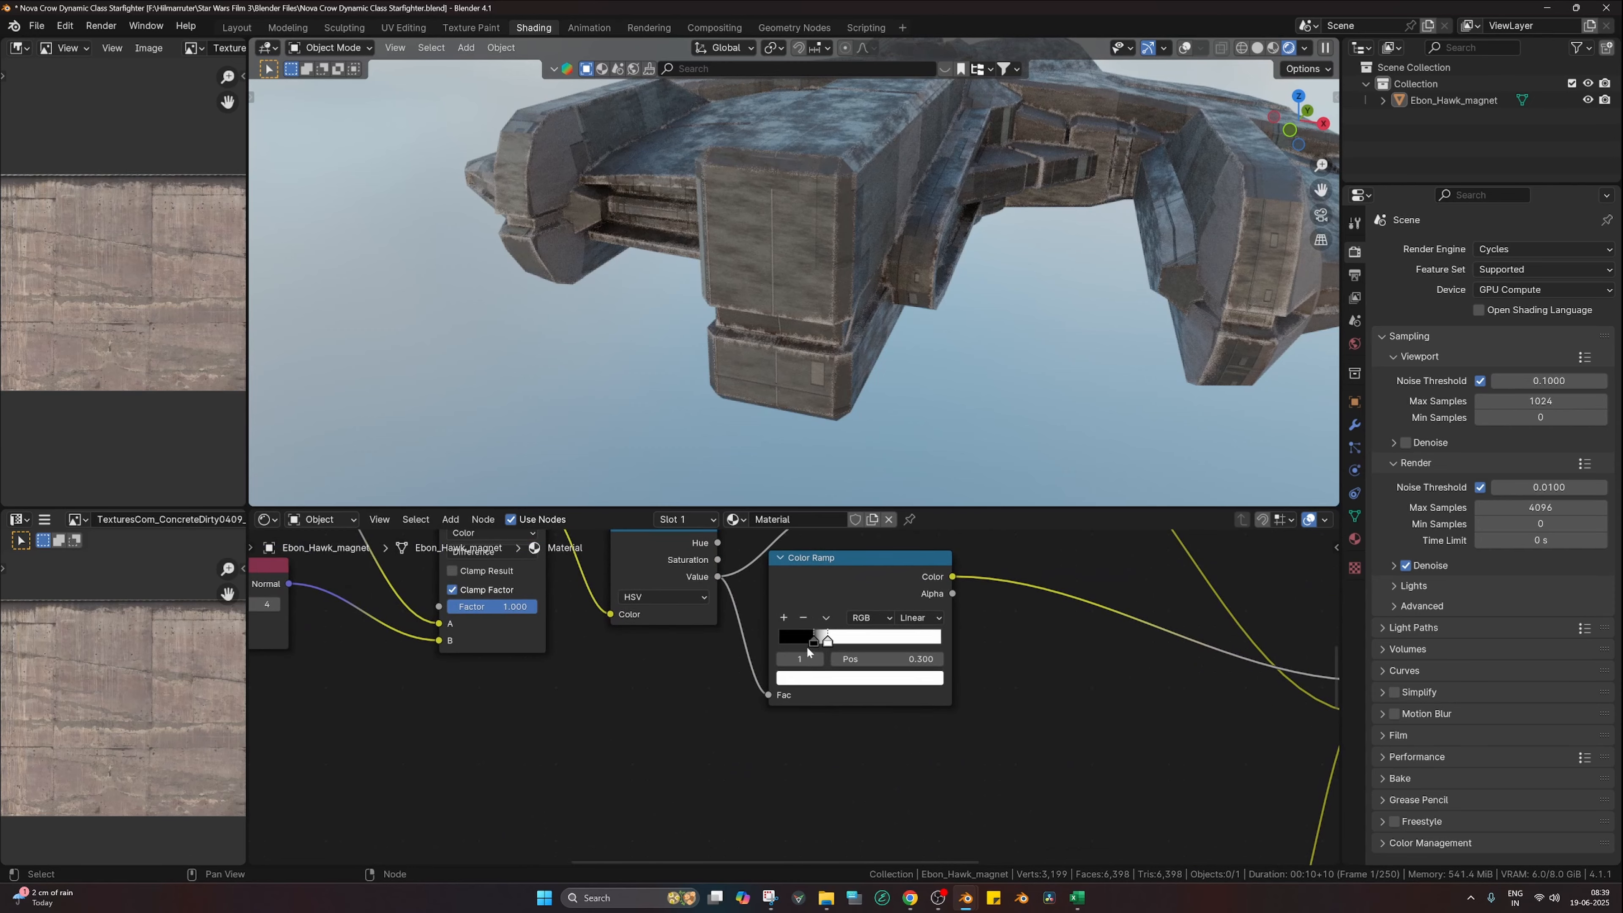
pyautogui.moveTo(813, 640); pyautogui.dragTo(797, 641)
pyautogui.click(800, 640)
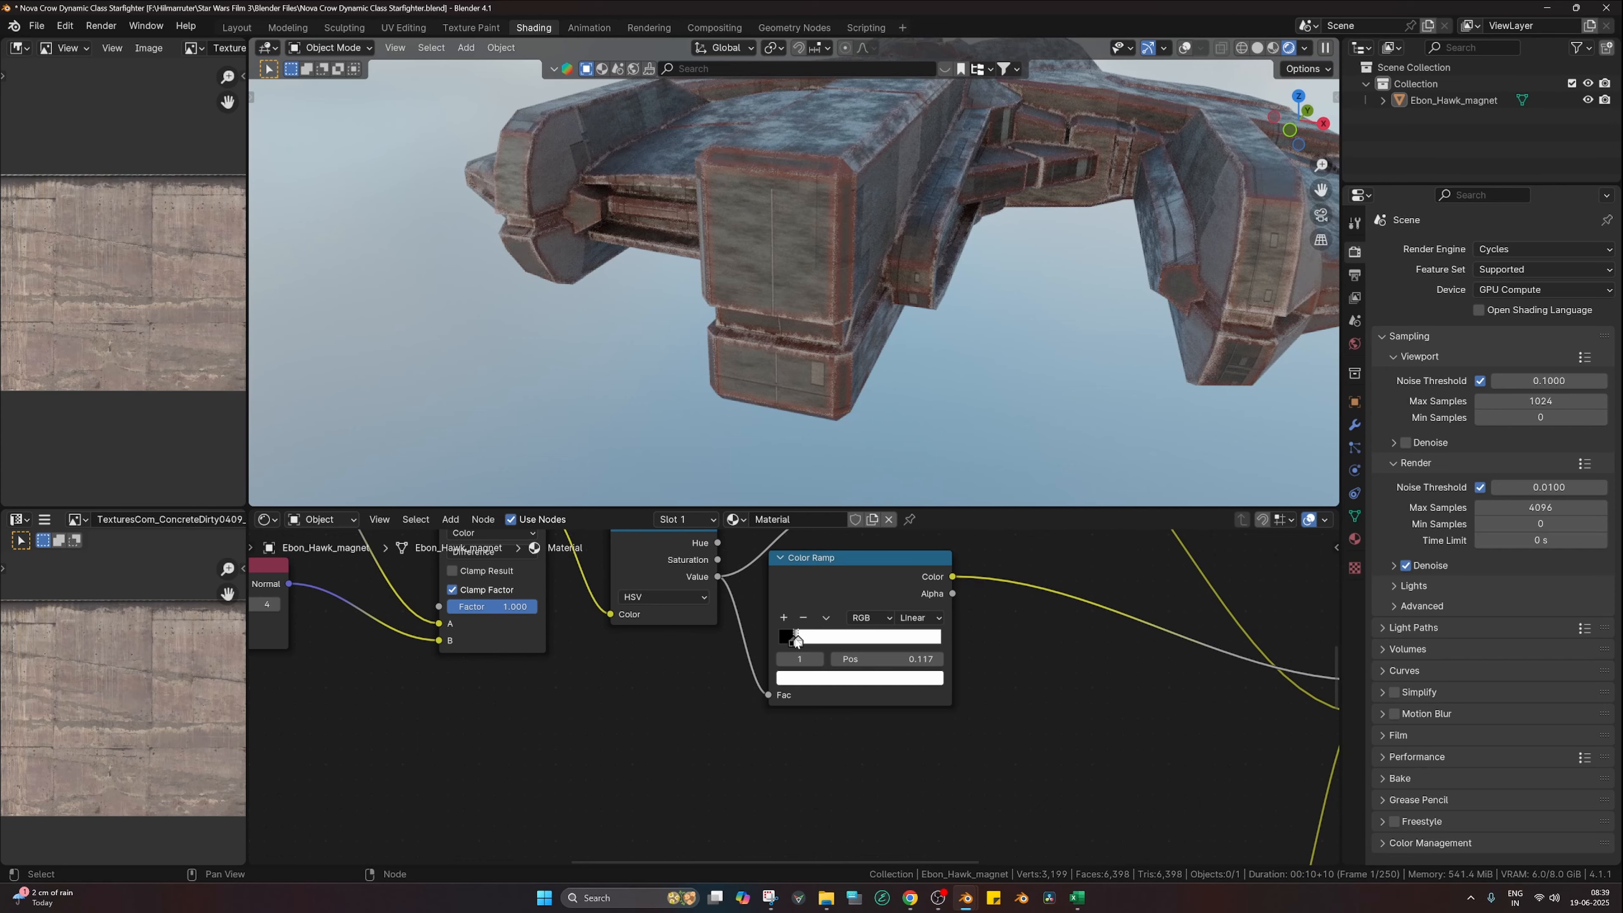
pyautogui.scroll(5, 831, 416)
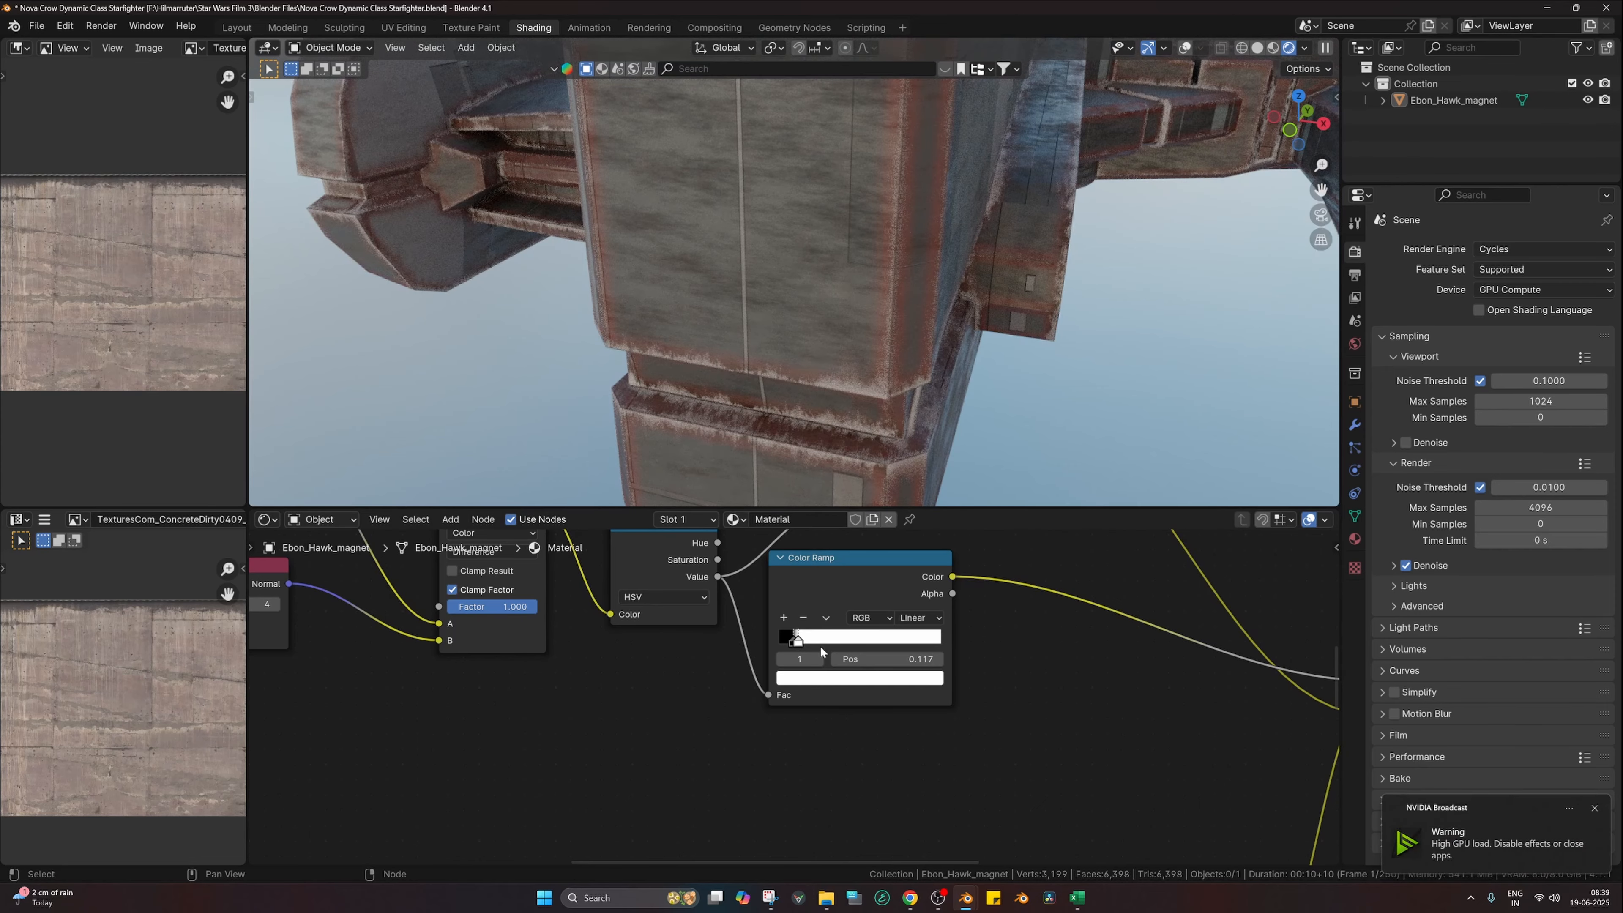
pyautogui.moveTo(789, 641); pyautogui.dragTo(808, 644)
# Step: Push the noise ramp's dark stop to 1.000
pyautogui.scroll(-5, 575, 653)
pyautogui.moveTo(575, 653); pyautogui.dragTo(1283, 719, button='middle')
pyautogui.scroll(1, 836, 687)
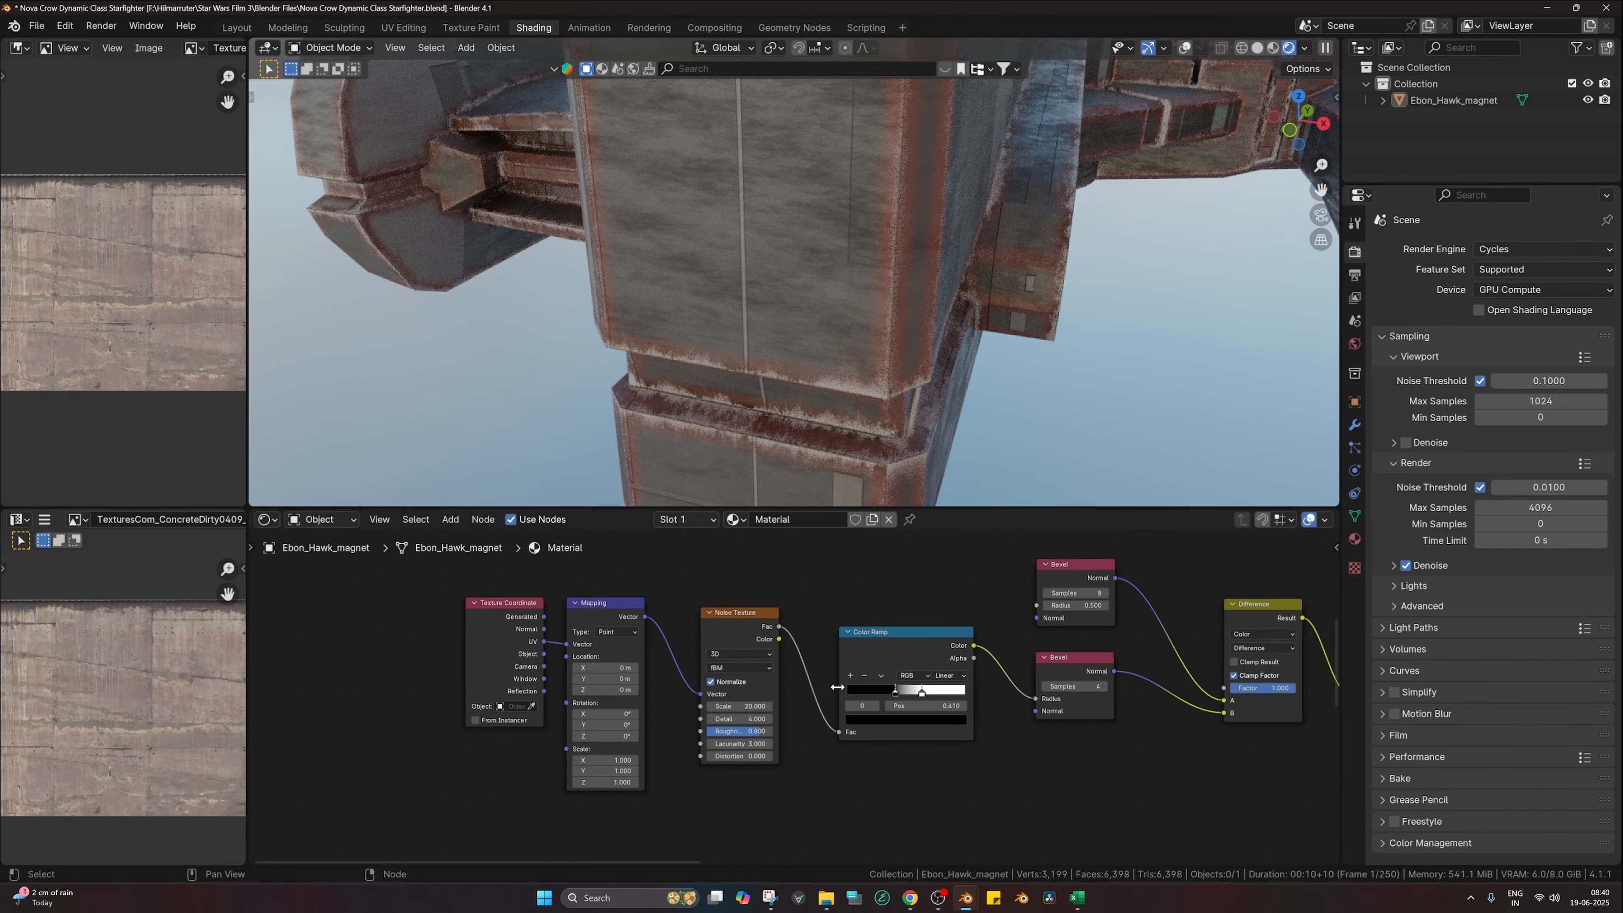
pyautogui.scroll(1, 837, 687)
pyautogui.moveTo(911, 691)
pyautogui.mouseDown()
pyautogui.moveTo(1032, 703)
pyautogui.moveTo(873, 693)
pyautogui.moveTo(932, 698)
pyautogui.moveTo(900, 698)
pyautogui.mouseUp()
# Step: Orbit the ship to inspect the broader rusty edge wear
pyautogui.moveTo(1110, 666); pyautogui.dragTo(802, 693, button='middle')
pyautogui.scroll(-6, 844, 351)
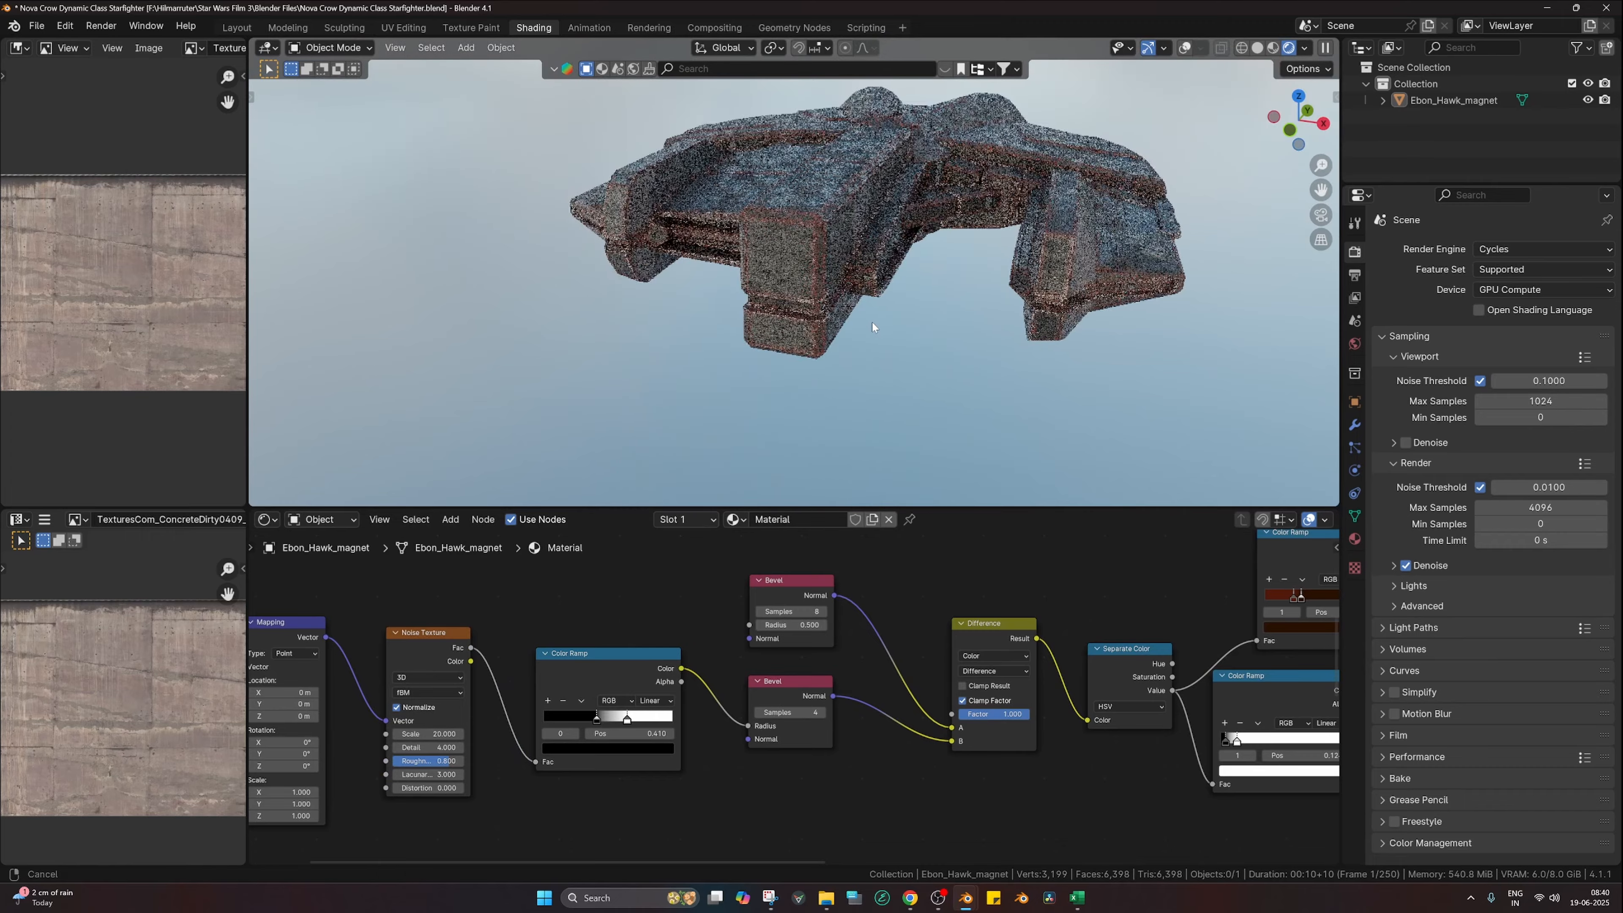
pyautogui.moveTo(914, 741); pyautogui.dragTo(697, 748, button='middle')
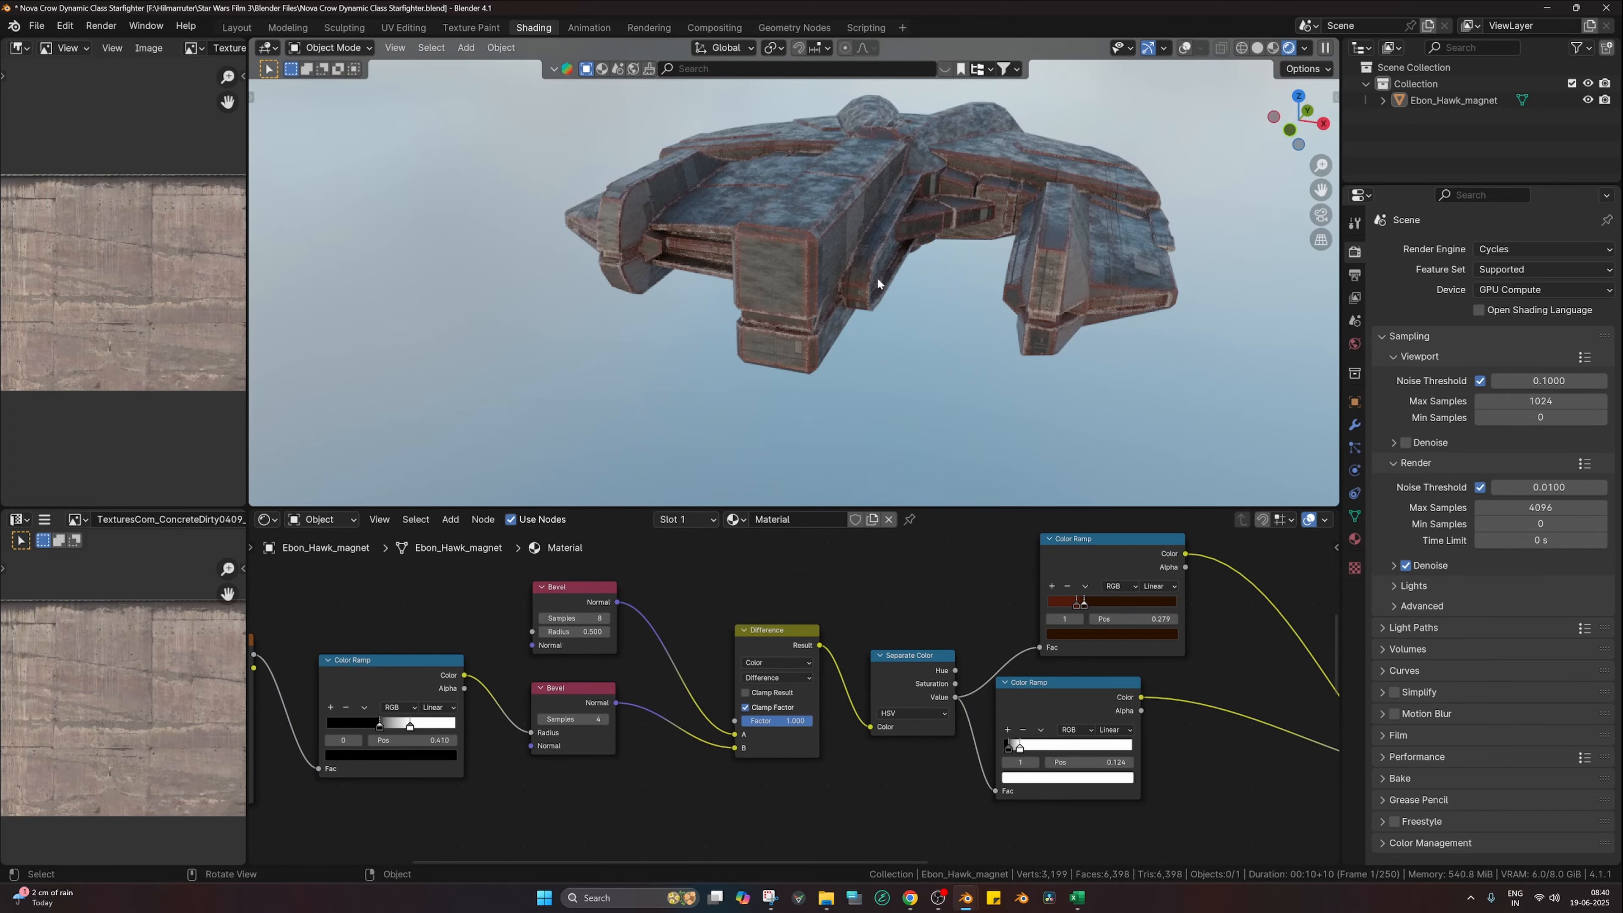
pyautogui.scroll(5, 837, 288)
pyautogui.moveTo(938, 686); pyautogui.dragTo(831, 685, button='middle')
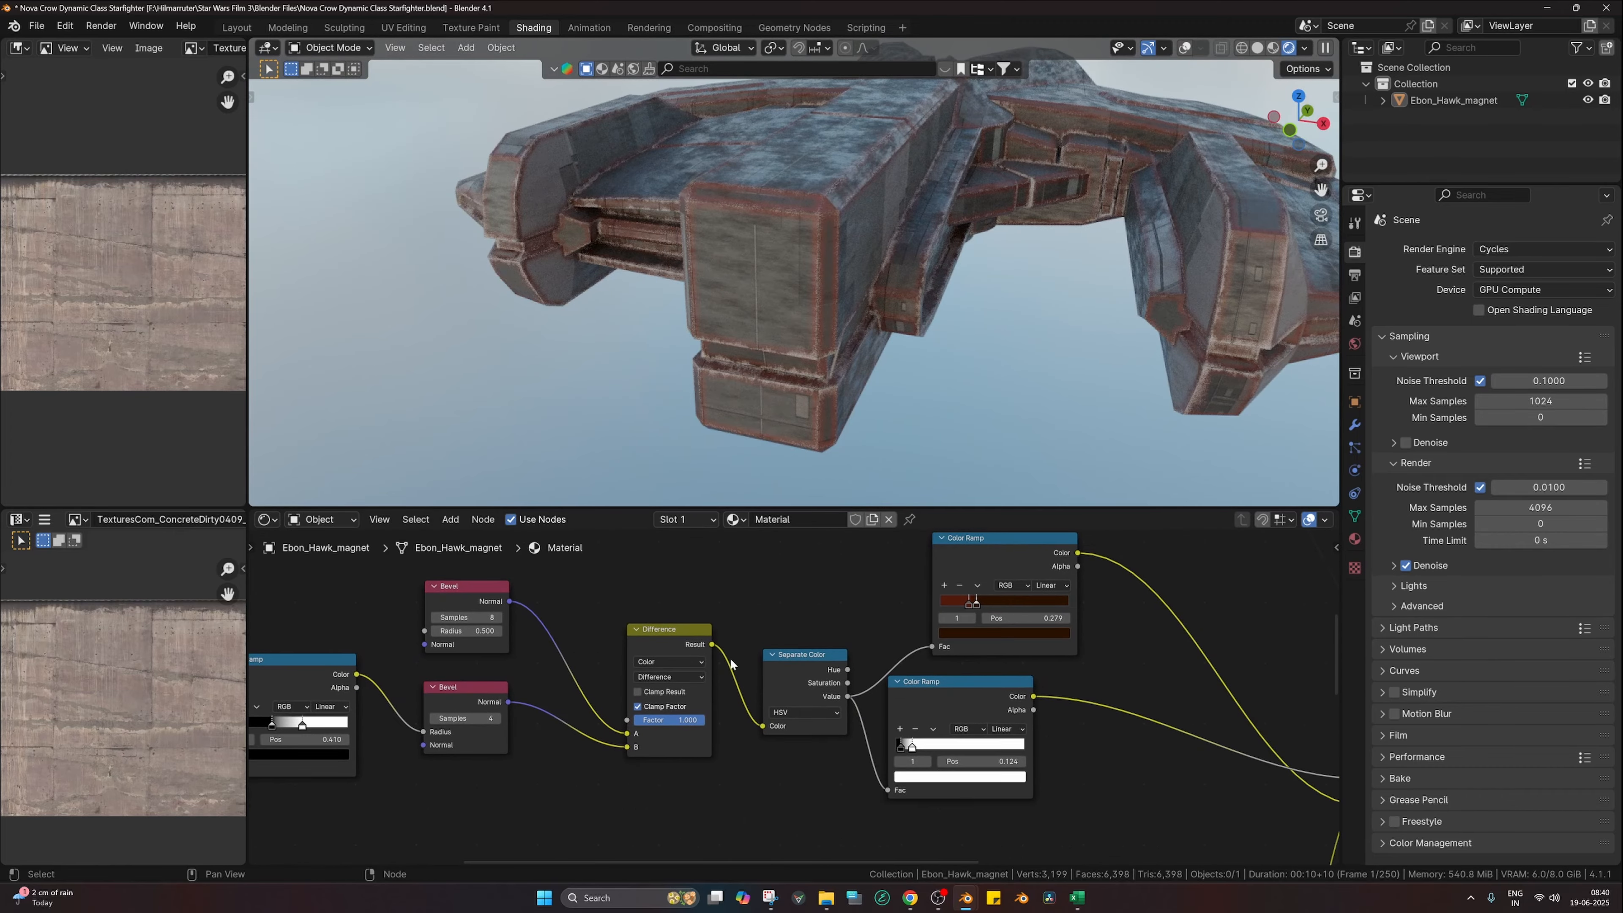
pyautogui.moveTo(904, 374); pyautogui.dragTo(973, 392, button='middle')
pyautogui.moveTo(1004, 700); pyautogui.dragTo(872, 686, button='middle')
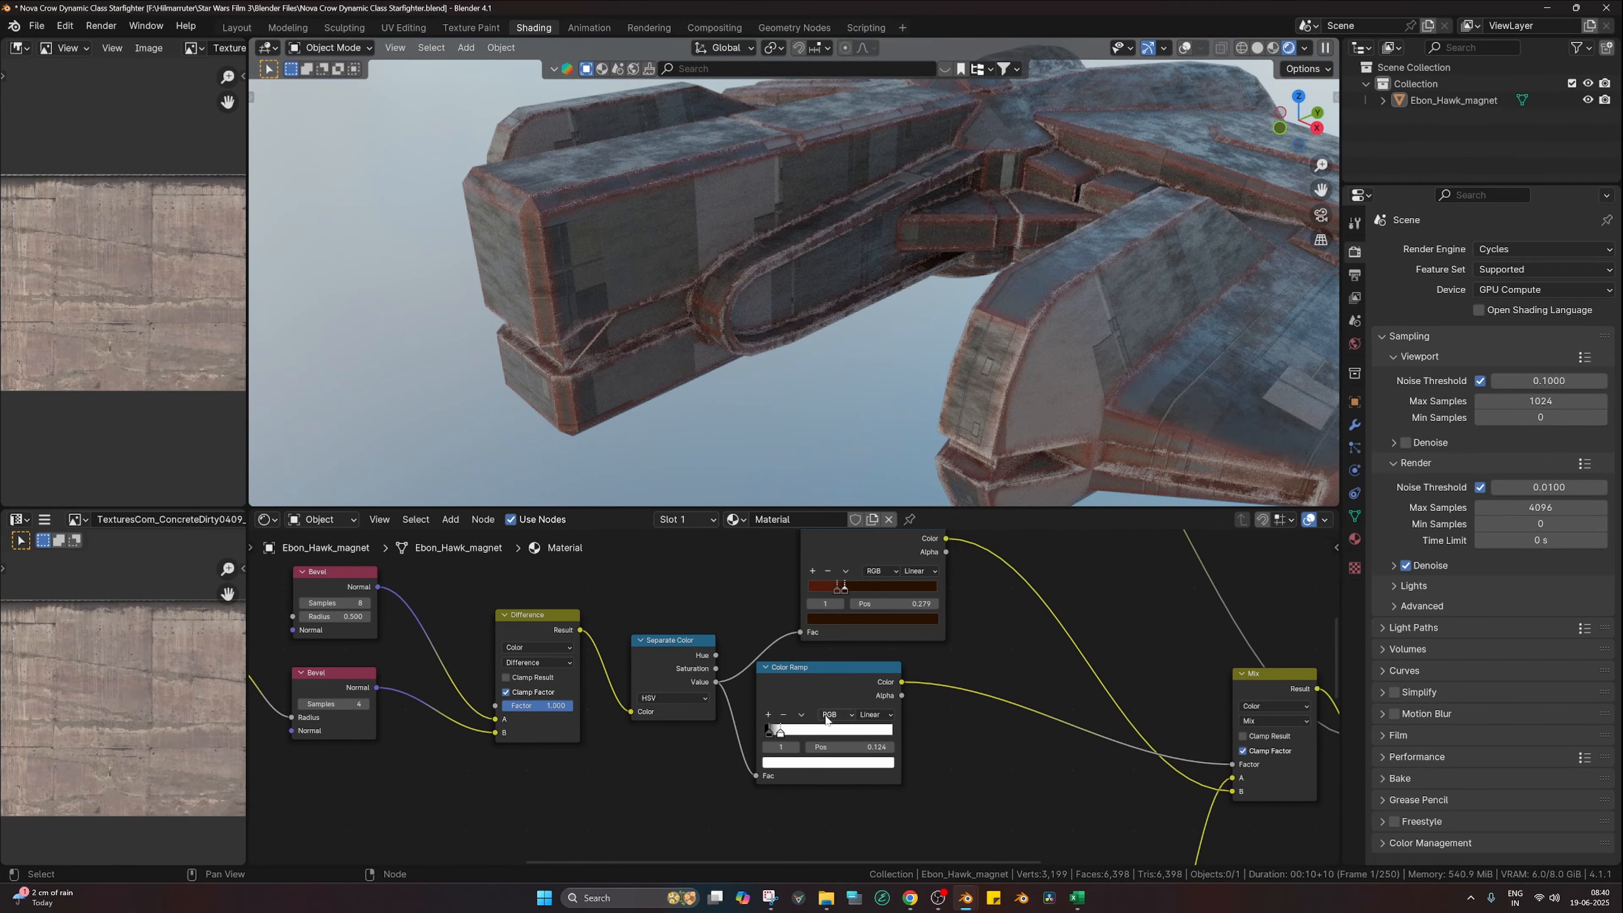
pyautogui.scroll(5, 854, 583)
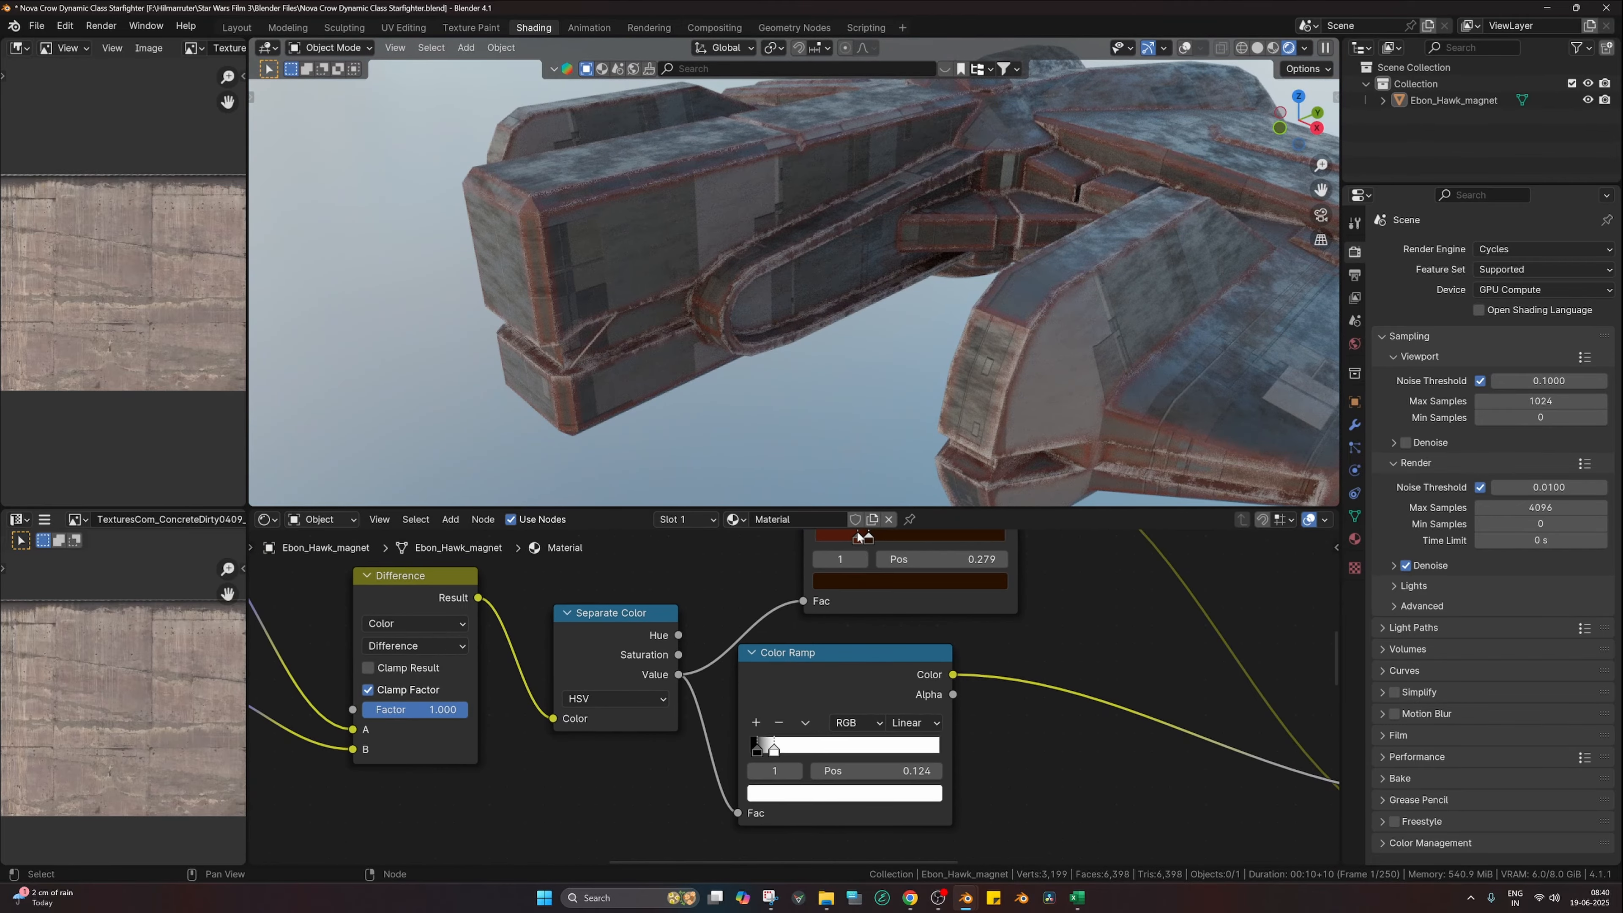
# Step: Darken the rust ramp's red stop and the second Mix node's B colour
pyautogui.click(858, 539)
pyautogui.click(857, 581)
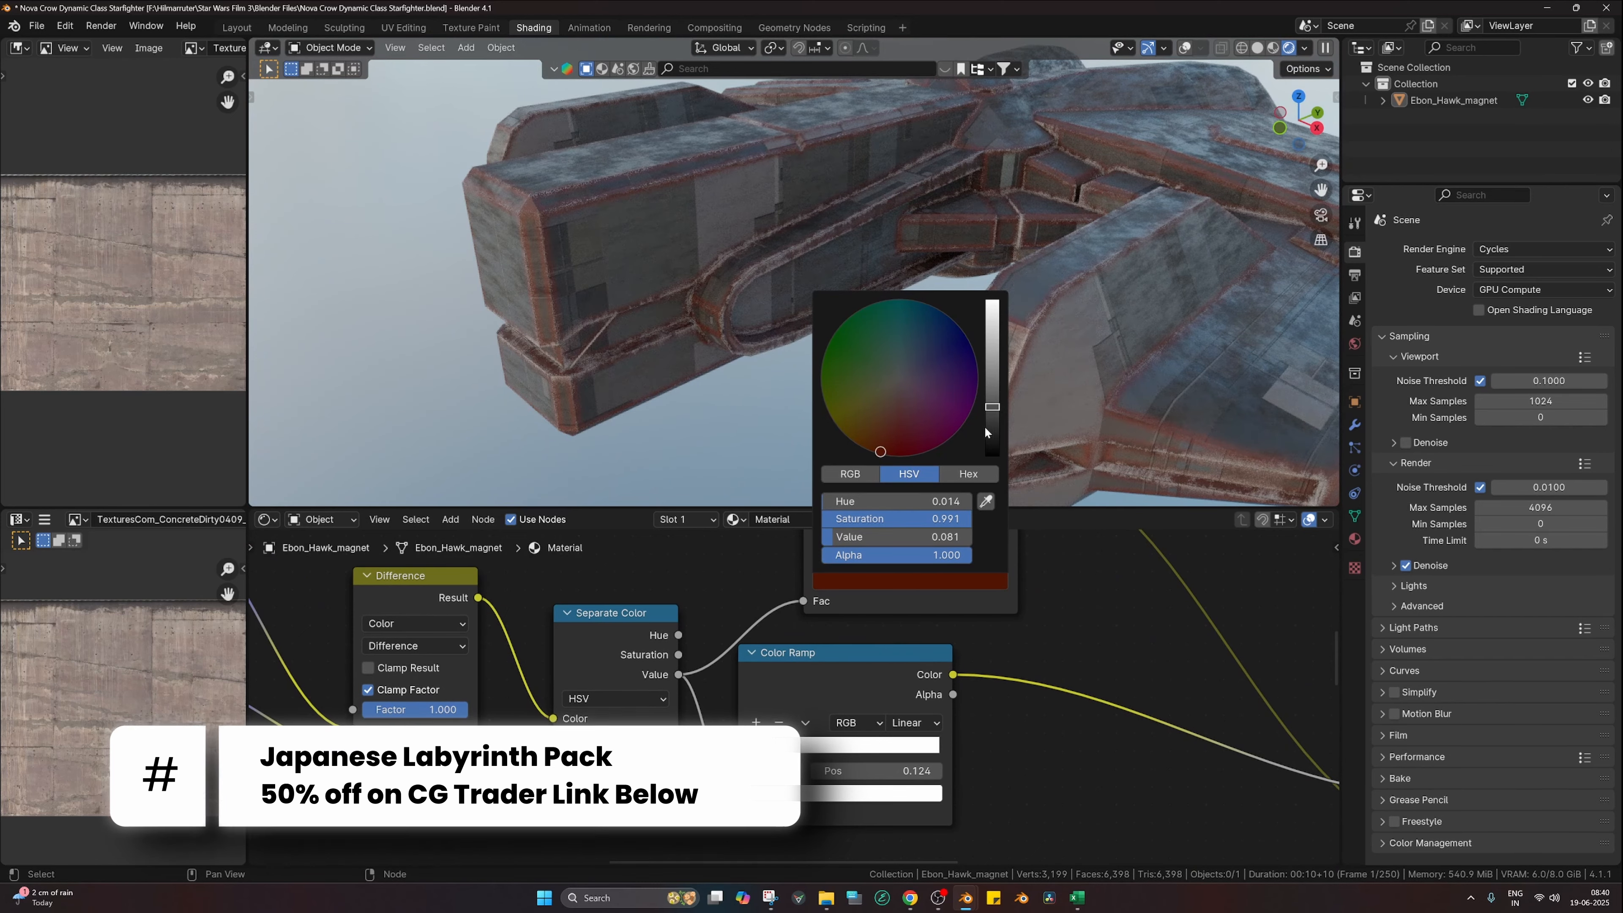
pyautogui.moveTo(984, 426); pyautogui.dragTo(991, 419)
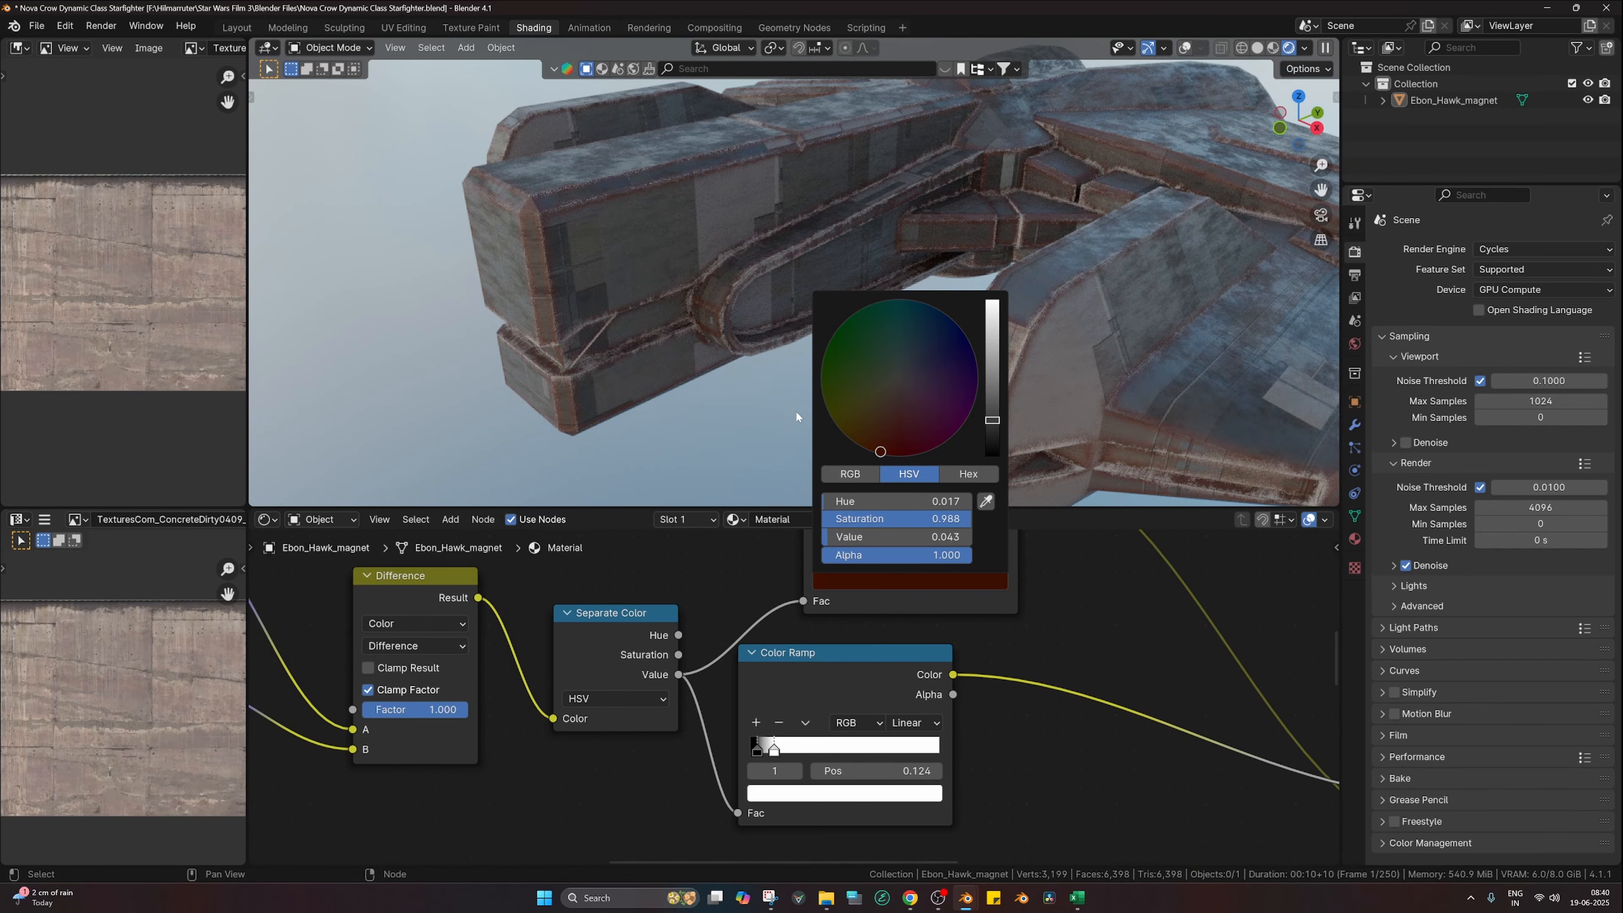
pyautogui.moveTo(1019, 786); pyautogui.dragTo(617, 725, button='middle')
pyautogui.scroll(-2, 910, 797)
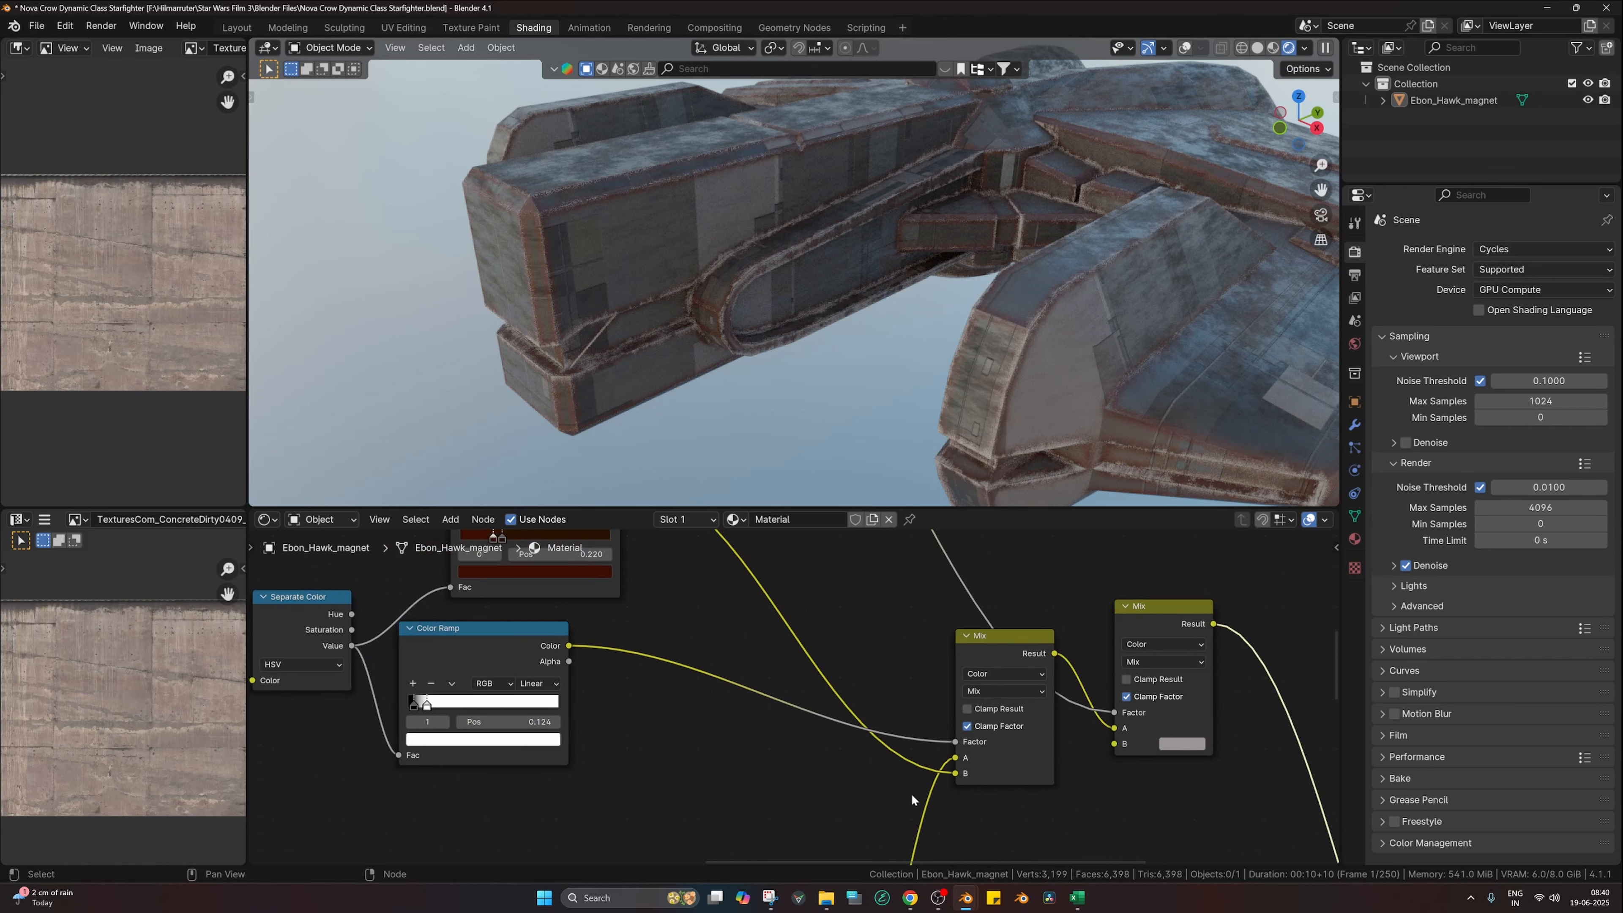
pyautogui.click(1173, 743)
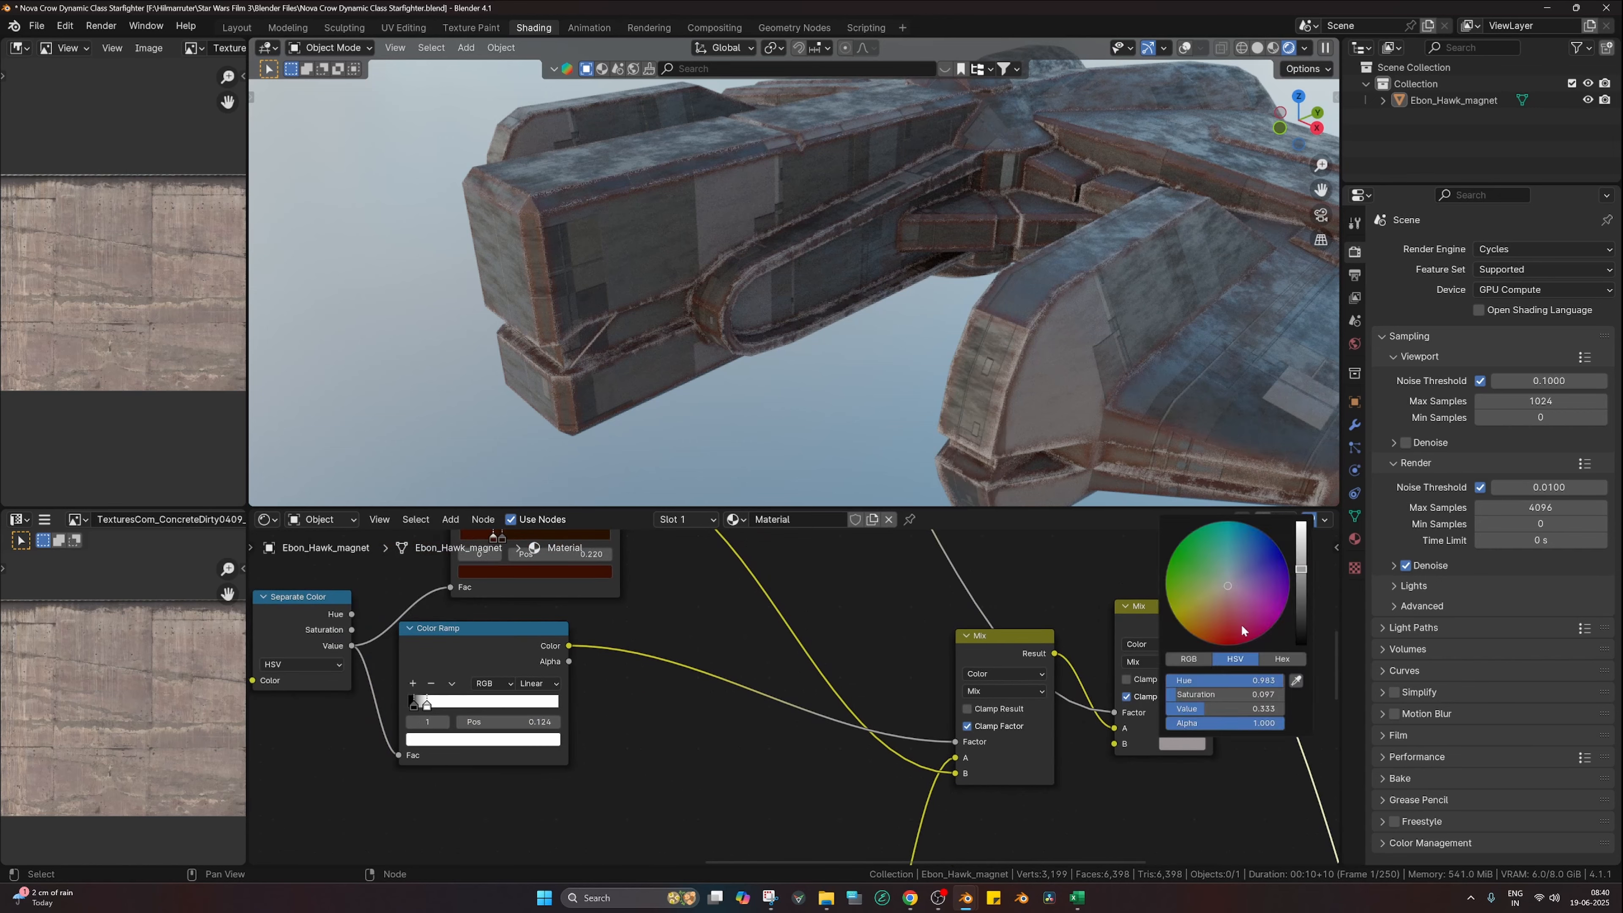
pyautogui.click(1296, 596)
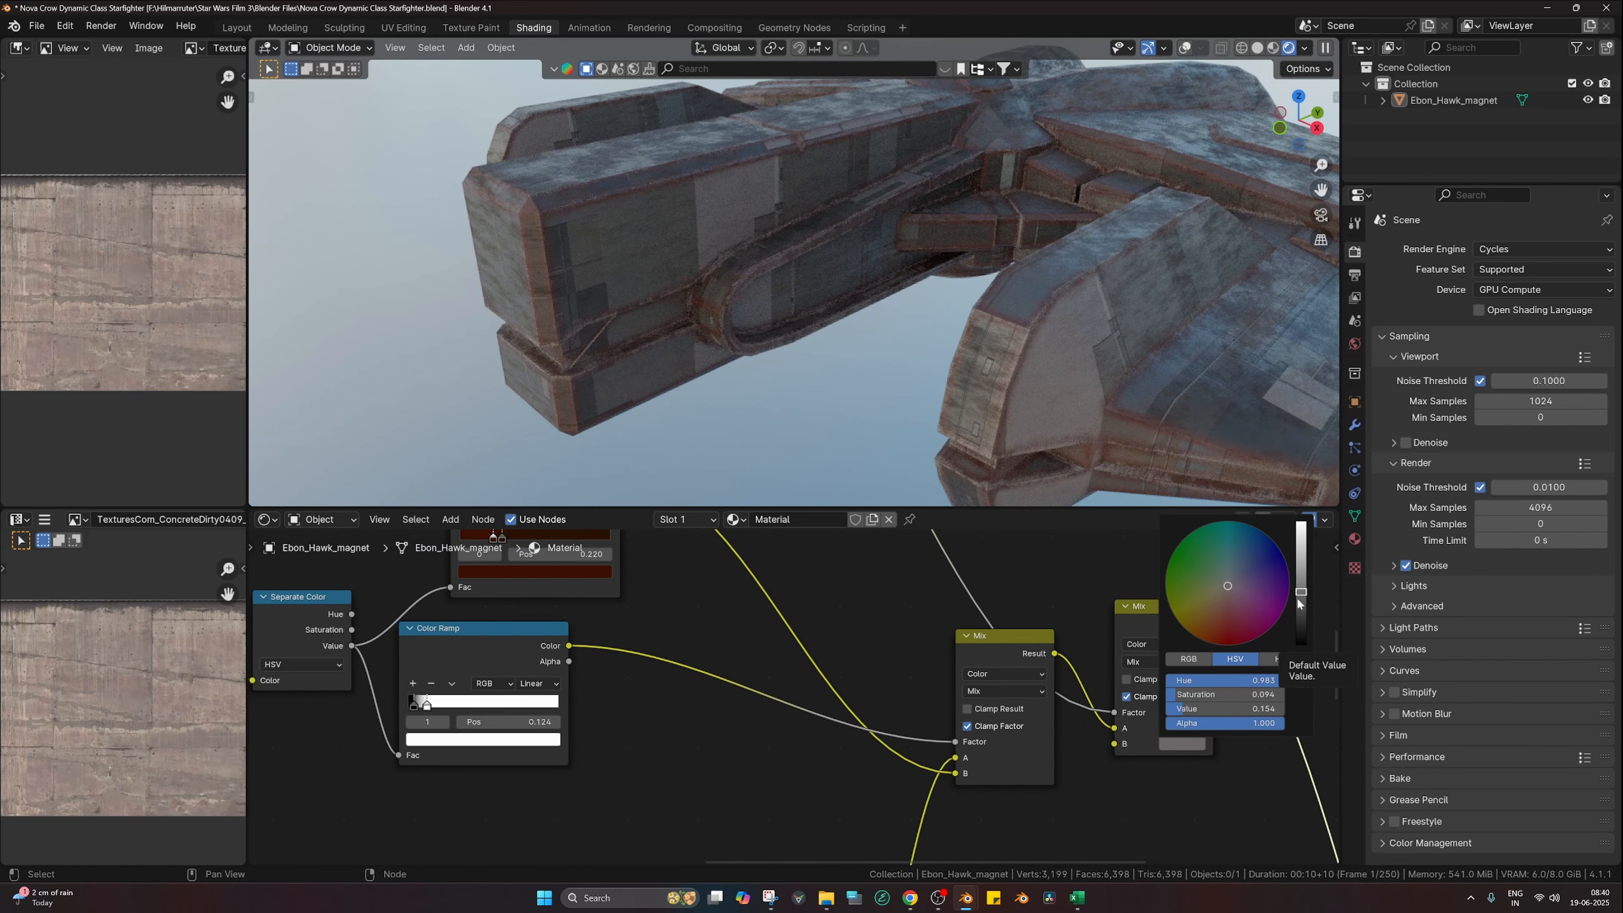
# Step: Change the second Mix node's B colour to a dark, fully saturated rusty brown (Value about 0.088)
pyautogui.moveTo(845, 248); pyautogui.dragTo(879, 224, button='middle')
pyautogui.scroll(-4, 927, 271)
pyautogui.scroll(5, 885, 303)
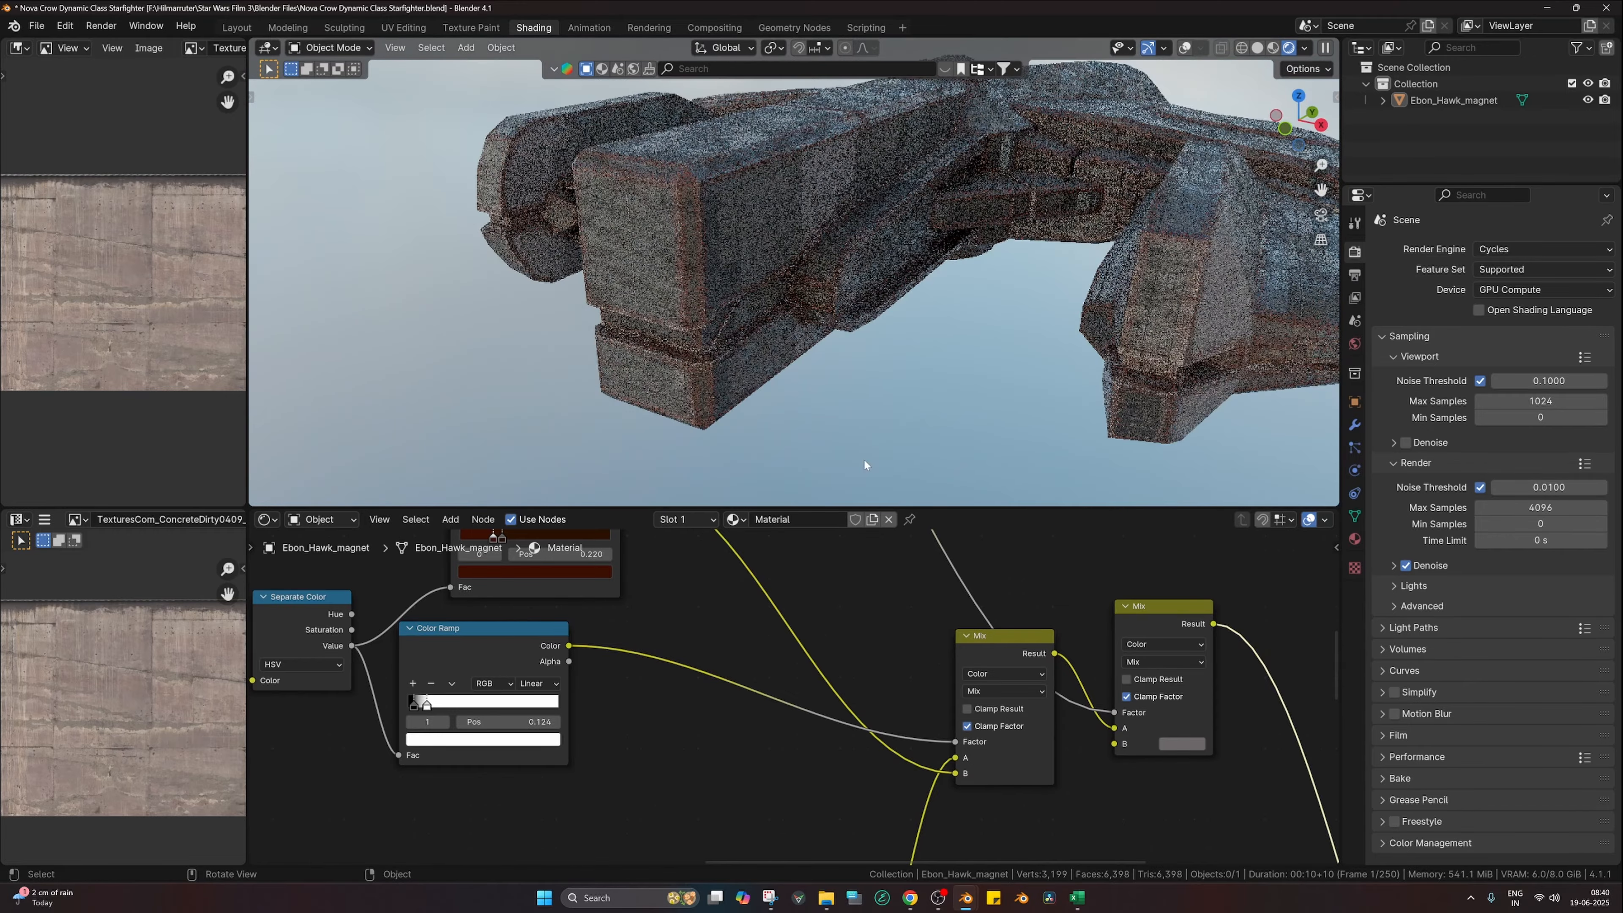
pyautogui.moveTo(1139, 753); pyautogui.dragTo(934, 766, button='middle')
pyautogui.click(977, 757)
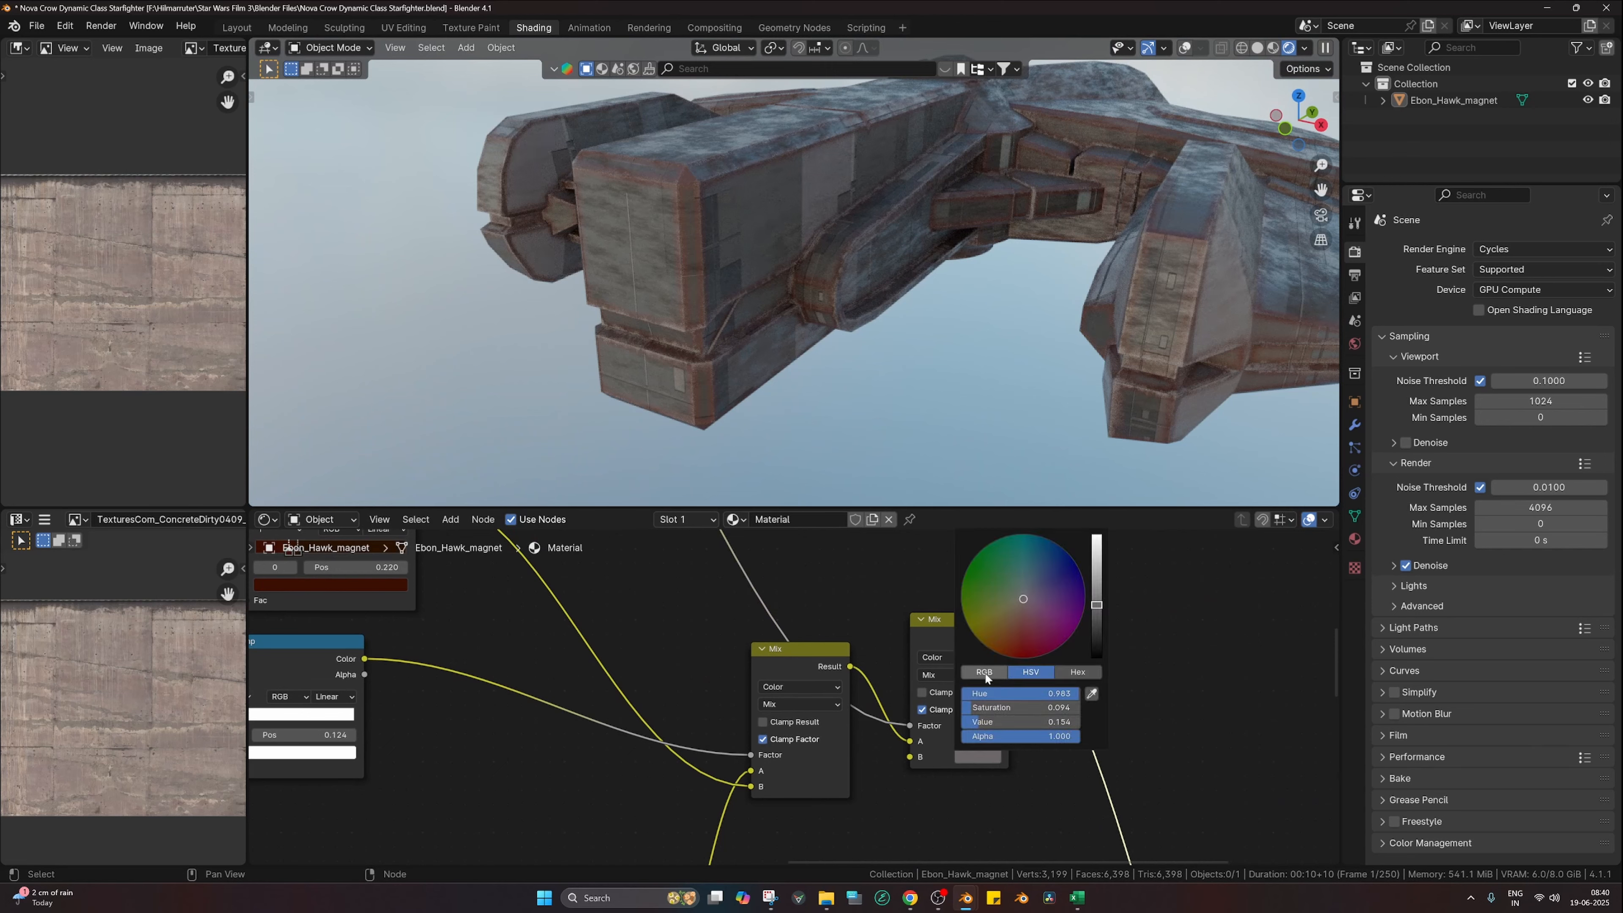
pyautogui.click(1000, 645)
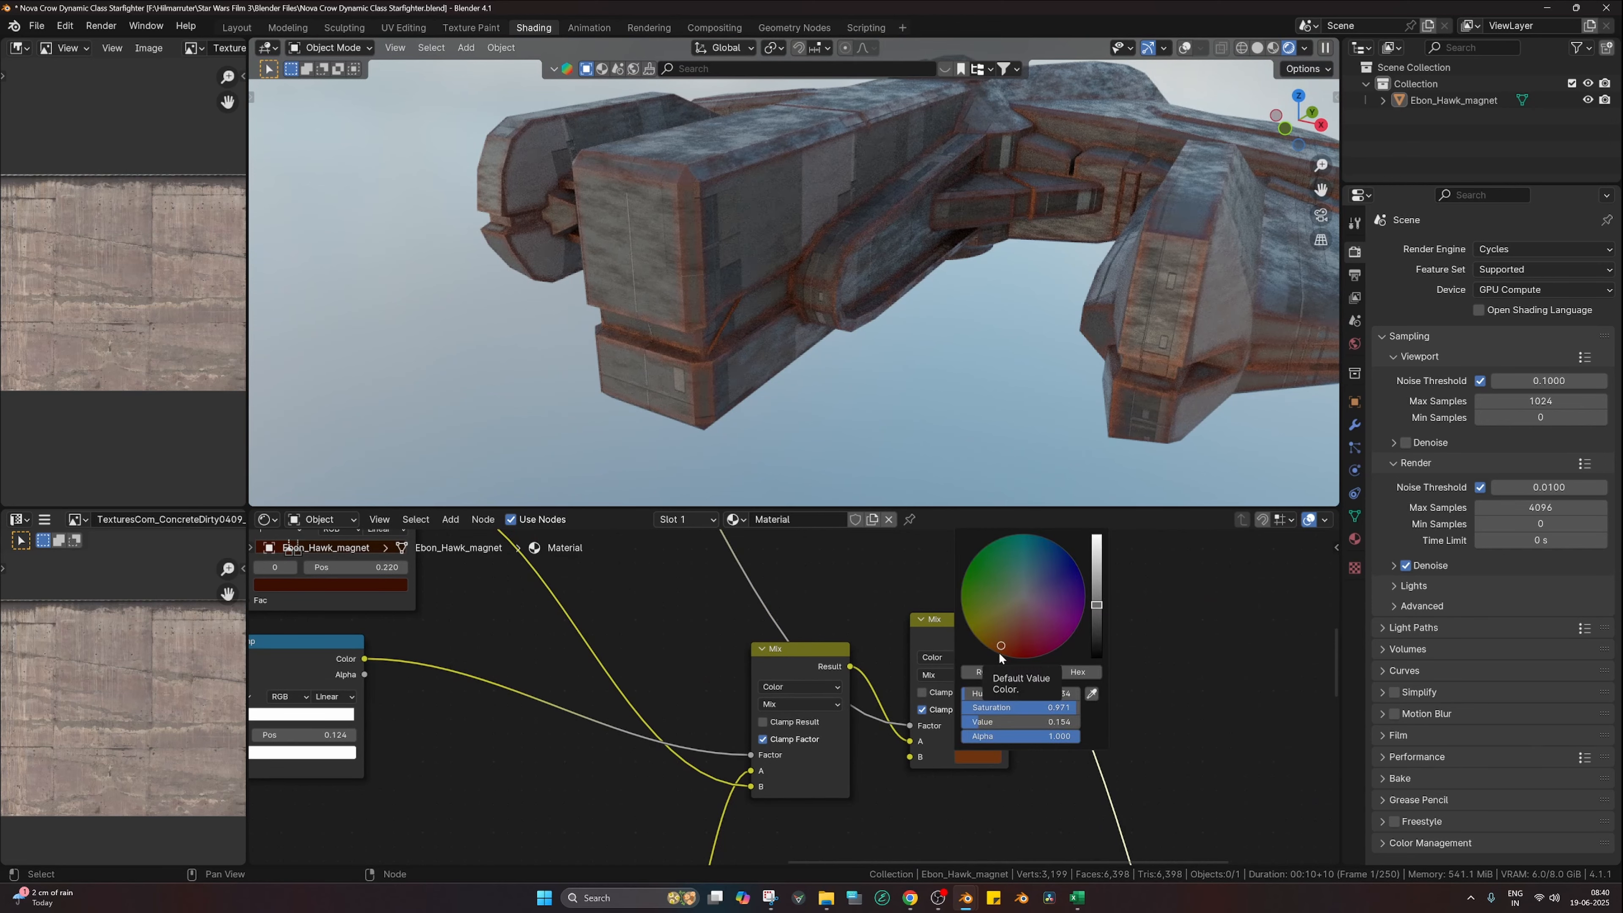
pyautogui.click(1000, 656)
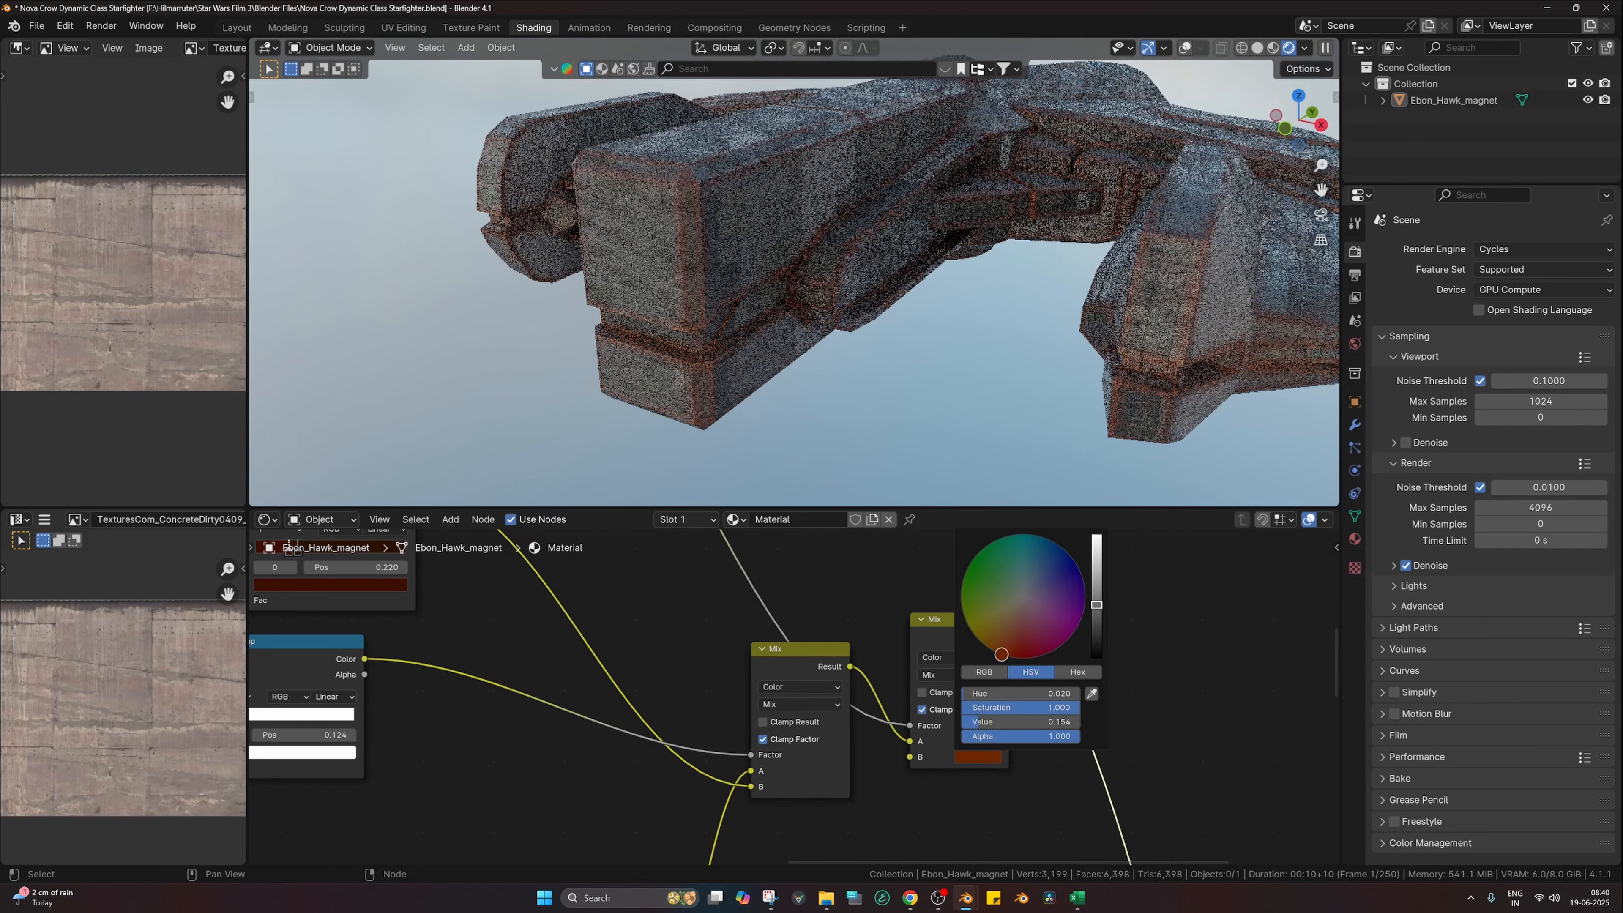
pyautogui.click(1094, 617)
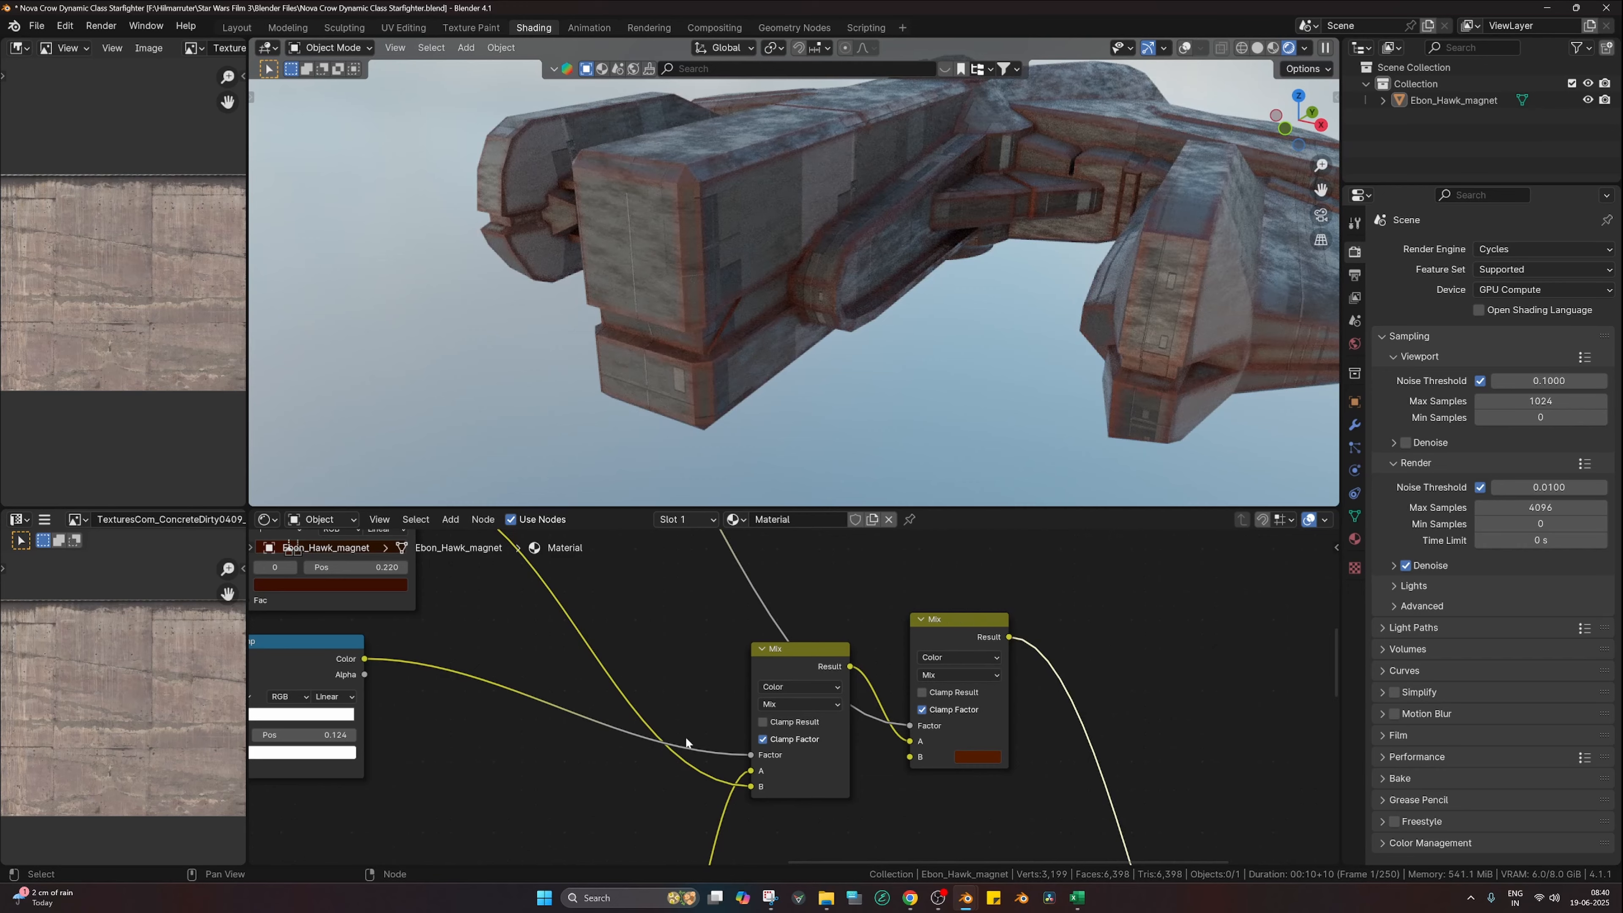
pyautogui.moveTo(378, 716); pyautogui.dragTo(1117, 777, button='middle')
# Step: Set the upper Bevel radius to 1.0 and slightly lighten the upper ramp's rust colour
pyautogui.click(464, 640)
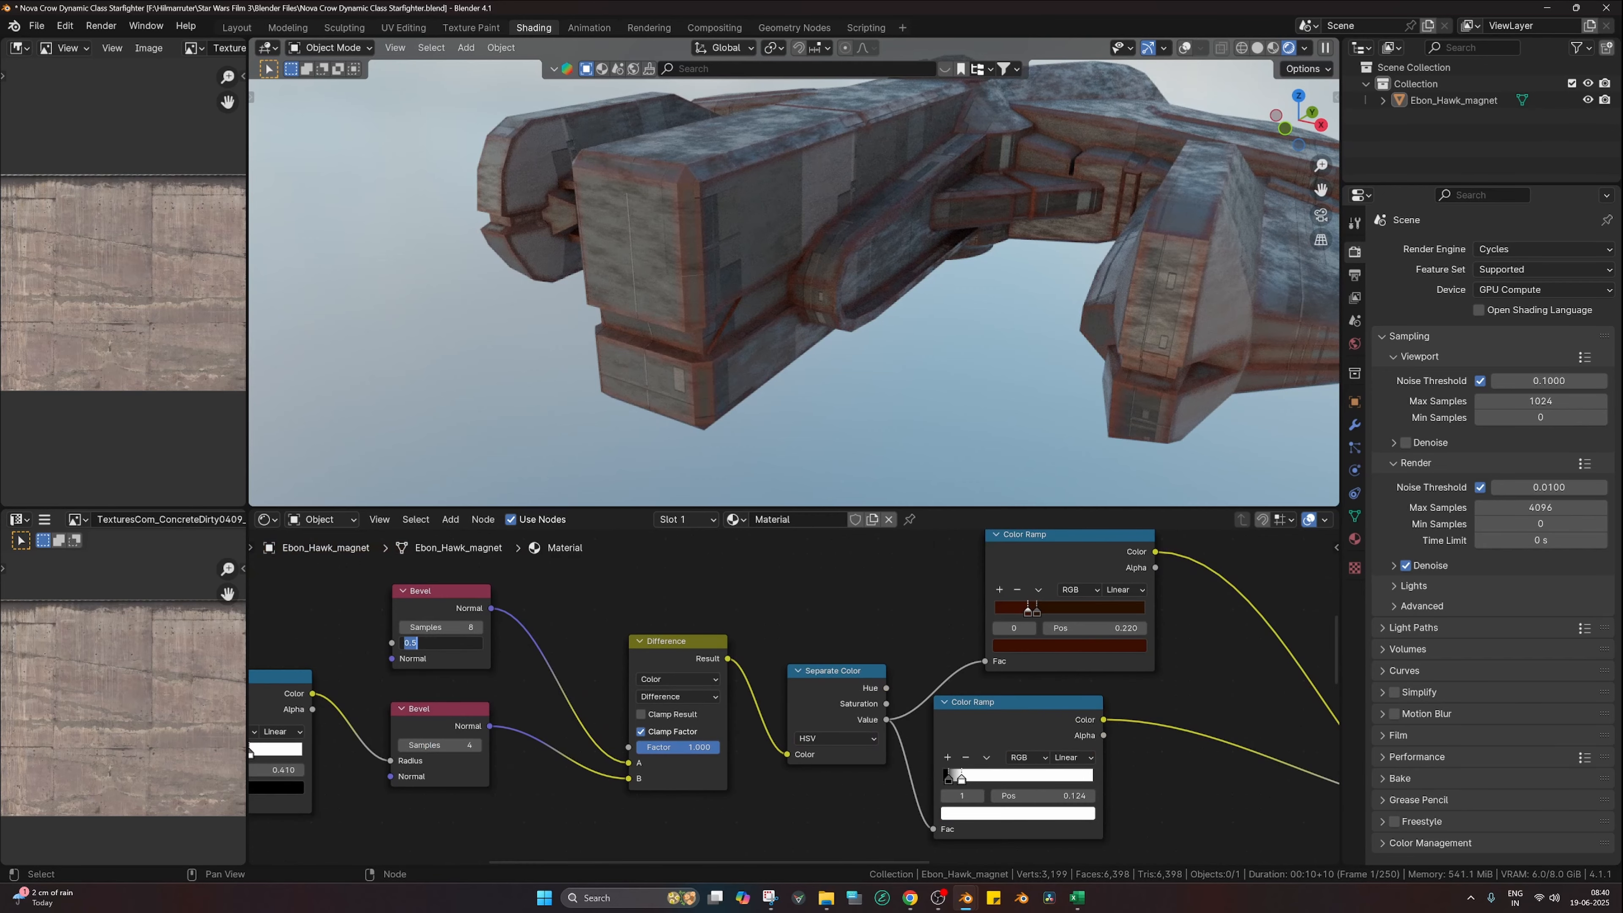
pyautogui.write('1')
pyautogui.press('Return')
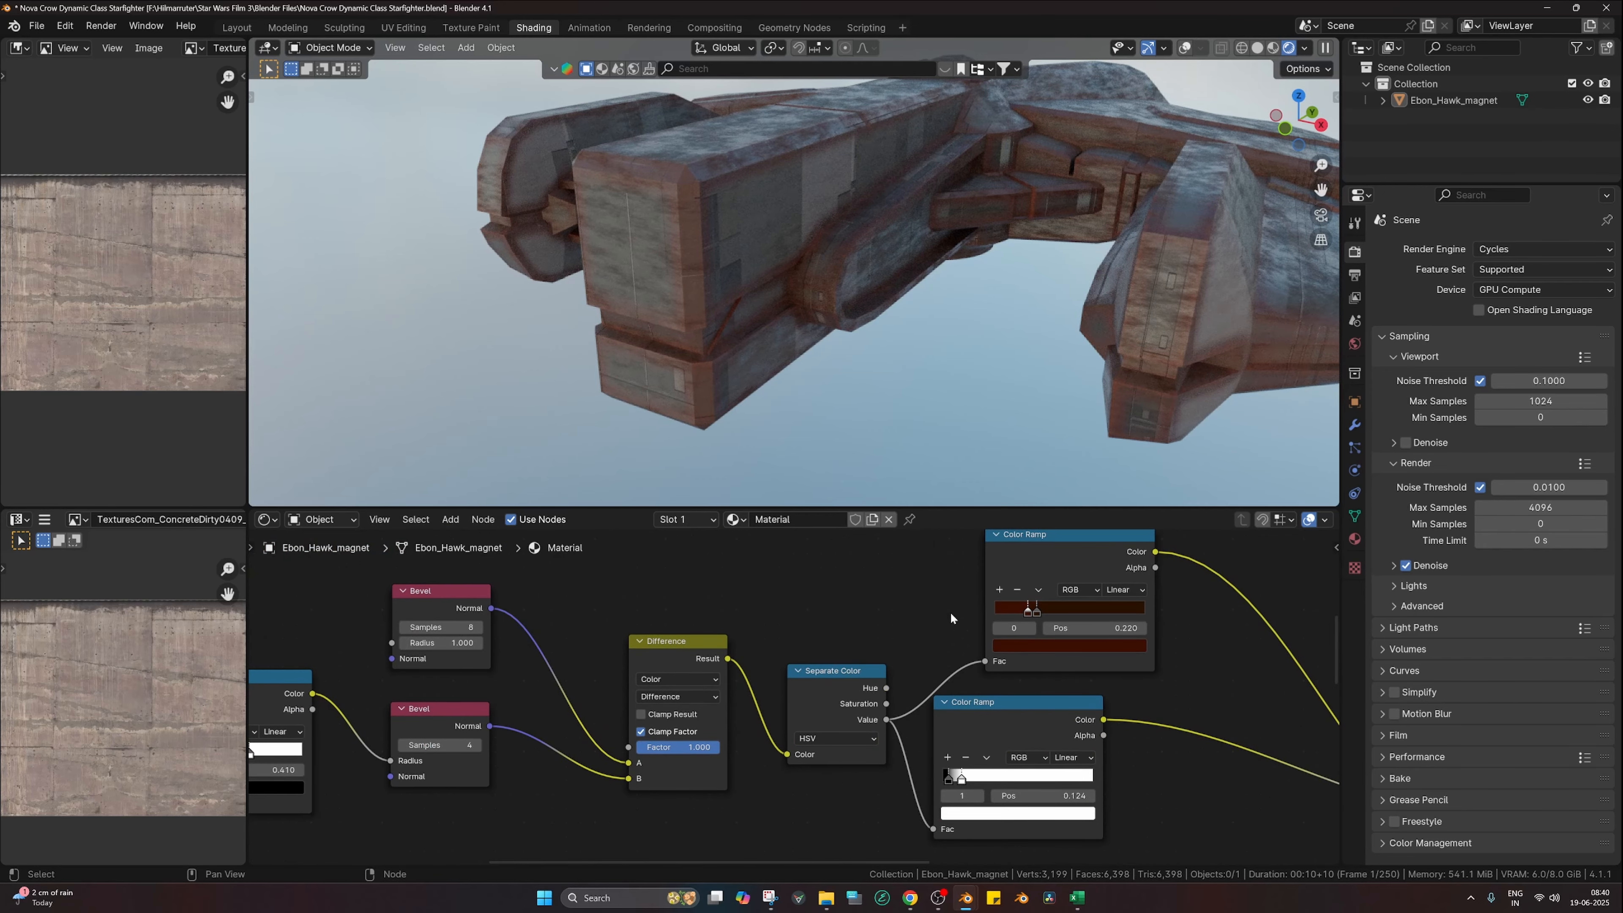
pyautogui.click(1044, 646)
pyautogui.moveTo(1132, 521); pyautogui.dragTo(1135, 513)
# Step: Preview the lower edge mask and widen its ramp's white range, moving Separate Color aside
pyautogui.keyDown('ctrl'); pyautogui.keyDown('shift'); pyautogui.click(984, 727); pyautogui.keyUp('shift'); pyautogui.keyUp('ctrl')
pyautogui.scroll(-4, 990, 722)
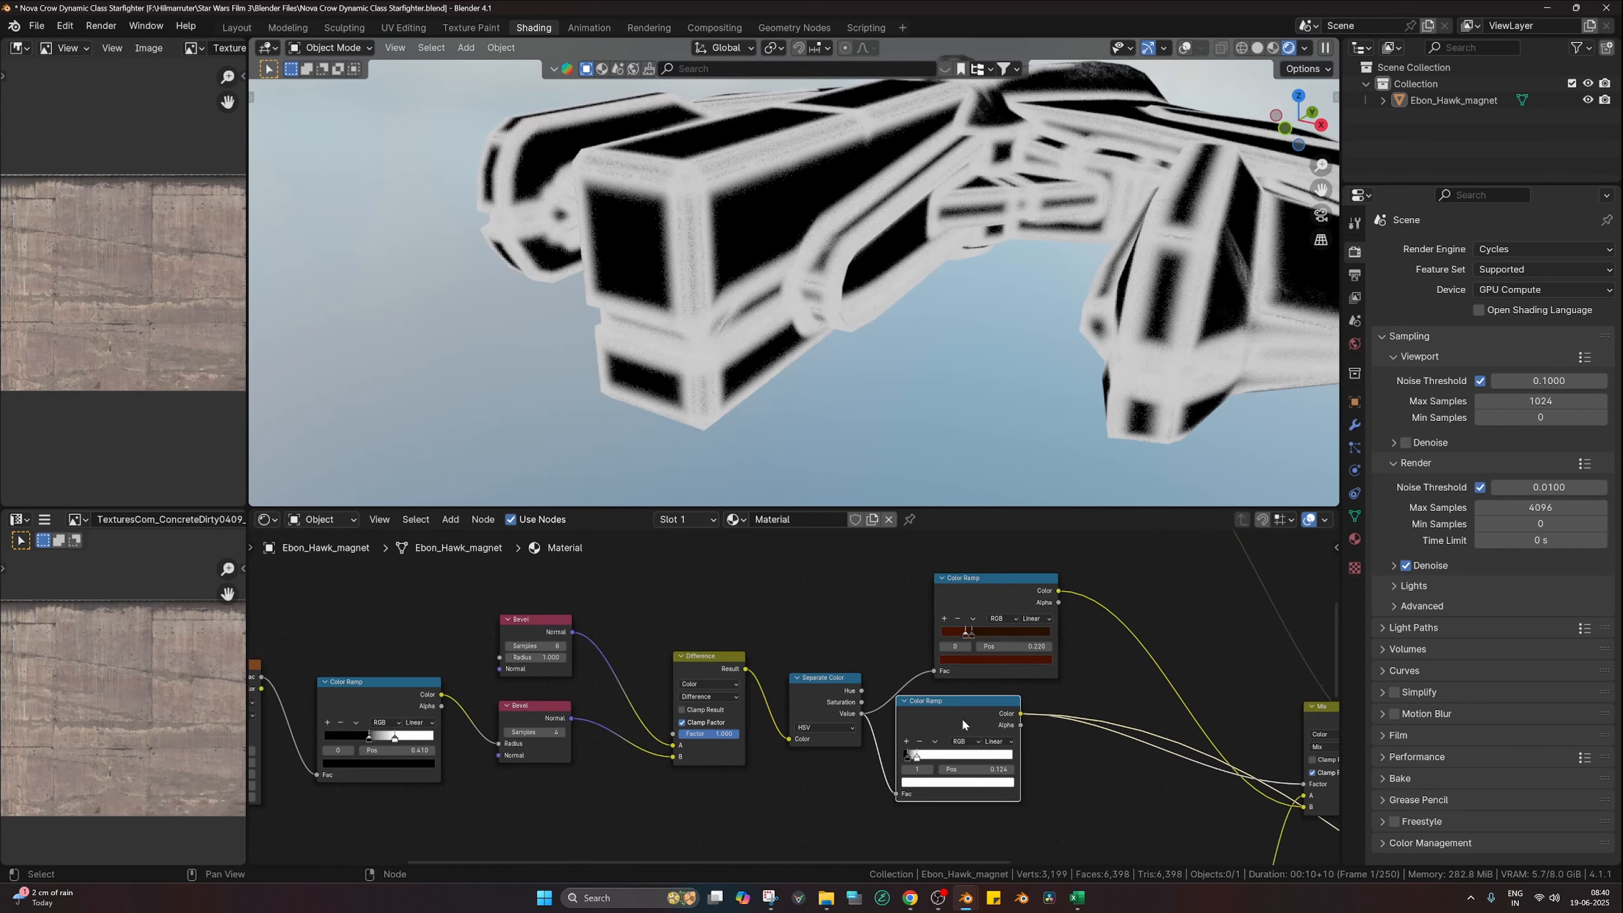
pyautogui.scroll(3, 961, 718)
pyautogui.moveTo(957, 773)
pyautogui.mouseDown()
pyautogui.moveTo(1016, 775)
pyautogui.moveTo(947, 772)
pyautogui.mouseUp()
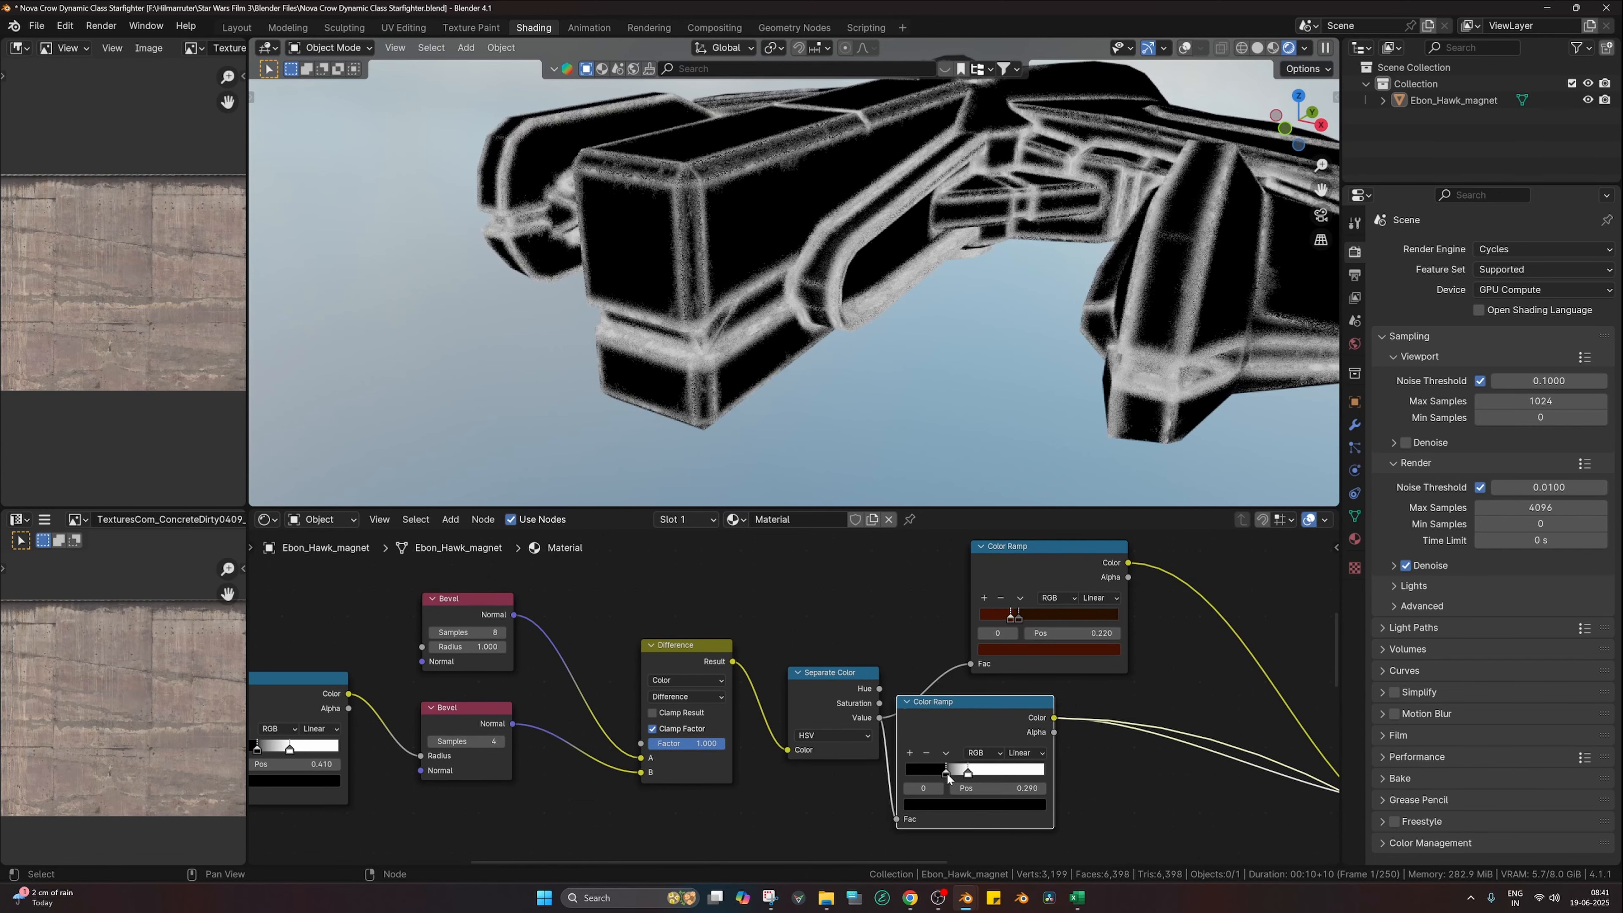
pyautogui.moveTo(820, 744); pyautogui.dragTo(809, 673)
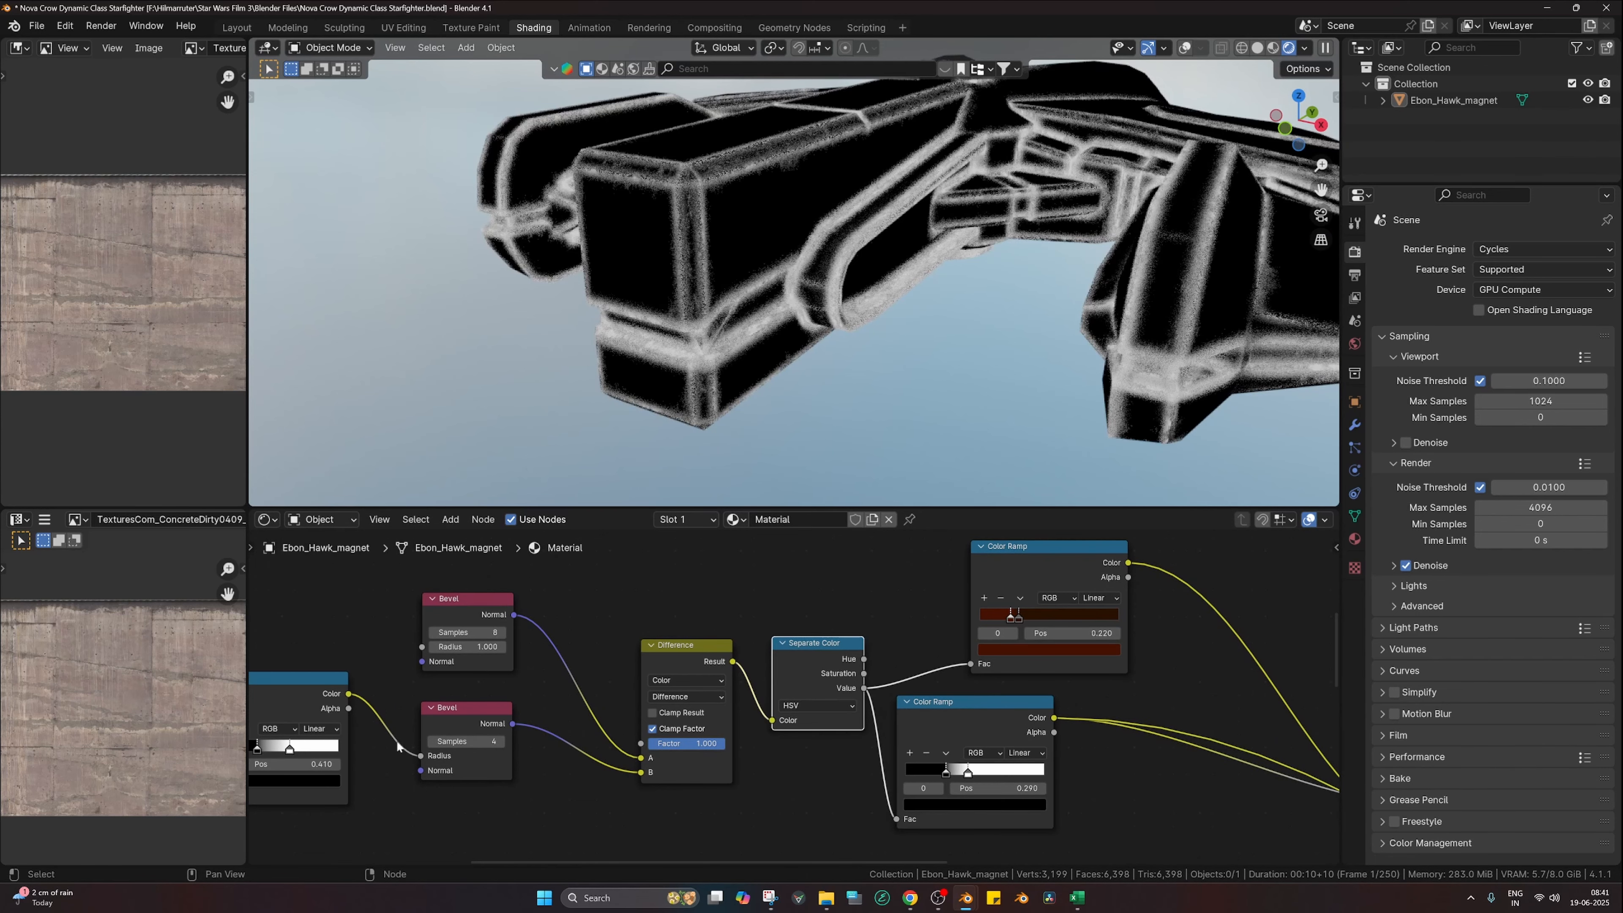
# Step: Retune the noise ramp: a stop near 0.5 and the white stop at 0.625
pyautogui.moveTo(253, 749); pyautogui.dragTo(267, 749)
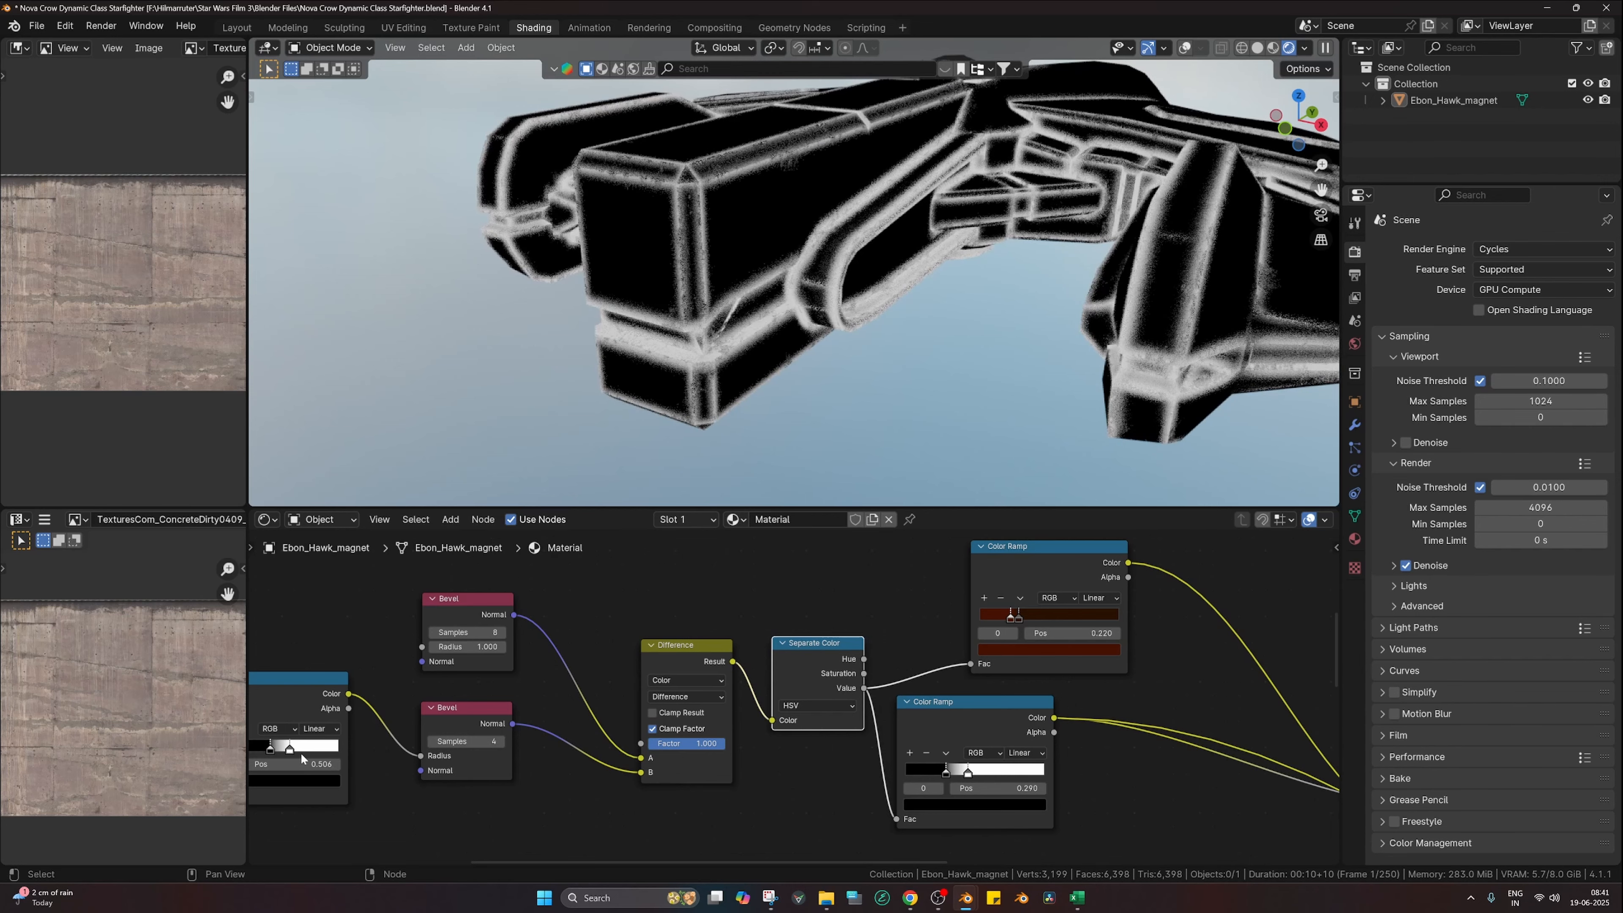
pyautogui.moveTo(367, 748); pyautogui.dragTo(550, 741, button='middle')
pyautogui.scroll(3, 547, 741)
pyautogui.moveTo(452, 742); pyautogui.dragTo(407, 744)
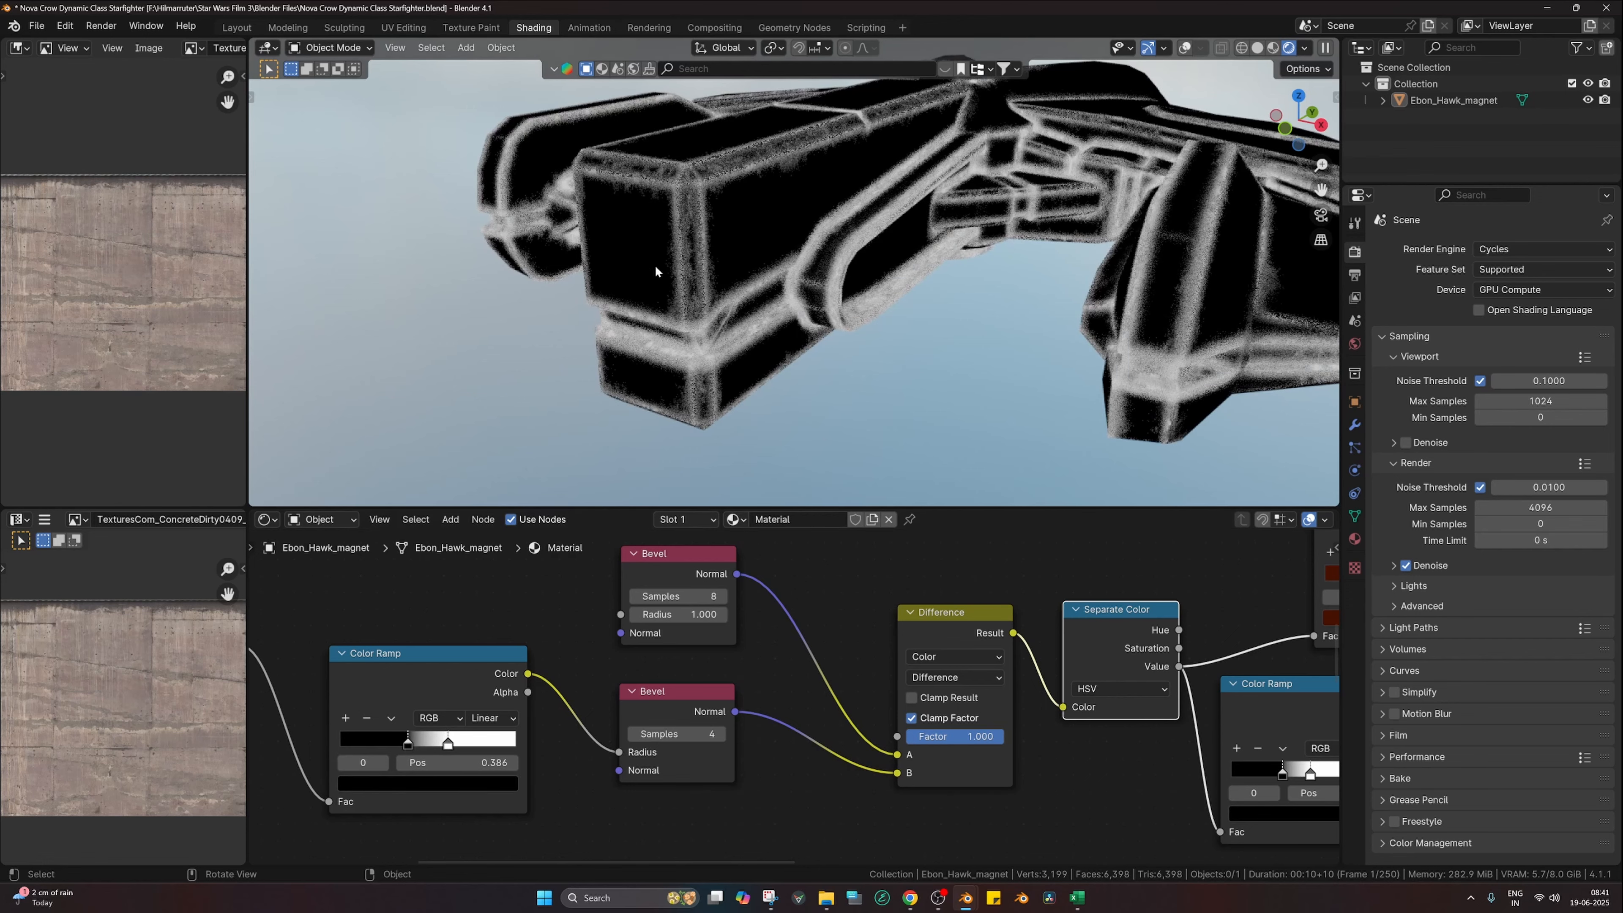
pyautogui.moveTo(448, 745); pyautogui.dragTo(427, 745)
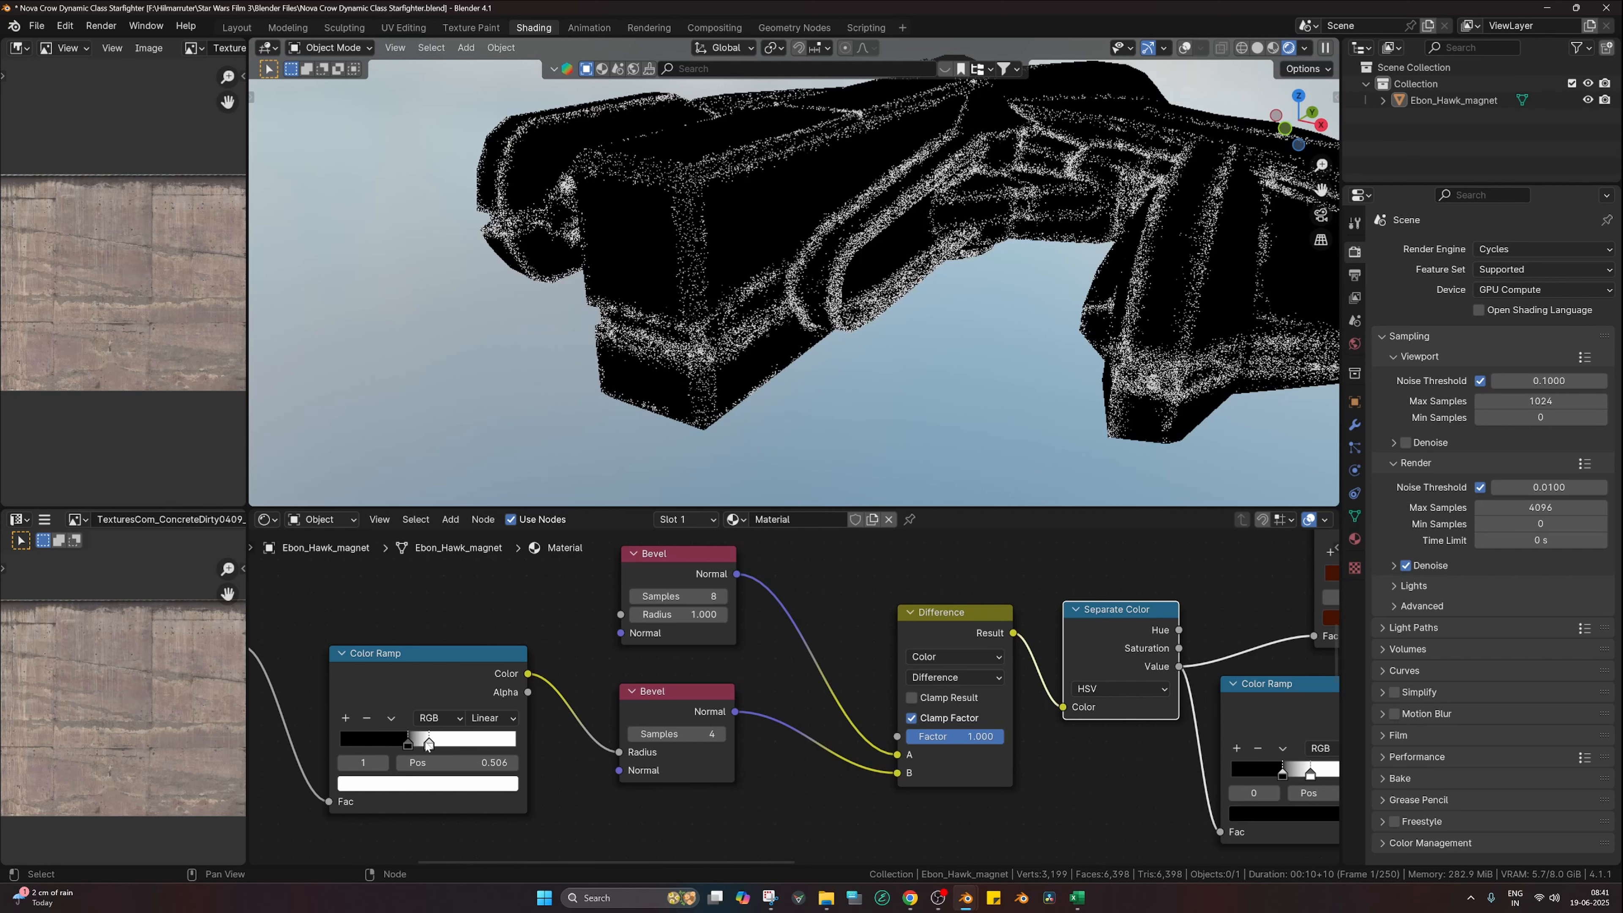
# Step: Show the full textured material again and select the upper Bevel node
pyautogui.keyDown('ctrl'); pyautogui.moveTo(1093, 743); pyautogui.dragTo(814, 701, button='middle'); pyautogui.keyUp('ctrl')
pyautogui.moveTo(987, 758); pyautogui.dragTo(834, 663, button='middle')
pyautogui.keyDown('ctrl'); pyautogui.moveTo(1162, 790); pyautogui.dragTo(1069, 773, button='middle'); pyautogui.keyUp('ctrl')
pyautogui.keyDown('ctrl'); pyautogui.keyDown('shift'); pyautogui.click(1185, 790); pyautogui.keyUp('shift'); pyautogui.keyUp('ctrl')
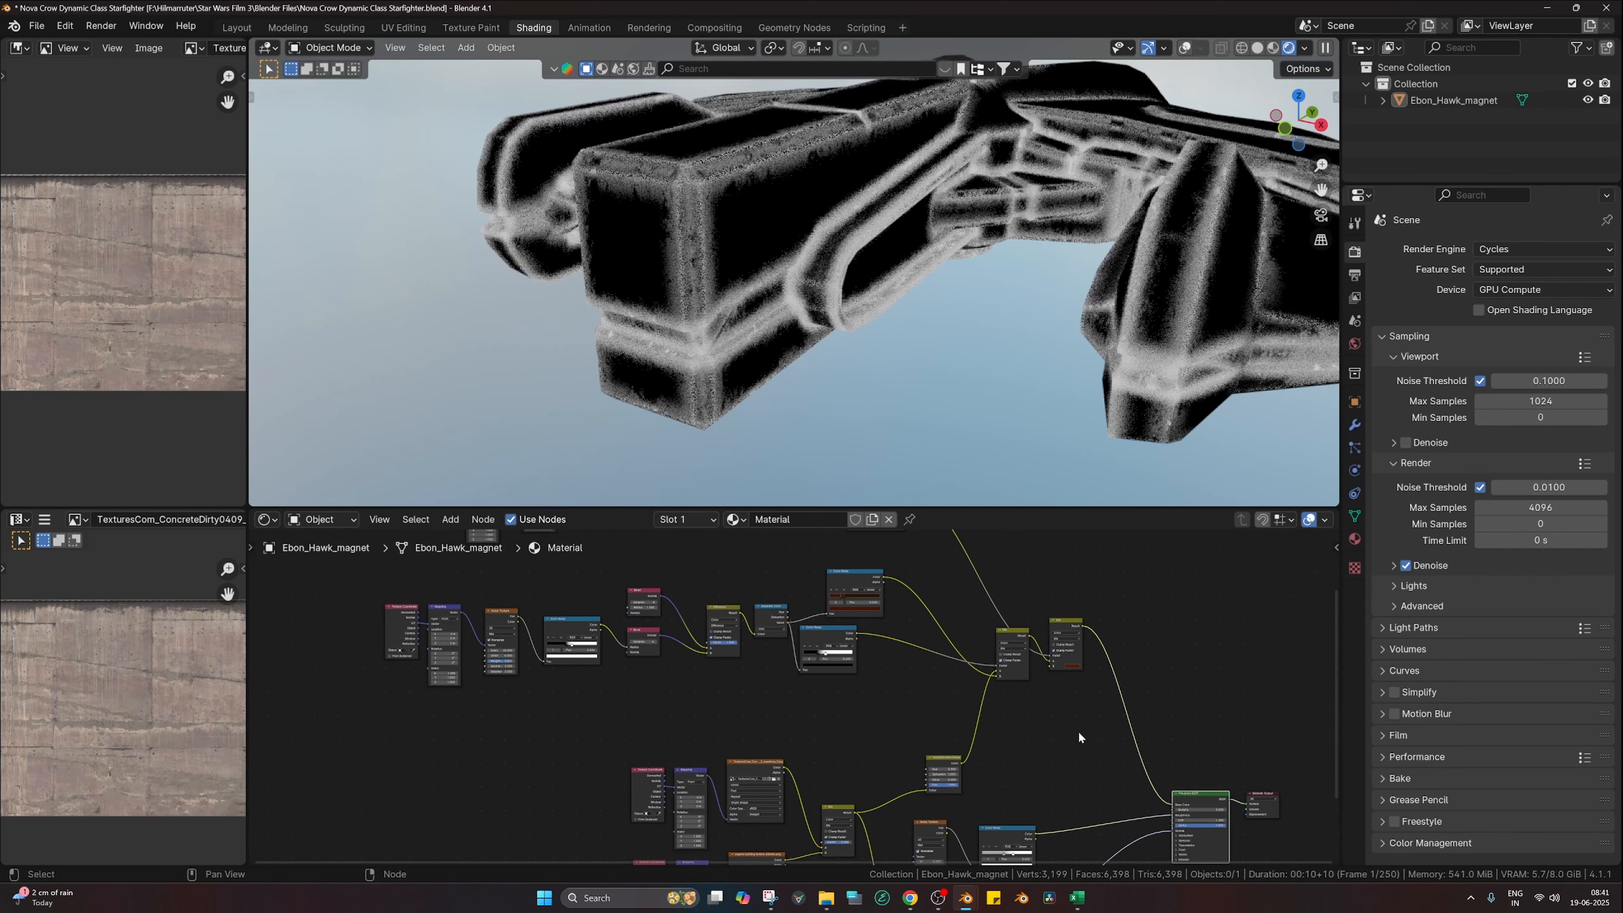
pyautogui.scroll(3, 746, 403)
pyautogui.keyDown('ctrl'); pyautogui.moveTo(595, 659); pyautogui.dragTo(741, 678, button='middle'); pyautogui.keyUp('ctrl')
pyautogui.moveTo(741, 575); pyautogui.dragTo(842, 754, button='middle')
pyautogui.click(850, 631)
# Step: Try an upper Bevel radius of 2, then return it to 1.000
pyautogui.doubleClick(844, 682)
pyautogui.write('2')
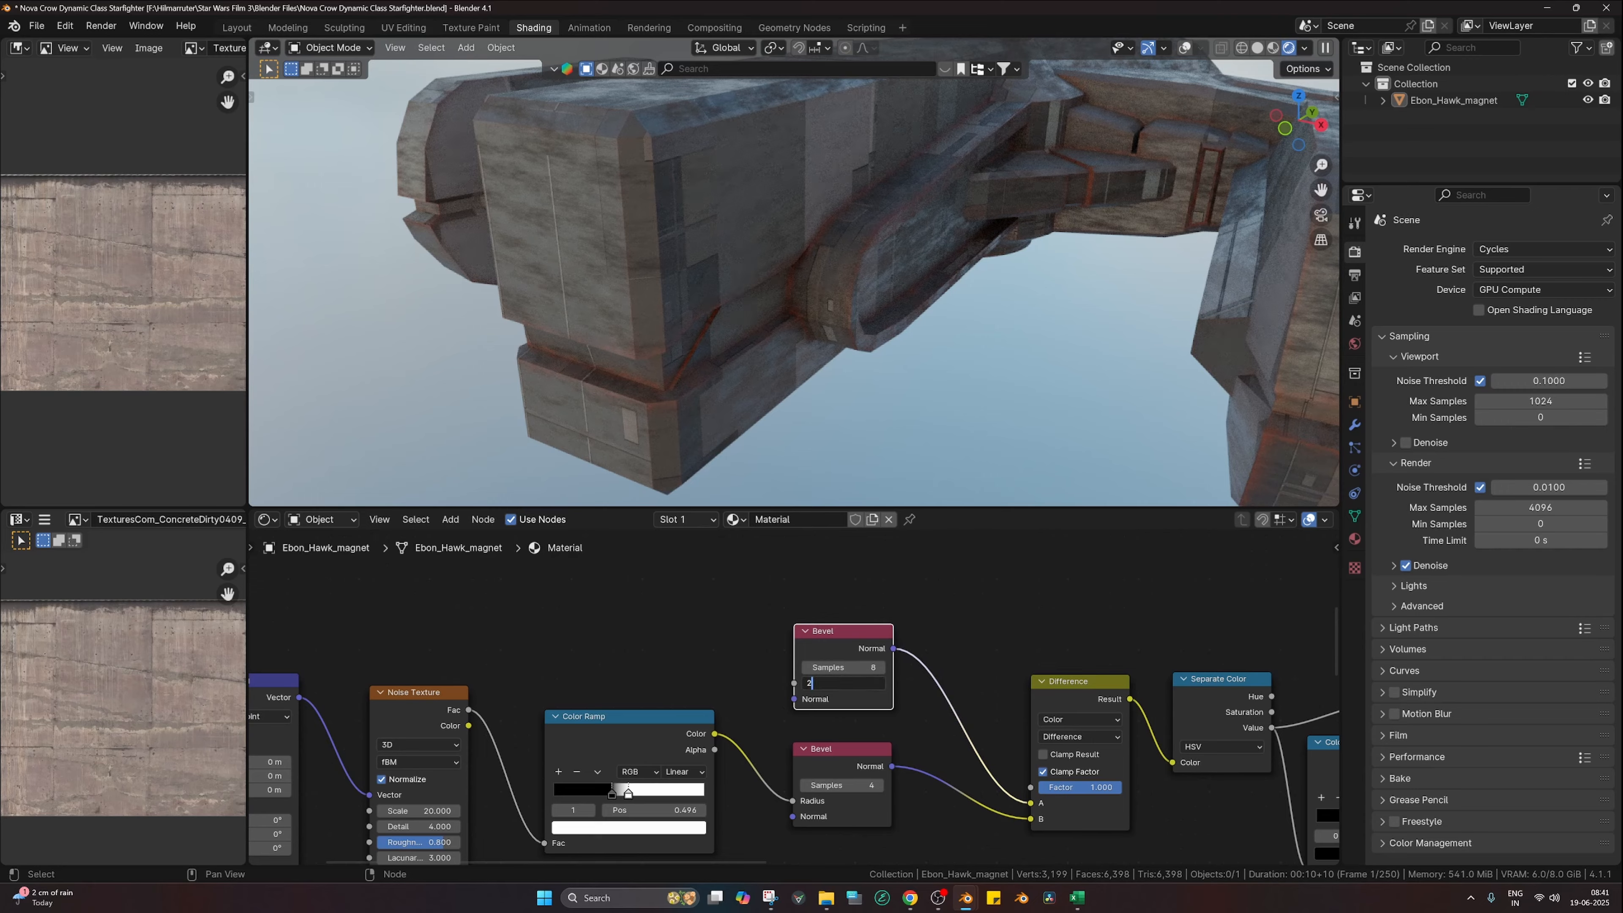
pyautogui.press('Return')
pyautogui.doubleClick(844, 682)
pyautogui.write('1')
pyautogui.press('Return')
# Step: Test noise ramp stops (black at 0, white at 0.396), then undo the changes
pyautogui.moveTo(611, 793); pyautogui.dragTo(714, 799)
pyautogui.moveTo(608, 791); pyautogui.dragTo(523, 800)
pyautogui.moveTo(703, 794); pyautogui.dragTo(605, 787)
pyautogui.hotkey('ctrl', 'z')
pyautogui.hotkey('ctrl', 'z')
pyautogui.hotkey('ctrl', 'z')
pyautogui.hotkey('ctrl', 'z')
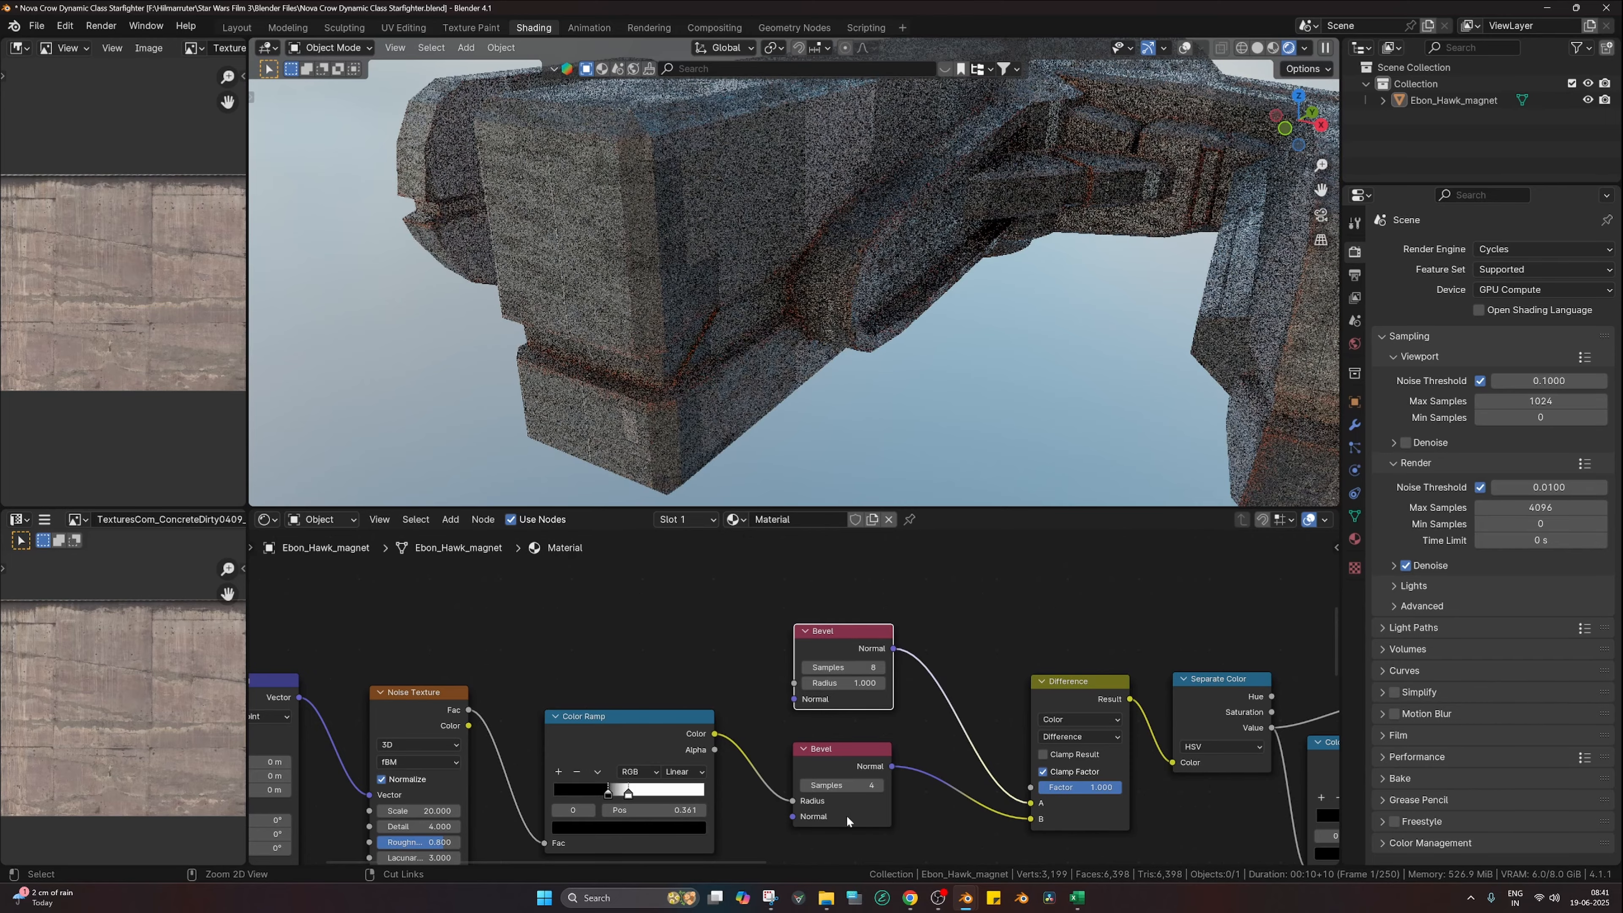
# Step: Drag the lower ramp's white stop left to about 0.157 to spread the wear
pyautogui.moveTo(874, 802); pyautogui.dragTo(788, 694, button='middle')
pyautogui.moveTo(1134, 718); pyautogui.dragTo(919, 720, button='middle')
pyautogui.moveTo(1085, 714); pyautogui.dragTo(1022, 717)
pyautogui.moveTo(1152, 716); pyautogui.dragTo(1041, 719)
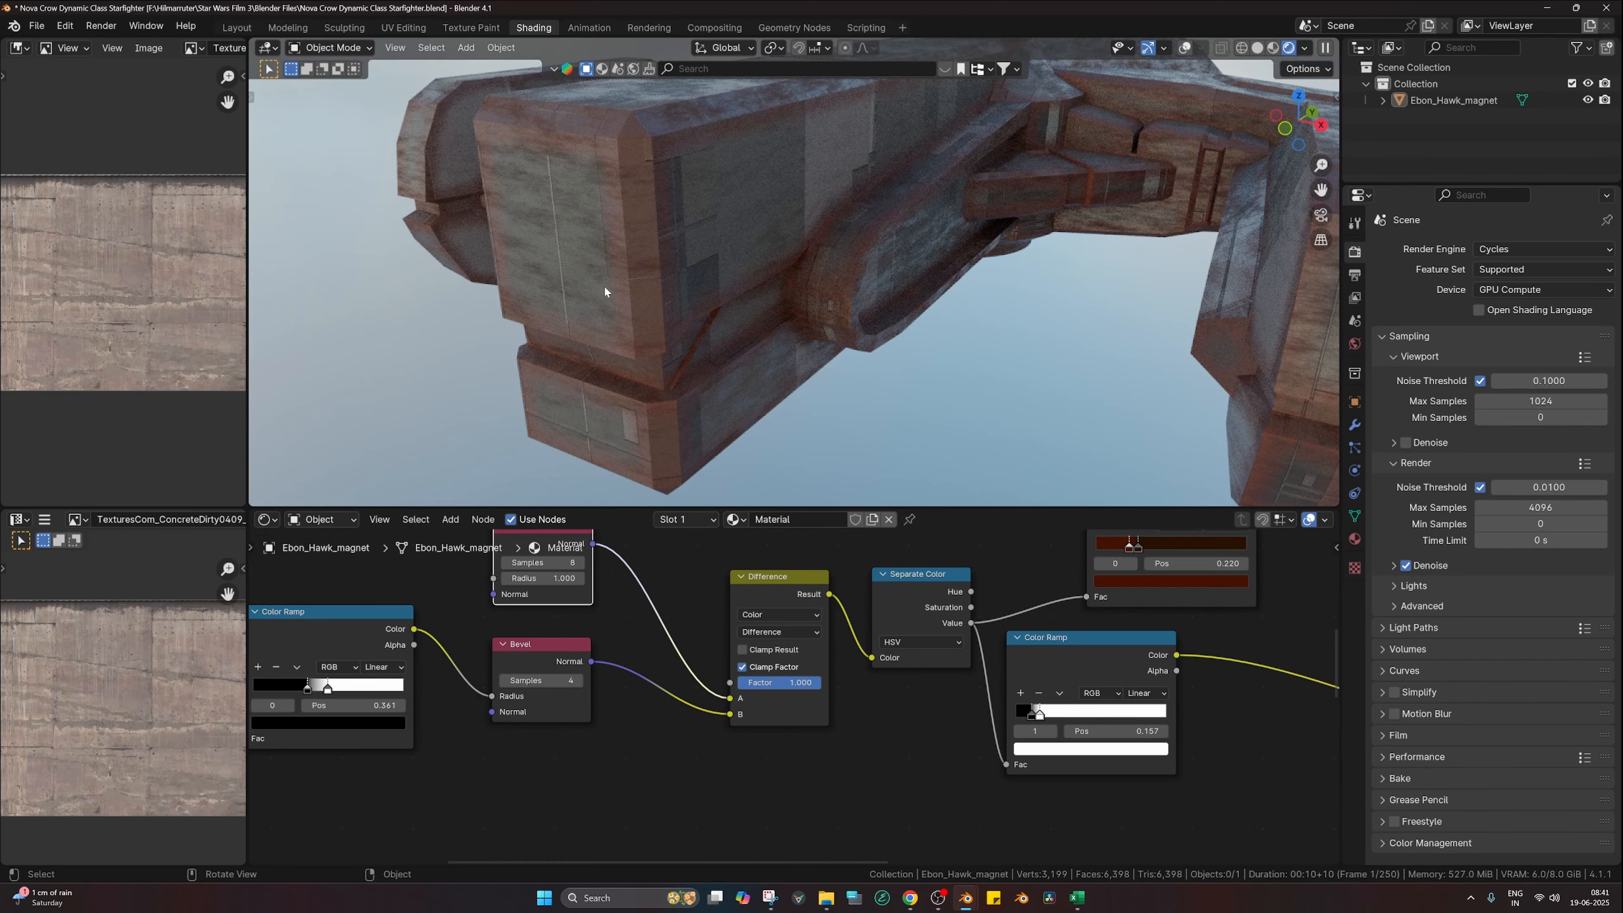
pyautogui.scroll(-2, 1277, 811)
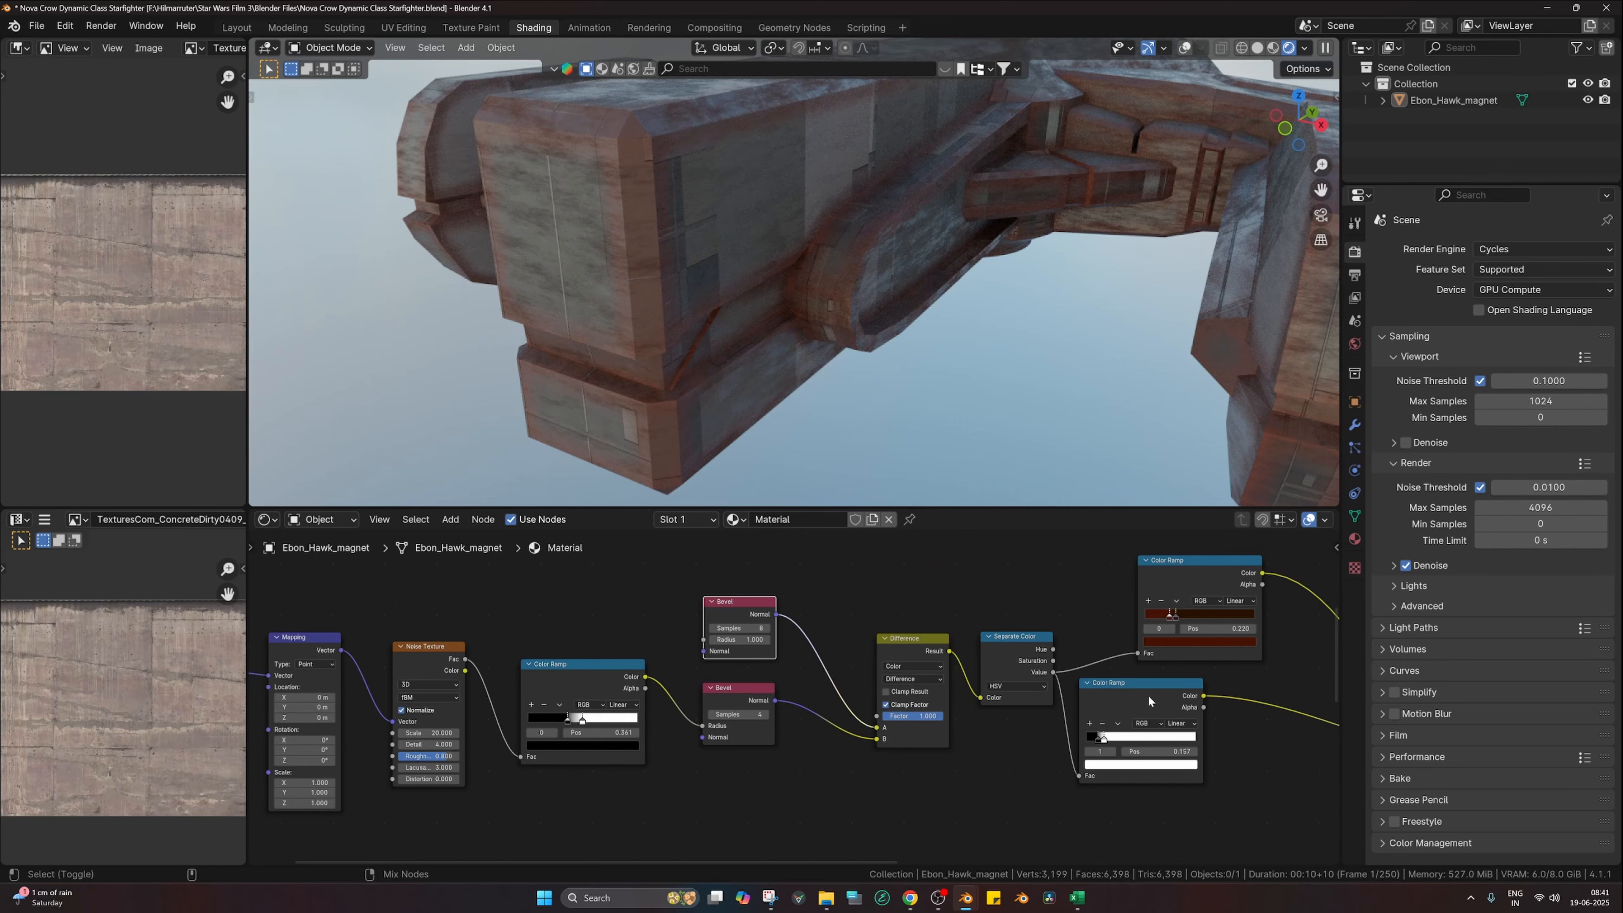
# Step: Preview the lower mask, set the noise ramp black stop to 0.204 and lower ramp stop to 0.337
pyautogui.keyDown('ctrl'); pyautogui.keyDown('shift'); pyautogui.click(1147, 695); pyautogui.keyUp('shift'); pyautogui.keyUp('ctrl')
pyautogui.moveTo(567, 718); pyautogui.dragTo(549, 726)
pyautogui.scroll(3, 793, 704)
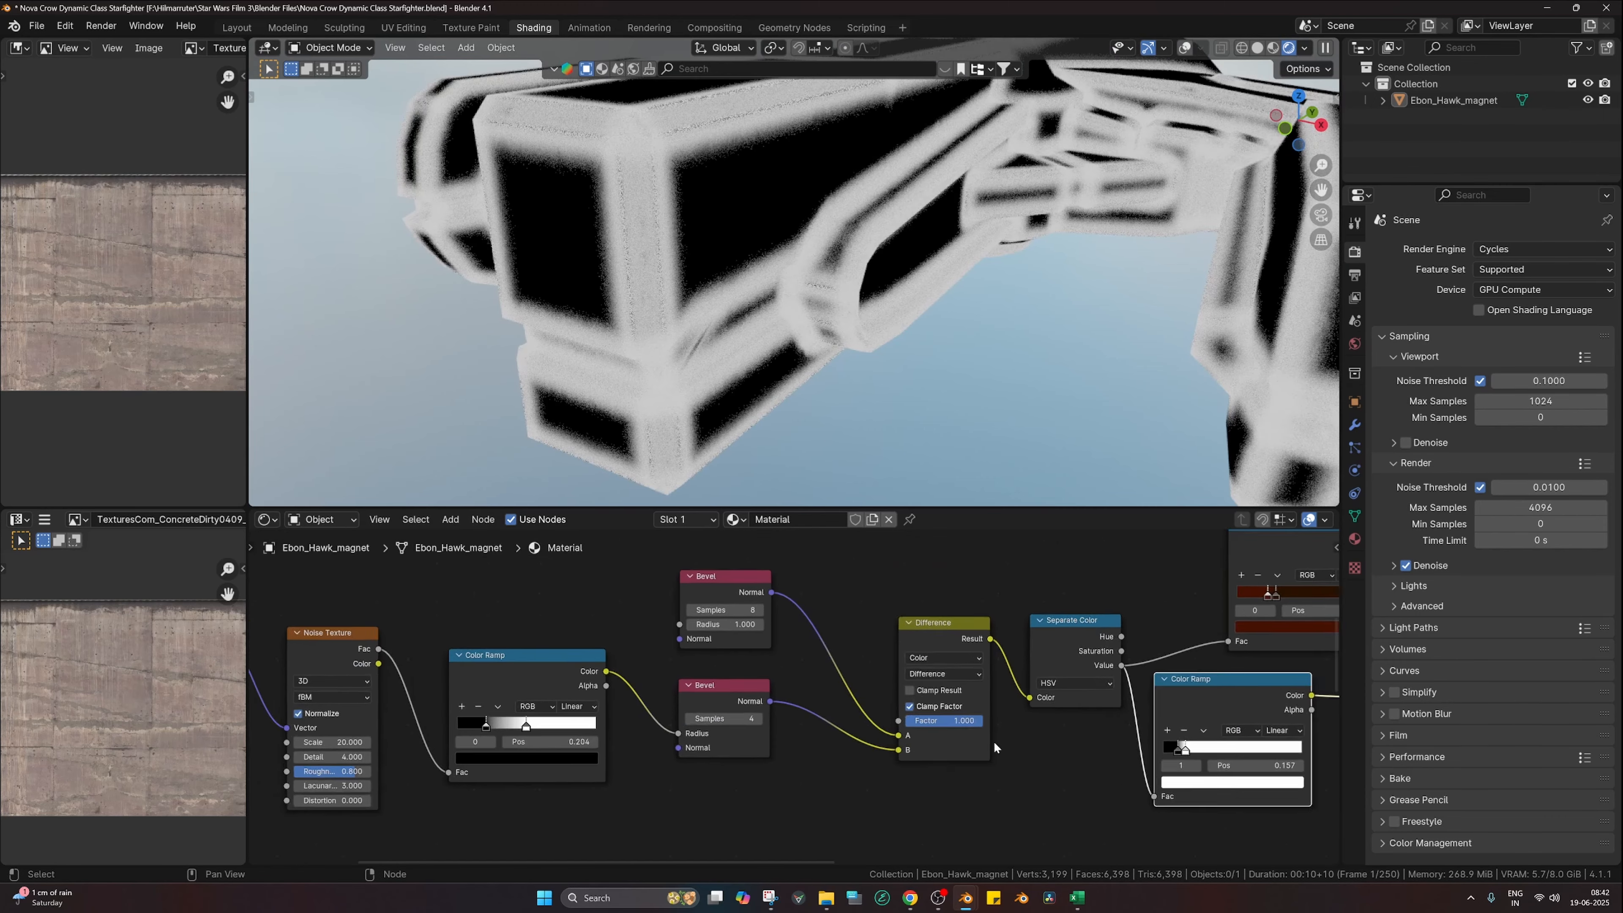
pyautogui.moveTo(1003, 740); pyautogui.dragTo(673, 705, button='middle')
pyautogui.scroll(3, 724, 705)
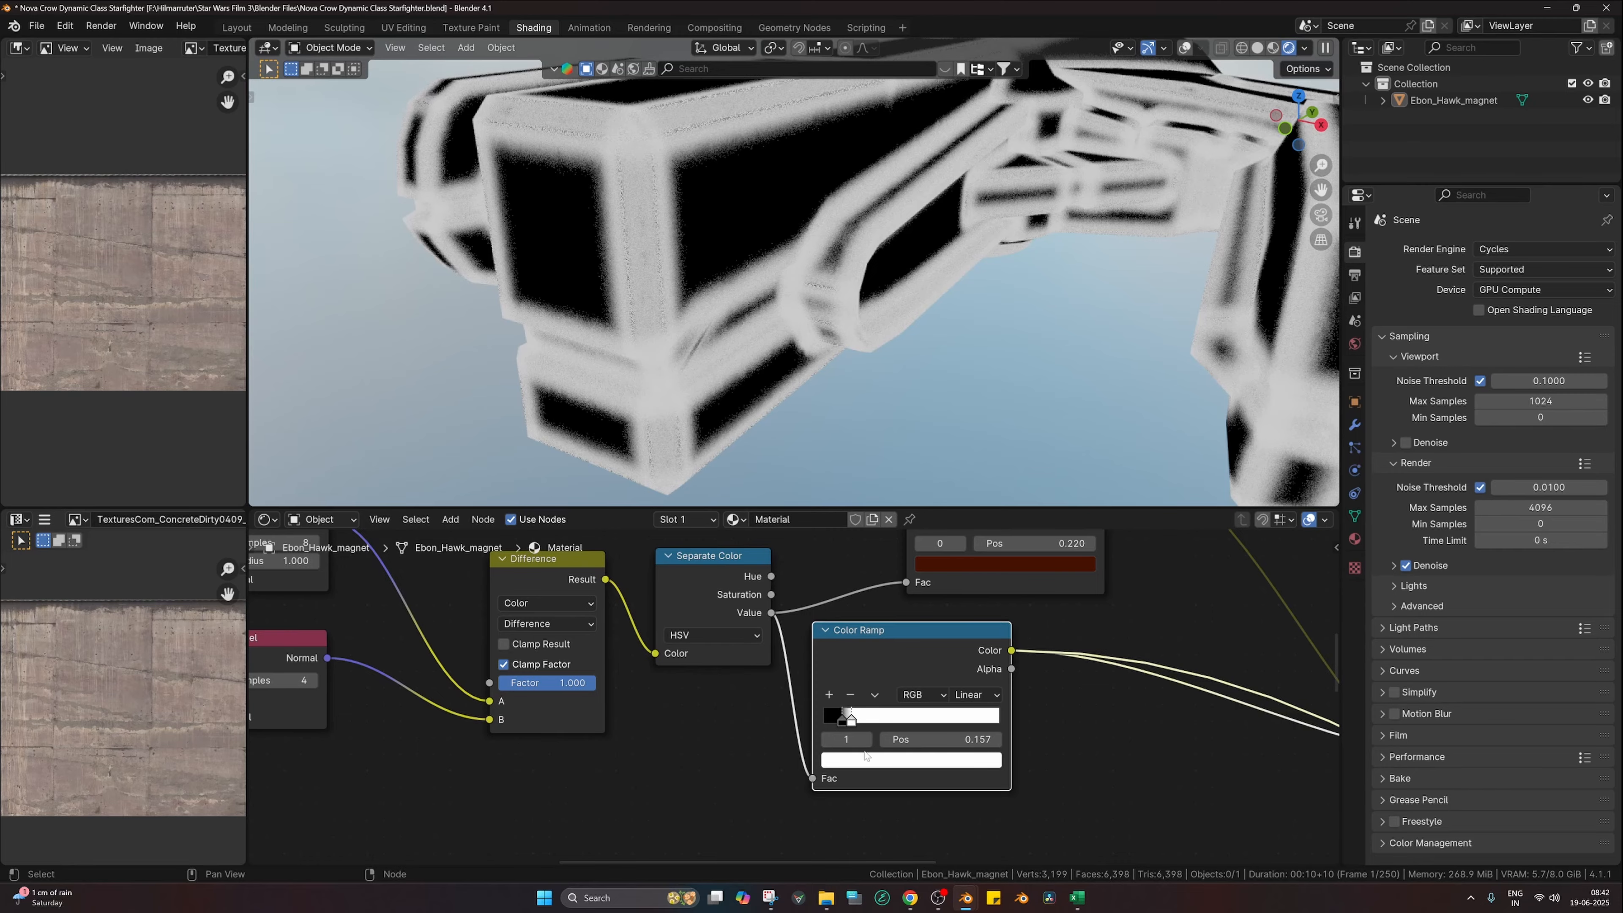
pyautogui.click(831, 716)
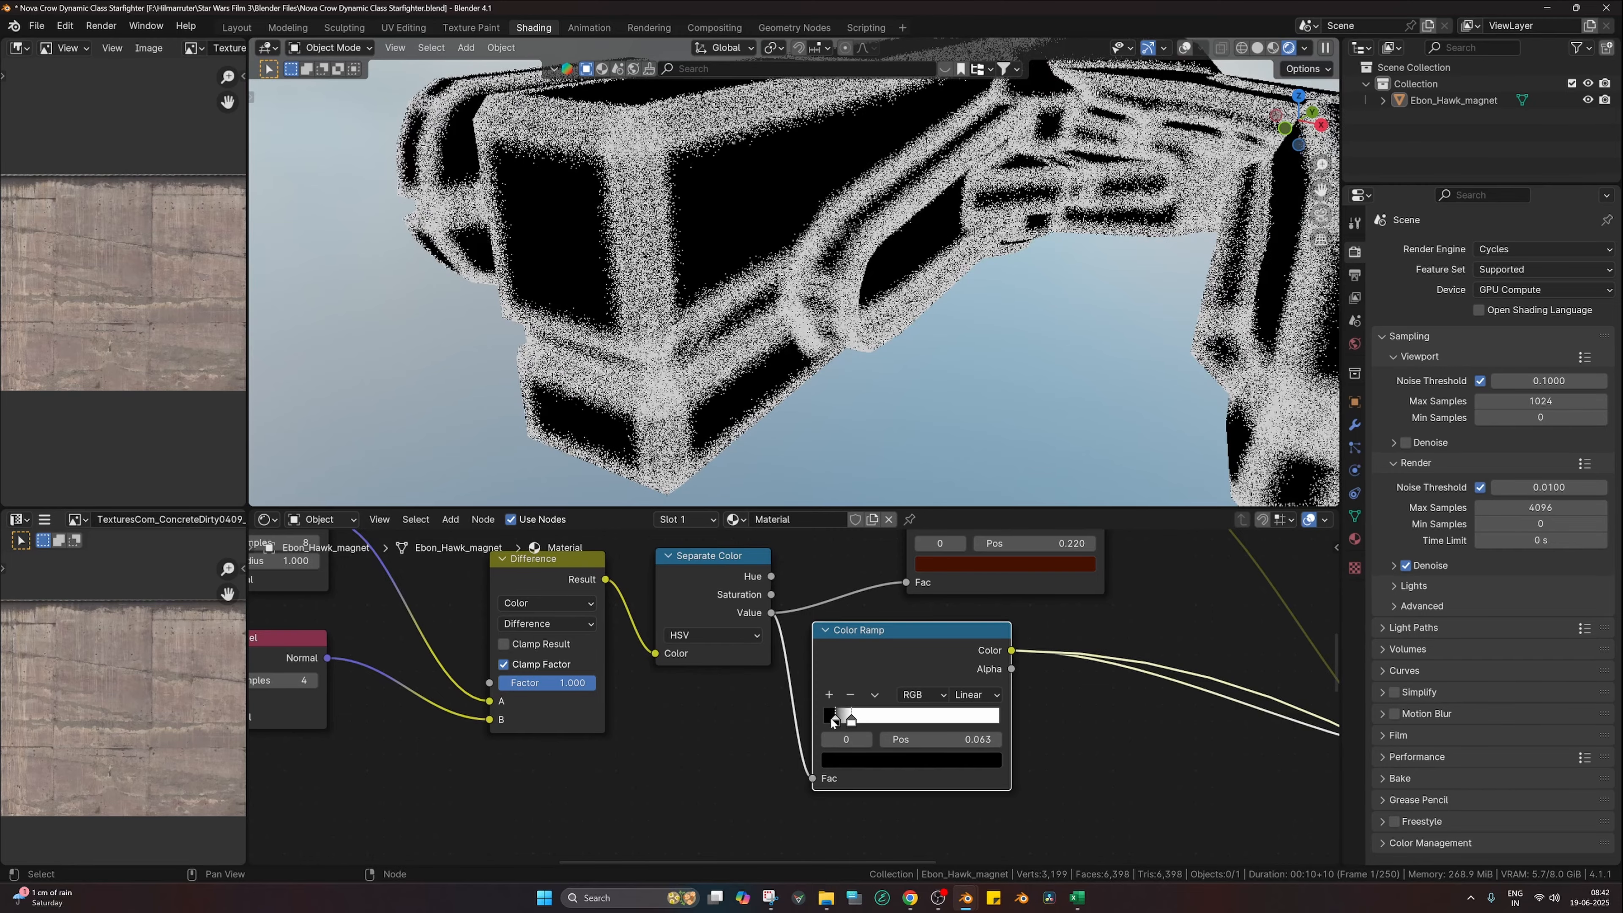
pyautogui.moveTo(831, 716); pyautogui.dragTo(887, 721)
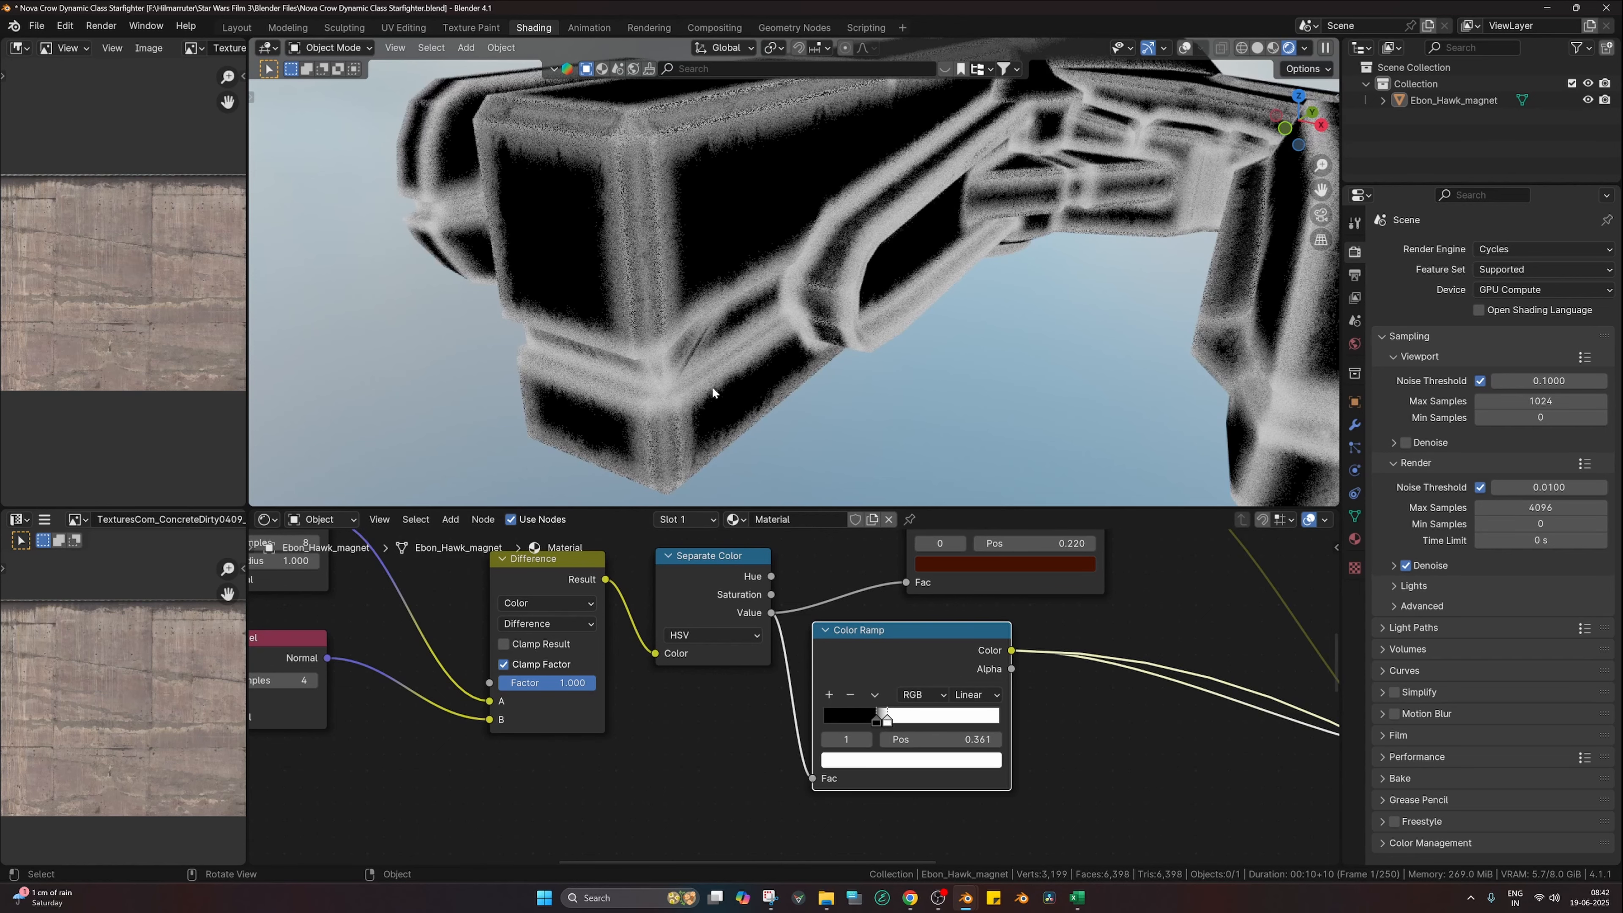
# Step: Set the Noise Texture Scale to 10, try Detail 8, then keep Detail at 4
pyautogui.moveTo(677, 688); pyautogui.dragTo(990, 717, button='middle')
pyautogui.moveTo(385, 722); pyautogui.dragTo(696, 695, button='middle')
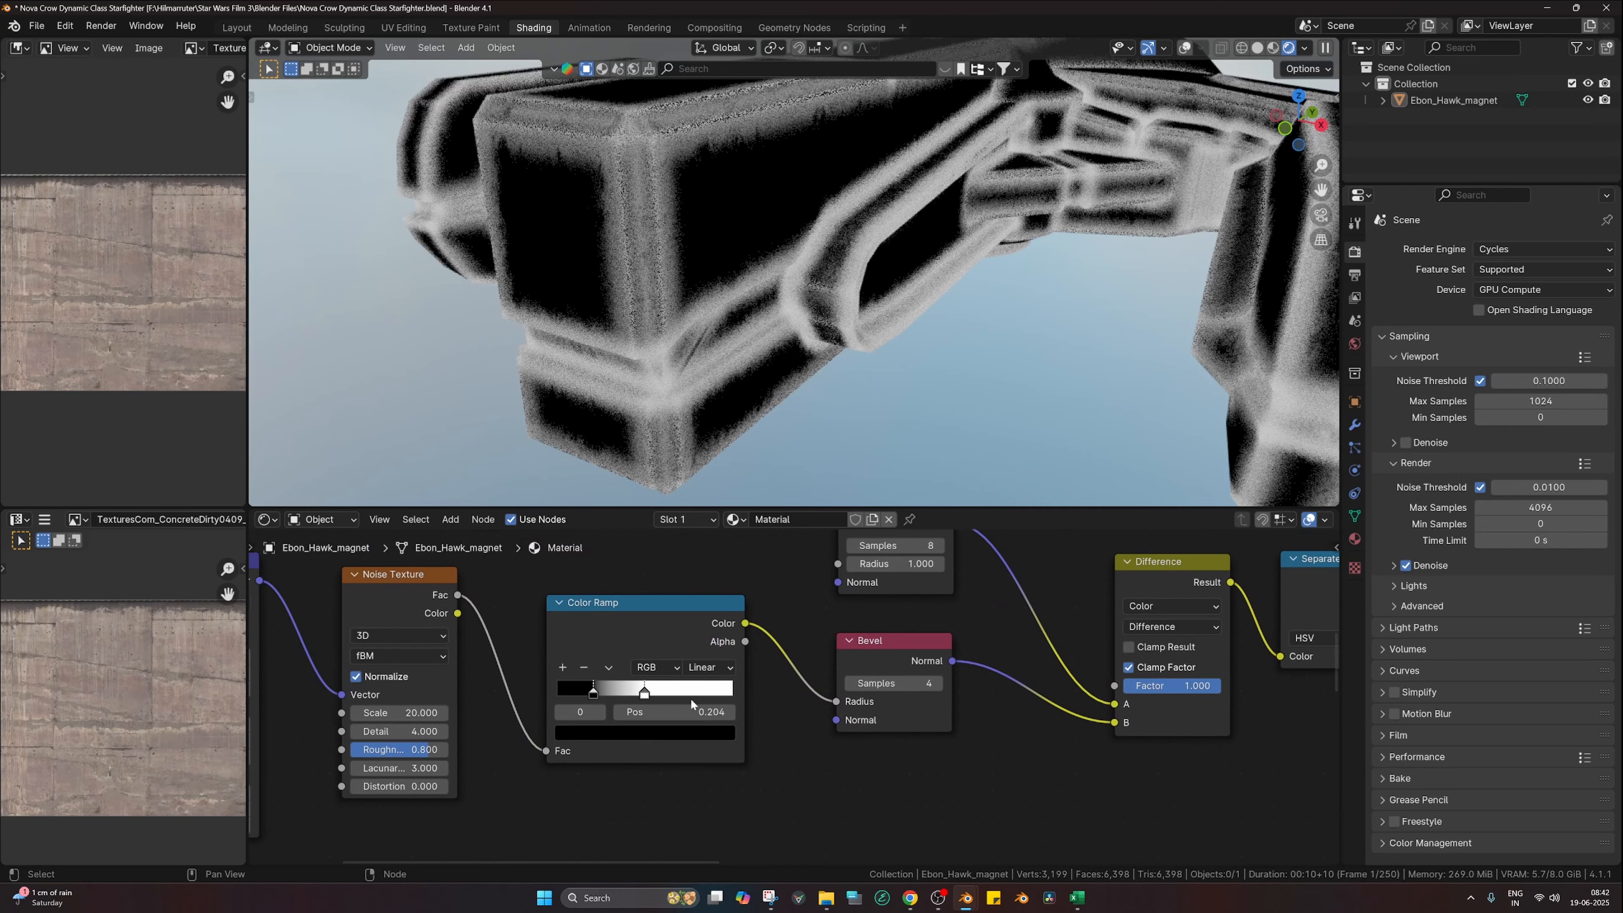
pyautogui.moveTo(421, 714)
pyautogui.mouseDown()
pyautogui.moveTo(442, 715)
pyautogui.moveTo(414, 712)
pyautogui.mouseUp()
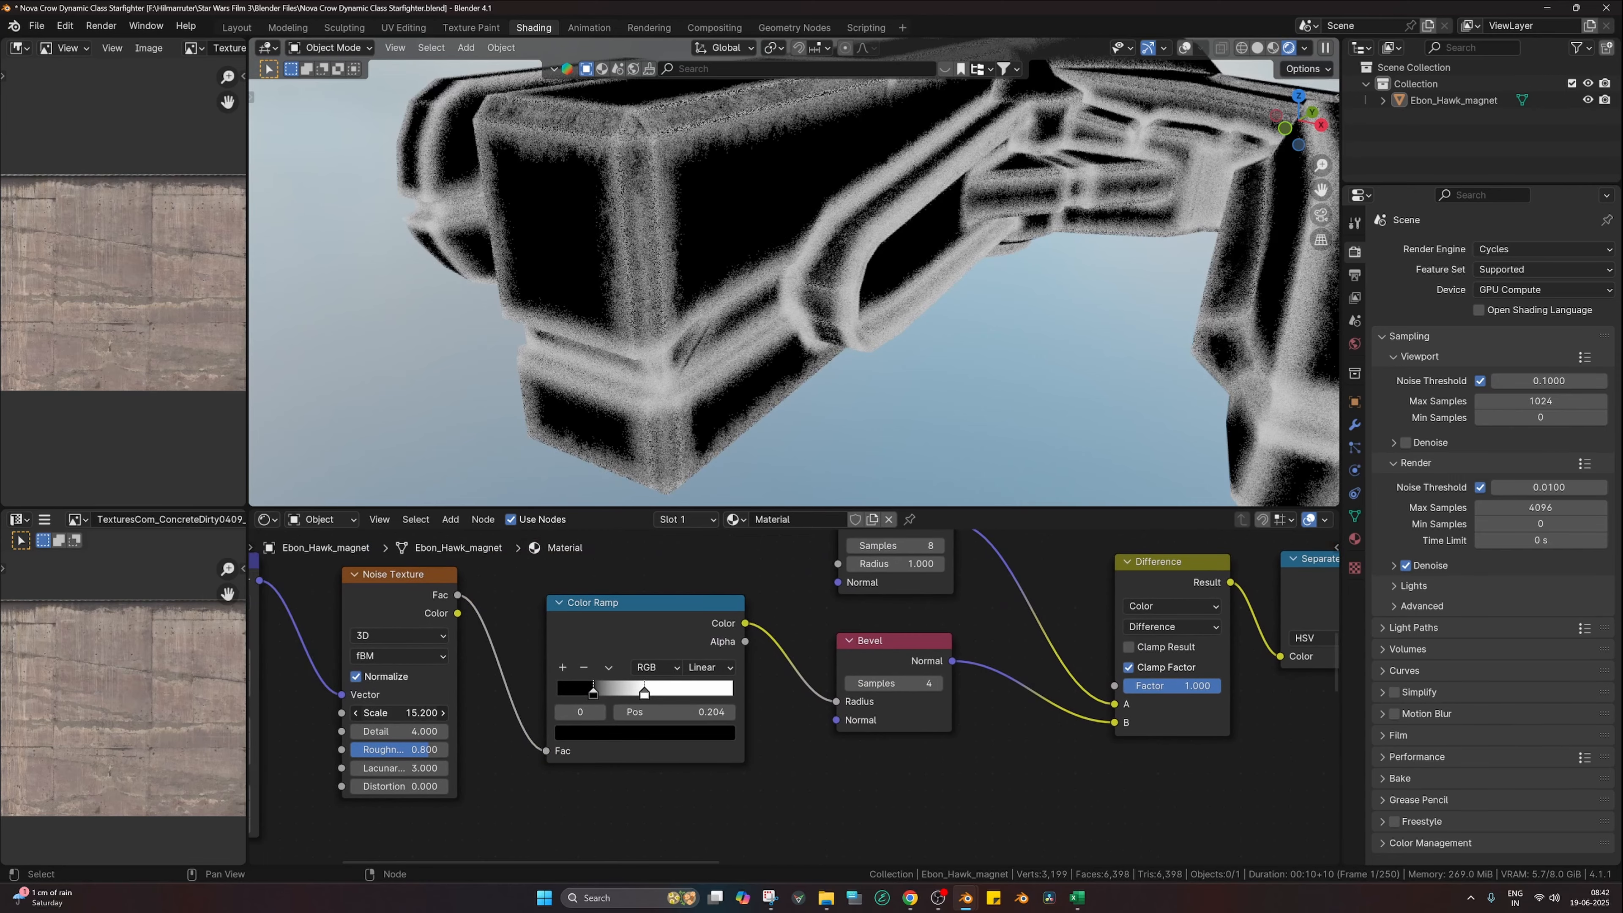
pyautogui.click(414, 712)
pyautogui.write('10')
pyautogui.press('Return')
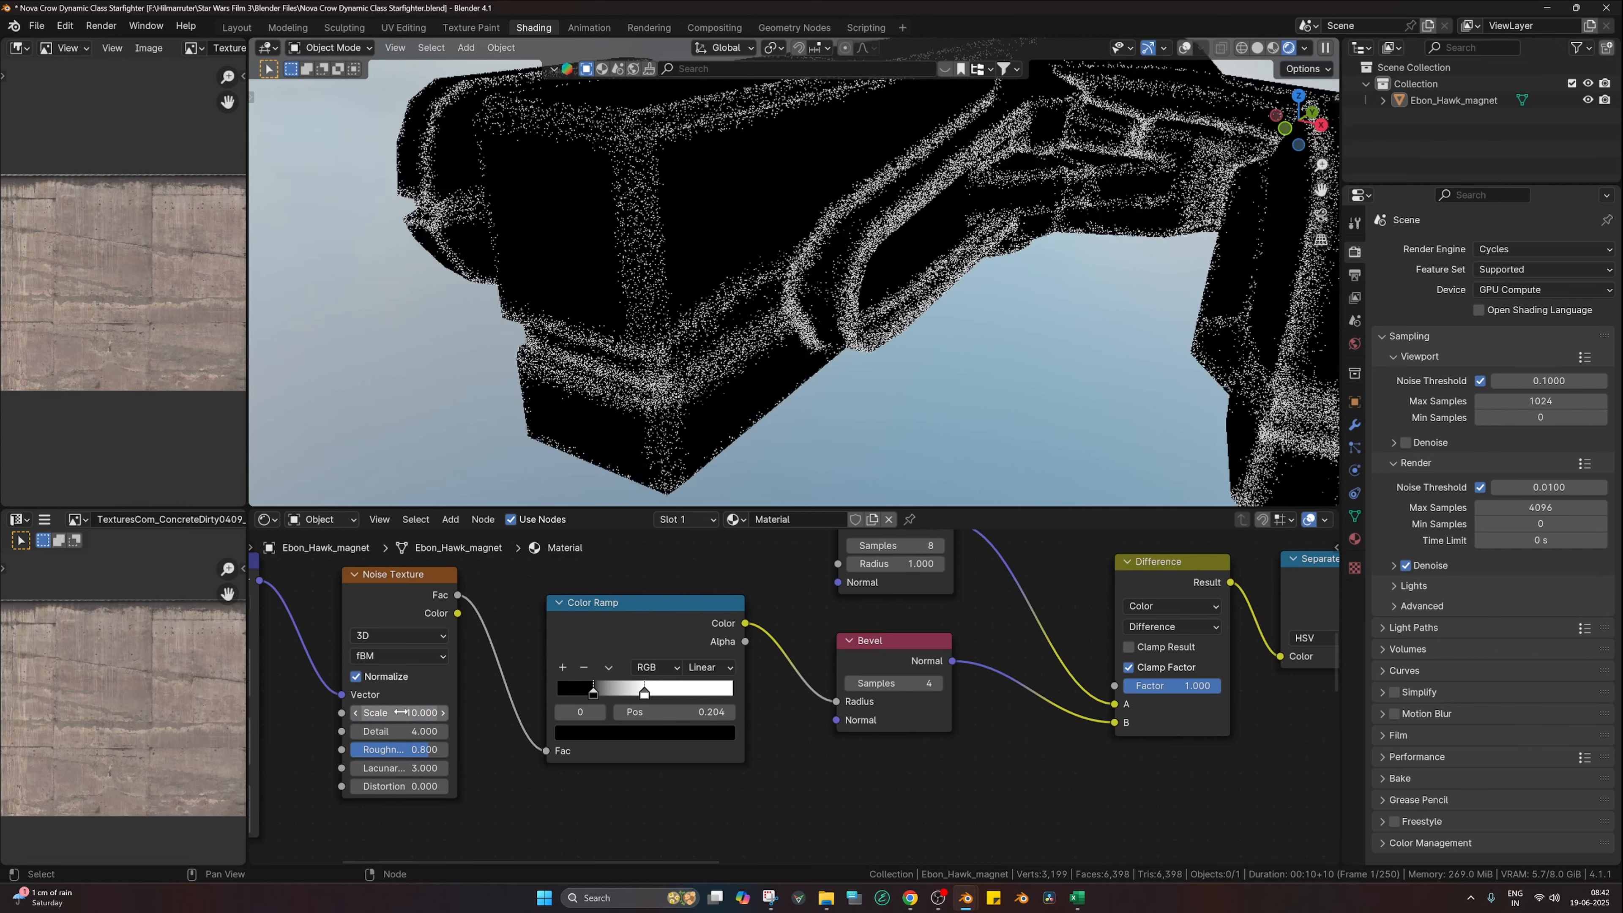
pyautogui.click(400, 736)
pyautogui.write('8')
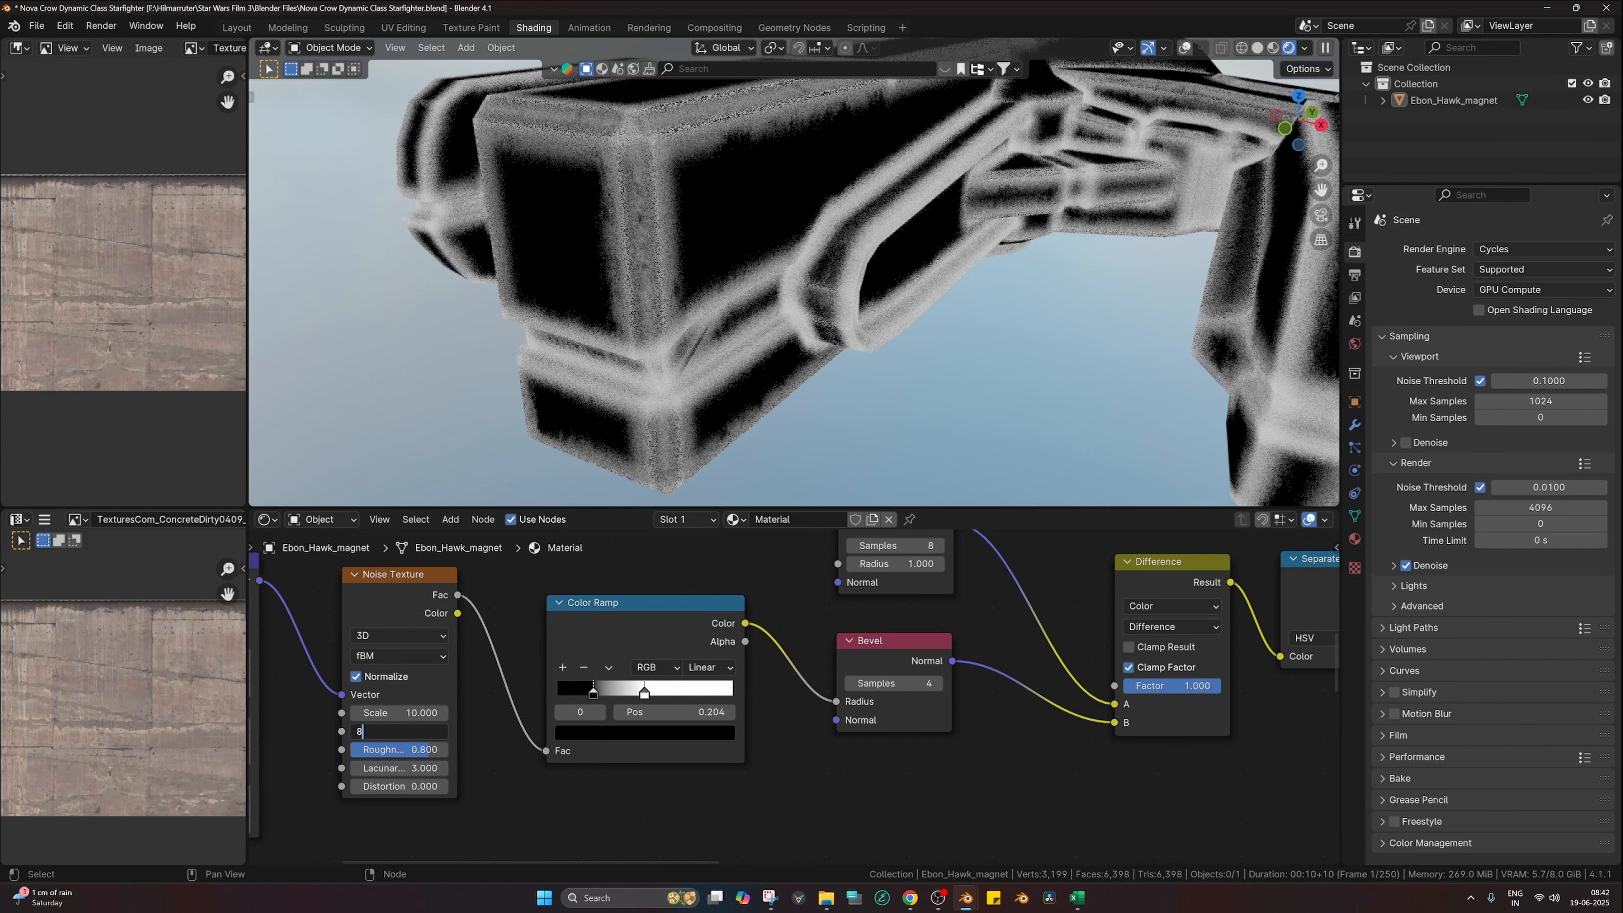
pyautogui.press('Return')
pyautogui.click(400, 736)
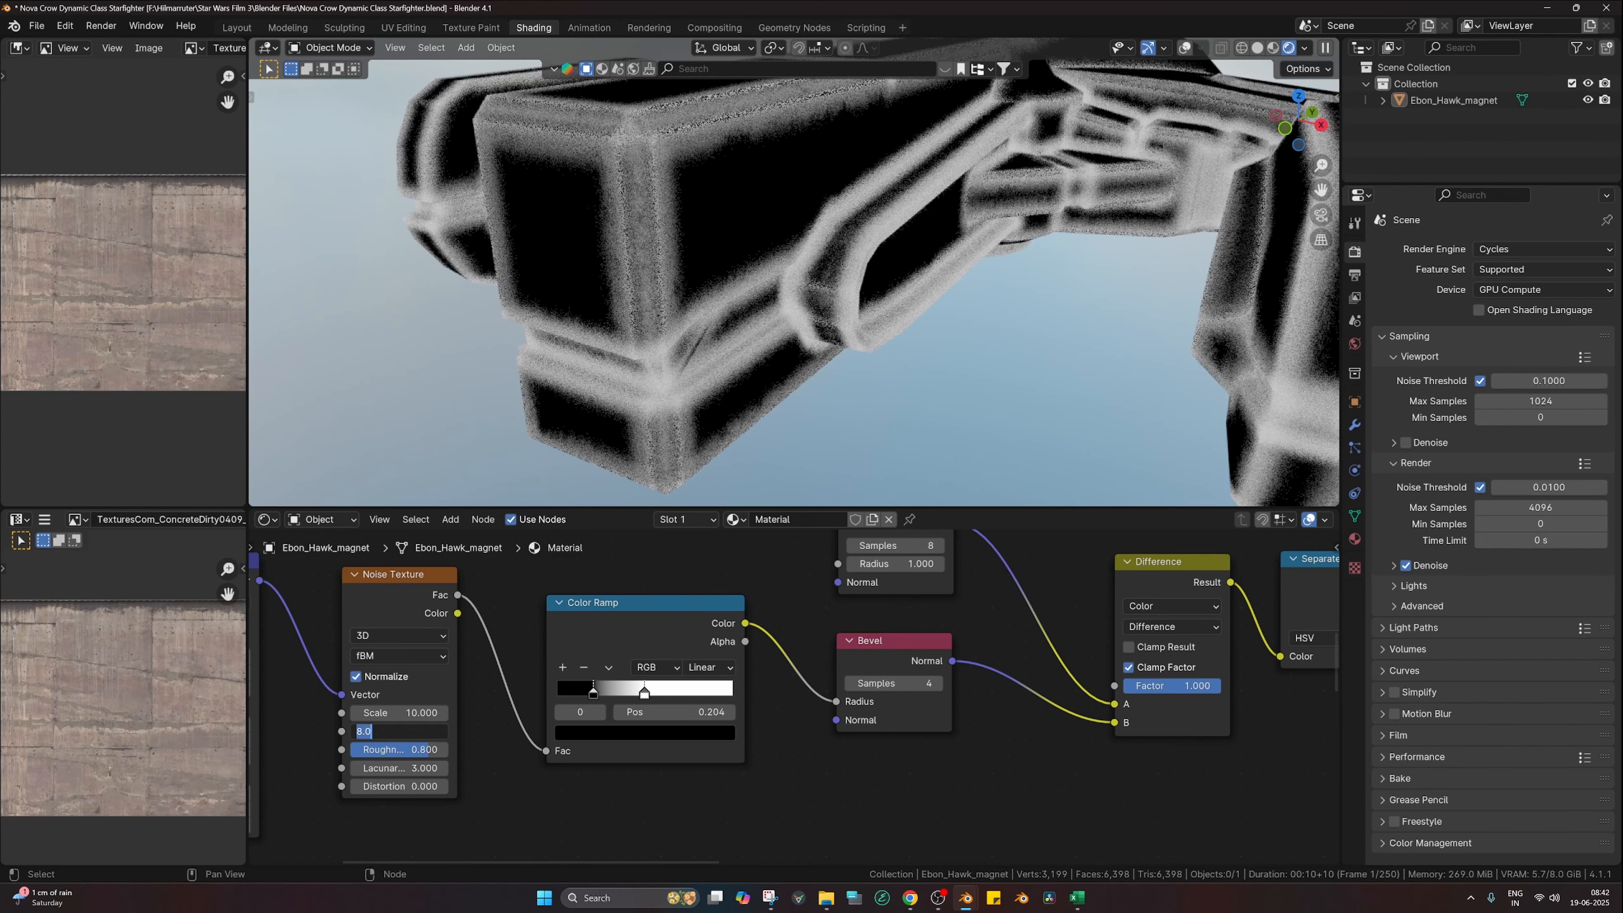
pyautogui.press('Return')
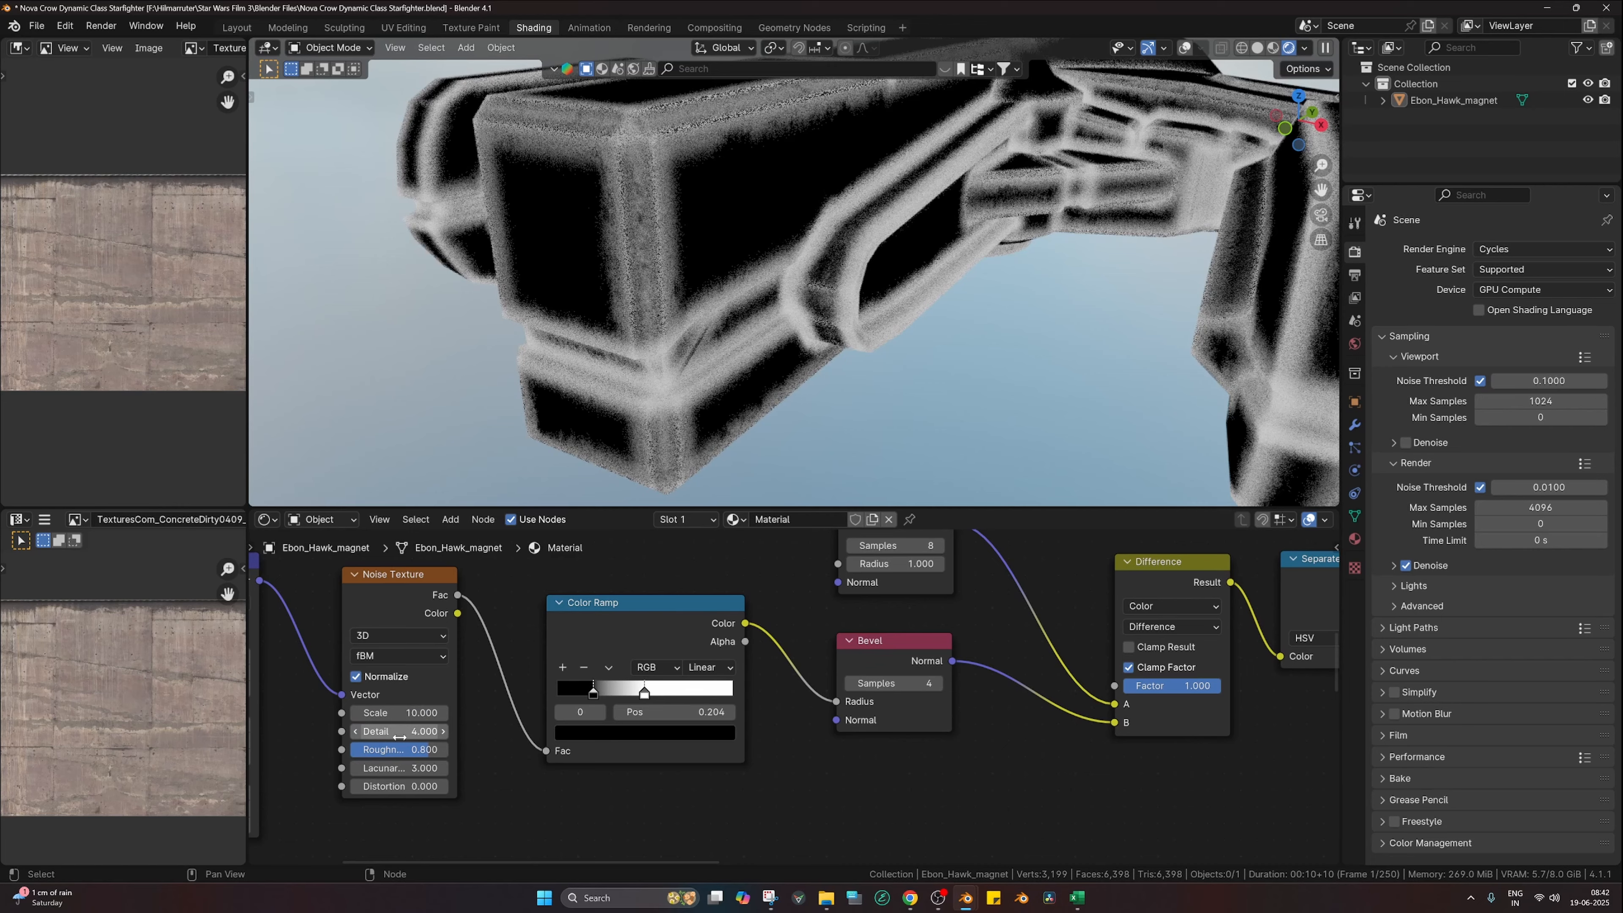
# Step: Move the lower ramp's black stop to about 0.297 and show the full material again
pyautogui.scroll(-2, 793, 722)
pyautogui.moveTo(1025, 769); pyautogui.dragTo(543, 730, button='middle')
pyautogui.scroll(2, 669, 711)
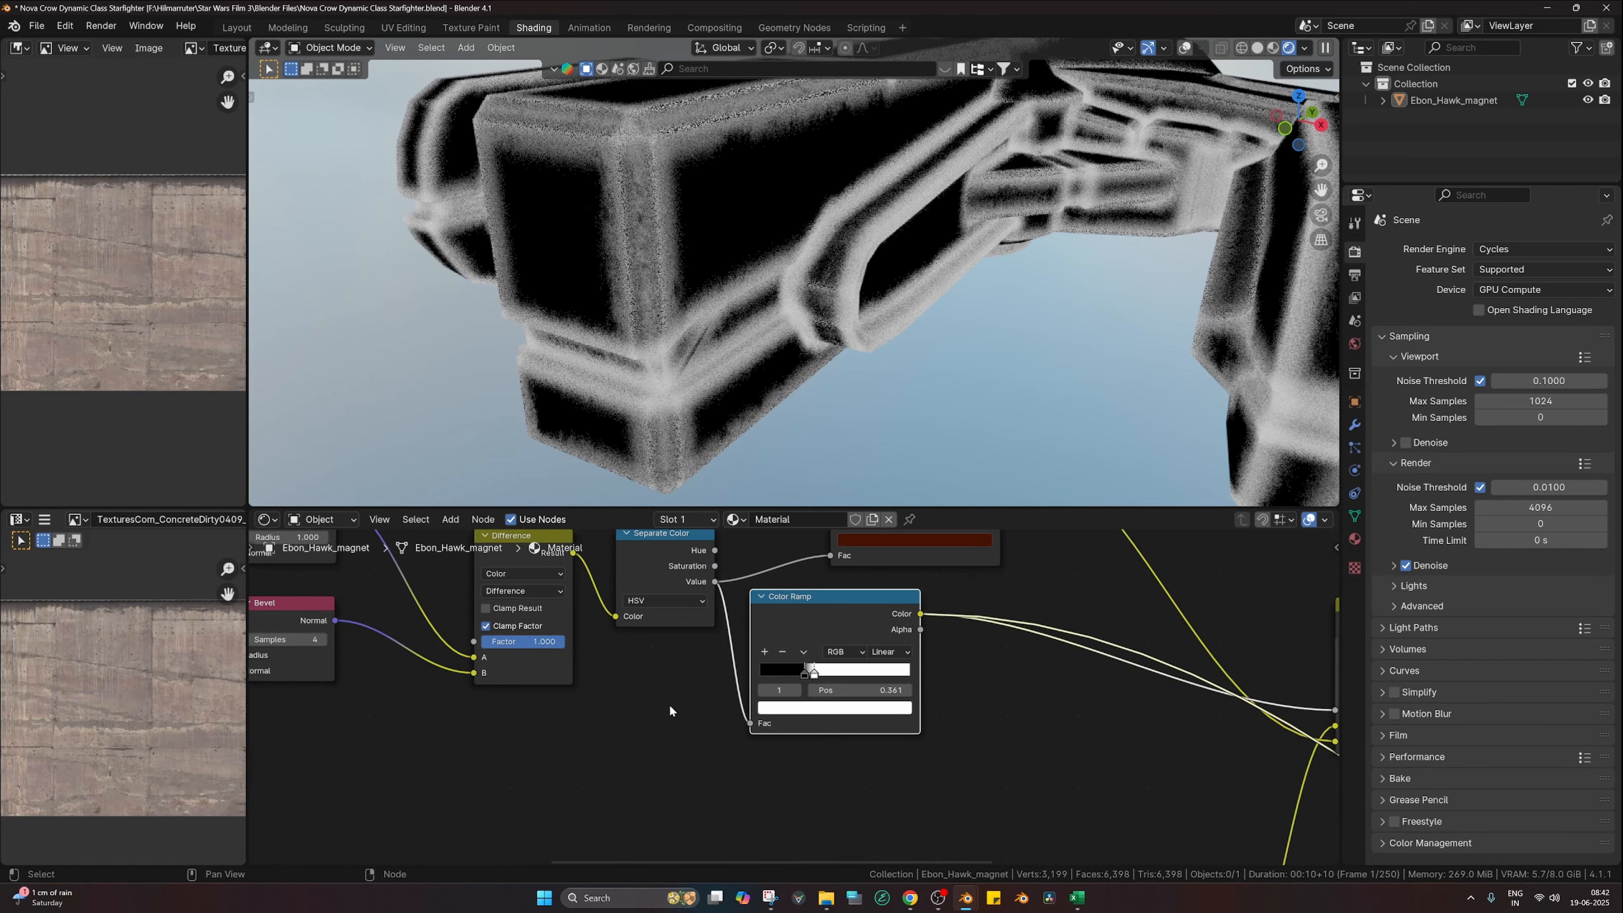
pyautogui.scroll(2, 789, 691)
pyautogui.moveTo(801, 670)
pyautogui.mouseDown()
pyautogui.moveTo(764, 668)
pyautogui.moveTo(807, 669)
pyautogui.mouseUp()
pyautogui.scroll(-10, 808, 703)
pyautogui.keyDown('ctrl'); pyautogui.keyDown('shift'); pyautogui.click(894, 709); pyautogui.keyUp('shift'); pyautogui.keyUp('ctrl')
pyautogui.moveTo(856, 745); pyautogui.dragTo(1083, 761, button='middle')
pyautogui.scroll(6, 613, 696)
pyautogui.scroll(8, 850, 703)
pyautogui.scroll(1, 835, 695)
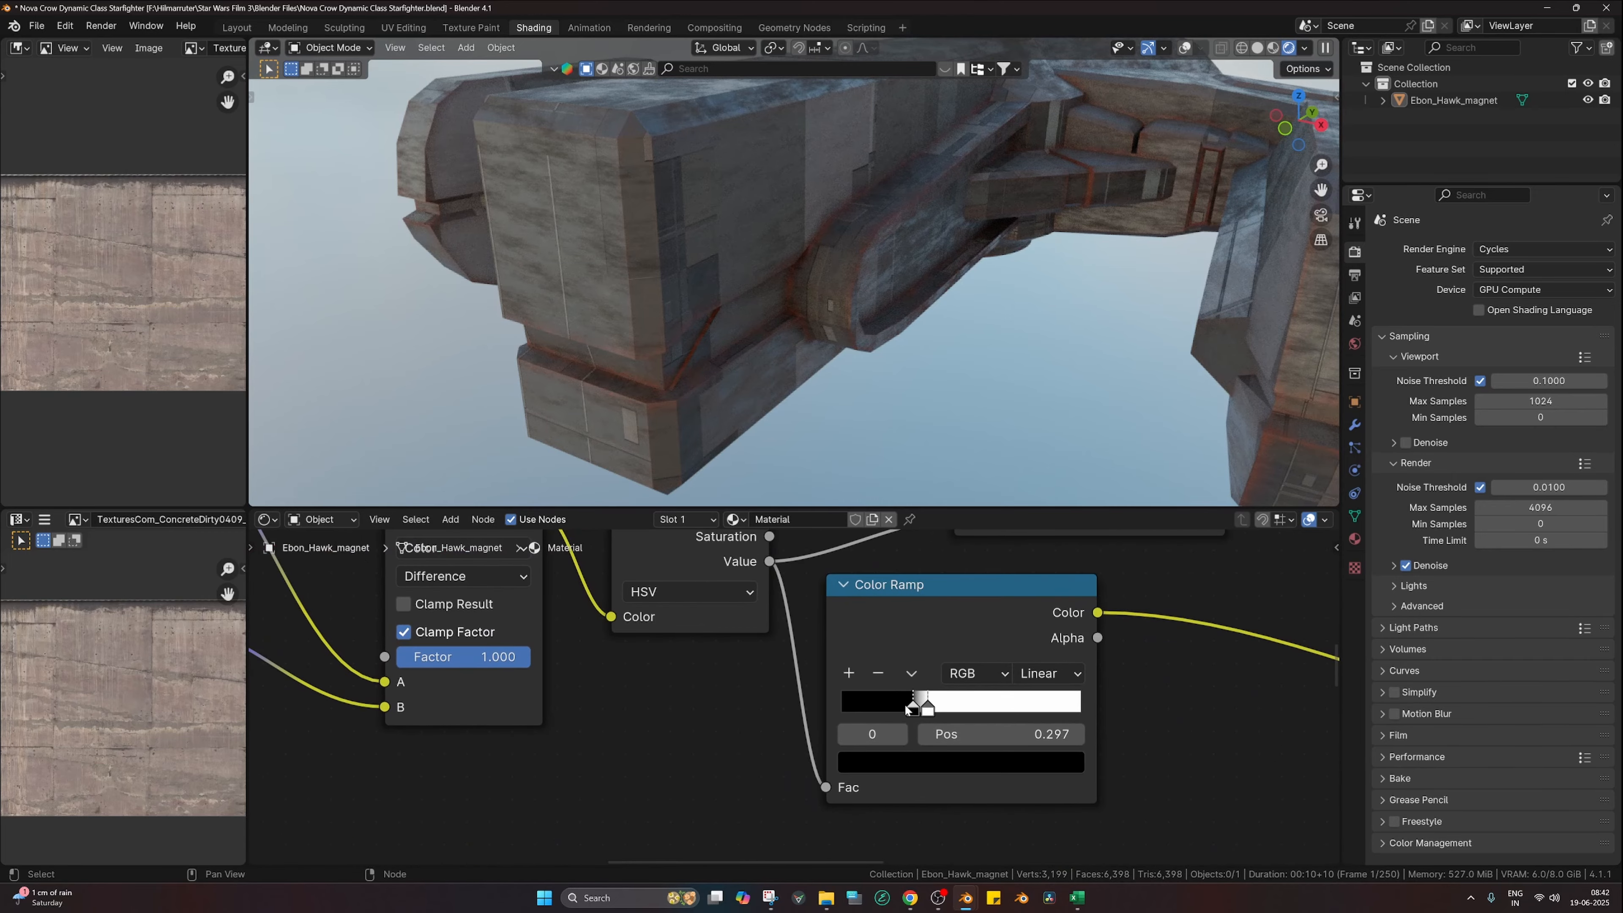
# Step: Slide the lower edge-mask ramp's white stop left to 0.143
pyautogui.moveTo(915, 707); pyautogui.dragTo(876, 707)
pyautogui.scroll(-5, 906, 314)
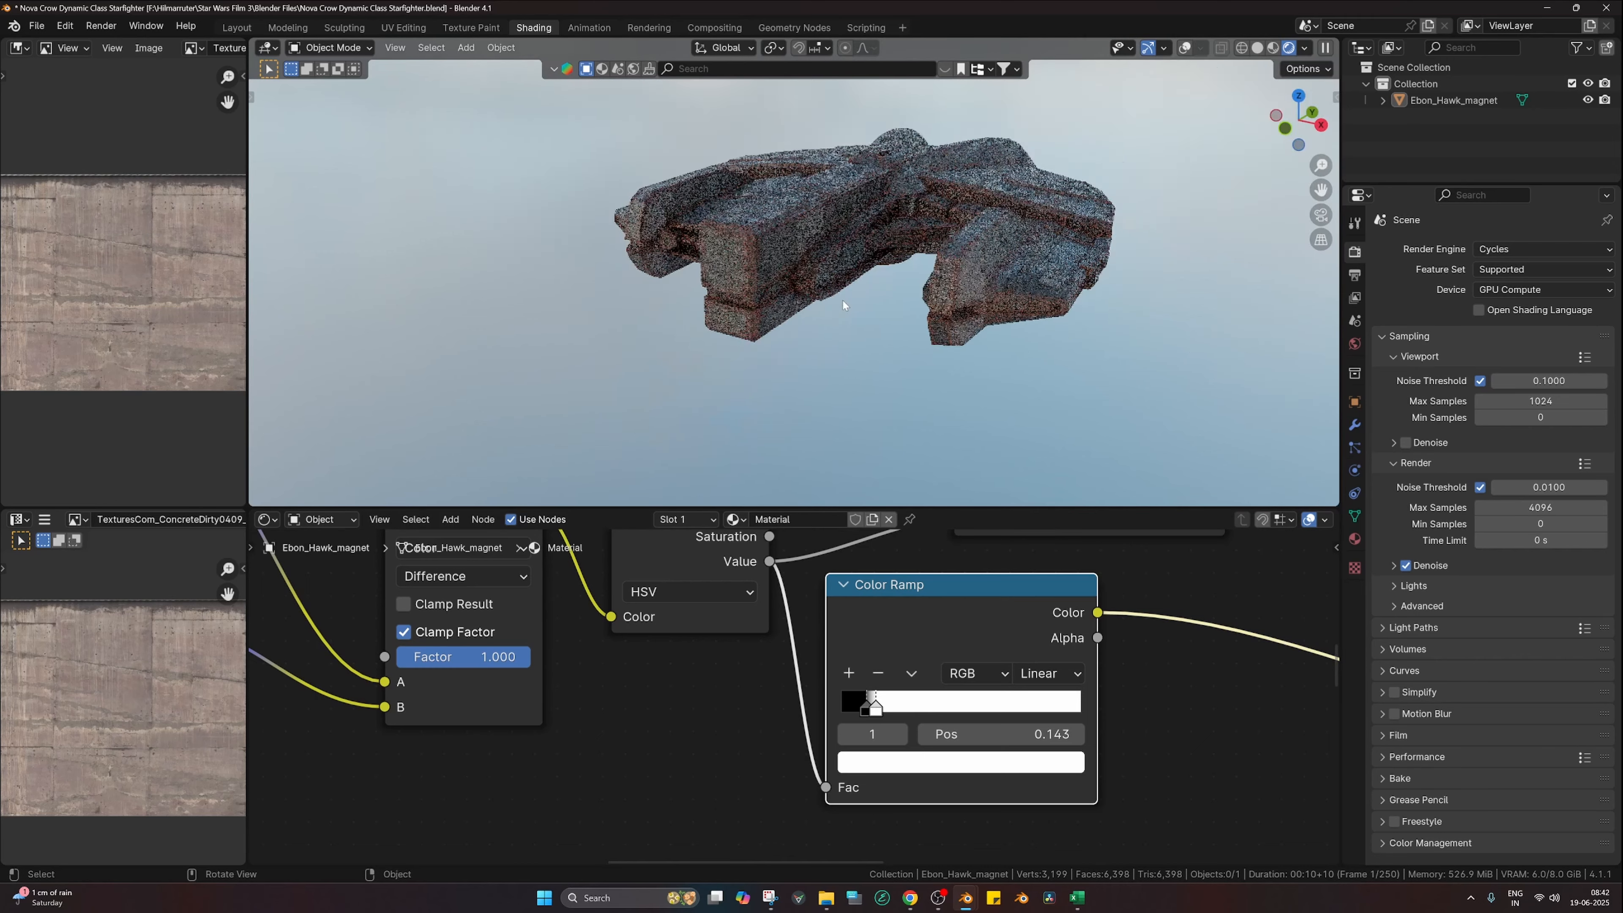
pyautogui.scroll(6, 906, 314)
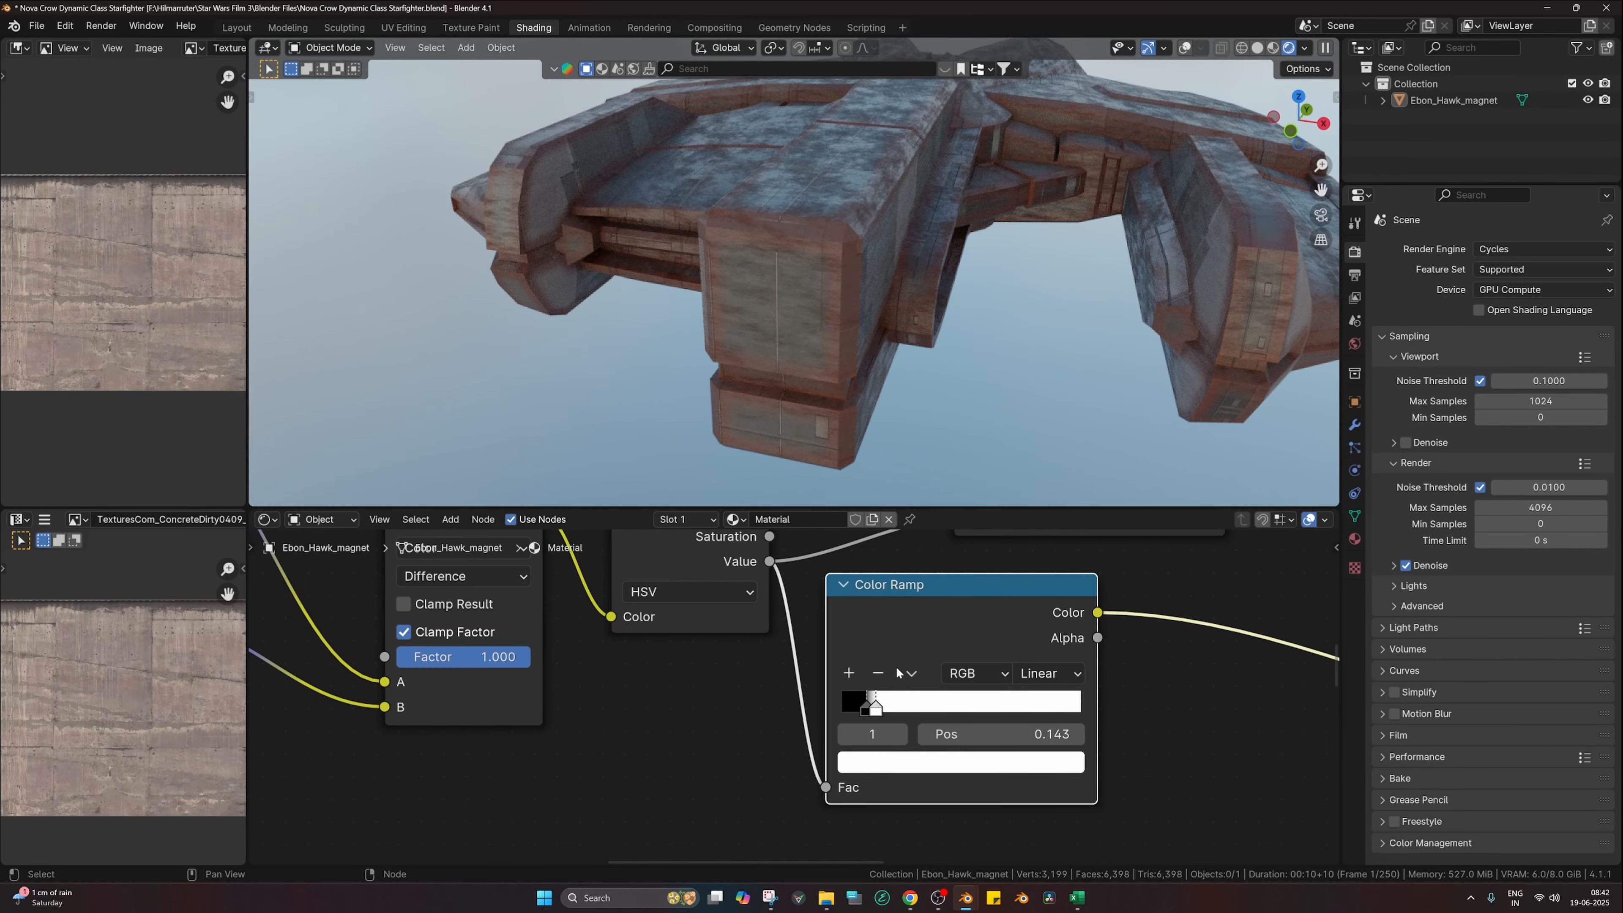
pyautogui.scroll(-8, 904, 682)
# Step: Shift the Mix node's rust tint toward orange and raise its Value to about 0.27
pyautogui.moveTo(923, 638); pyautogui.dragTo(663, 625, button='middle')
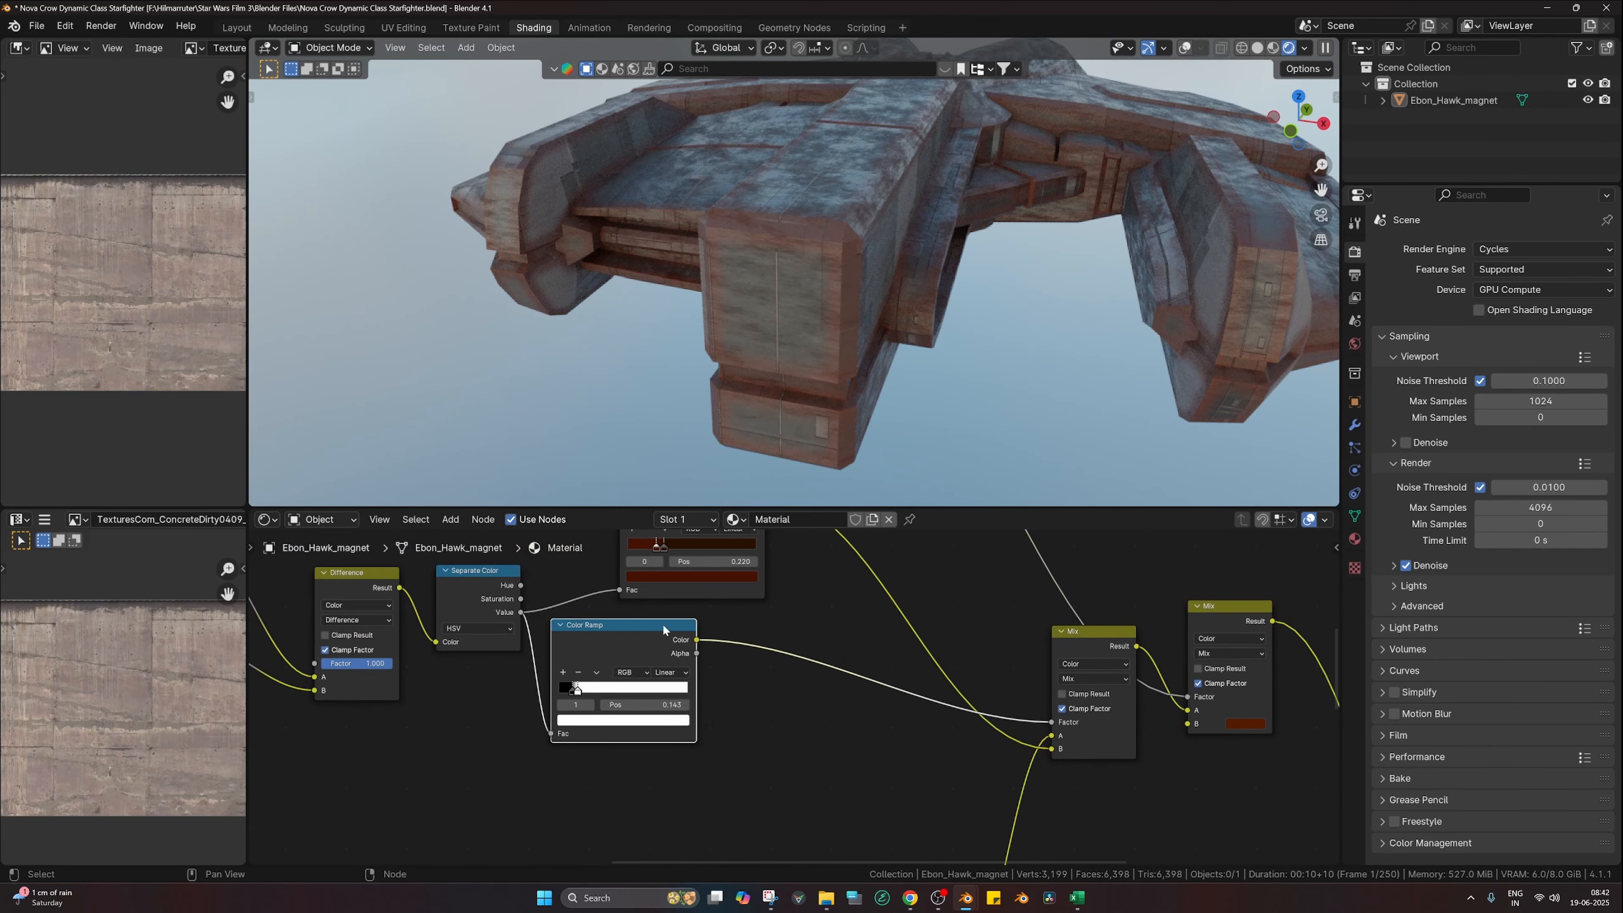
pyautogui.click(1230, 724)
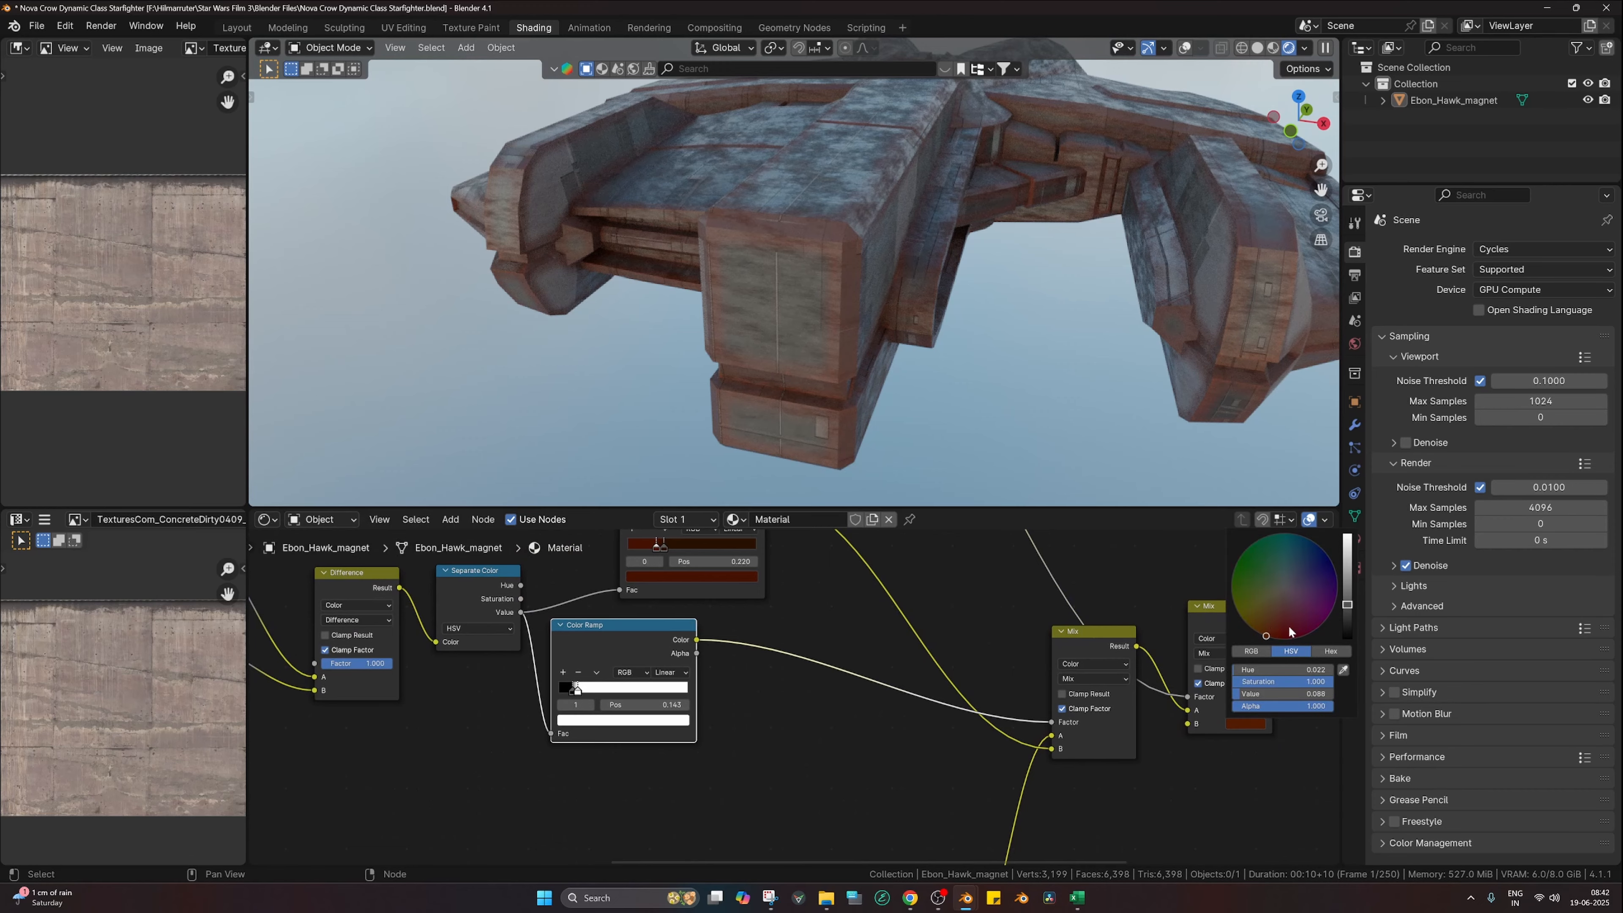
pyautogui.click(1264, 627)
pyautogui.moveTo(1348, 624); pyautogui.dragTo(1347, 579)
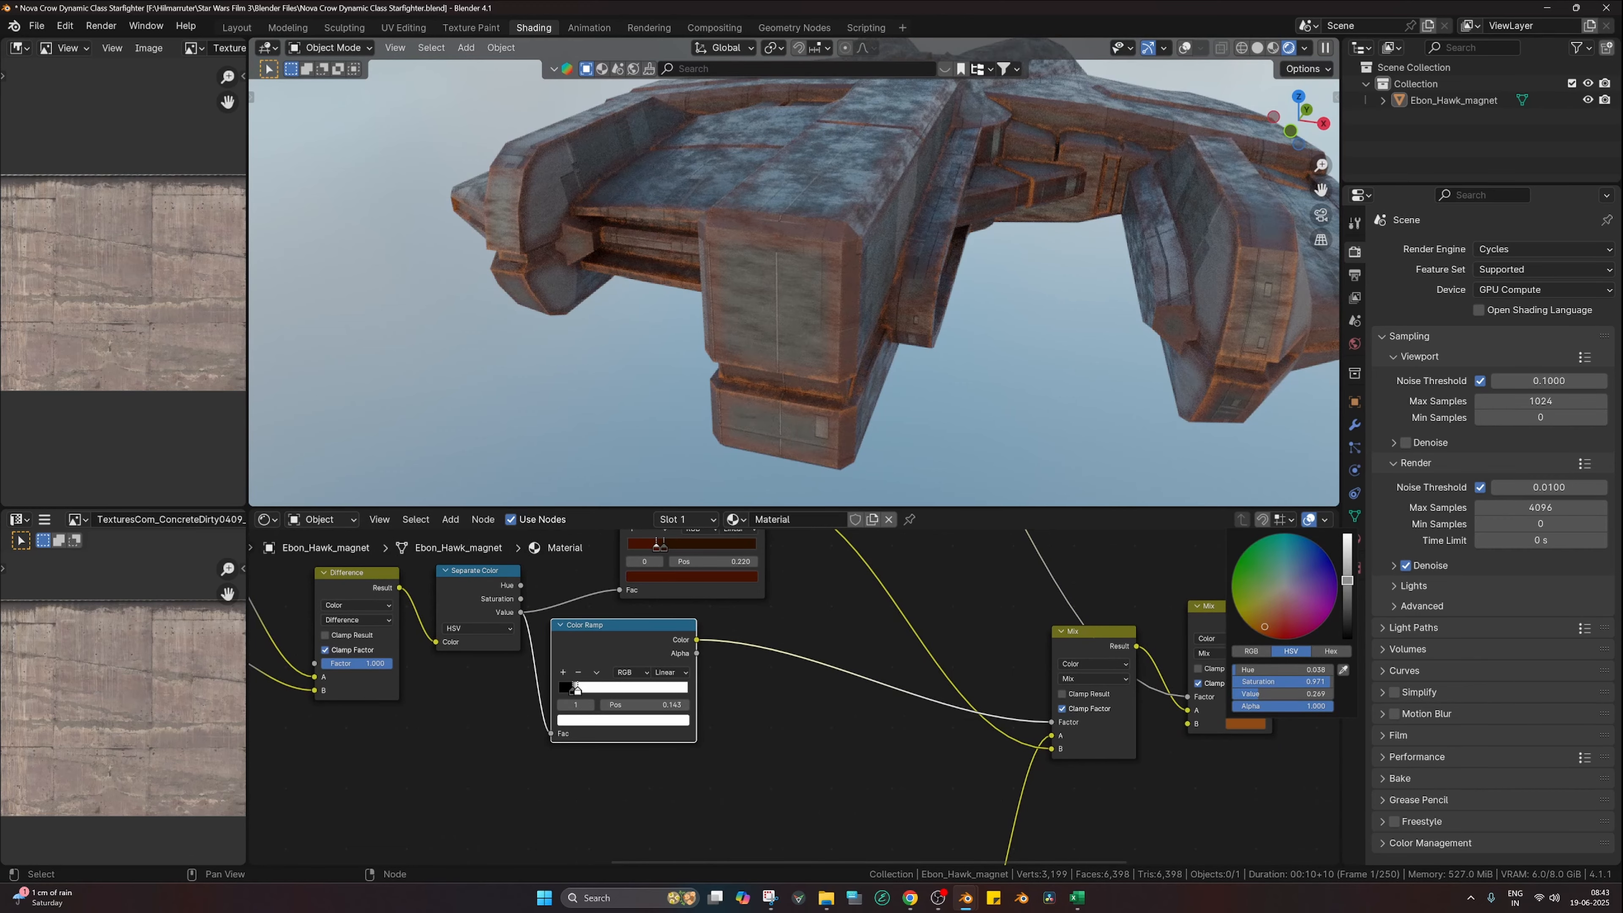
pyautogui.scroll(6, 926, 364)
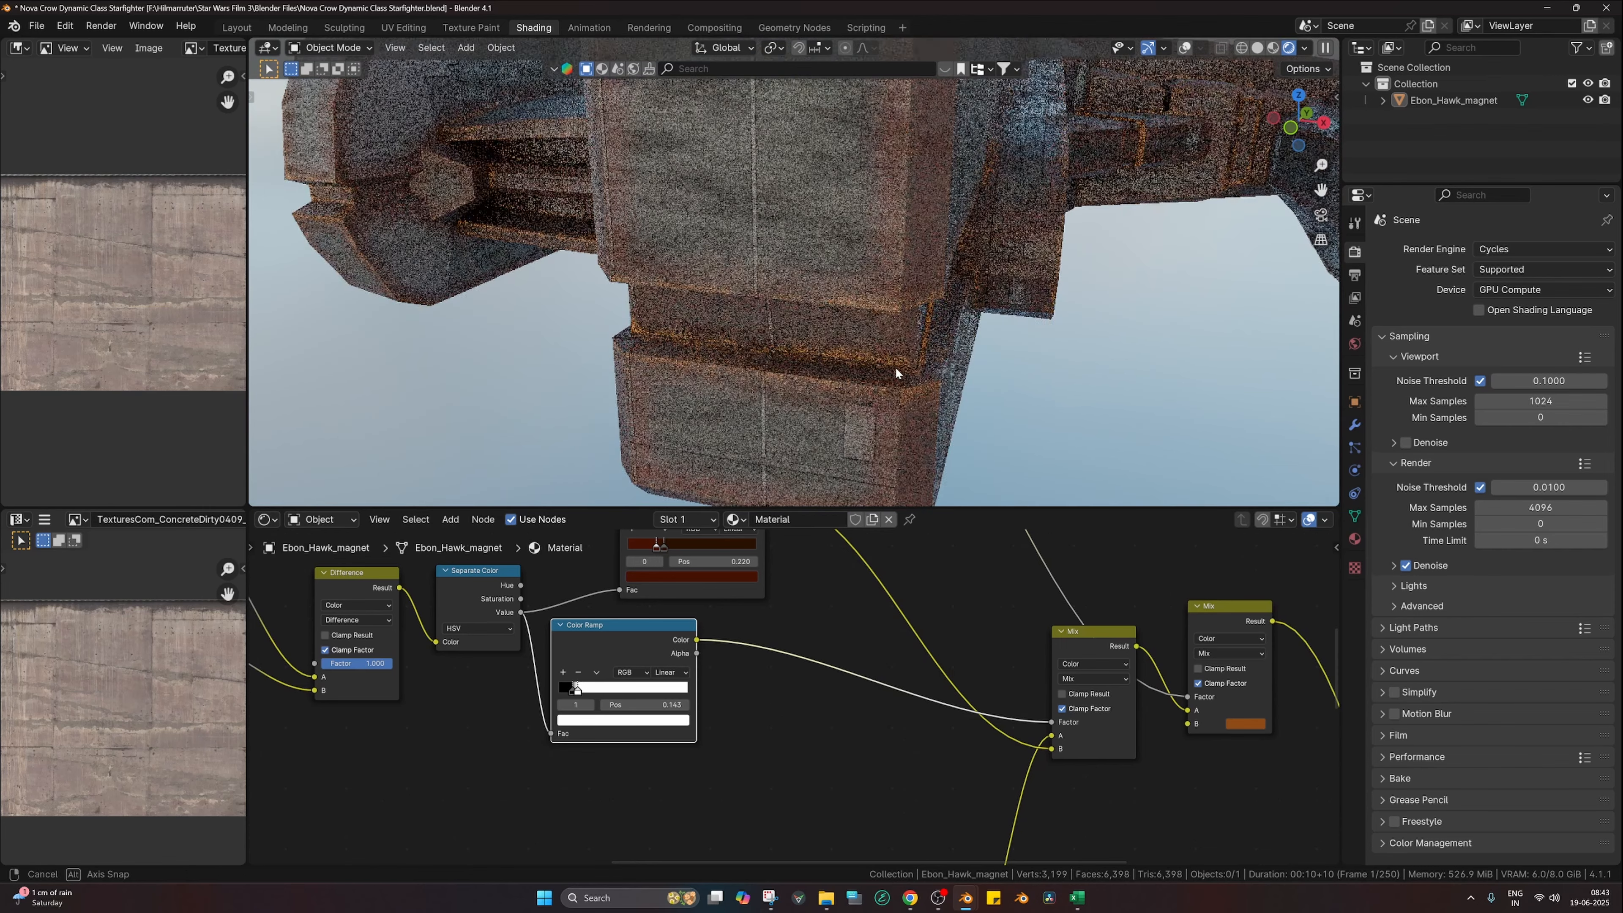
pyautogui.scroll(-5, 757, 764)
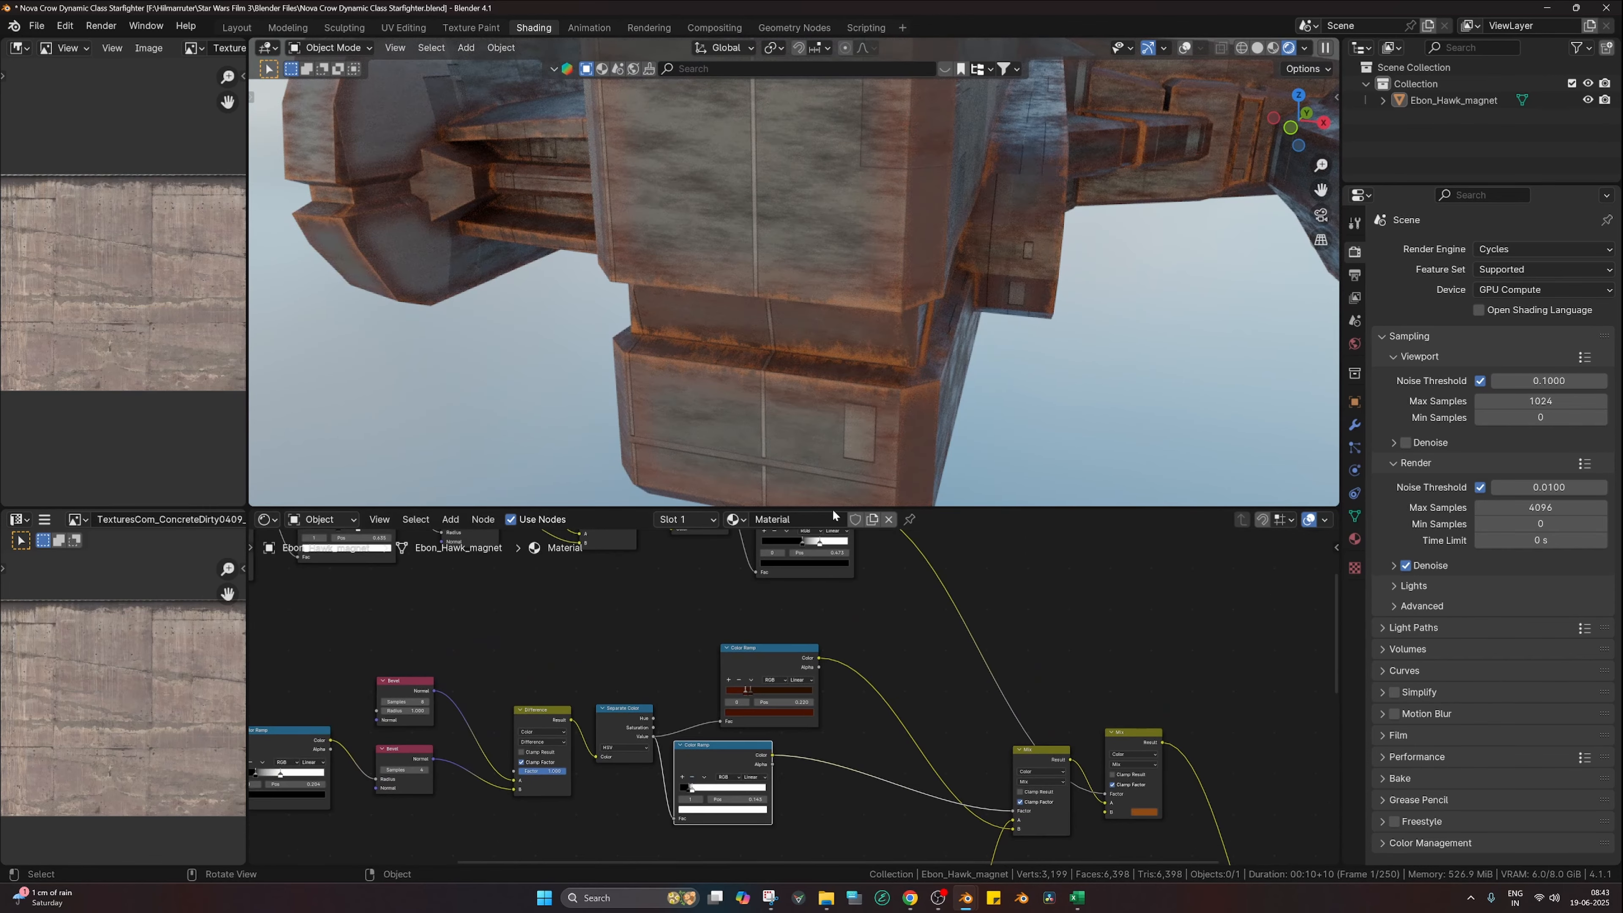
# Step: Preview the lower mask ramp, move its second stop from 0.143 to 0.204, then preview the red mix
pyautogui.moveTo(766, 629); pyautogui.dragTo(820, 717, button='middle')
pyautogui.moveTo(947, 760); pyautogui.dragTo(913, 583, button='middle')
pyautogui.scroll(3, 881, 601)
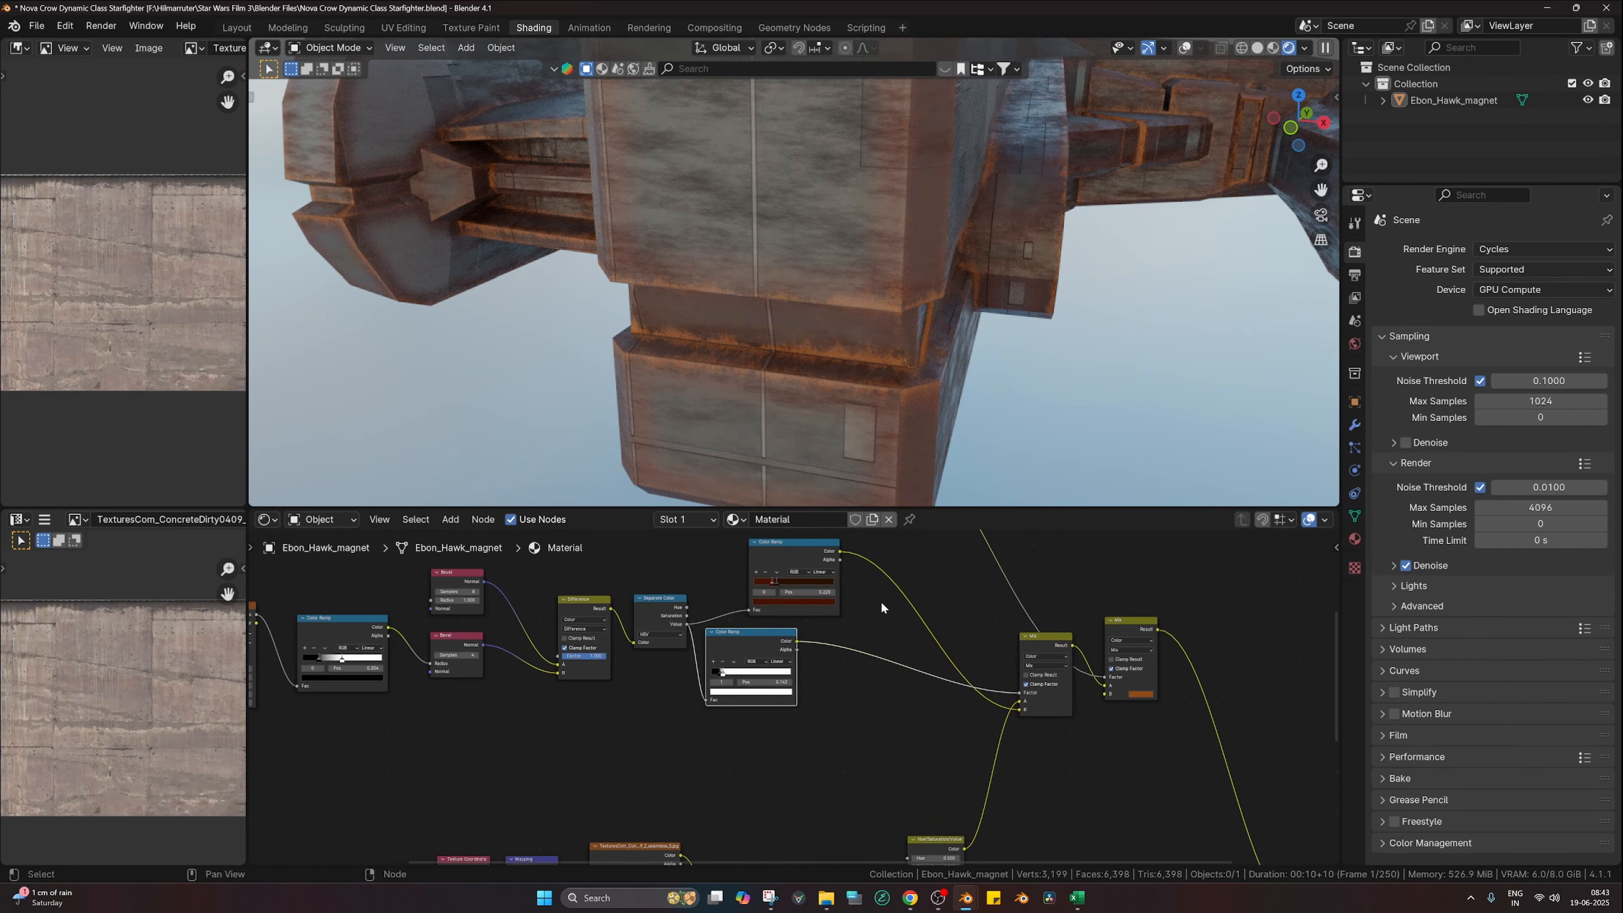
pyautogui.moveTo(765, 649); pyautogui.dragTo(797, 665)
pyautogui.keyDown('ctrl'); pyautogui.keyDown('shift'); pyautogui.click(786, 662); pyautogui.keyUp('shift'); pyautogui.keyUp('ctrl')
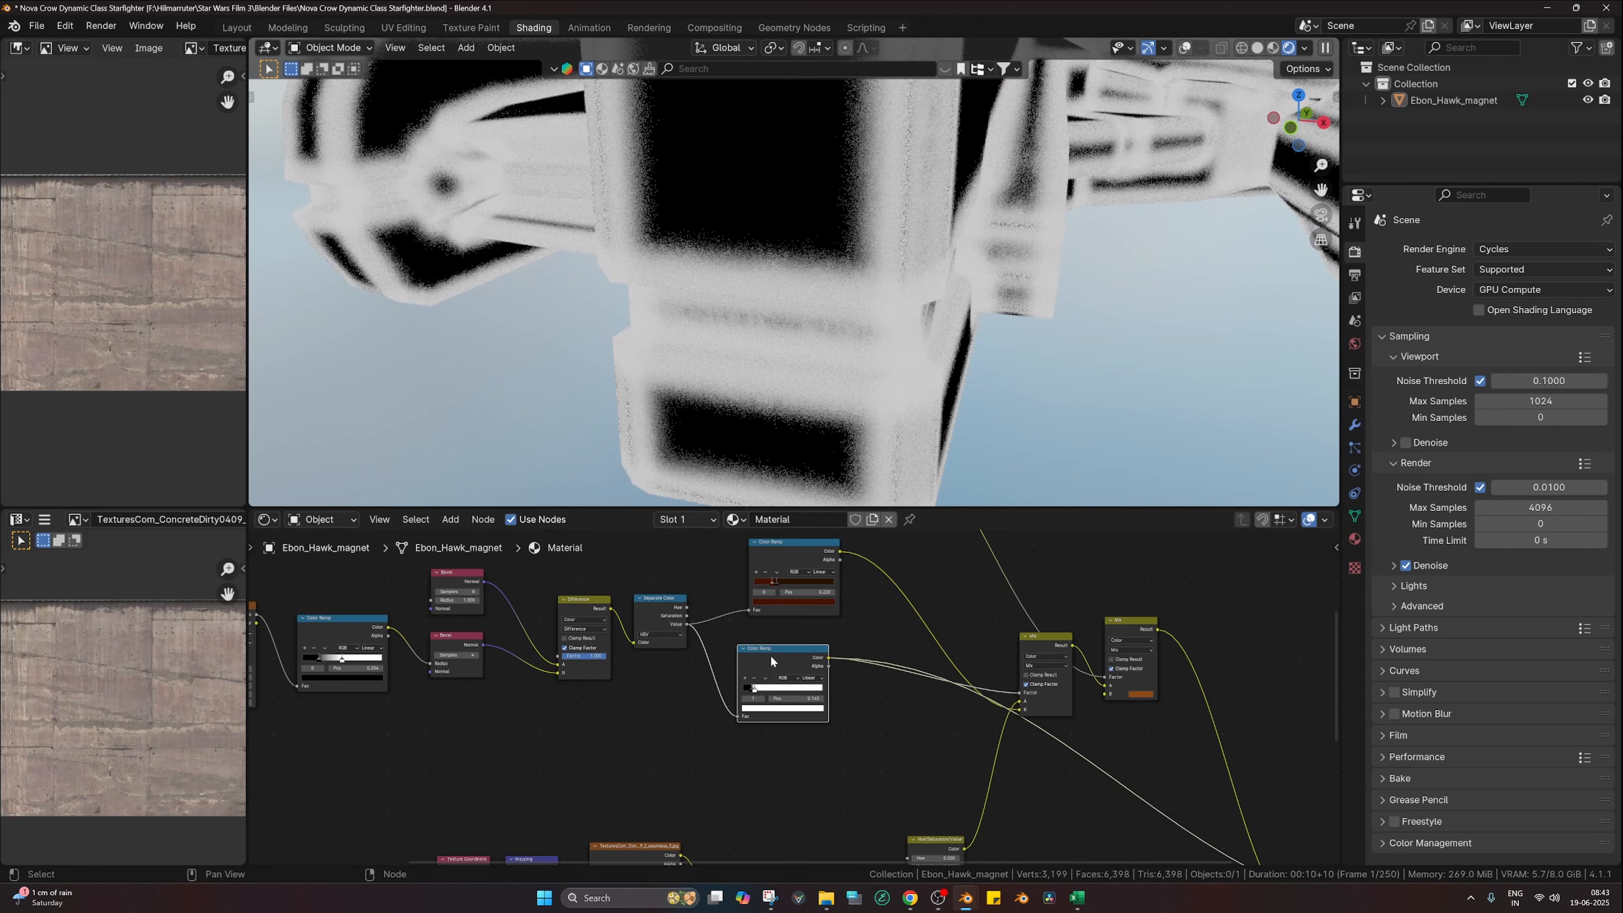
pyautogui.scroll(2, 760, 681)
pyautogui.scroll(1, 760, 687)
pyautogui.moveTo(740, 686)
pyautogui.mouseDown()
pyautogui.moveTo(826, 683)
pyautogui.moveTo(741, 684)
pyautogui.mouseUp()
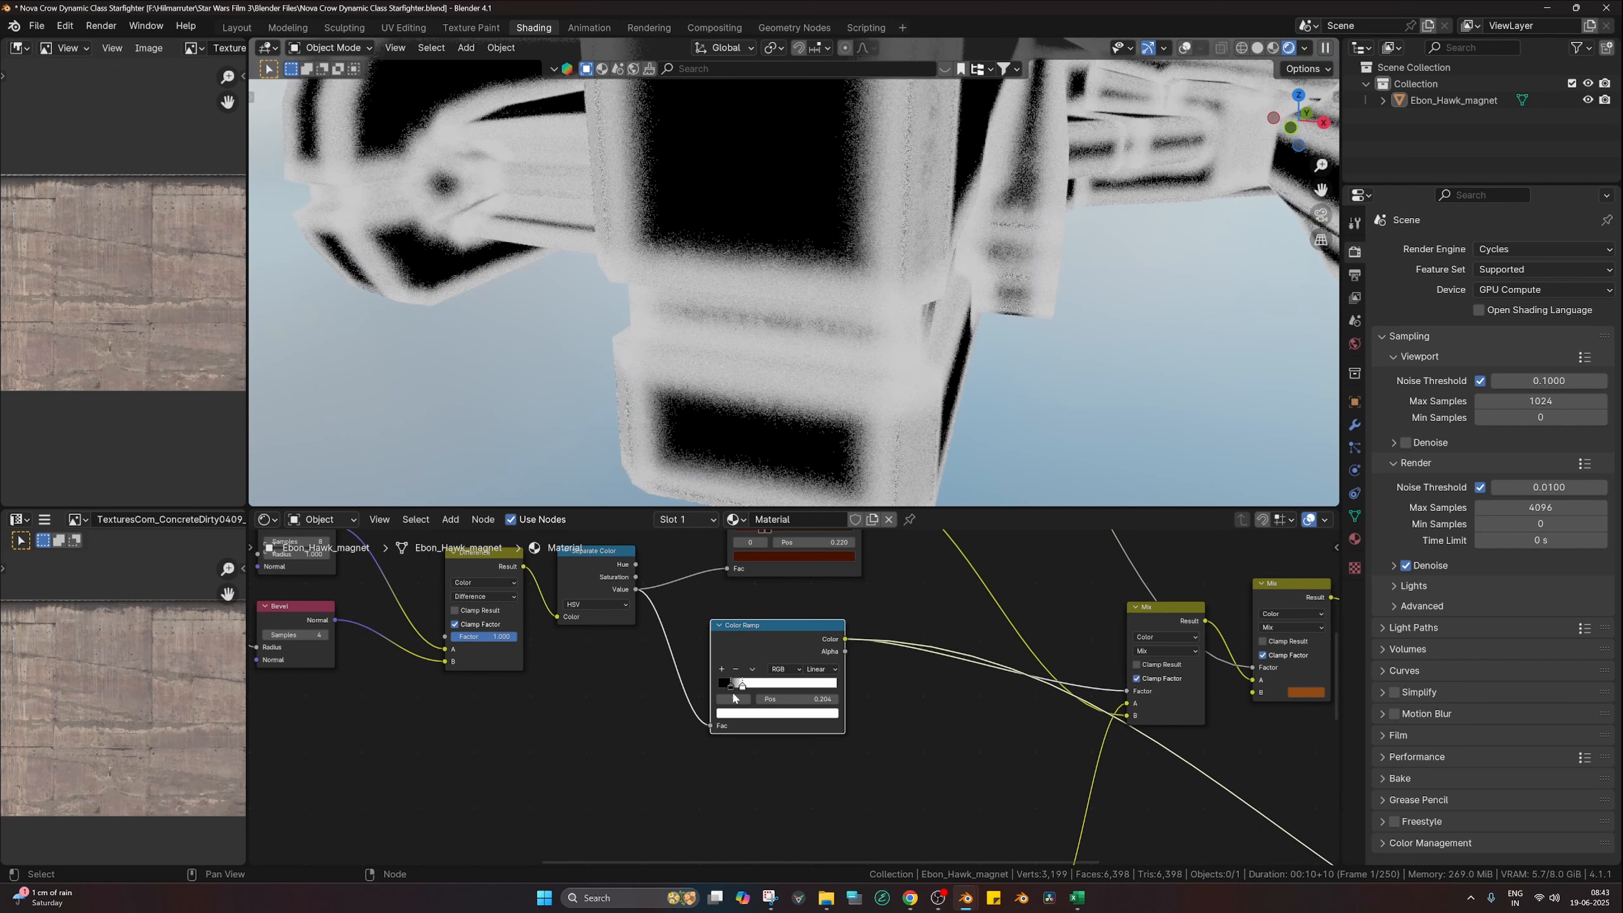
pyautogui.keyDown('ctrl'); pyautogui.keyDown('shift'); pyautogui.click(1154, 621); pyautogui.keyUp('shift'); pyautogui.keyUp('ctrl')
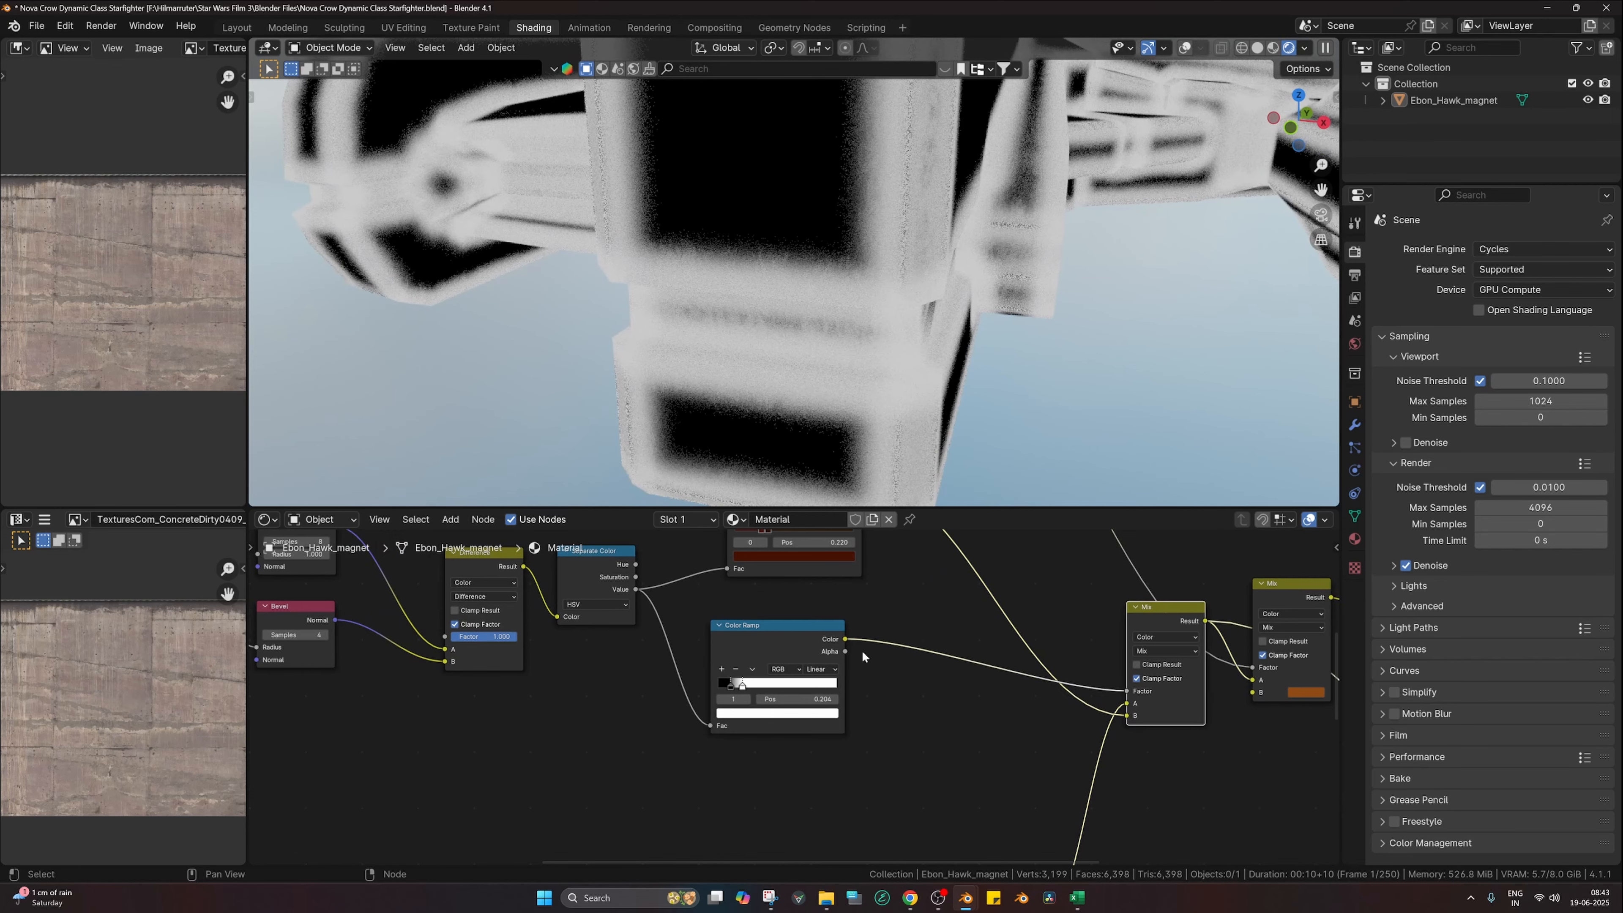
pyautogui.moveTo(651, 651); pyautogui.dragTo(1012, 703, button='middle')
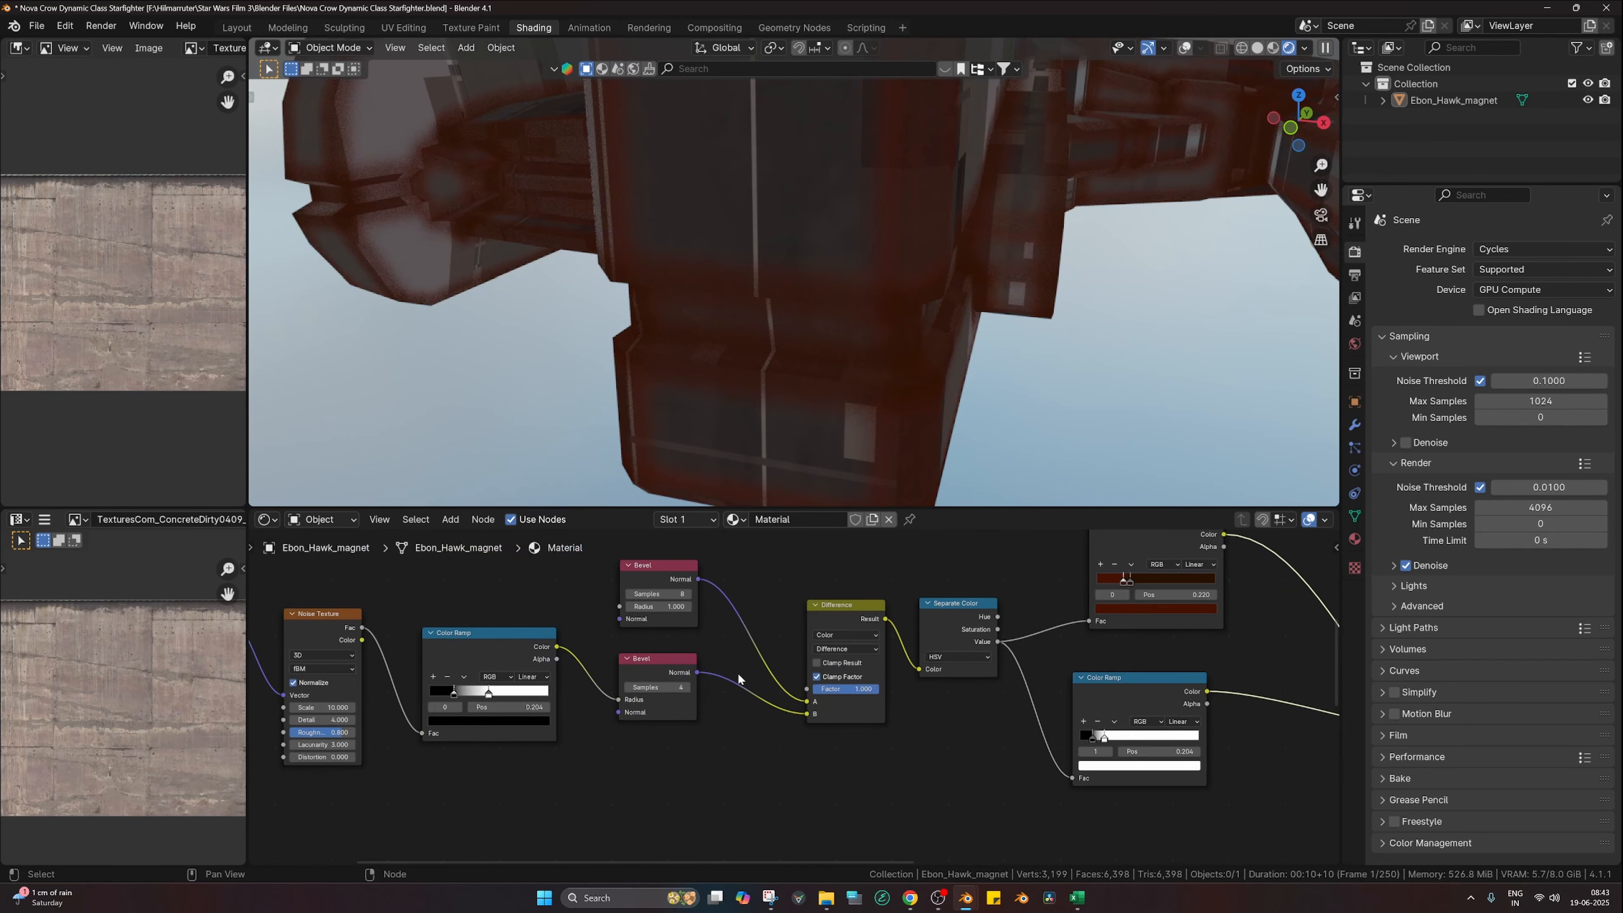
# Step: Shift the noise ramp's black stop right and pull its white stop left to tighten the noise
pyautogui.scroll(2, 732, 677)
pyautogui.moveTo(399, 690)
pyautogui.mouseDown()
pyautogui.moveTo(505, 700)
pyautogui.moveTo(374, 696)
pyautogui.mouseUp()
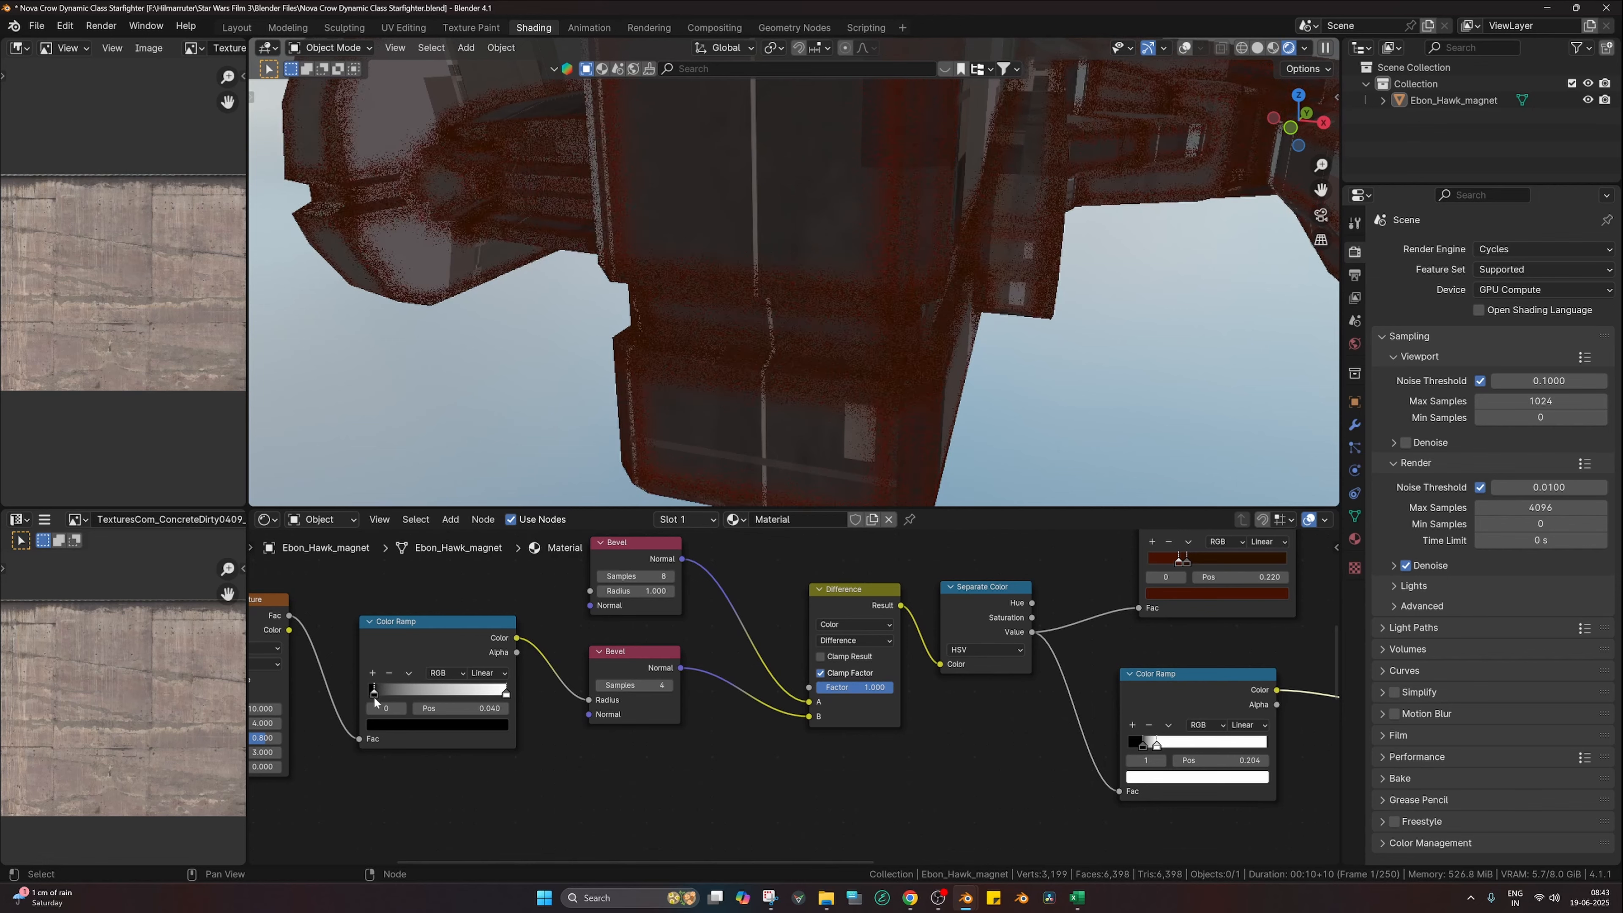
pyautogui.click(504, 694)
pyautogui.moveTo(500, 697); pyautogui.dragTo(421, 693)
# Step: Try an upper Bevel radius of 0.5, then undo it
pyautogui.click(639, 590)
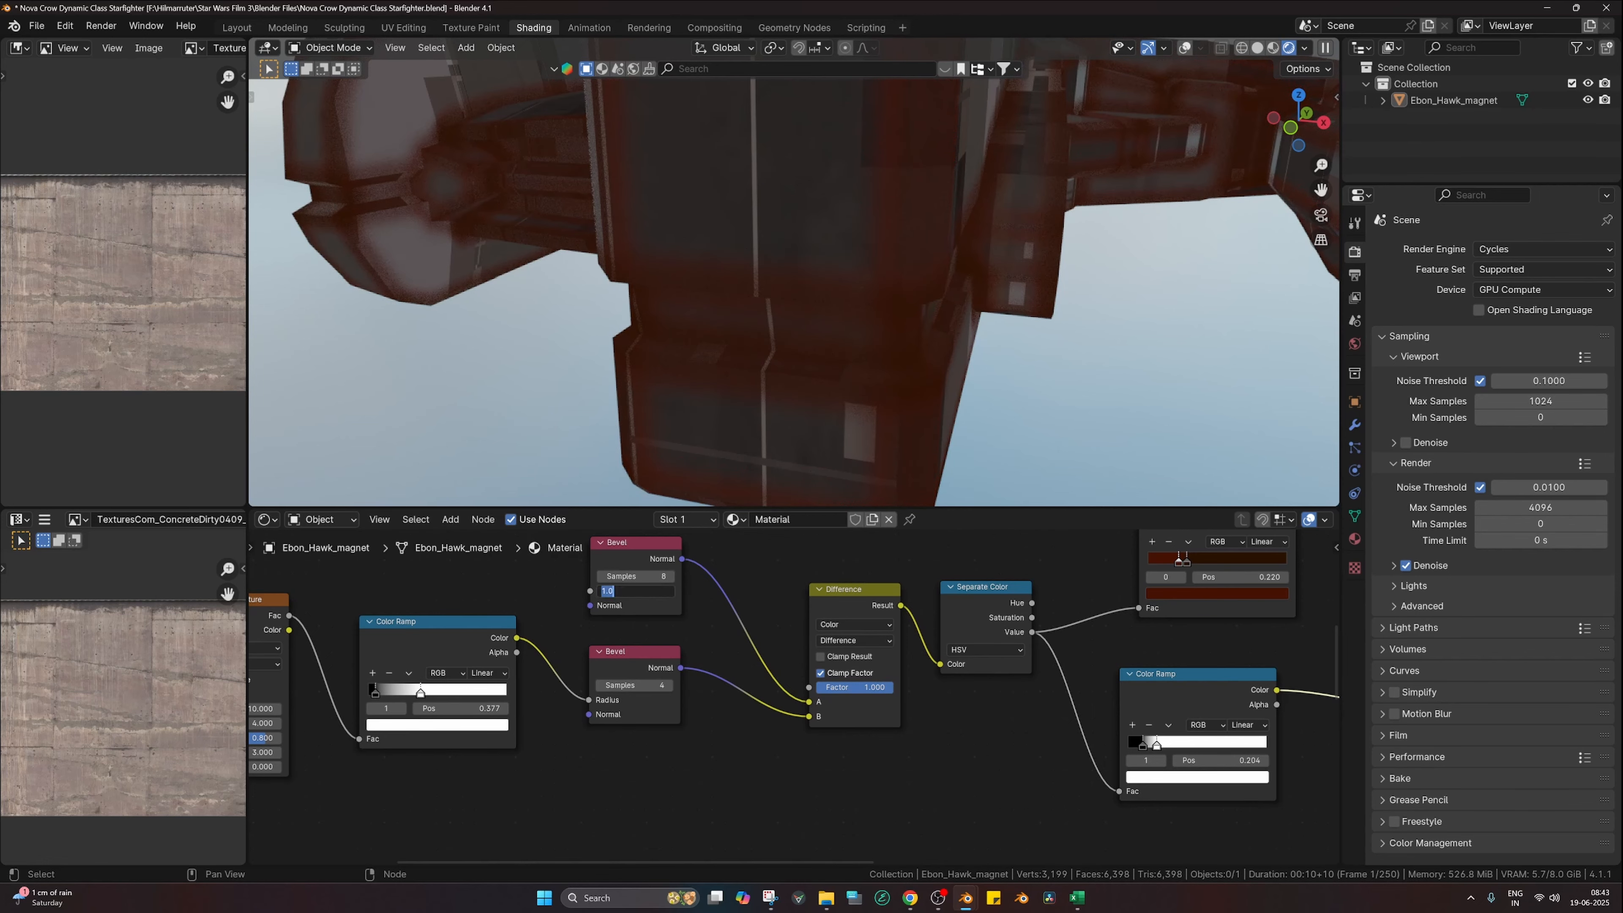
pyautogui.write('0.5')
pyautogui.press('Return')
pyautogui.hotkey('ctrl', 'z')
# Step: Invert the noise ramp with its stop at 0.674 and warm the rust tint toward orange-brown
pyautogui.moveTo(374, 689); pyautogui.dragTo(500, 699)
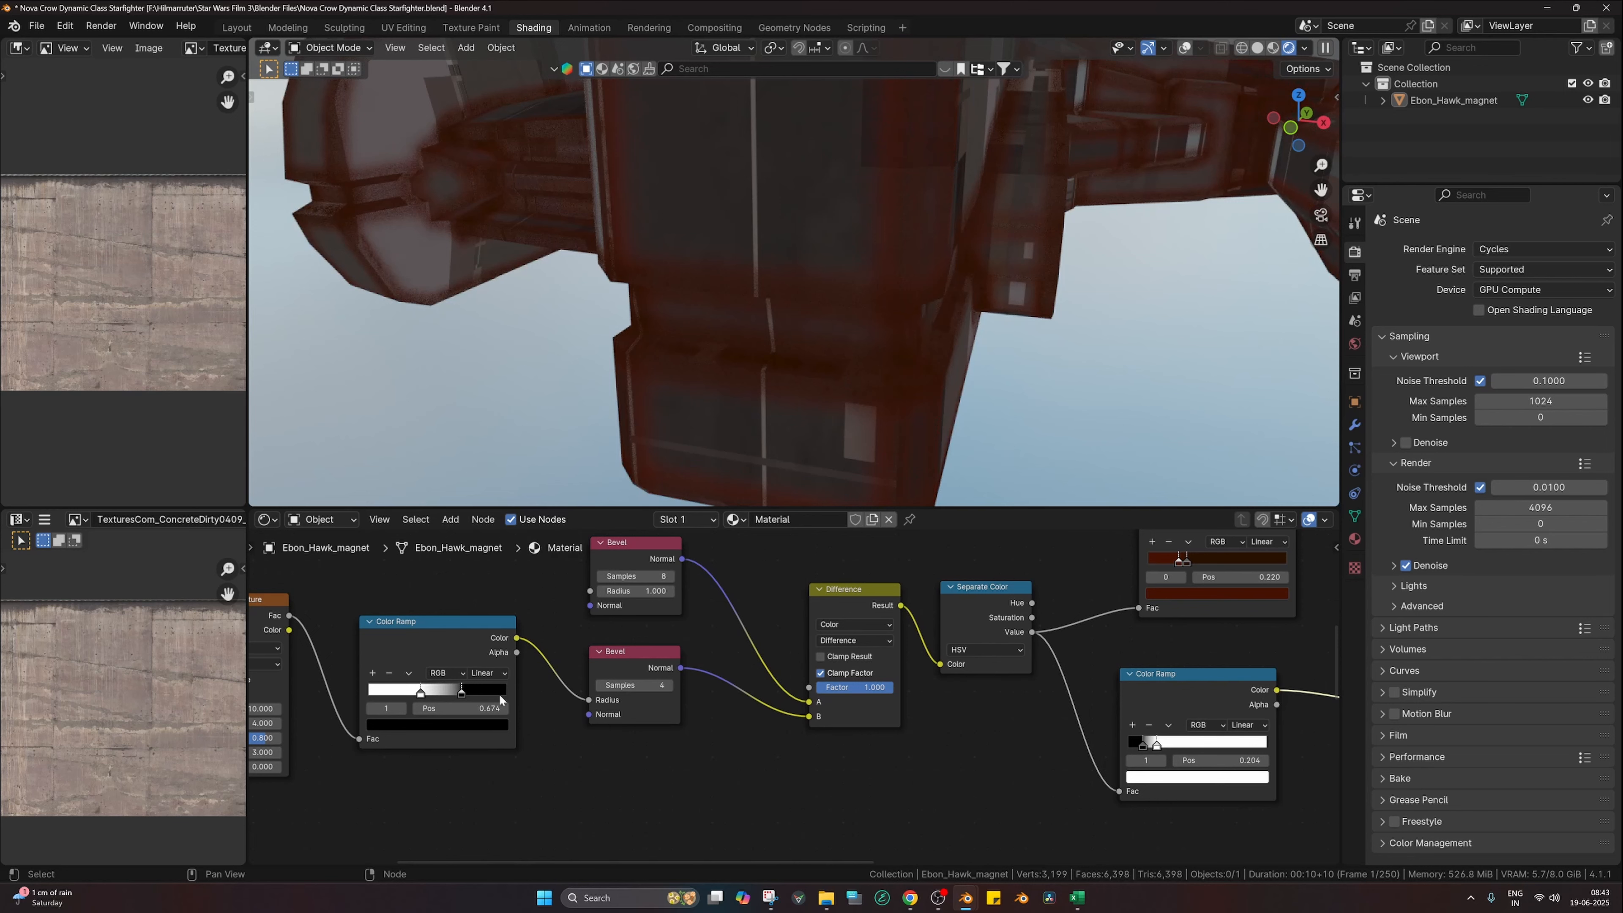
pyautogui.scroll(-4, 764, 715)
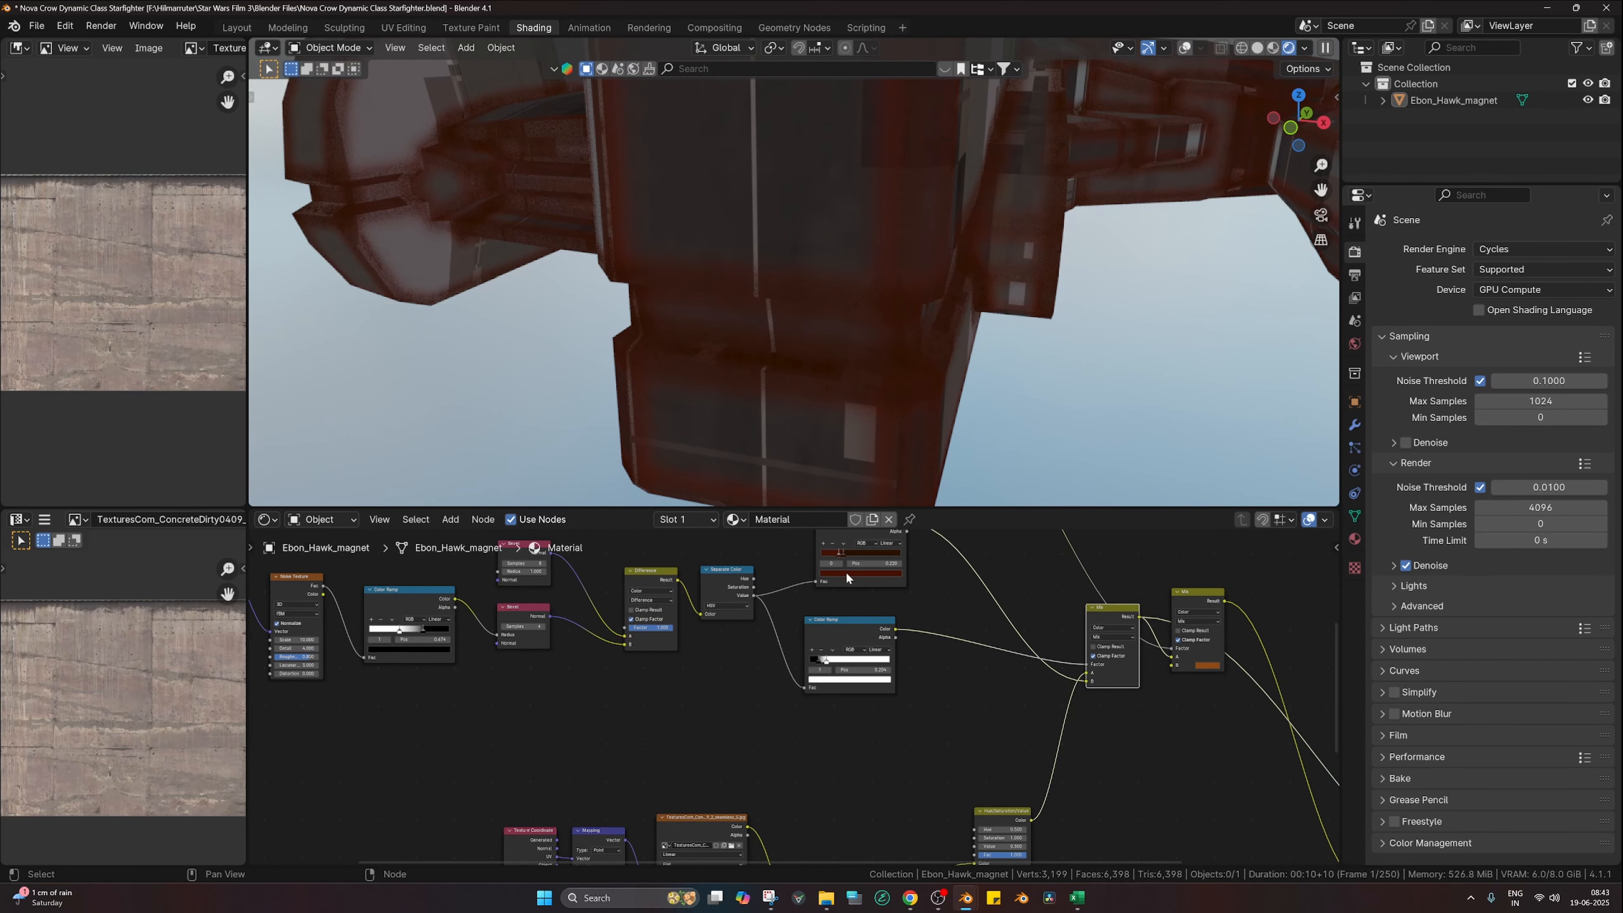
pyautogui.click(846, 573)
pyautogui.moveTo(894, 503); pyautogui.dragTo(839, 515)
# Step: Shift the rust tint to orange-brown and remove the preview to show the full material
pyautogui.scroll(-5, 1075, 614)
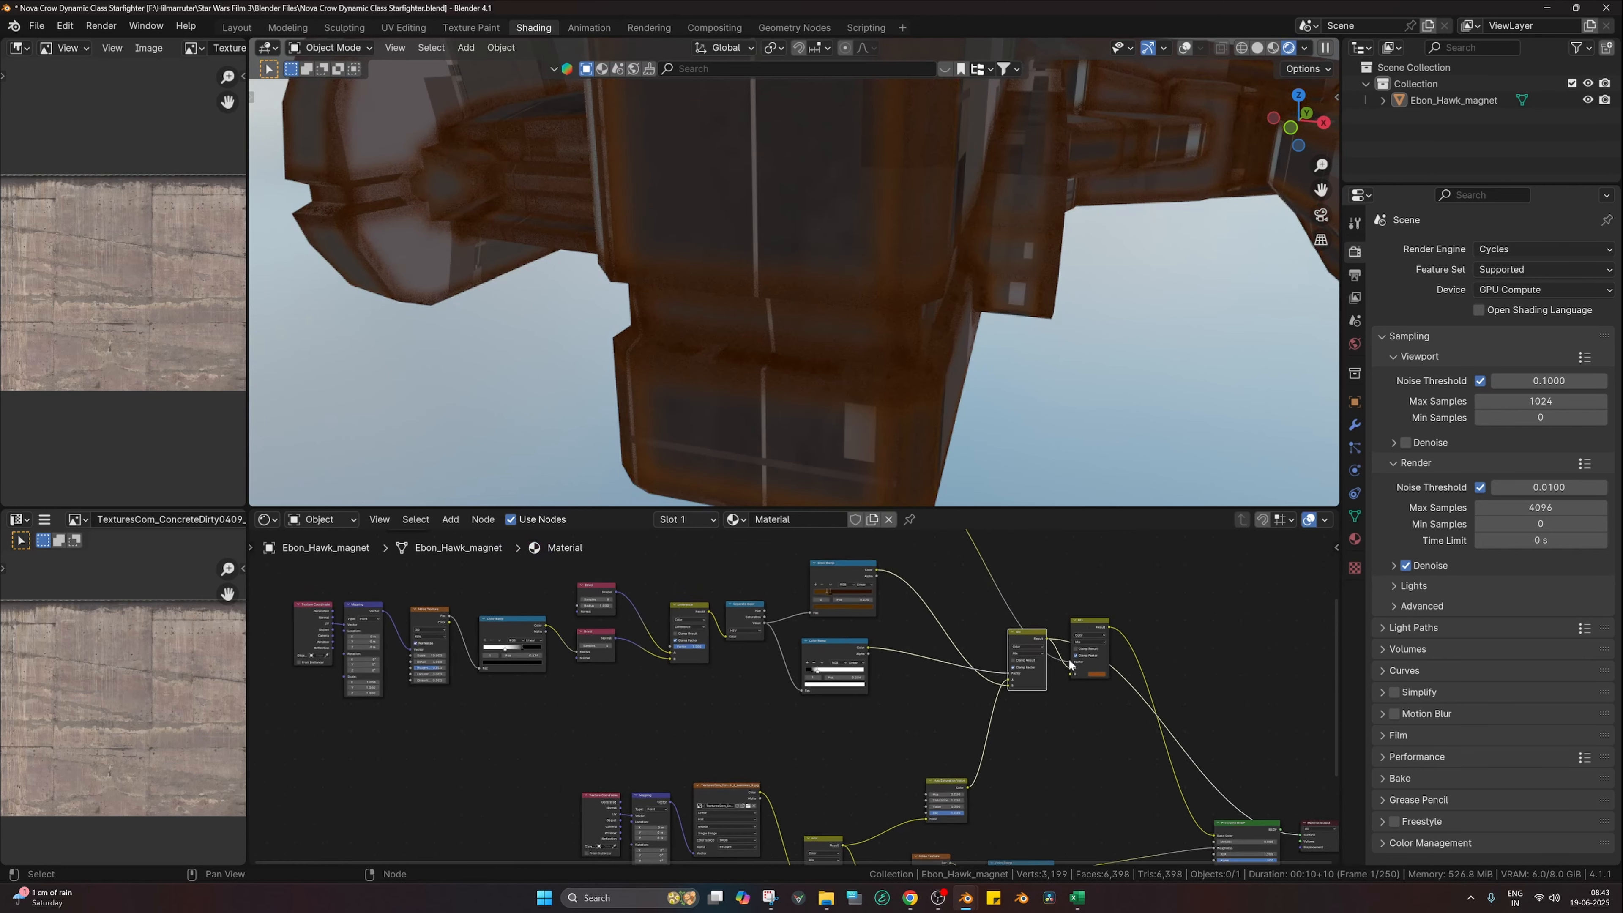
pyautogui.moveTo(1017, 702); pyautogui.dragTo(963, 680, button='middle')
pyautogui.keyDown('ctrl'); pyautogui.keyDown('shift'); pyautogui.click(1155, 797); pyautogui.keyUp('shift'); pyautogui.keyUp('ctrl')
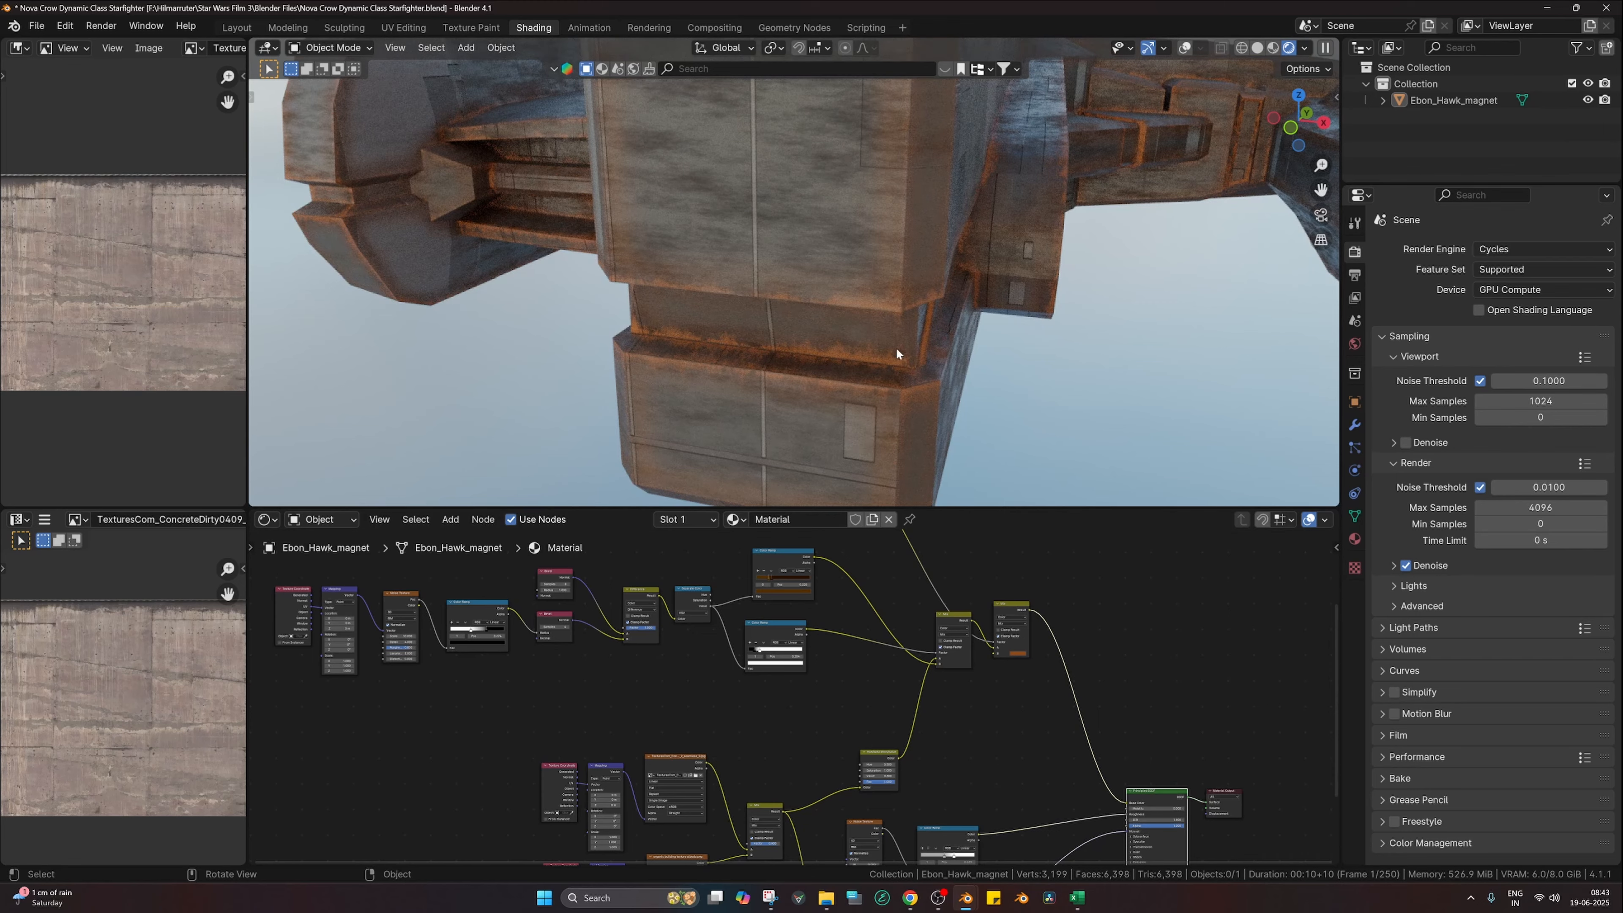
pyautogui.moveTo(896, 347); pyautogui.dragTo(918, 347, button='middle')
pyautogui.scroll(2, 830, 716)
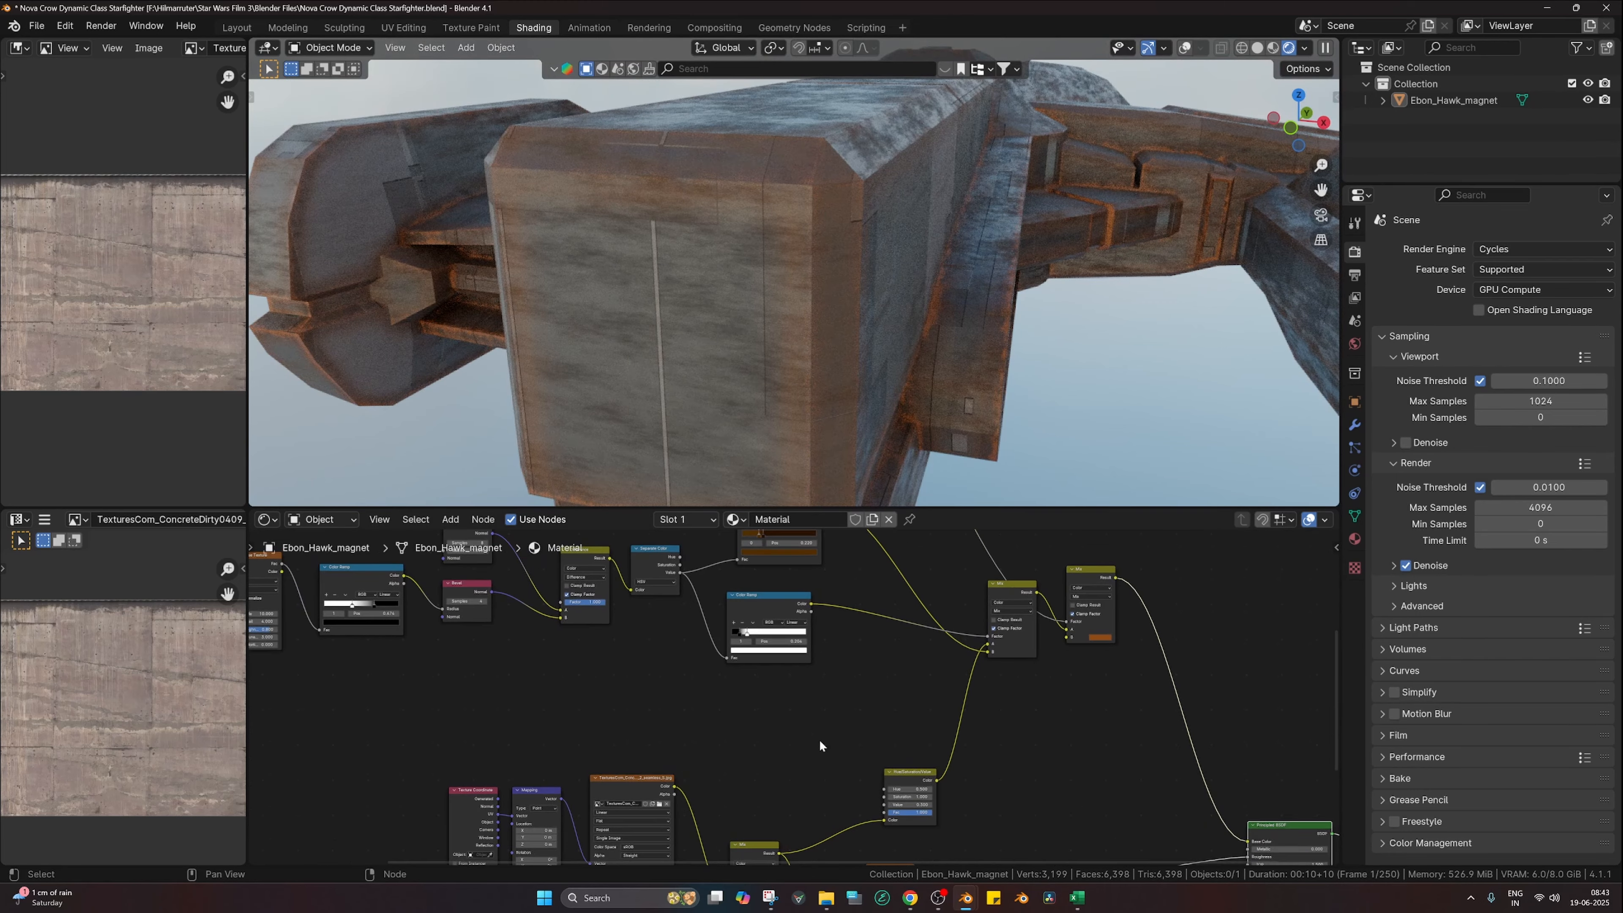
pyautogui.scroll(2, 819, 739)
# Step: Darken the rust colour and view the whole ship from above
pyautogui.moveTo(814, 613); pyautogui.dragTo(826, 764, button='middle')
pyautogui.click(826, 764)
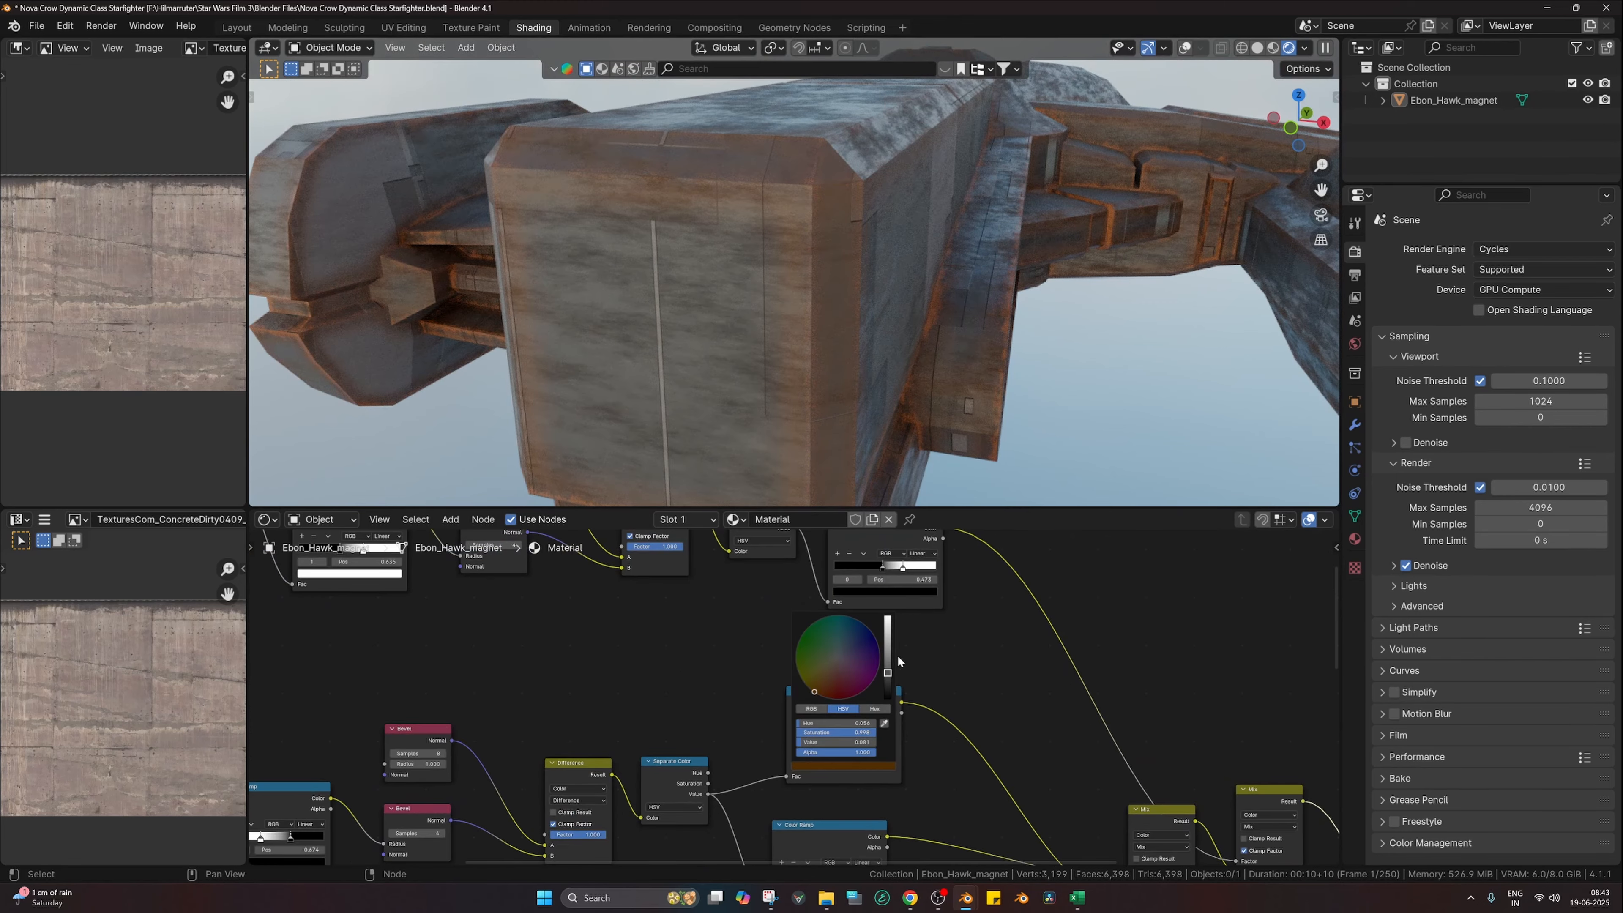
pyautogui.moveTo(889, 676); pyautogui.dragTo(822, 696)
pyautogui.scroll(1, 820, 692)
pyautogui.scroll(-5, 1023, 304)
pyautogui.moveTo(1023, 305); pyautogui.dragTo(980, 416, button='middle')
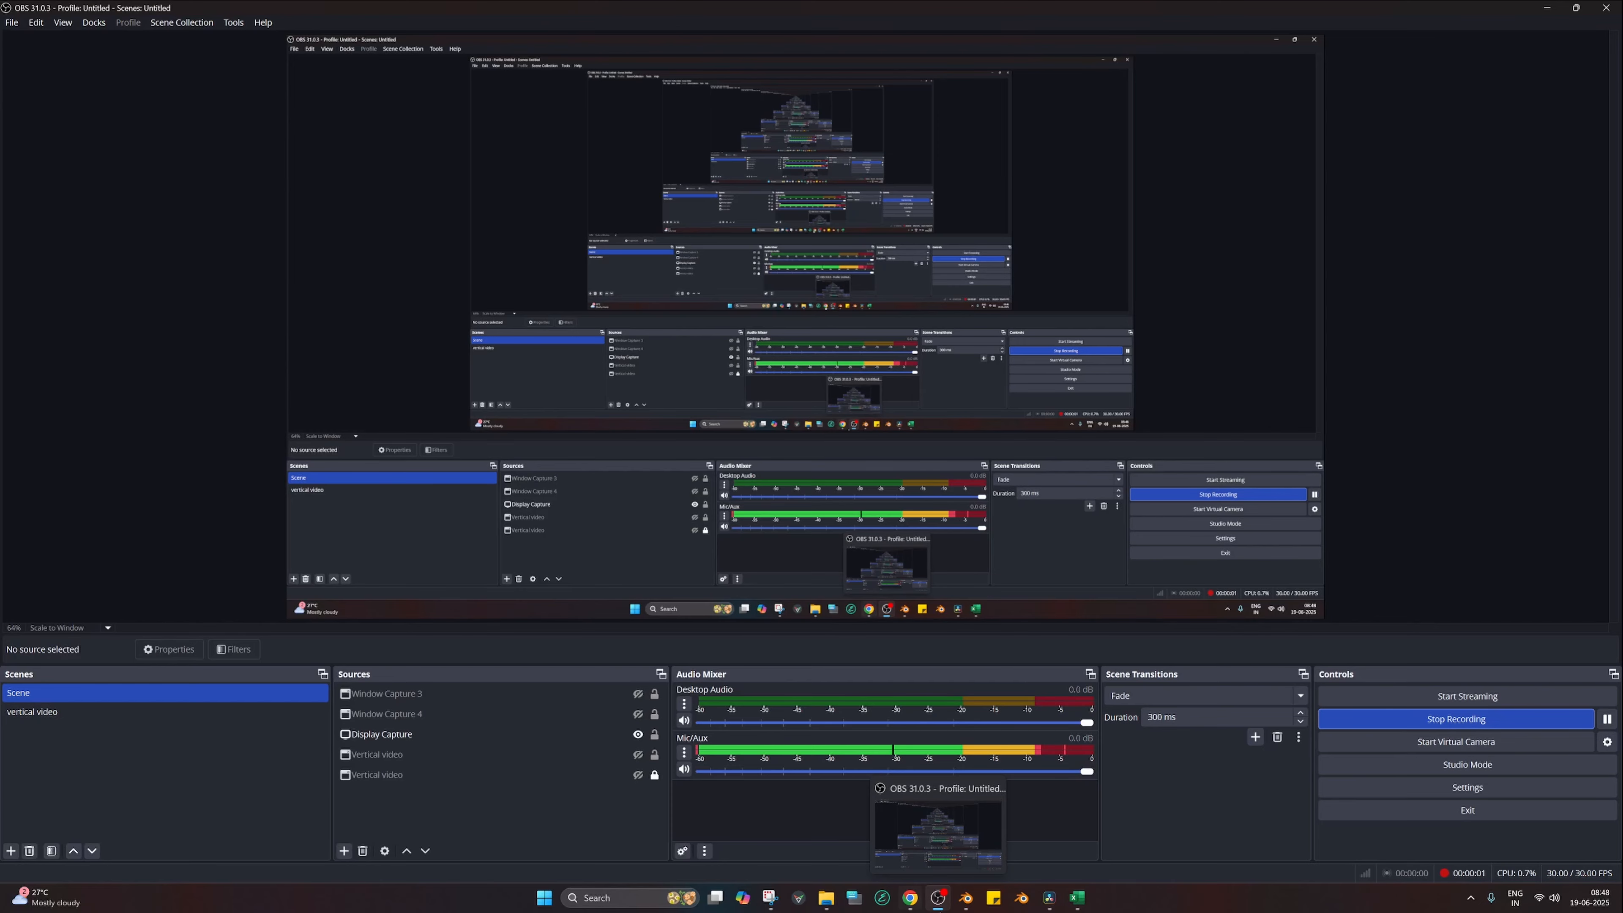
# Step: Switch to the Blender window with the Tibidee ship file
pyautogui.moveTo(966, 898)
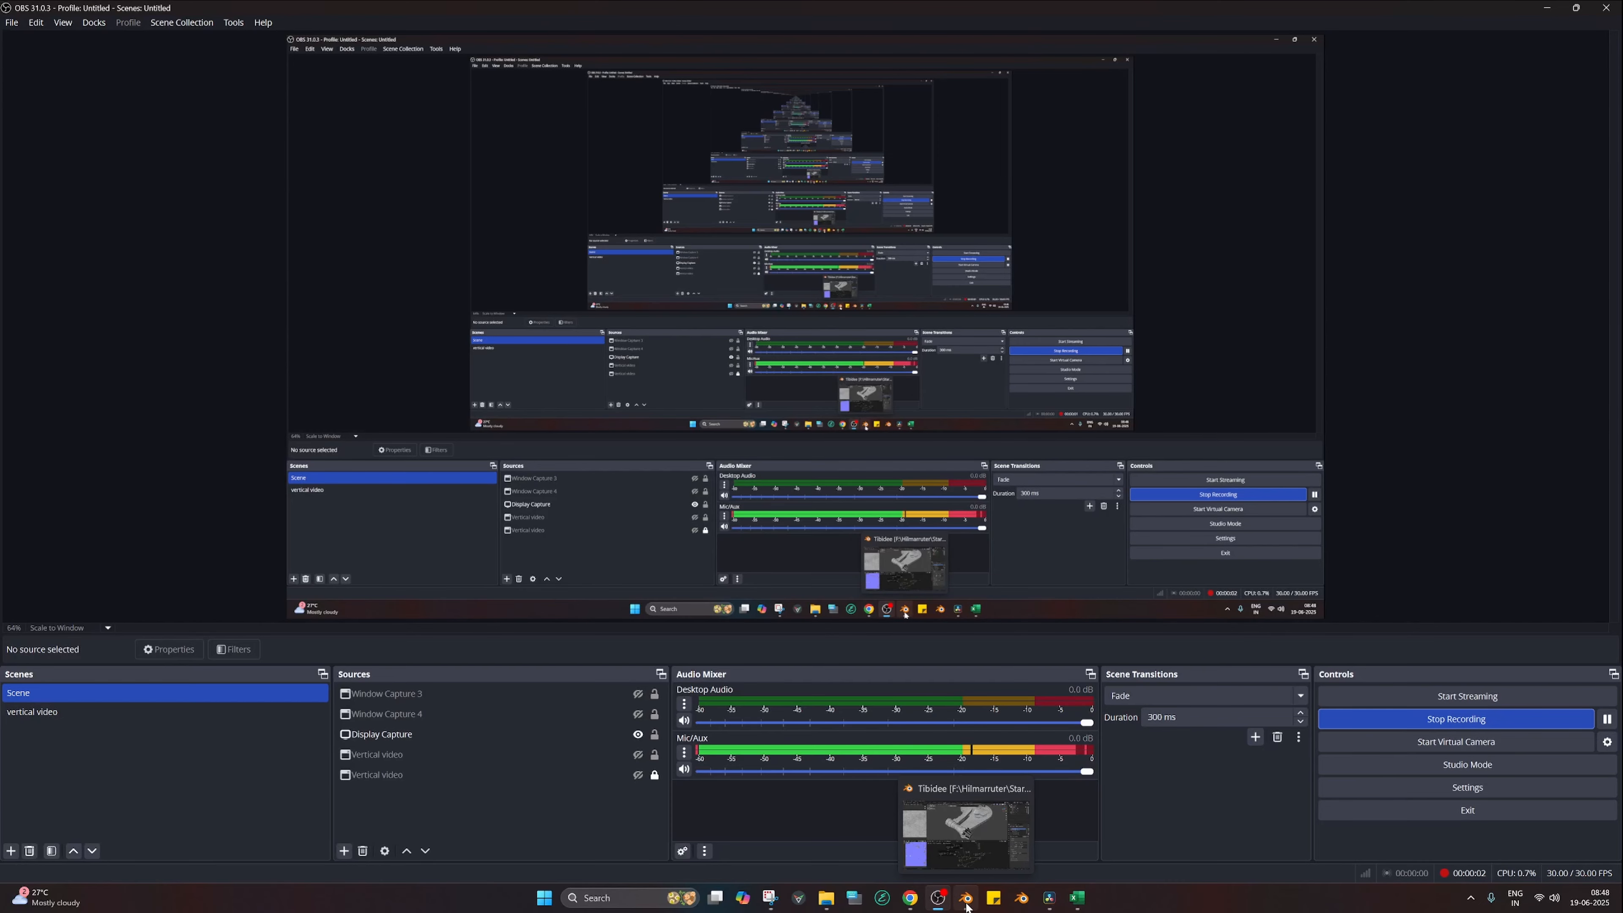
pyautogui.click(975, 824)
pyautogui.moveTo(717, 310); pyautogui.dragTo(797, 364, button='middle')
# Step: Set the viewport to Rendered shading and orbit to a top-down view of the ship
pyautogui.press('z')
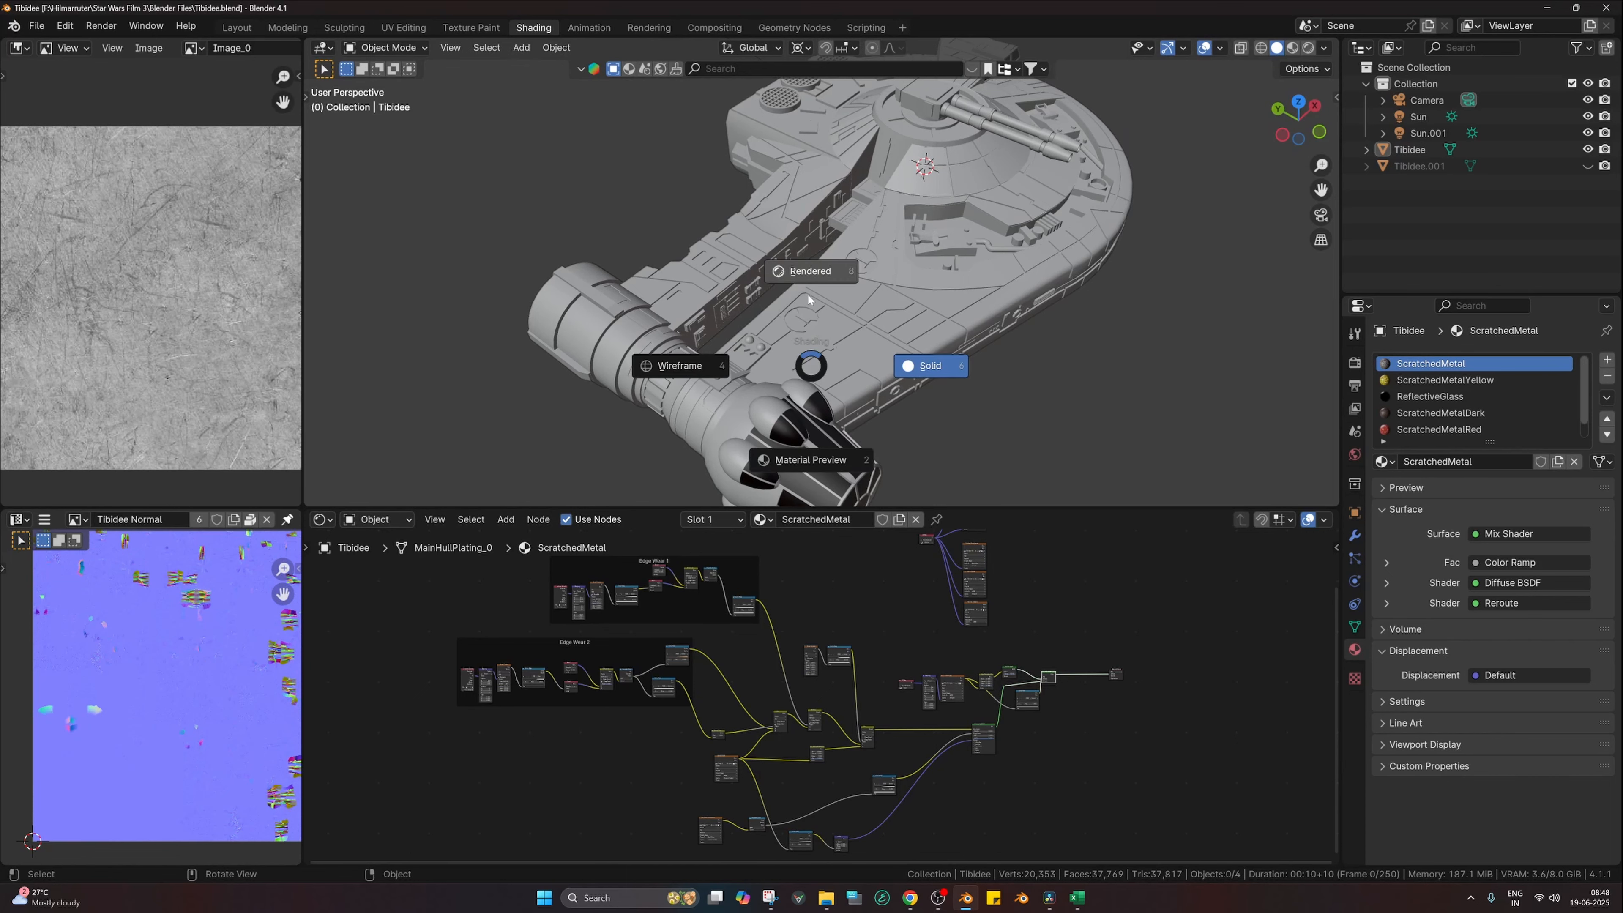
pyautogui.click(912, 251)
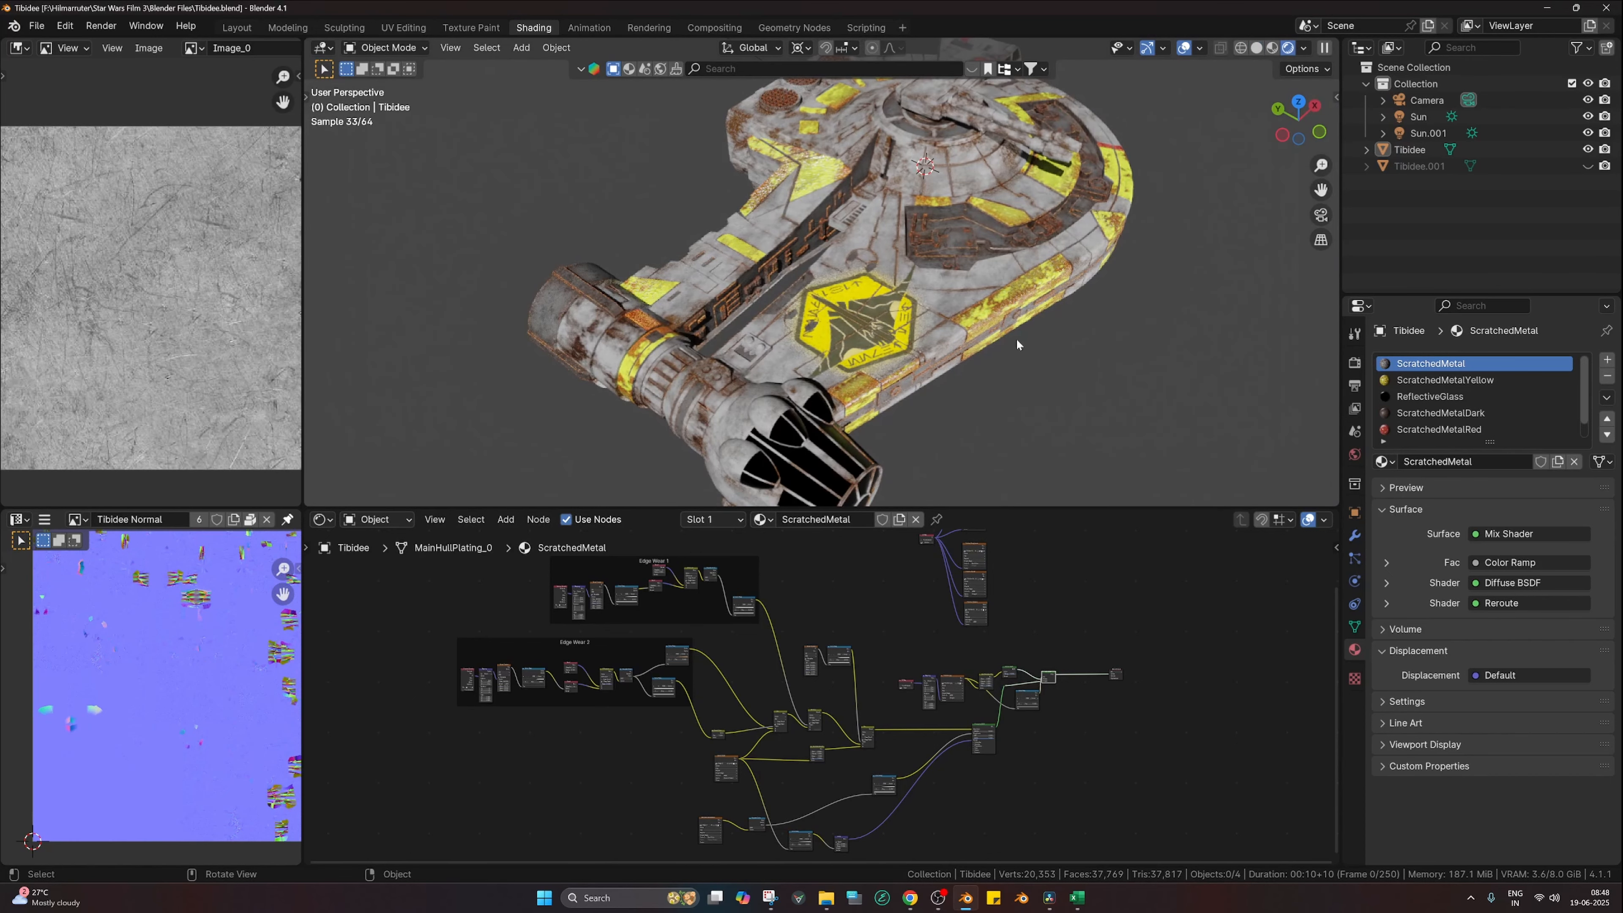
pyautogui.moveTo(1016, 344); pyautogui.dragTo(1053, 304, button='middle')
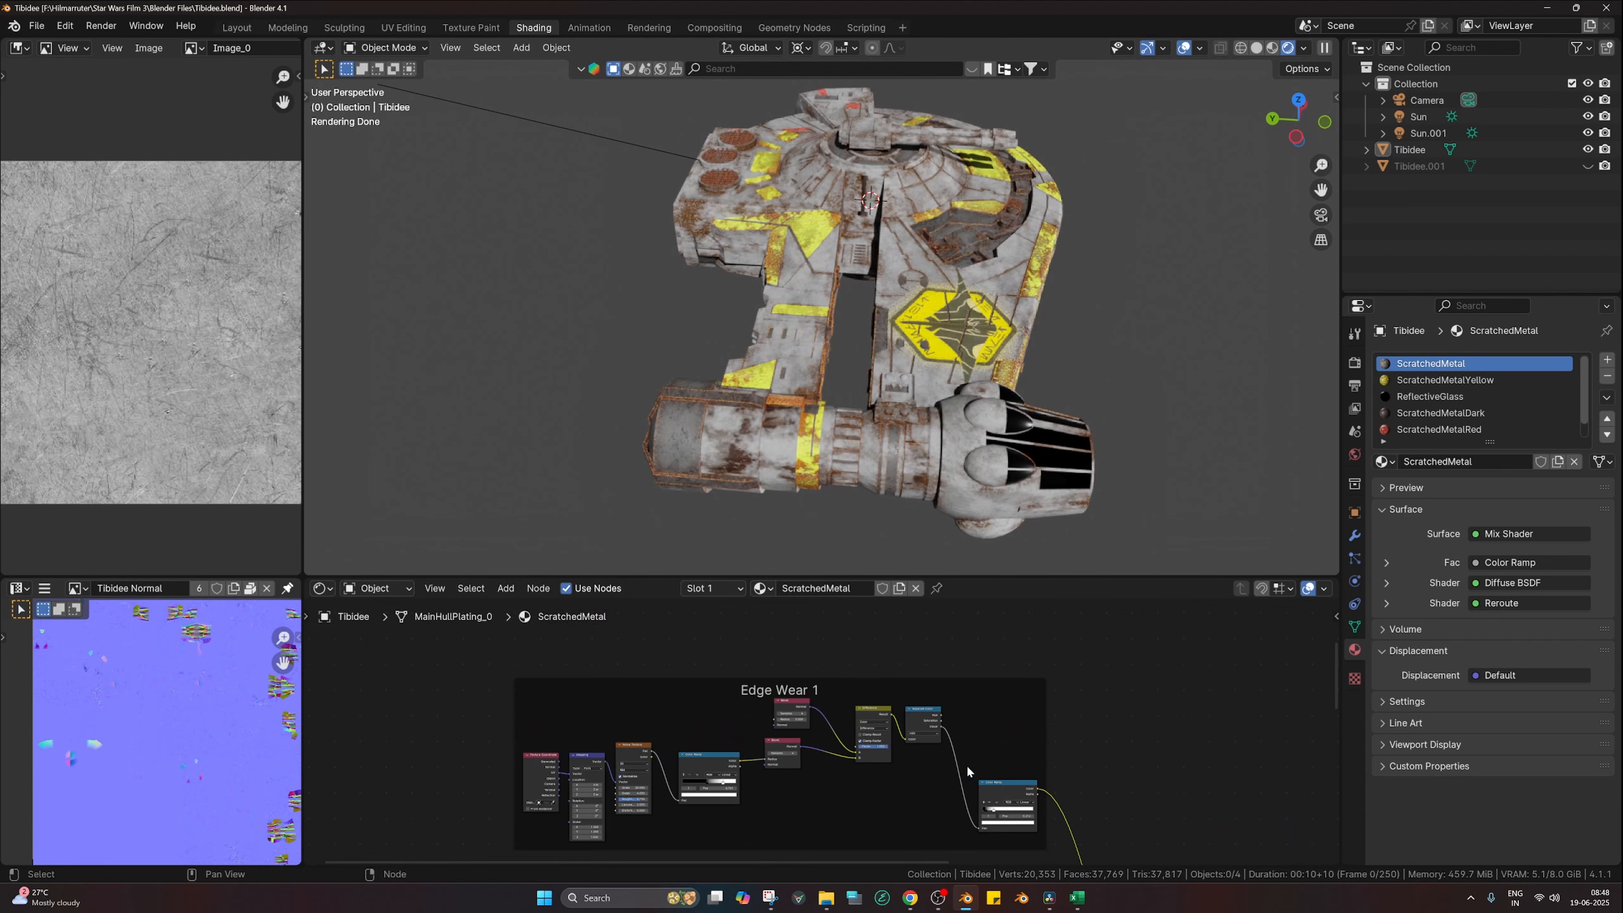
pyautogui.scroll(2, 966, 765)
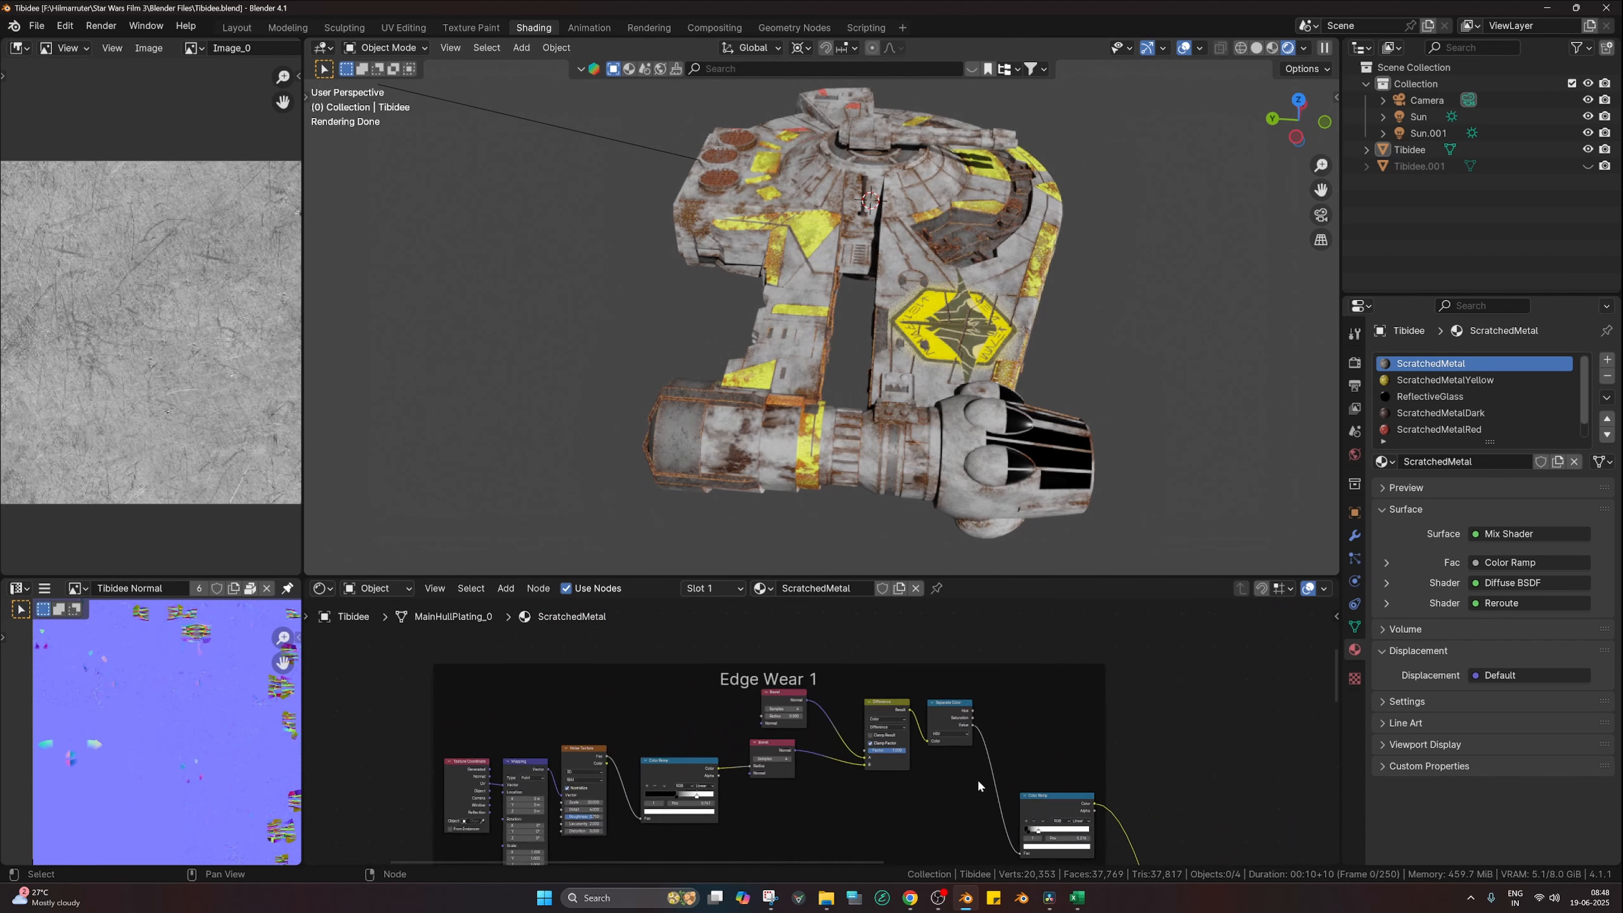
# Step: Preview the Edge Wear 1 Color Ramp mask (stop 0.216) in greyscale, then pan to Edge Wear 2
pyautogui.keyDown('ctrl'); pyautogui.keyDown('shift'); pyautogui.click(1077, 735); pyautogui.keyUp('shift'); pyautogui.keyUp('ctrl')
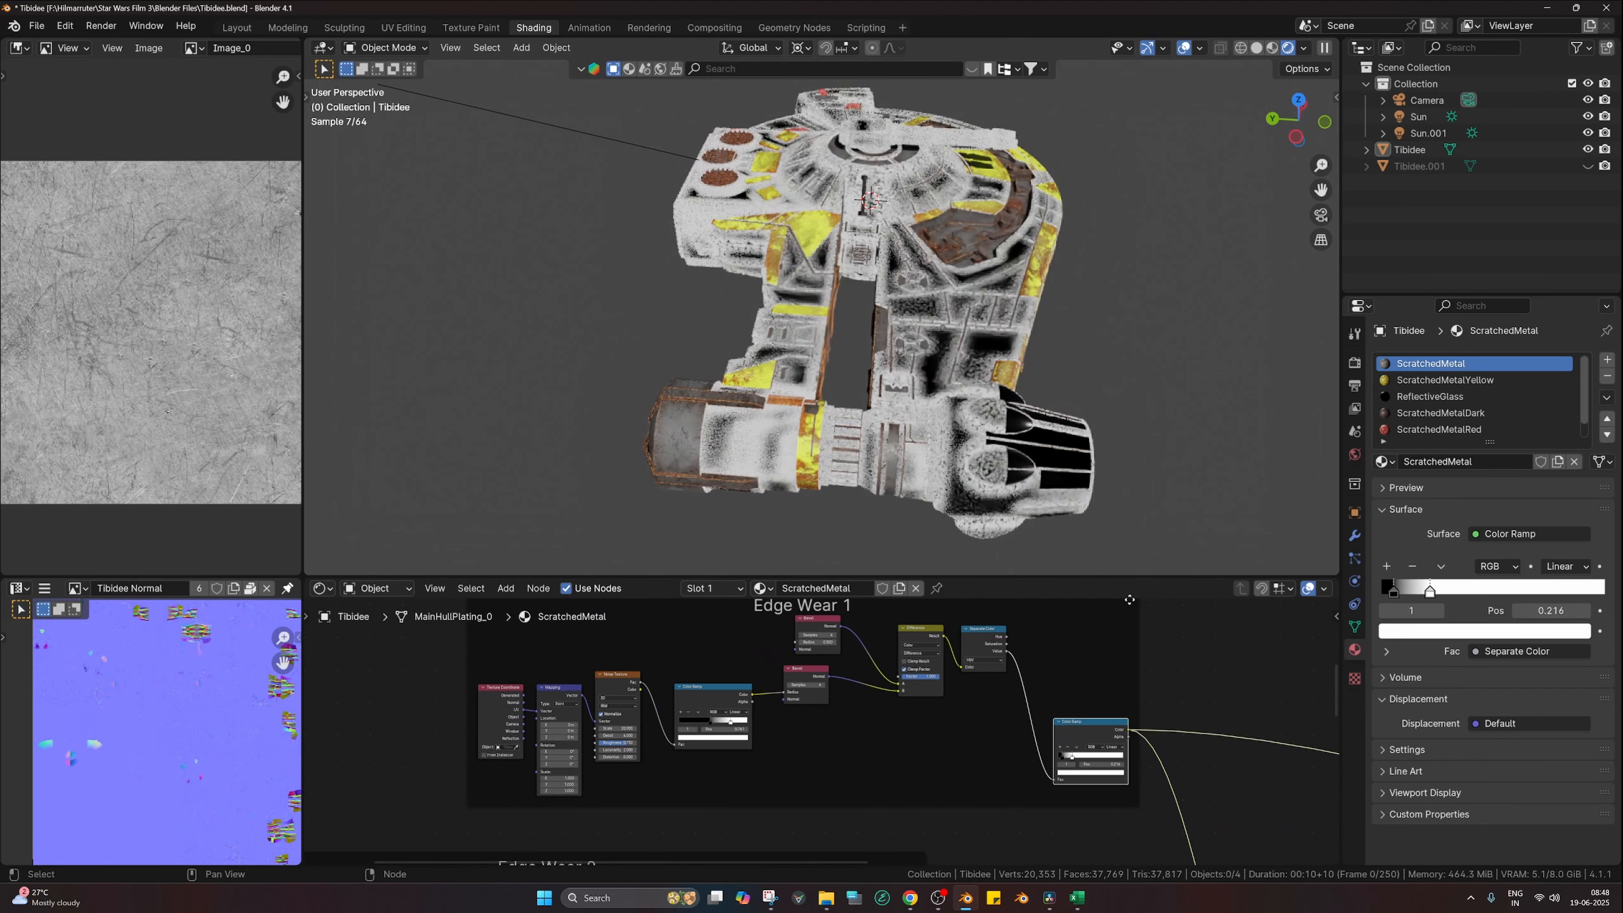
pyautogui.scroll(3, 970, 397)
pyautogui.scroll(3, 854, 671)
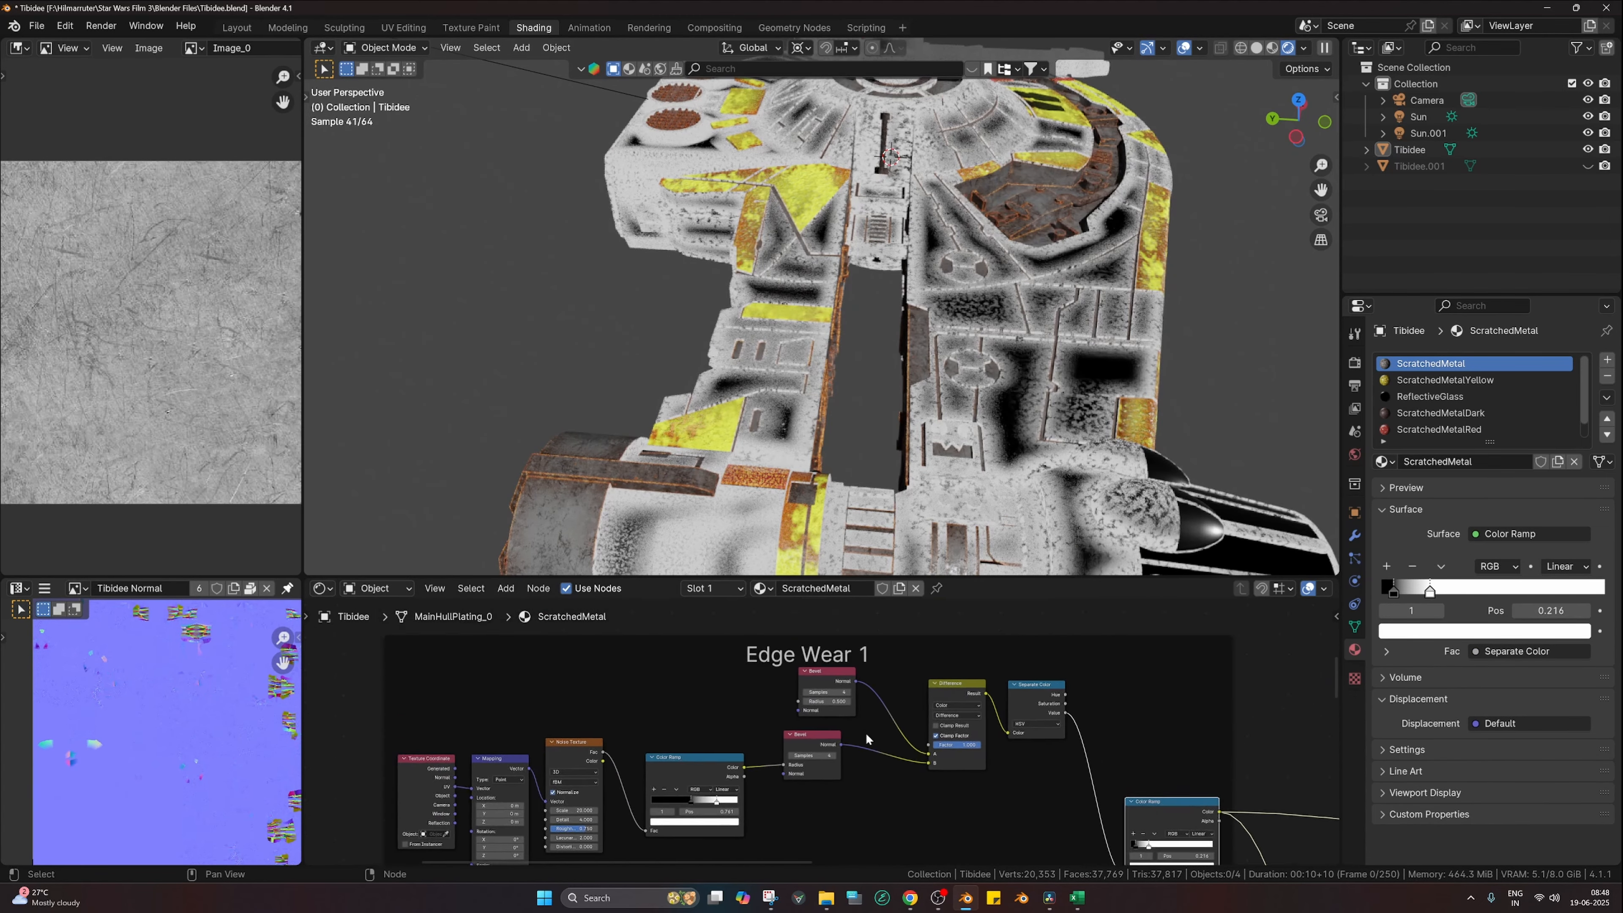
pyautogui.scroll(-2, 852, 674)
pyautogui.scroll(-1, 984, 764)
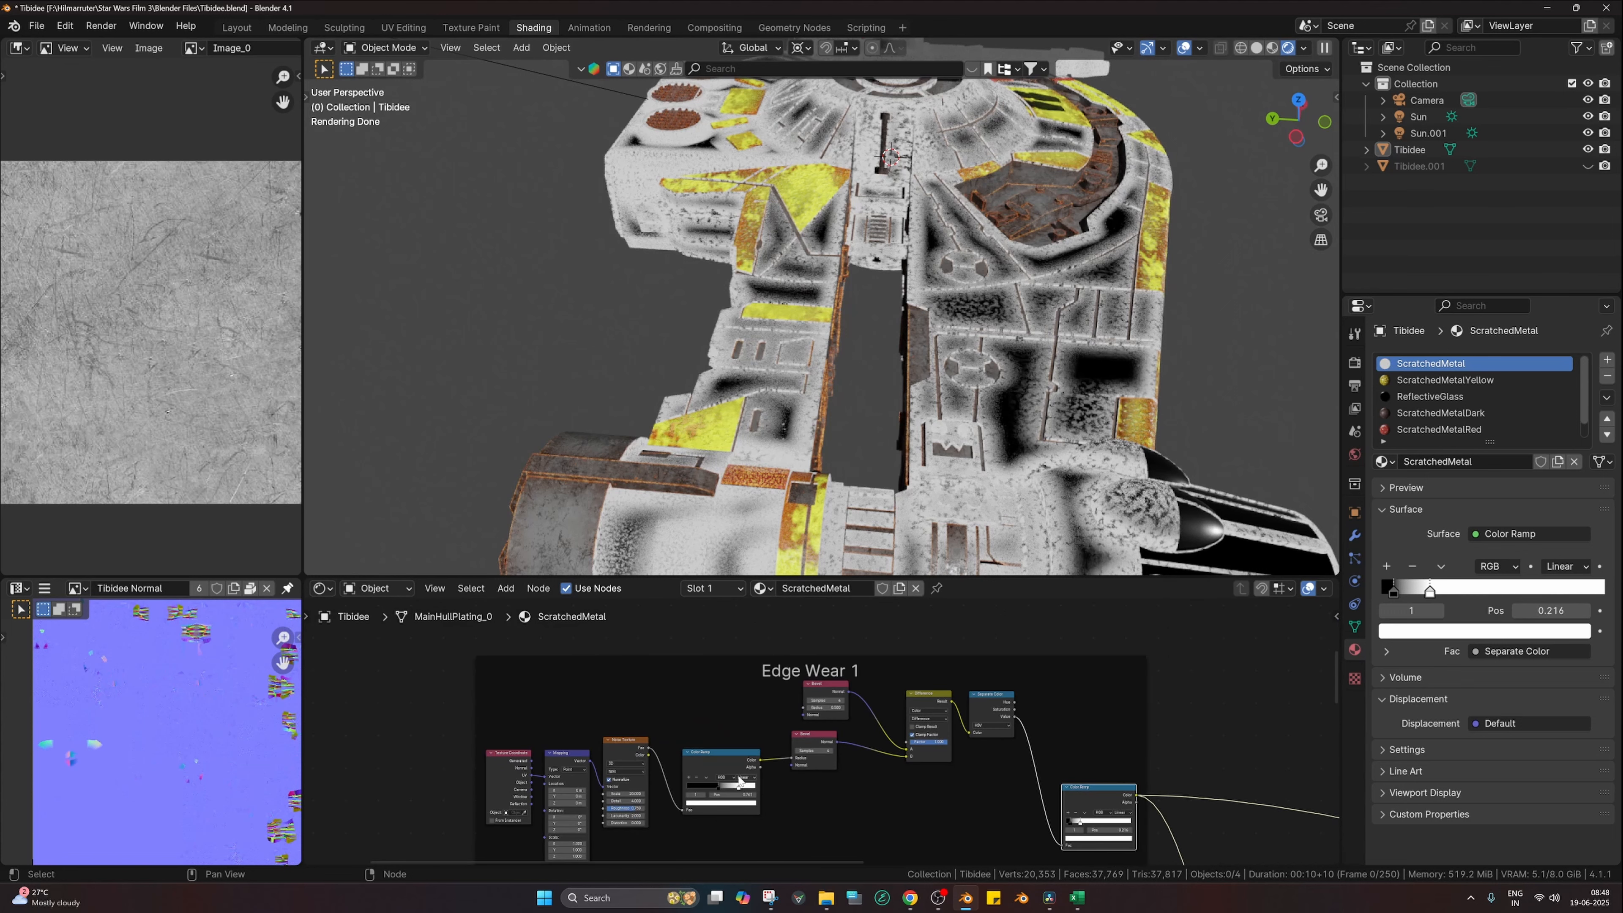
pyautogui.scroll(-1, 1044, 748)
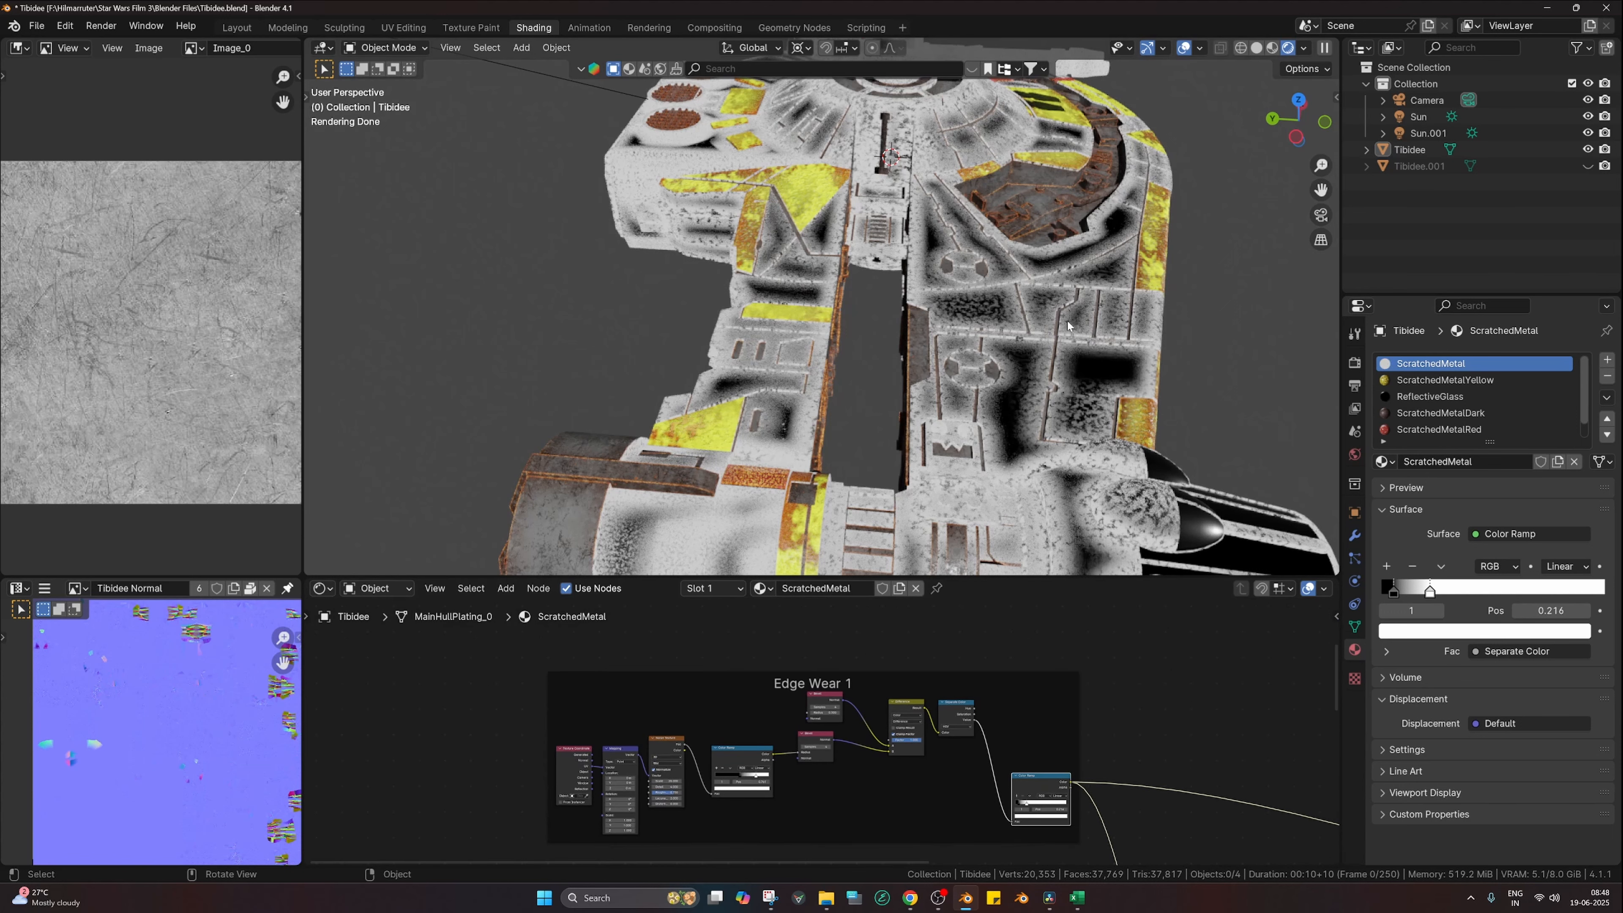
pyautogui.scroll(-3, 982, 825)
pyautogui.moveTo(982, 827); pyautogui.dragTo(920, 601, button='middle')
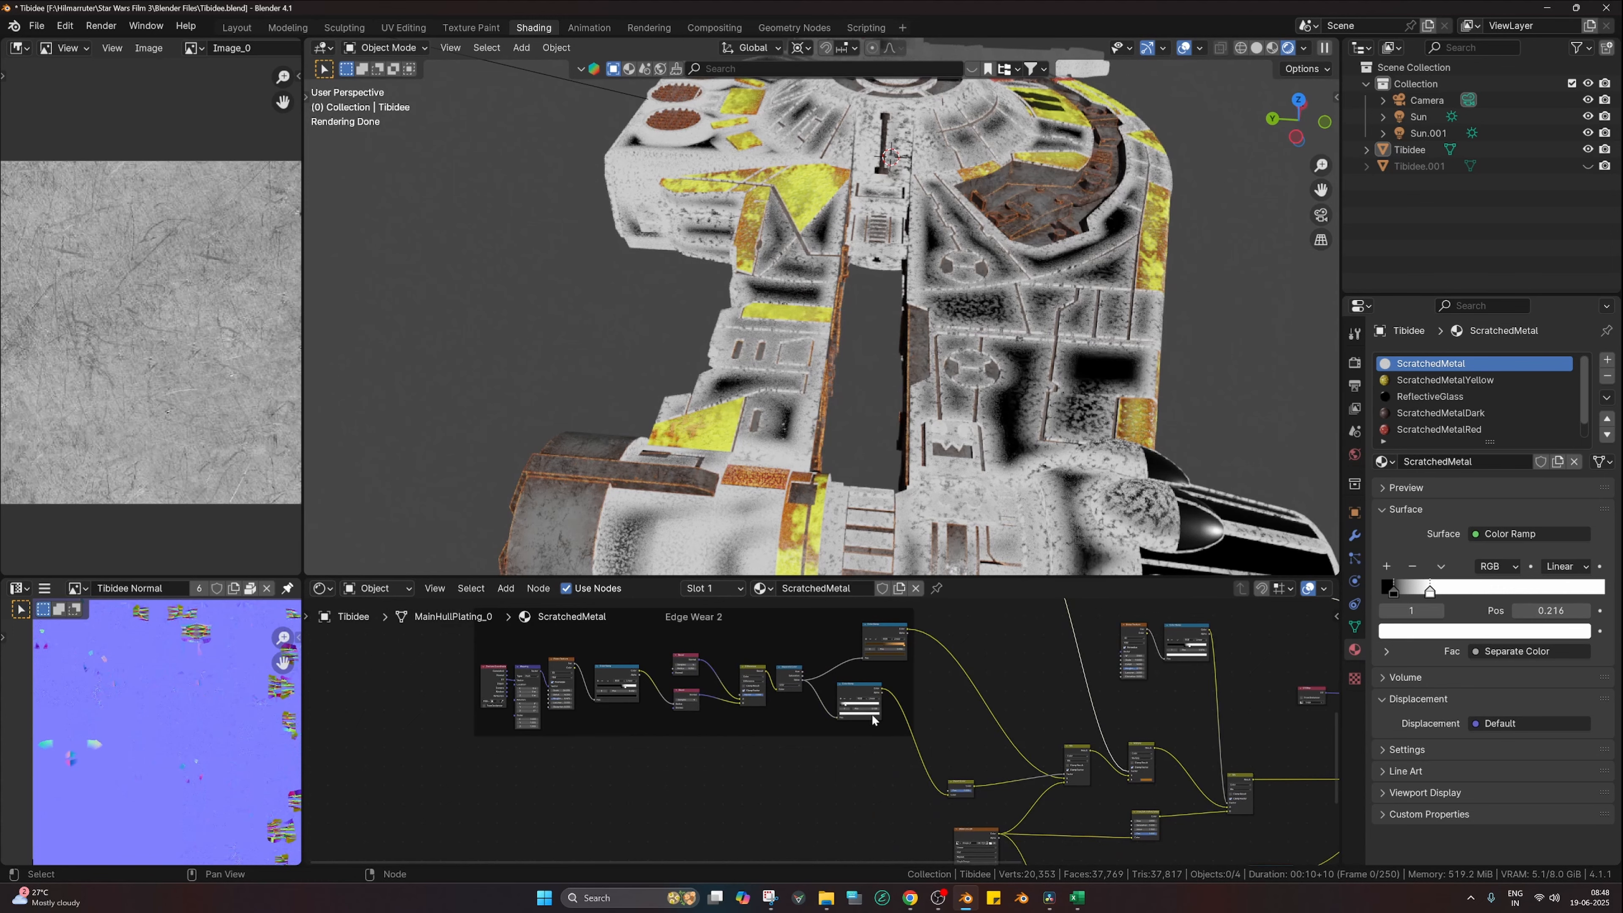
# Step: Preview the lower Edge Wear 2 colour ramp on the ship
pyautogui.scroll(2, 874, 714)
pyautogui.moveTo(895, 707); pyautogui.dragTo(898, 748, button='middle')
pyautogui.scroll(2, 831, 732)
pyautogui.moveTo(548, 660); pyautogui.dragTo(746, 686, button='middle')
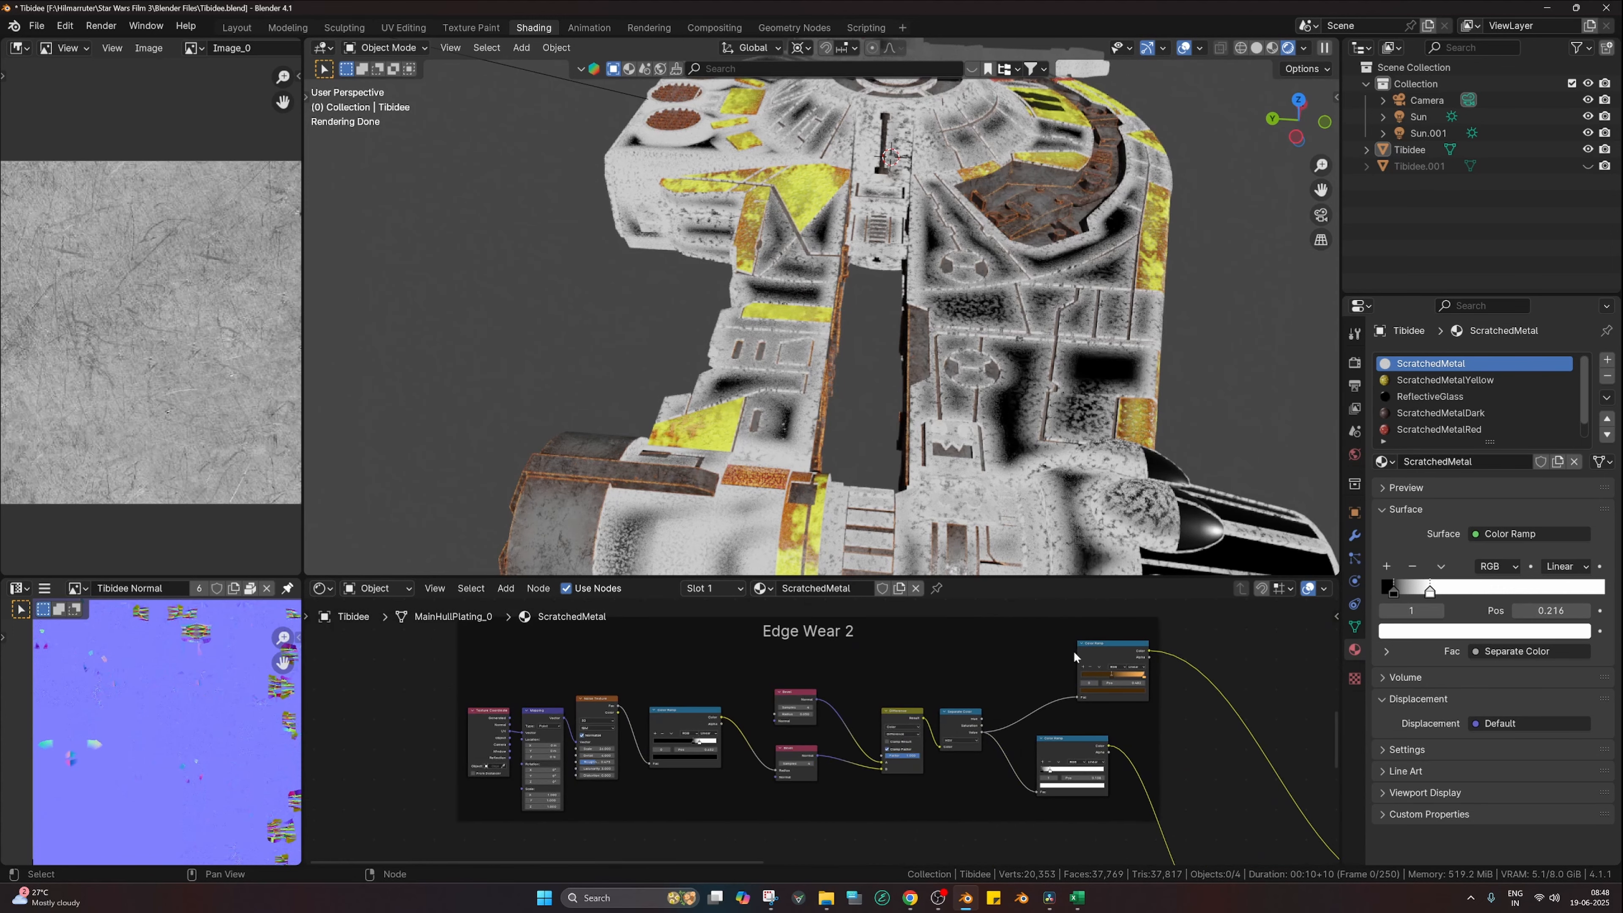
pyautogui.keyDown('ctrl'); pyautogui.keyDown('shift'); pyautogui.click(1075, 744); pyautogui.keyUp('shift'); pyautogui.keyUp('ctrl')
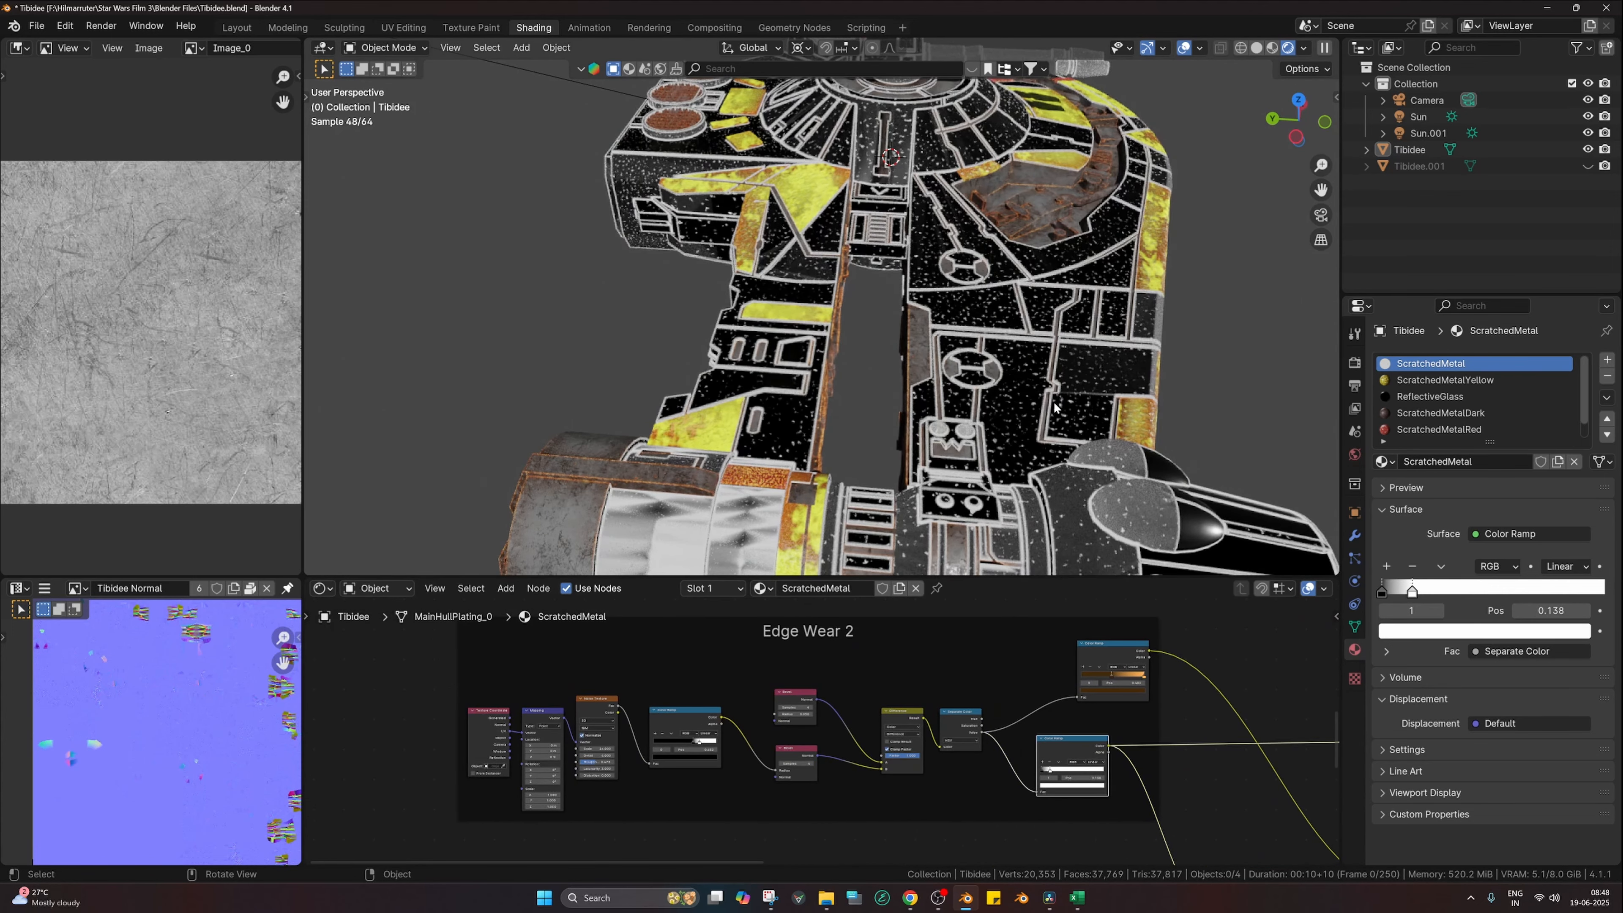
# Step: Preview the upper orange rust colour ramp, stop at 0.482, on the ship's hull
pyautogui.click(681, 722)
pyautogui.scroll(1, 690, 735)
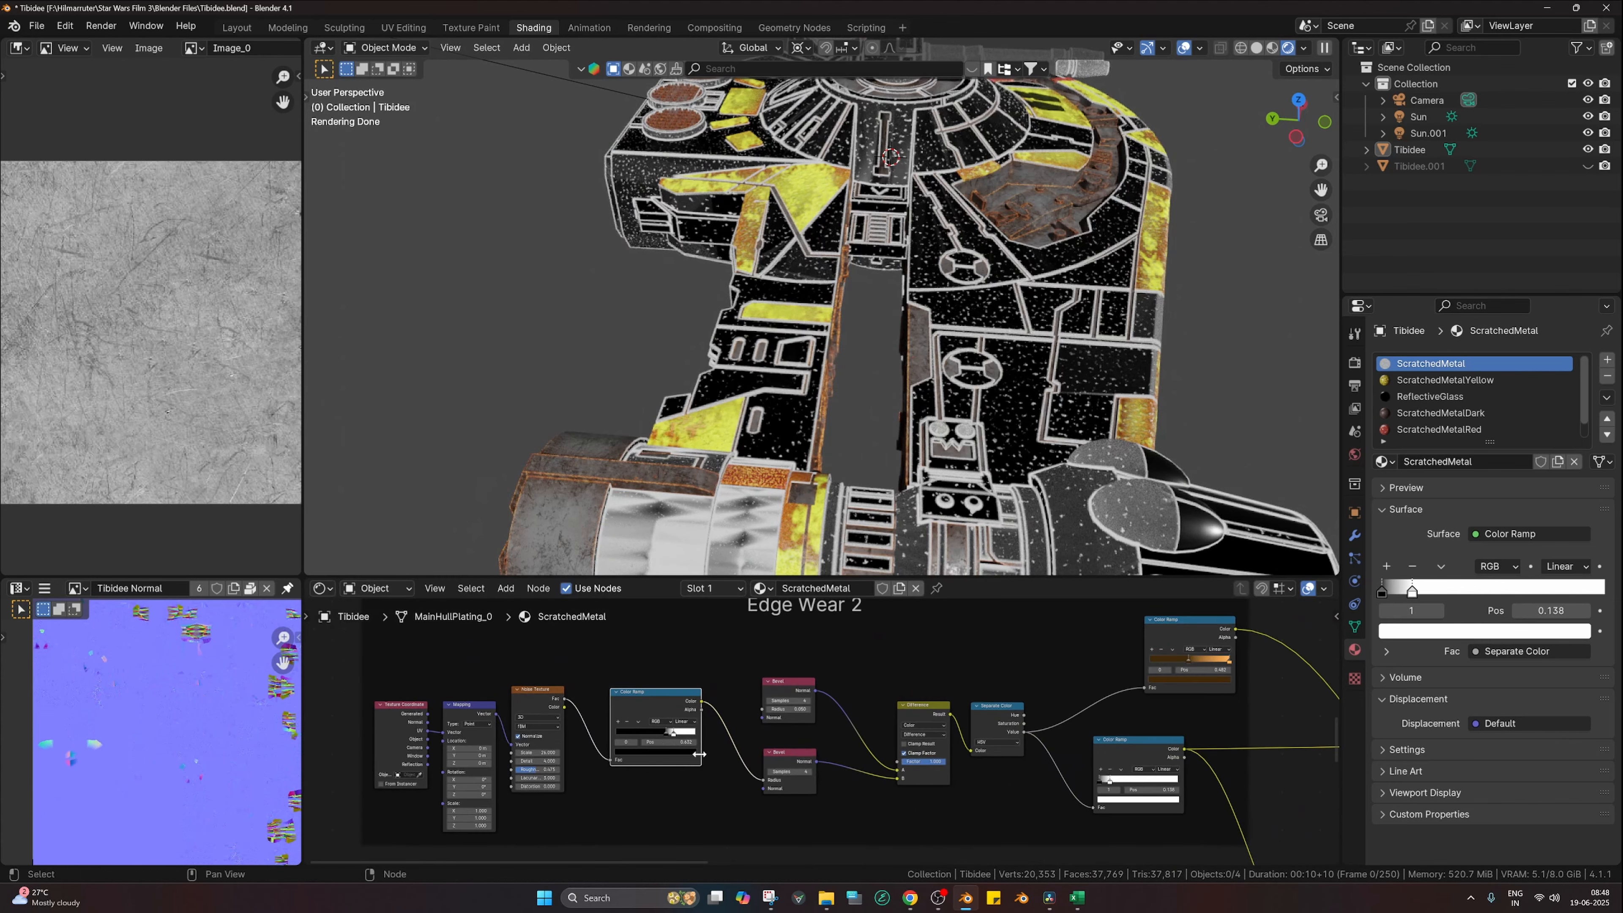
pyautogui.scroll(1, 702, 704)
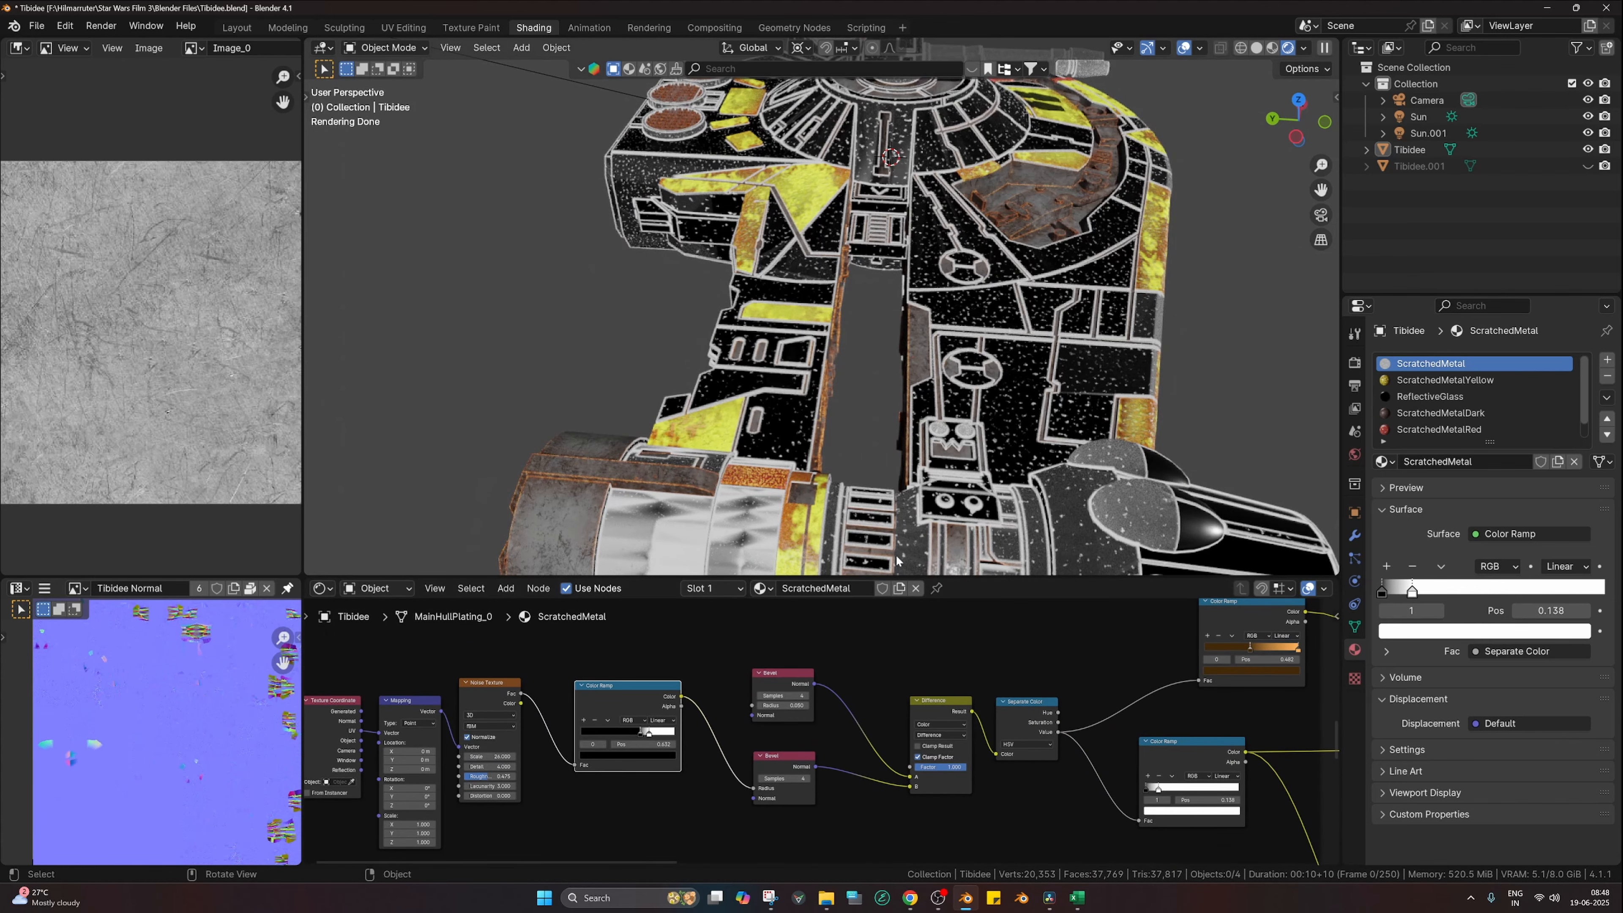
pyautogui.scroll(1, 1102, 453)
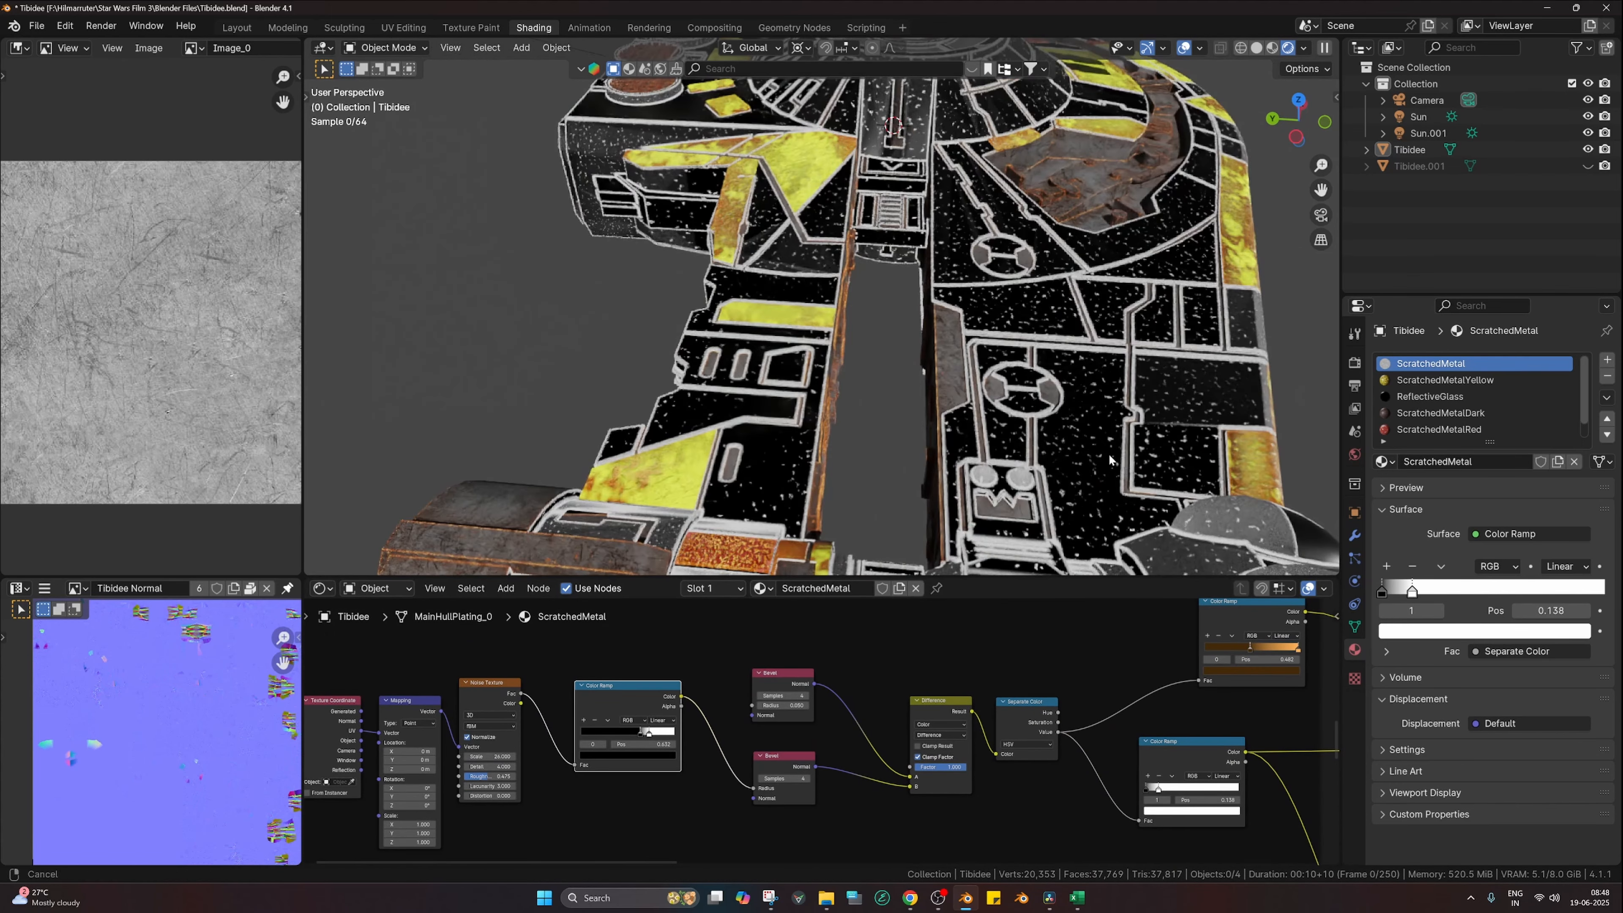
pyautogui.keyDown('shift'); pyautogui.moveTo(1107, 453); pyautogui.dragTo(1026, 441, button='middle'); pyautogui.keyUp('shift')
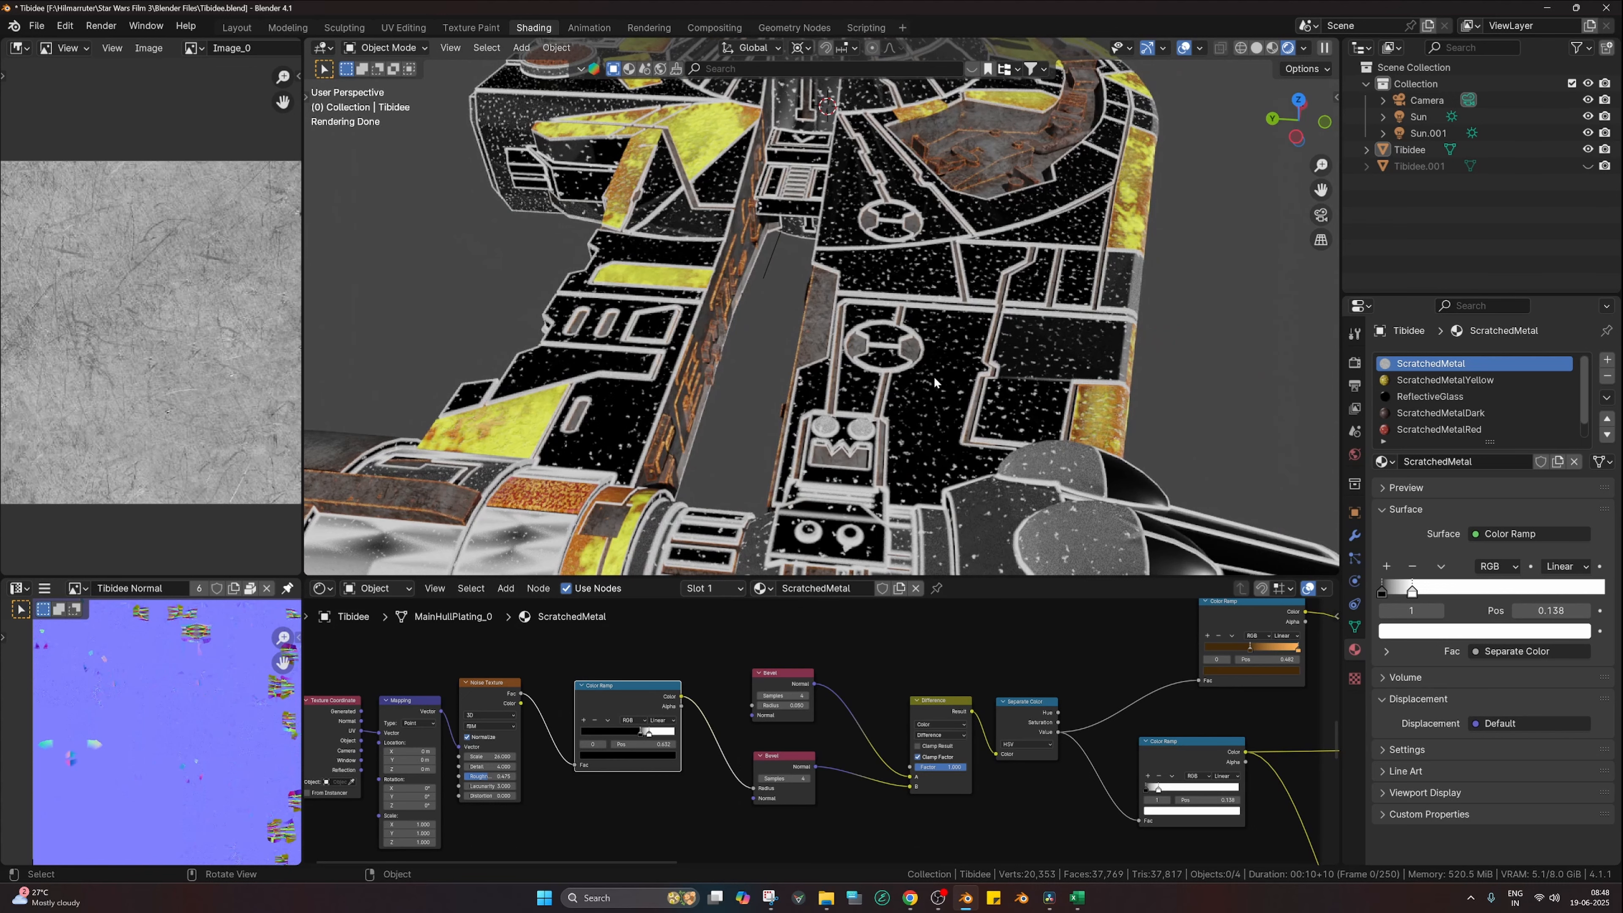
pyautogui.scroll(-2, 983, 716)
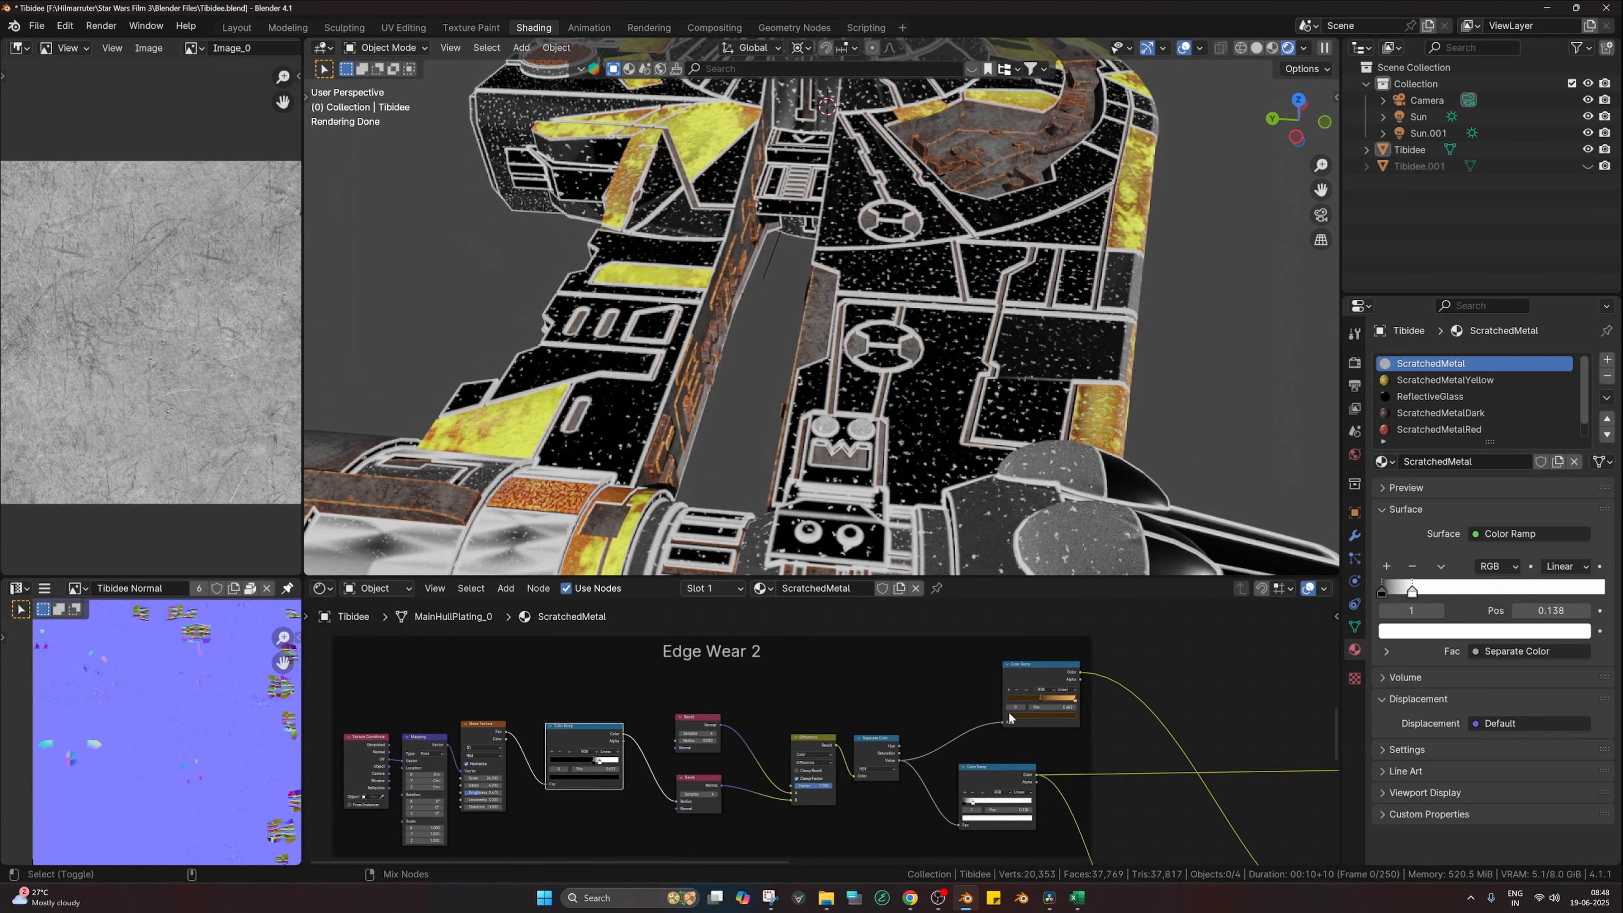
pyautogui.keyDown('ctrl'); pyautogui.keyDown('shift'); pyautogui.click(1028, 676); pyautogui.keyUp('shift'); pyautogui.keyUp('ctrl')
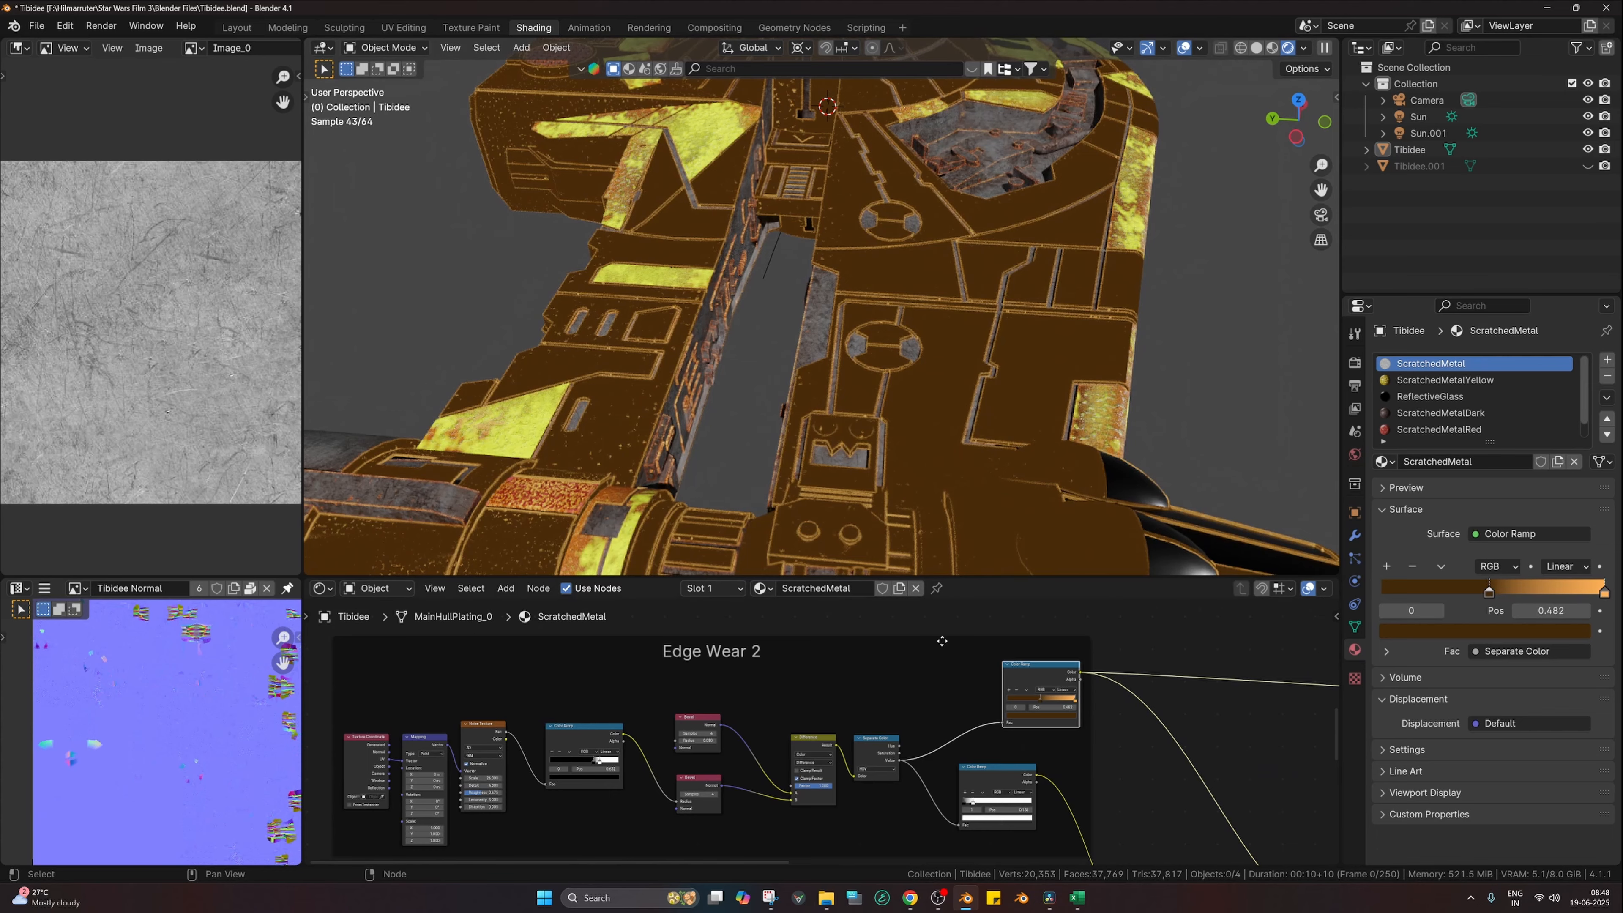
pyautogui.scroll(-2, 974, 703)
pyautogui.moveTo(1047, 775); pyautogui.dragTo(811, 658, button='middle')
pyautogui.scroll(2, 977, 712)
# Step: Preview the inverted wear mask, then the Mix node result, on the ship
pyautogui.scroll(1, 983, 717)
pyautogui.moveTo(913, 732); pyautogui.dragTo(845, 714, button='middle')
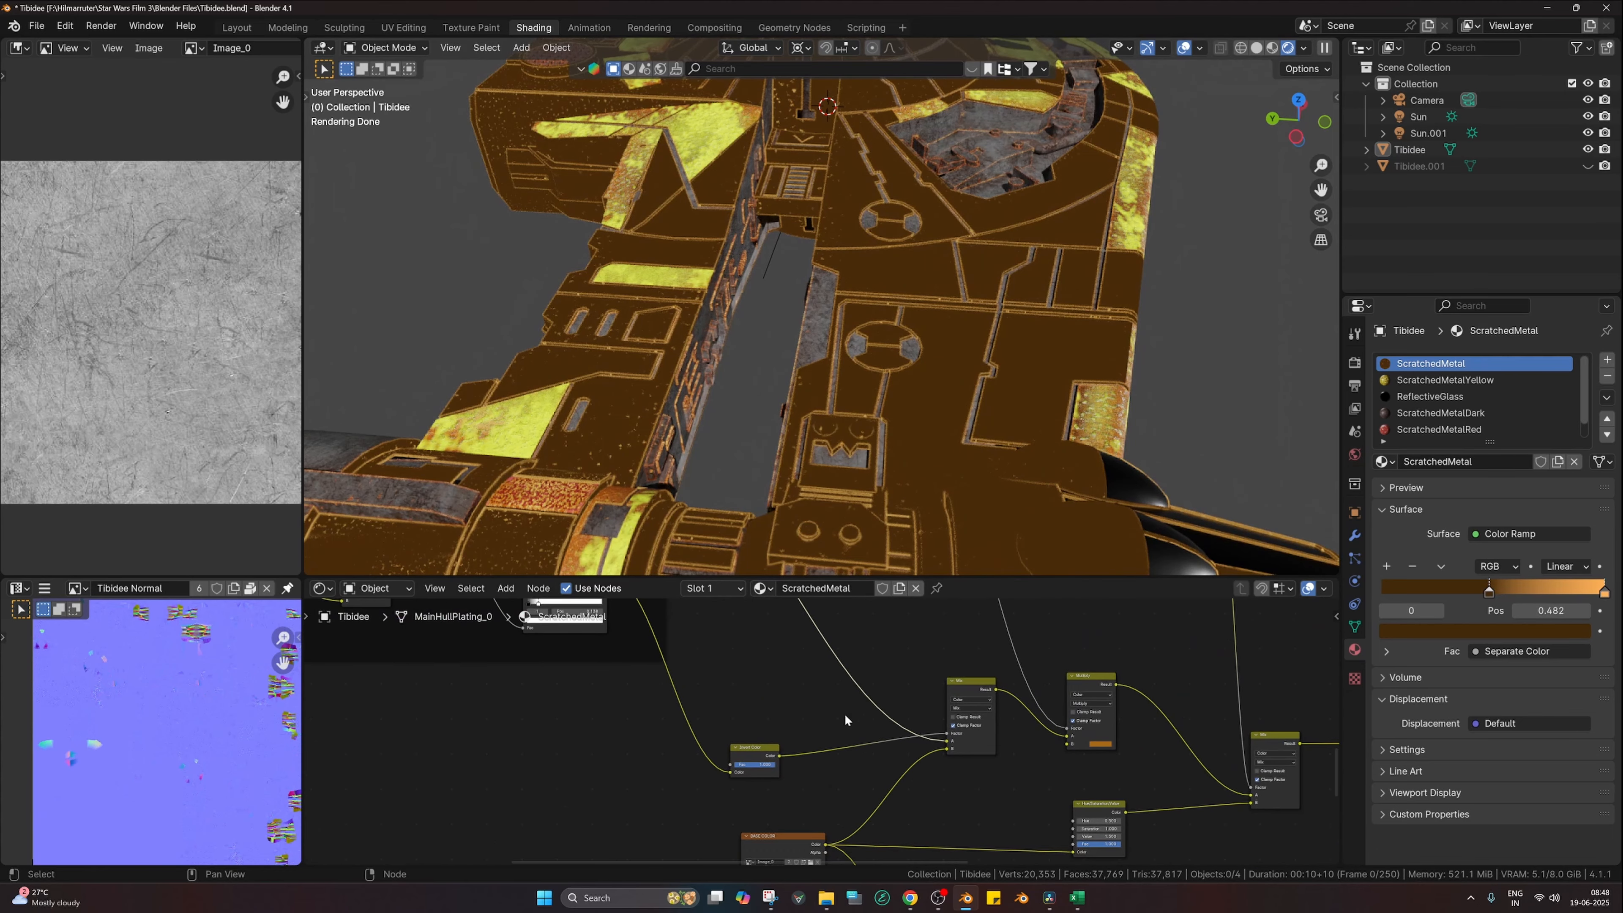
pyautogui.keyDown('ctrl'); pyautogui.keyDown('shift'); pyautogui.click(756, 751); pyautogui.keyUp('shift'); pyautogui.keyUp('ctrl')
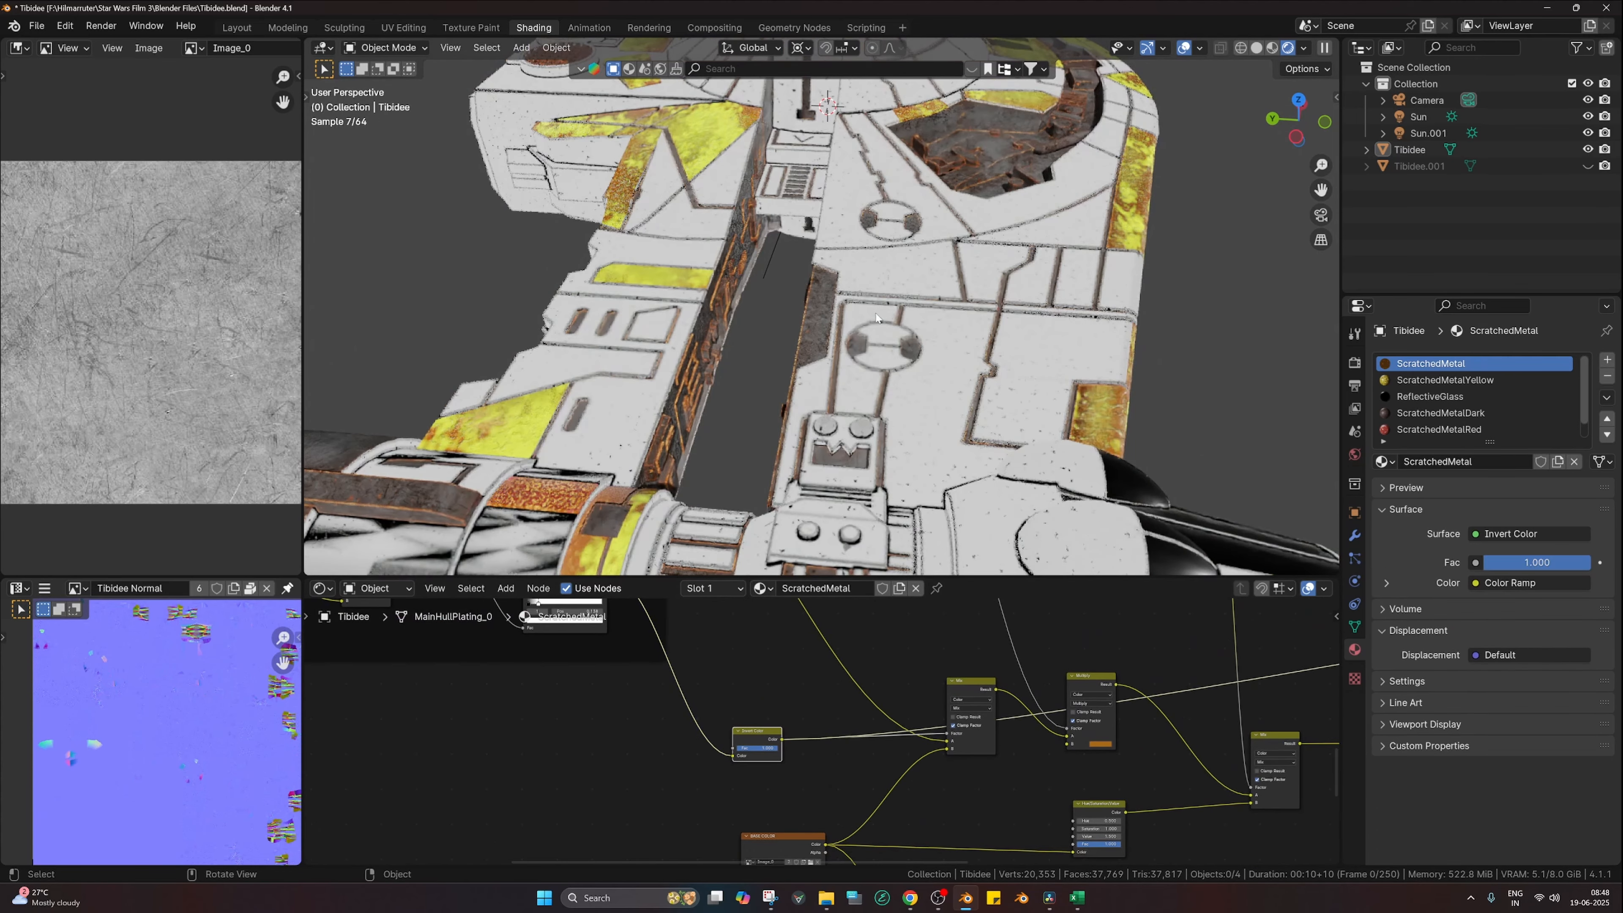
pyautogui.keyDown('ctrl'); pyautogui.keyDown('shift'); pyautogui.click(975, 691); pyautogui.keyUp('shift'); pyautogui.keyUp('ctrl')
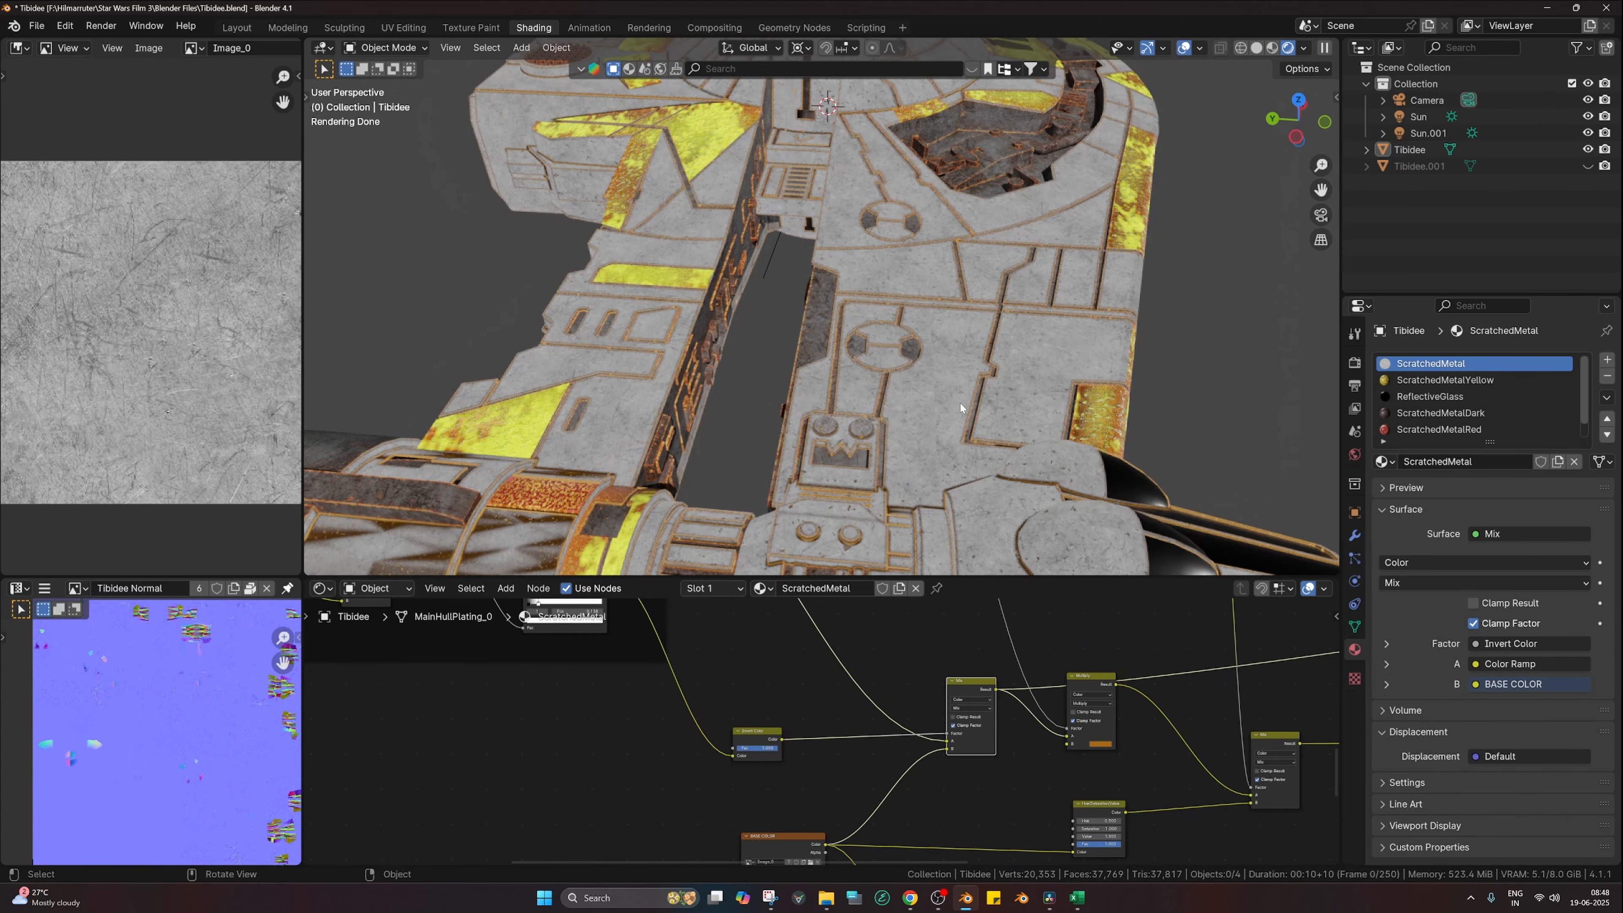
# Step: Nudge the Mix node and preview the Multiply node result on the ship
pyautogui.scroll(1, 824, 772)
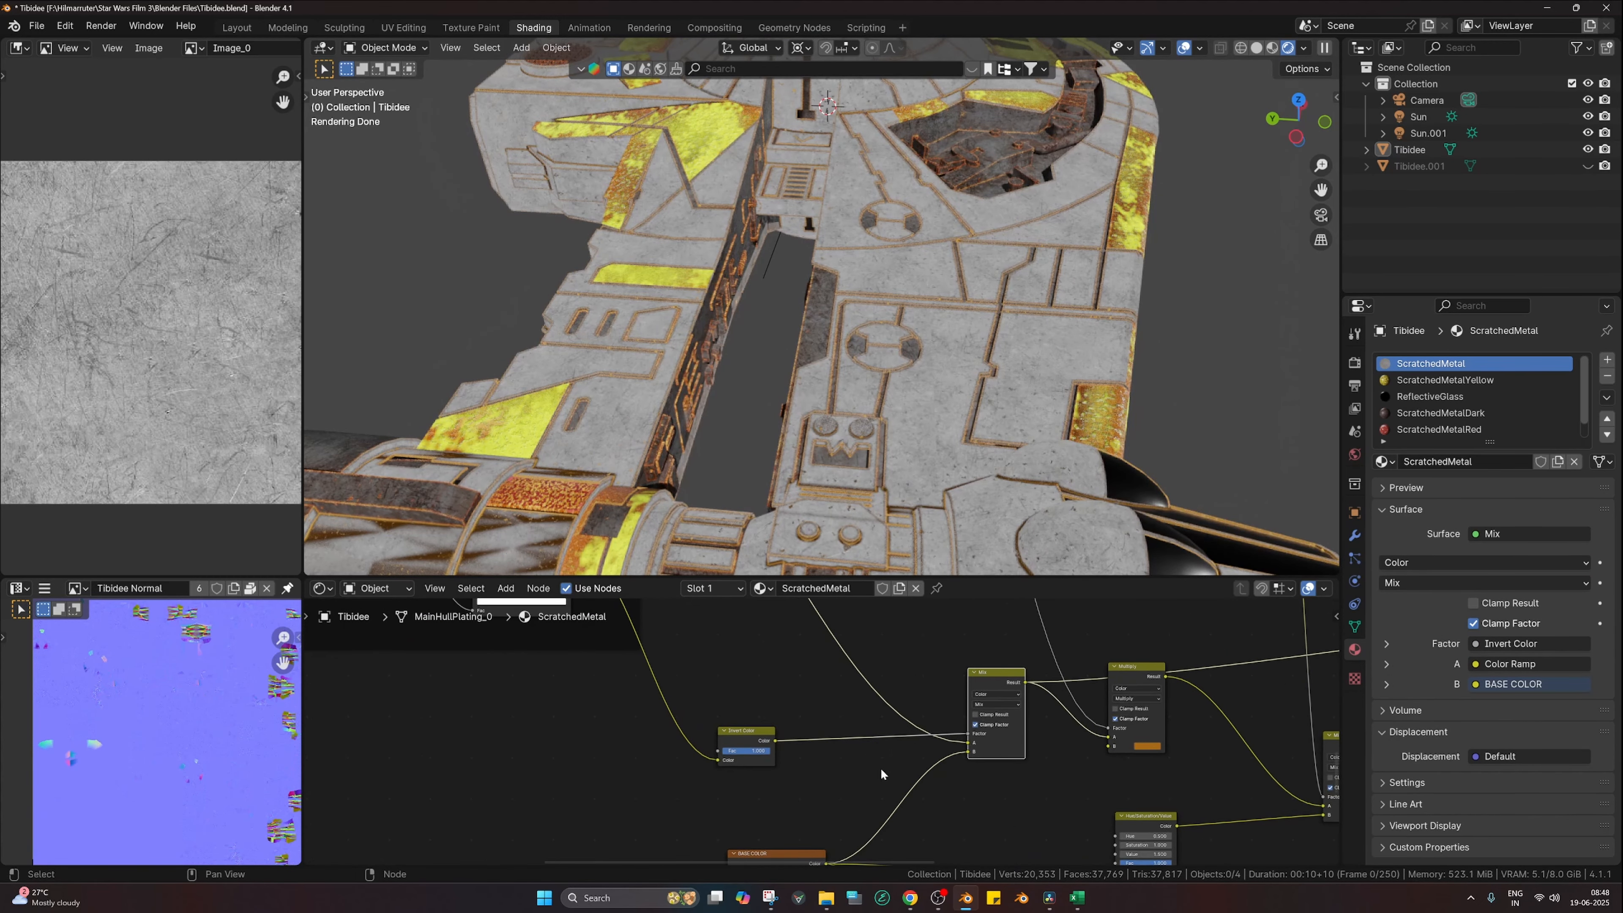
pyautogui.scroll(-4, 887, 793)
pyautogui.moveTo(938, 775); pyautogui.dragTo(778, 786, button='middle')
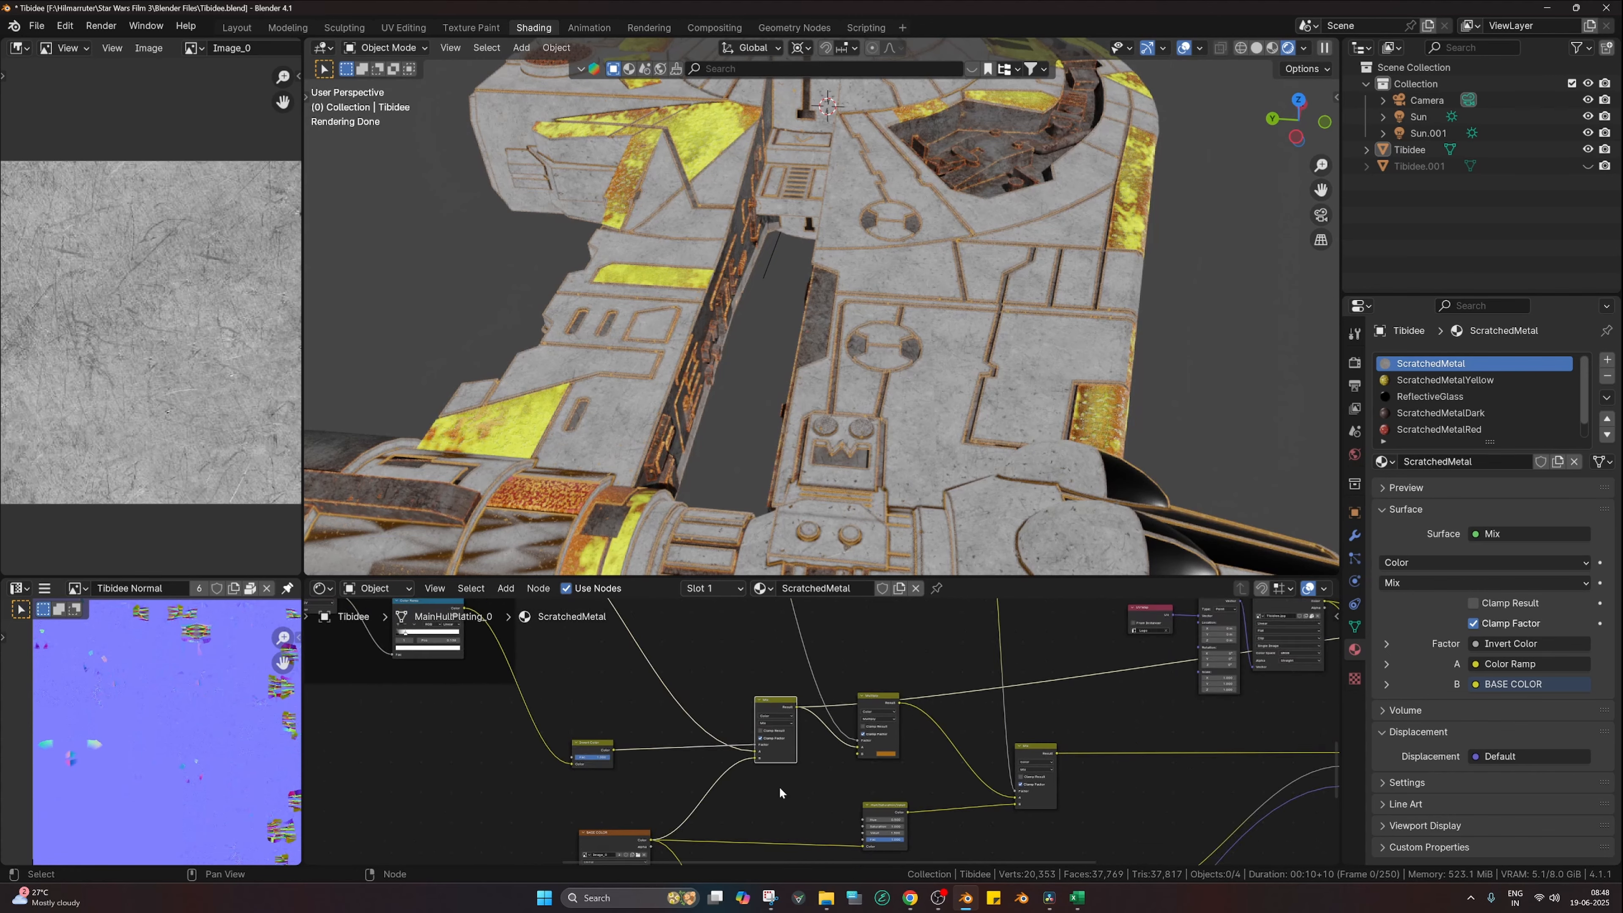
pyautogui.scroll(2, 776, 767)
pyautogui.moveTo(770, 701); pyautogui.dragTo(766, 698)
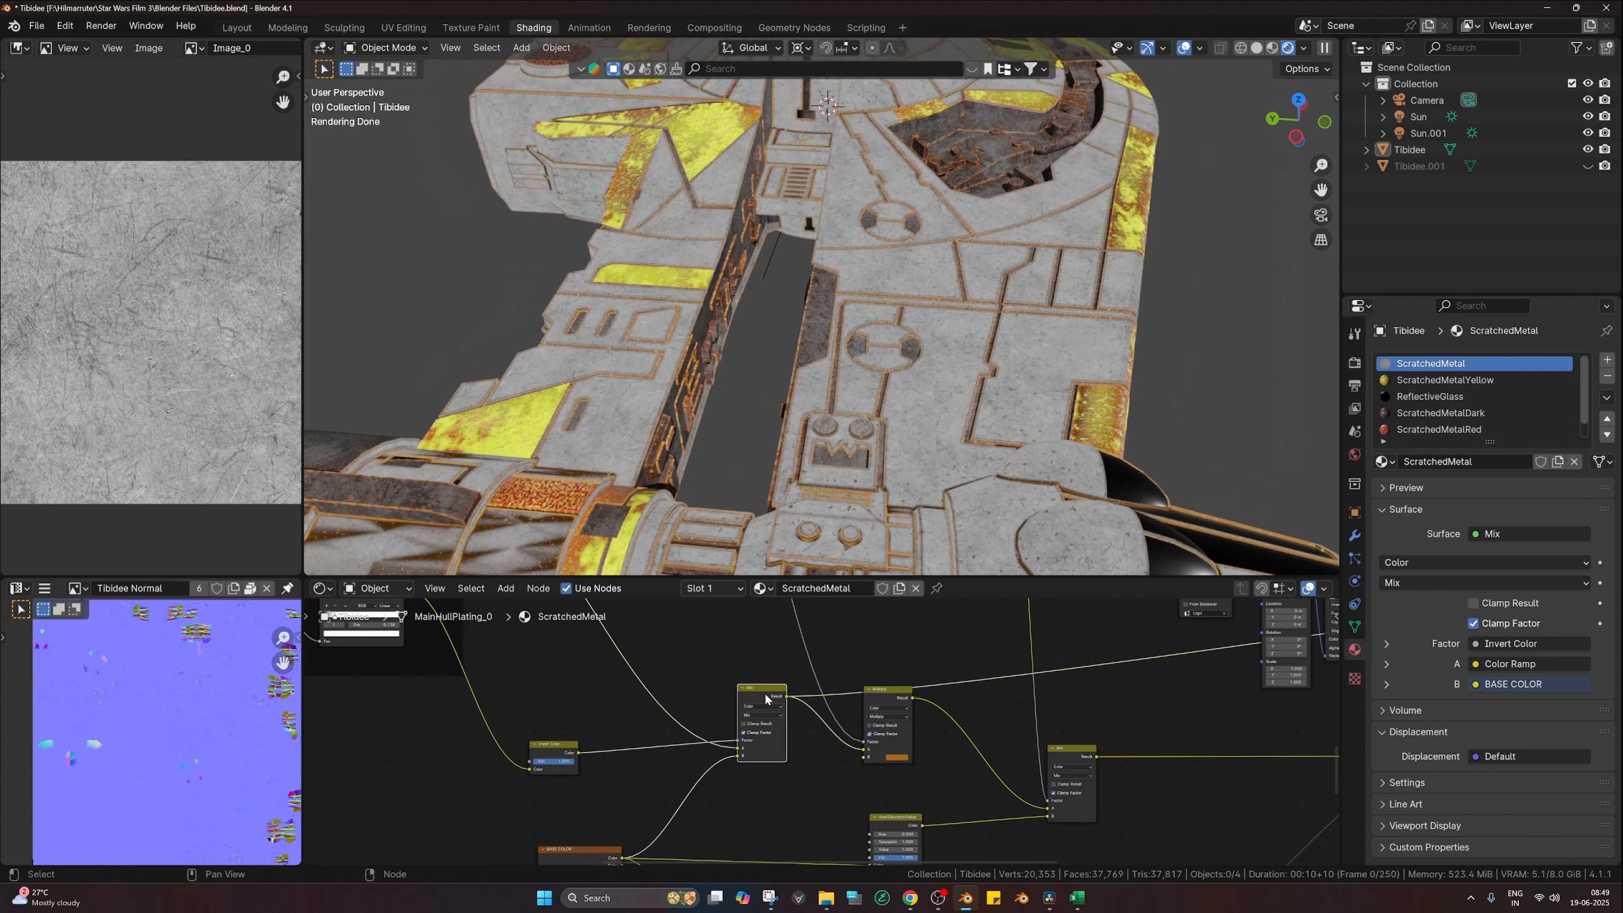
pyautogui.keyDown('ctrl'); pyautogui.keyDown('shift'); pyautogui.click(890, 697); pyautogui.keyUp('shift'); pyautogui.keyUp('ctrl')
# Step: Enlarge the node editor and orbit in close on the face-plate panel
pyautogui.scroll(-4, 882, 722)
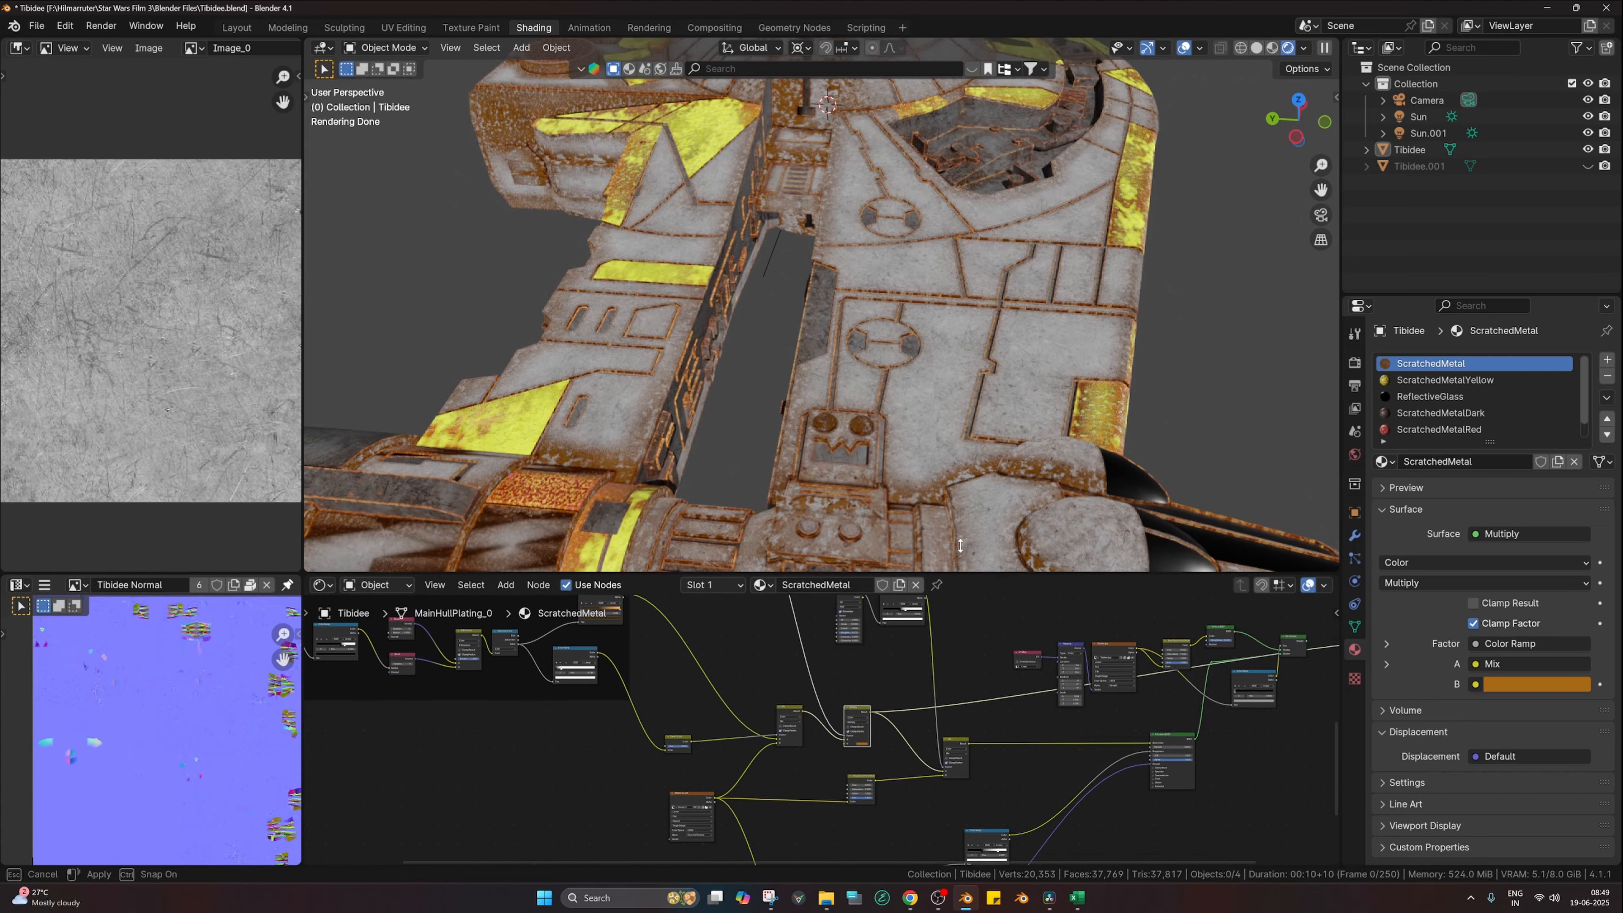
pyautogui.moveTo(958, 579); pyautogui.dragTo(955, 507)
pyautogui.moveTo(948, 388); pyautogui.dragTo(993, 303, button='middle')
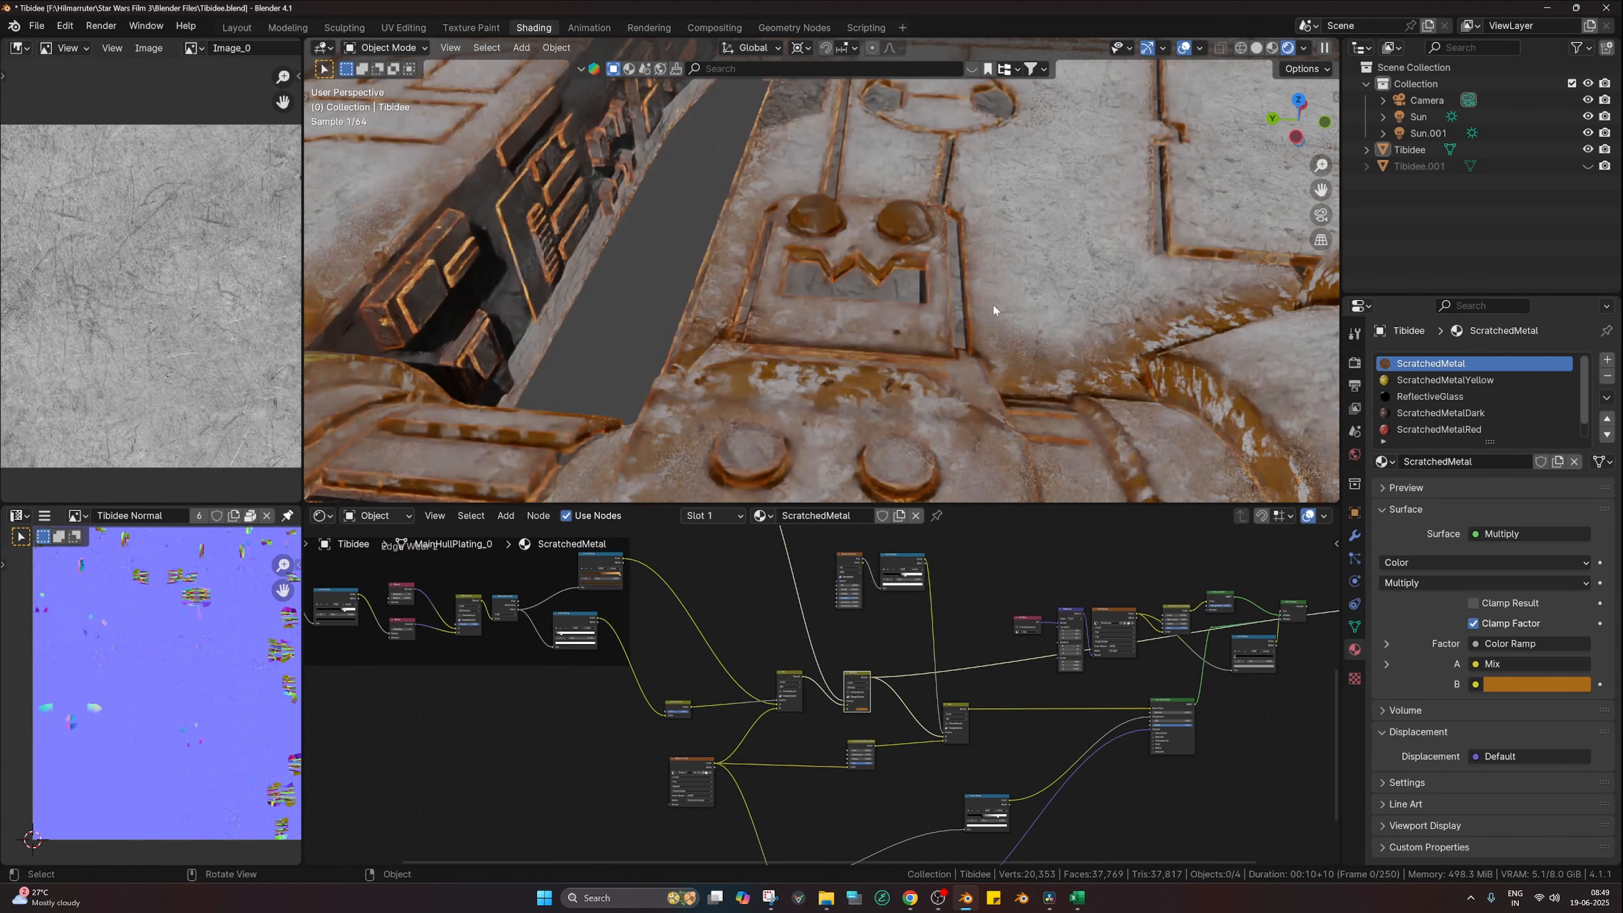
pyautogui.scroll(4, 916, 708)
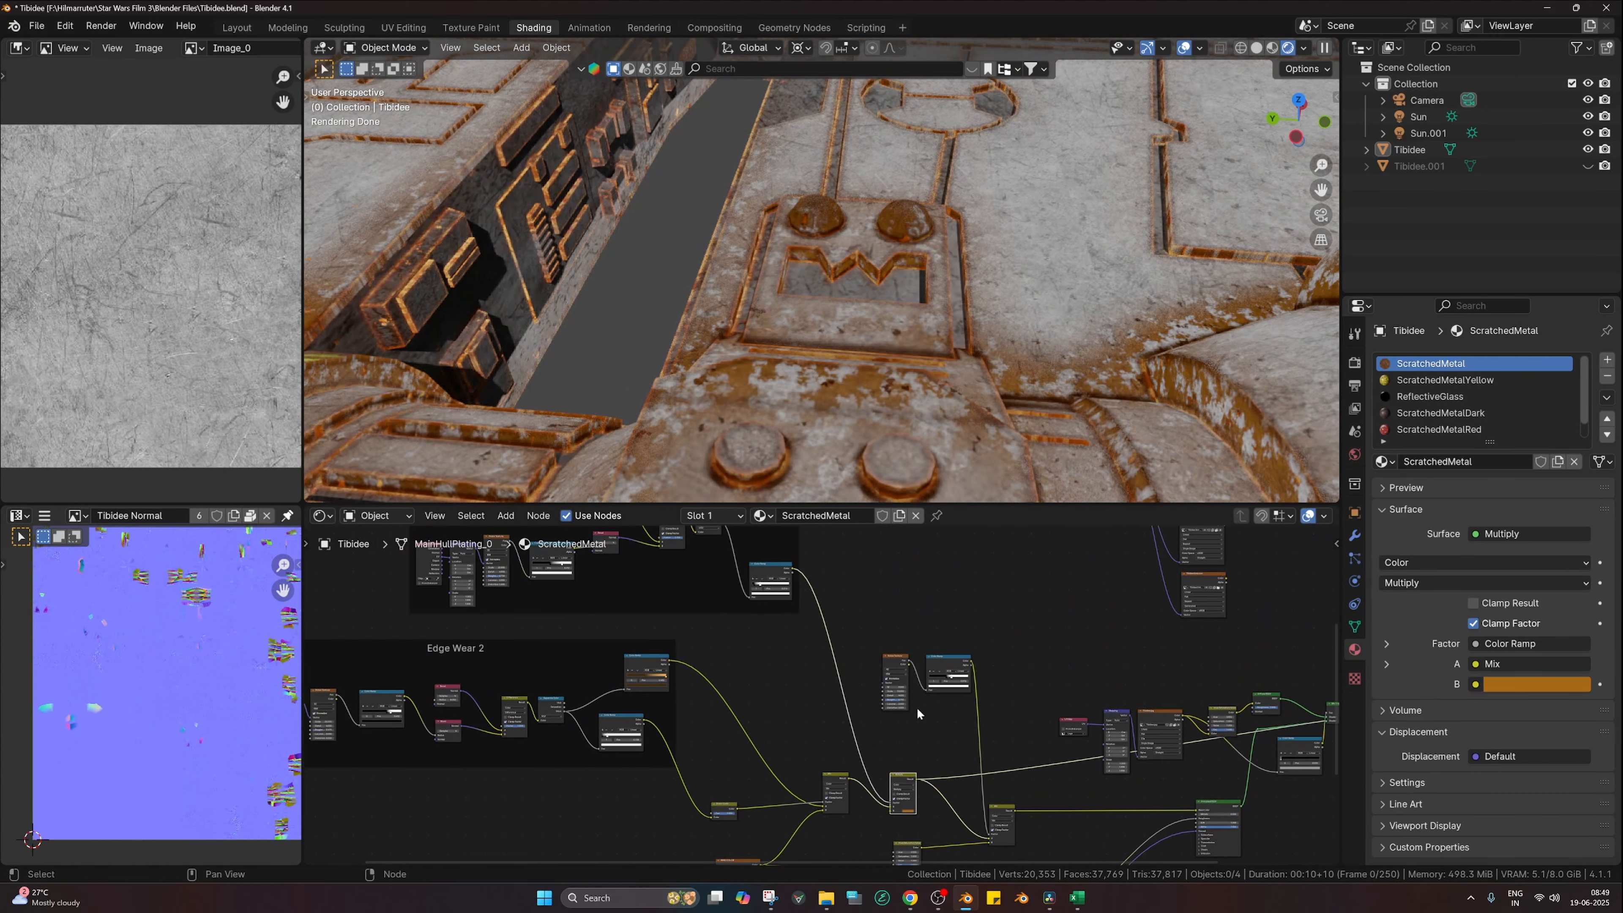
pyautogui.scroll(1, 831, 708)
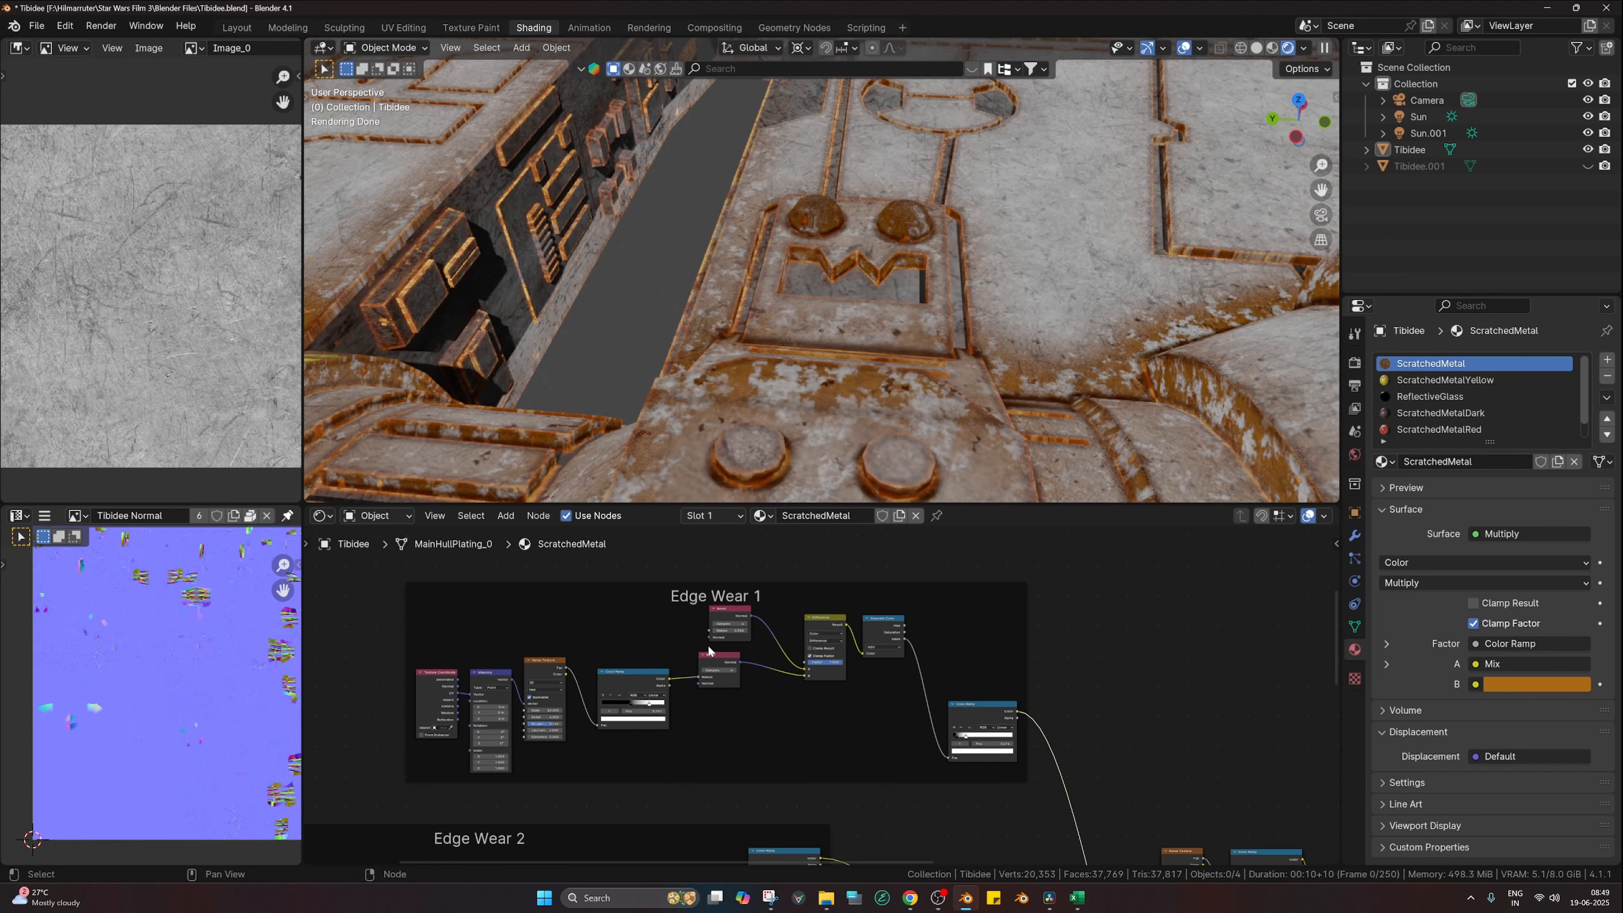
pyautogui.scroll(3, 708, 651)
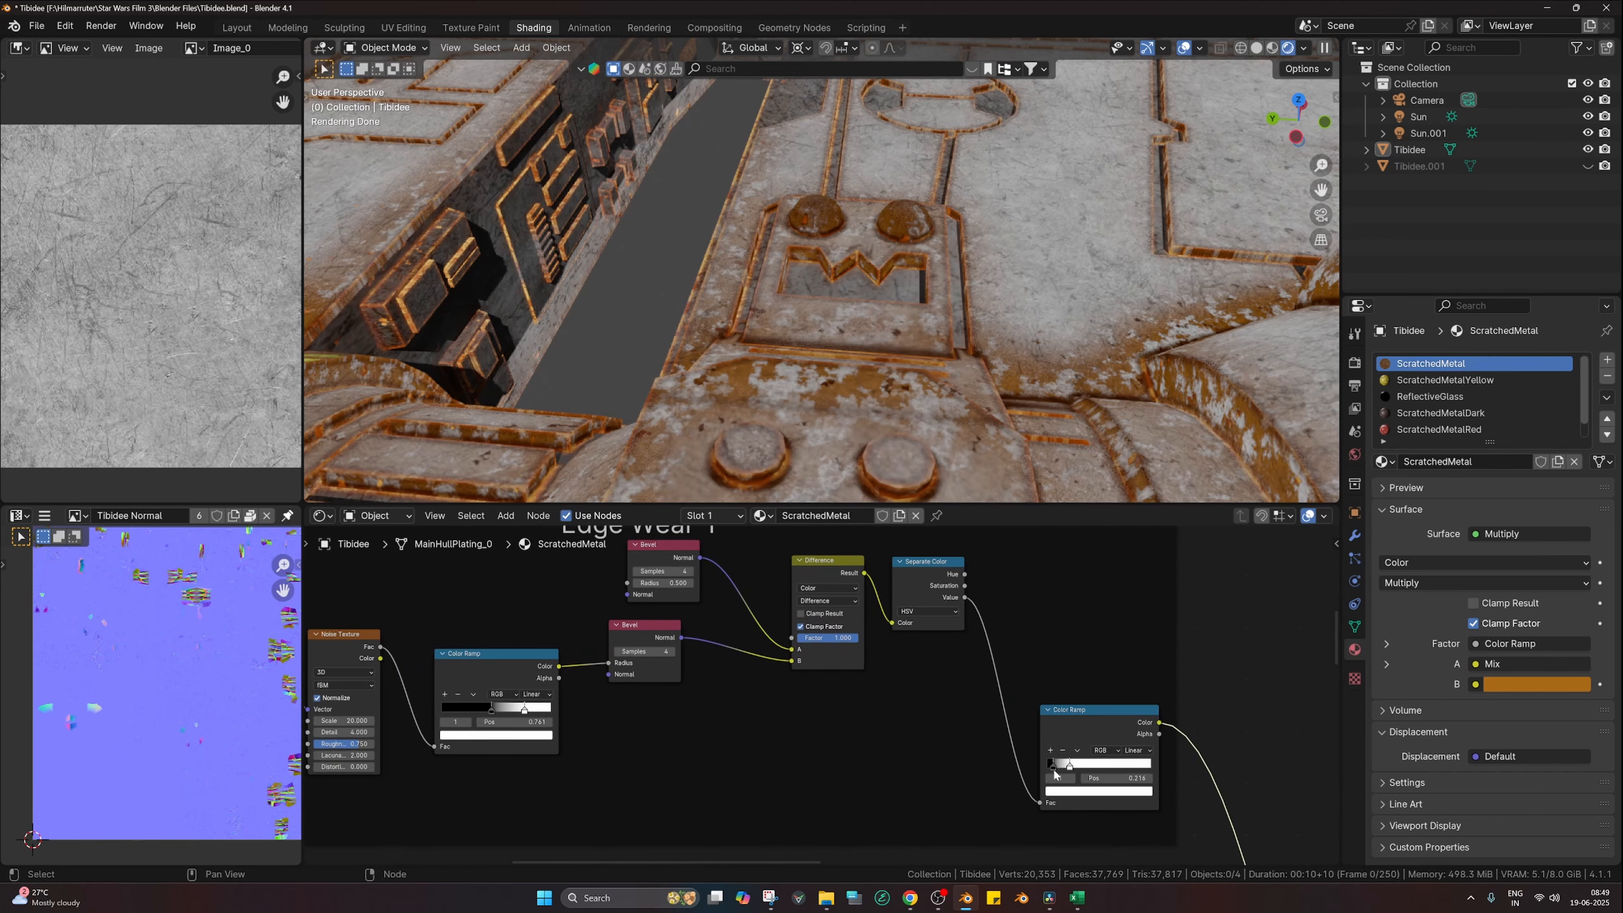
pyautogui.scroll(-5, 1054, 770)
# Step: Pan across both edge wear frames and select the base color image texture node
pyautogui.moveTo(1061, 778); pyautogui.dragTo(988, 602, button='middle')
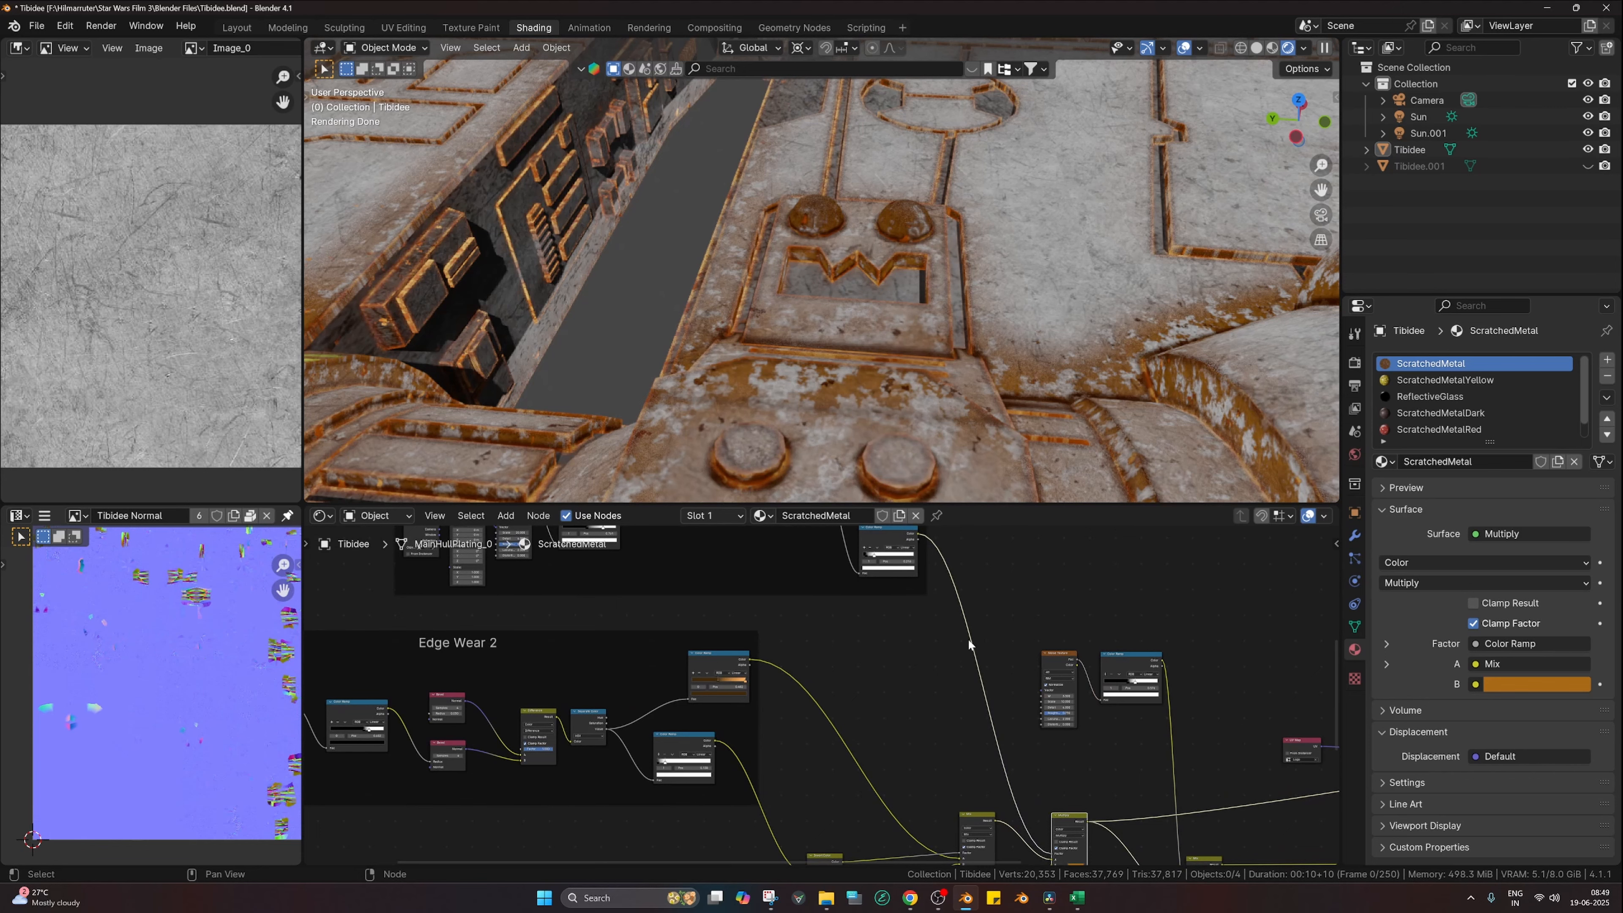
pyautogui.moveTo(992, 721); pyautogui.dragTo(895, 634, button='middle')
pyautogui.scroll(-4, 906, 316)
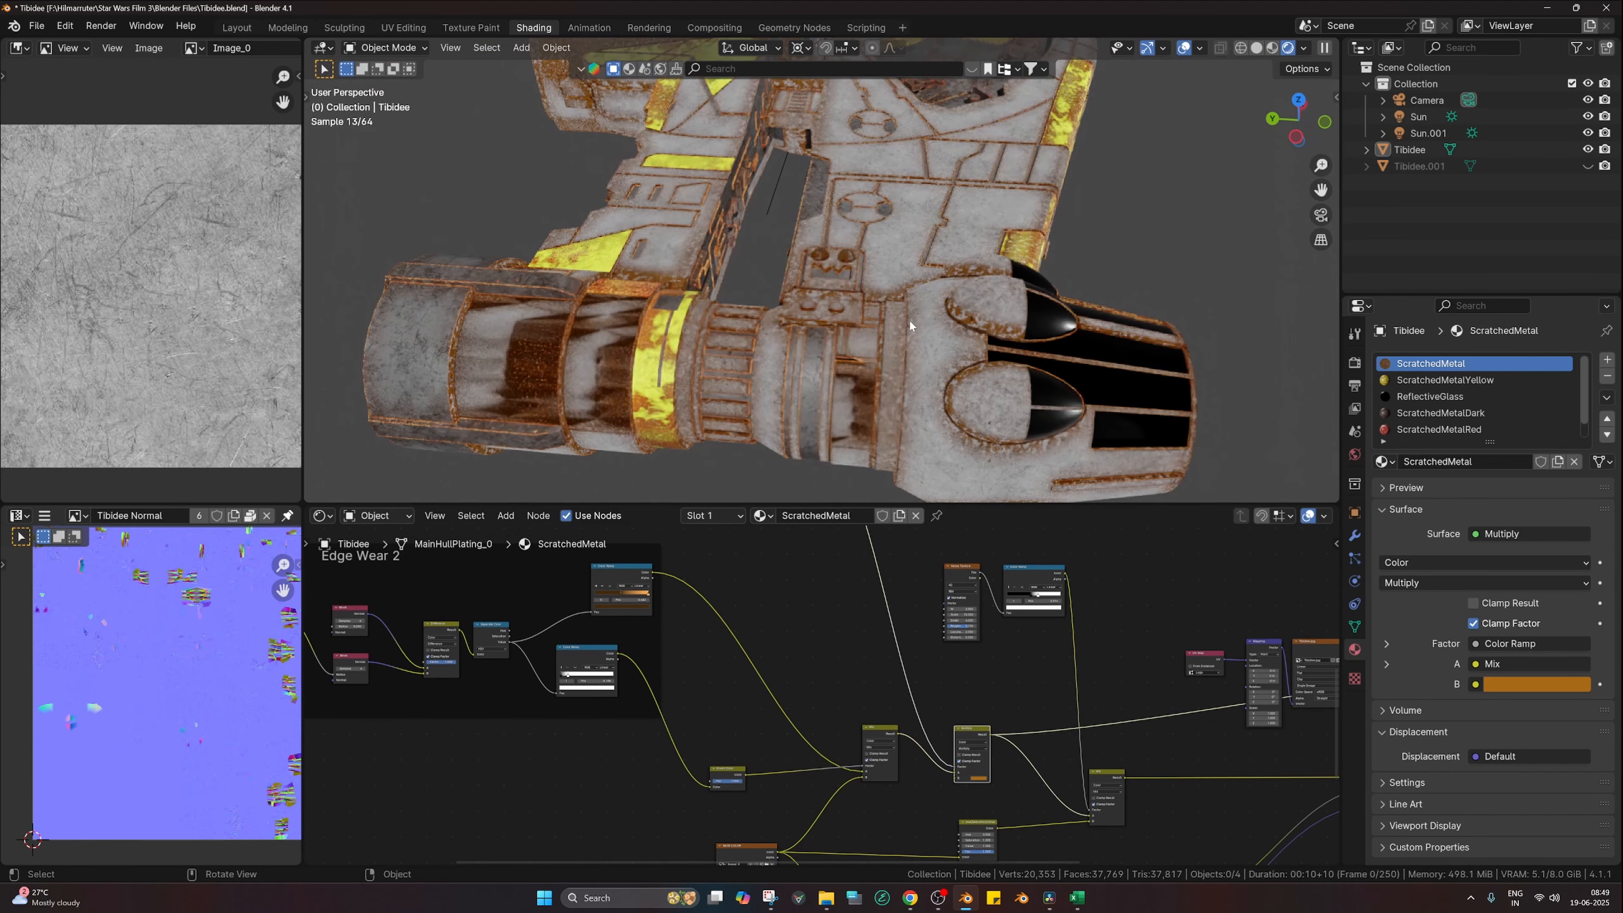
pyautogui.scroll(-1, 978, 719)
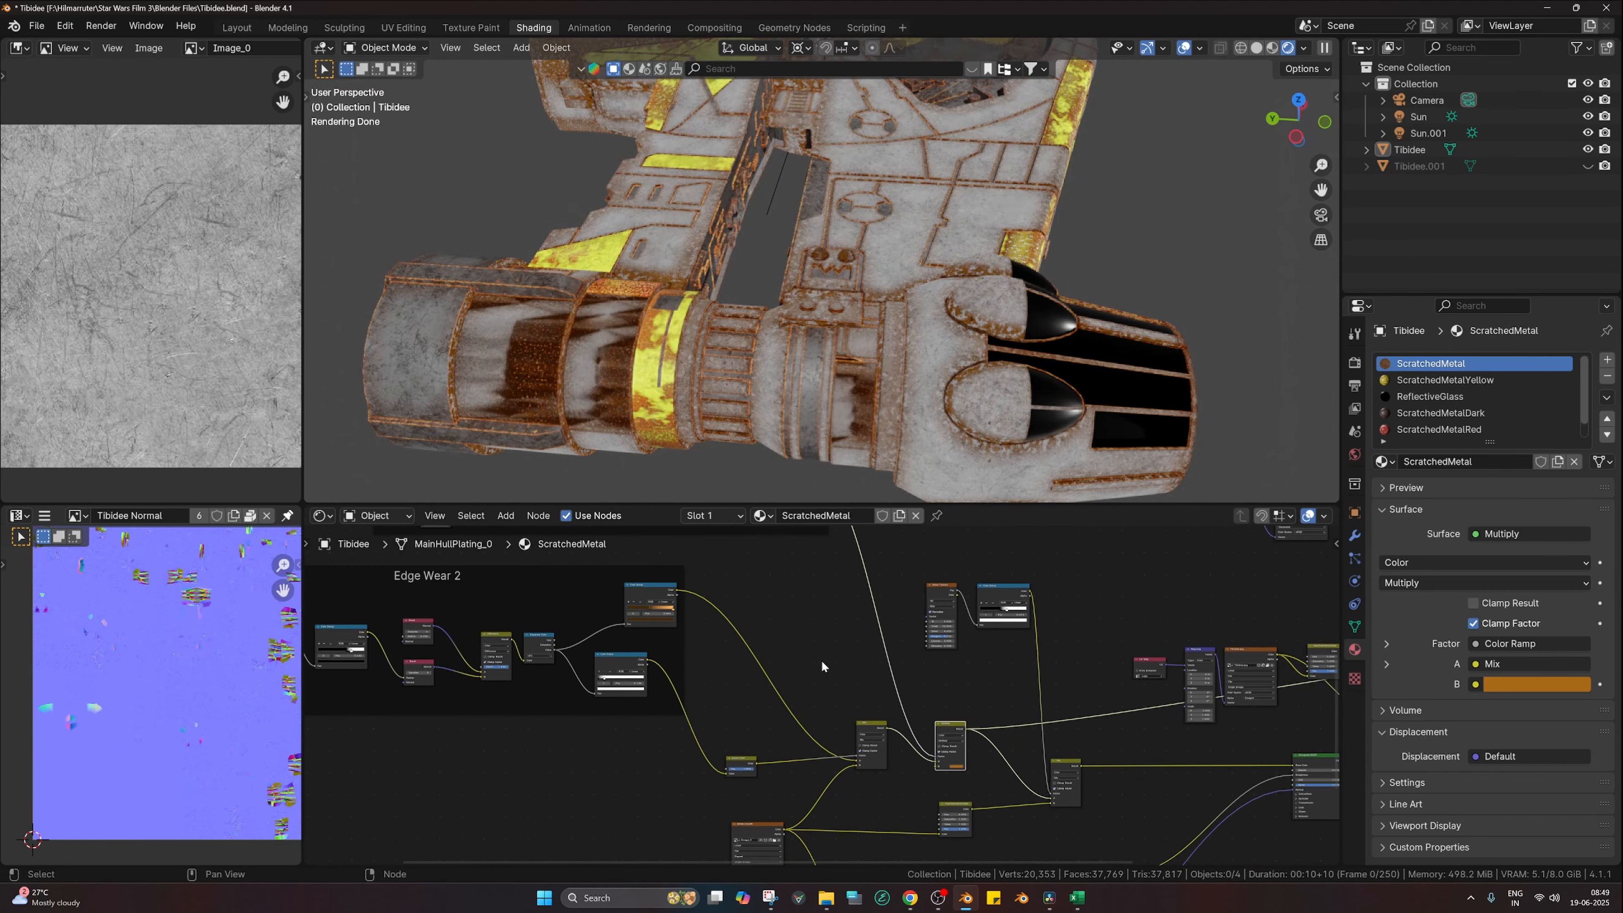
pyautogui.moveTo(989, 682); pyautogui.dragTo(897, 655, button='middle')
pyautogui.scroll(3, 891, 671)
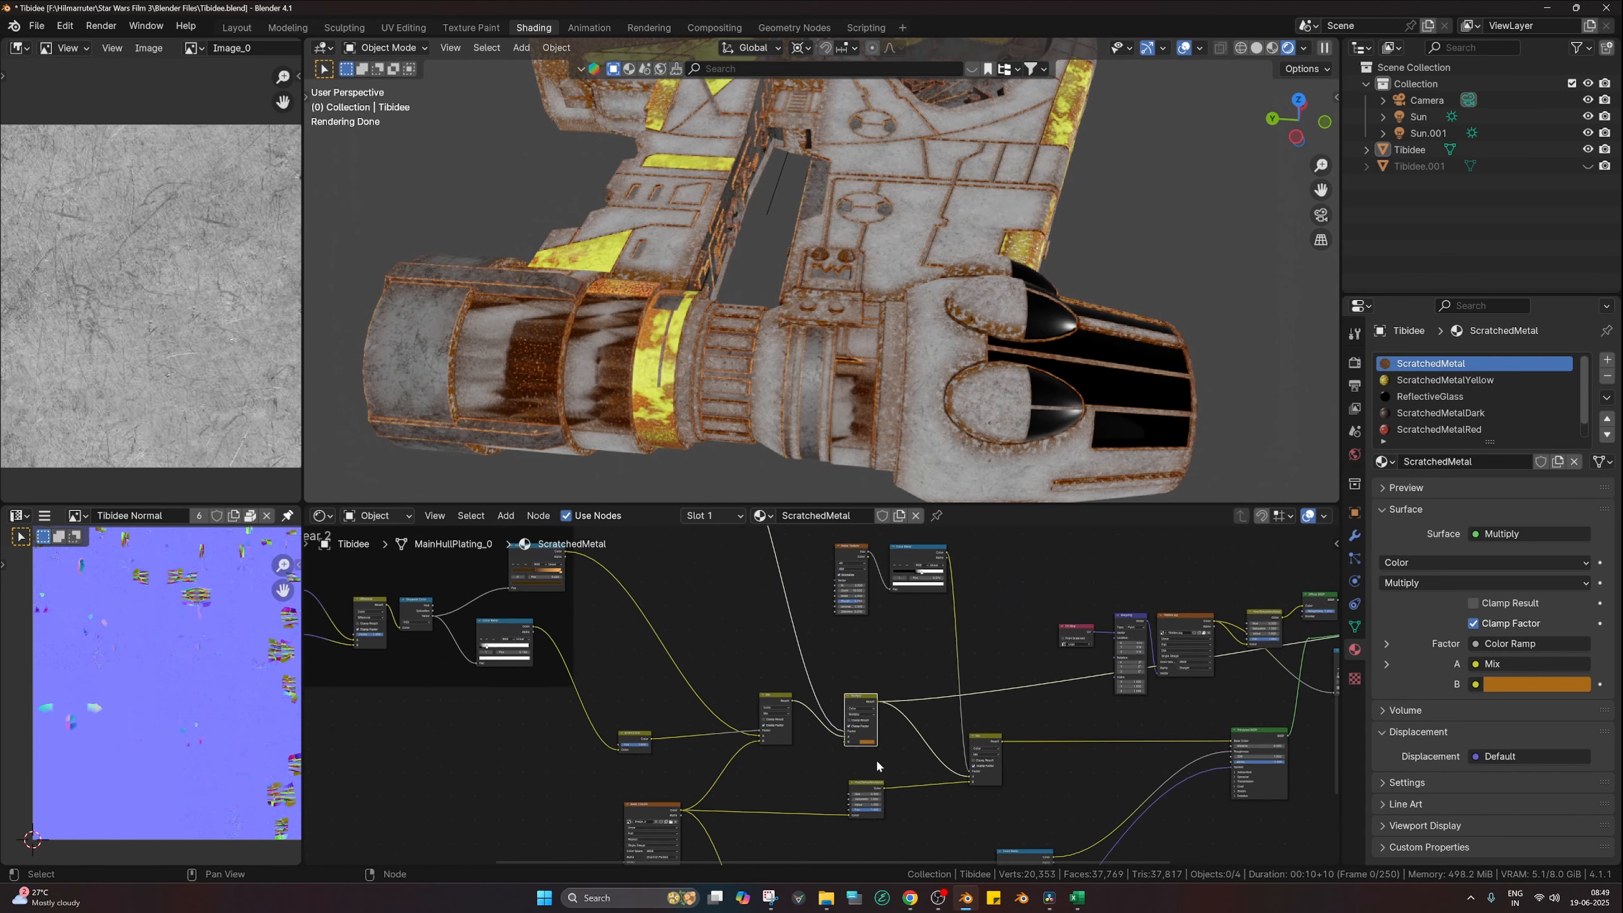
pyautogui.moveTo(876, 760); pyautogui.dragTo(821, 567, button='middle')
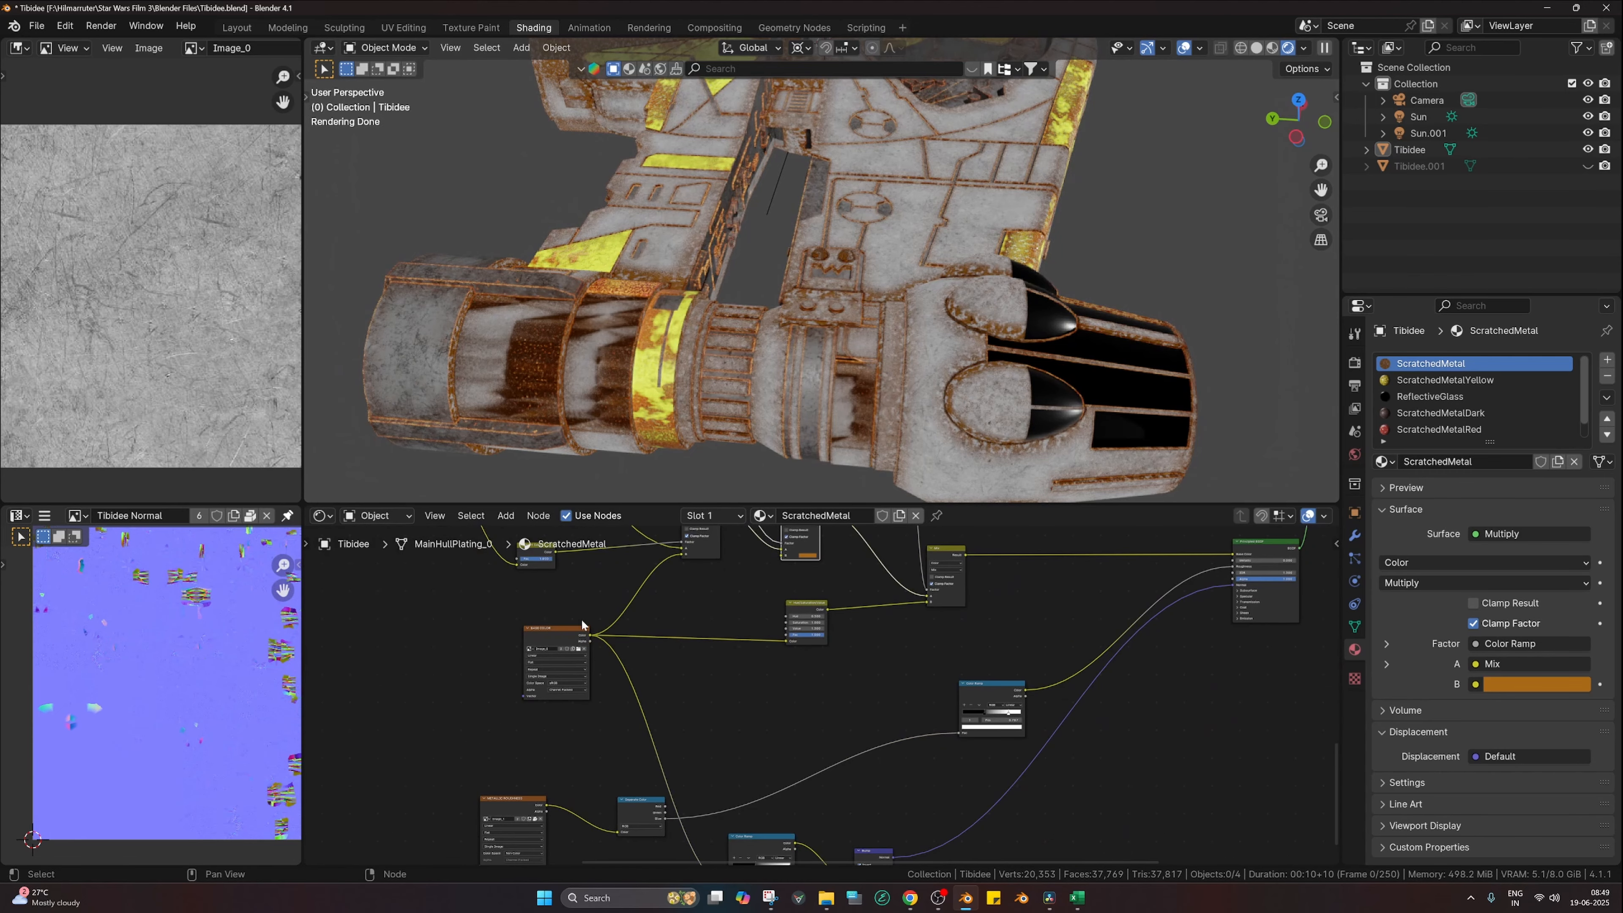
pyautogui.click(565, 642)
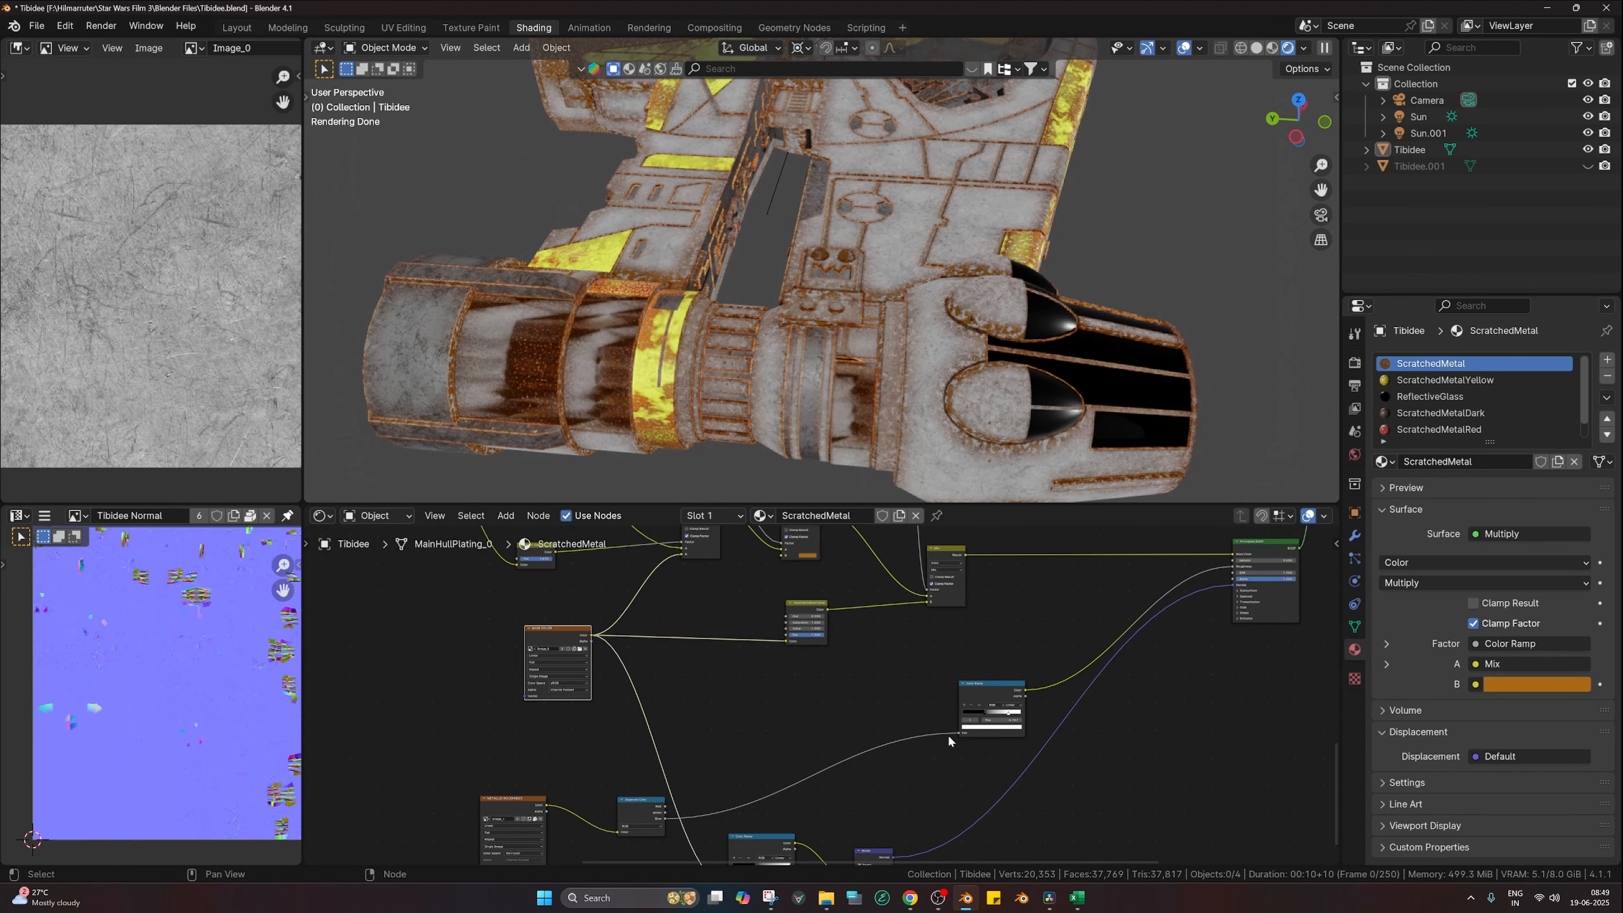
# Step: Bring the Noise Texture and Color Ramp nodes into view and preview the Mix result
pyautogui.moveTo(907, 658); pyautogui.dragTo(878, 781, button='middle')
pyautogui.scroll(1, 920, 702)
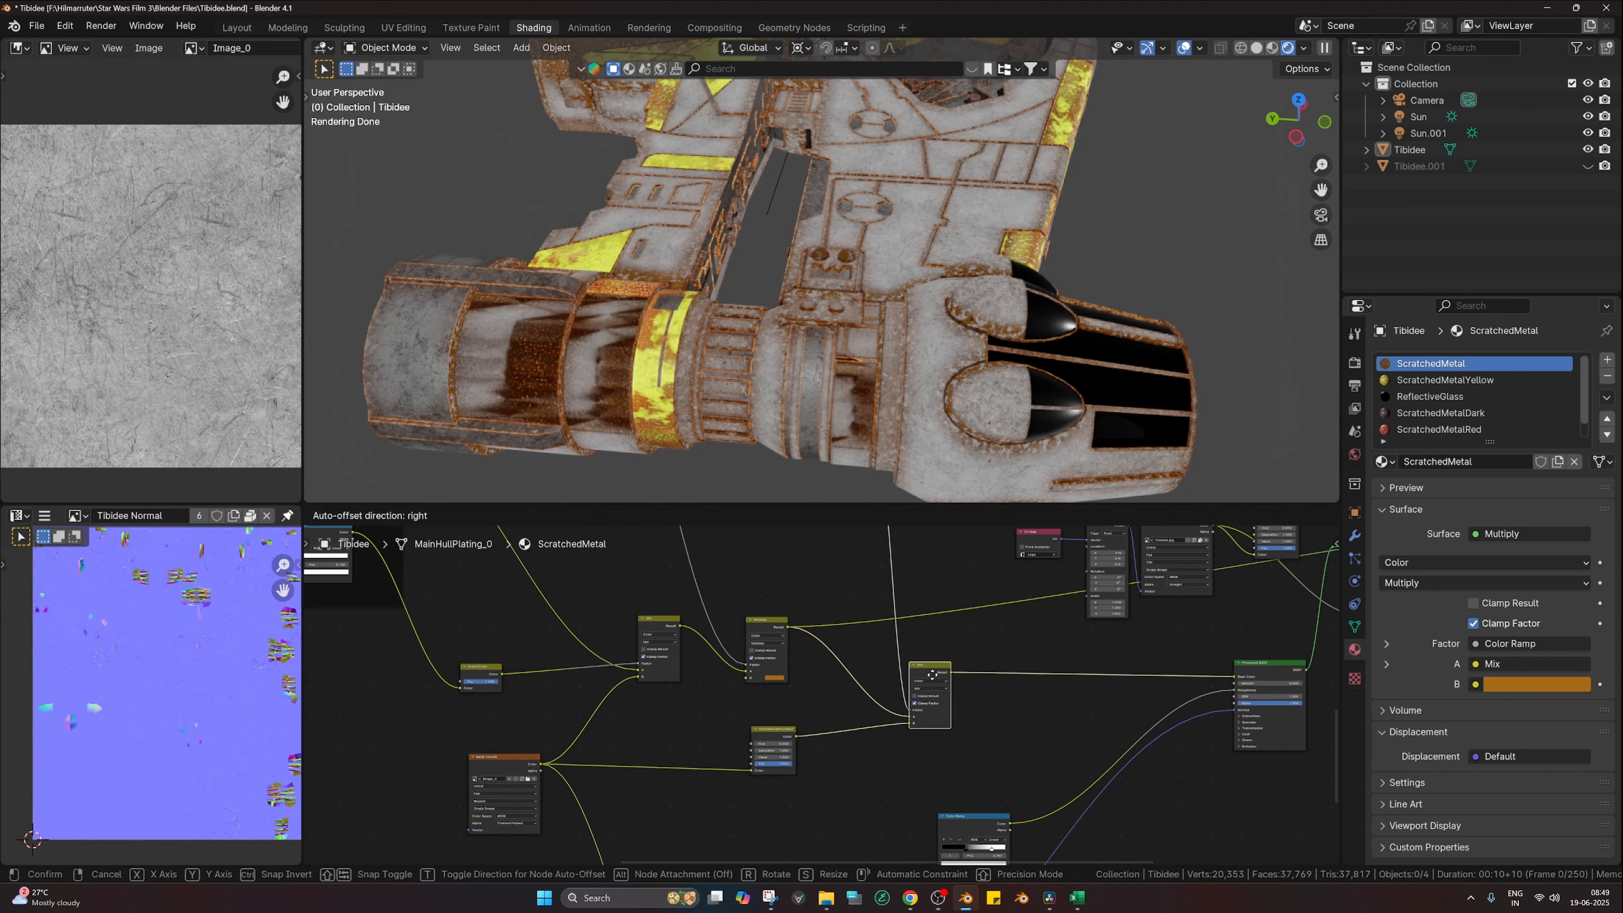
pyautogui.scroll(2, 841, 721)
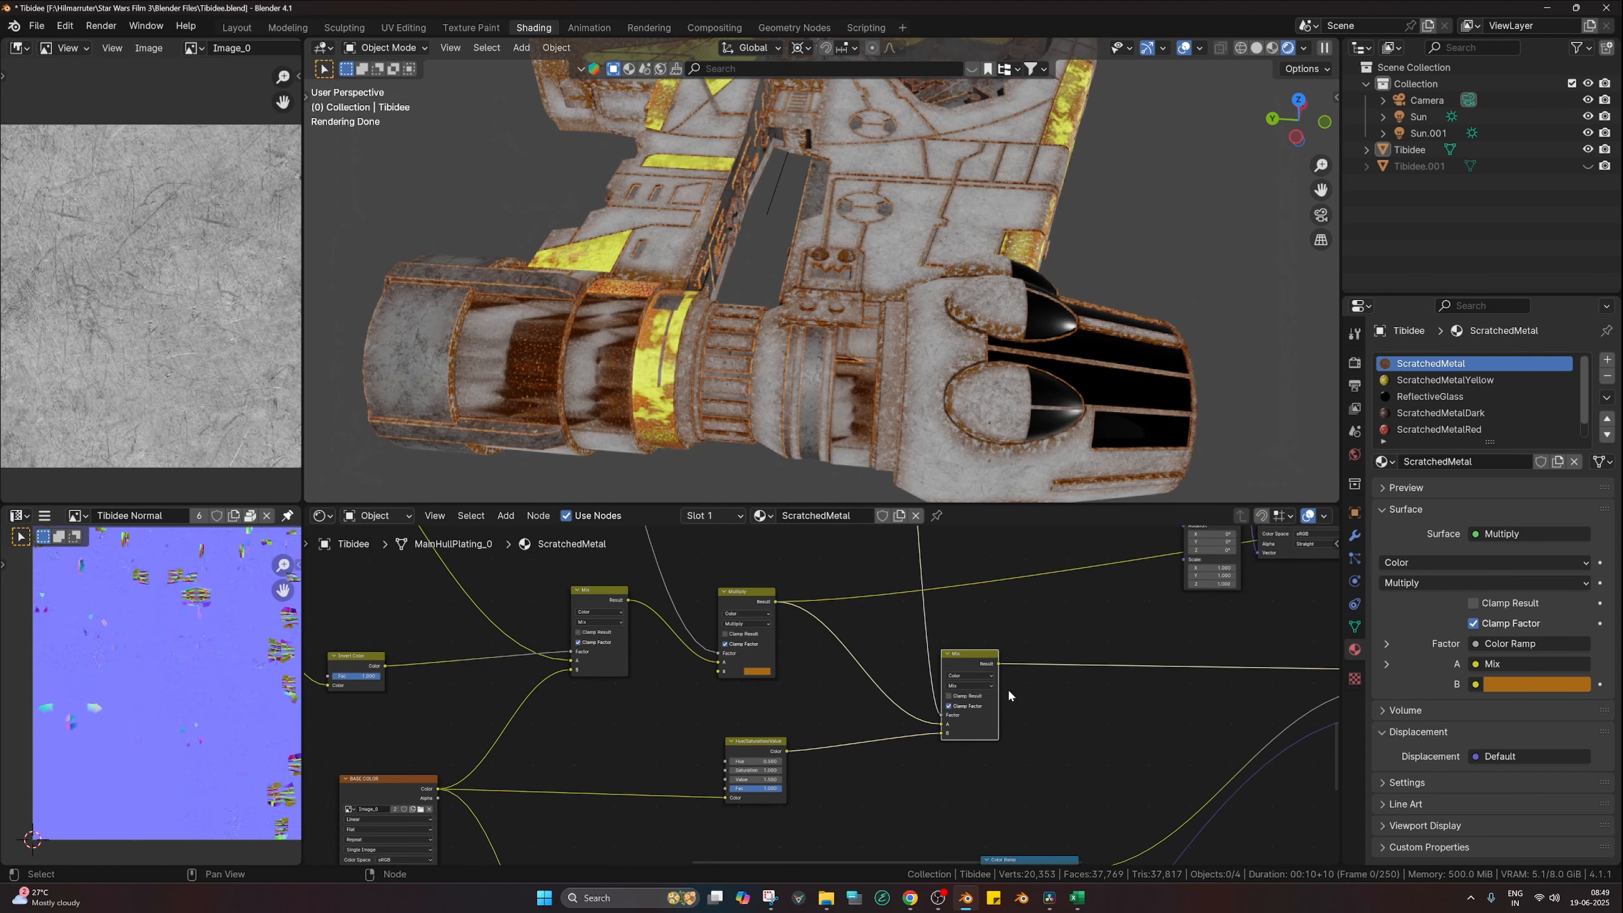
pyautogui.moveTo(988, 629); pyautogui.dragTo(1002, 801, button='middle')
pyautogui.scroll(-2, 818, 695)
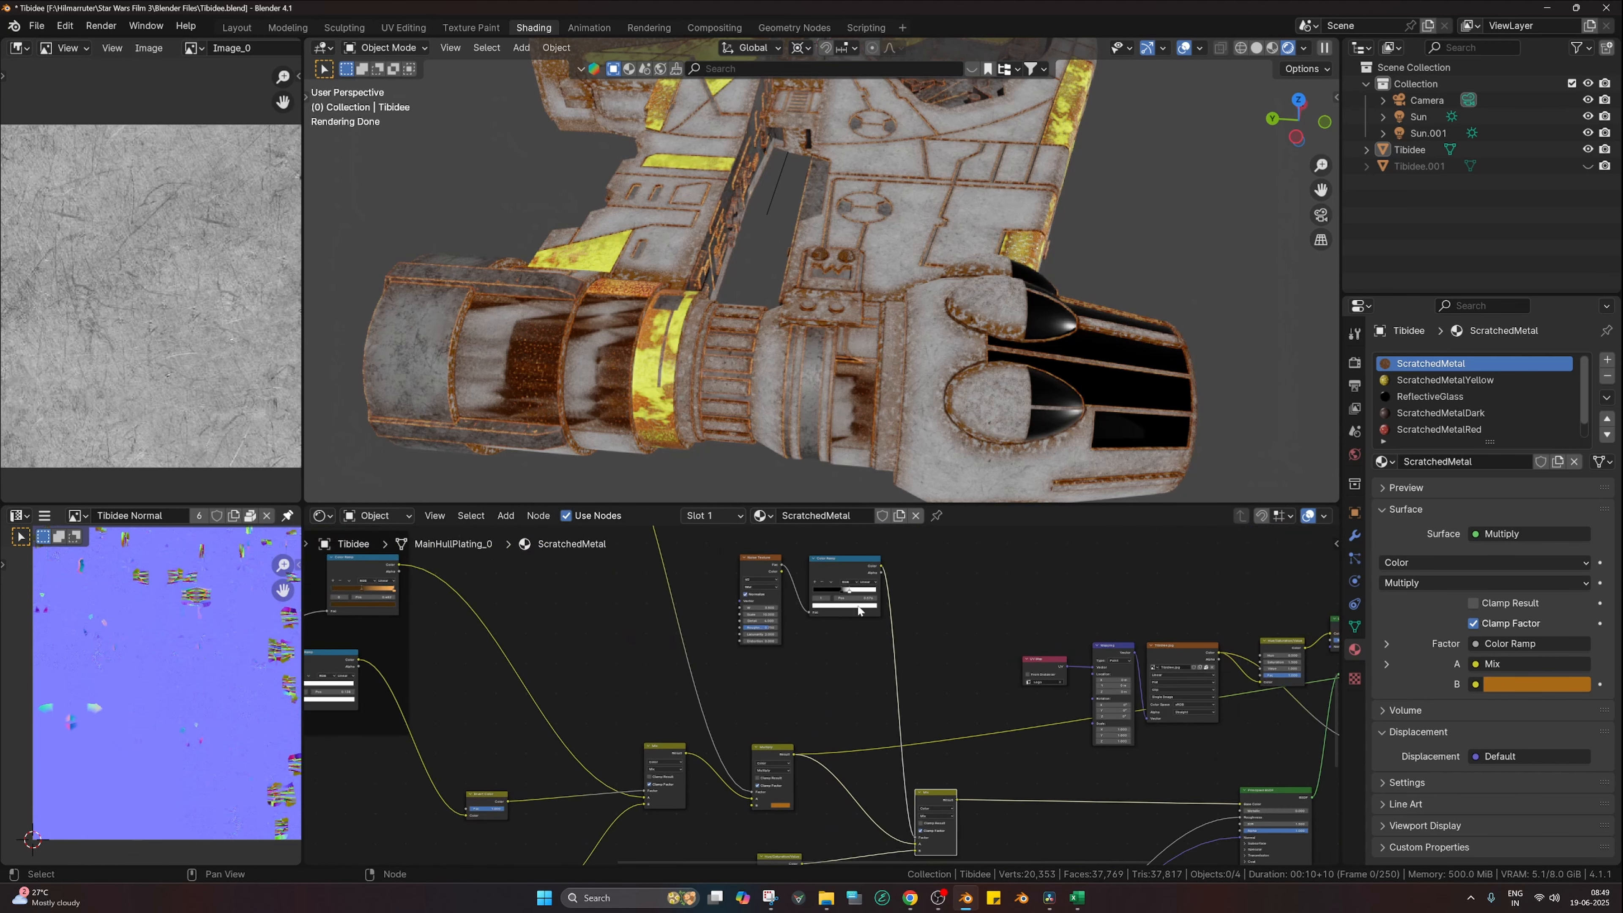
pyautogui.keyDown('ctrl'); pyautogui.keyDown('shift'); pyautogui.click(944, 794); pyautogui.keyUp('shift'); pyautogui.keyUp('ctrl')
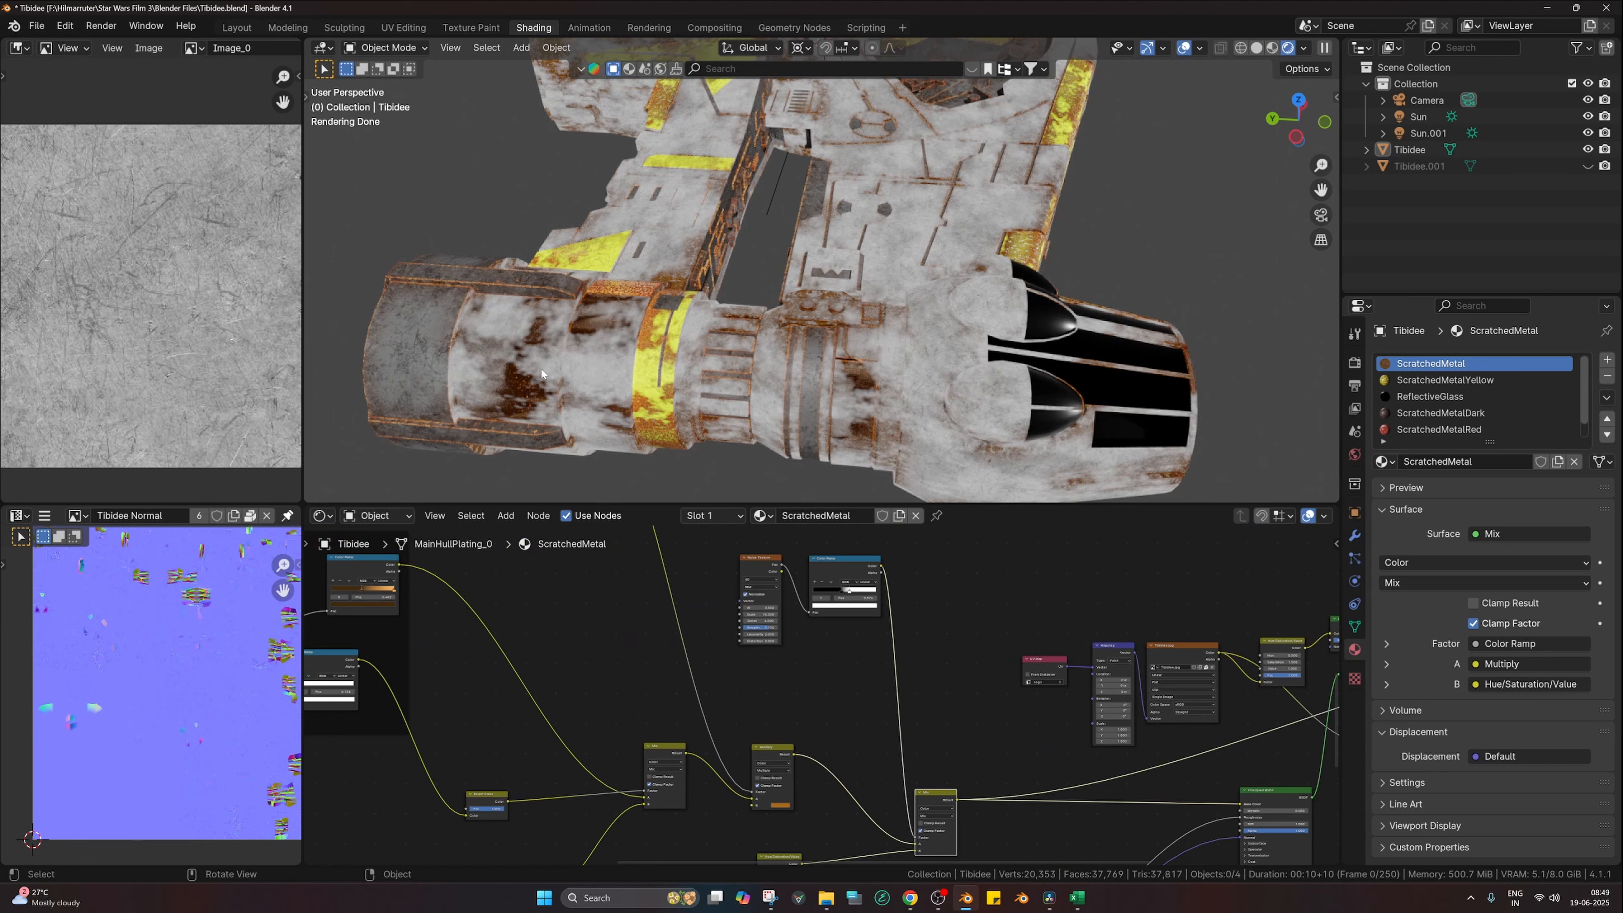
# Step: Preview the Multiply result, then the Mix result, on the ship
pyautogui.scroll(-3, 782, 728)
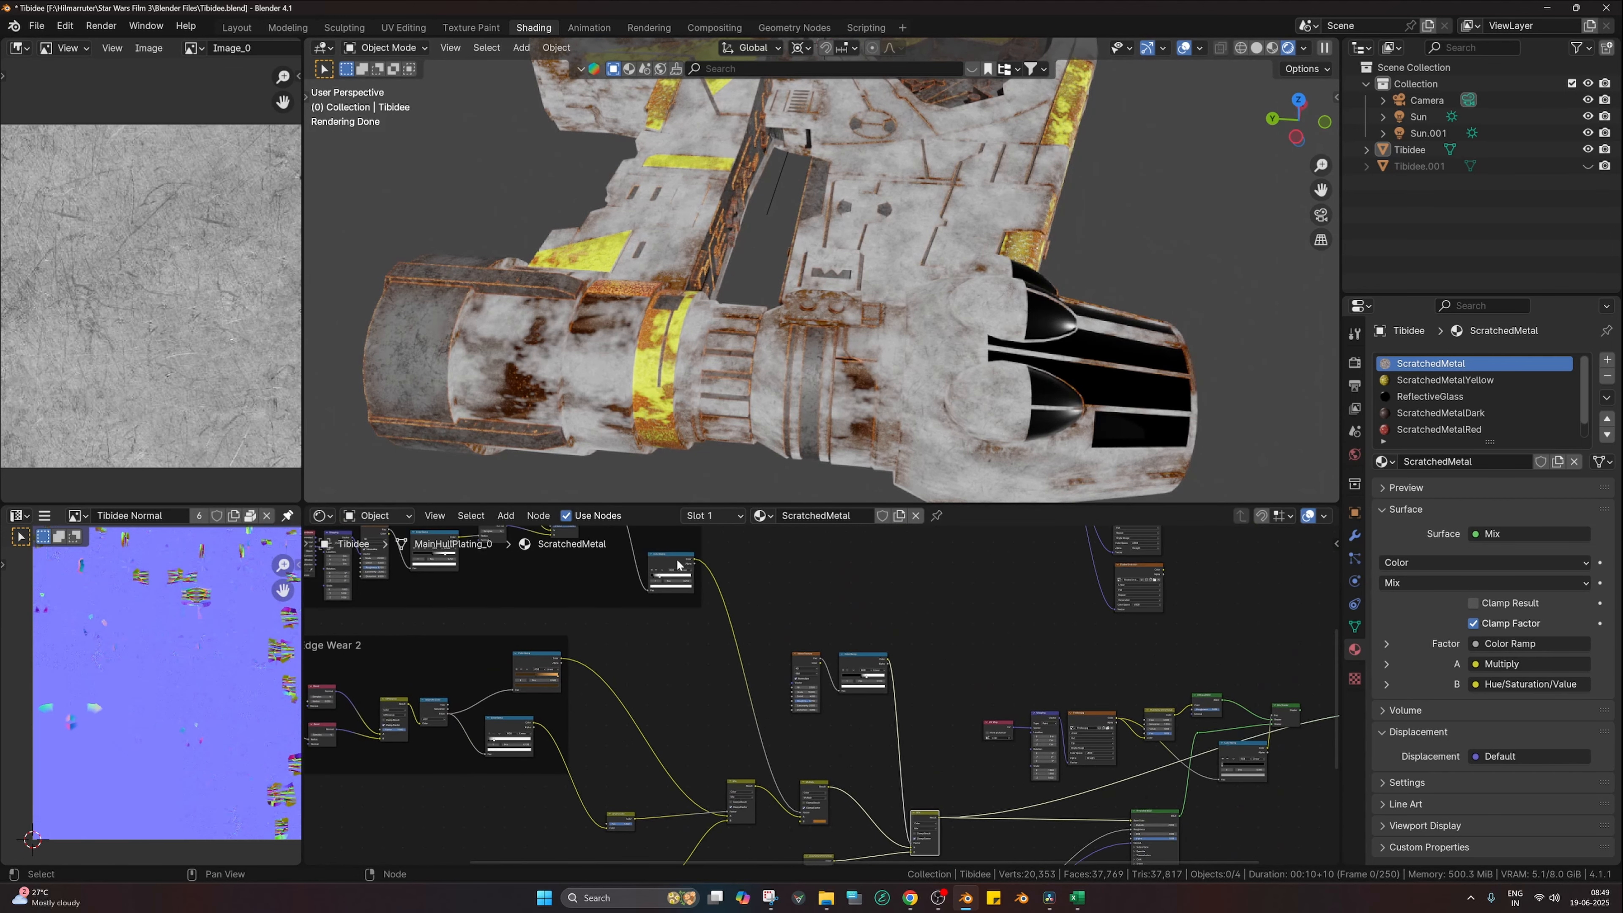
pyautogui.click(677, 564)
pyautogui.keyDown('ctrl'); pyautogui.keyDown('shift'); pyautogui.click(822, 781); pyautogui.keyUp('shift'); pyautogui.keyUp('ctrl')
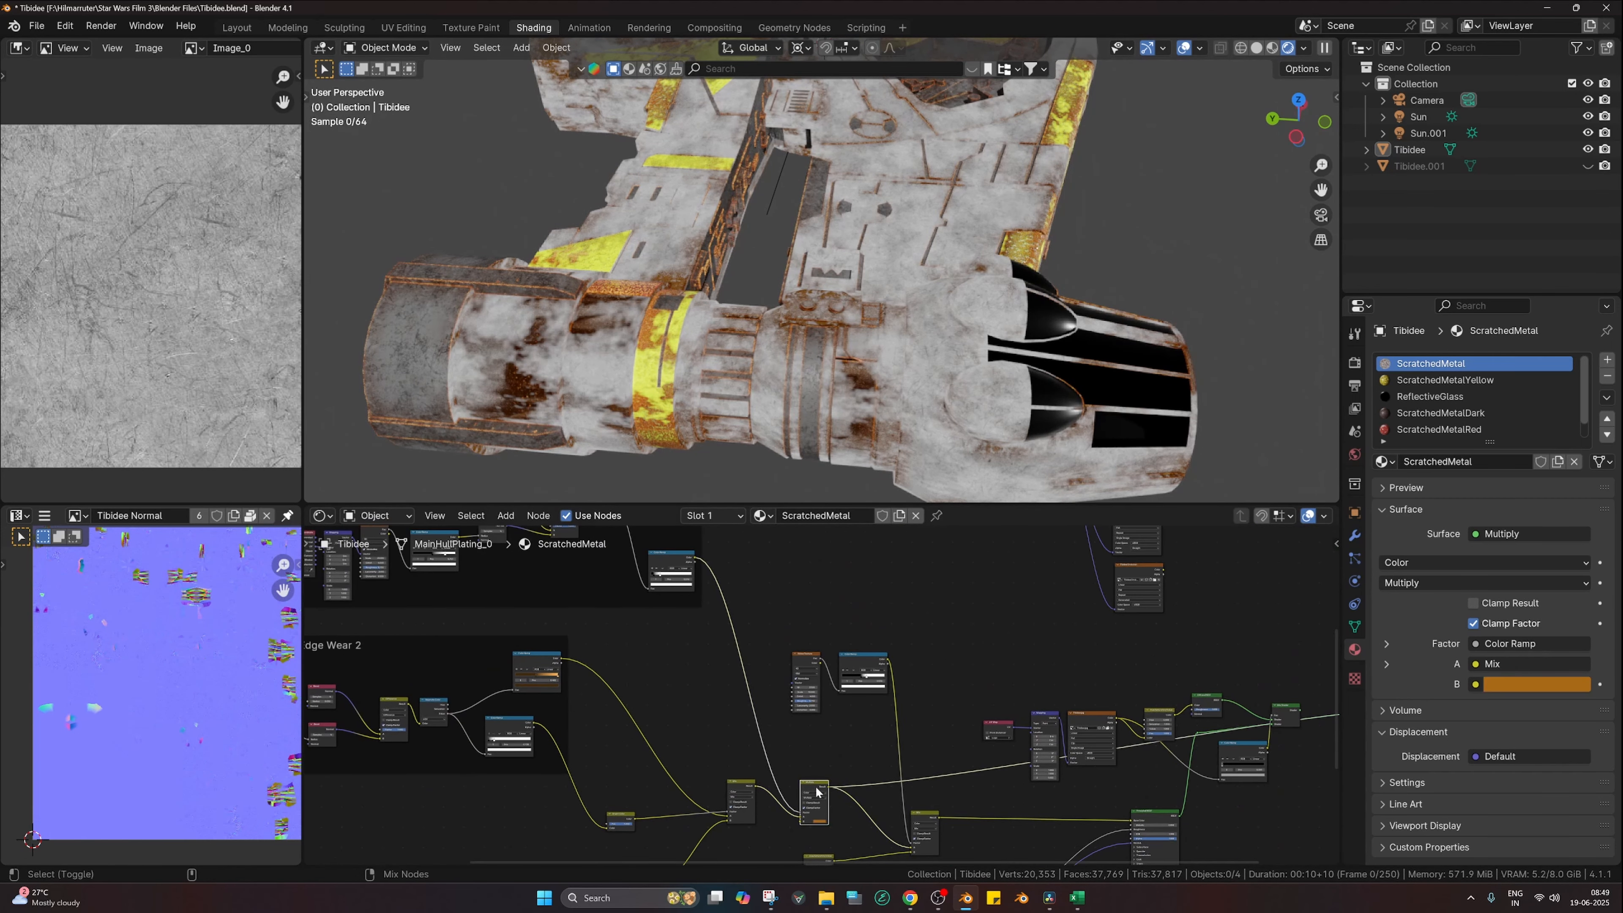
pyautogui.moveTo(1202, 799); pyautogui.dragTo(1144, 721, button='middle')
pyautogui.scroll(-1, 1122, 727)
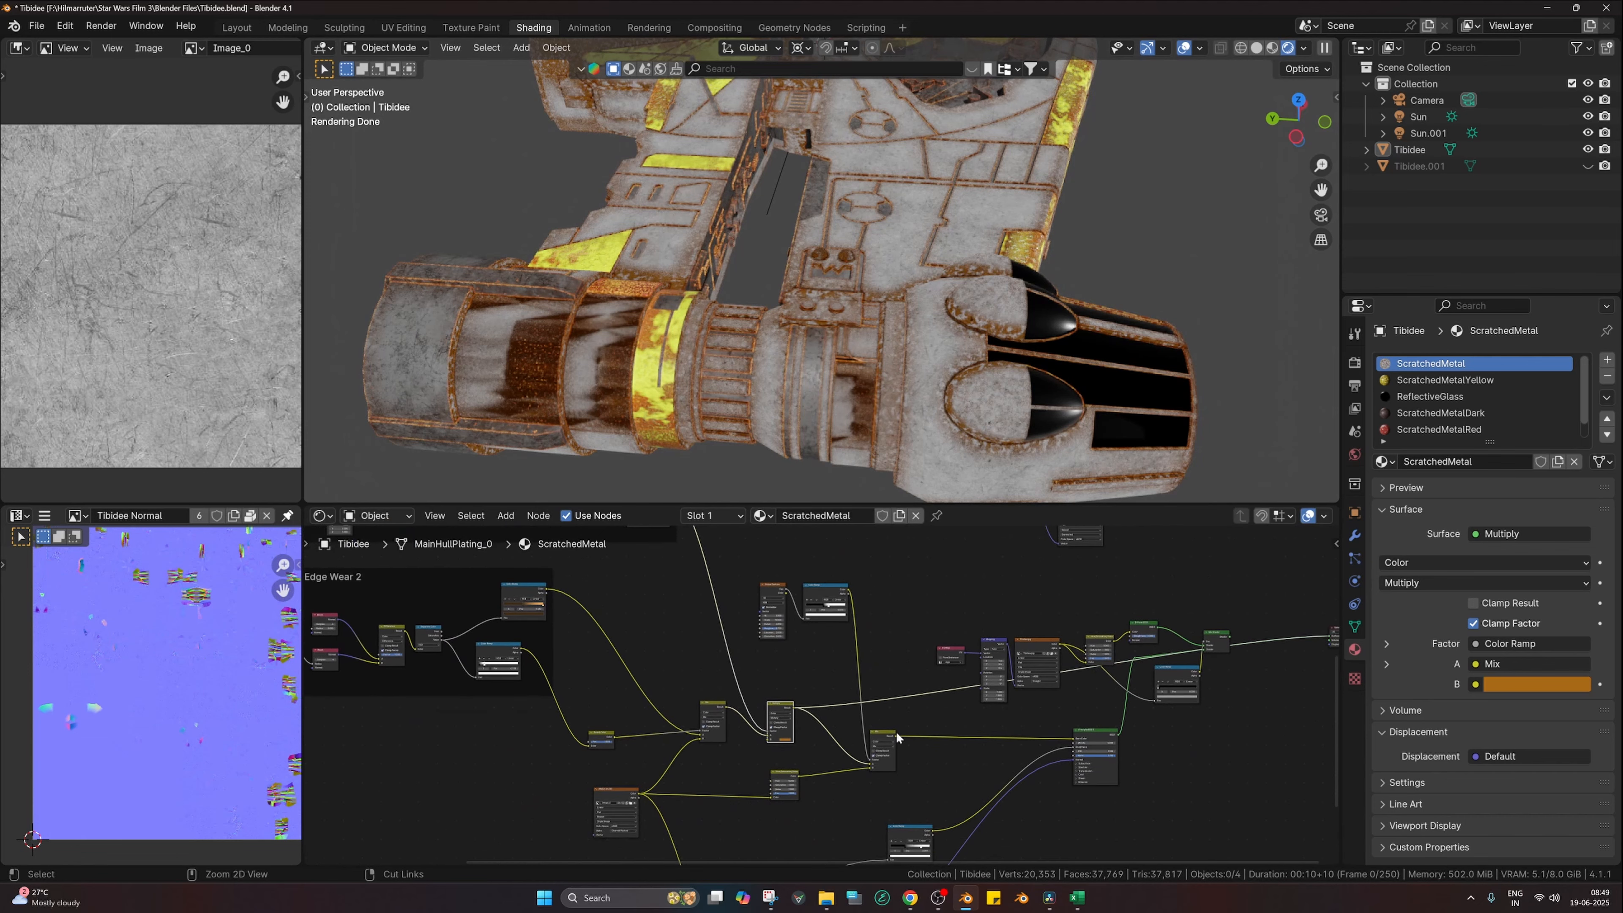
pyautogui.keyDown('ctrl'); pyautogui.keyDown('shift'); pyautogui.click(883, 733); pyautogui.keyUp('shift'); pyautogui.keyUp('ctrl')
# Step: Reconnect the Principled BSDF to the Material Output, viewed from top-down
pyautogui.moveTo(918, 265); pyautogui.dragTo(939, 299, button='middle')
pyautogui.scroll(-2, 938, 295)
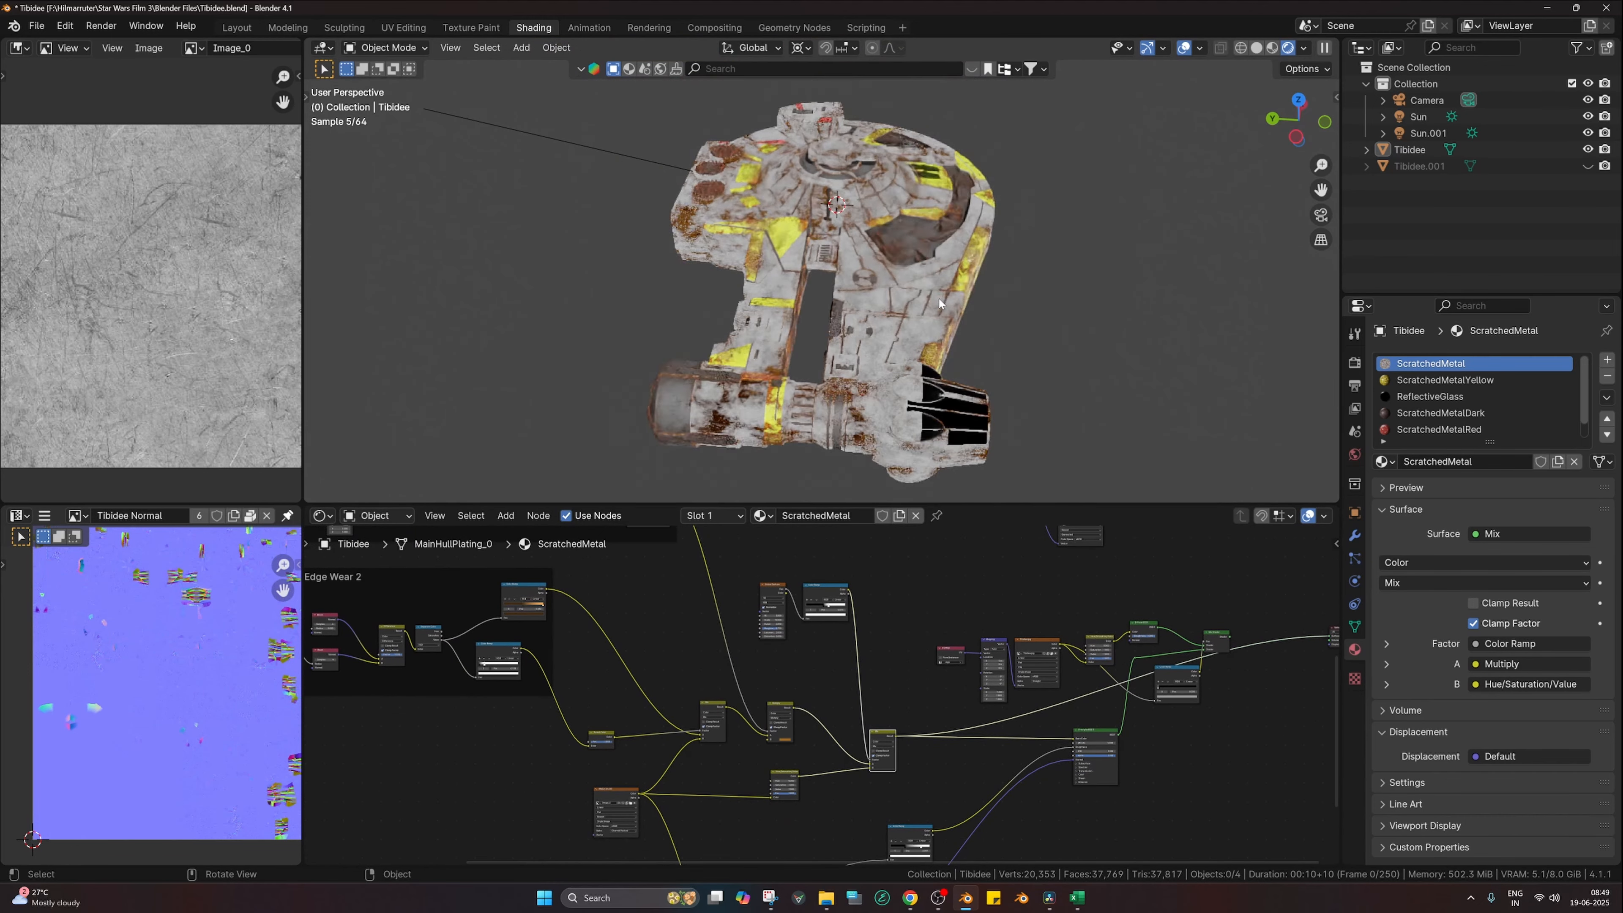
pyautogui.scroll(1, 907, 639)
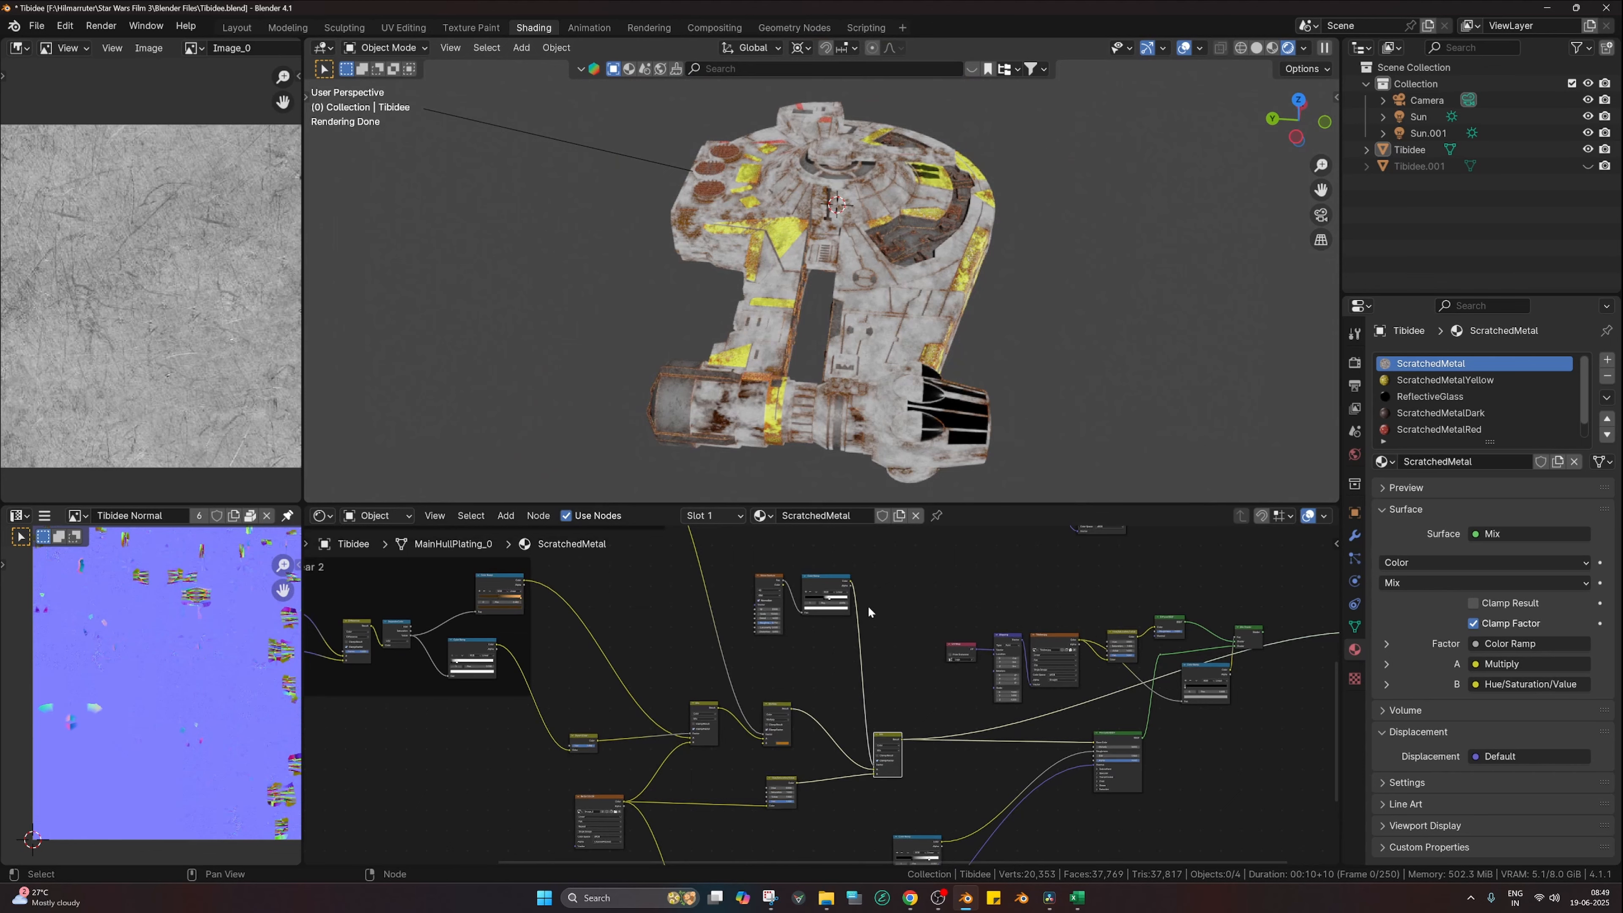
pyautogui.scroll(3, 942, 659)
pyautogui.keyDown('ctrl'); pyautogui.keyDown('shift'); pyautogui.click(1169, 745); pyautogui.keyUp('shift'); pyautogui.keyUp('ctrl')
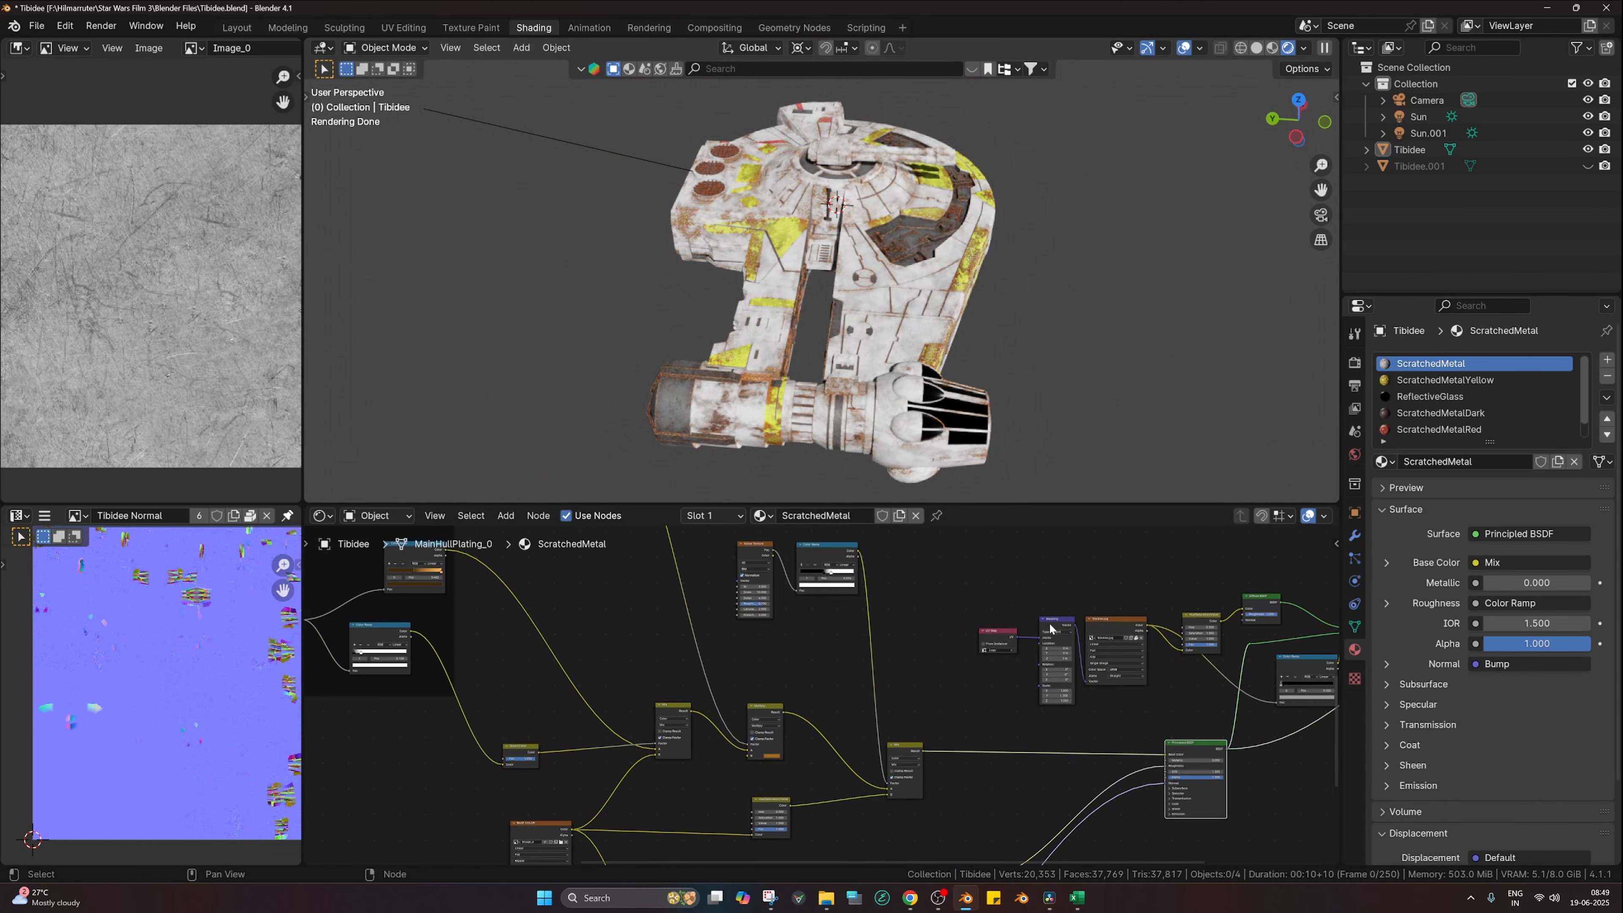
# Step: Output the decal Mix Shader so the Tibidee.jpg logo appears on the hull
pyautogui.moveTo(1046, 627); pyautogui.dragTo(798, 677, button='middle')
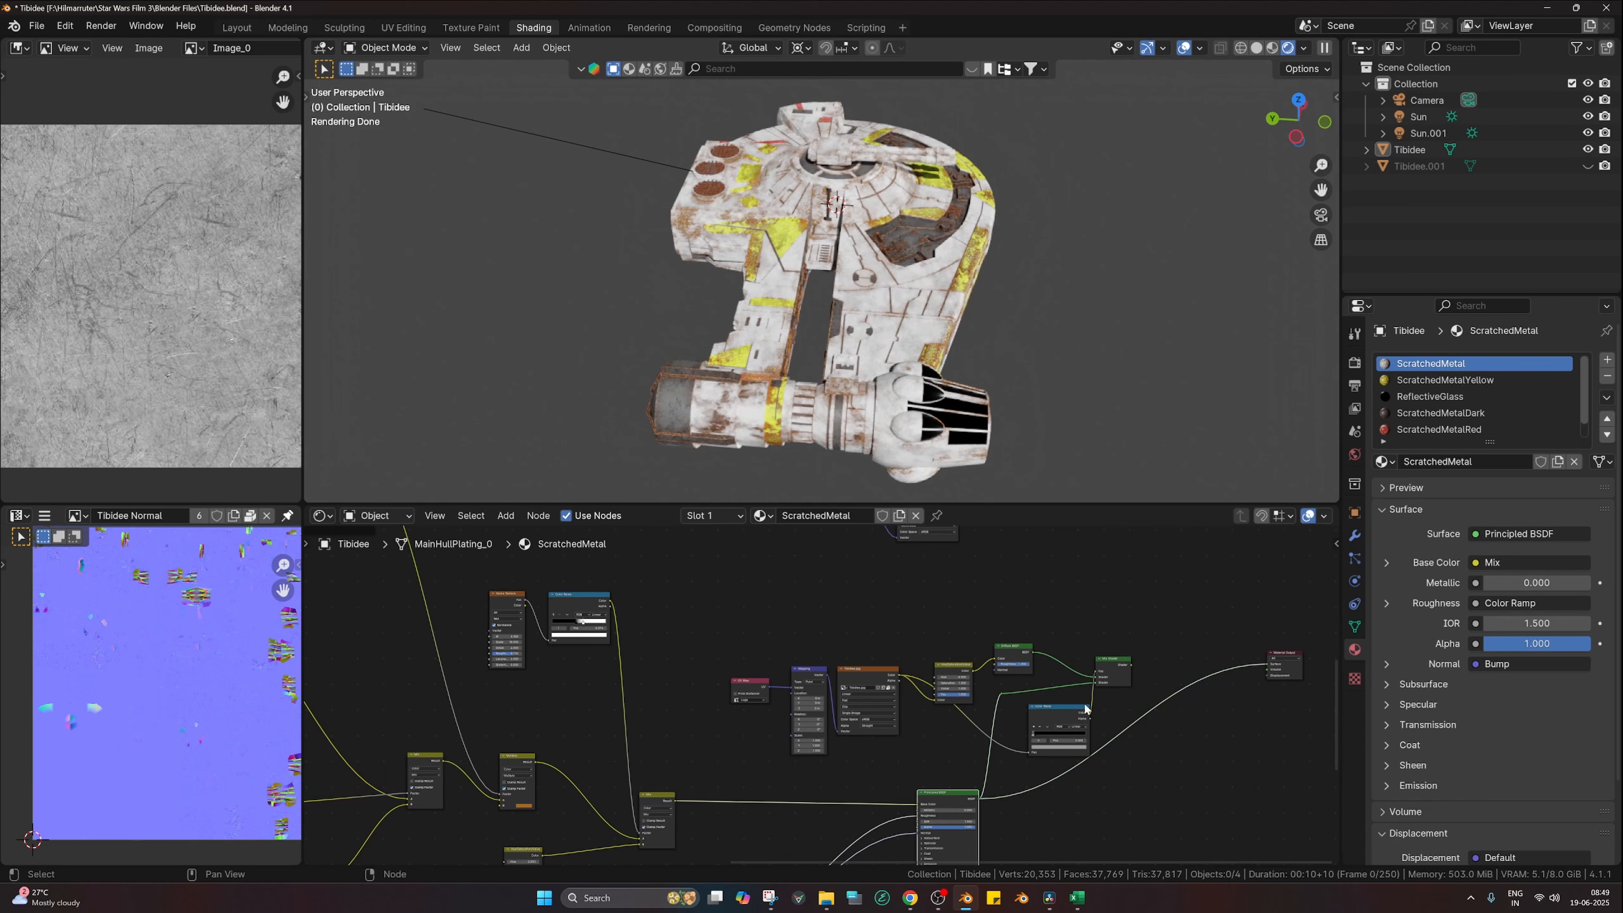
pyautogui.keyDown('ctrl'); pyautogui.keyDown('shift'); pyautogui.click(1112, 673); pyautogui.keyUp('shift'); pyautogui.keyUp('ctrl')
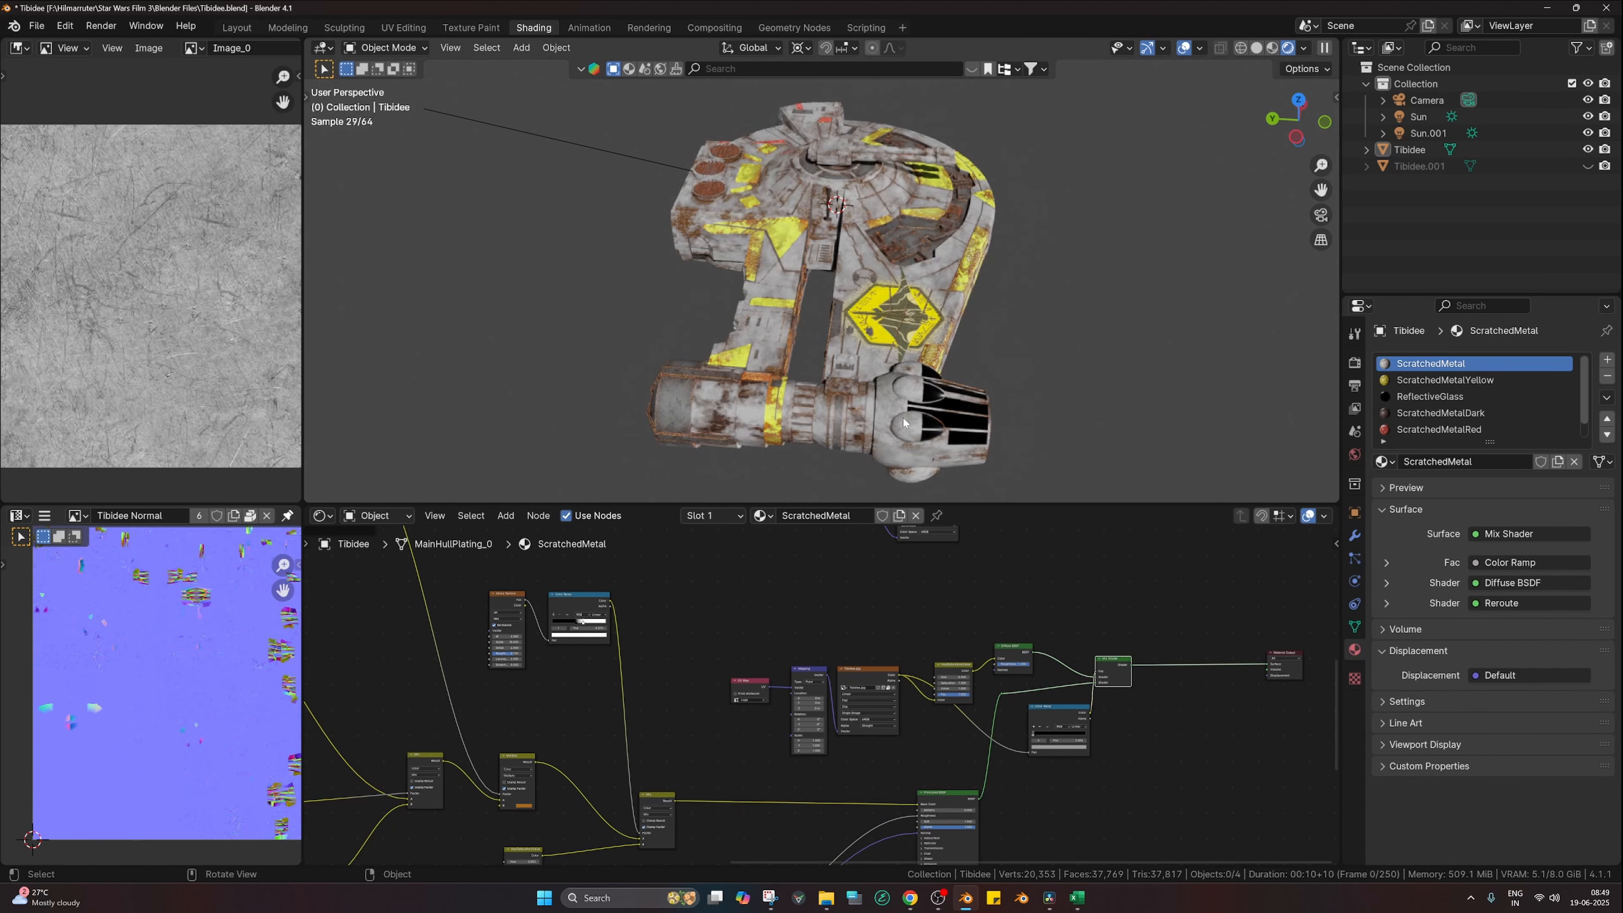
pyautogui.scroll(2, 903, 418)
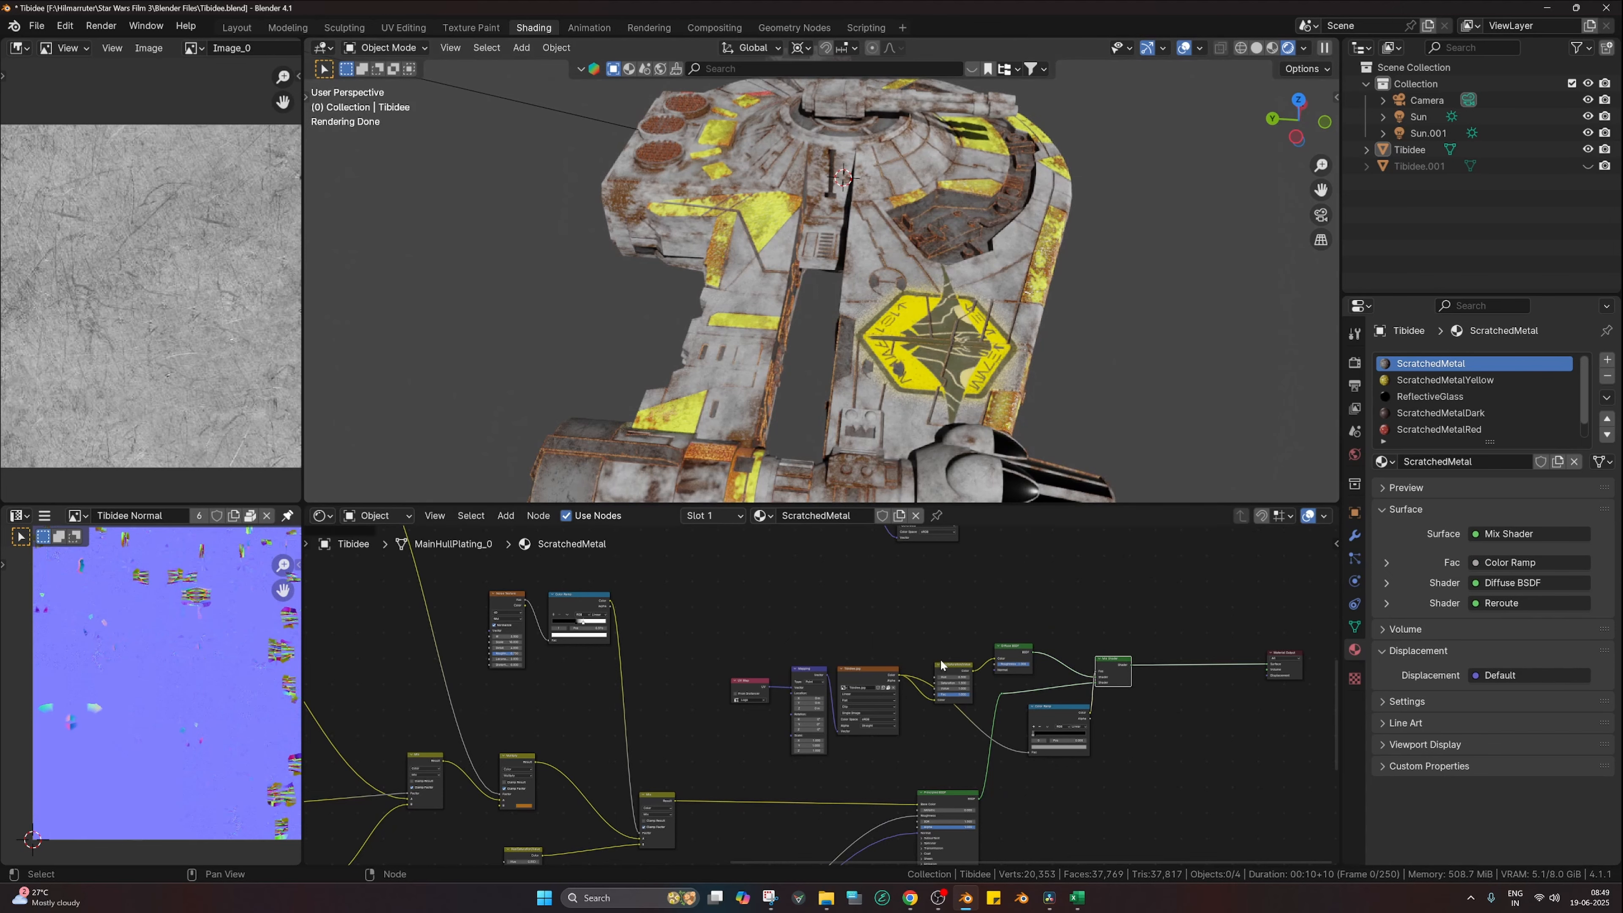
pyautogui.scroll(3, 760, 697)
# Step: List the ship's UV maps and reposition the UV Map, logo image and Mapping nodes
pyautogui.moveTo(740, 687); pyautogui.dragTo(724, 647)
pyautogui.click(1353, 626)
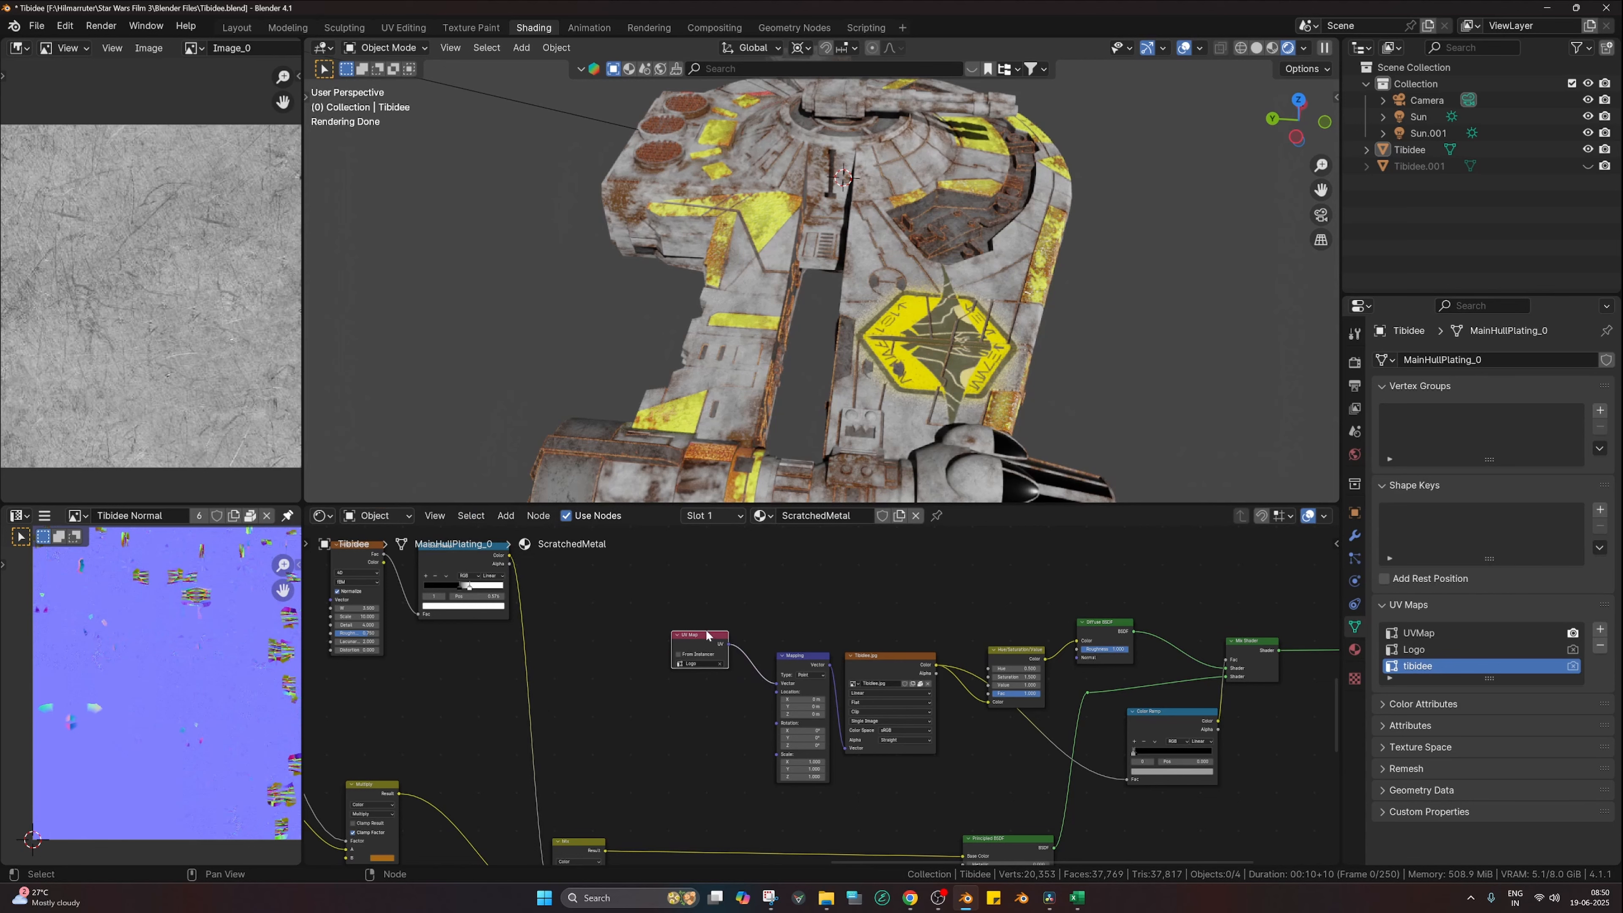
pyautogui.moveTo(706, 643); pyautogui.dragTo(698, 658)
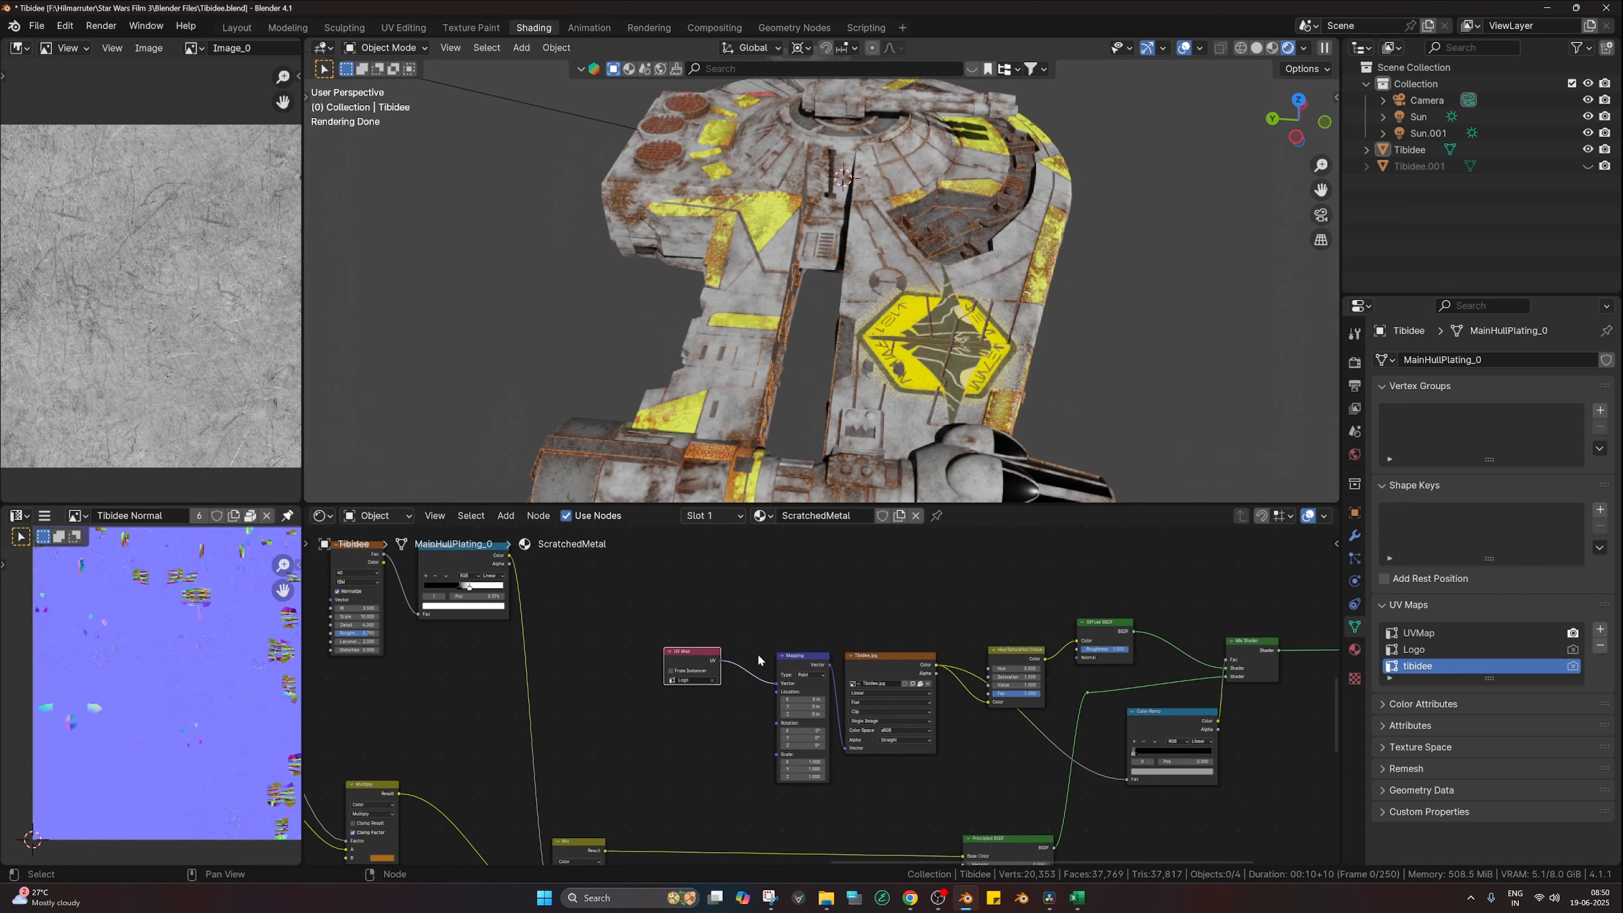
pyautogui.moveTo(887, 662); pyautogui.dragTo(809, 657)
# Step: Tidy the decal colour nodes, moving Hue/Saturation/Value up and Color Ramp left
pyautogui.scroll(-2, 358, 392)
pyautogui.scroll(-3, 250, 383)
pyautogui.scroll(2, 767, 385)
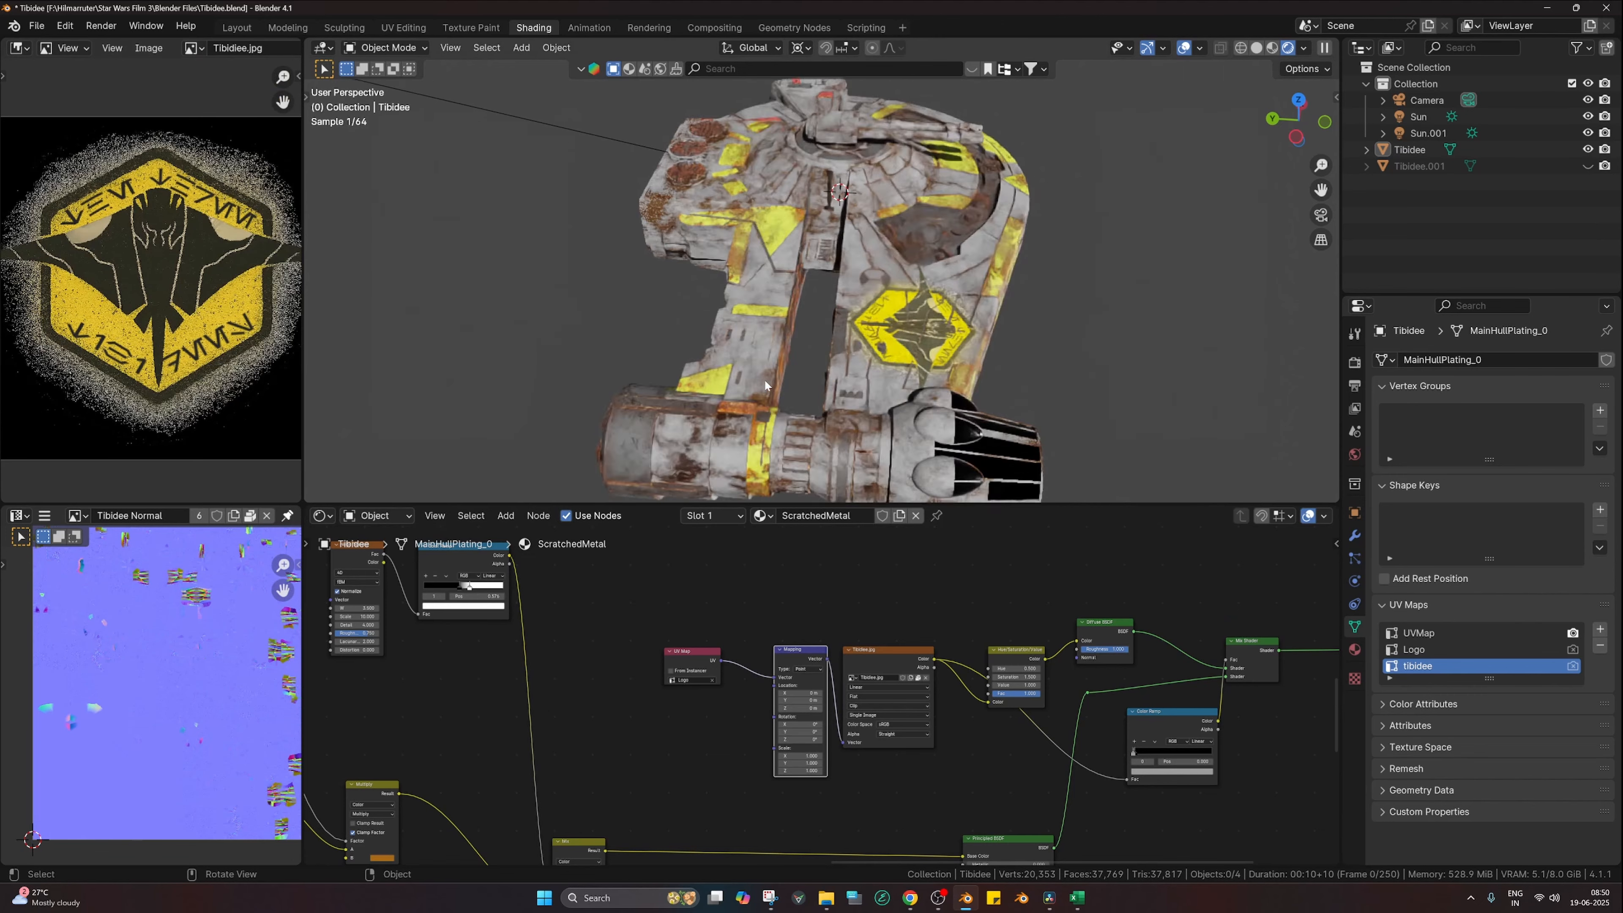
pyautogui.moveTo(1020, 652); pyautogui.dragTo(870, 667, button='middle')
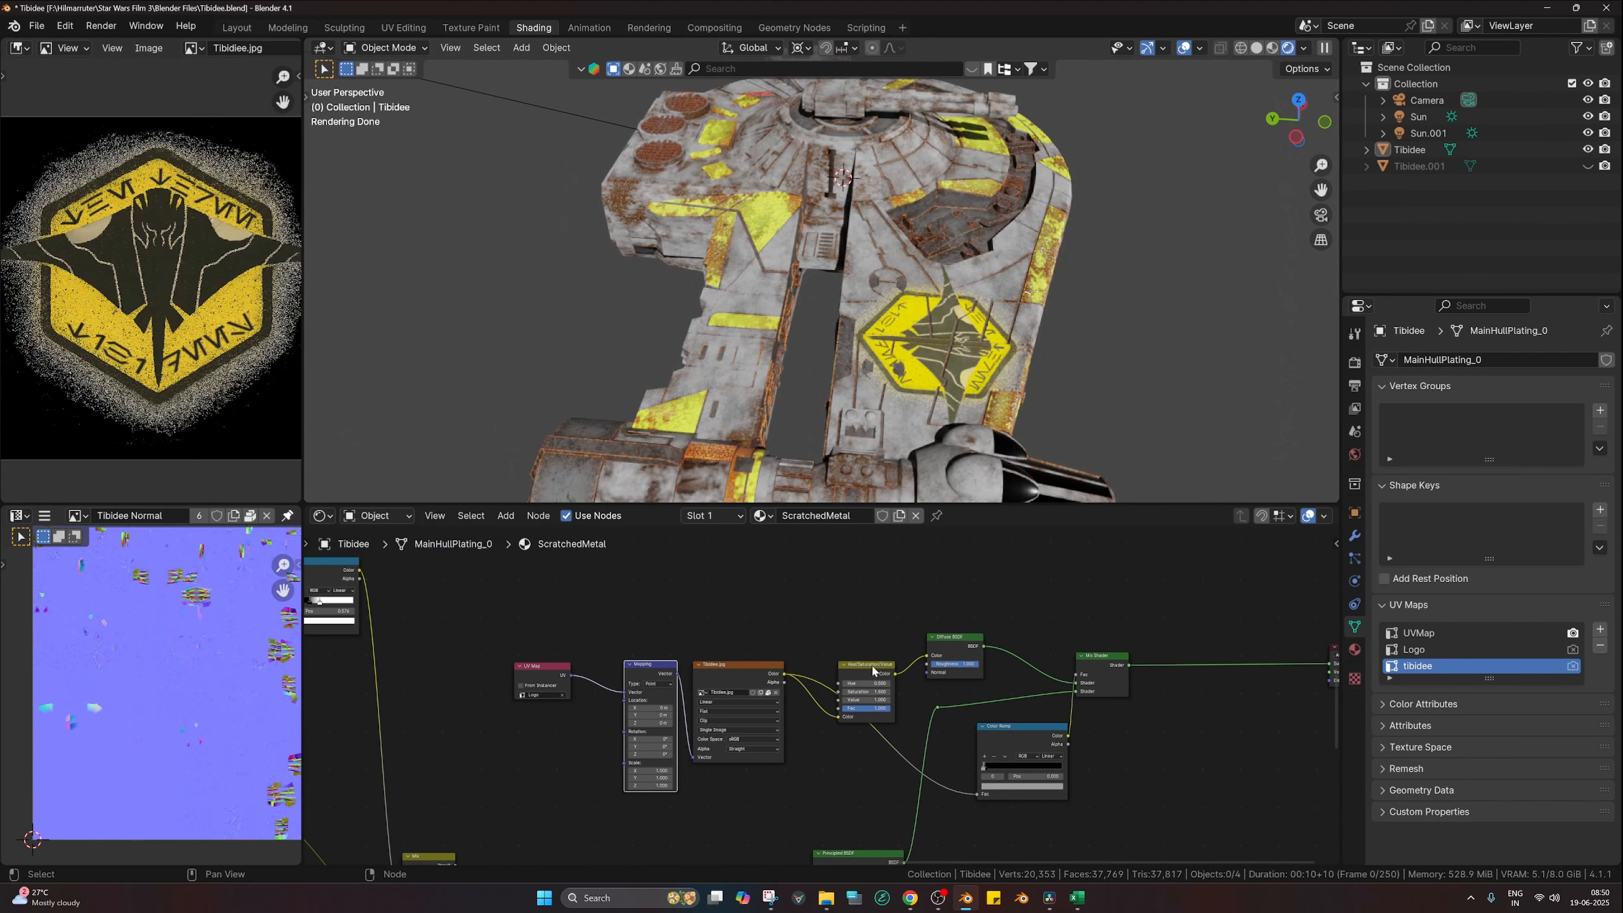
pyautogui.moveTo(870, 667); pyautogui.dragTo(882, 627)
pyautogui.scroll(1, 1024, 735)
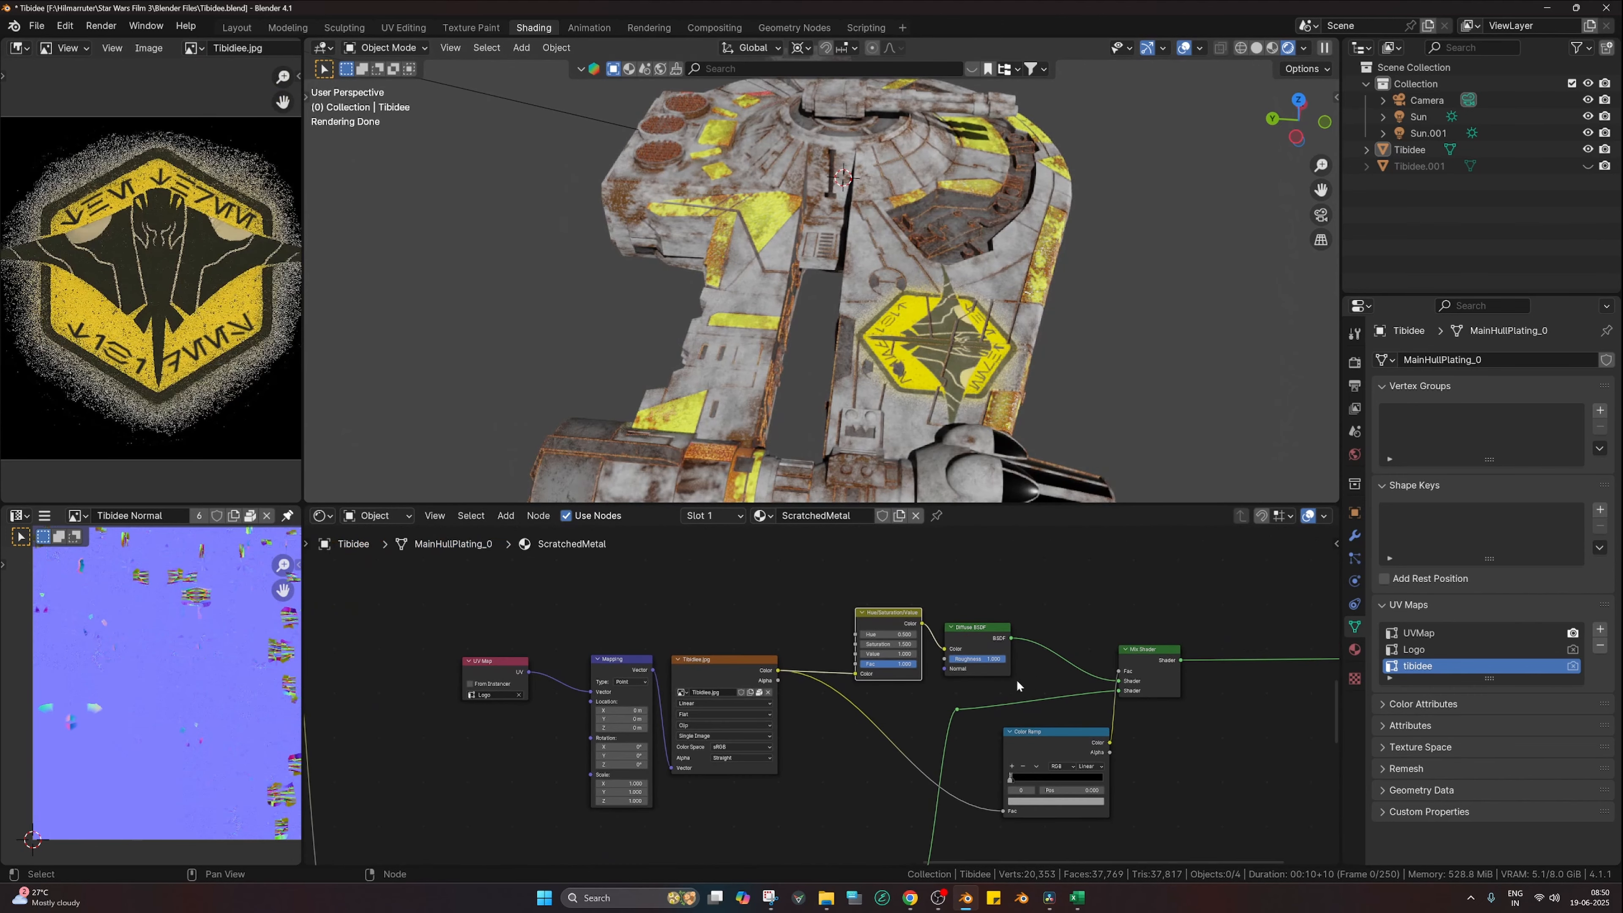
pyautogui.moveTo(1045, 748); pyautogui.dragTo(1031, 745)
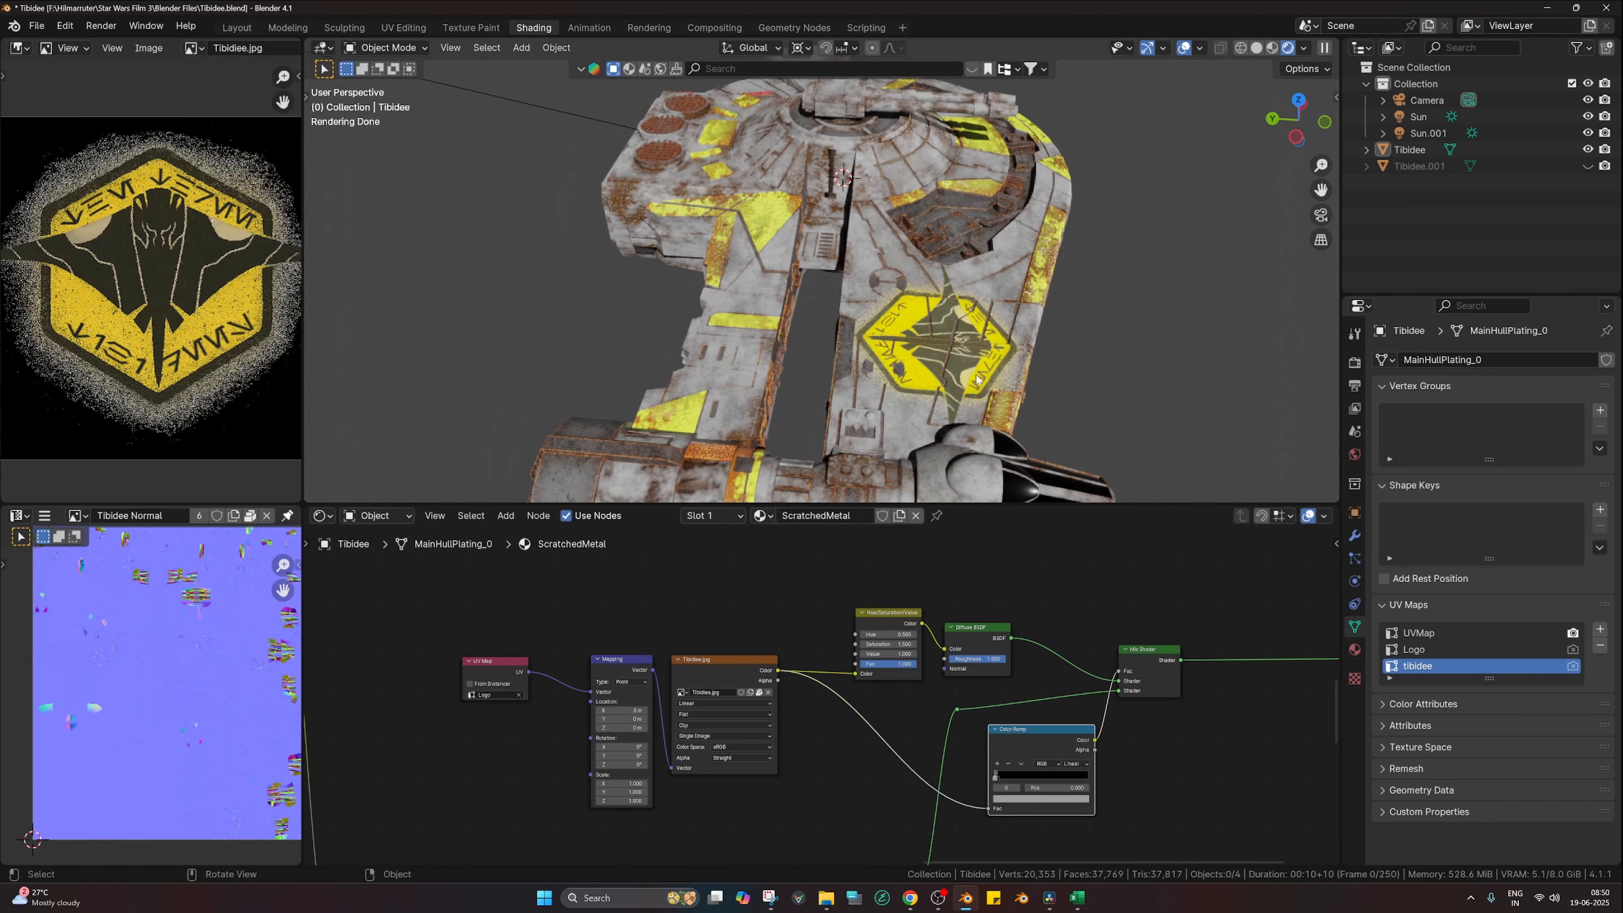
# Step: Check the Color Ramp mask on the ship, then restore the Mix Shader output
pyautogui.keyDown('ctrl'); pyautogui.keyDown('shift'); pyautogui.click(1058, 732); pyautogui.keyUp('shift'); pyautogui.keyUp('ctrl')
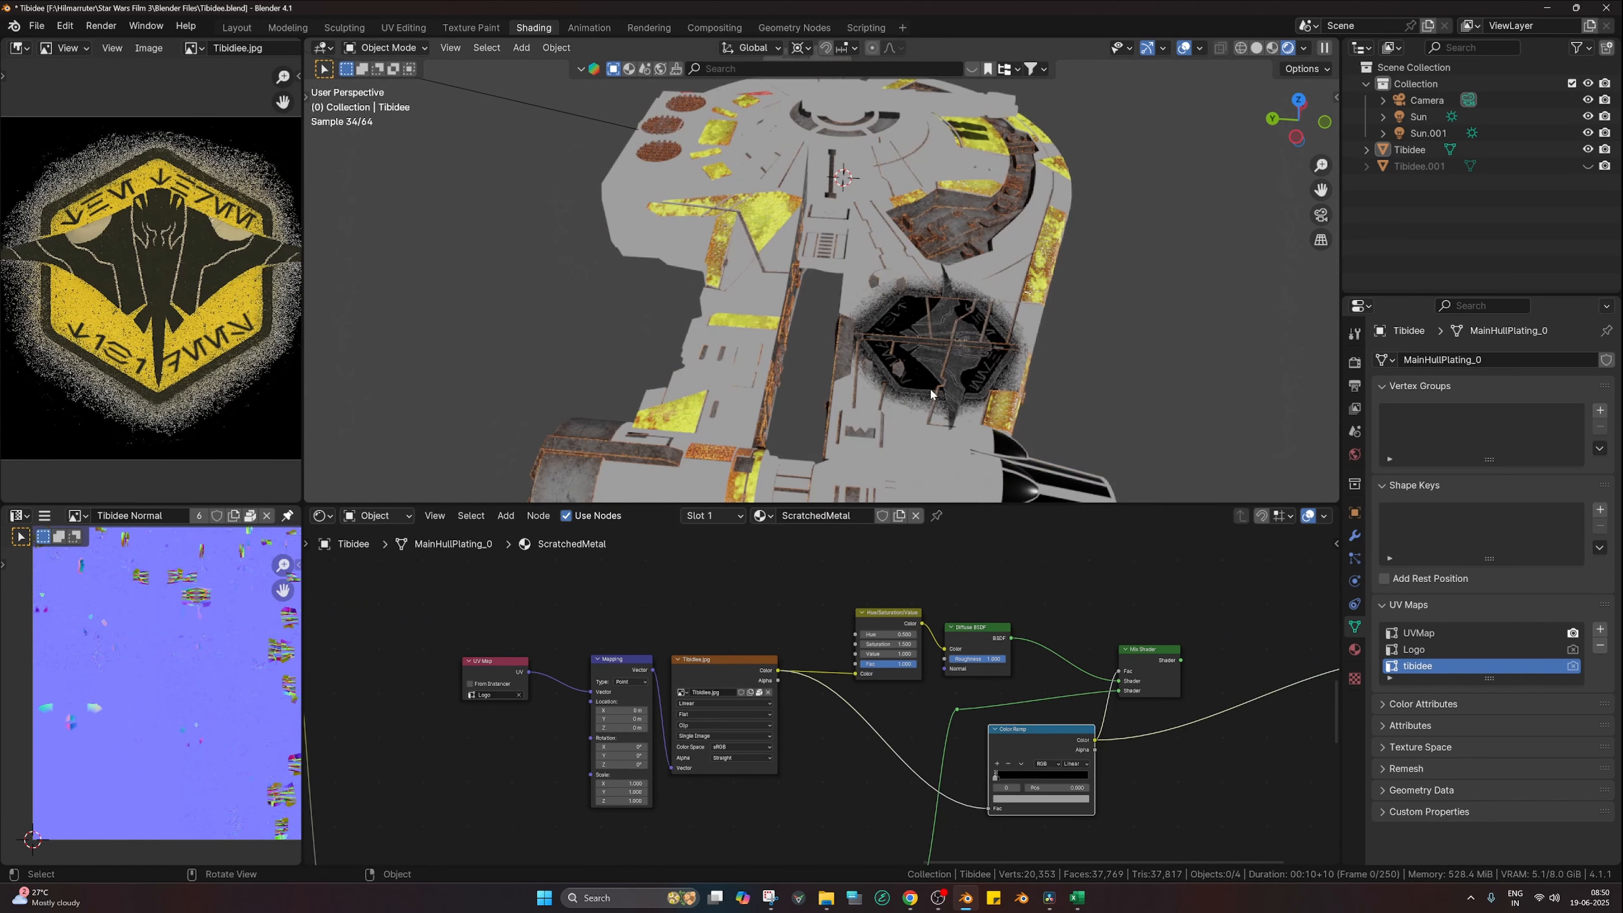
pyautogui.keyDown('ctrl'); pyautogui.keyDown('shift'); pyautogui.click(1133, 652); pyautogui.keyUp('shift'); pyautogui.keyUp('ctrl')
pyautogui.scroll(-2, 922, 387)
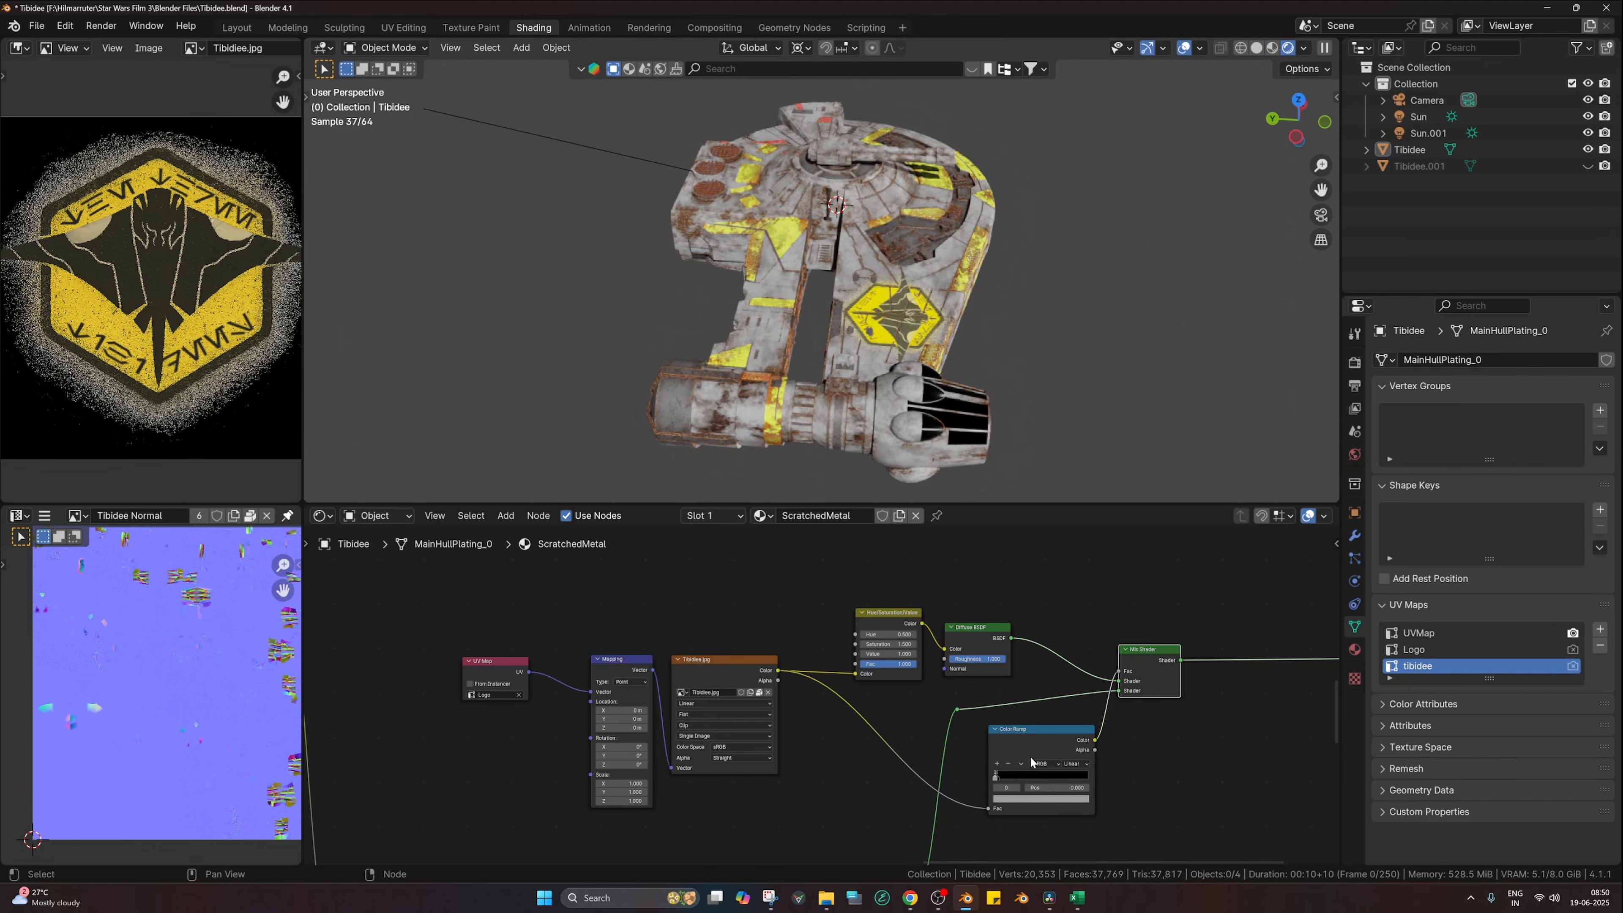
pyautogui.moveTo(843, 767); pyautogui.dragTo(862, 684, button='middle')
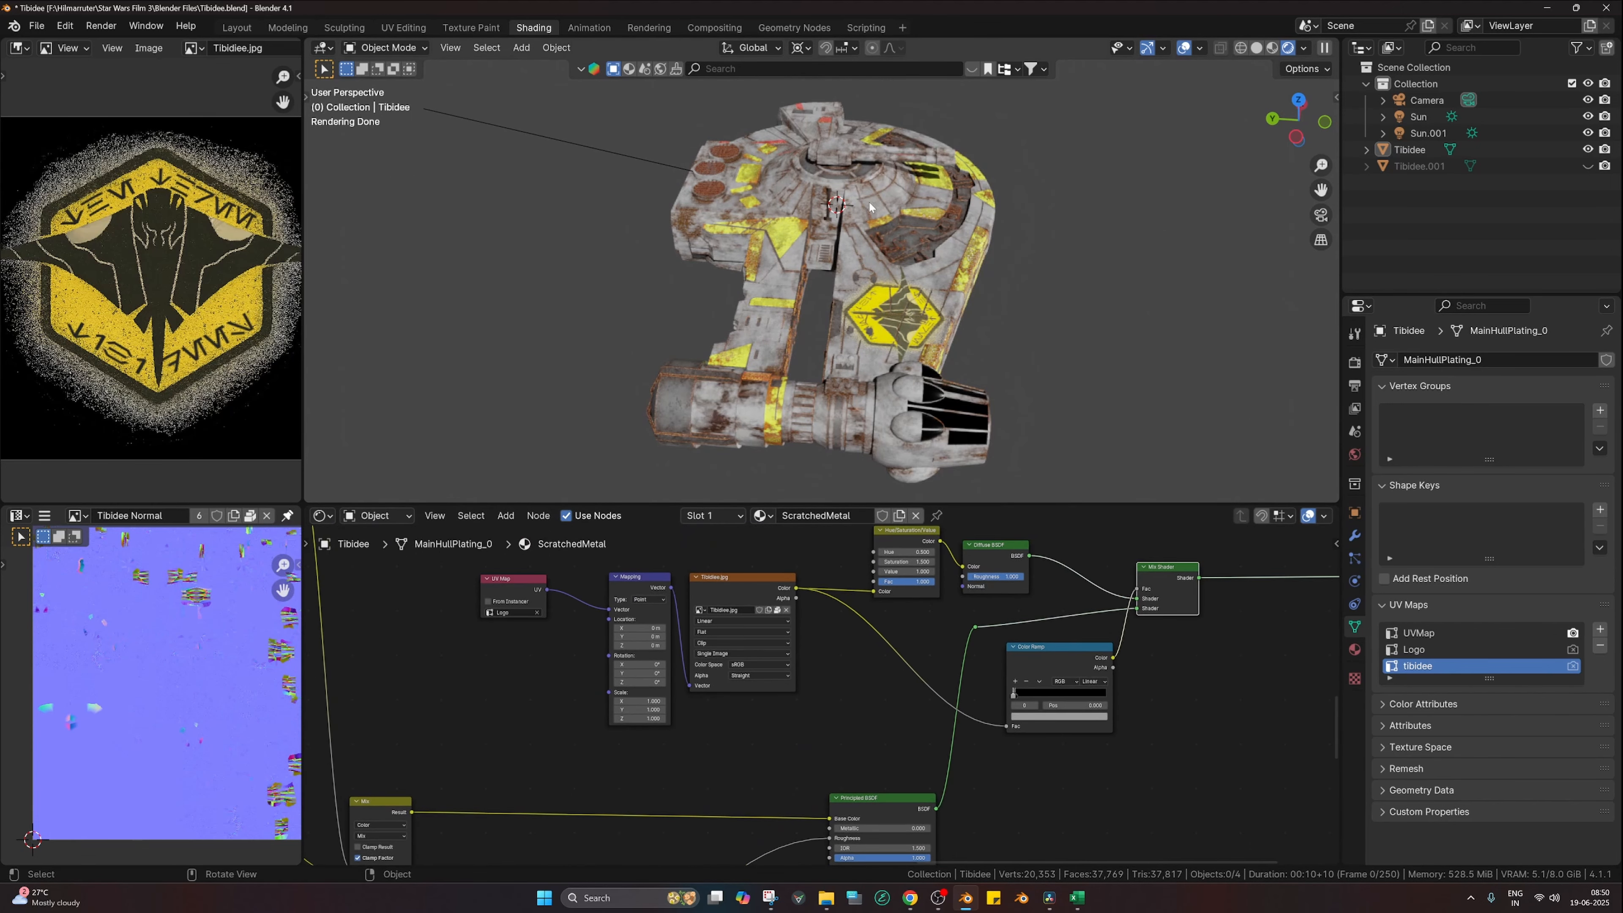
pyautogui.moveTo(870, 206); pyautogui.dragTo(966, 210, button='middle')
pyautogui.scroll(2, 966, 211)
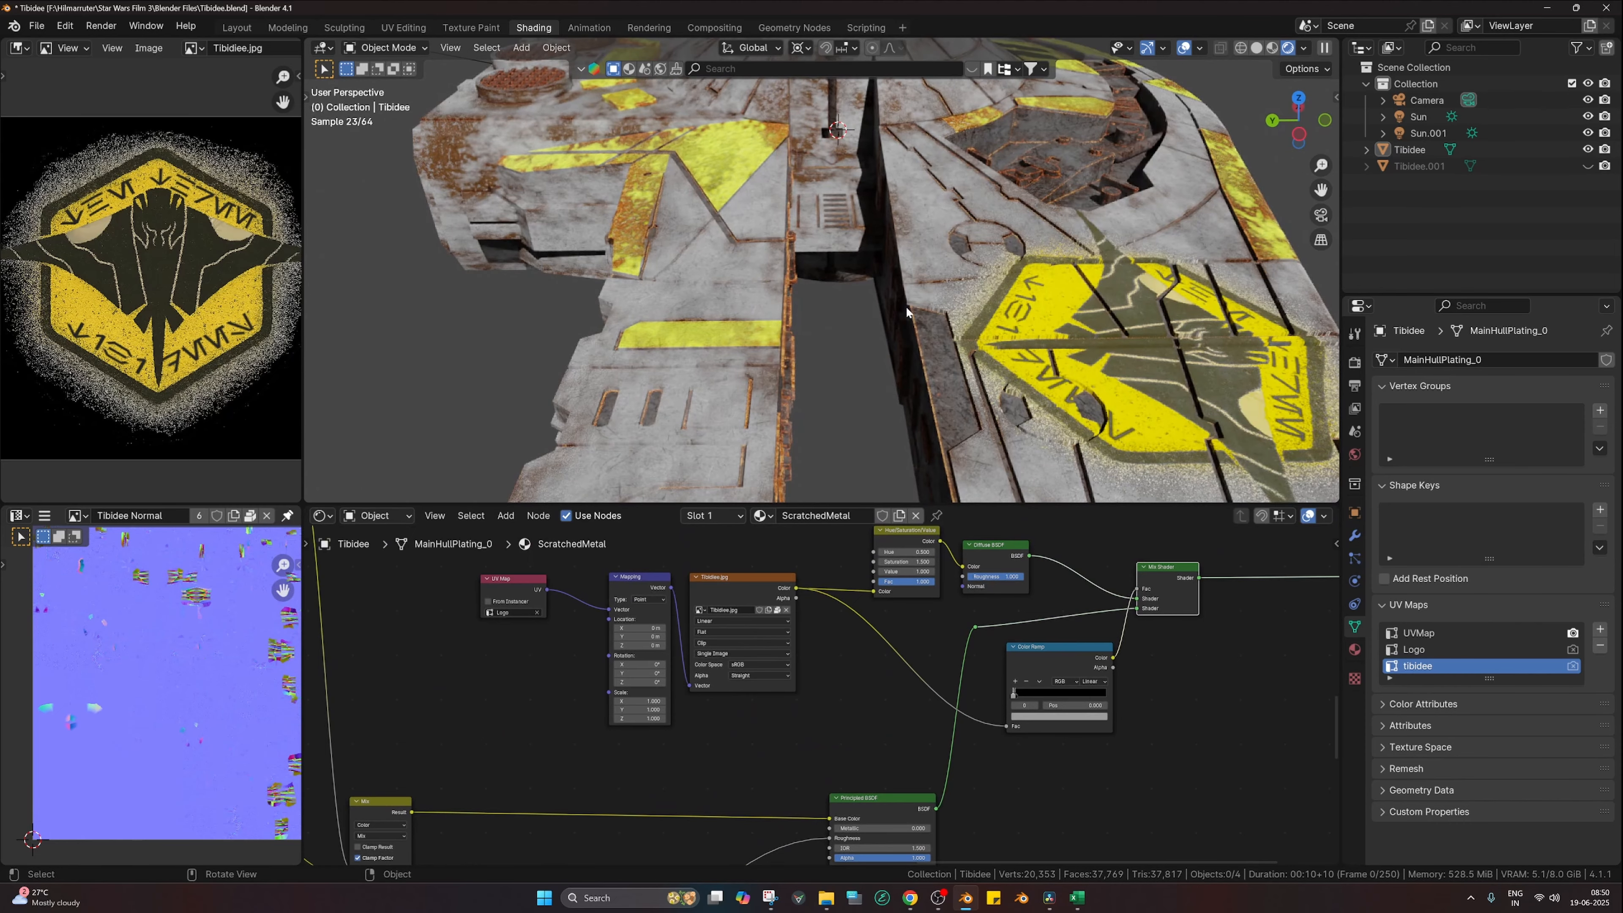
pyautogui.scroll(2, 905, 305)
pyautogui.moveTo(770, 318); pyautogui.dragTo(738, 304, button='middle')
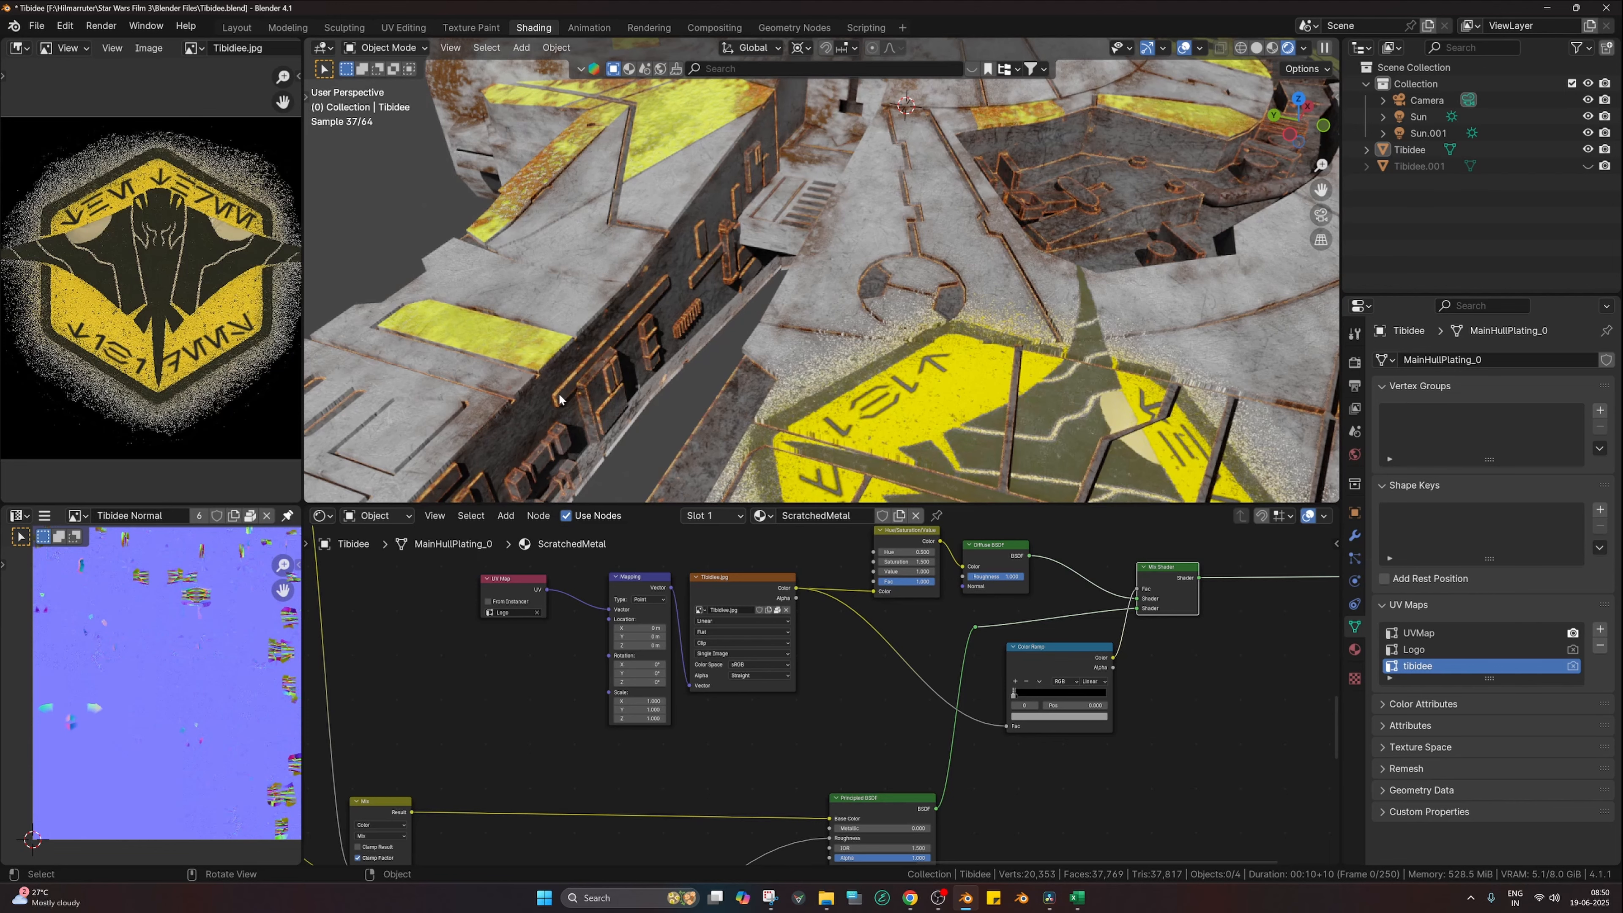
pyautogui.keyDown('shift'); pyautogui.moveTo(504, 416); pyautogui.dragTo(641, 349, button='middle'); pyautogui.keyUp('shift')
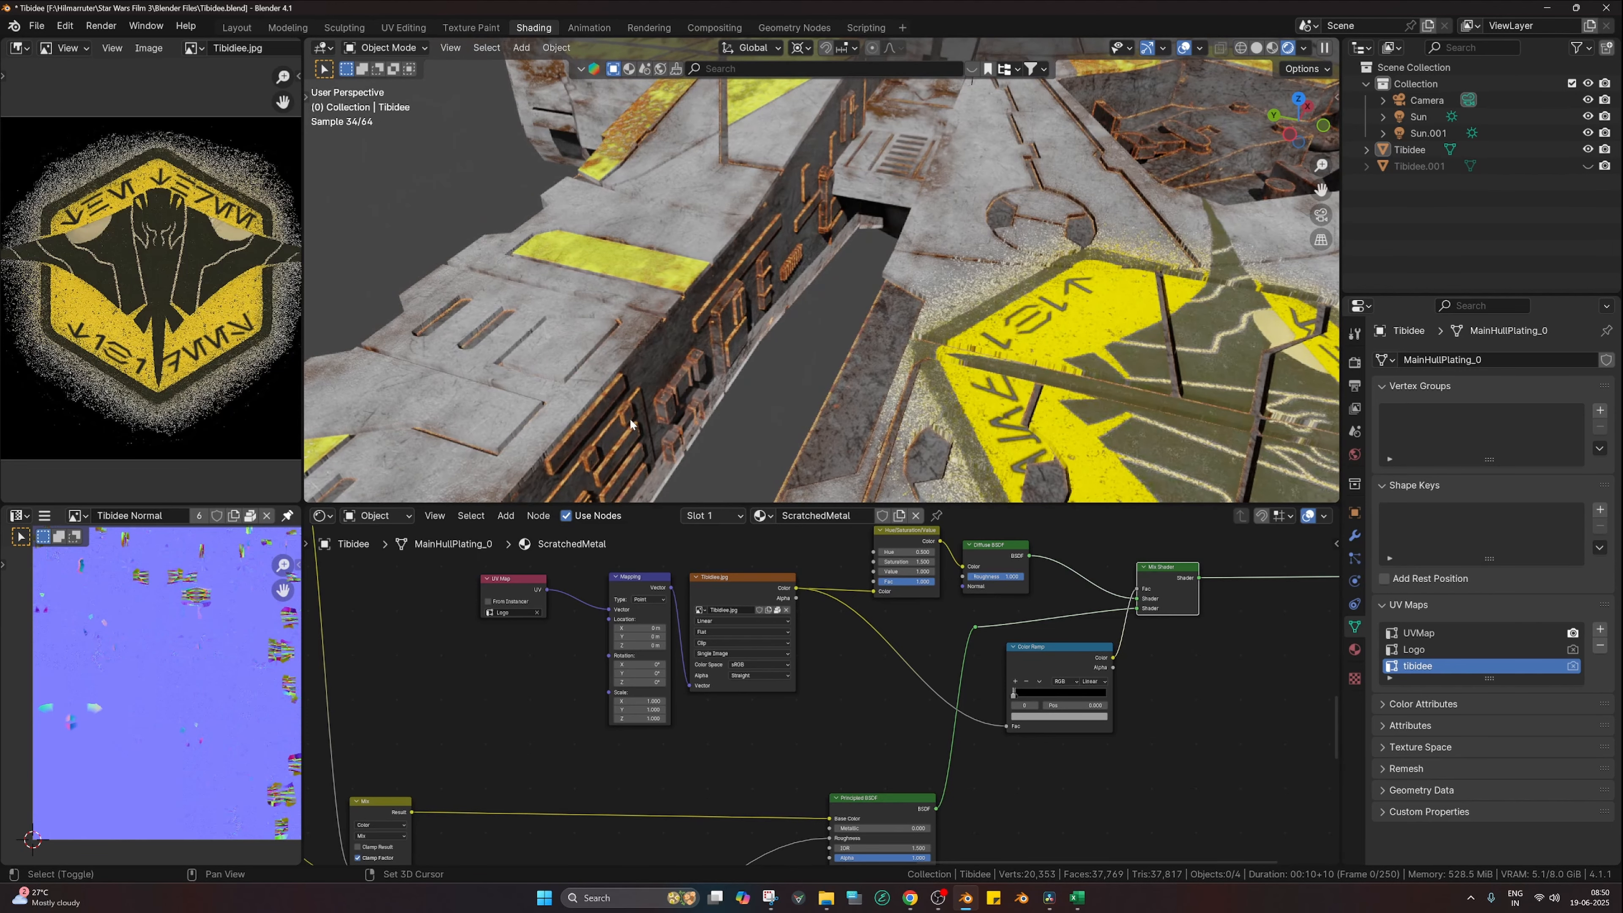
pyautogui.keyDown('shift'); pyautogui.moveTo(629, 418); pyautogui.dragTo(701, 338, button='middle'); pyautogui.keyUp('shift')
pyautogui.keyDown('shift'); pyautogui.moveTo(667, 400); pyautogui.dragTo(729, 360, button='middle'); pyautogui.keyUp('shift')
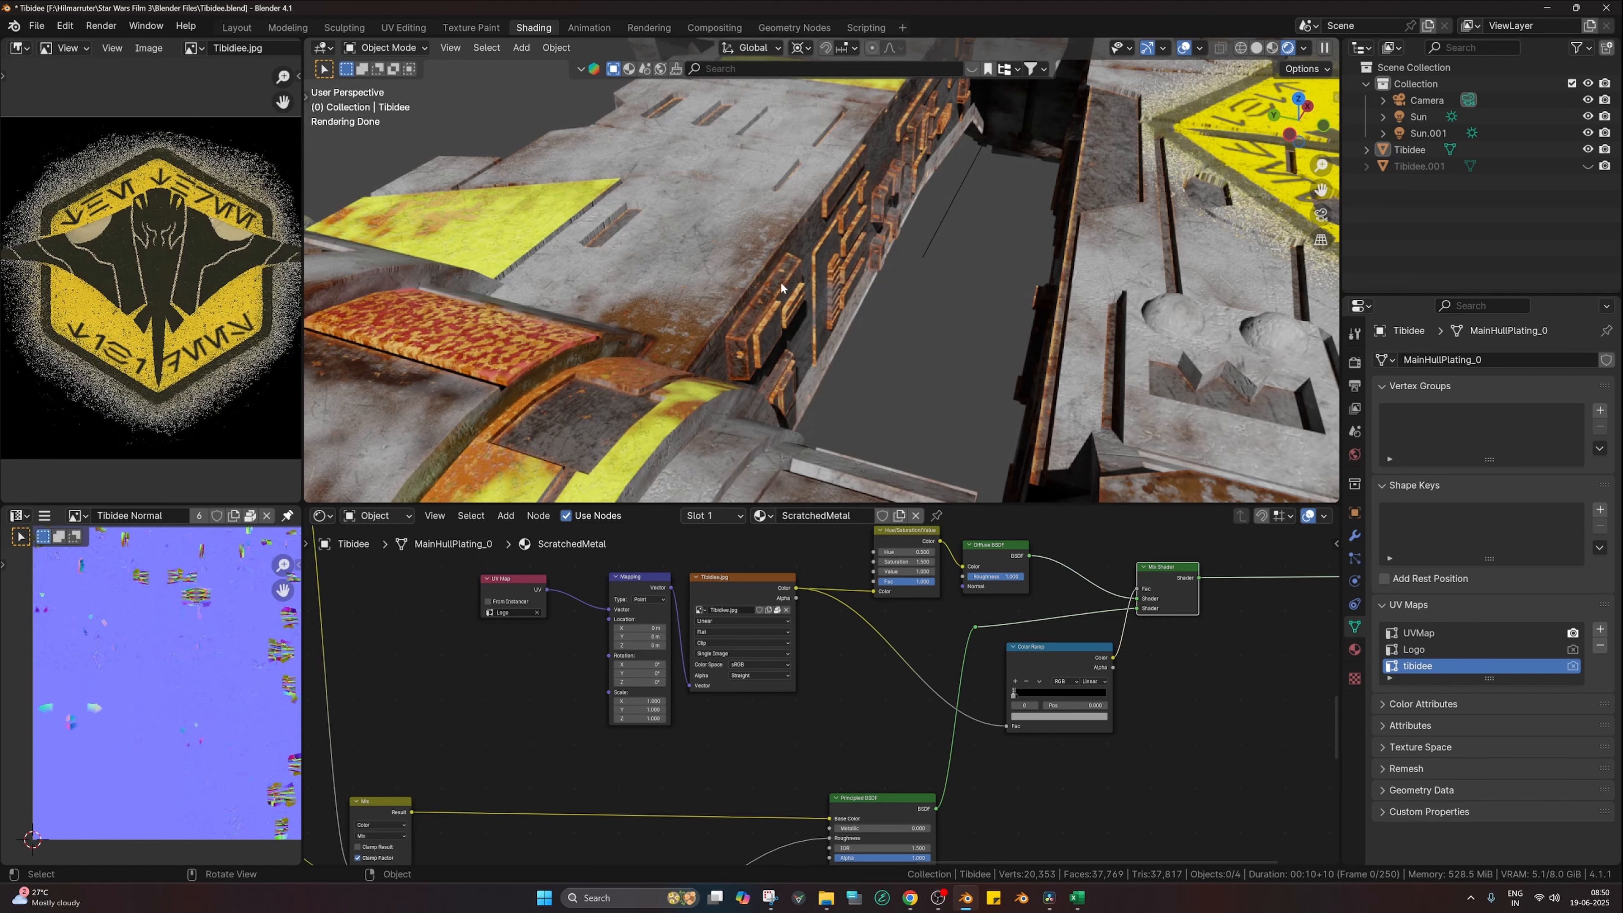
pyautogui.scroll(-5, 756, 308)
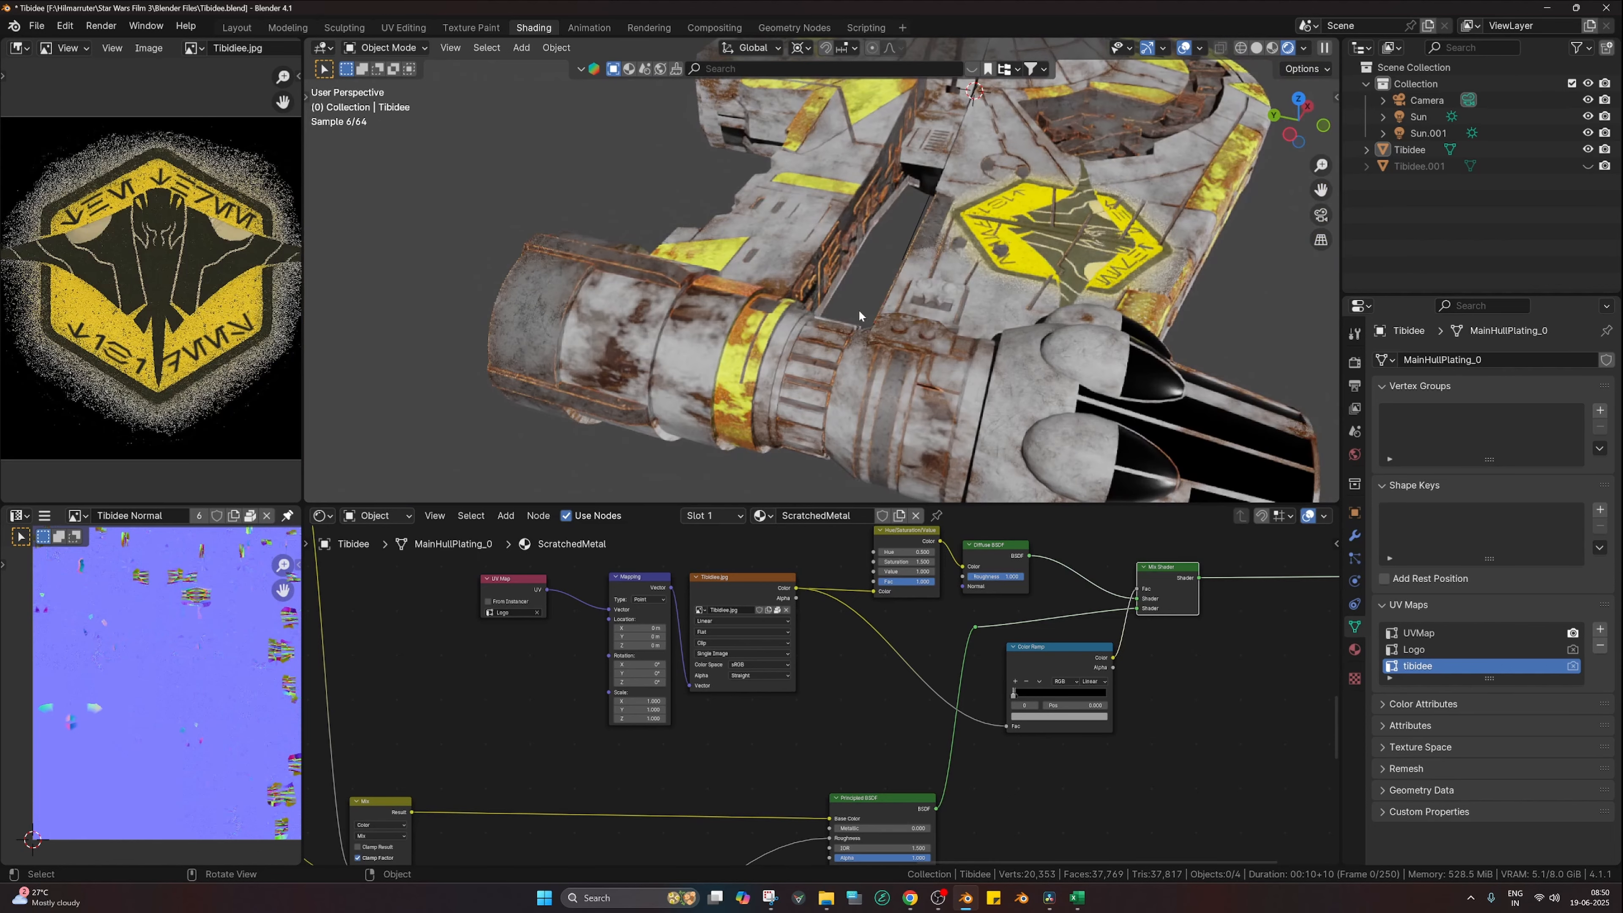
pyautogui.keyDown('shift'); pyautogui.moveTo(1016, 278); pyautogui.dragTo(952, 325, button='middle'); pyautogui.keyUp('shift')
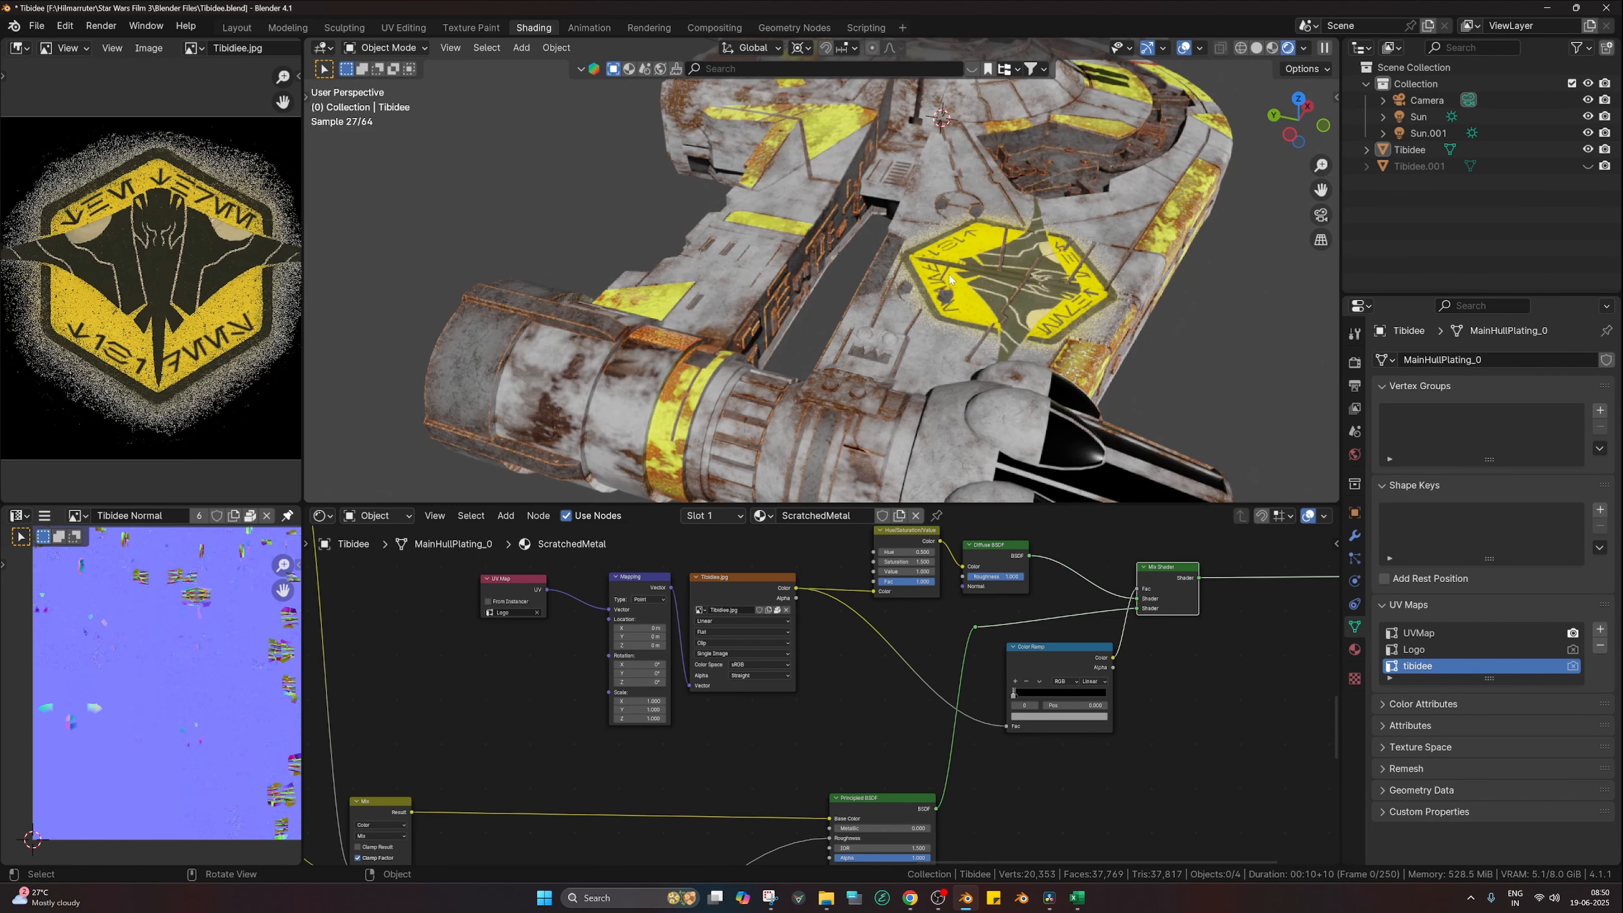
pyautogui.scroll(-9, 825, 622)
pyautogui.moveTo(563, 597); pyautogui.dragTo(965, 741, button='middle')
pyautogui.scroll(-5, 712, 710)
pyautogui.moveTo(890, 651); pyautogui.dragTo(861, 560, button='middle')
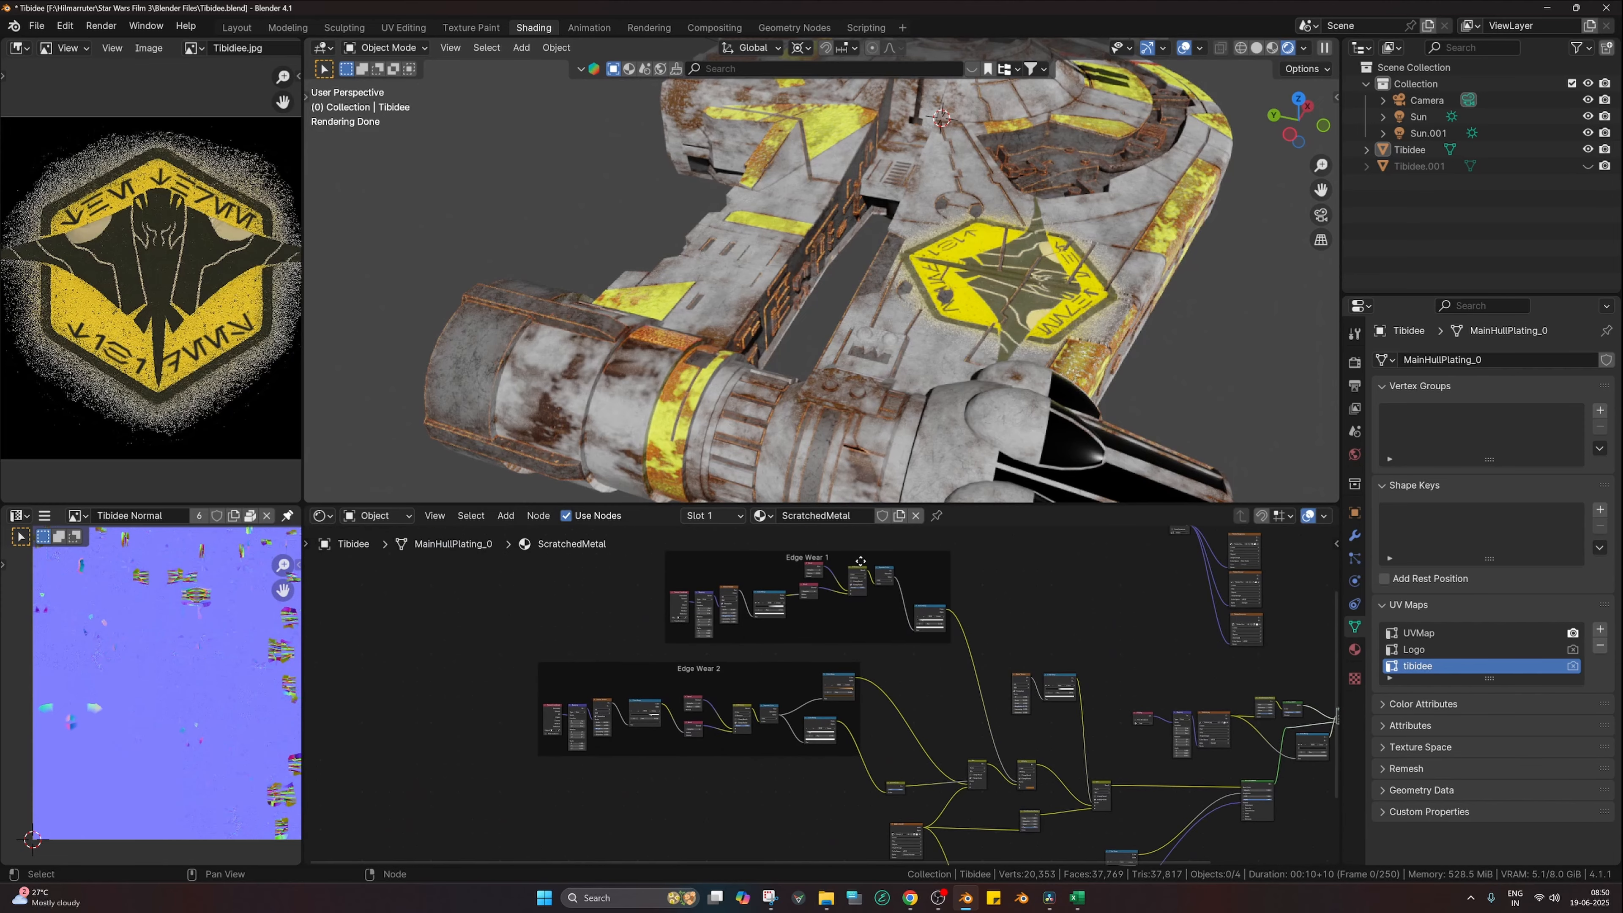
pyautogui.moveTo(846, 639); pyautogui.dragTo(584, 692, button='middle')
pyautogui.scroll(1, 697, 415)
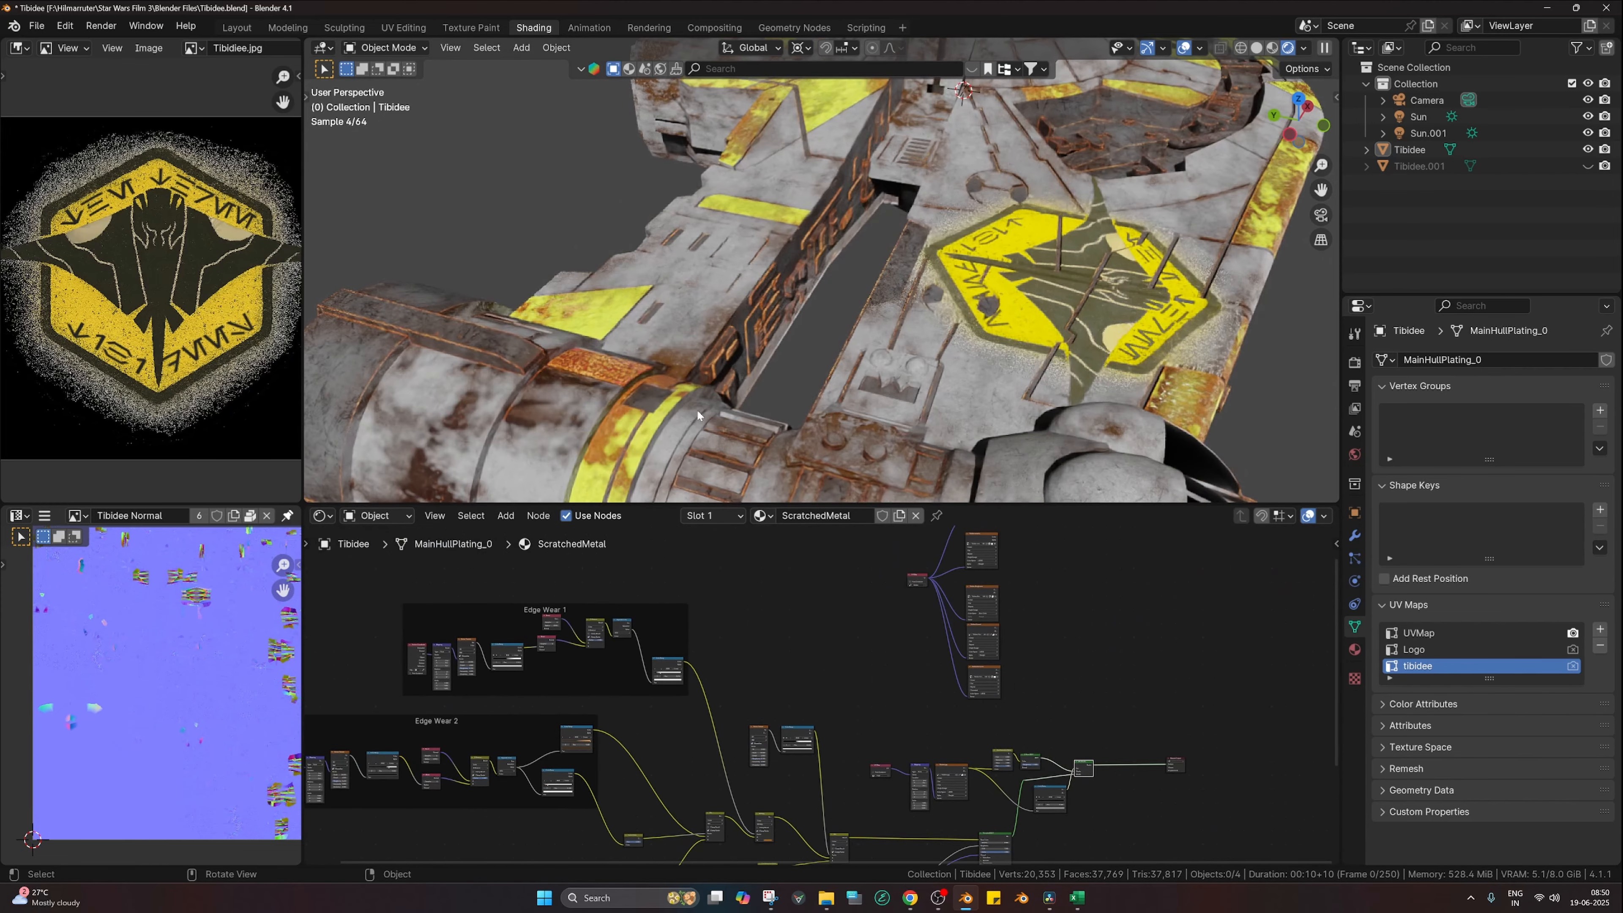
pyautogui.moveTo(955, 302); pyautogui.dragTo(849, 348, button='middle')
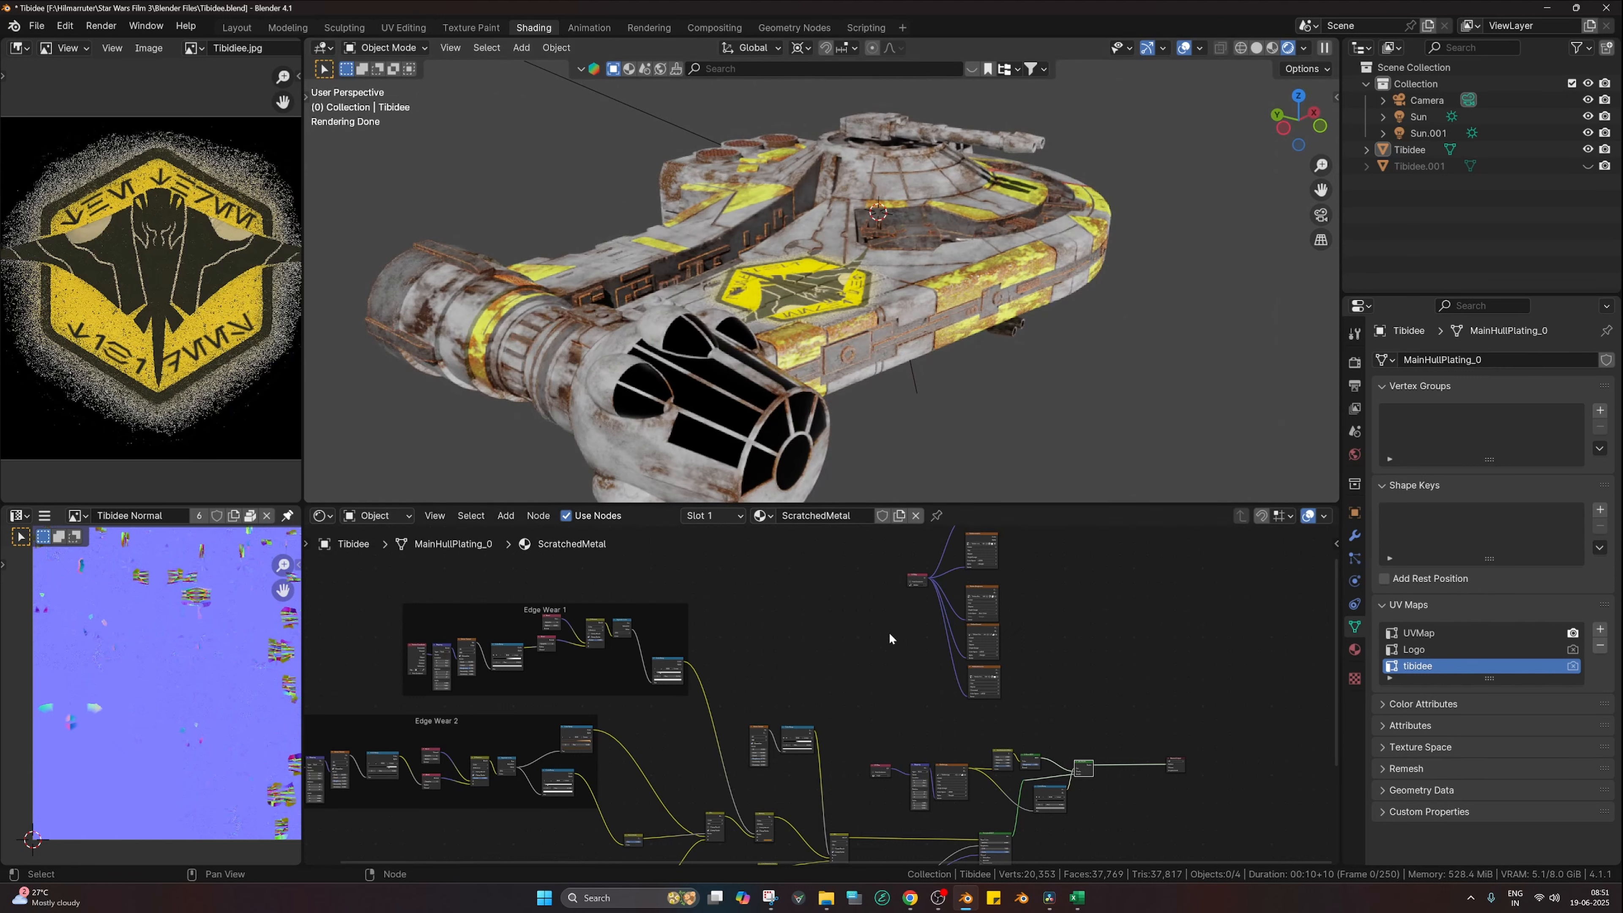
pyautogui.scroll(-2, 889, 636)
pyautogui.moveTo(900, 671); pyautogui.dragTo(918, 721, button='middle')
pyautogui.scroll(3, 902, 580)
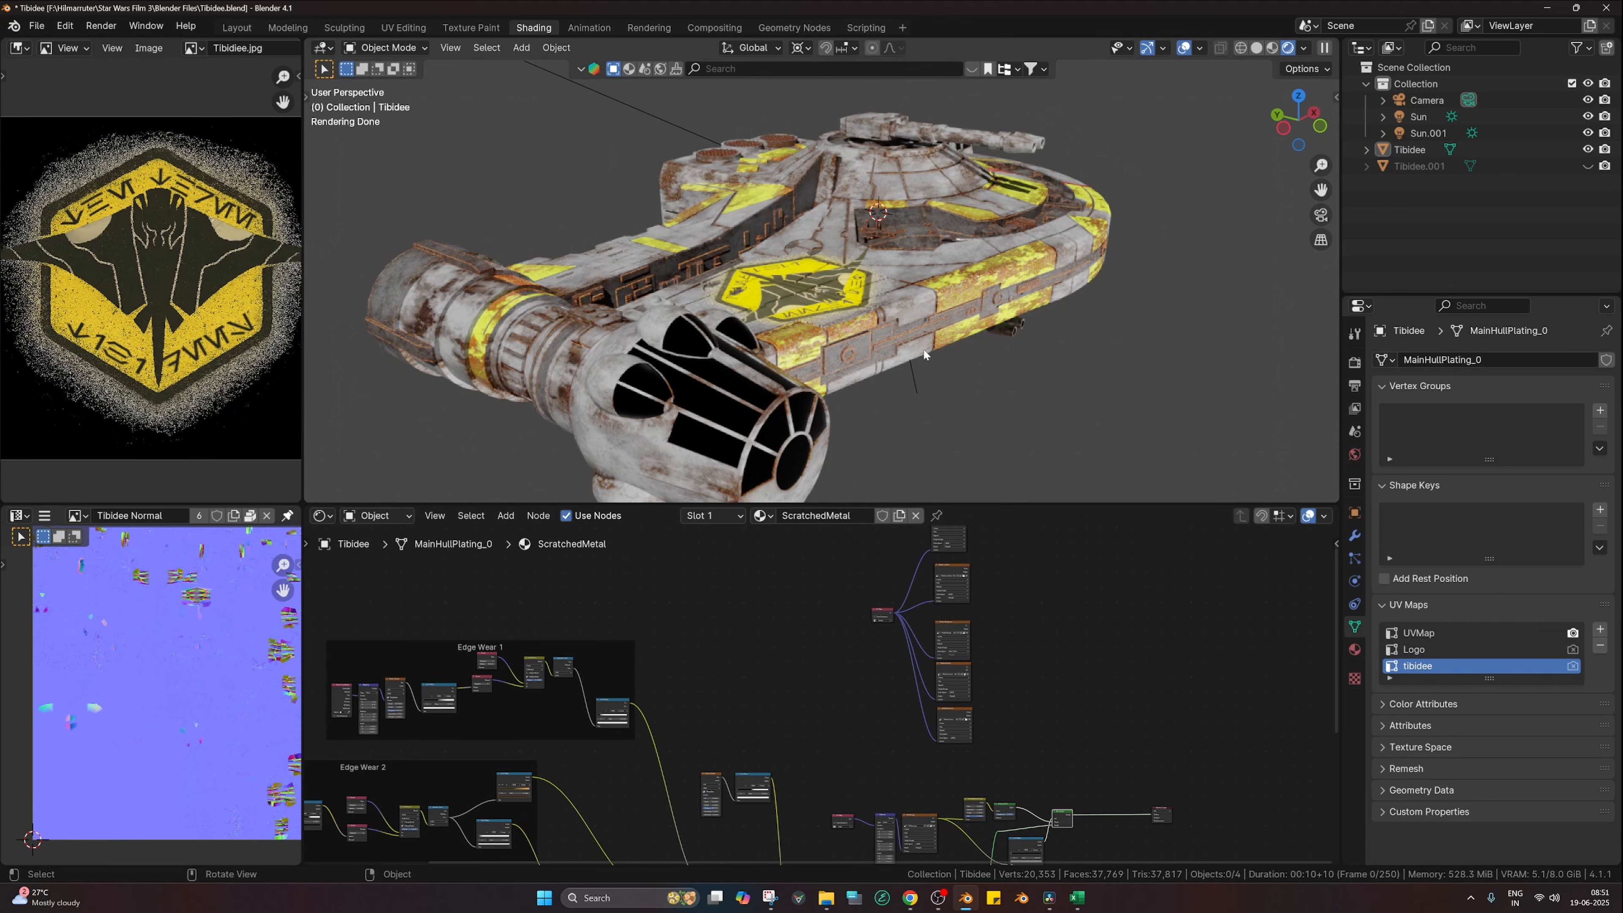
pyautogui.moveTo(925, 355); pyautogui.dragTo(912, 386, button='middle')
pyautogui.scroll(-1, 944, 386)
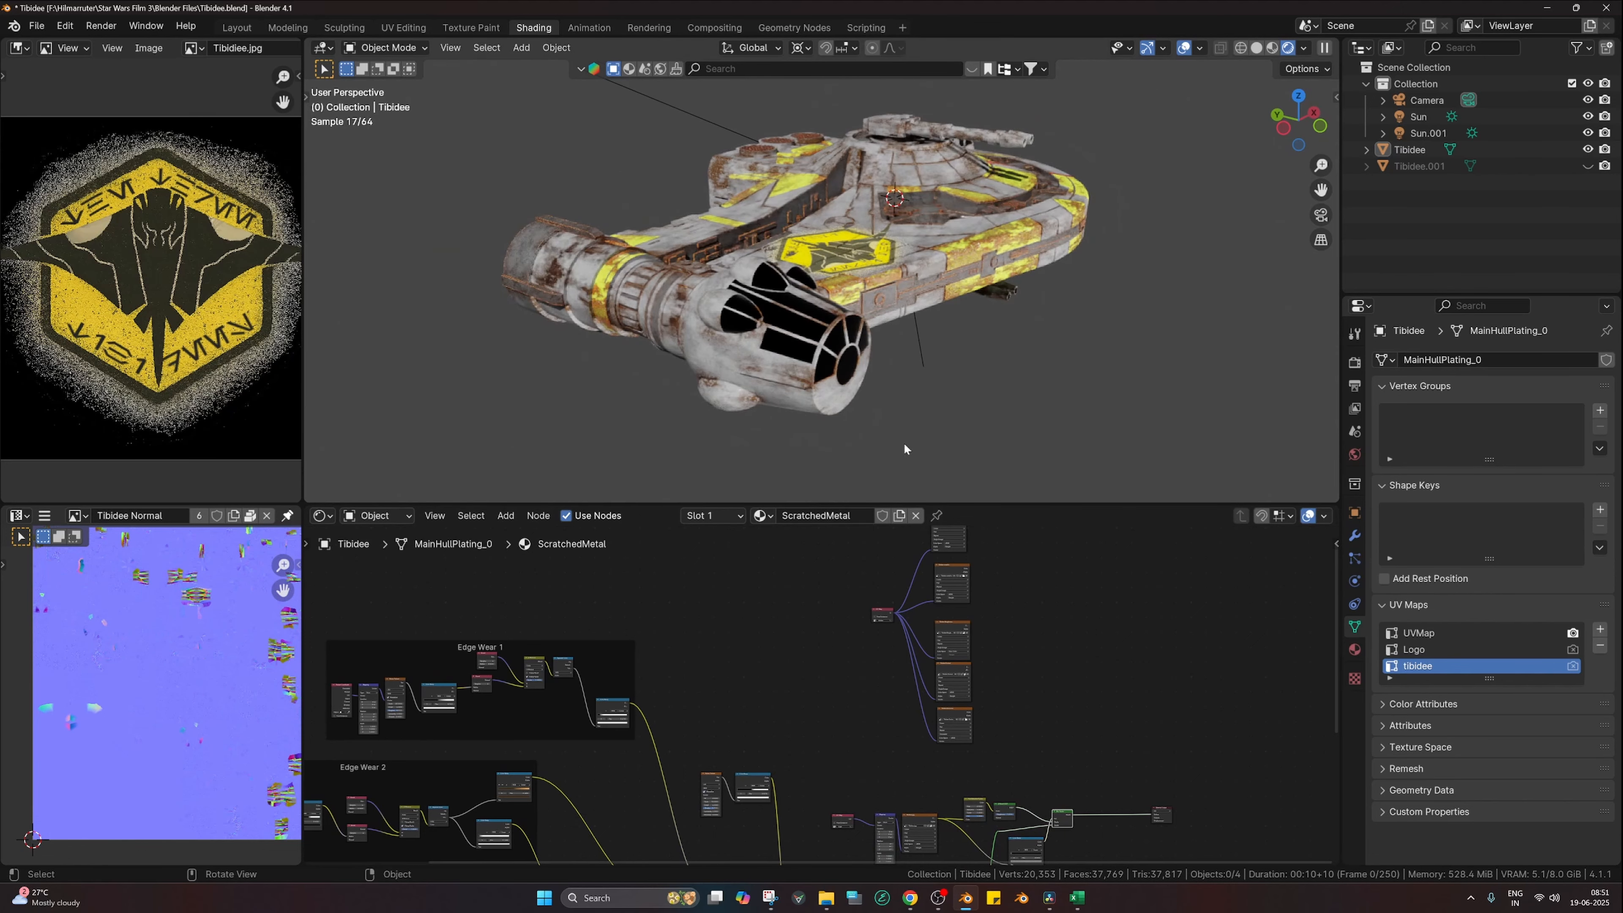
pyautogui.scroll(-4, 848, 688)
pyautogui.moveTo(851, 698); pyautogui.dragTo(962, 675, button='middle')
pyautogui.scroll(-2, 890, 691)
pyautogui.scroll(-2, 903, 712)
pyautogui.scroll(3, 918, 709)
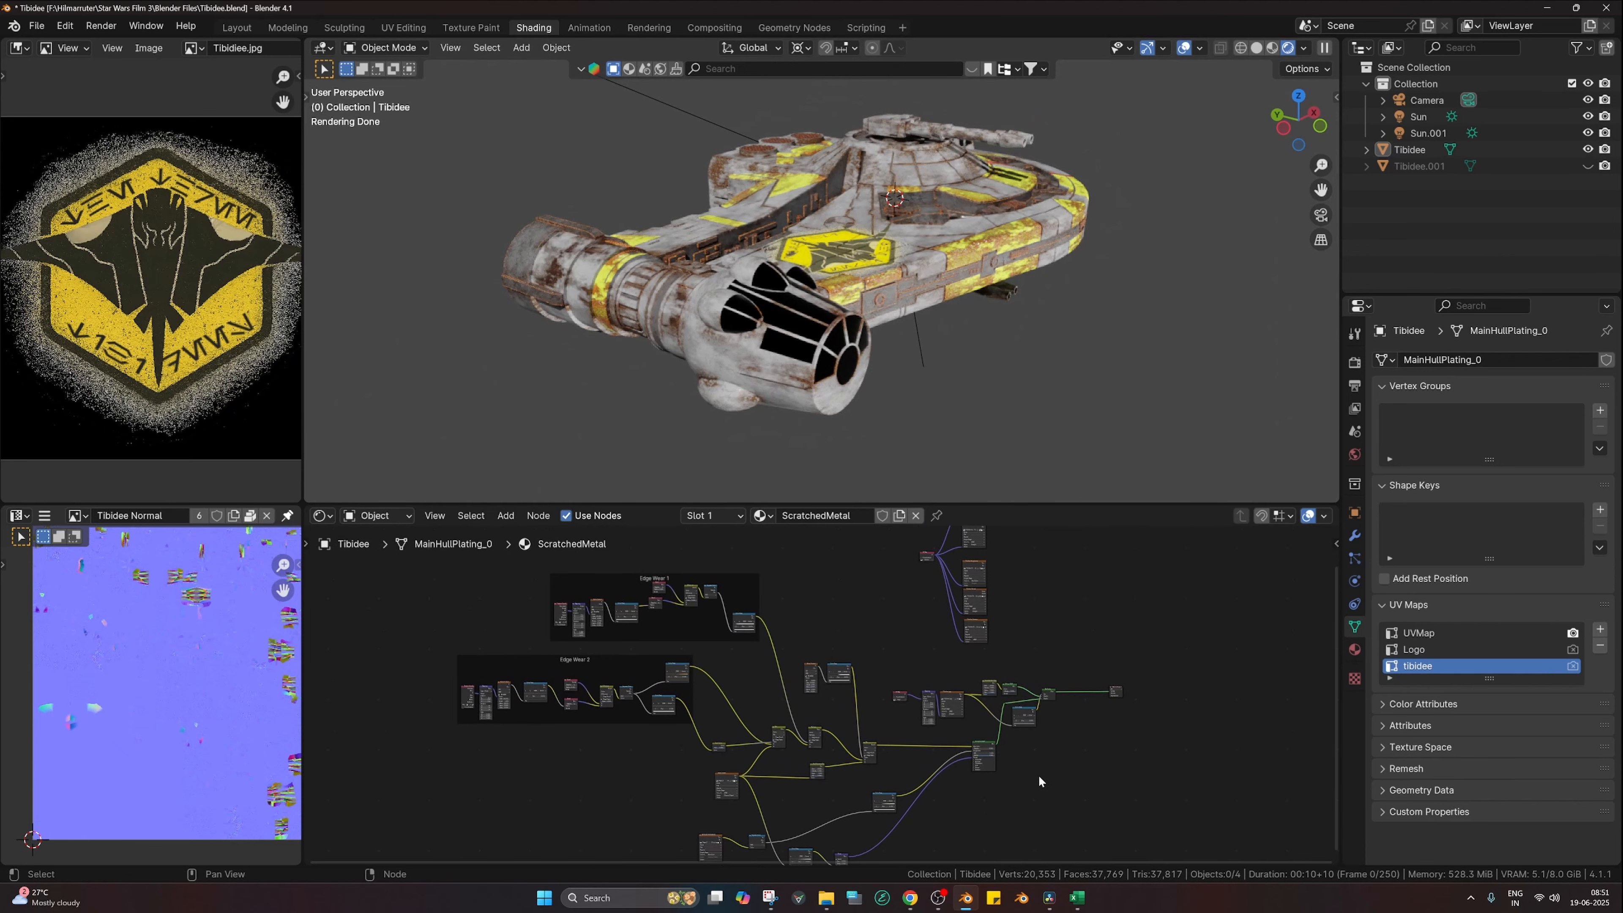
pyautogui.scroll(-1, 1038, 774)
pyautogui.moveTo(1038, 774); pyautogui.dragTo(1062, 740, button='middle')
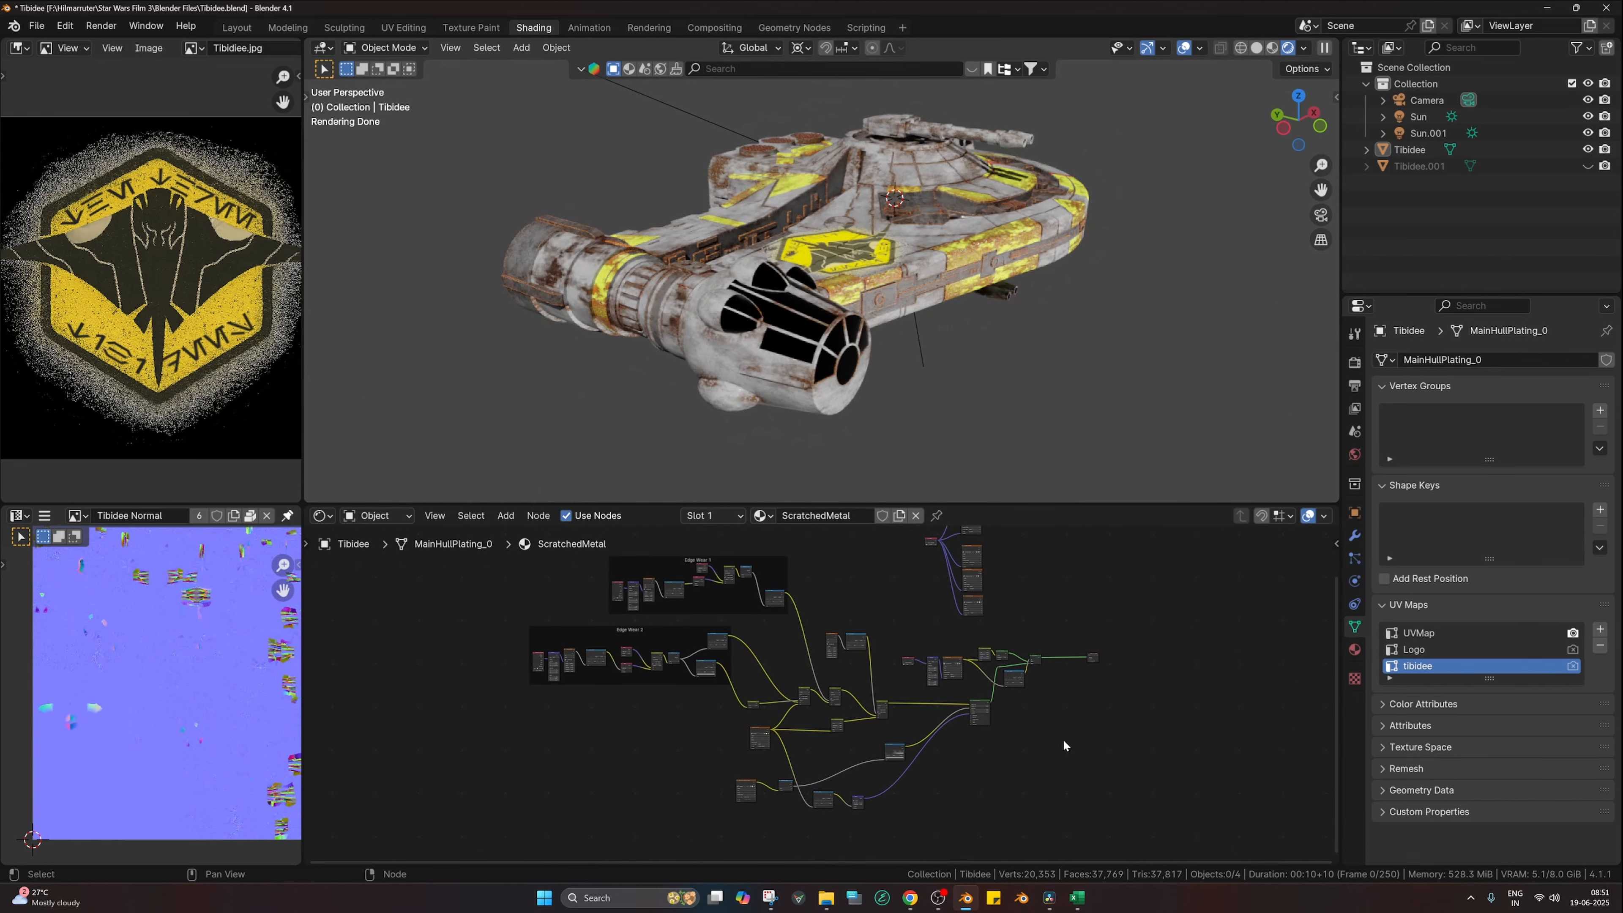